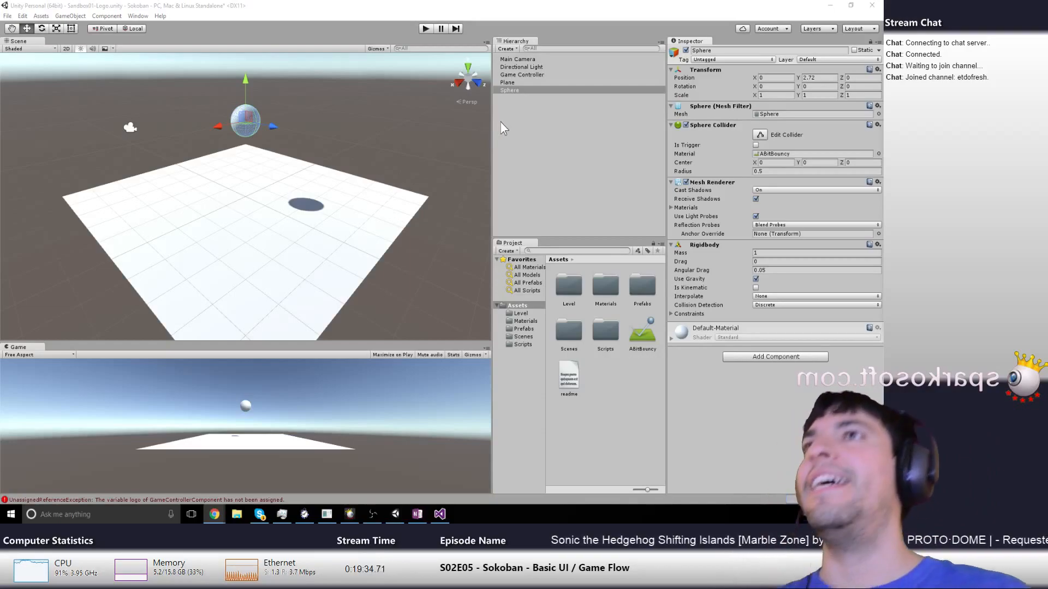
Create an empty GameObject, place it below the Sphere in the hierarchy, and name it Logo
right_click(524, 110)
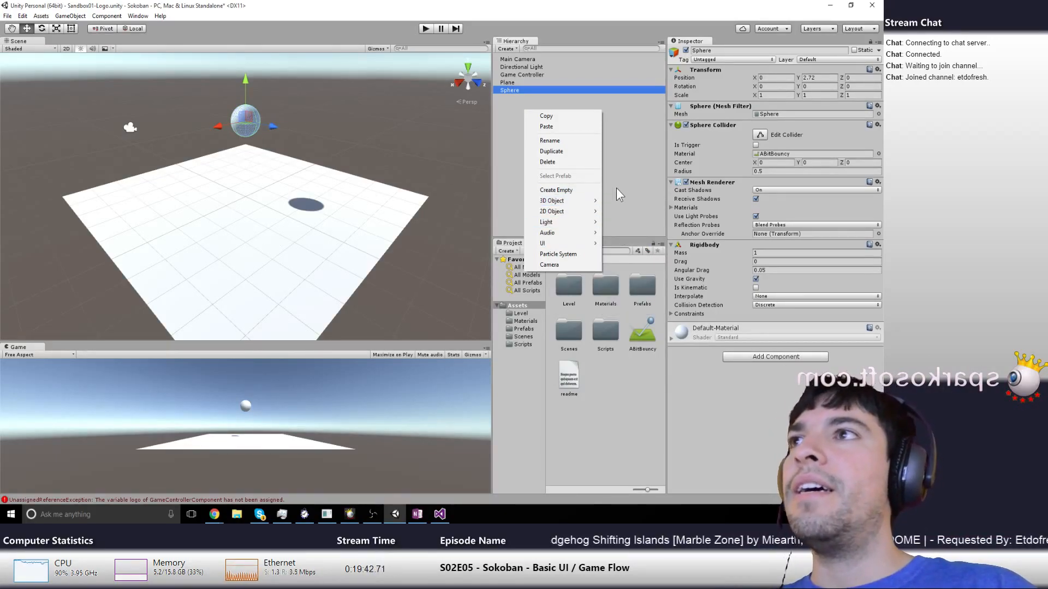
click(582, 189)
drag(518, 98, 532, 145)
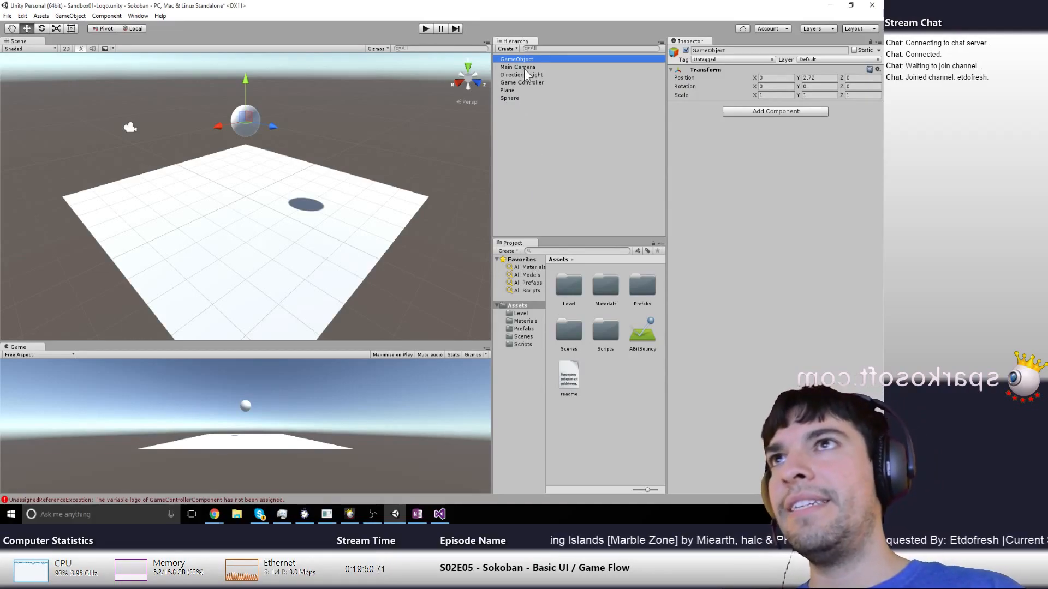
drag(535, 60, 545, 107)
key(F2)
text(L)
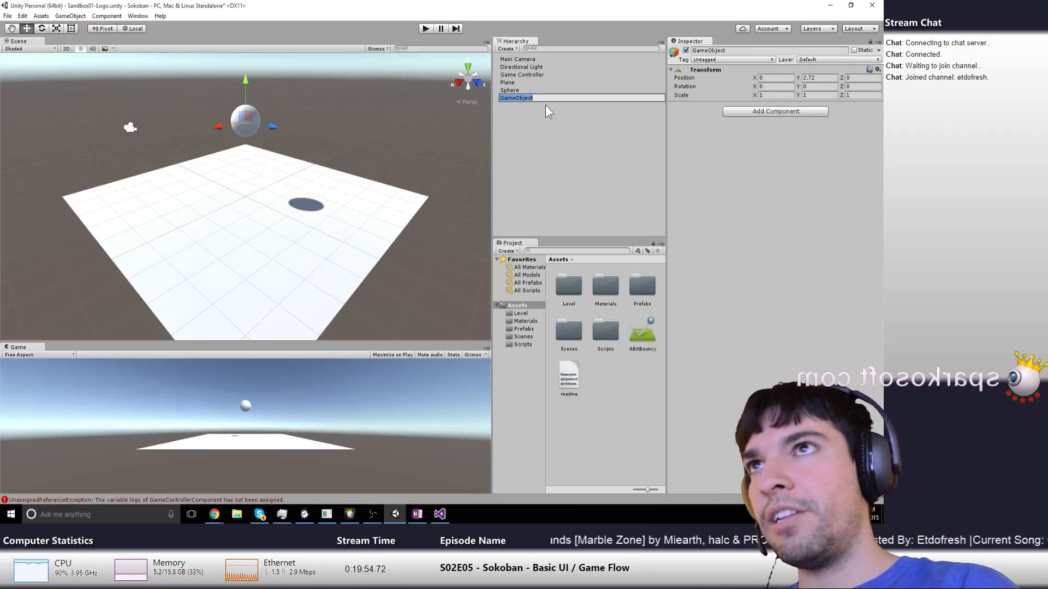
text(ogo)
key(Return)
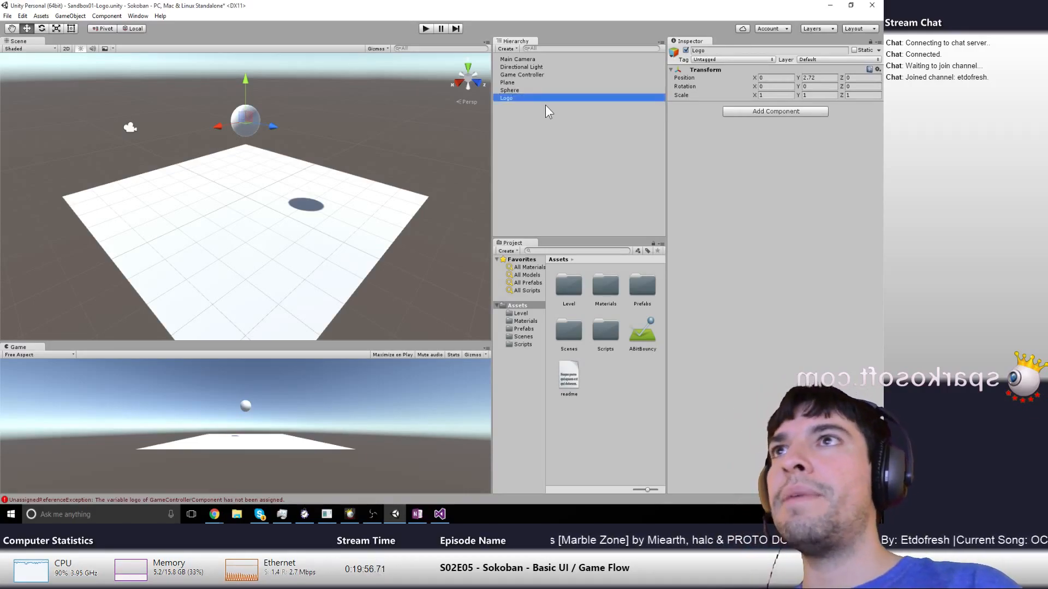
Make the Plane and the Sphere children of the Logo object
key(Up)
key(shift+Up)
drag(516, 90, 521, 100)
click(531, 112)
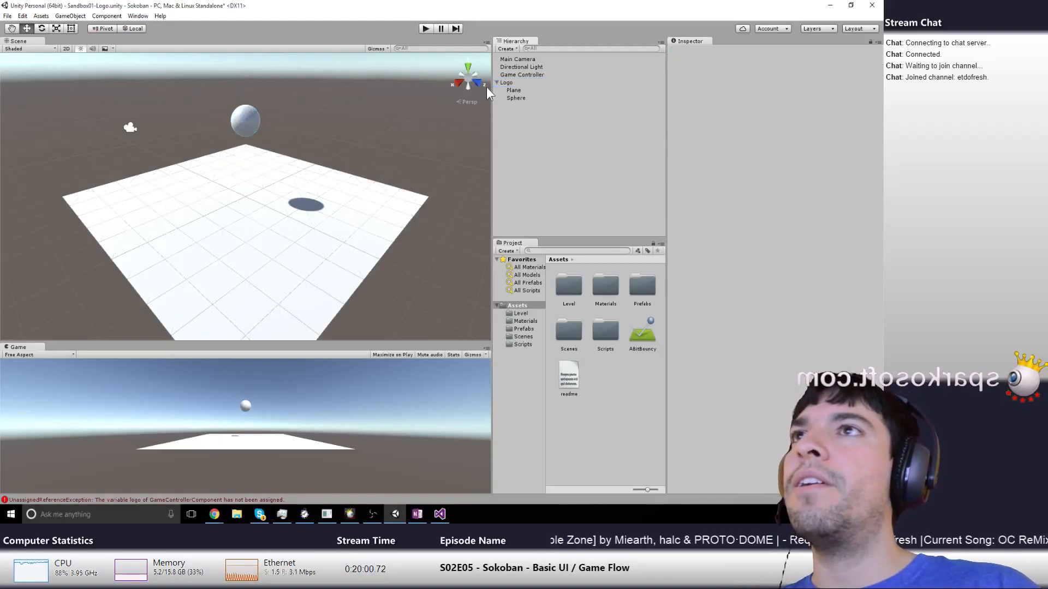
Save the Logo object as a prefab in the Prefabs folder and test-run the scene
click(505, 82)
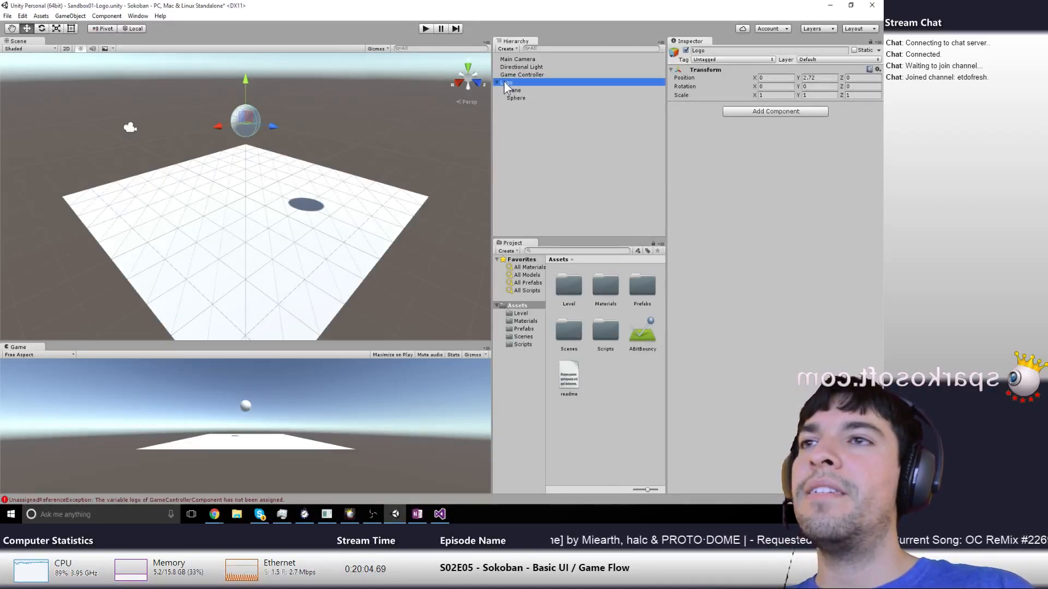
drag(505, 87, 528, 329)
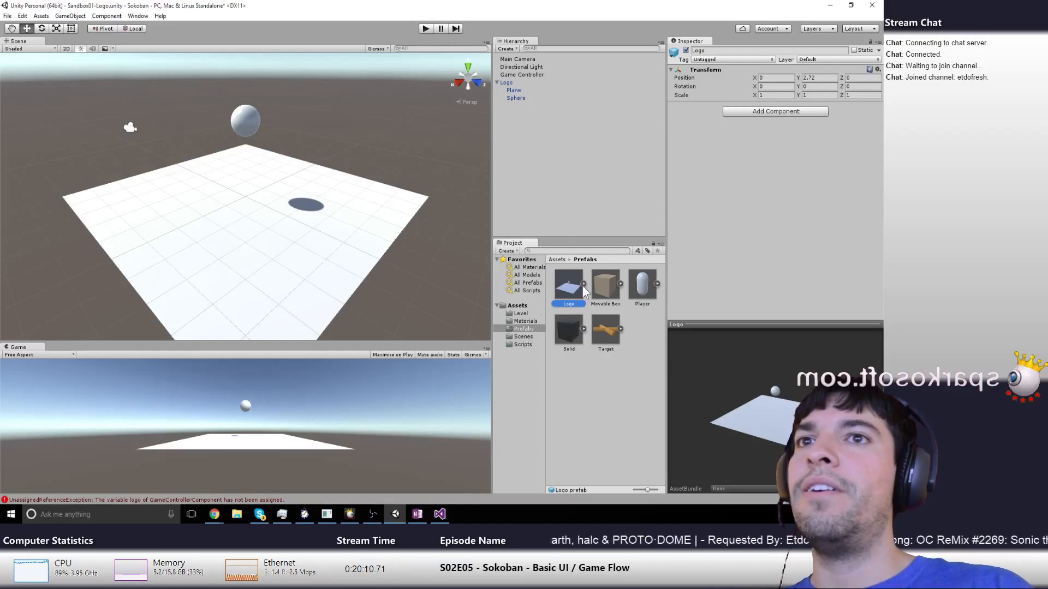
mouse_move(788, 417)
mouse_down()
mouse_move(756, 404)
mouse_move(782, 415)
mouse_up()
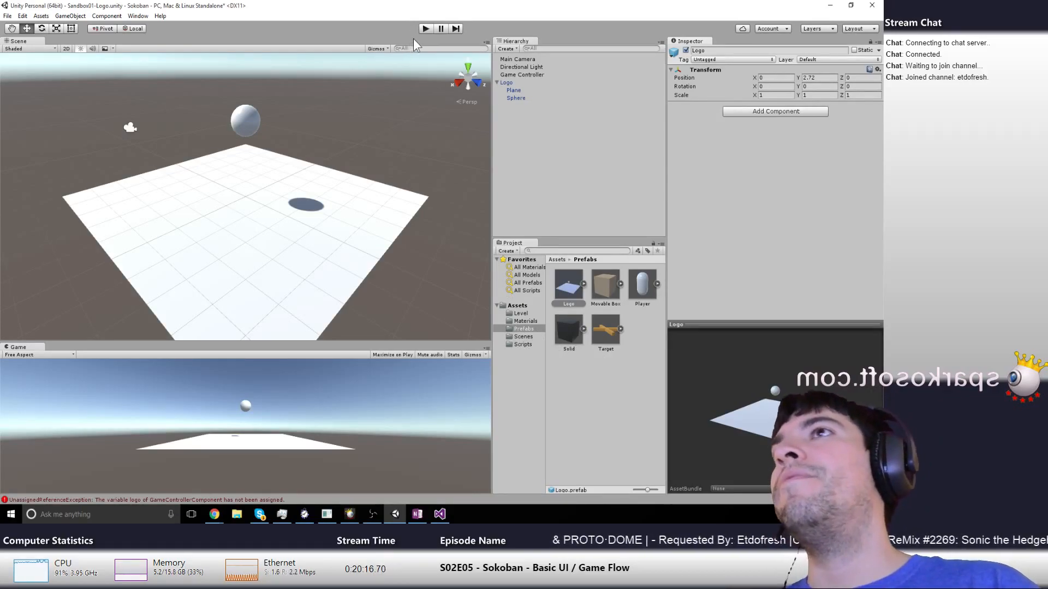
click(424, 29)
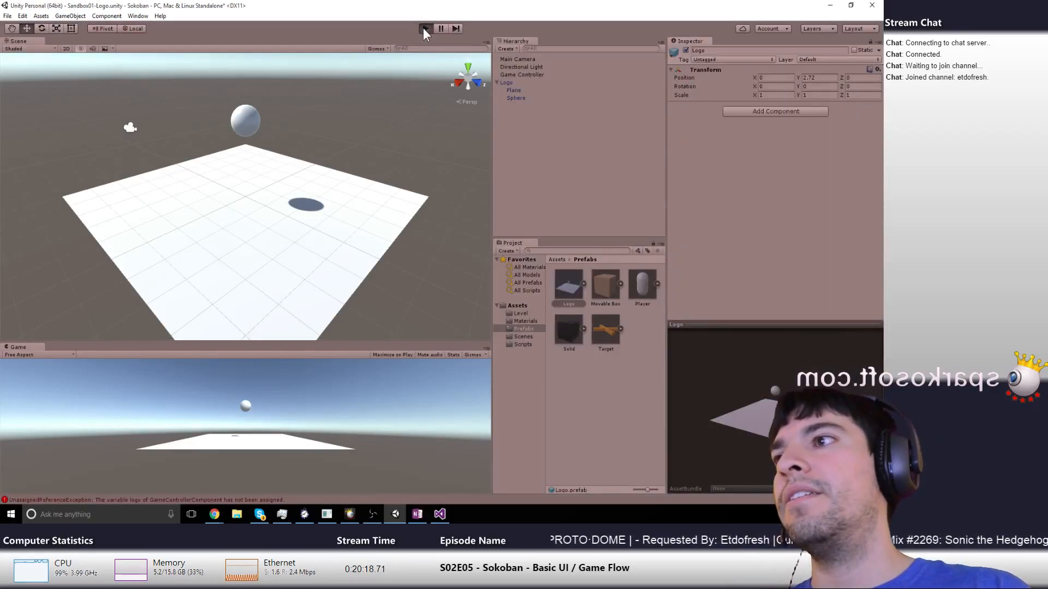
click(425, 28)
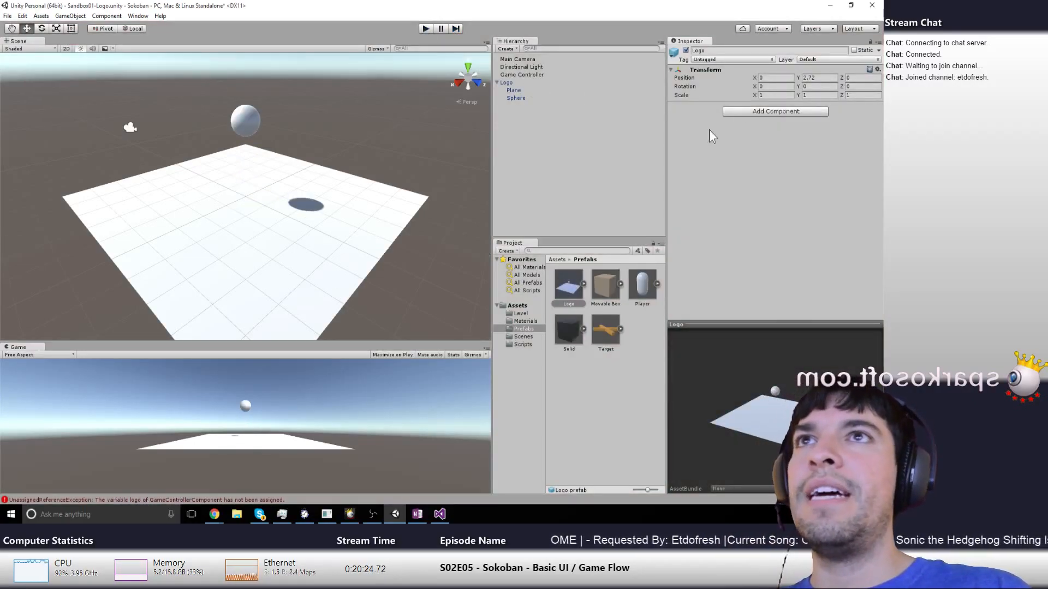
Assign the scene's Logo object to the Game Controller component's Logo reference and run the scene
click(529, 76)
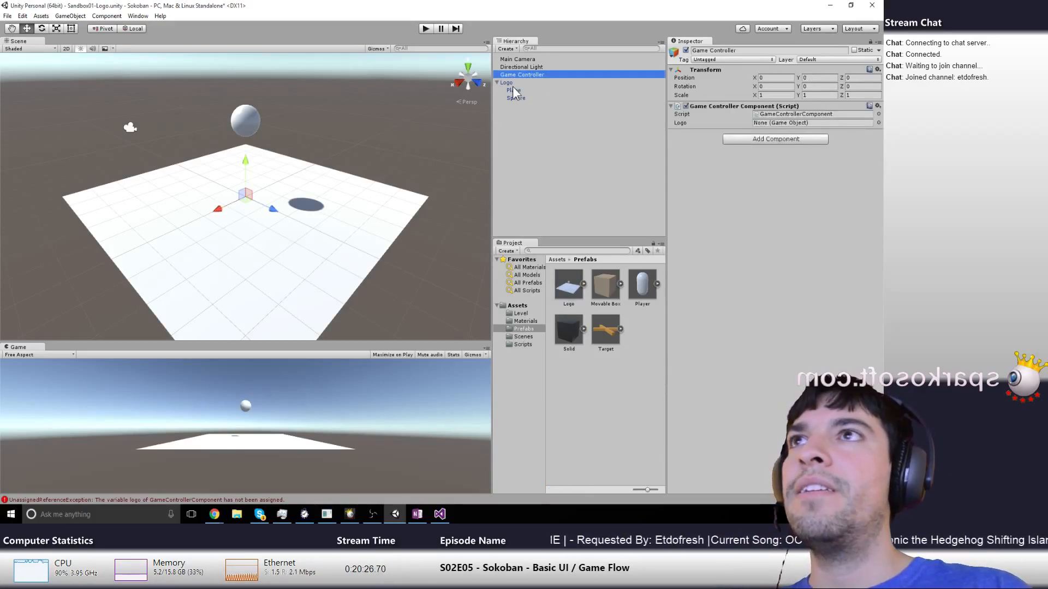
drag(507, 83, 787, 125)
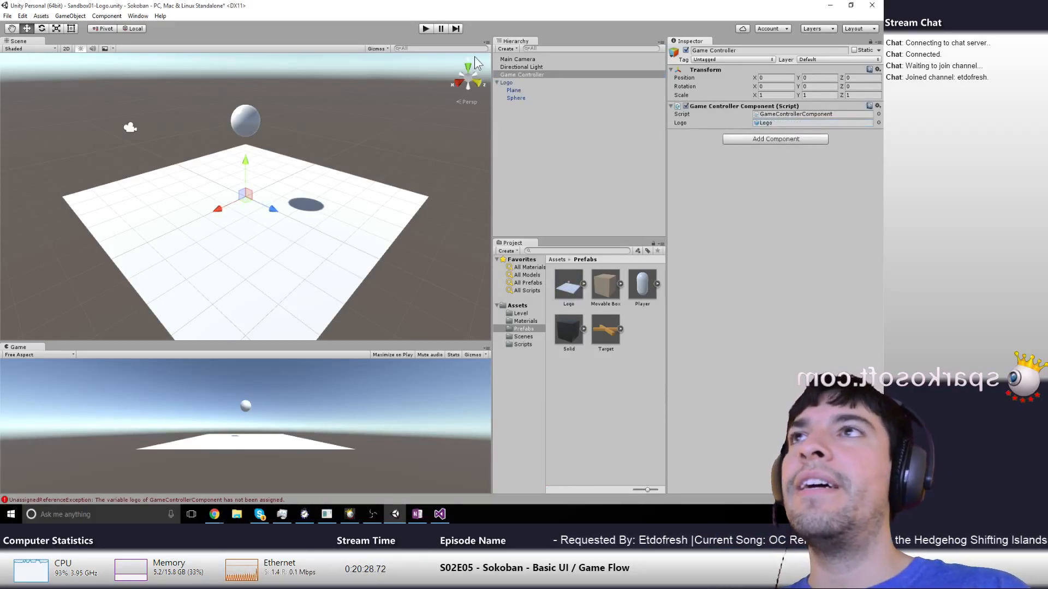
click(426, 28)
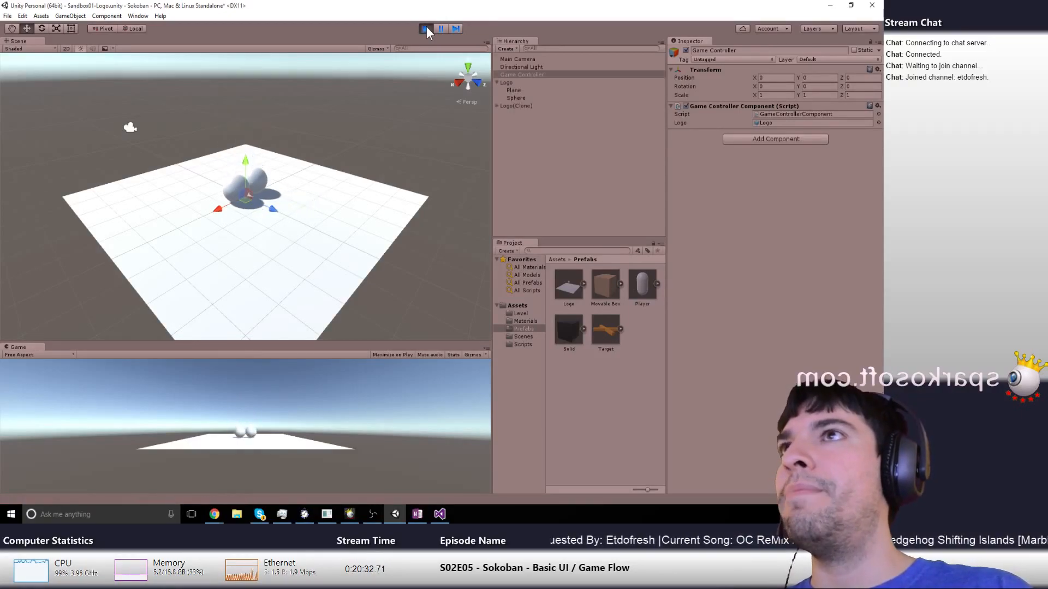
Stop the run, delete the Logo object from the scene, and test-run the scene without it
click(426, 29)
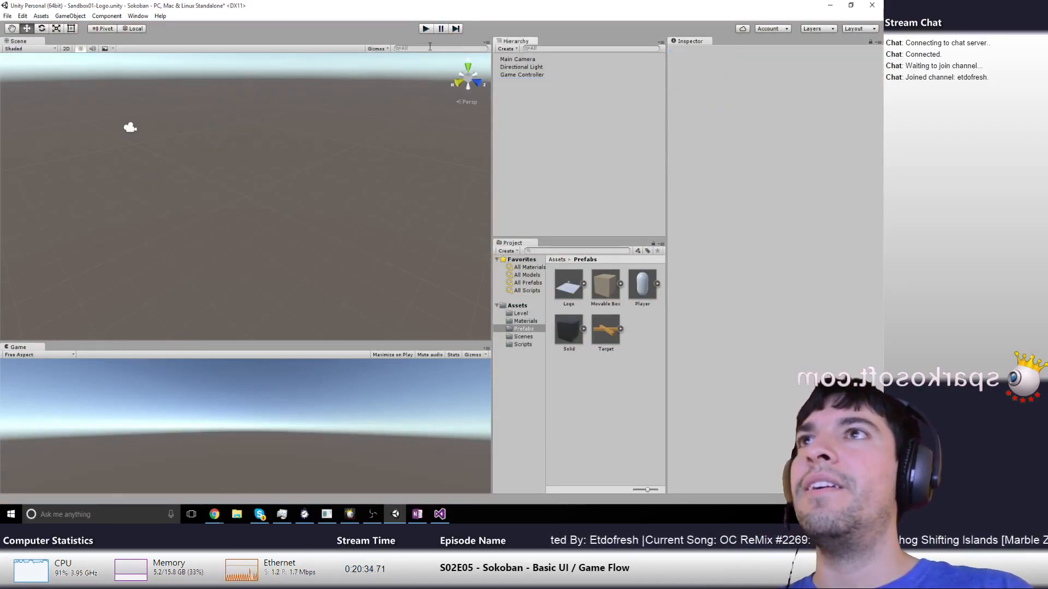
click(425, 29)
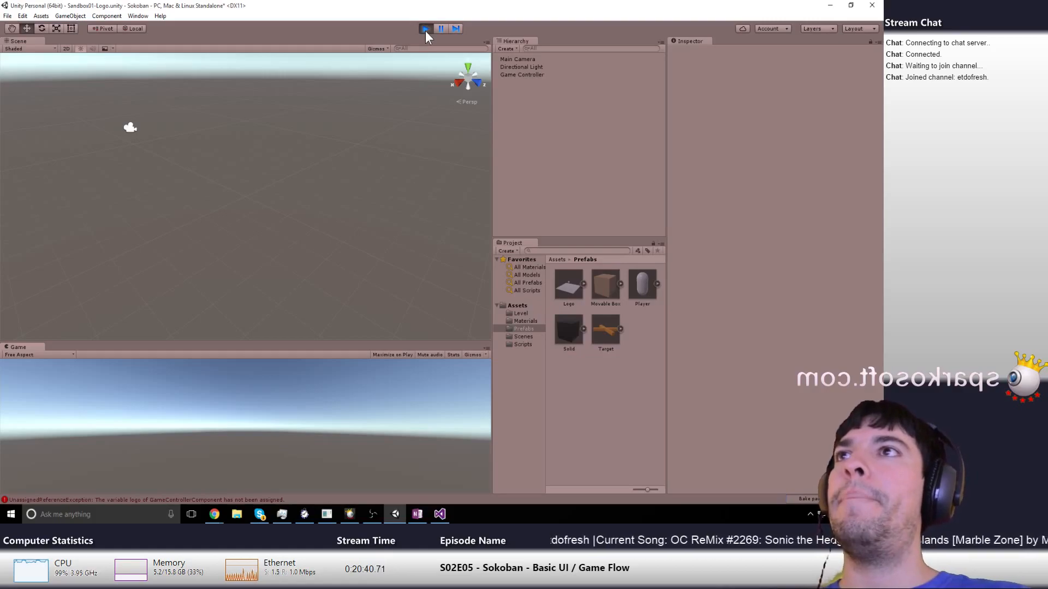
click(425, 29)
Assign the Logo prefab to the Game Controller component's Logo reference and test-run the scene
click(517, 75)
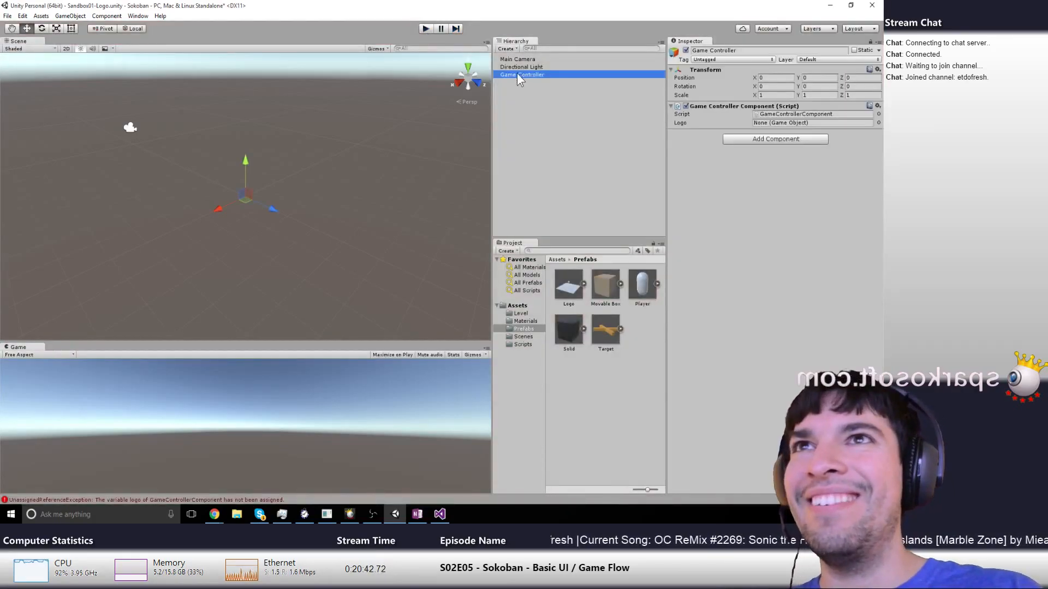
drag(565, 289, 775, 123)
click(423, 30)
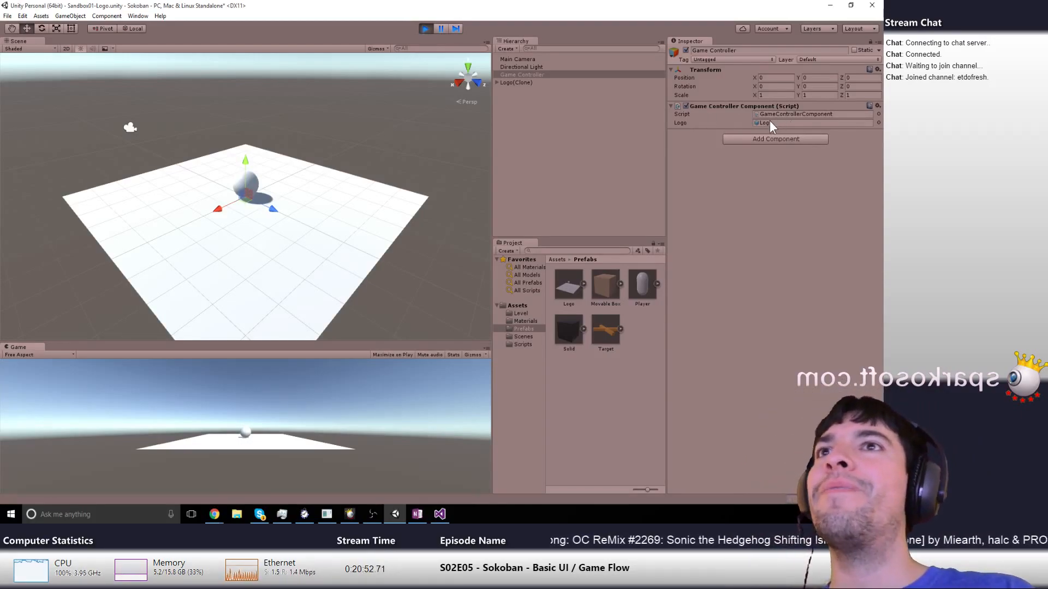
click(425, 29)
key(alt+Tab)
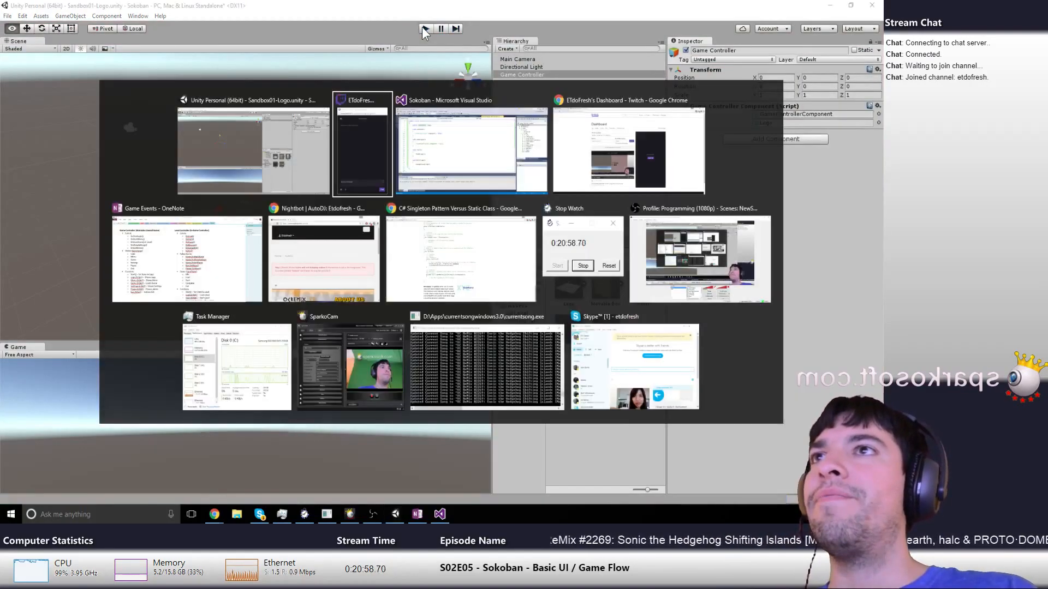
click(424, 27)
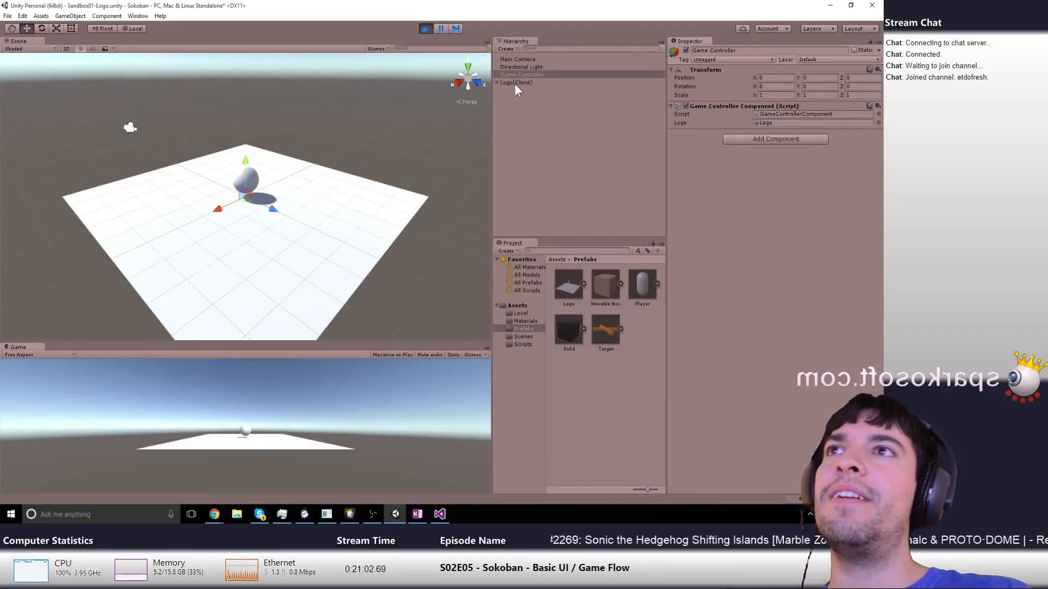
click(425, 28)
Switch to Visual Studio and place the cursor at the Instantiate(logo) line in StartLogo of the GameControllerComponent script
click(439, 514)
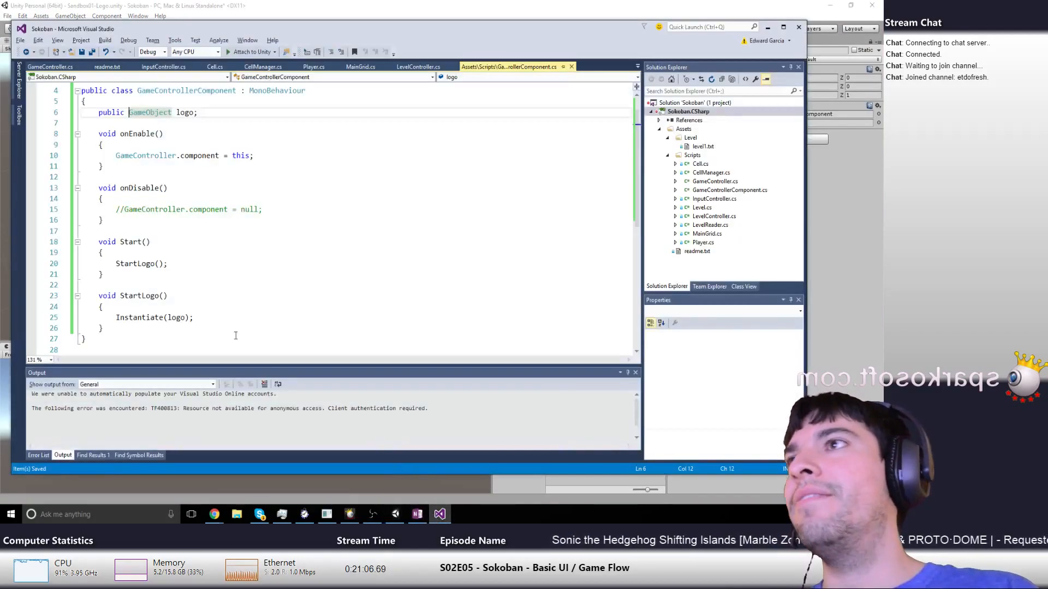
click(177, 265)
click(189, 318)
key(Return)
text(logo.name =)
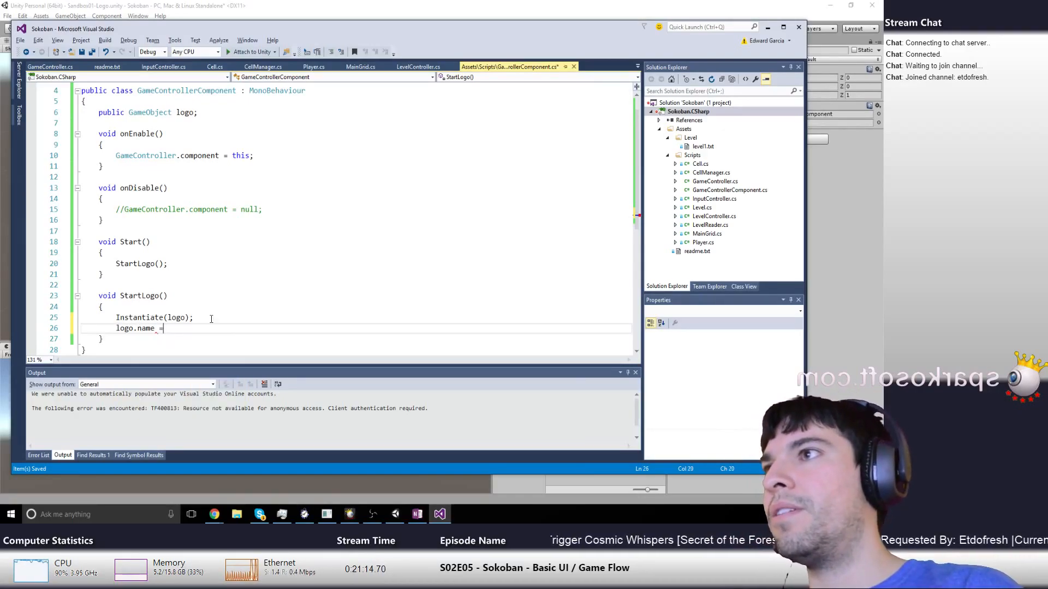
key(shift+Home)
key(BackSpace)
Extend the Instantiate line in StartLogo to Instantiate(logo).name = logo.name; and save the script
click(211, 318)
text(.name = )
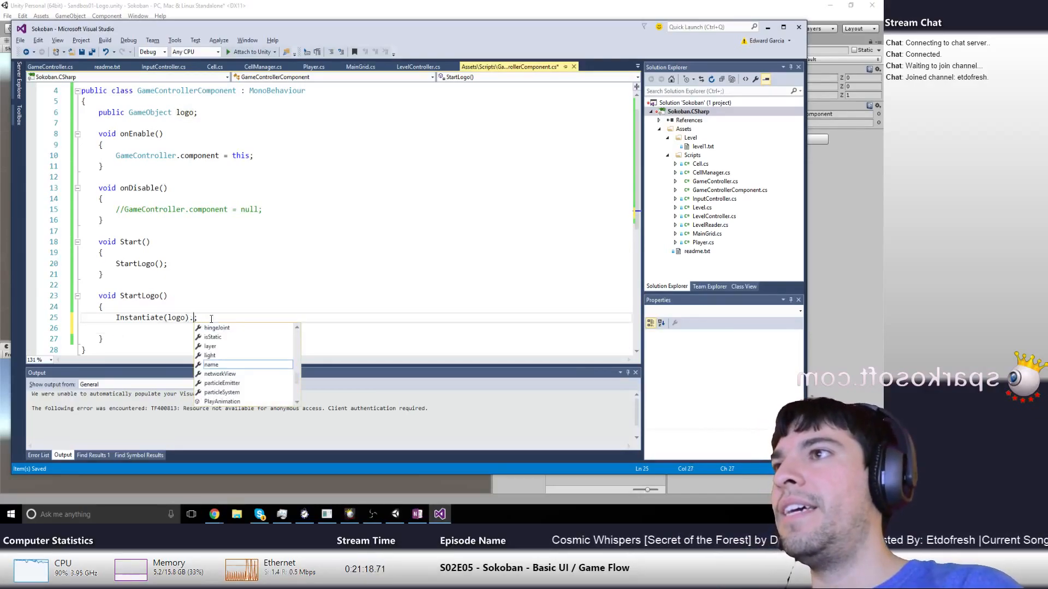
text(logo.name)
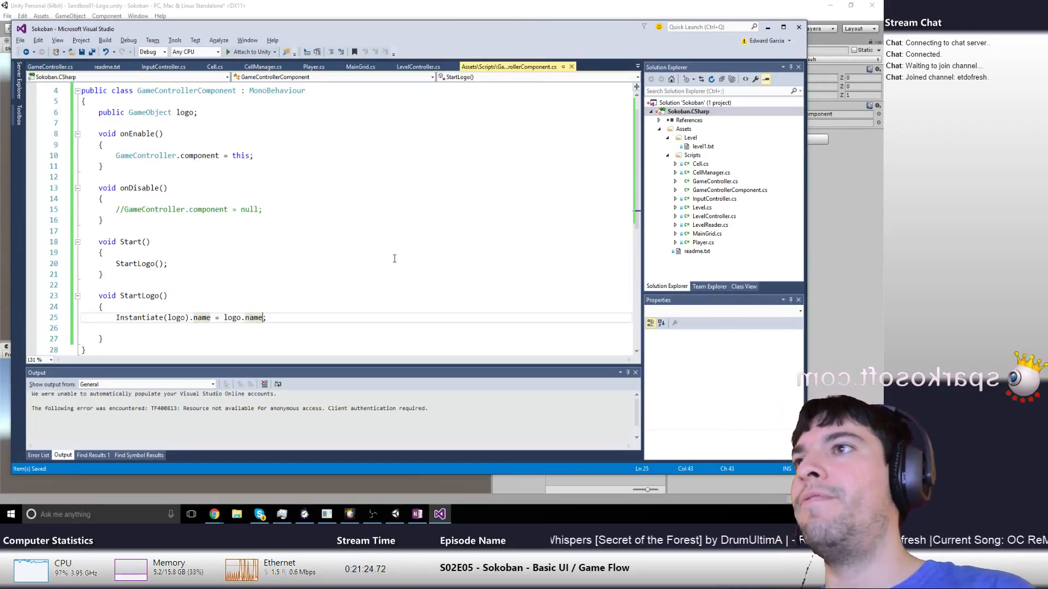
Switch back to Unity and test-run the scene to check the name of the instantiated Logo object
click(573, 7)
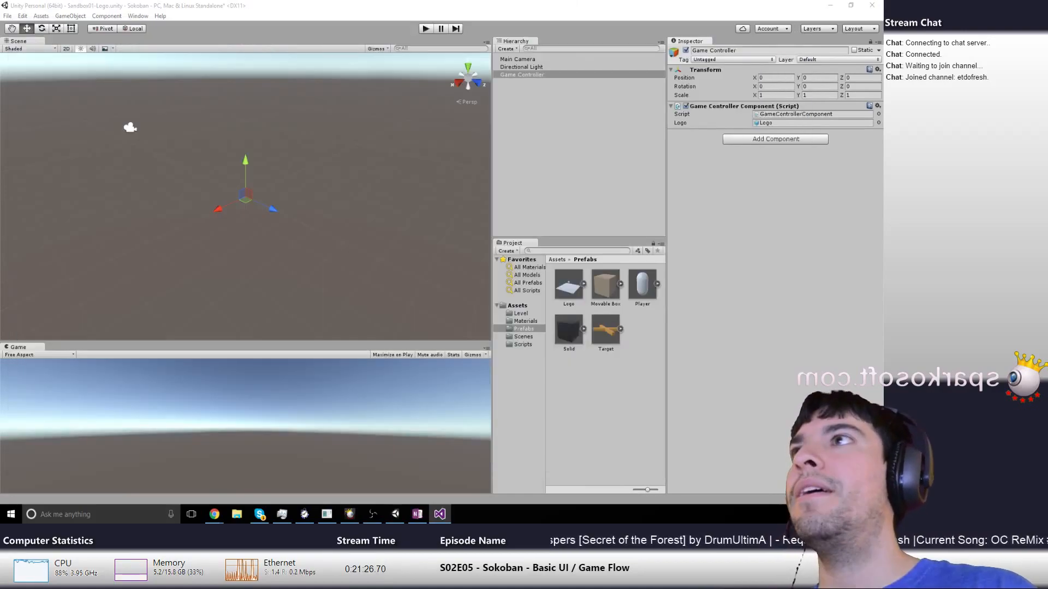
key(ctrl+p)
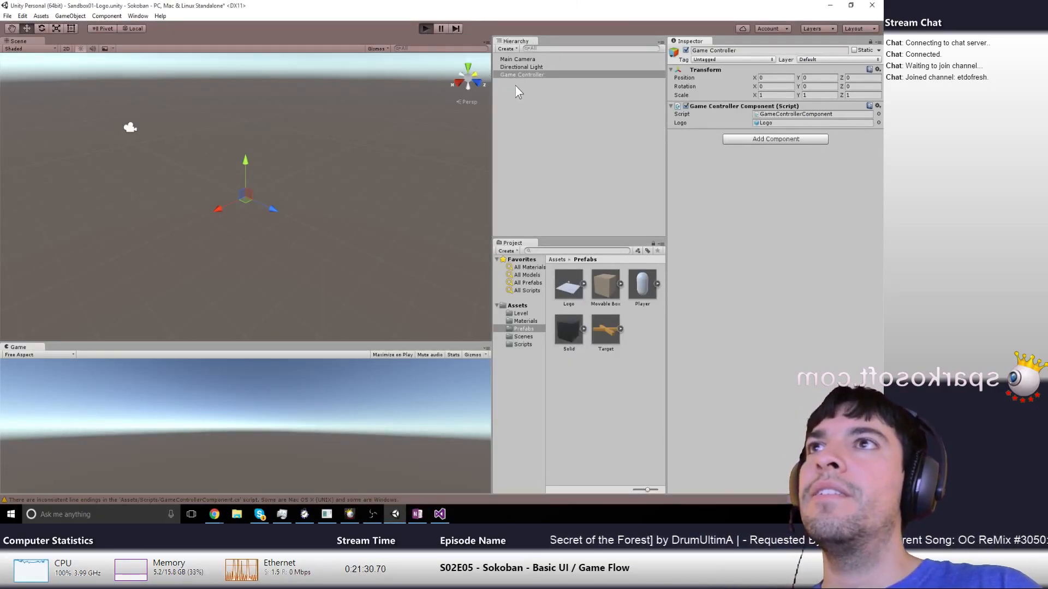
click(498, 75)
click(425, 29)
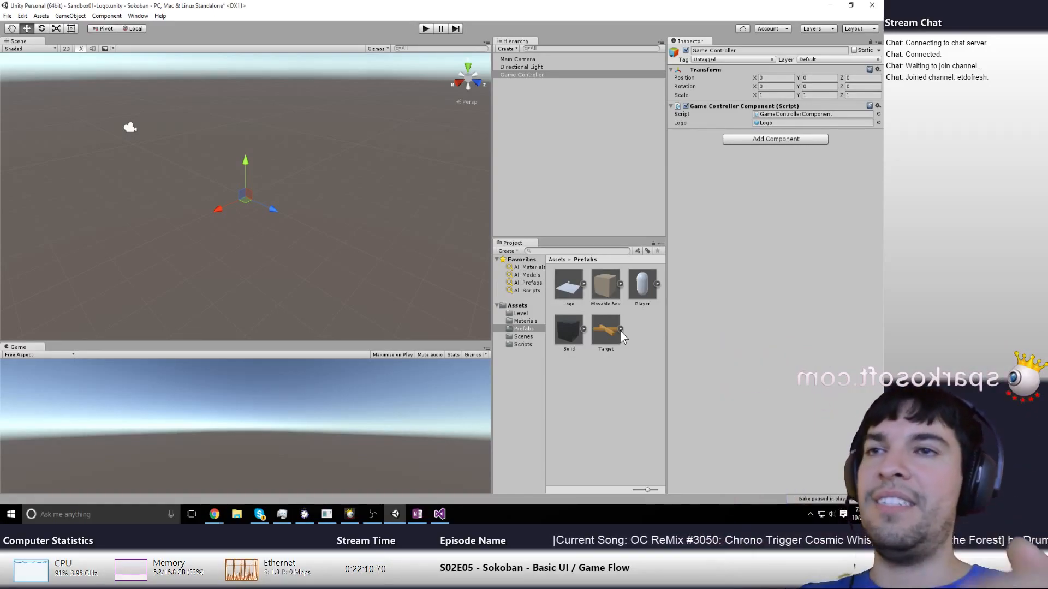
click(571, 295)
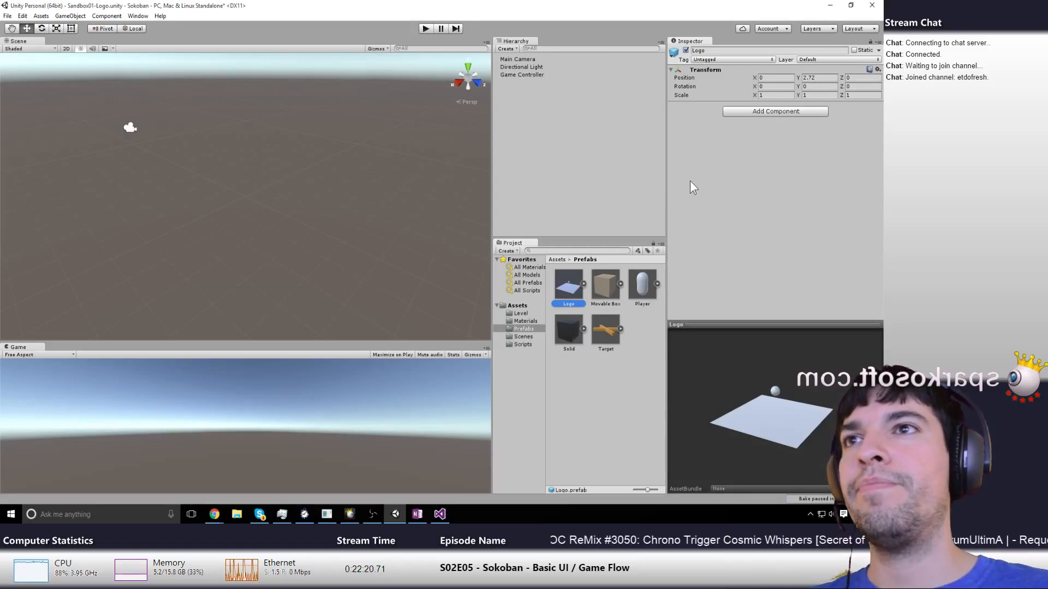
click(741, 115)
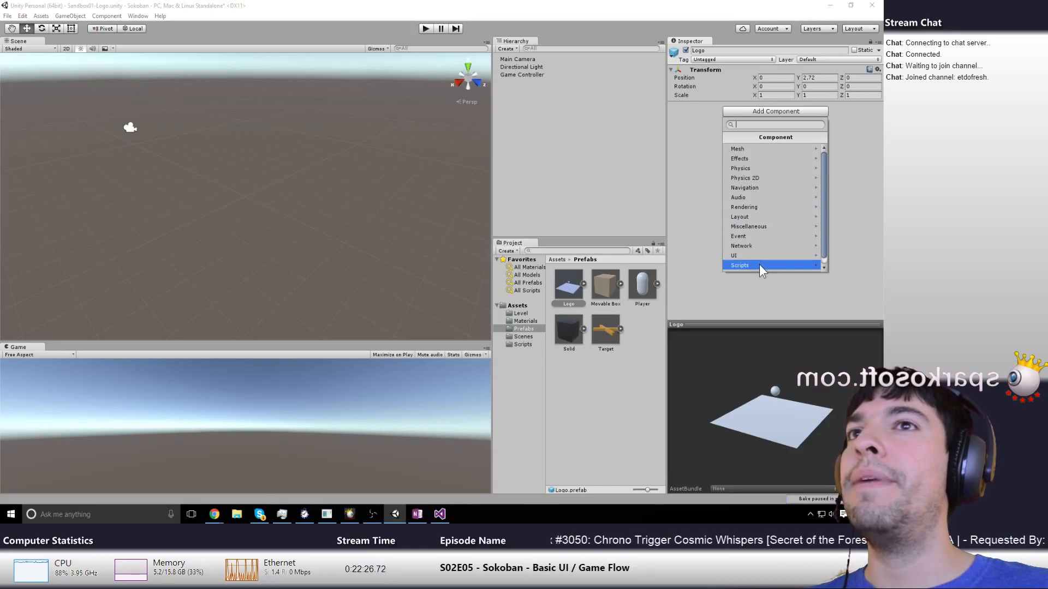
click(533, 337)
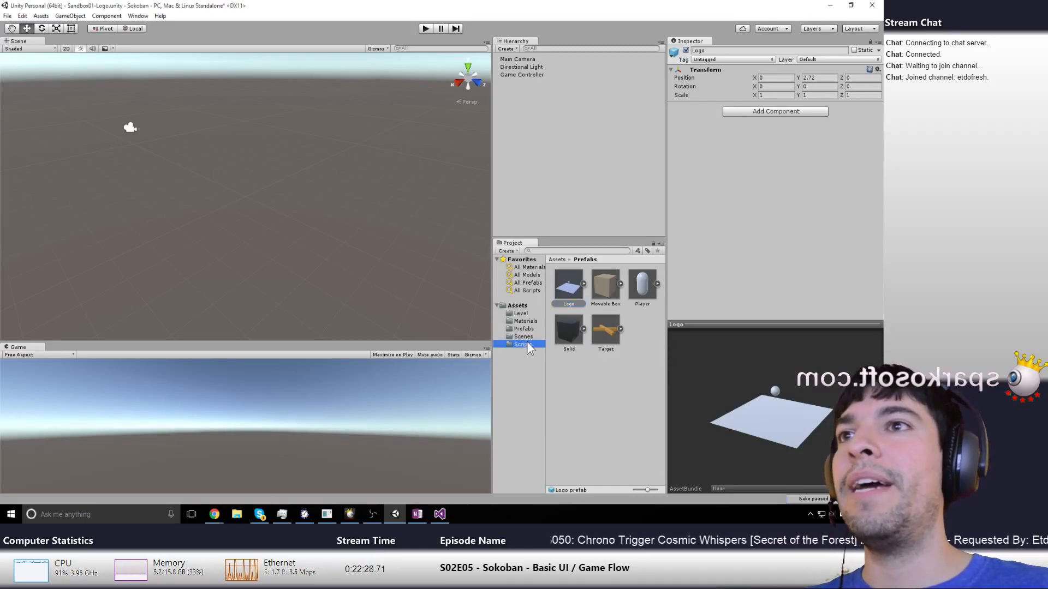
Create a C# script named Logo in the Scripts folder
click(525, 343)
right_click(630, 458)
mouse_move(675, 297)
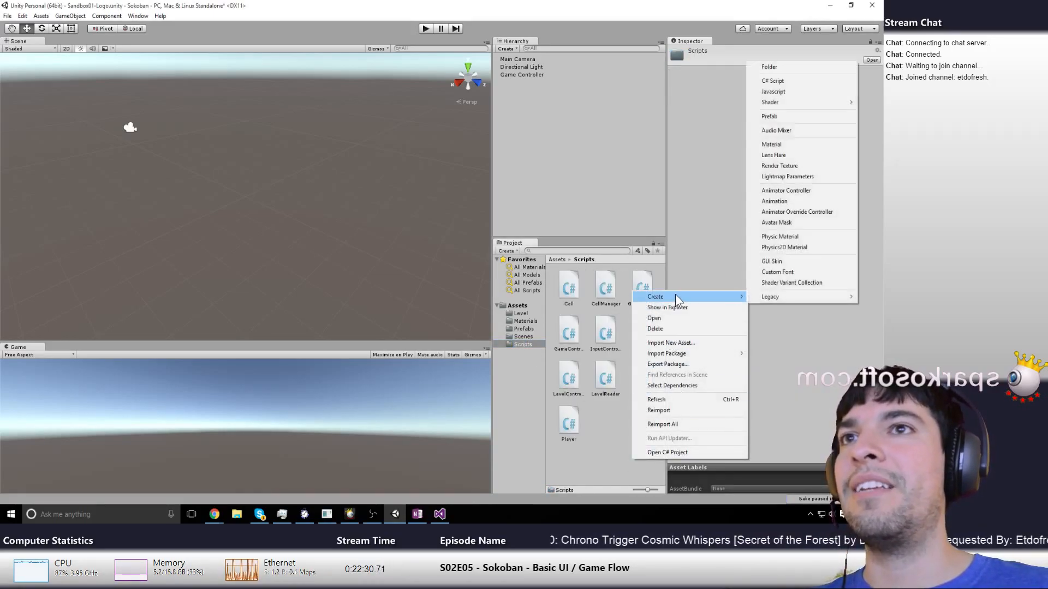
click(825, 81)
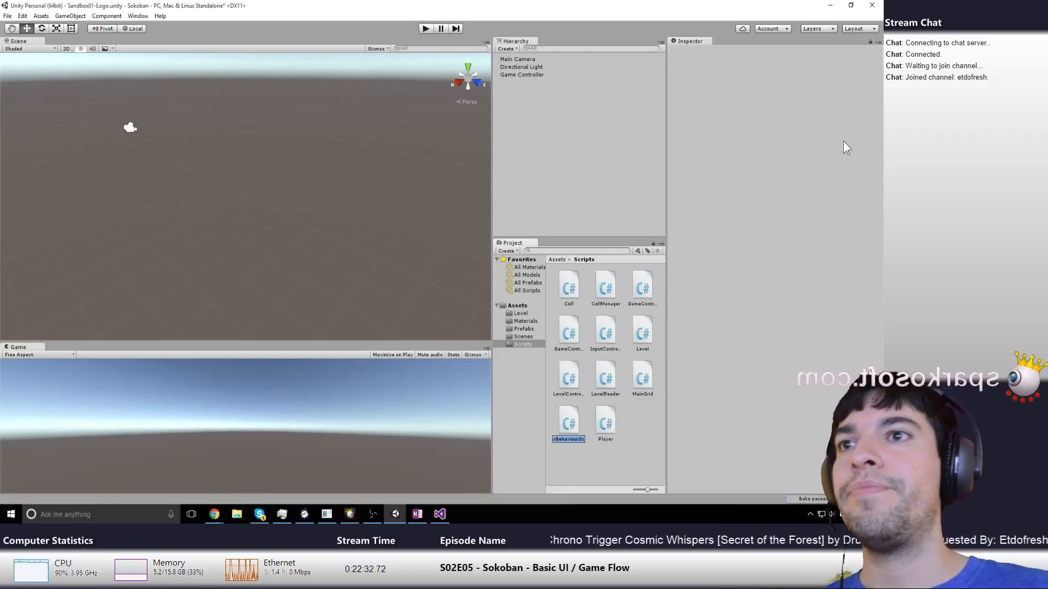
text(Logo)
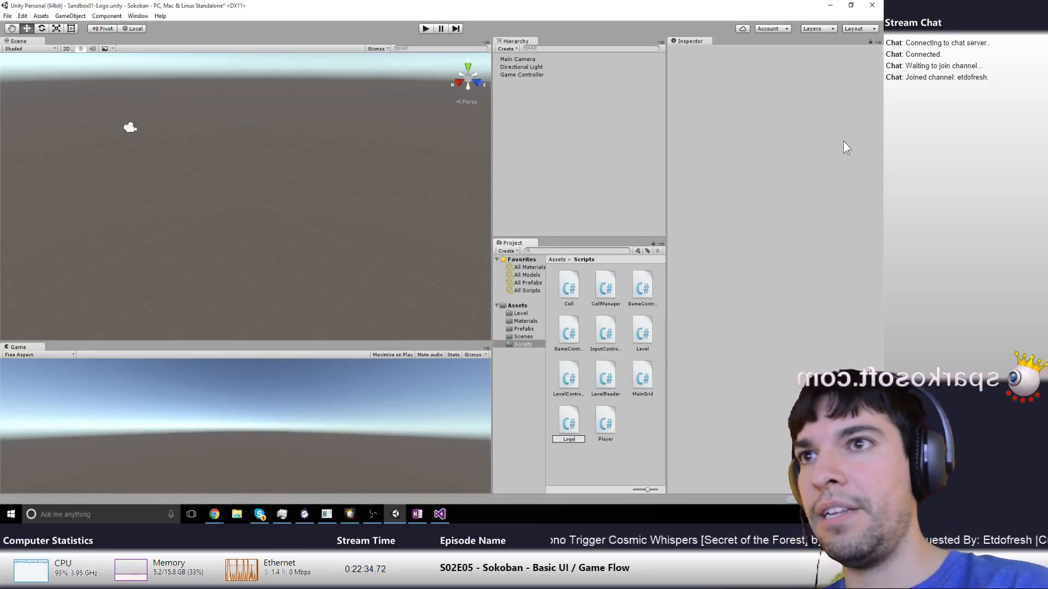
key(Return)
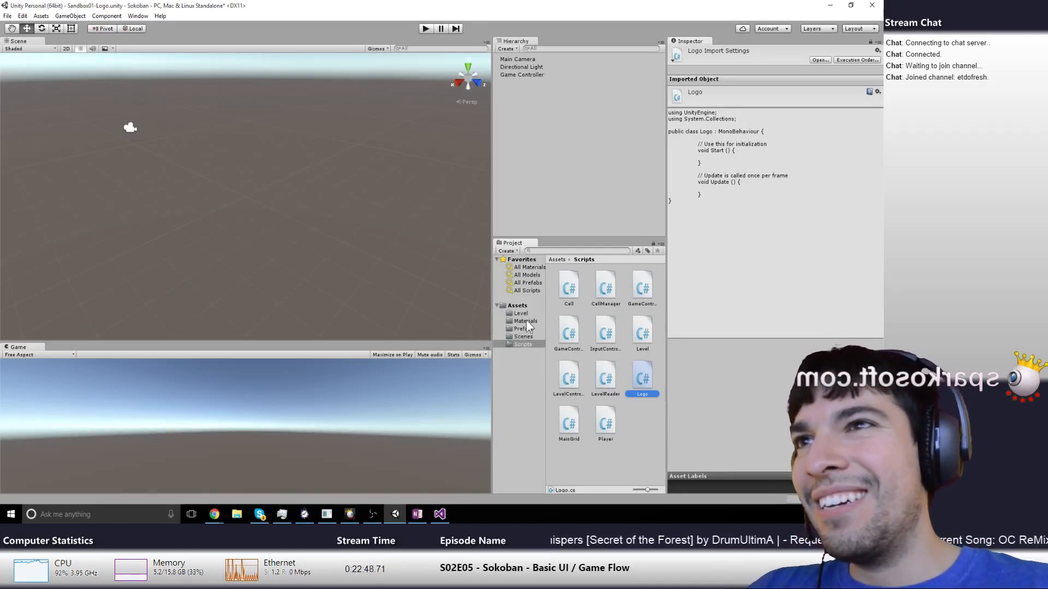
Attach the Logo script as a component to the Logo prefab in the Prefabs folder
click(521, 329)
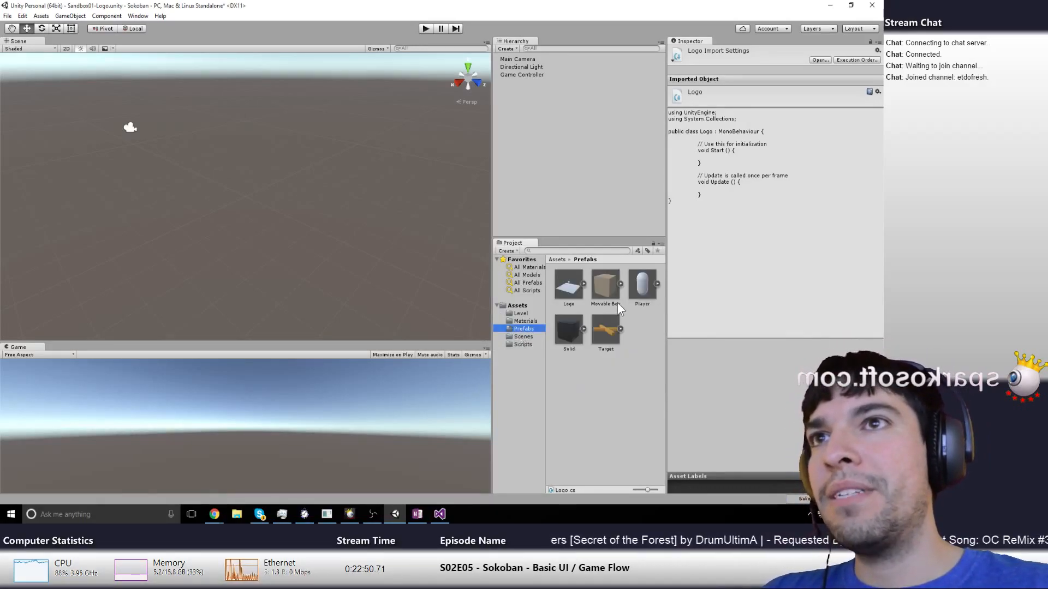
click(569, 294)
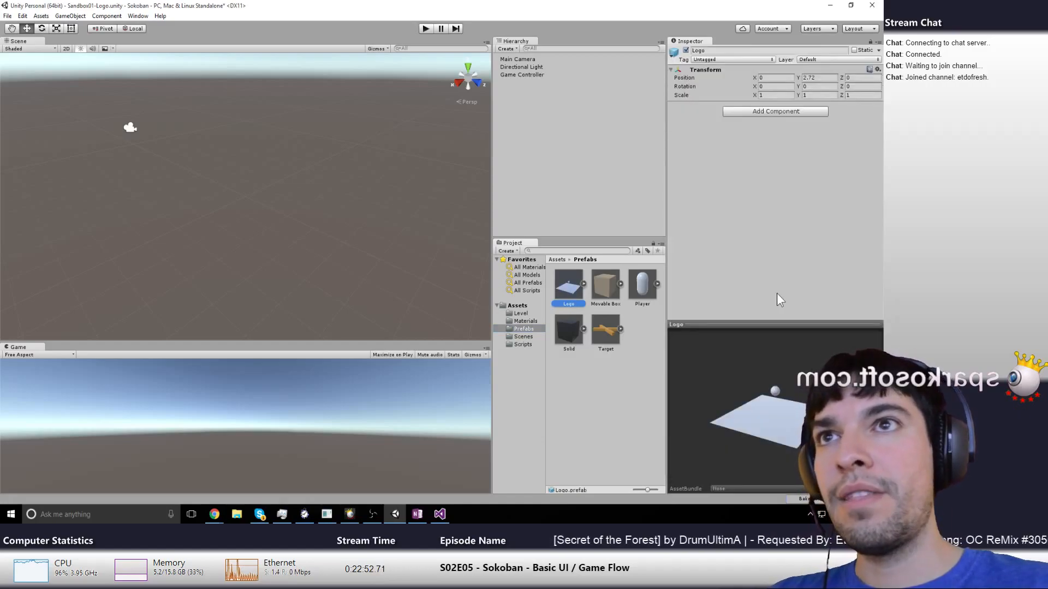
click(774, 111)
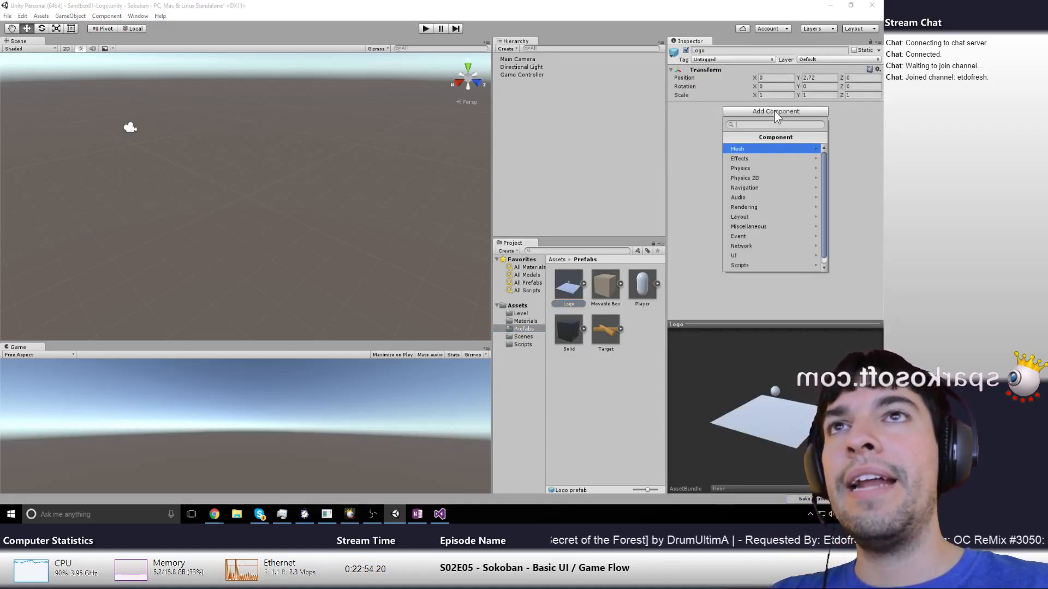
click(756, 260)
click(746, 197)
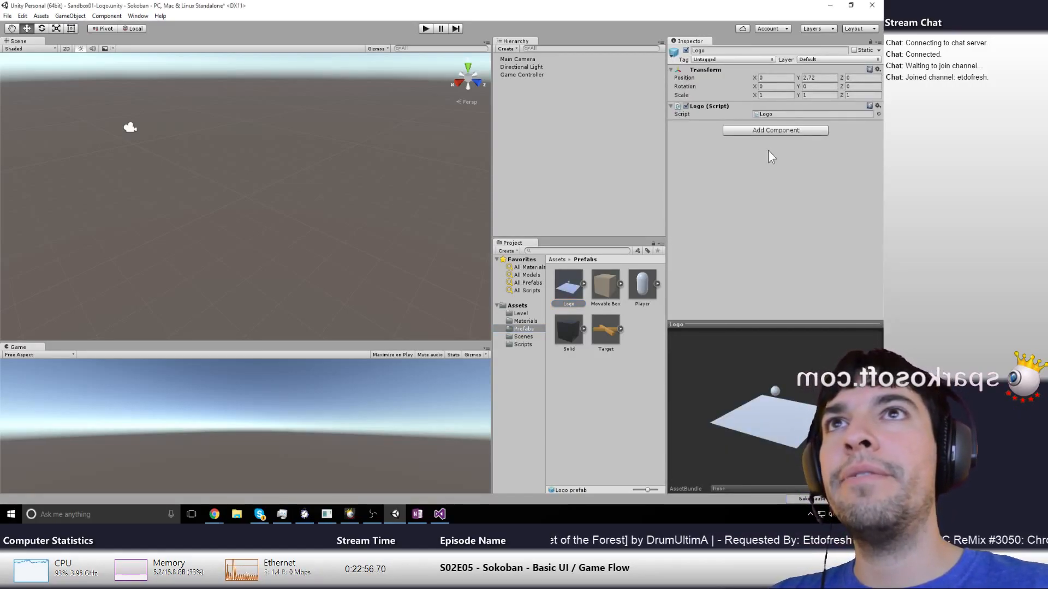
Open the Logo script in Visual Studio, reload all externally modified projects and auto-format the document
double_click(800, 113)
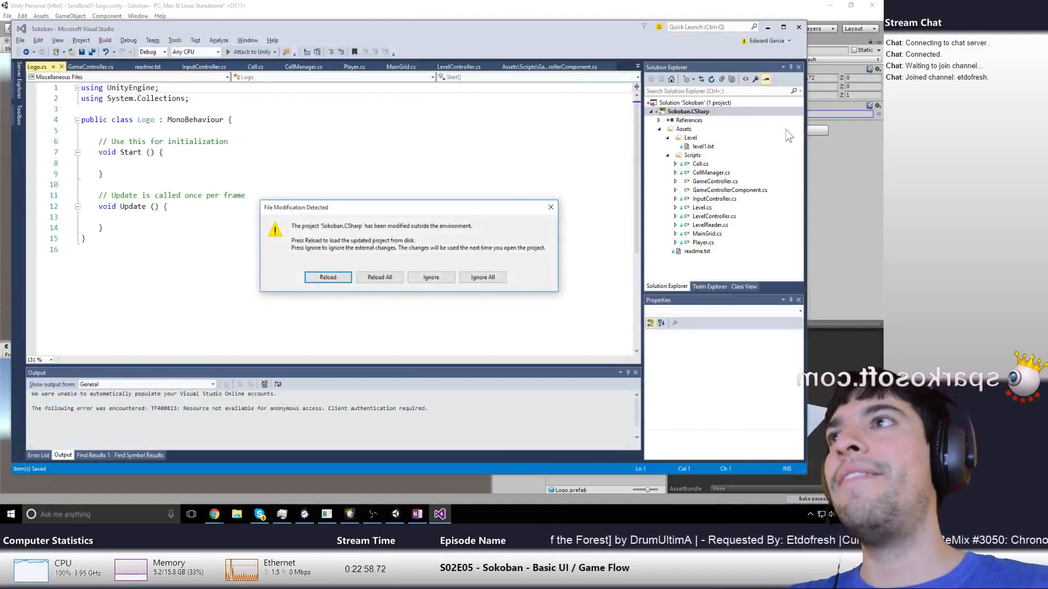
click(379, 278)
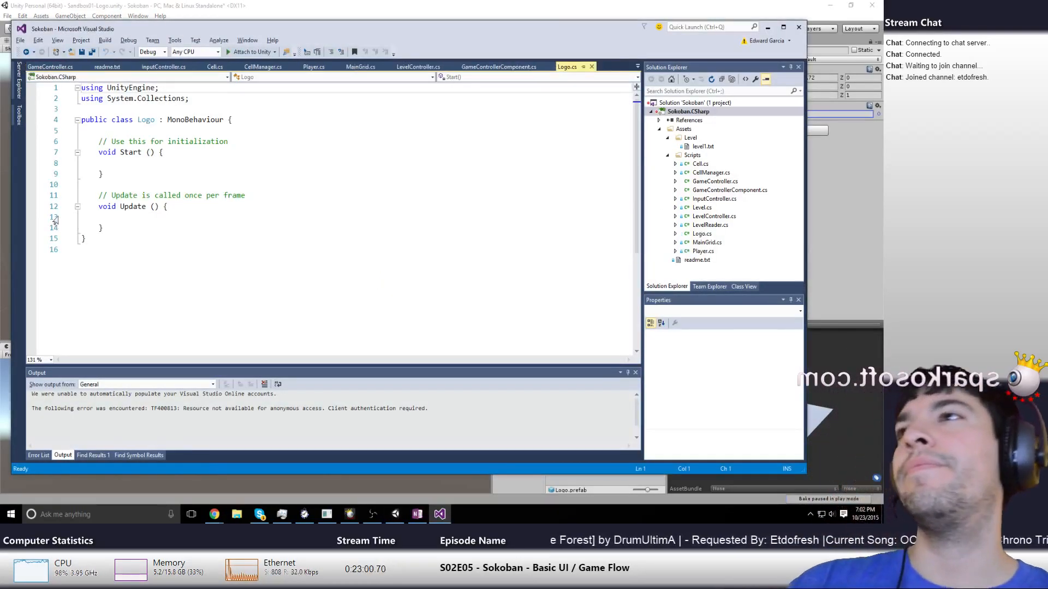
key(ctrl+k)
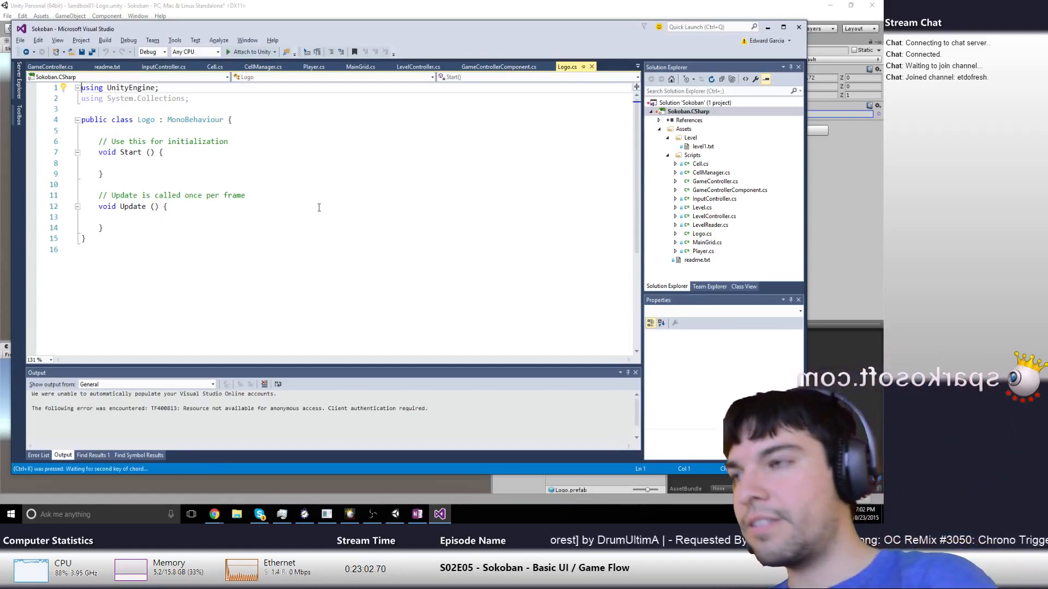
key(ctrl+d)
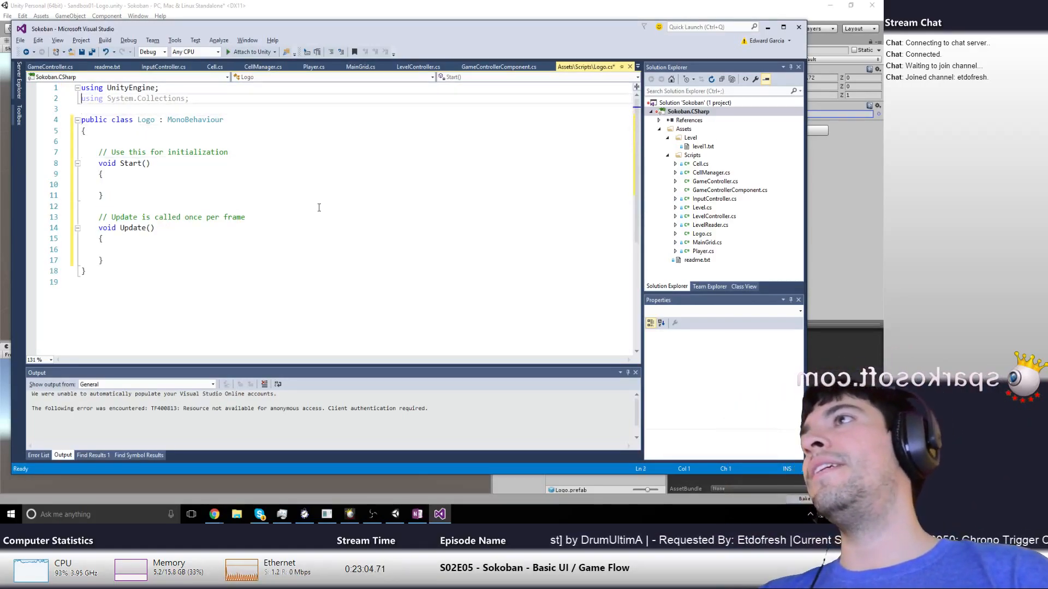
Delete the using System.Collections line and the blank and initialization comment lines above Start() in the Logo script
key(Down)
key(shift+Down)
key(Delete)
key(Down)
key(Down)
key(Down)
key(shift+Down)
key(Delete)
key(shift+Down)
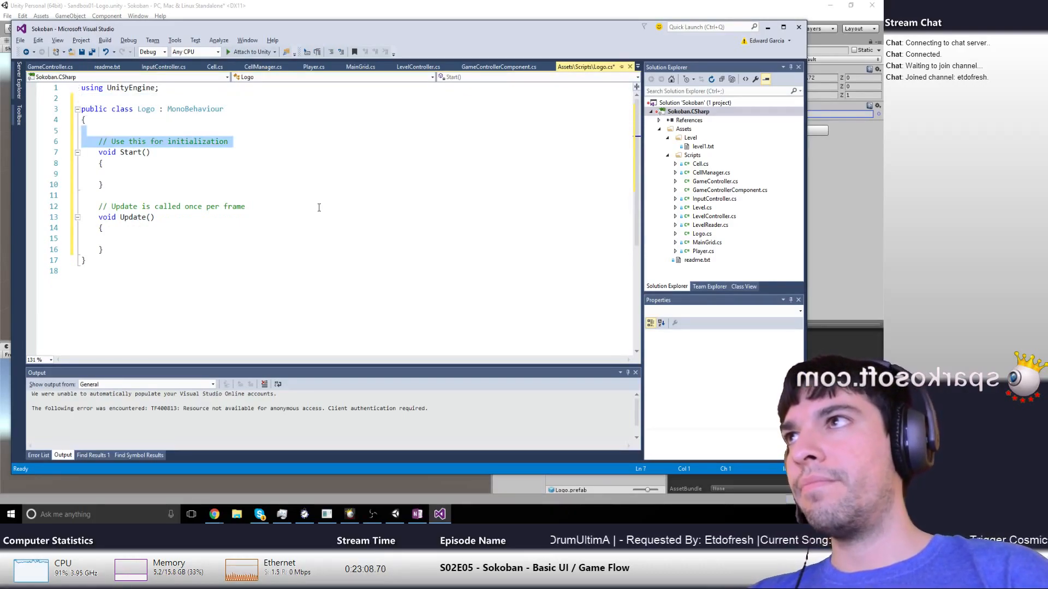
key(Delete)
Delete the template Start() and Update() methods, leaving the body of the Logo class empty
key(shift+Down)
key(shift+Down)
key(shift+Down)
key(shift+Down)
key(shift+Down)
key(shift+Down)
key(shift+Down)
key(shift+Down)
key(shift+Down)
key(shift+Down)
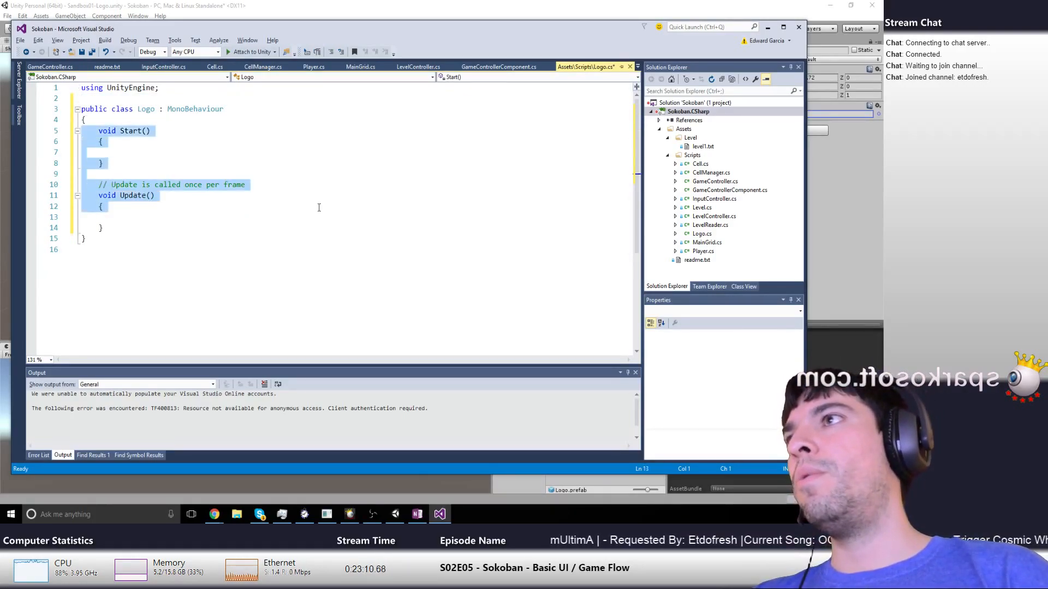
key(shift+Left)
key(Delete)
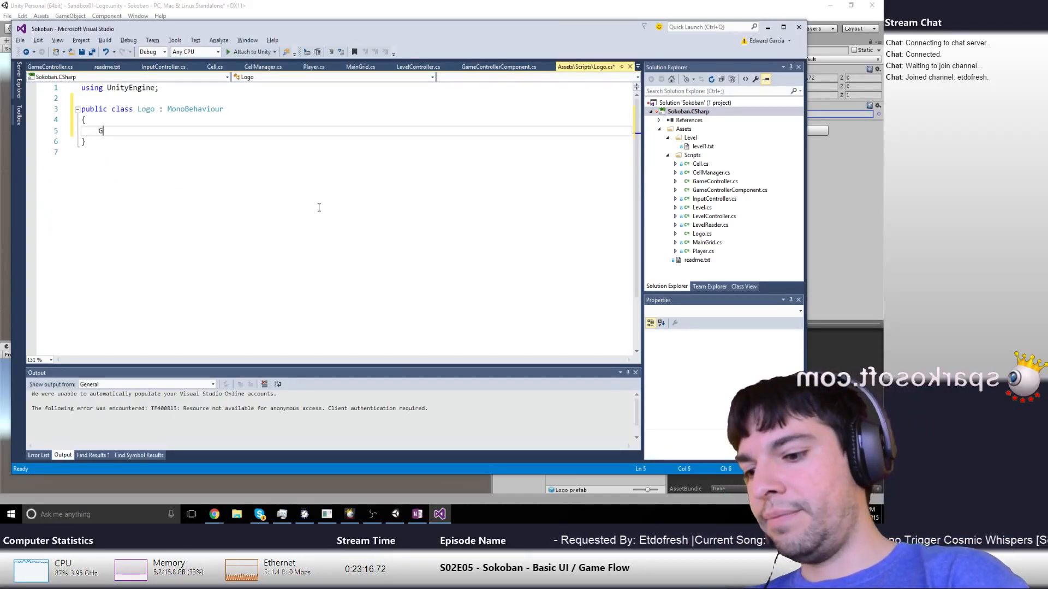
Declare the field GameObject sphere; in the Logo class and add an empty void Start() method below it
text(GameObject)
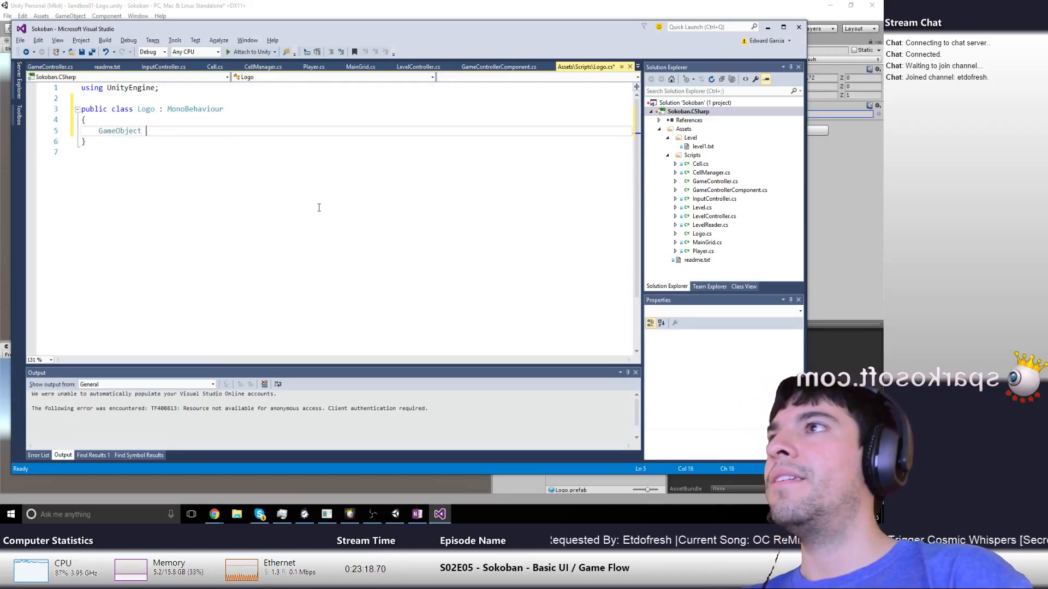
text( sphere;)
key(Return)
key(Return)
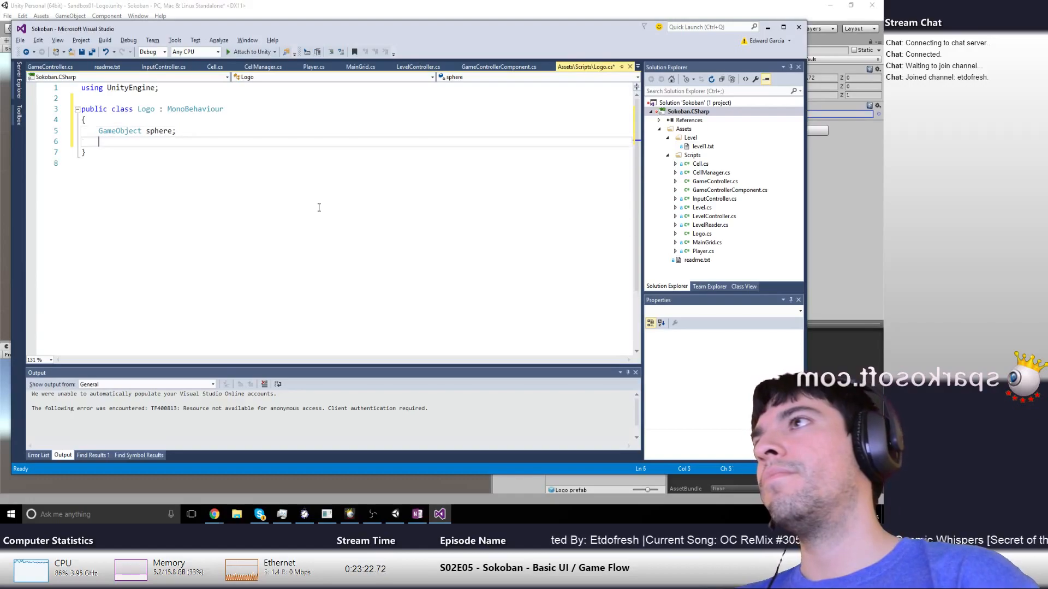
text(void Start())
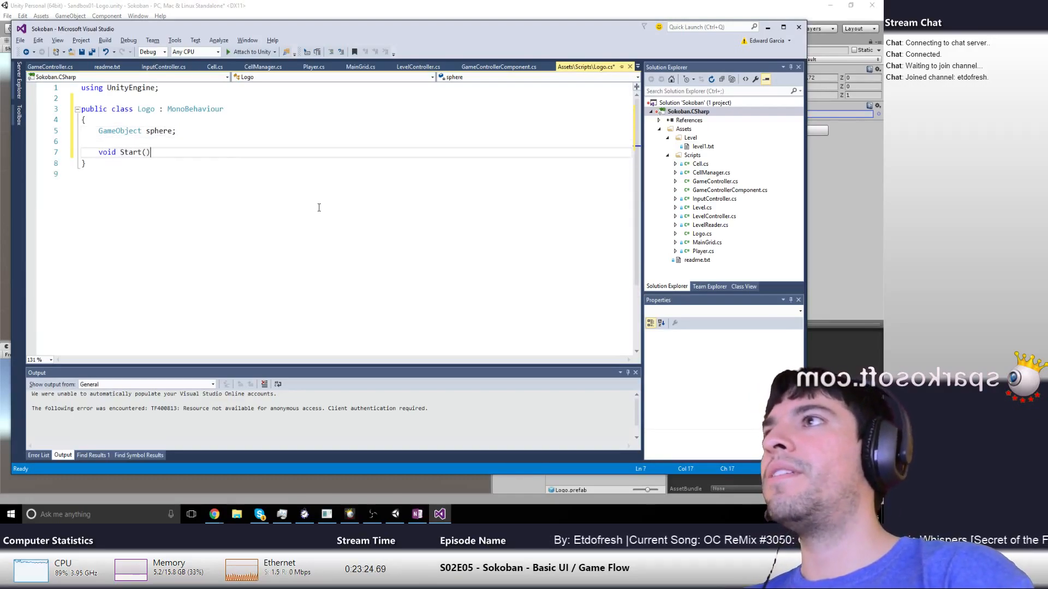
key(Return)
text({)
key(Return)
In Start(), write sphere = GameObject.Find("Sphere"); and save the script
text(Gam)
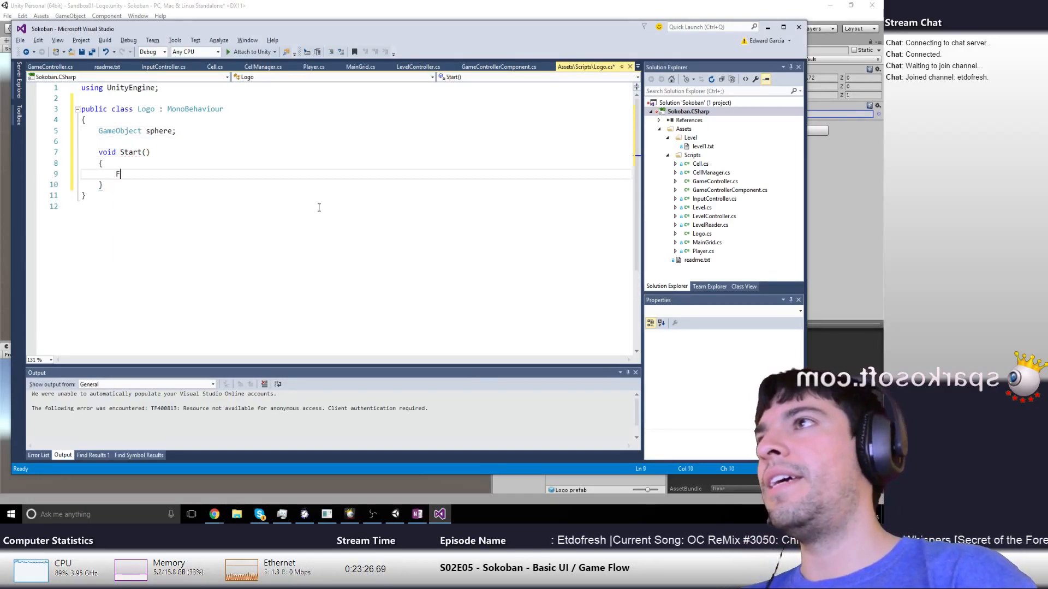
text(eObject.Find)
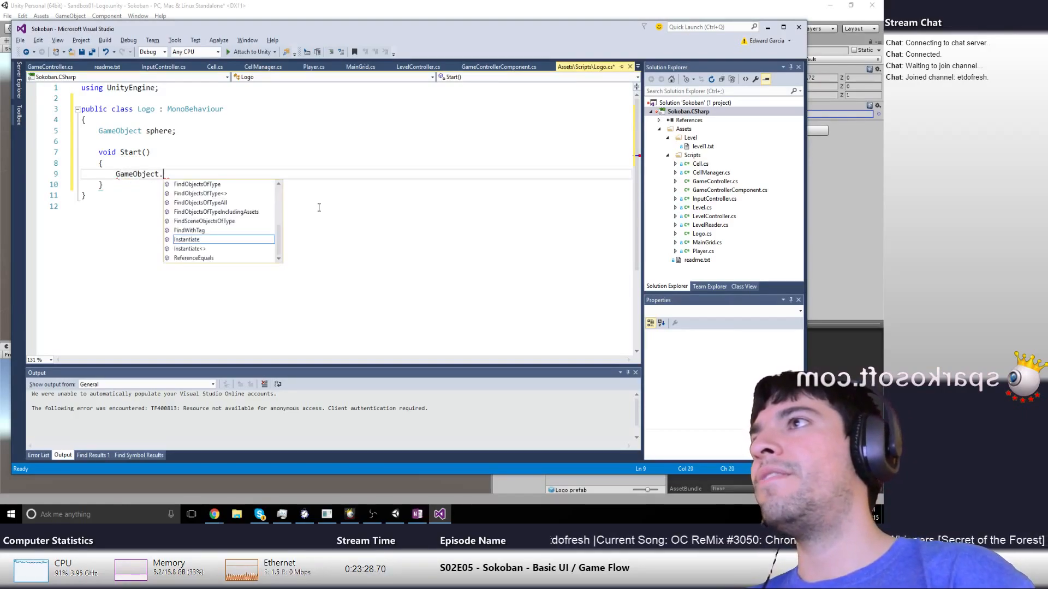
key(Escape)
key(Home)
text(sphere =)
key(End)
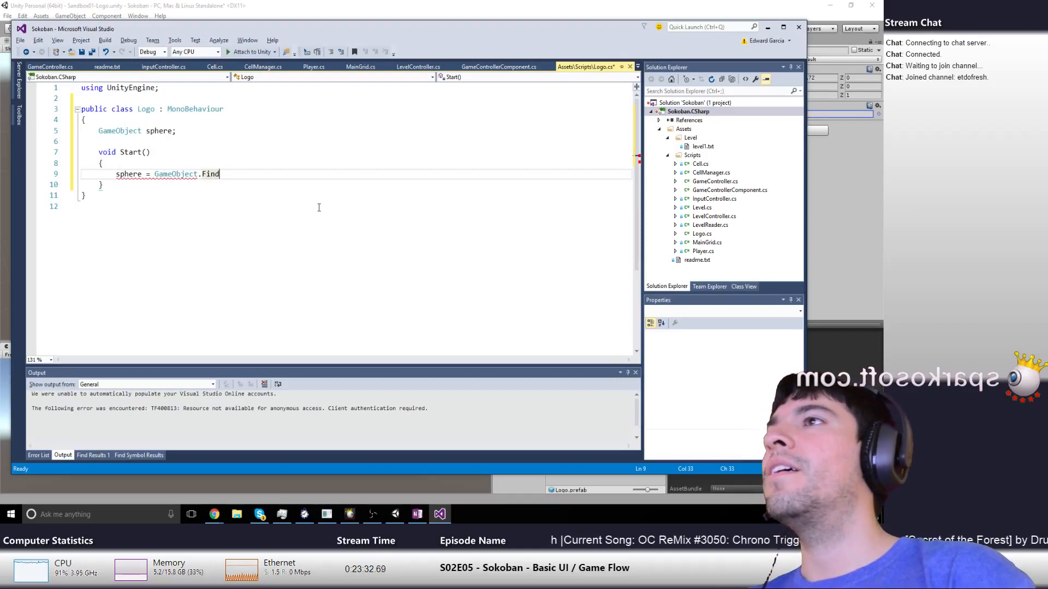
text((")
text(Sph)
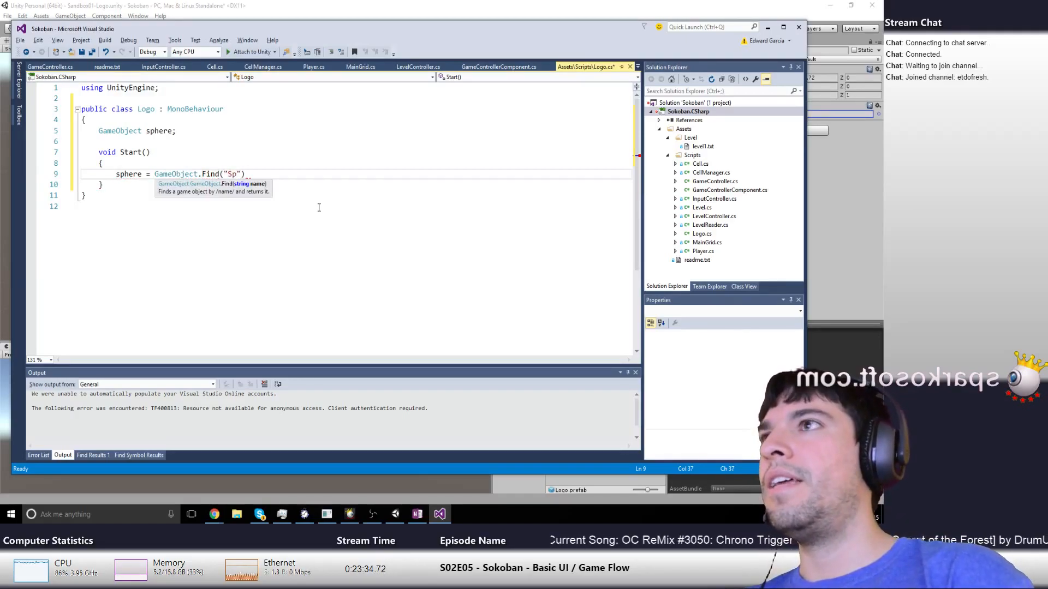
text(ere");)
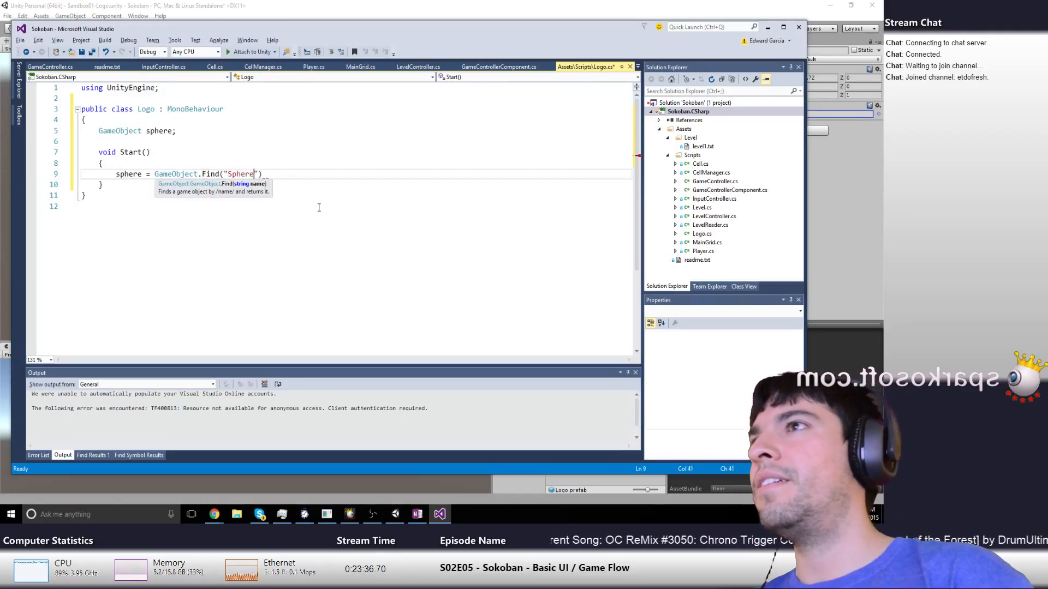
key(ctrl+s)
Add an empty void Update() method below Start() in the Logo class
key(Down)
key(Return)
key(Return)
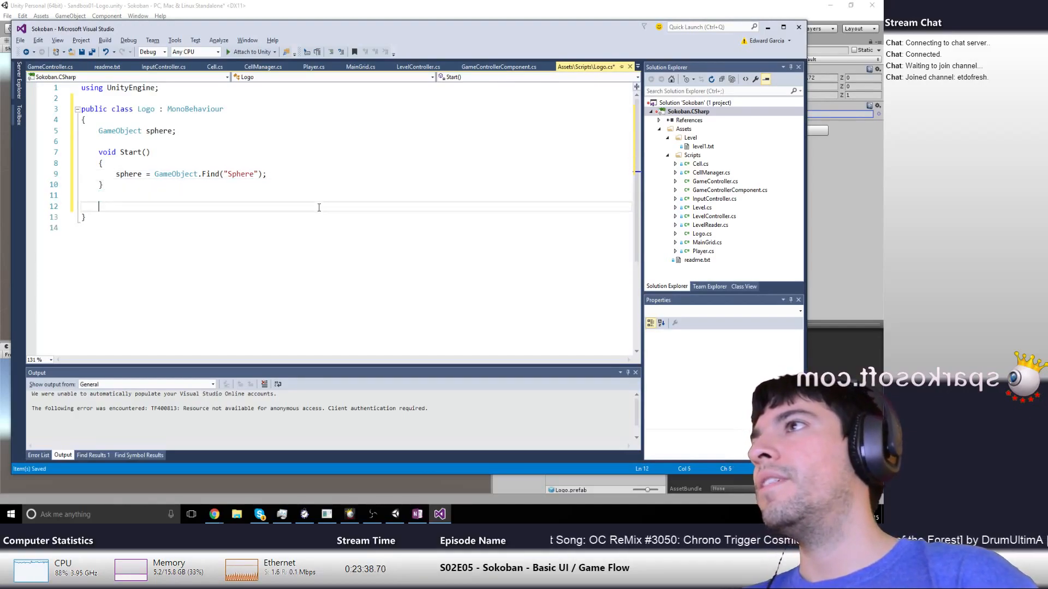
text(void )
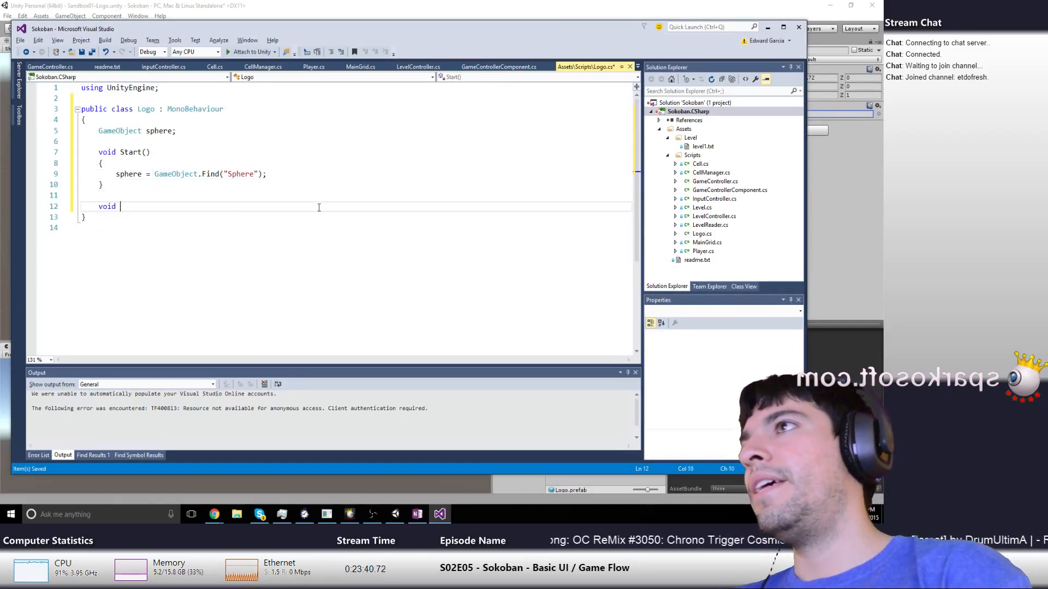
text(Update())
key(Return)
text({)
key(Return)
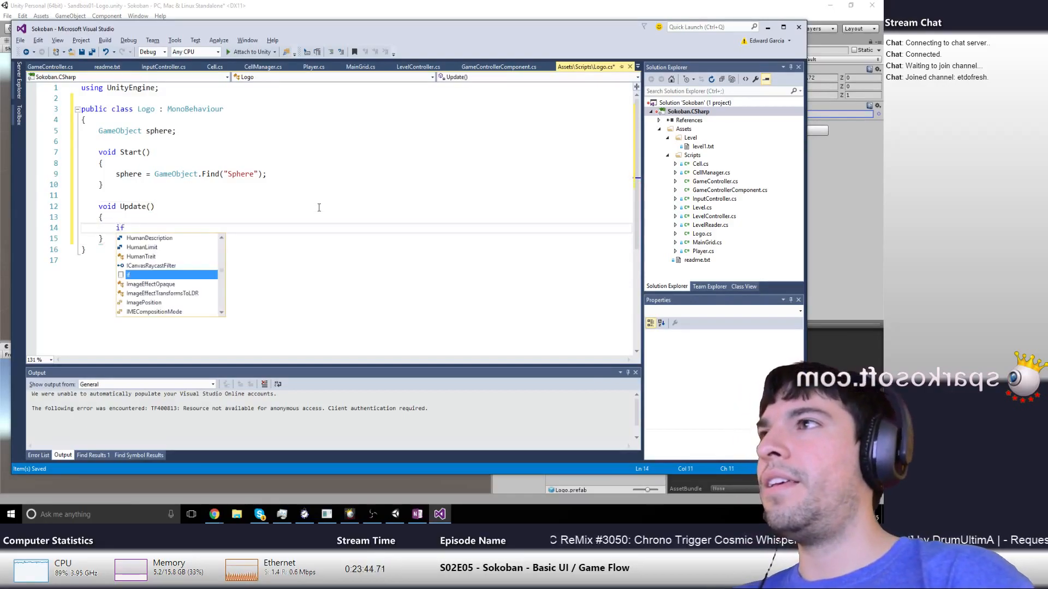
Begin an if statement in Update() with the partial condition sphere.Get
text(if (sp)
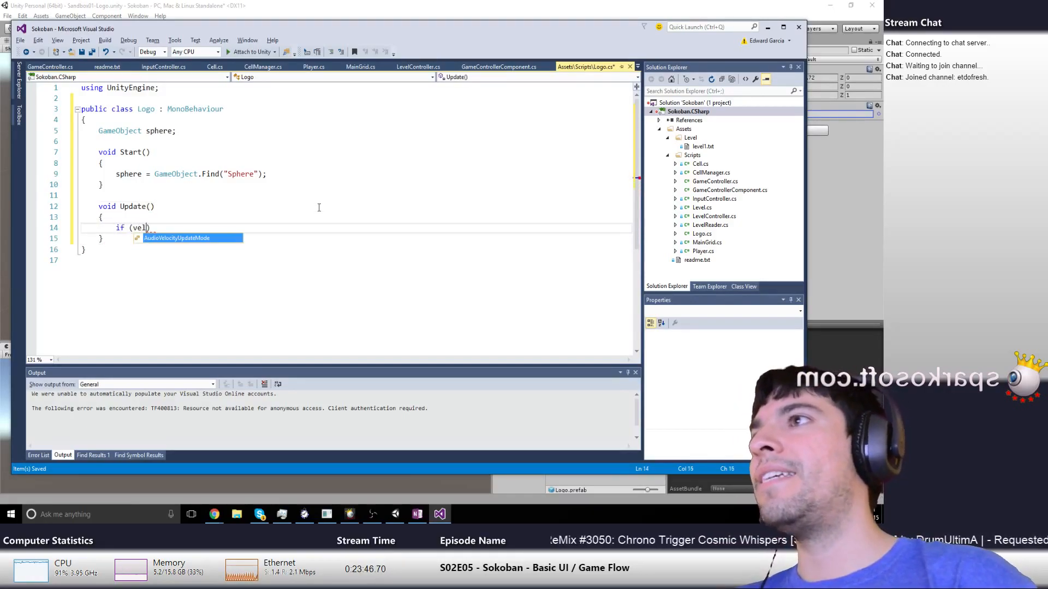
text(here.r)
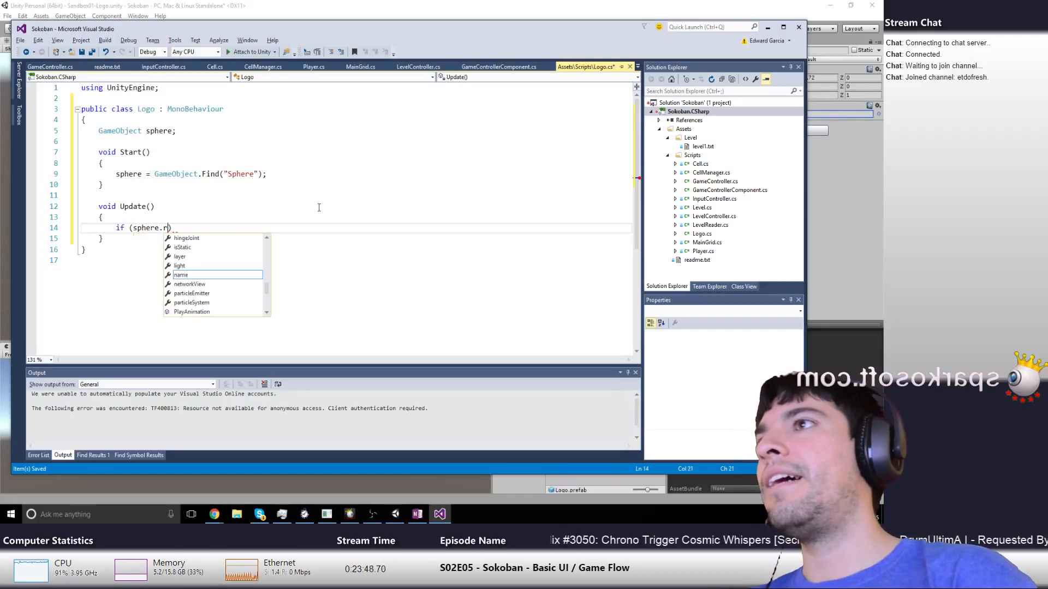
key(BackSpace)
key(BackSpace)
text(.Get)
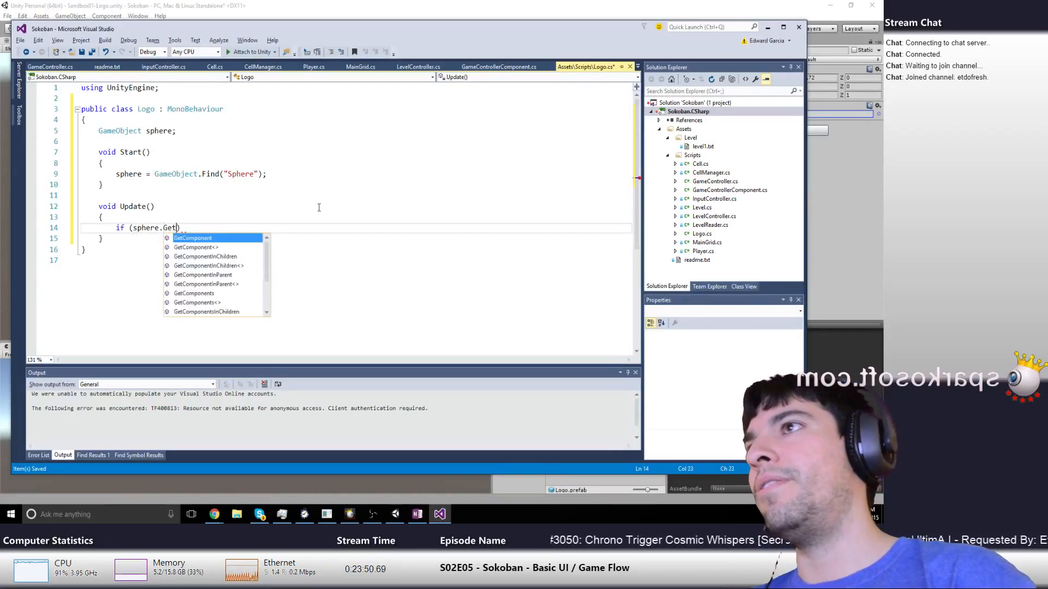
key(Escape)
Declare the field Rigidbody sphereRigidBody; directly below the sphere field
key(Up)
key(Up)
key(Up)
key(Up)
key(Up)
key(Up)
key(Up)
key(Up)
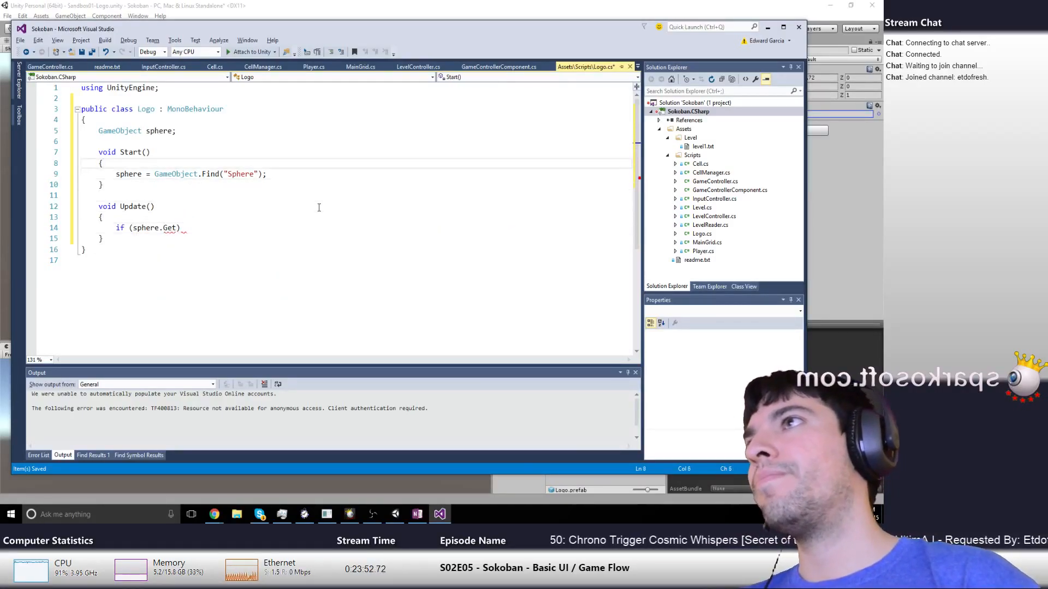
key(Return)
text(Rigidbody])
key(Return)
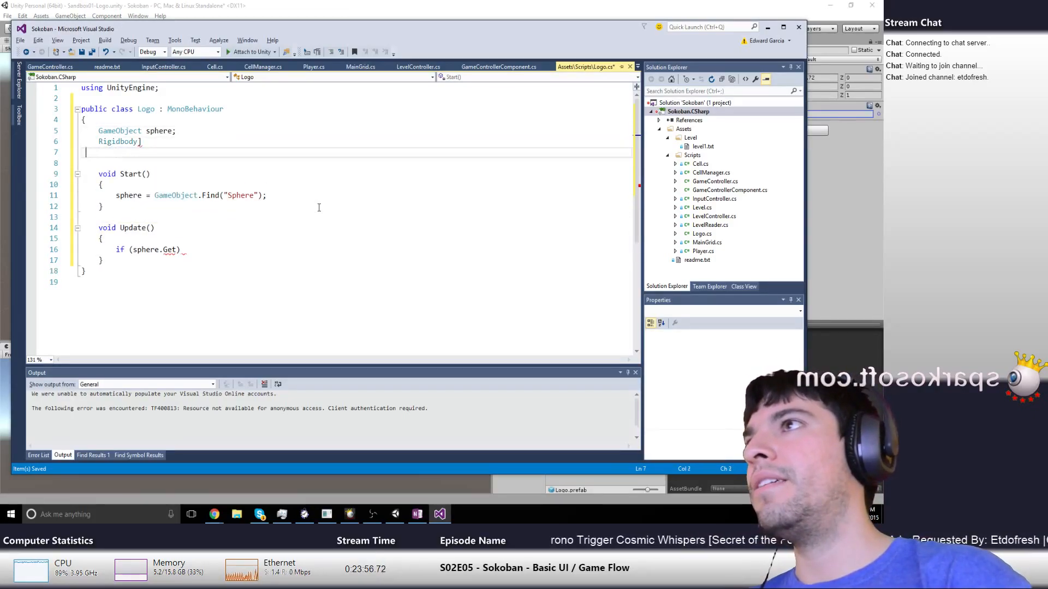
key(BackSpace)
key(BackSpace)
text(sphere)
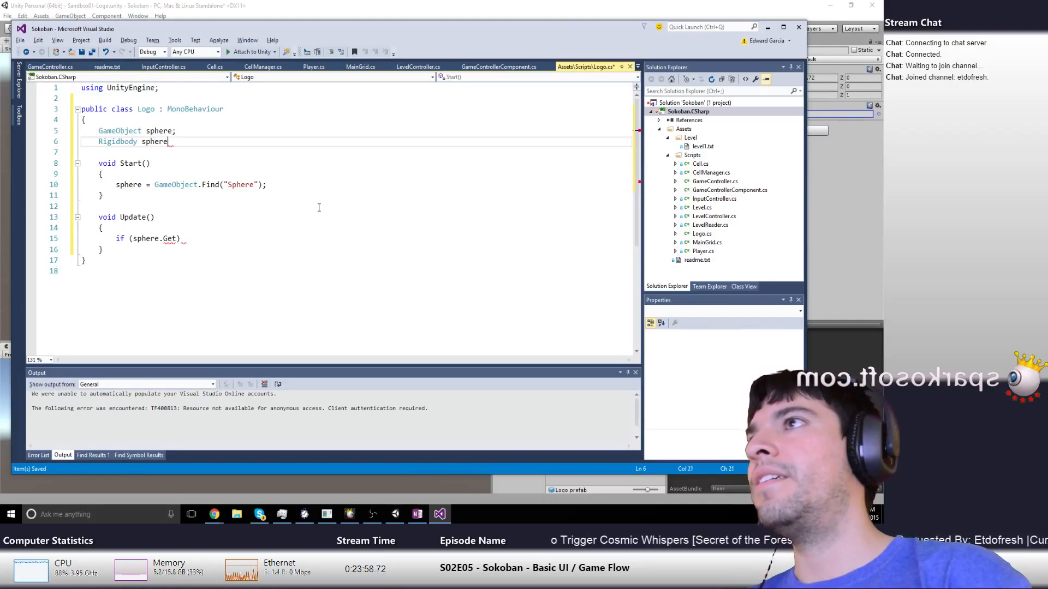
text(RigidBody;)
Start an assignment to sphereRigidBody on a new line below the GameObject.Find line in Start()
key(Down)
key(Down)
key(Down)
key(Down)
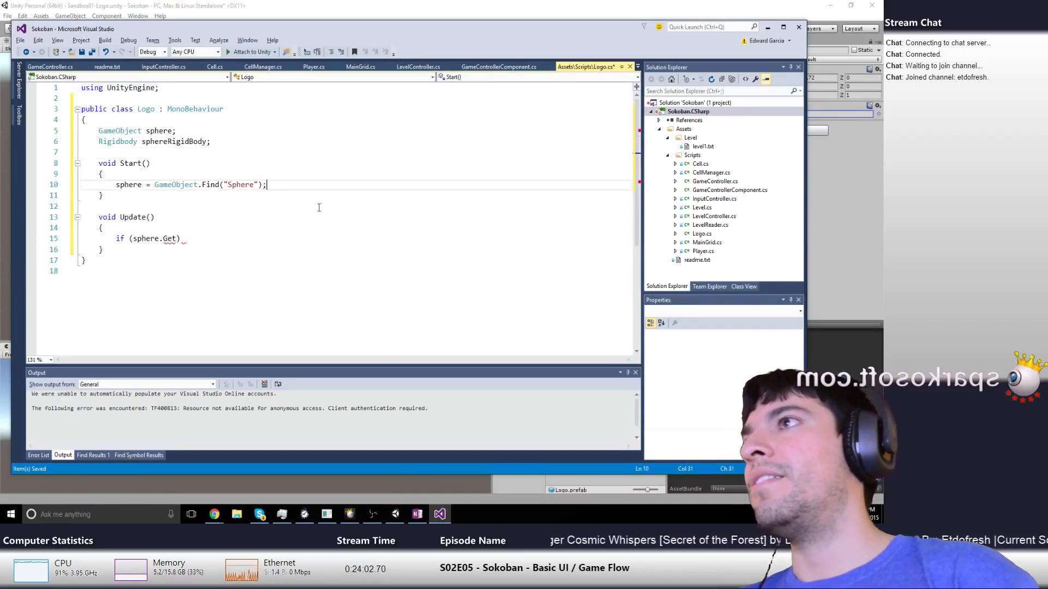
key(End)
key(Return)
text(sphereRigidBody = Game)
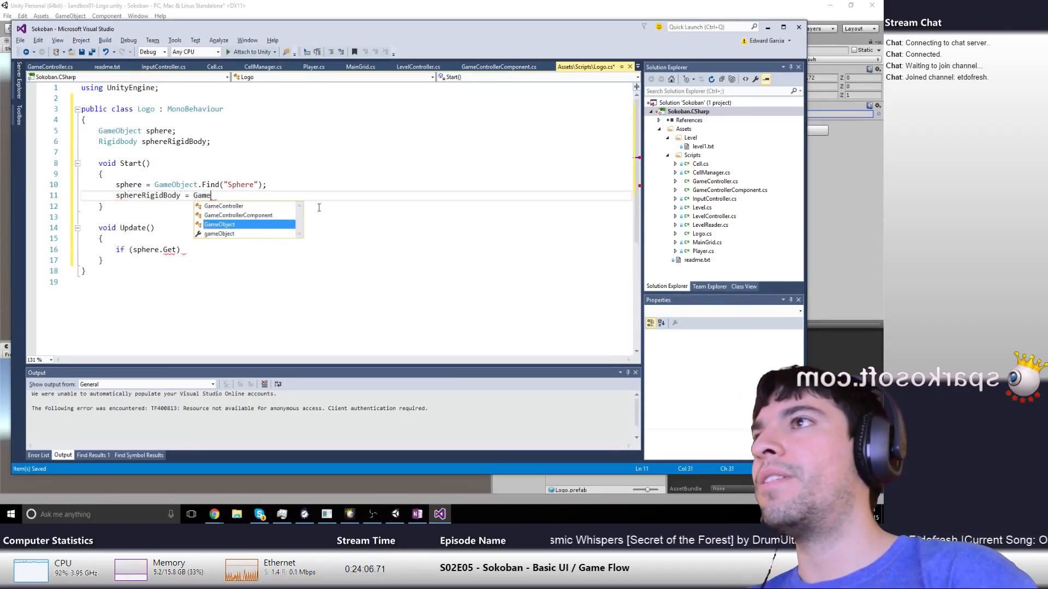
text(Object.GetCo)
key(BackSpace)
key(BackSpace)
key(BackSpace)
key(BackSpace)
key(BackSpace)
key(BackSpace)
key(BackSpace)
key(BackSpace)
key(BackSpace)
key(BackSpace)
key(BackSpace)
key(BackSpace)
key(BackSpace)
key(BackSpace)
key(BackSpace)
key(BackSpace)
Complete the sphereRigidBody assignment in Start() with sphere.GetComponent<Rigidbody>();
text(sp)
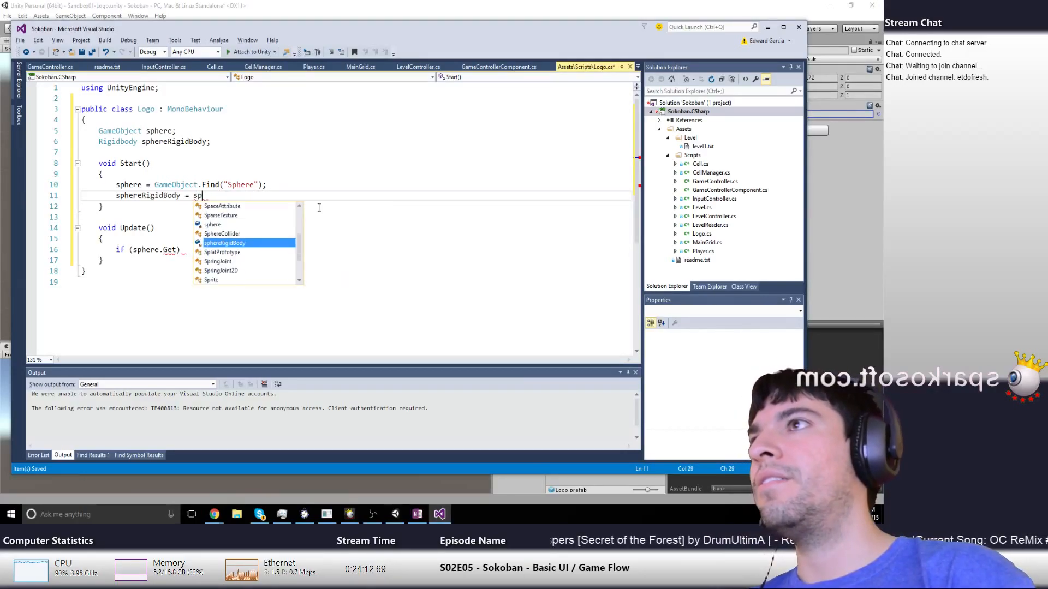
text(here.gameObject)
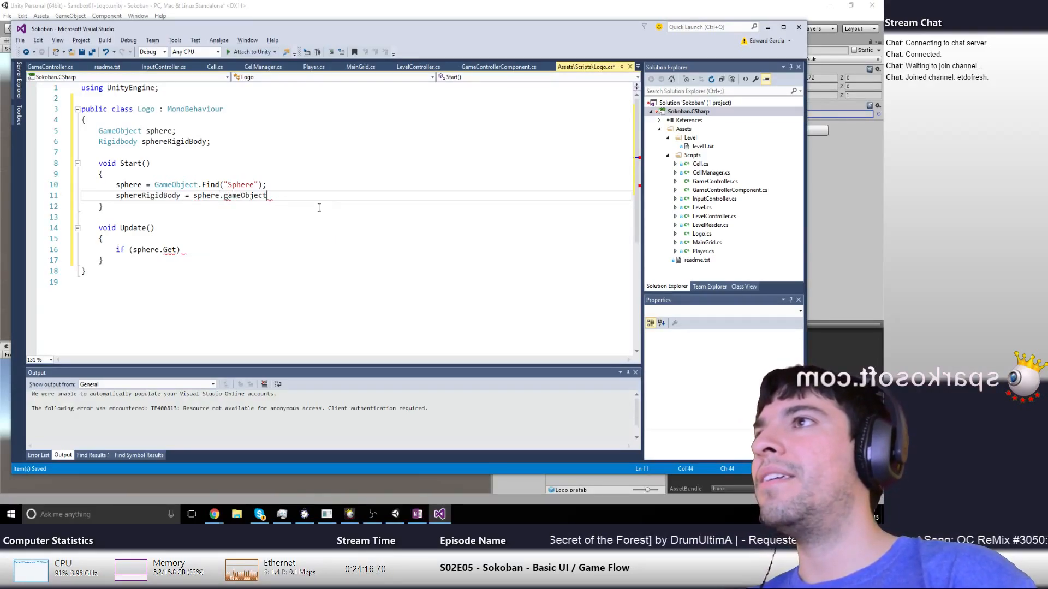
key(BackSpace)
key(BackSpace)
key(BackSpace)
key(BackSpace)
key(BackSpace)
key(BackSpace)
key(BackSpace)
key(BackSpace)
key(BackSpace)
key(BackSpace)
text(G)
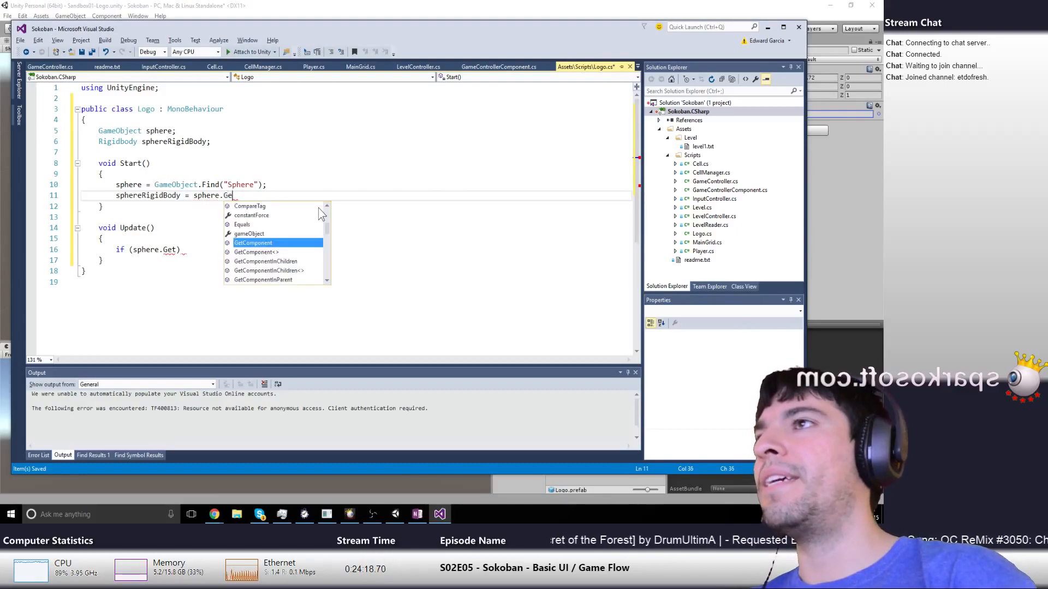
text(etComponent<Ri)
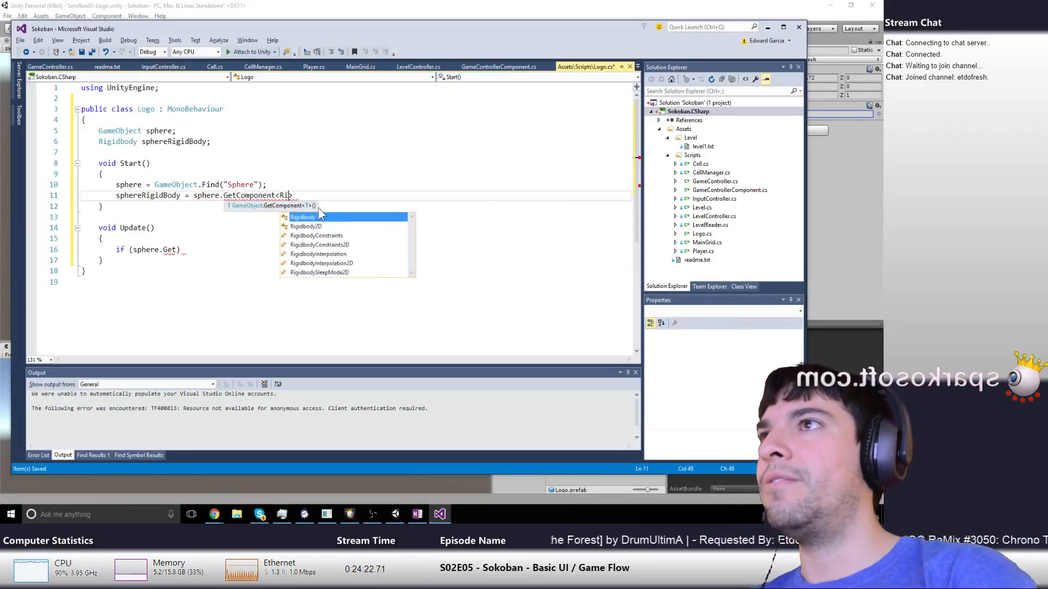
text(g)
key(Tab)
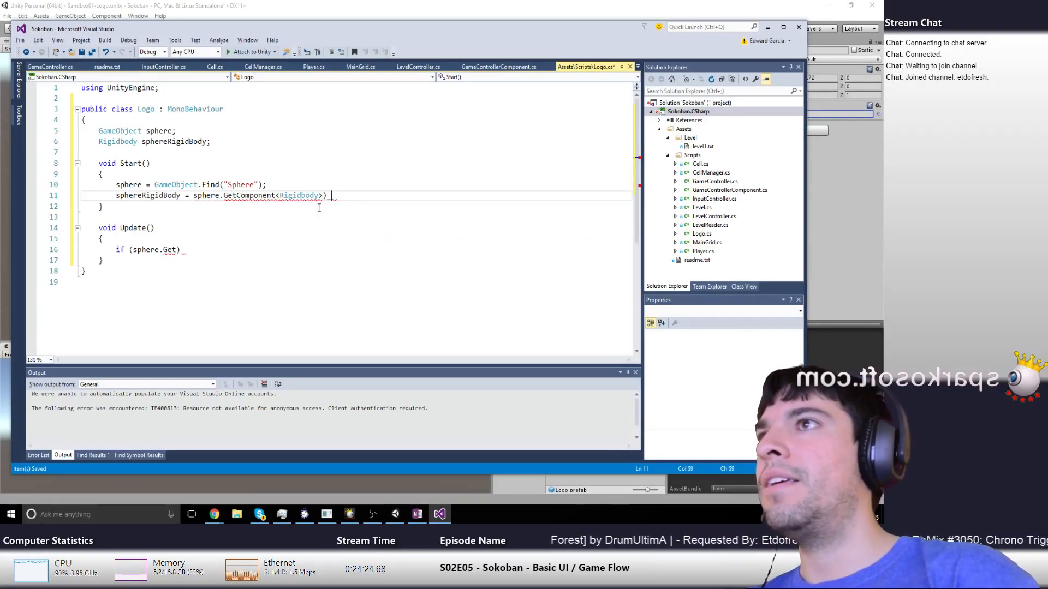
text(>();)
Replace the partial if statement in Update() with the expression sphereRigidBody.velocity < 0.01
key(Down)
key(Down)
key(Down)
key(Down)
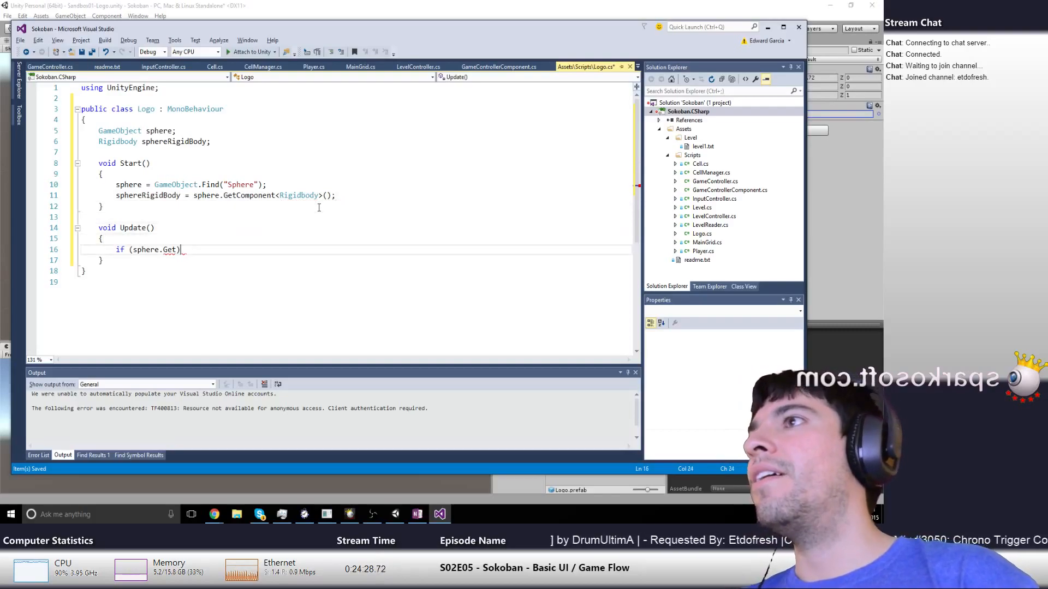
key(Down)
key(End)
key(shift+Home)
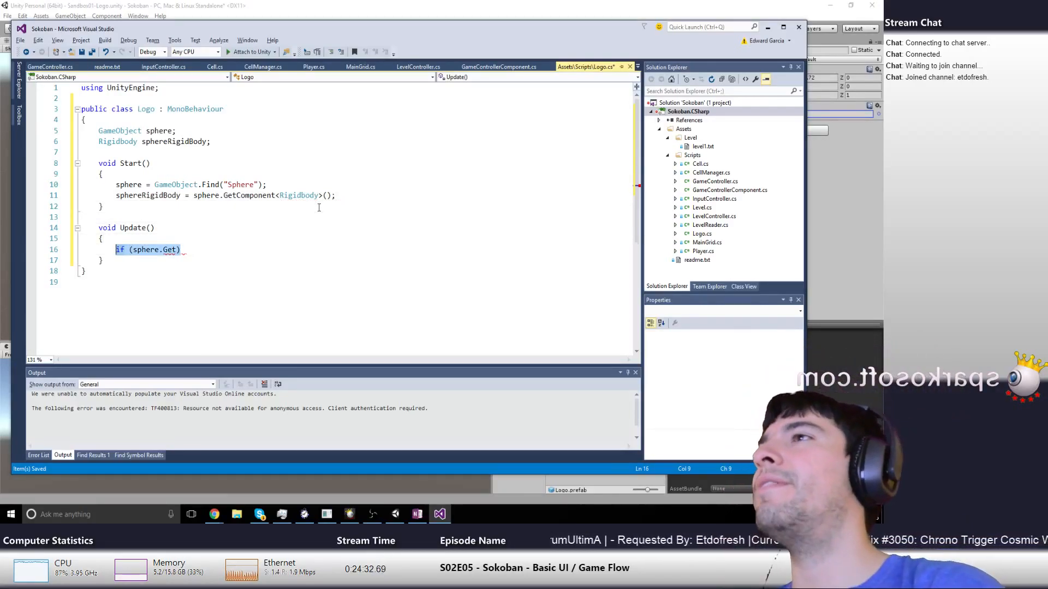
text(sph)
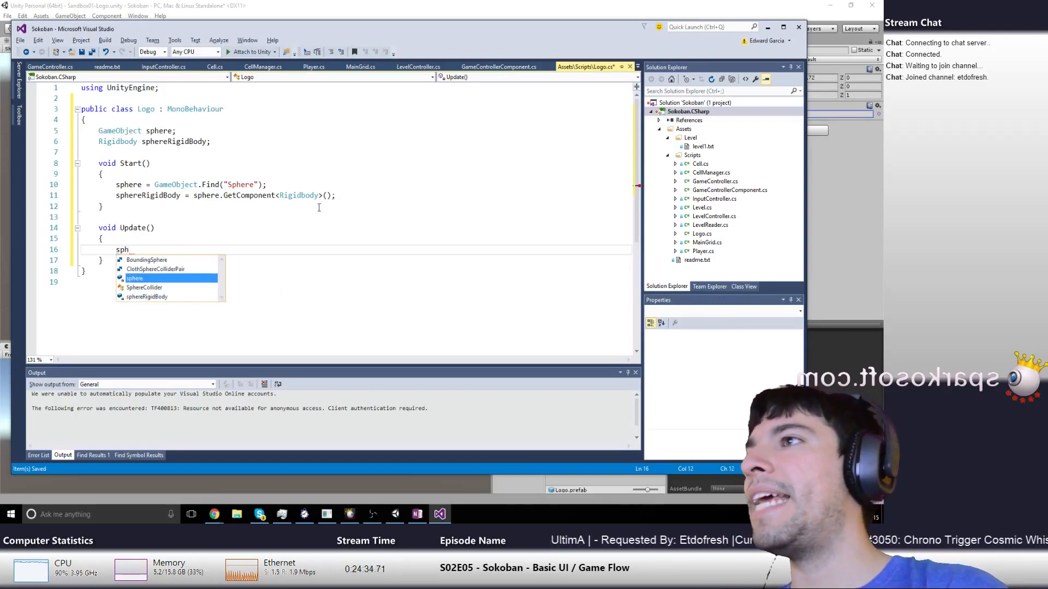
key(Tab)
text(.ve)
key(Tab)
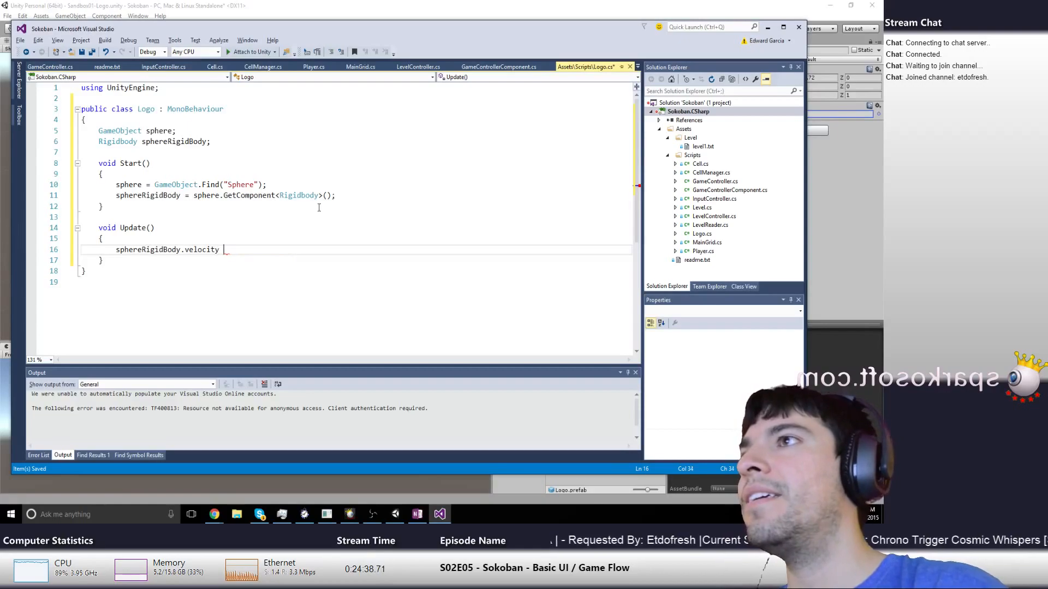
text(< 0.01)
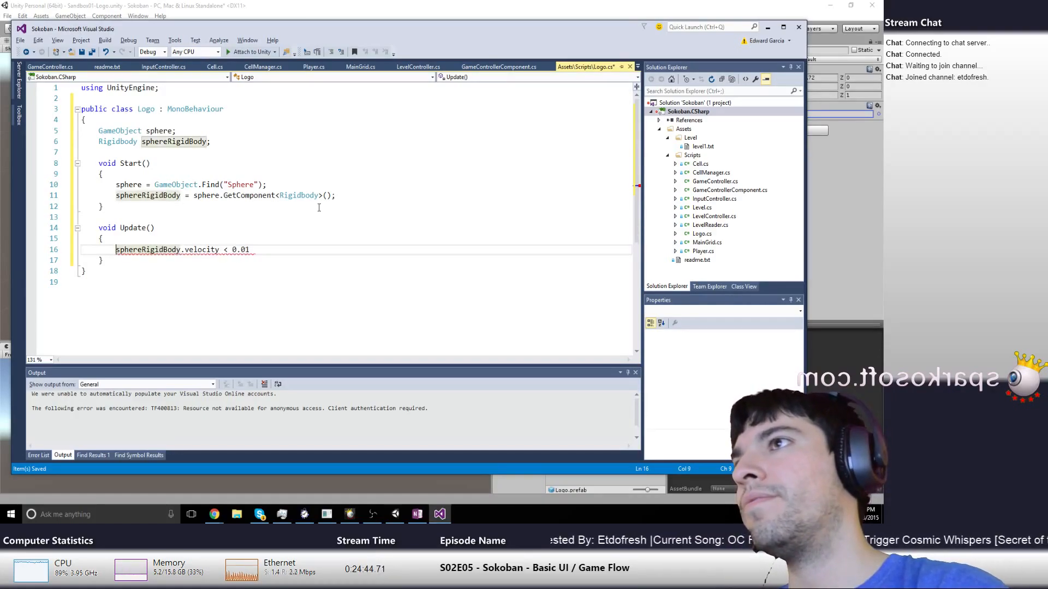
Wrap the velocity comparison in Update() in an if condition and add an indented line beneath it
key(End)
key(BackSpace)
key(End)
key(BackSpace)
text(0.01)
key(Home)
text(if ()
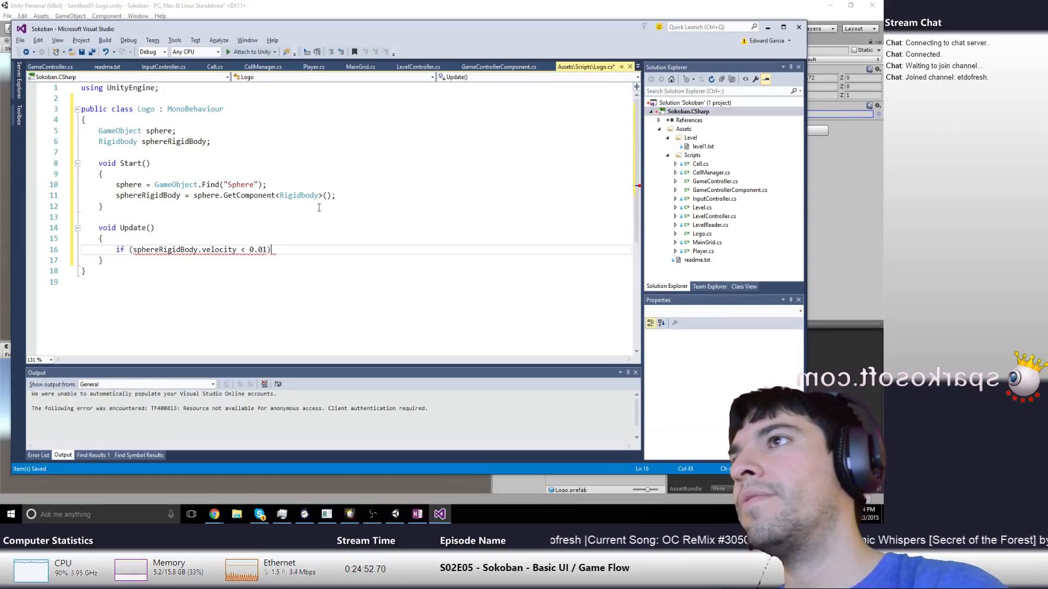
key(Return)
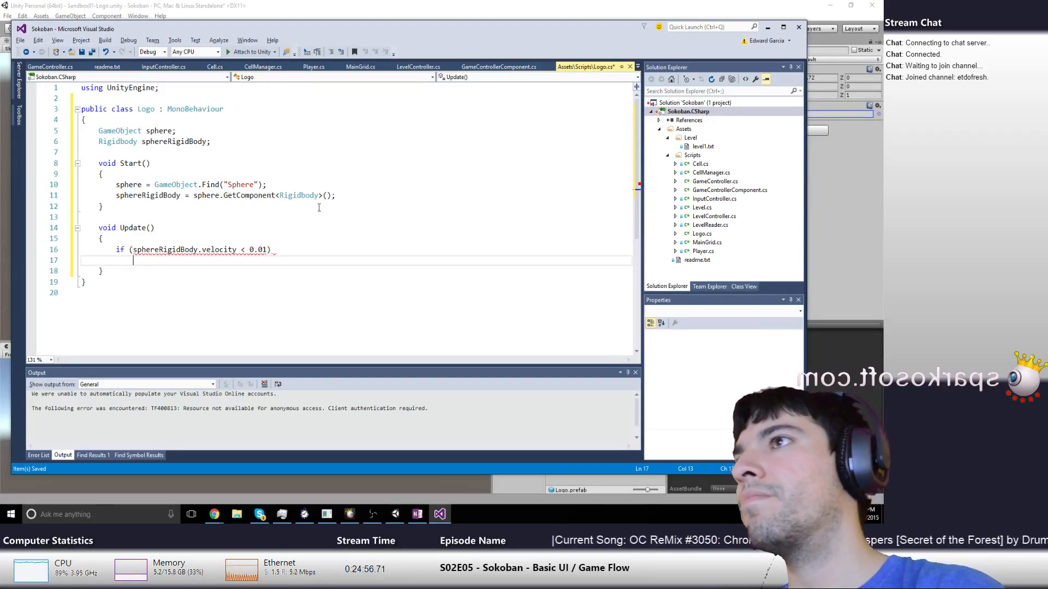
Change the if condition to compare sphereRigidBody.velocity.sqrMagnitude with the float literal 0.01f
key(Up)
key(End)
key(Left)
key(Left)
key(Left)
key(Left)
key(Left)
key(Left)
key(Left)
key(Left)
text(.s)
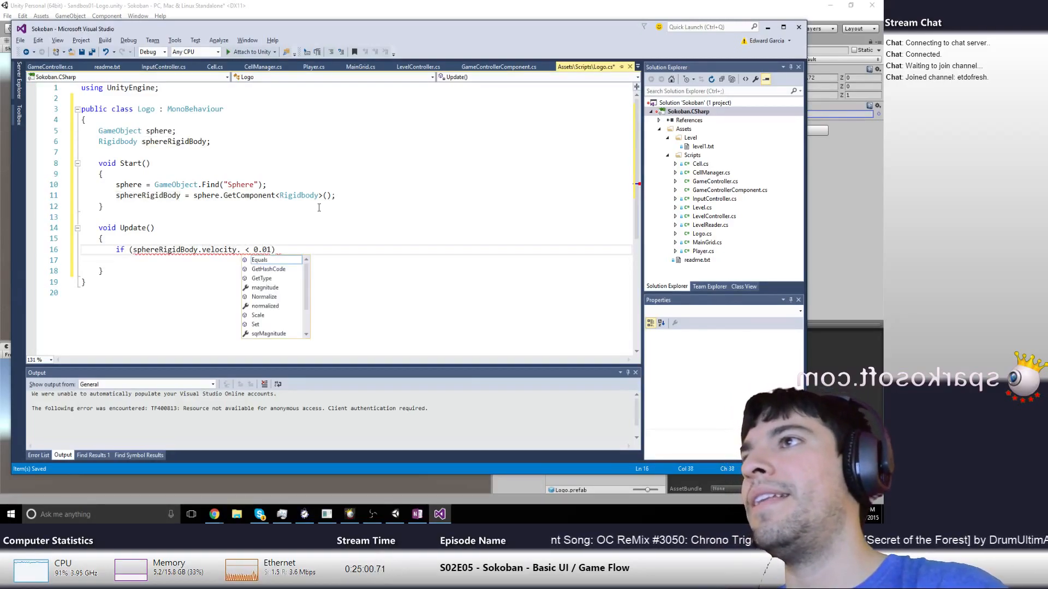
key(Tab)
key(Down)
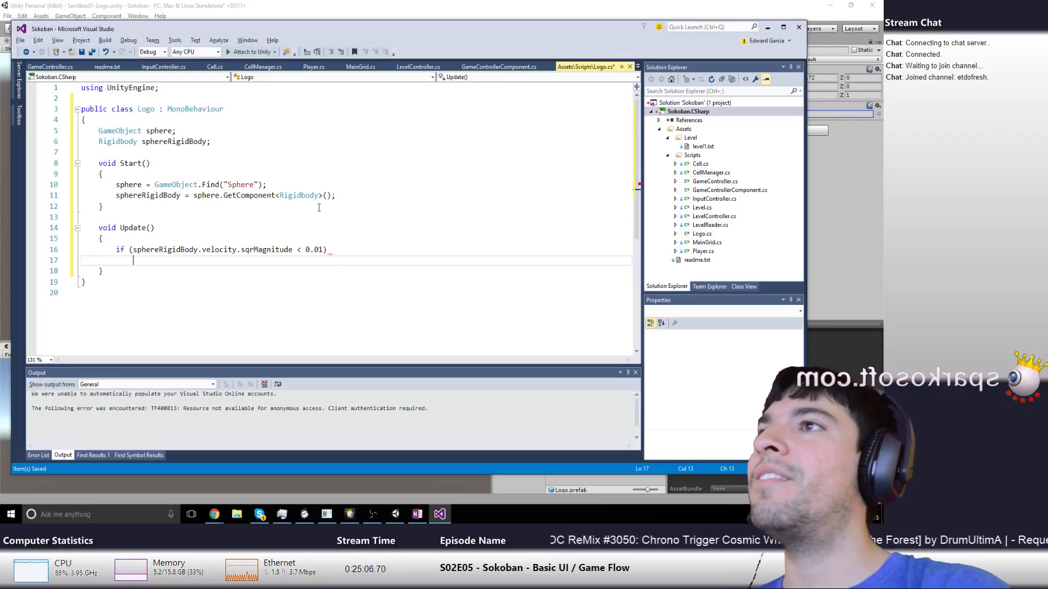
key(Up)
key(Down)
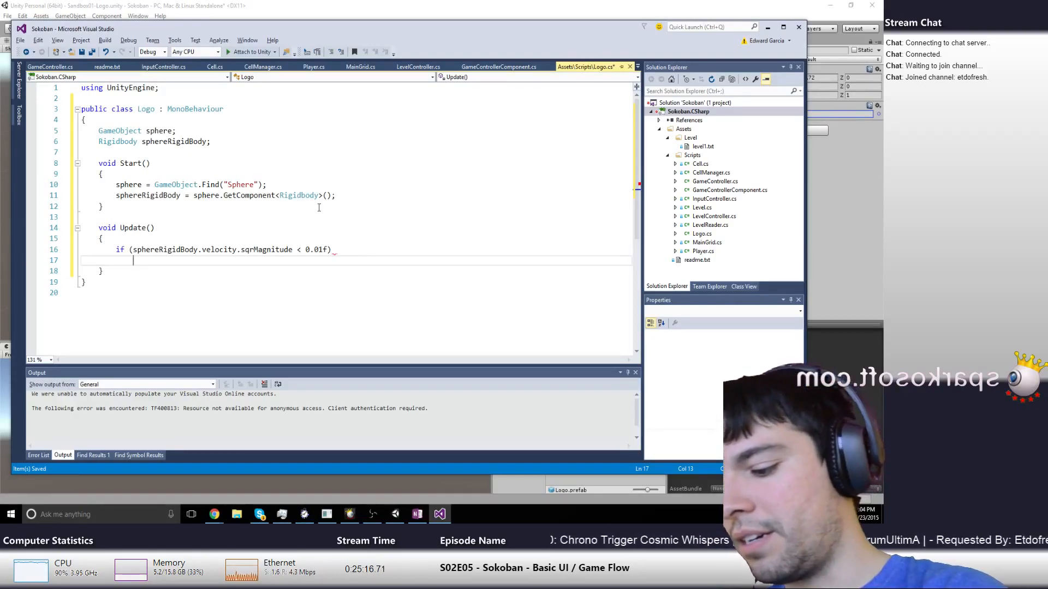
text(On)
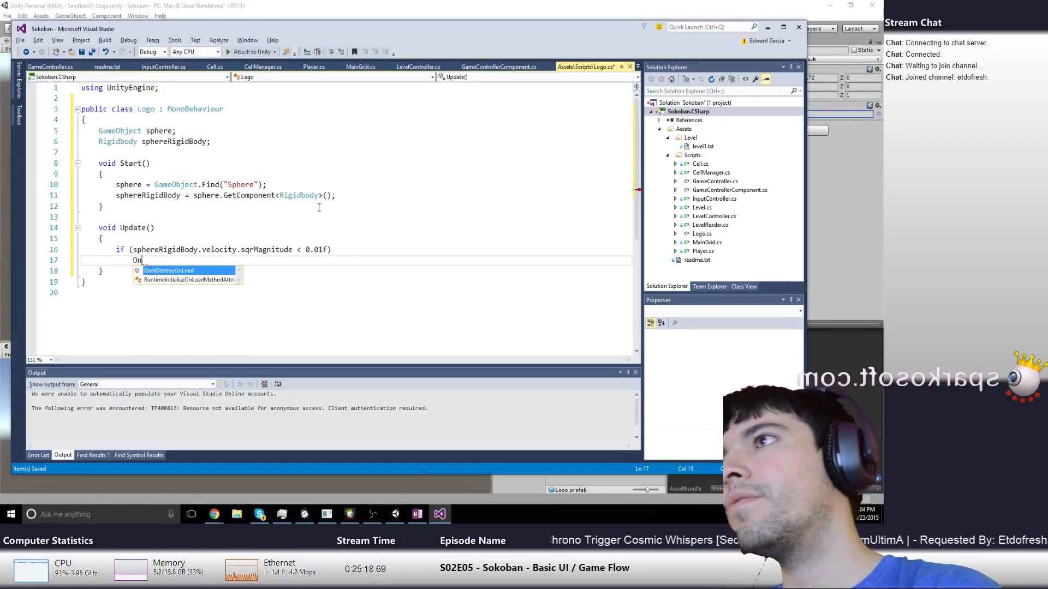
key(BackSpace)
key(BackSpace)
text(Te)
key(BackSpace)
key(BackSpace)
text(Res)
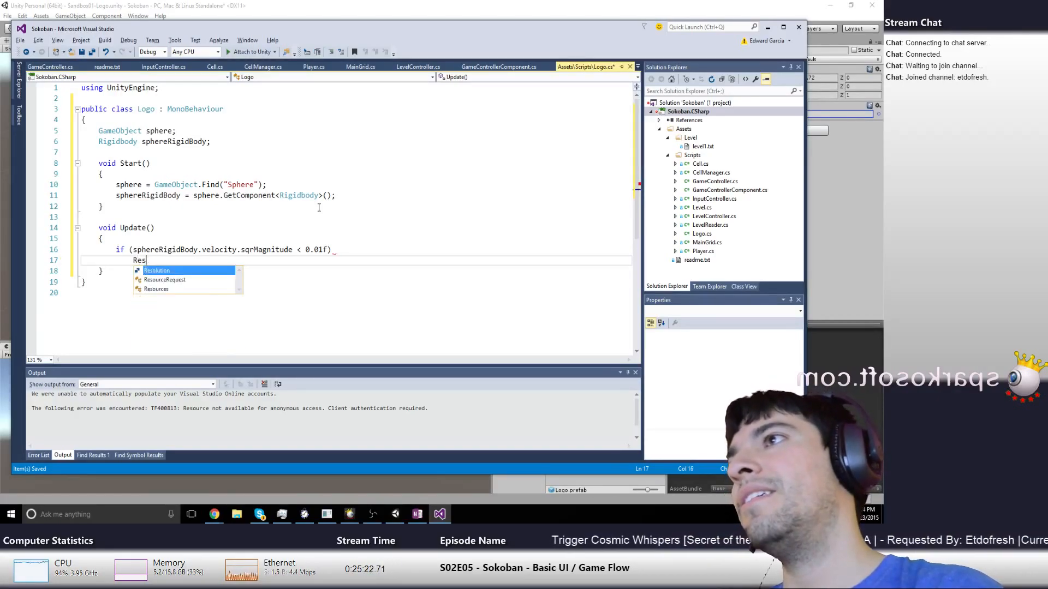
key(BackSpace)
key(BackSpace)
key(BackSpace)
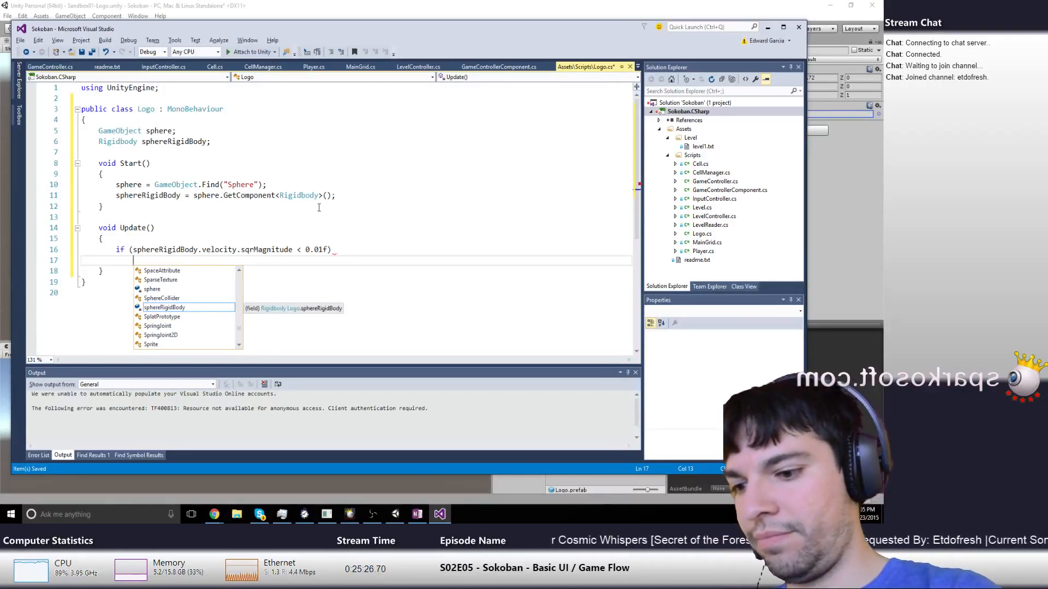
Add the call OnLogoFinish(); as the body of the if statement in Update()
text(O)
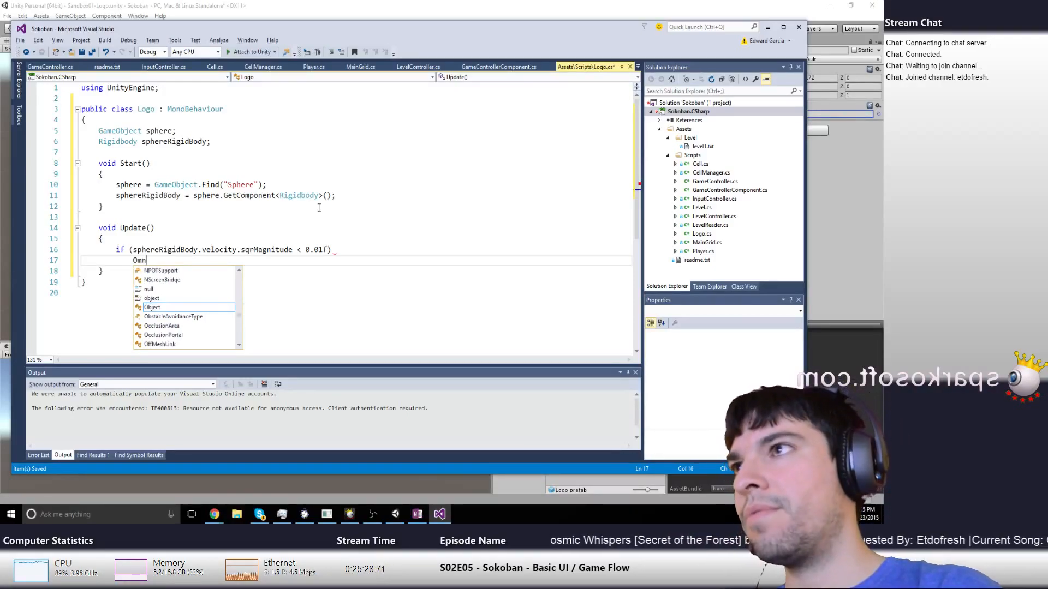
text(nLogo)
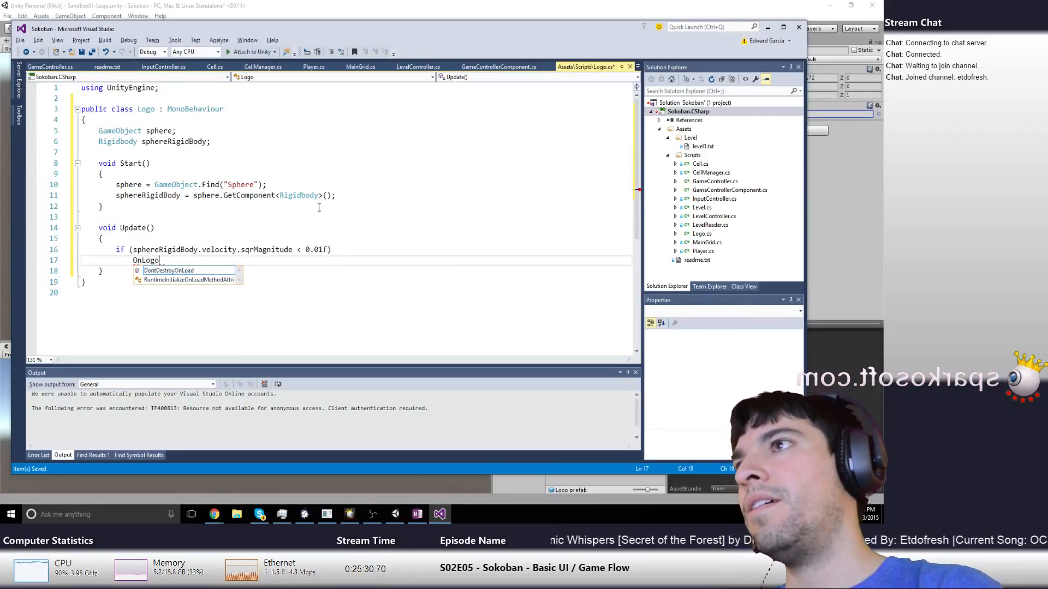
text(Finish)
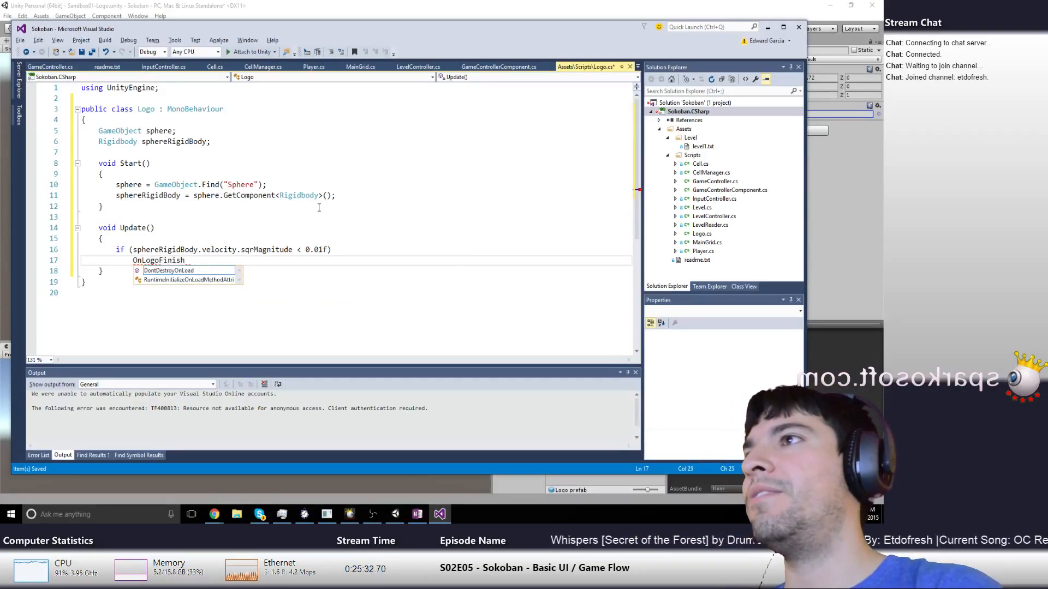
key(Escape)
text(();)
Begin a static public event Action declaration above the sphere field in the Logo class and add the missing using System; directive
key(Up)
key(Up)
key(Up)
key(Up)
key(Up)
key(Up)
key(Up)
key(Up)
key(Up)
key(Up)
key(Up)
key(Up)
key(ctrl+Return)
key(ctrl+Return)
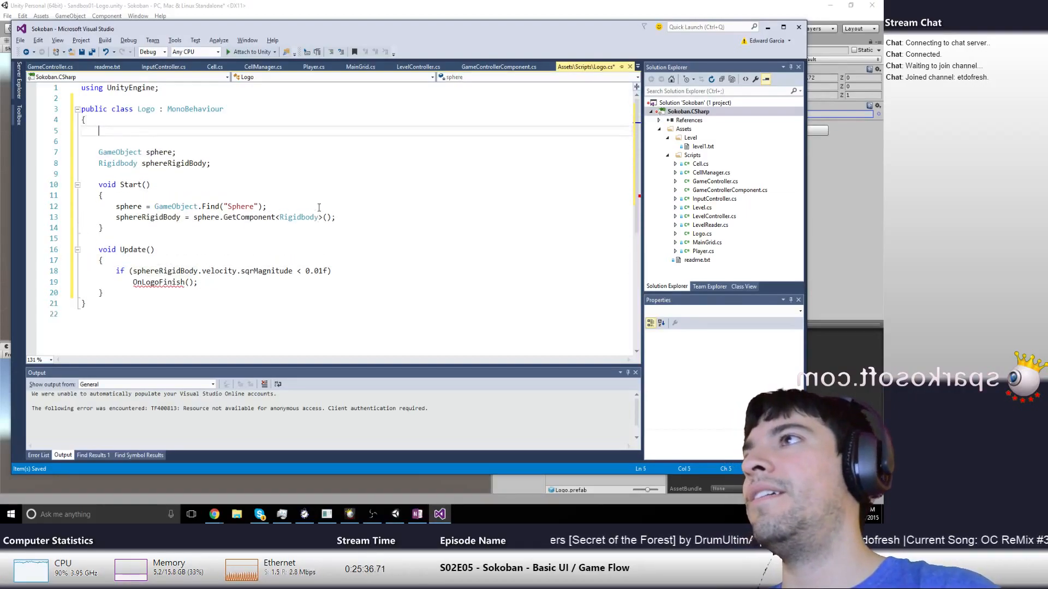
text(sta)
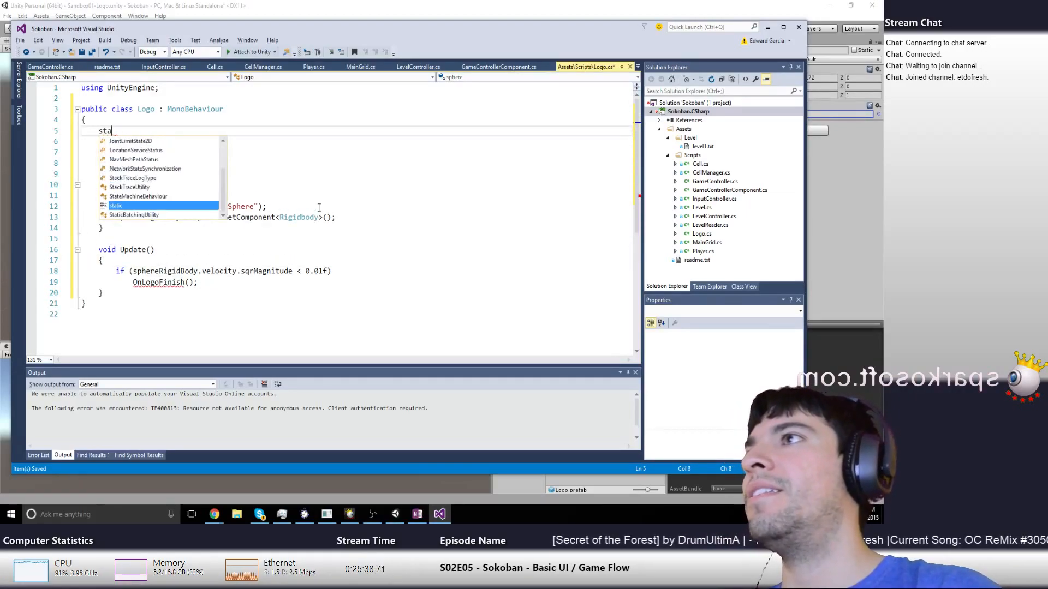
text(tic pu)
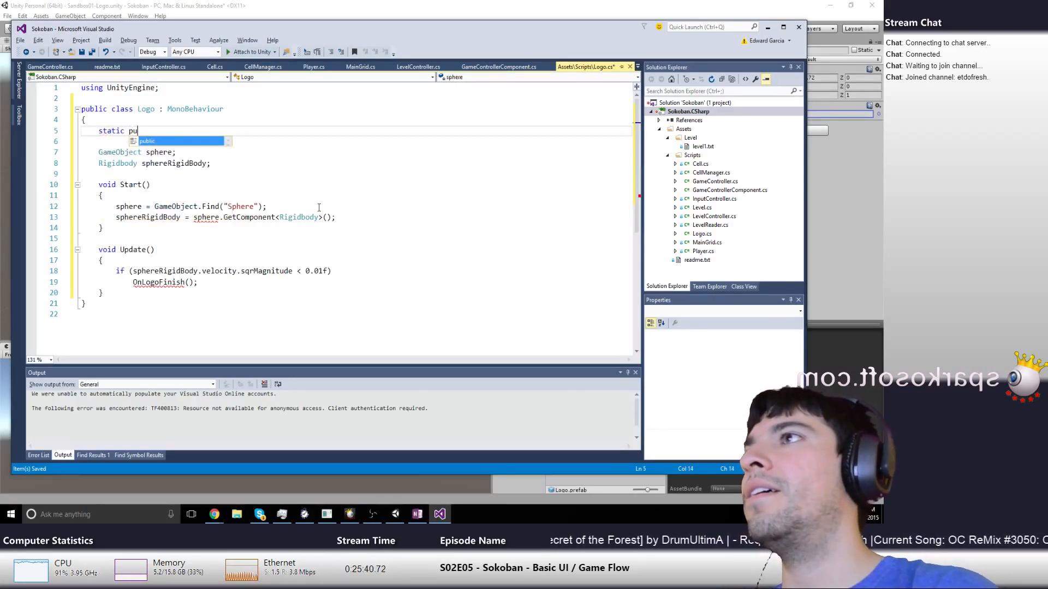
text(blic Logo)
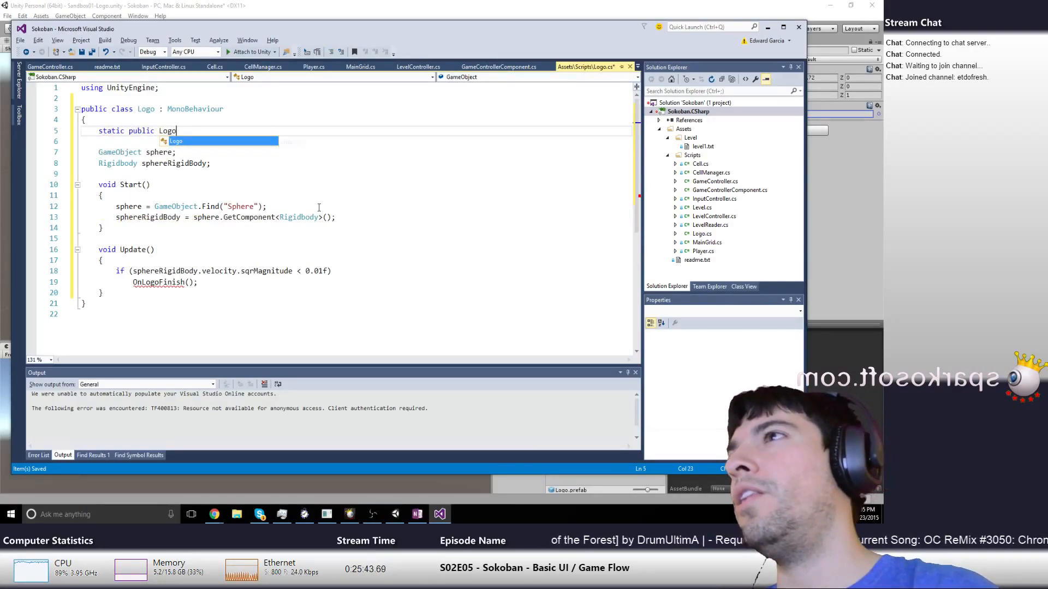
key(Escape)
text(event)
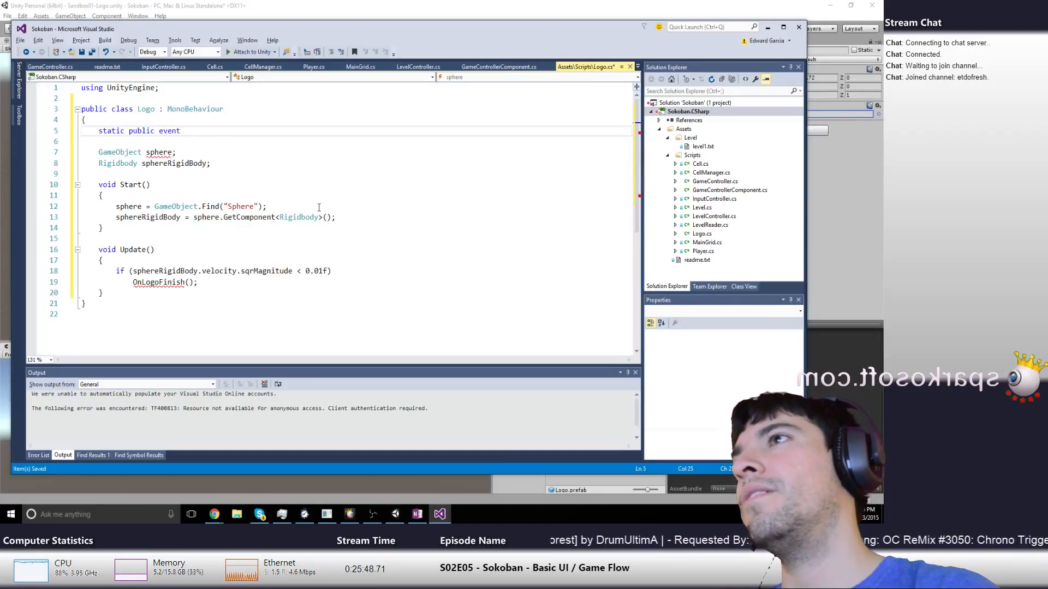
text( Action)
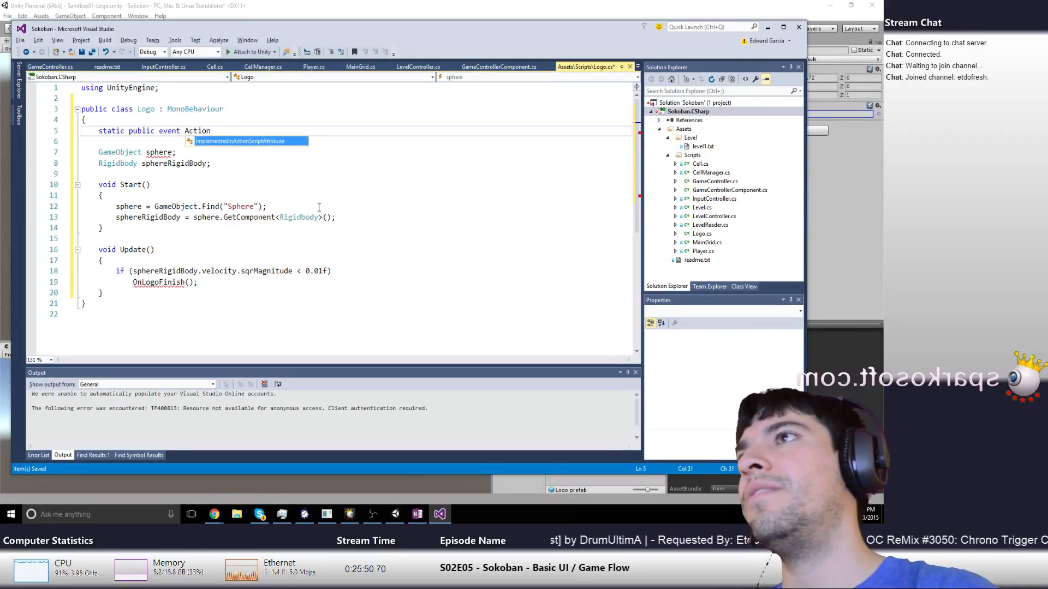
key(ctrl+period)
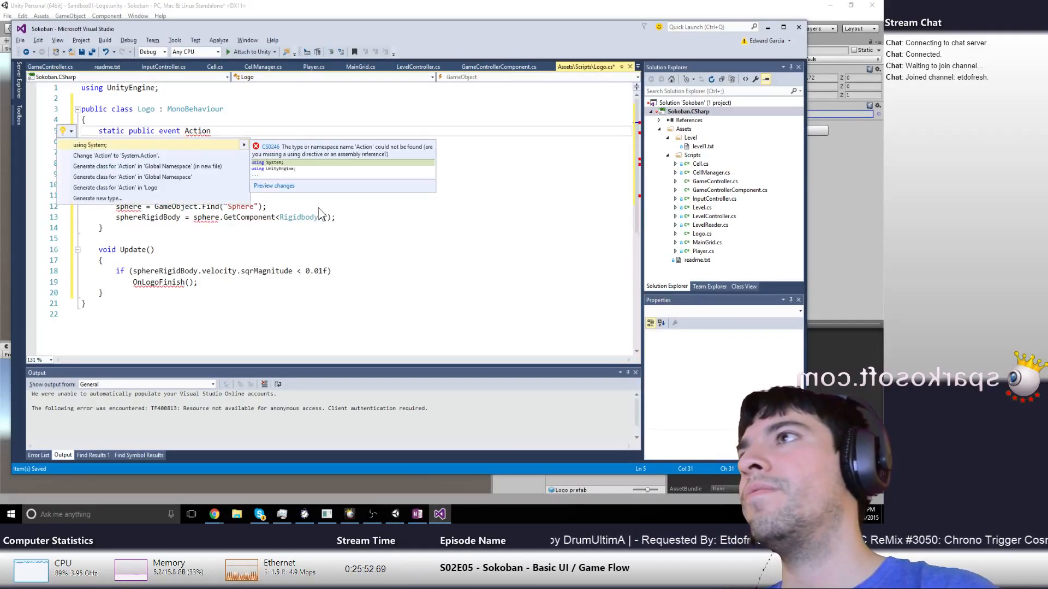
key(Return)
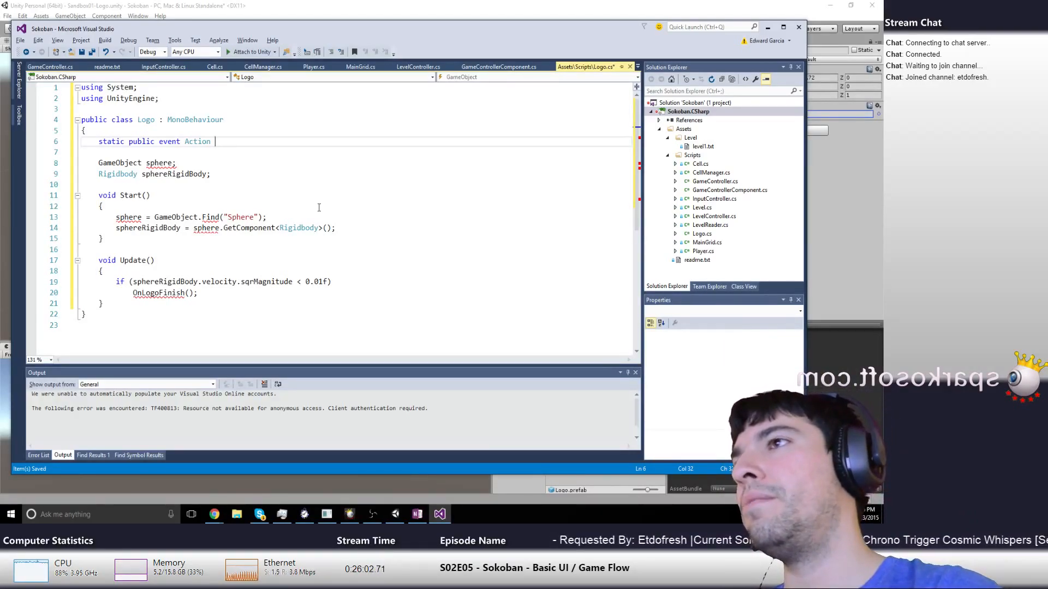
Name the event OnLogoFinish and initialise it with an empty delegate { };
text(ogoFinish())
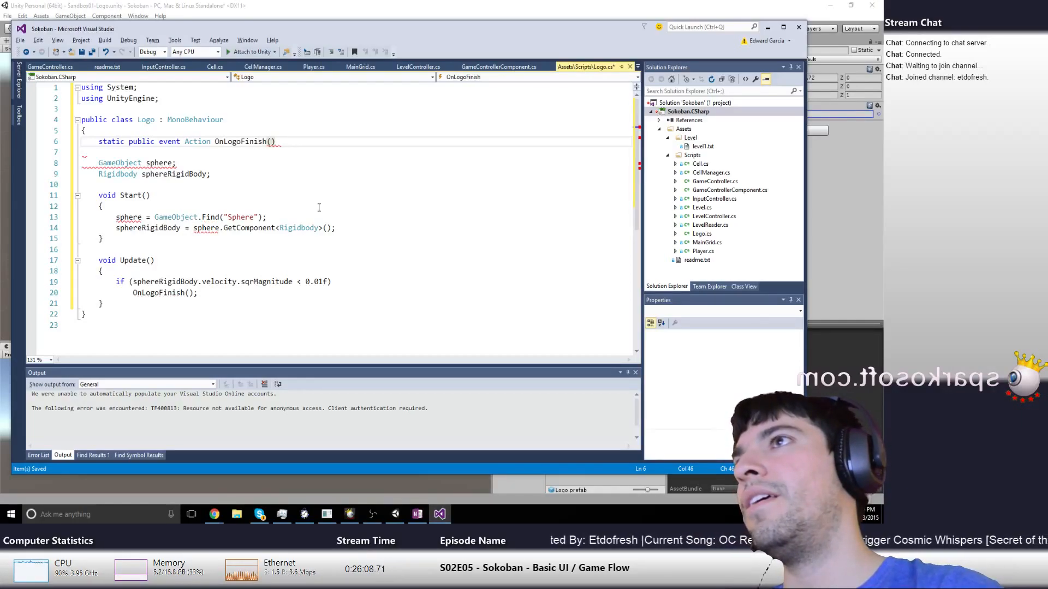
key(BackSpace)
key(BackSpace)
text( = del)
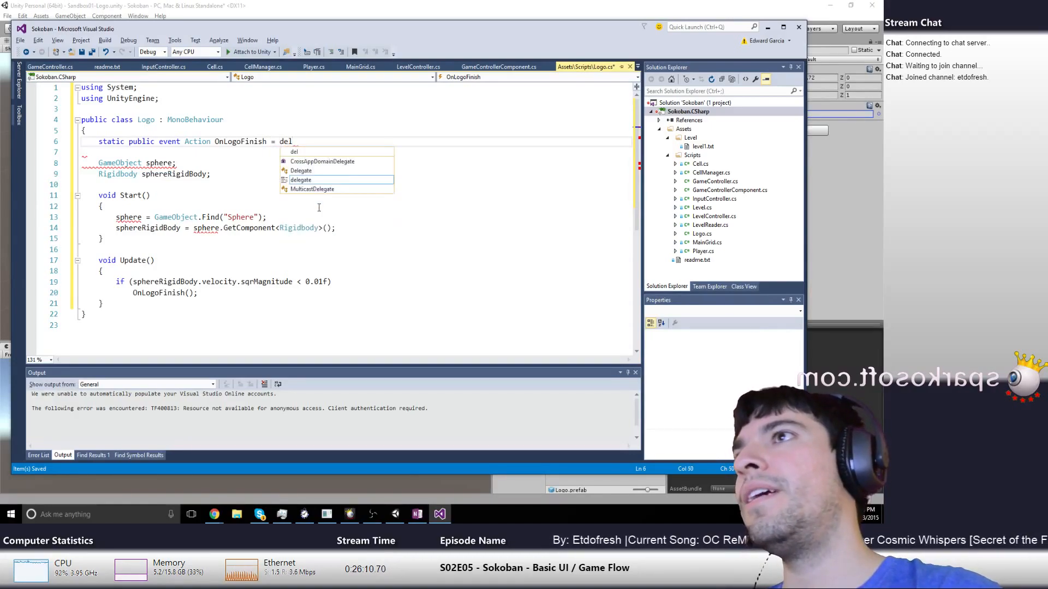
text(egate { };)
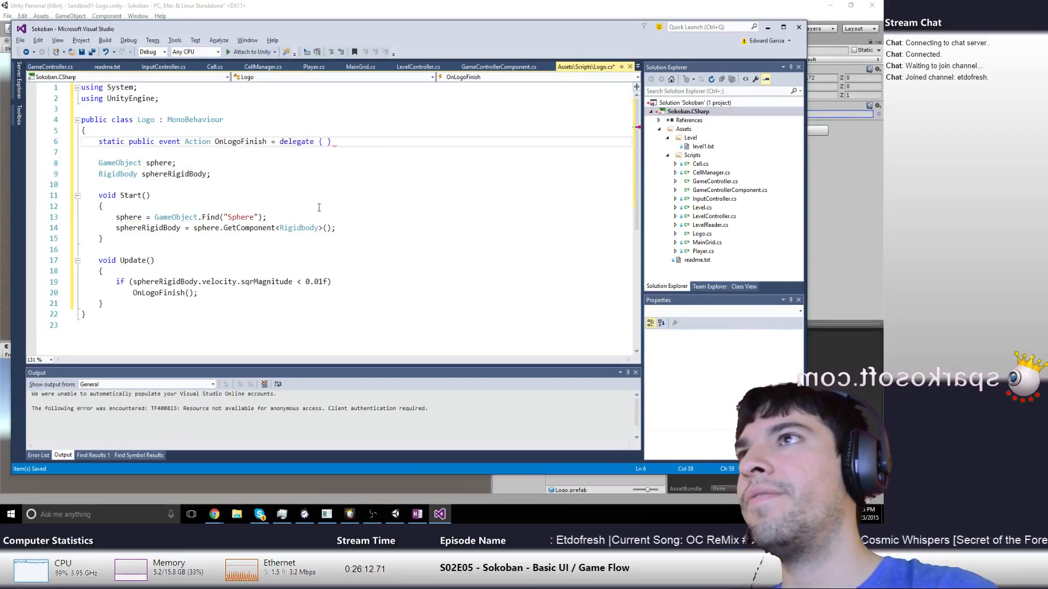
key(Down)
key(Down)
key(Down)
key(Down)
key(Down)
key(Down)
key(Down)
key(Down)
key(Down)
key(Down)
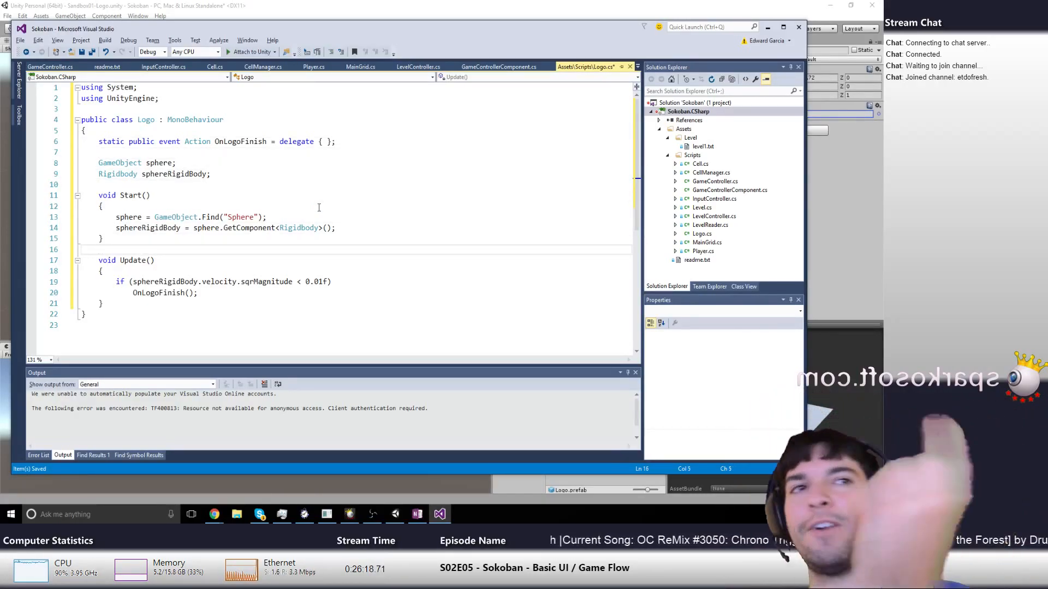
key(Up)
key(Up)
key(Up)
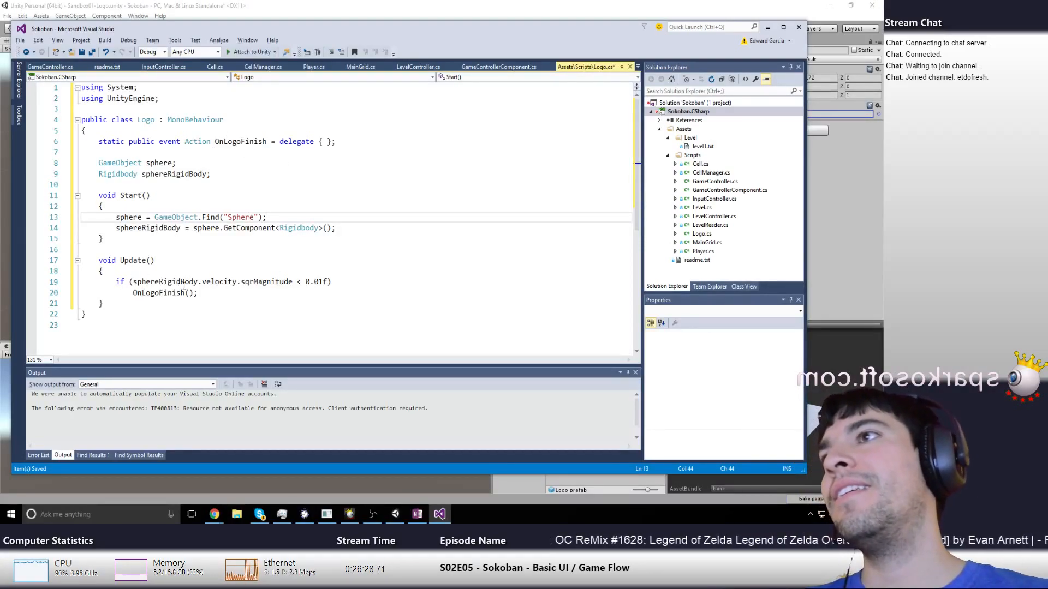
click(203, 292)
key(Up)
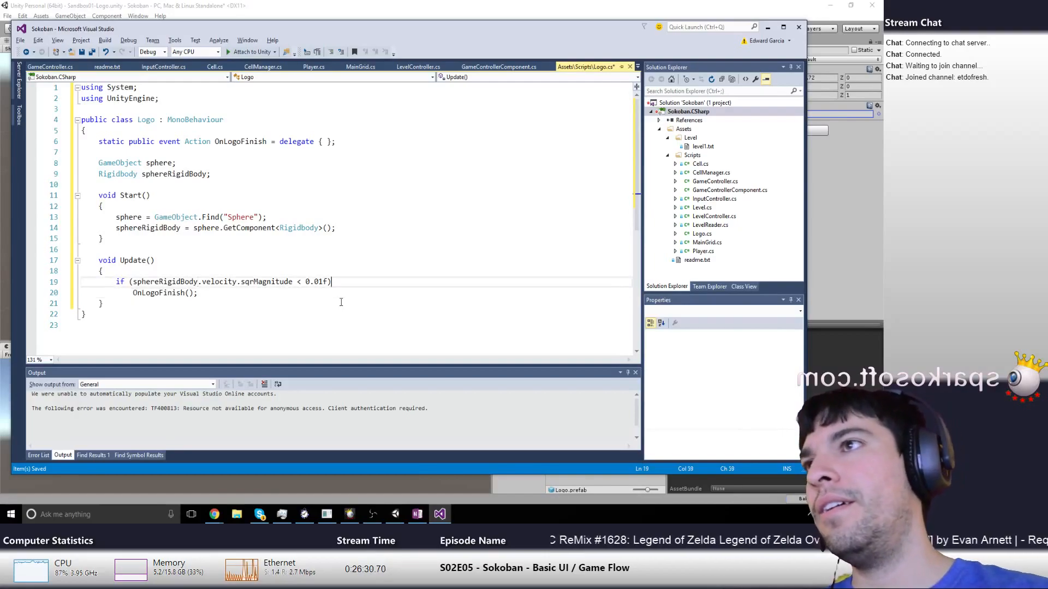
Enclose the OnLogoFinish(); call under the if condition in Update() in curly braces
key(End)
key(Return)
text({)
key(Down)
key(End)
key(Return)
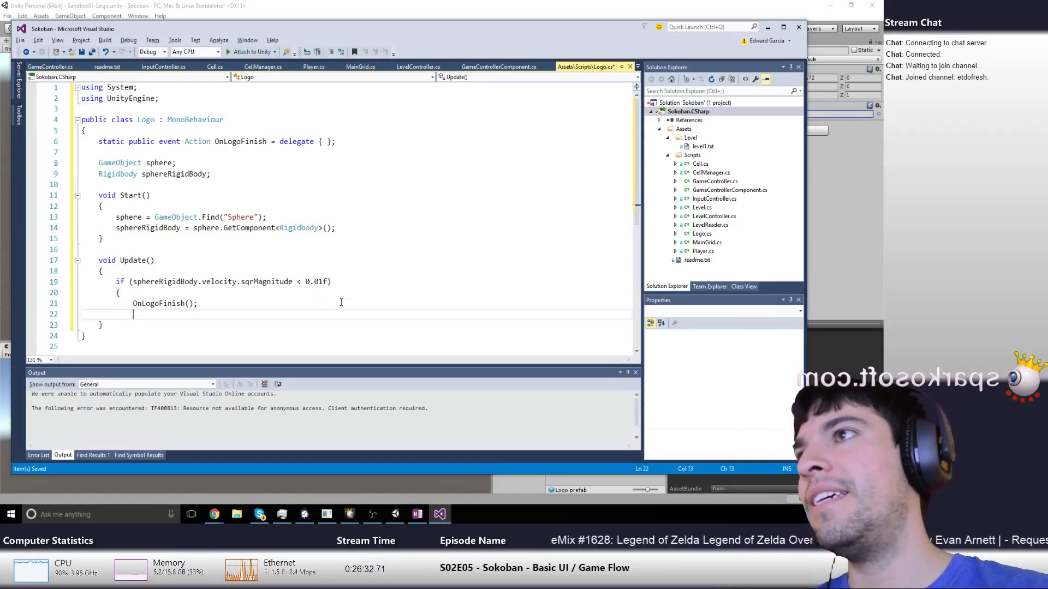
text(})
Add gameObject.SetActive(false); on a new line after the OnLogoFinish(); call inside the if block
click(341, 303)
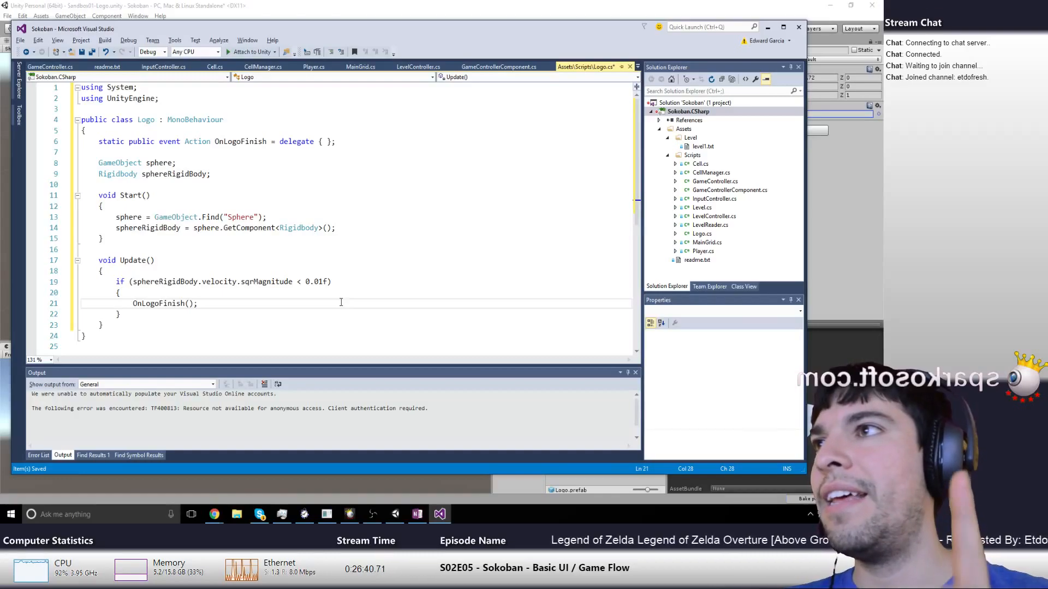
key(Return)
text(game)
key(Escape)
text(Object.)
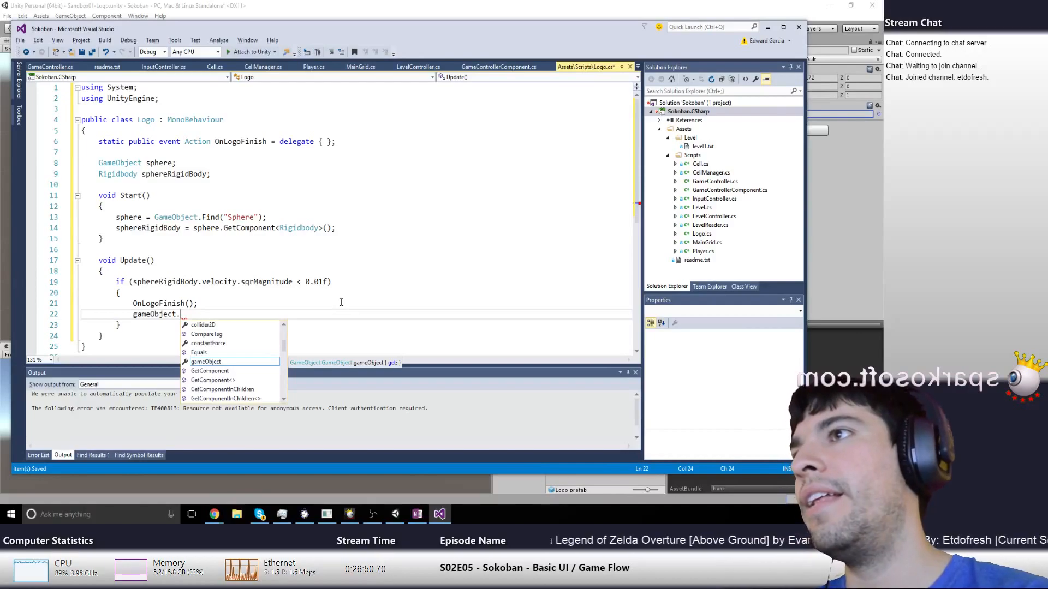
text(setActive(fal)
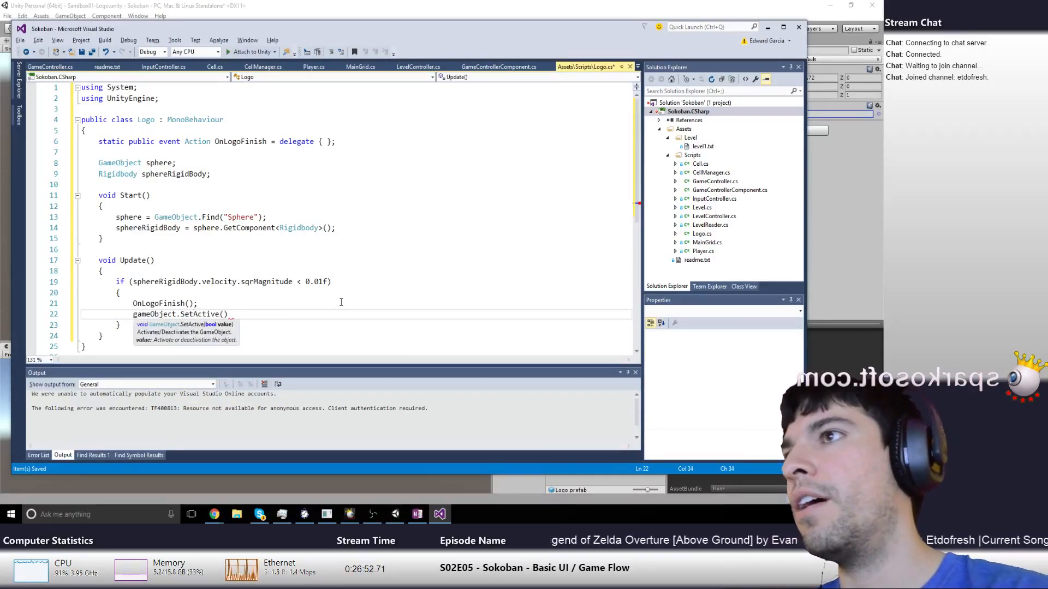
text(se);)
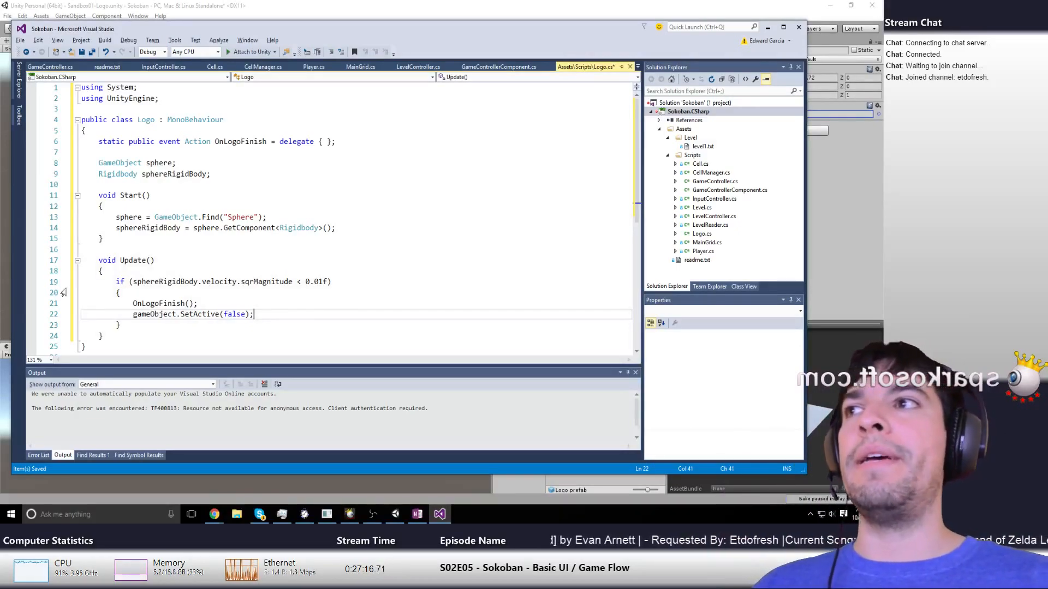
Switch to Unity, play the scene, examine the Sphere's components while it runs, and stop playback
click(311, 9)
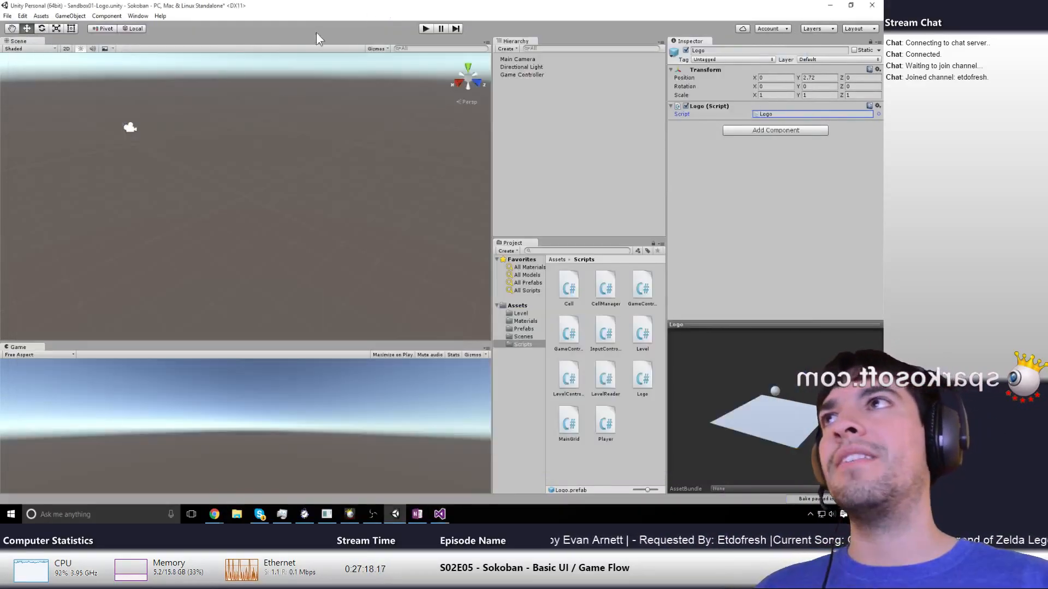
click(424, 28)
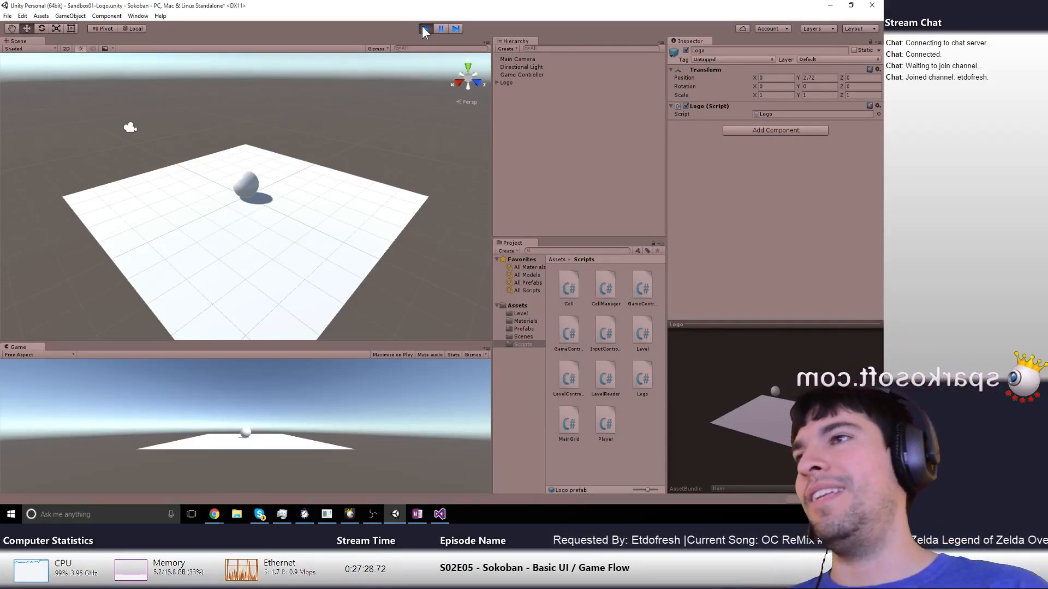
click(243, 194)
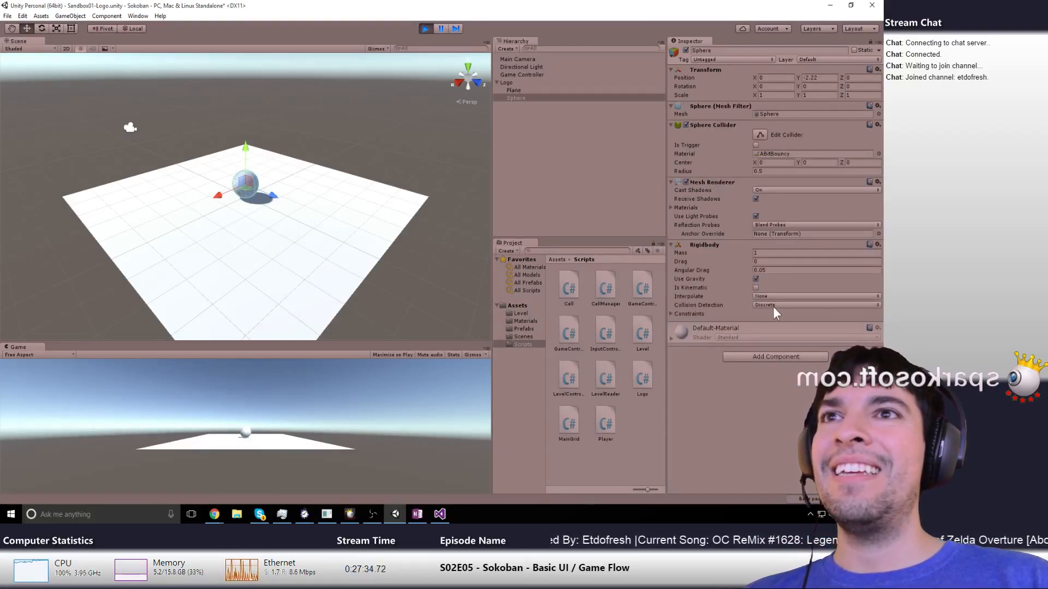
click(426, 29)
Return to Visual Studio and declare a public Vector3 velocity; field below sphereRigidBody in the Logo class
key(alt+Tab)
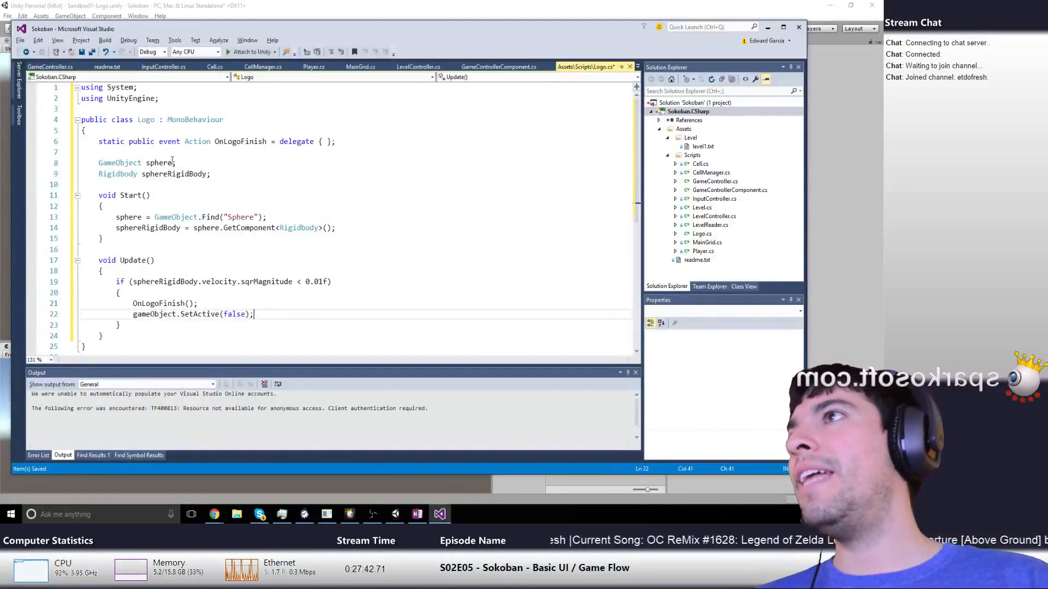
click(245, 139)
key(Down)
key(Down)
key(Down)
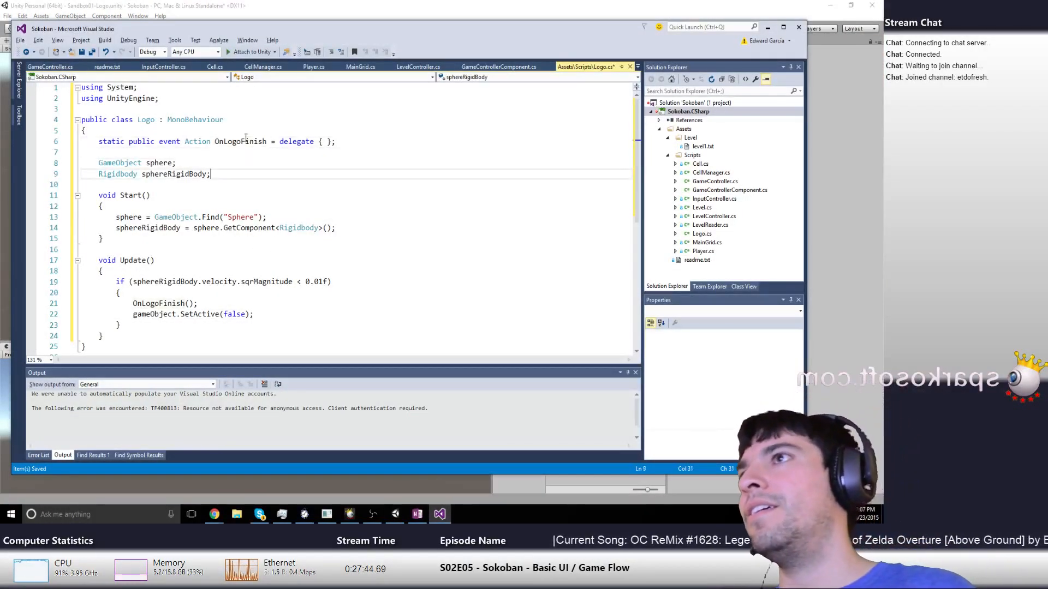
key(Return)
key(Return)
text(pu)
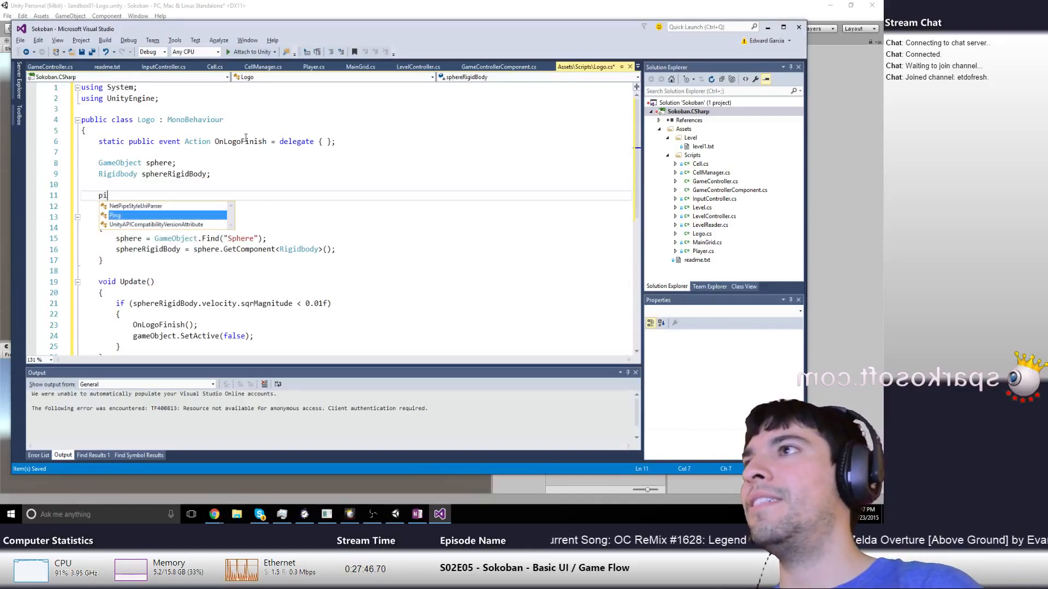
key(Tab)
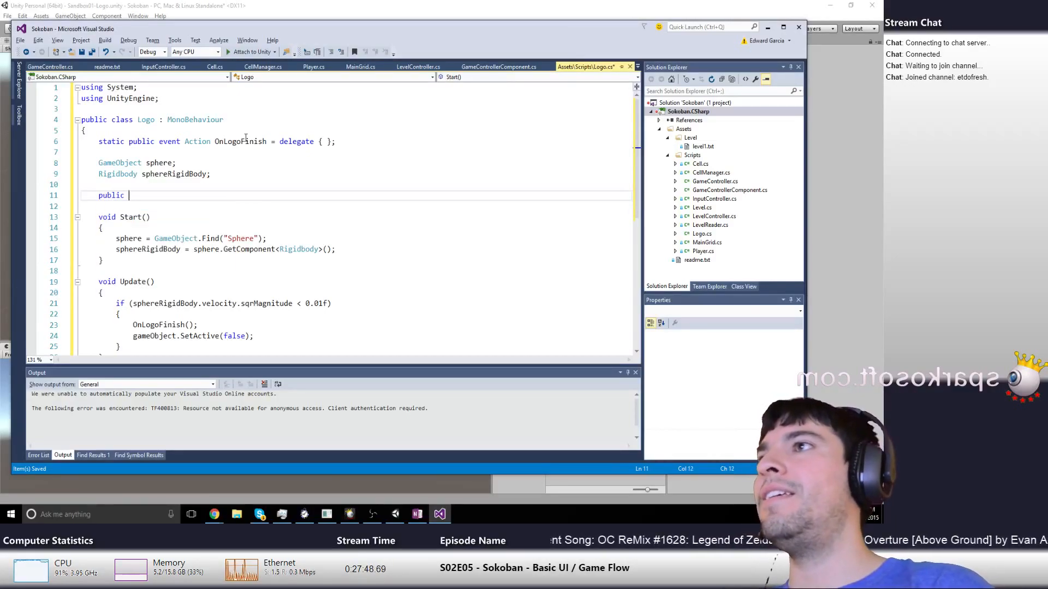
text(Vec)
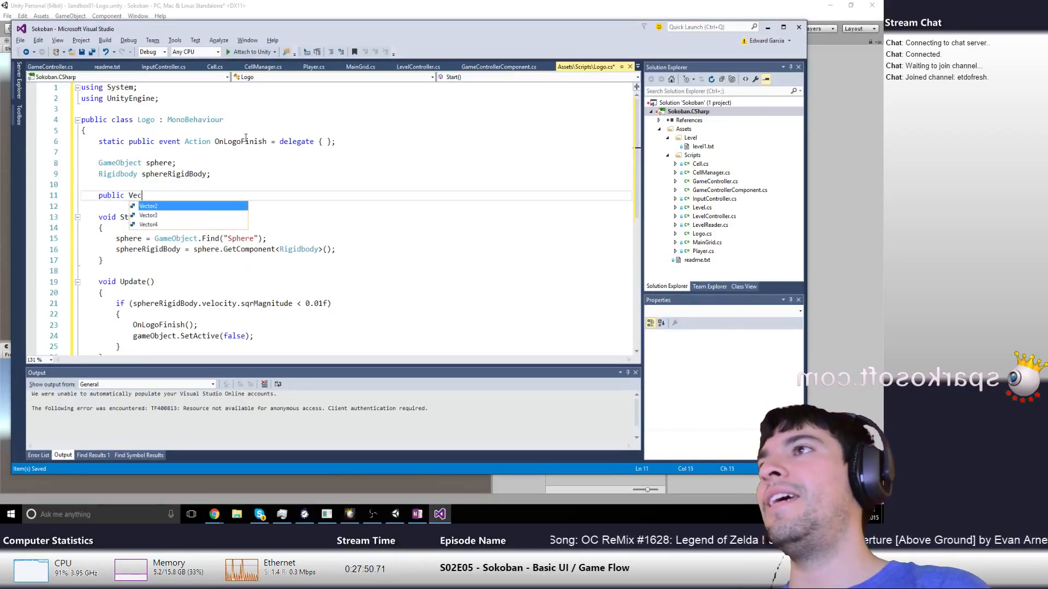
text(tor3 velo)
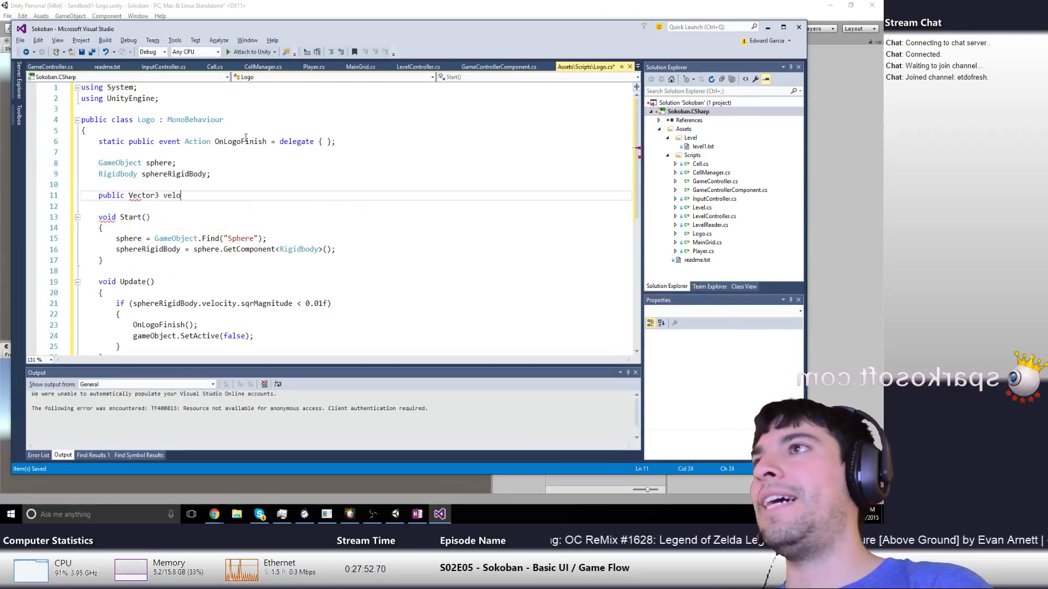
text(city;)
Insert velocity = sphereRigidBody.velocity; as the first statement of Update(), above the if condition
key(Down)
key(Down)
key(Down)
key(Down)
key(Down)
key(Down)
key(Down)
key(Down)
key(Down)
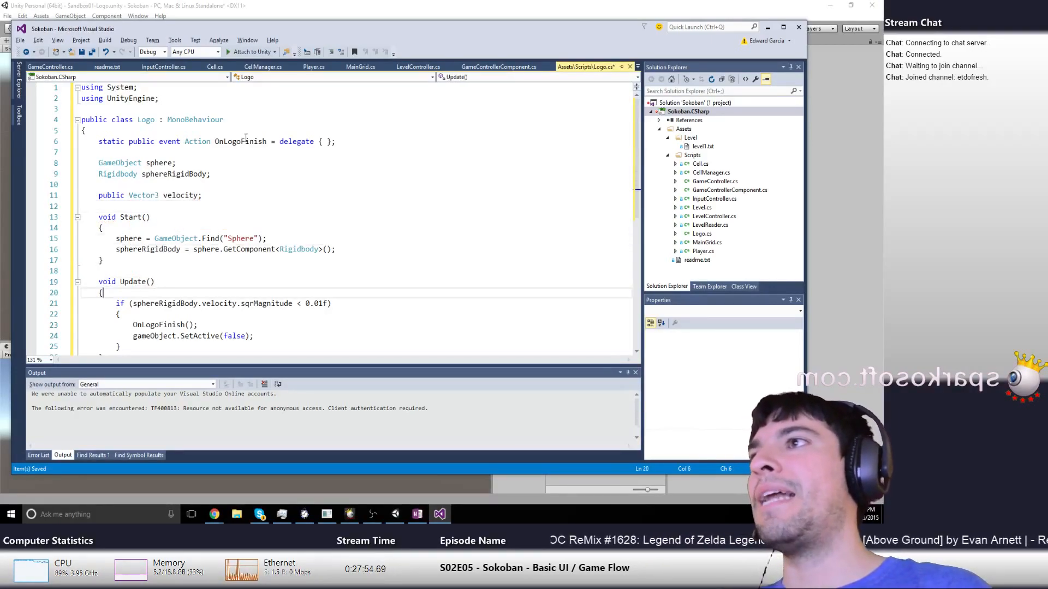
key(Return)
text(vel)
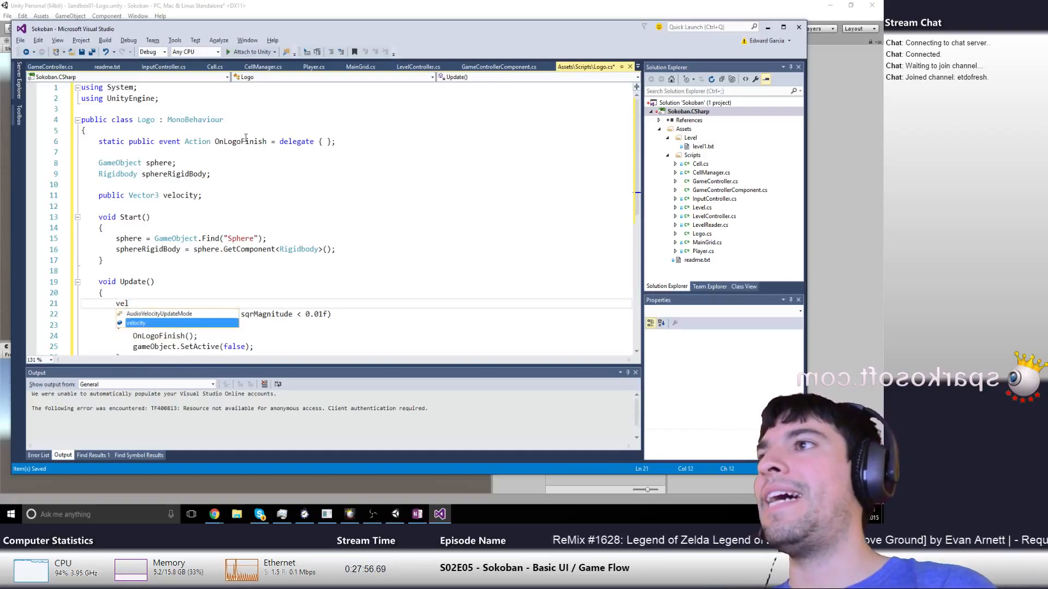
text(ocity = sph)
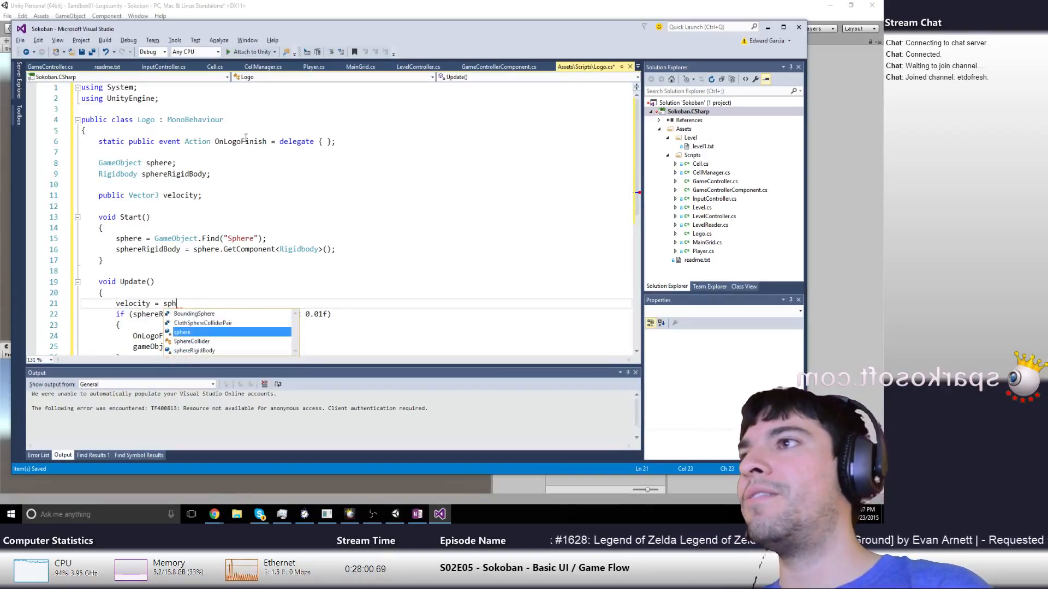
text(ereRigidBody.velocity;)
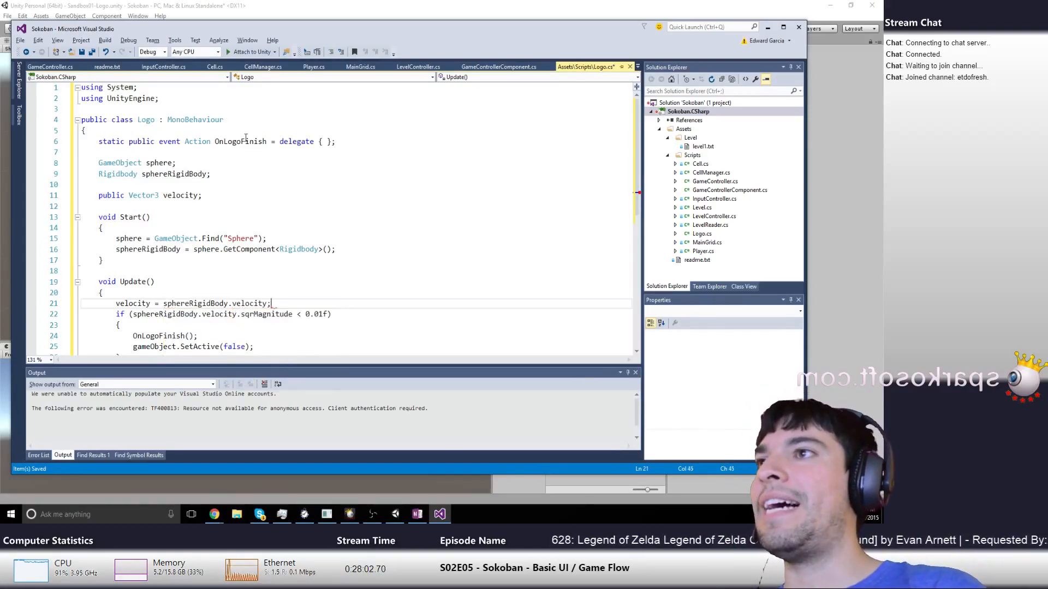
Switch to Unity, play the scene and examine the Logo object's script fields and its Sphere child
key(alt+Tab)
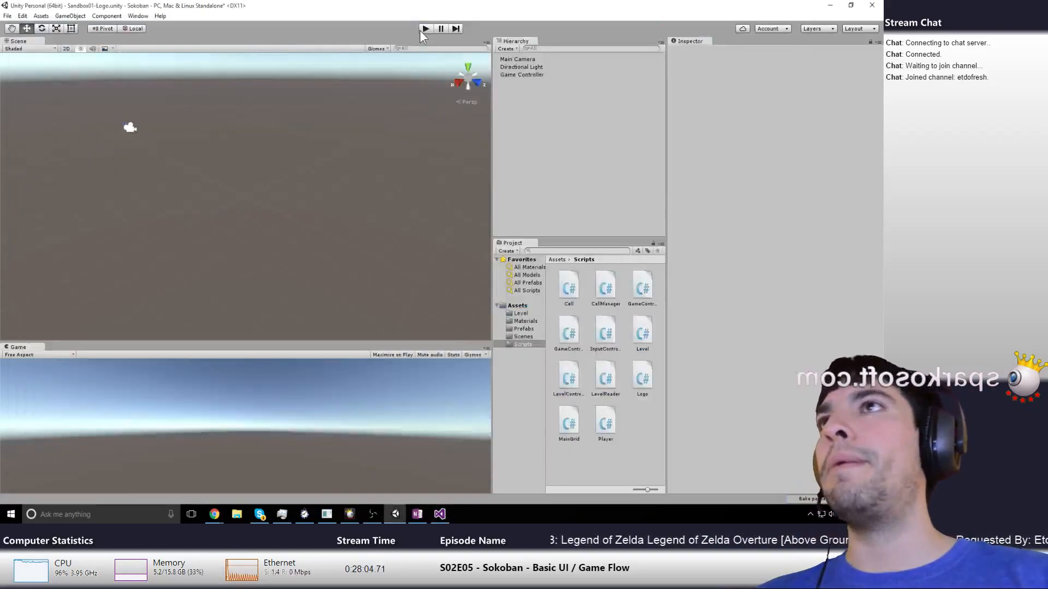
click(421, 30)
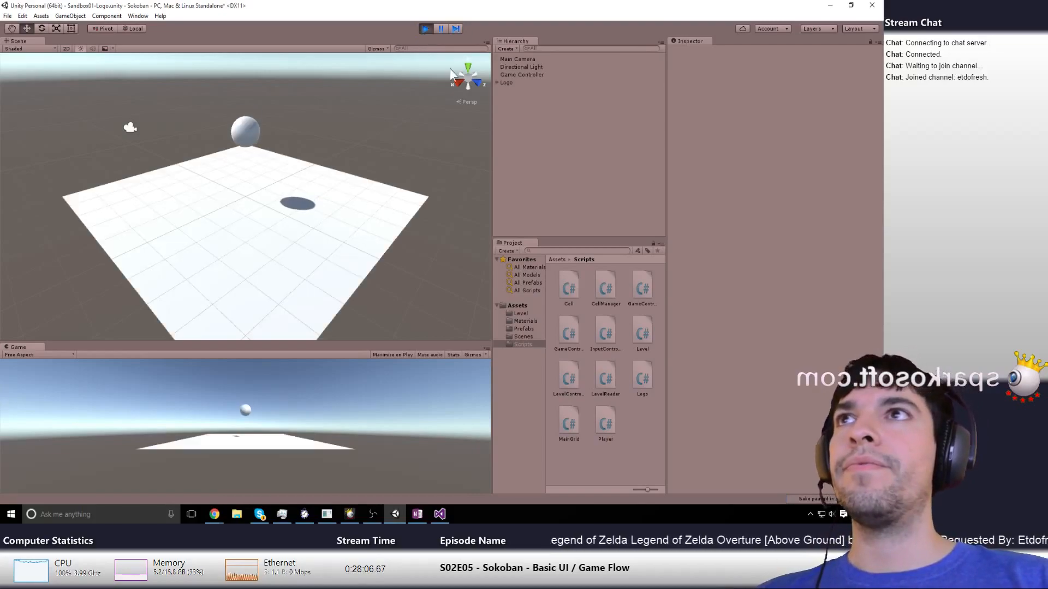
click(507, 83)
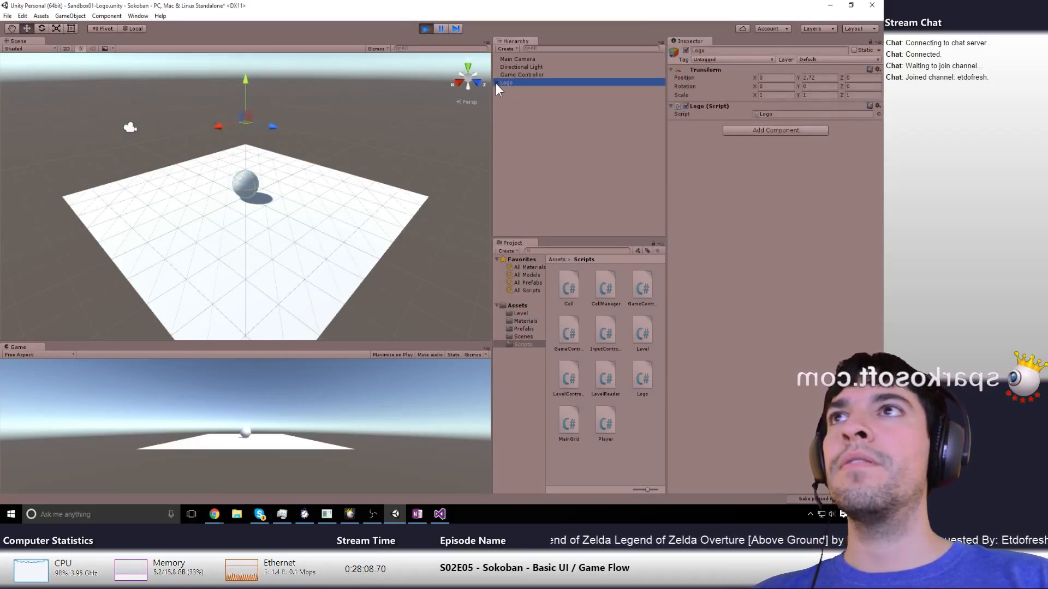
click(509, 99)
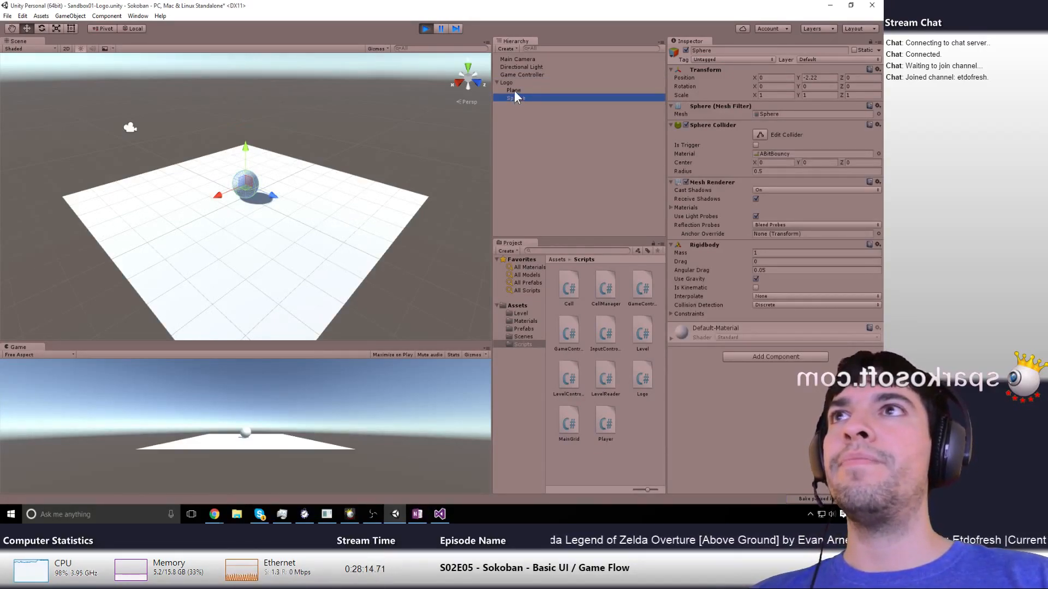
click(506, 84)
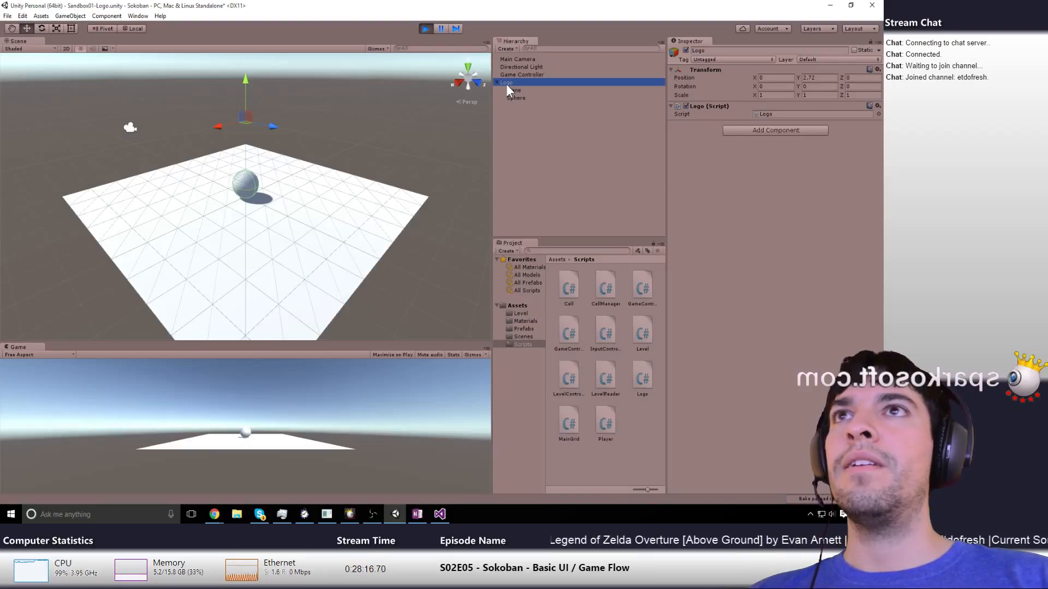
Stop playback, return to Visual Studio and make the sphereRigidBody and sphere fields of the Logo class public
key(alt+Tab)
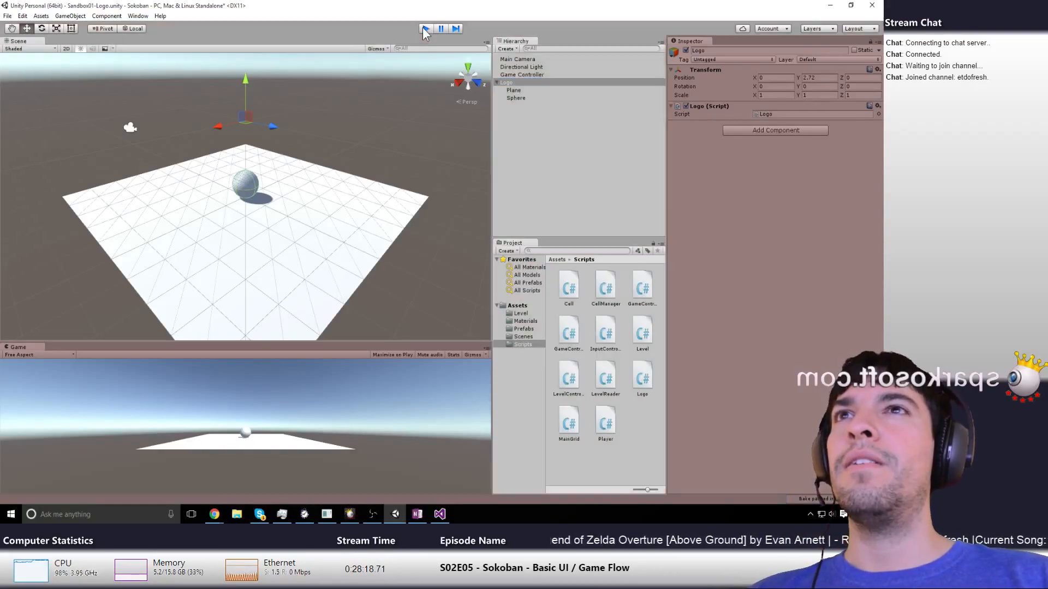
click(96, 181)
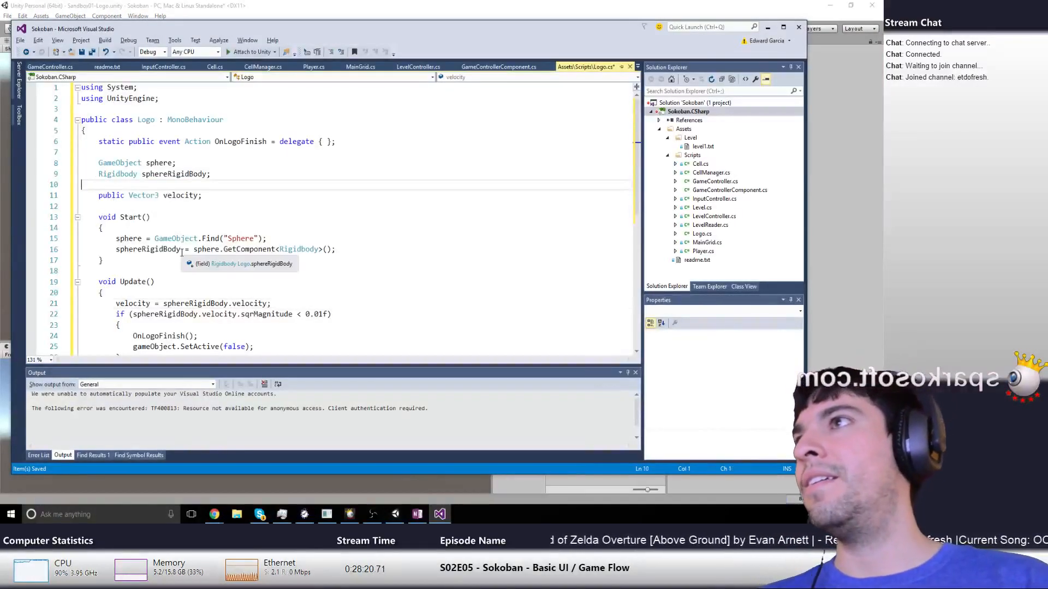
key(Up)
key(Right)
key(Right)
key(Right)
text(public)
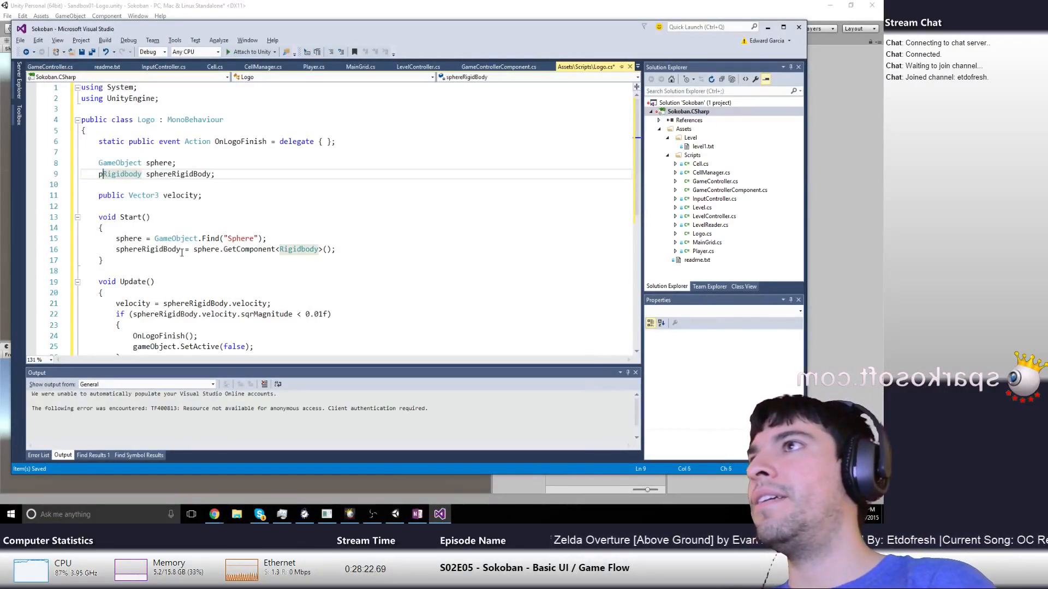
key(Up)
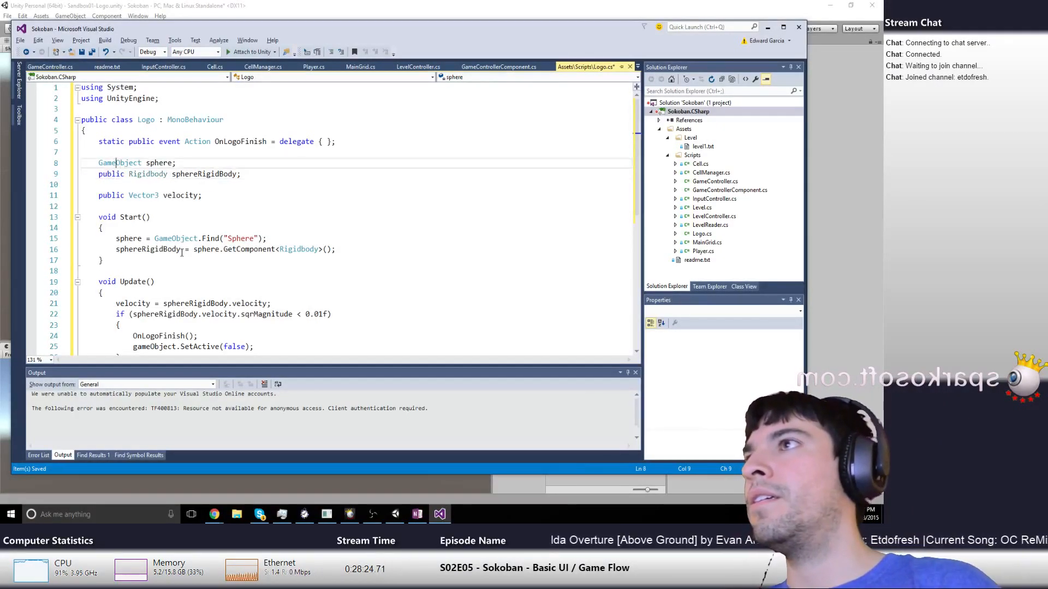
key(Home)
text(public)
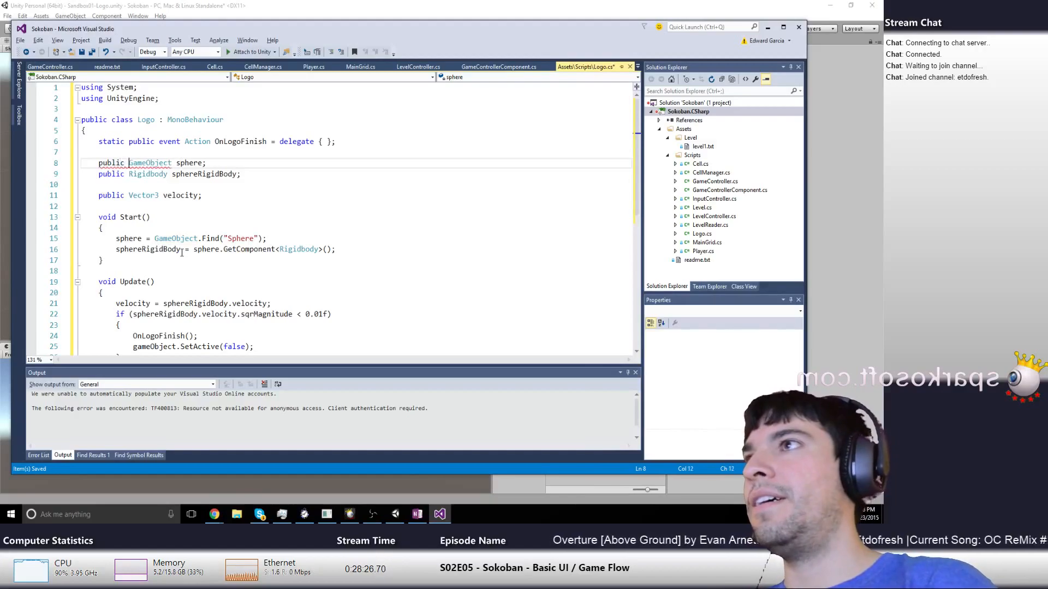
key(Down)
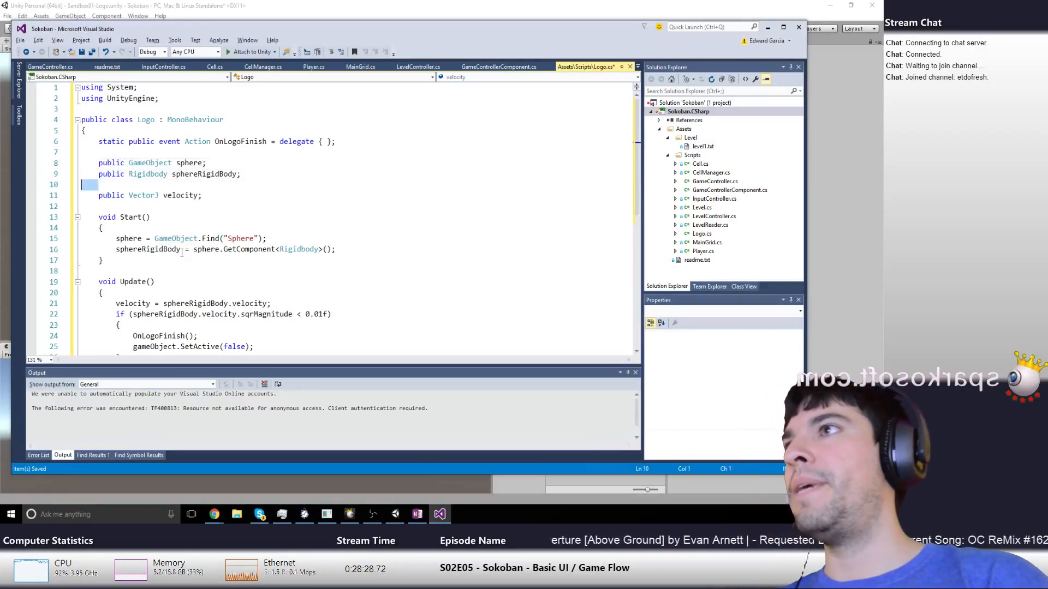
Switch to Unity, check the Game Controller, play the scene to examine the Logo object's script fields, and stop playback
key(alt+Tab)
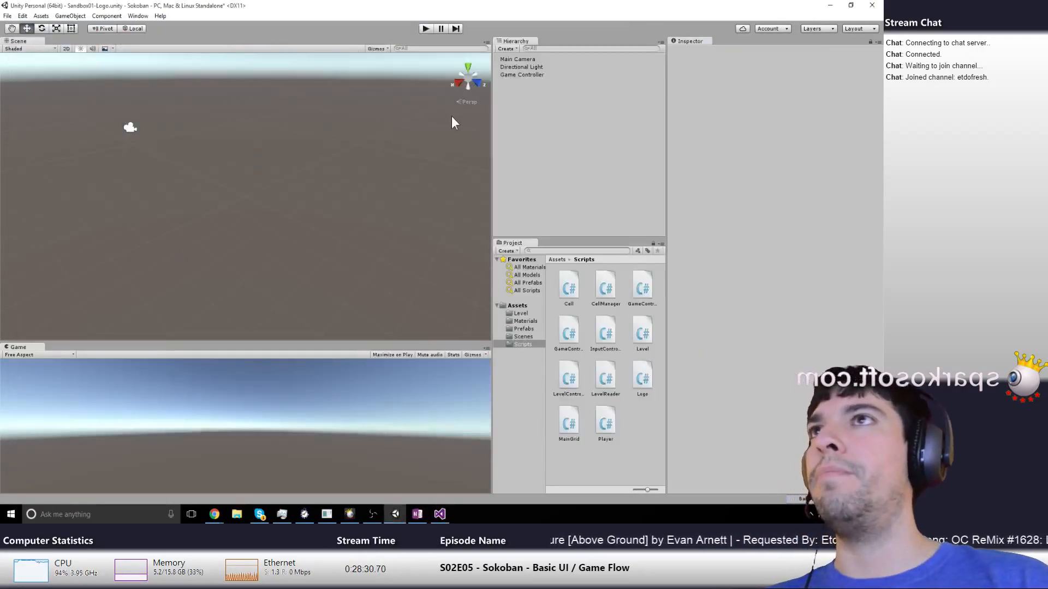
click(505, 75)
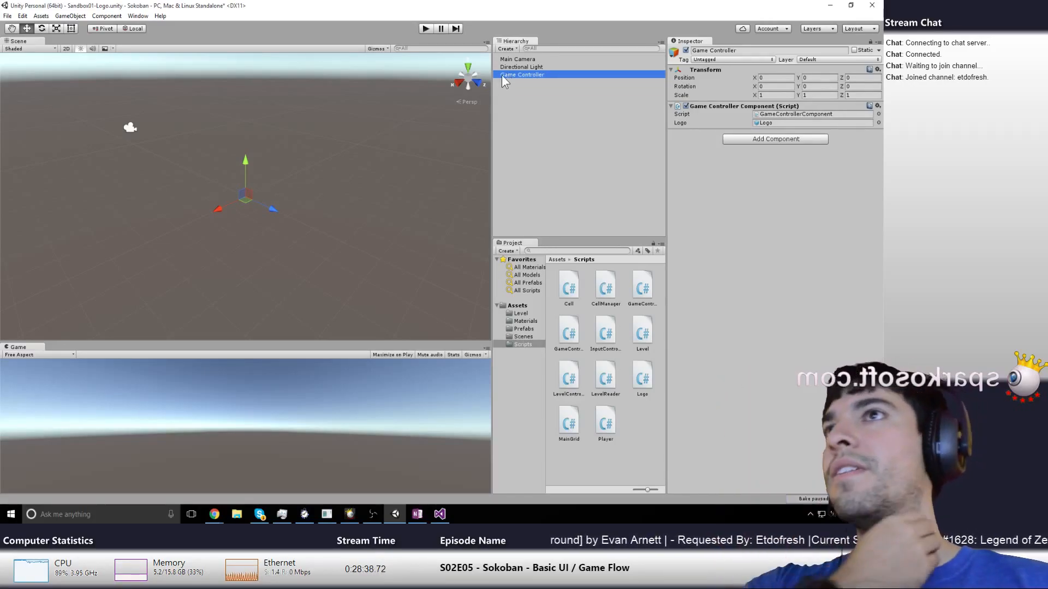
click(425, 28)
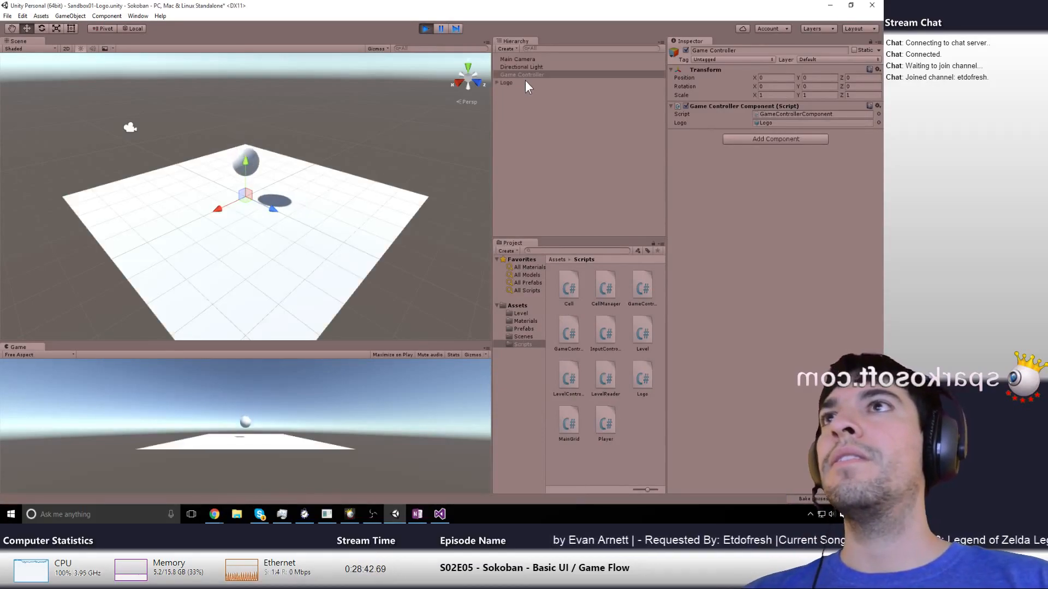
click(525, 82)
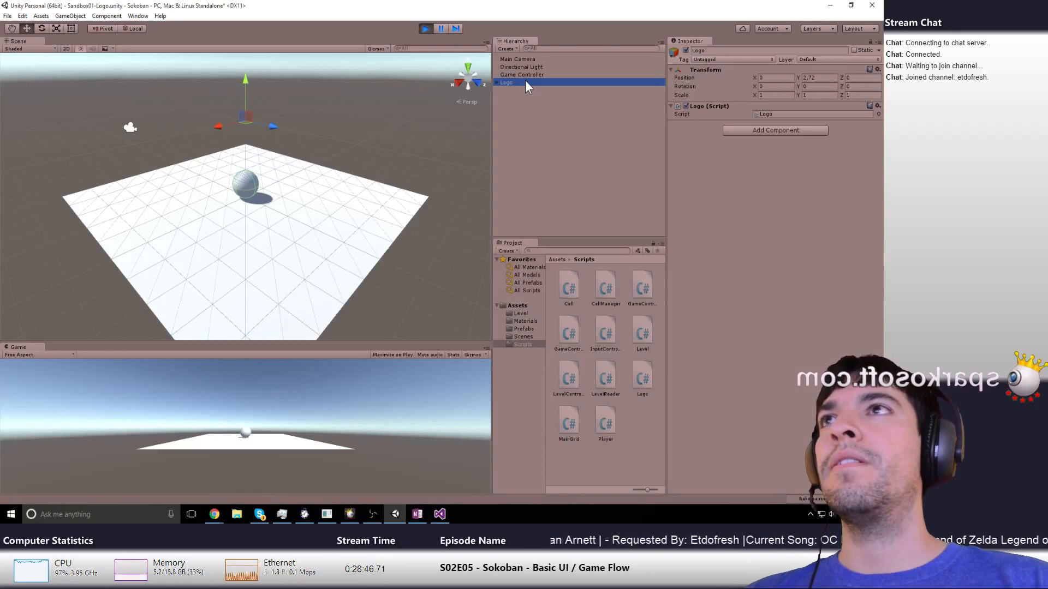
click(426, 28)
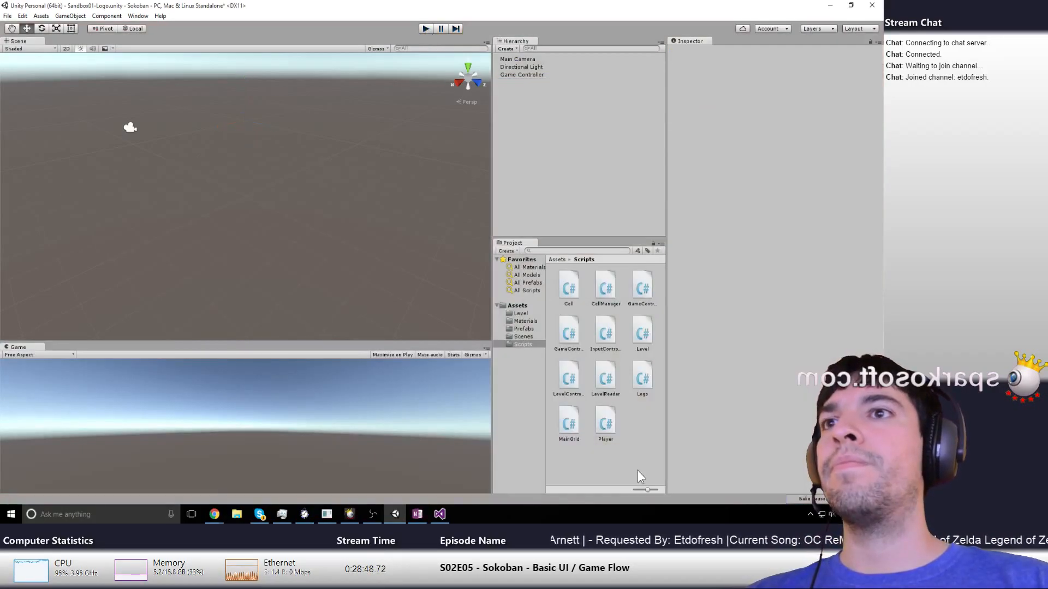
Examine the Logo prefab in the Prefabs folder, including its Logo script component and that component's options
click(522, 329)
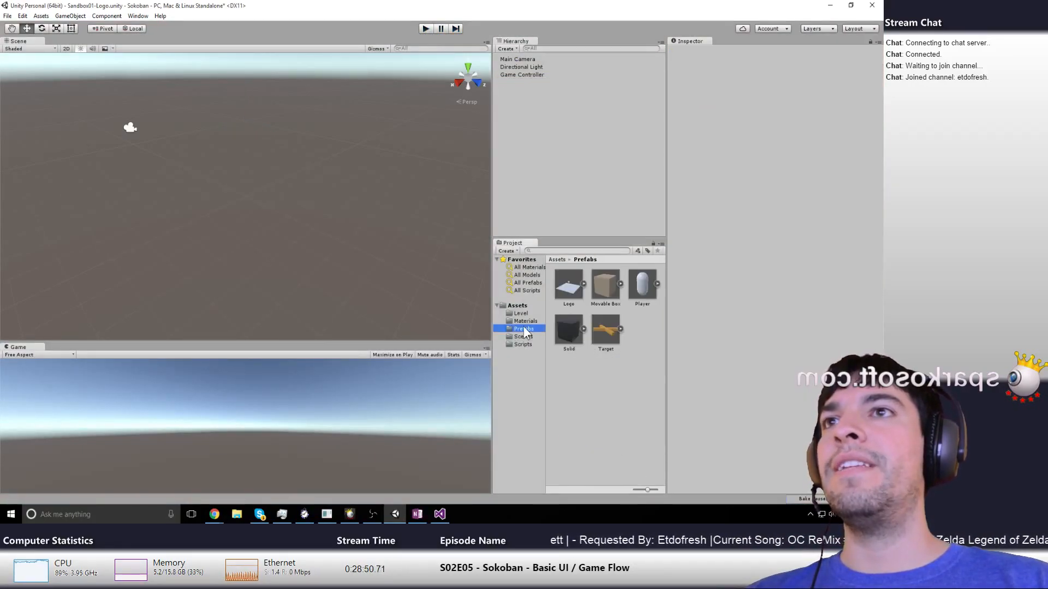
click(565, 289)
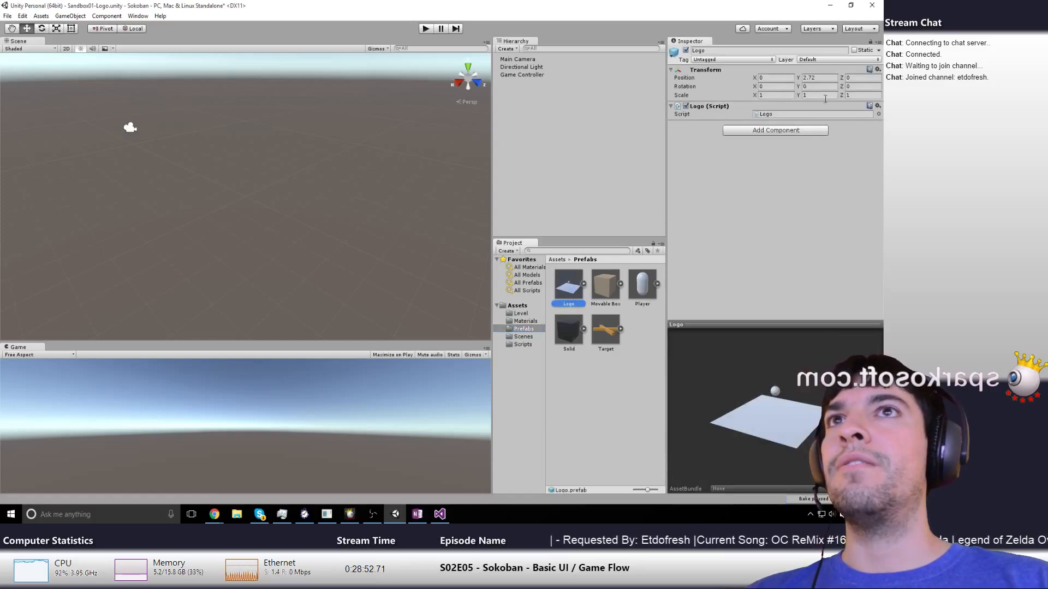
click(877, 107)
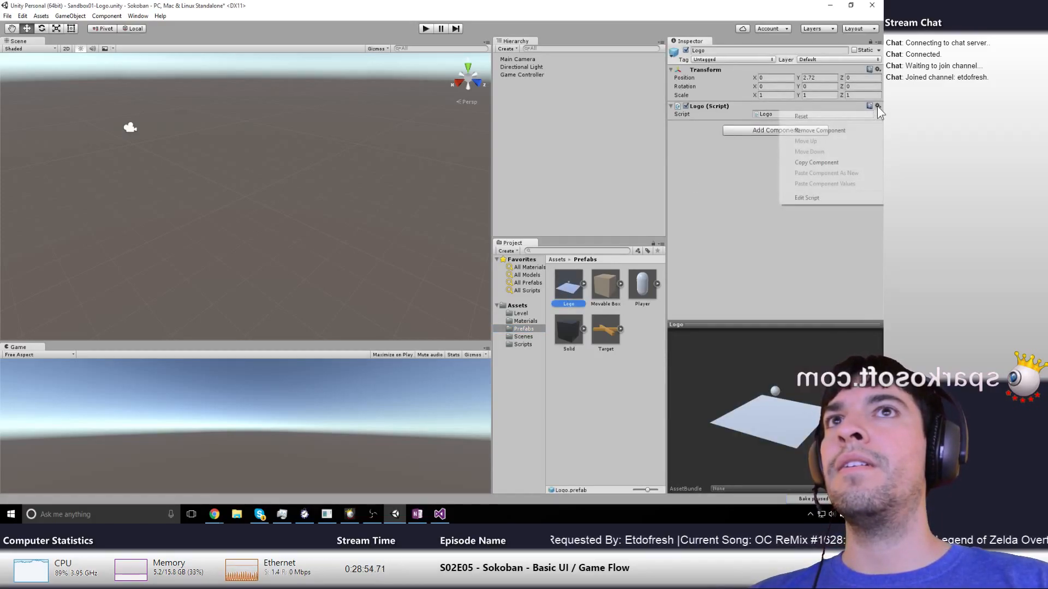
click(853, 116)
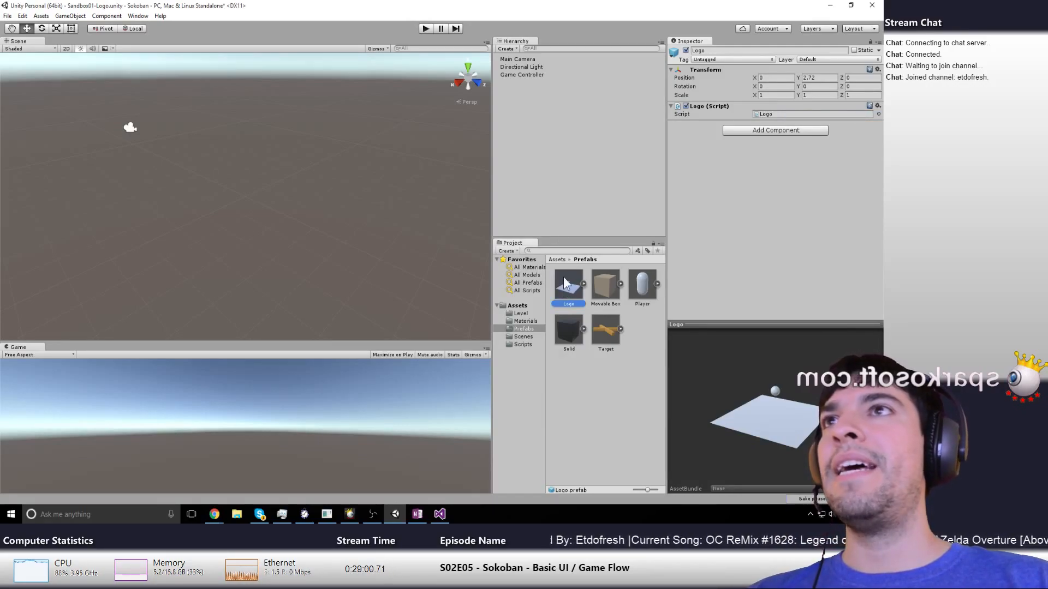
Add the Logo prefab to the scene, play the scene and stop playback
drag(567, 289, 562, 191)
click(421, 28)
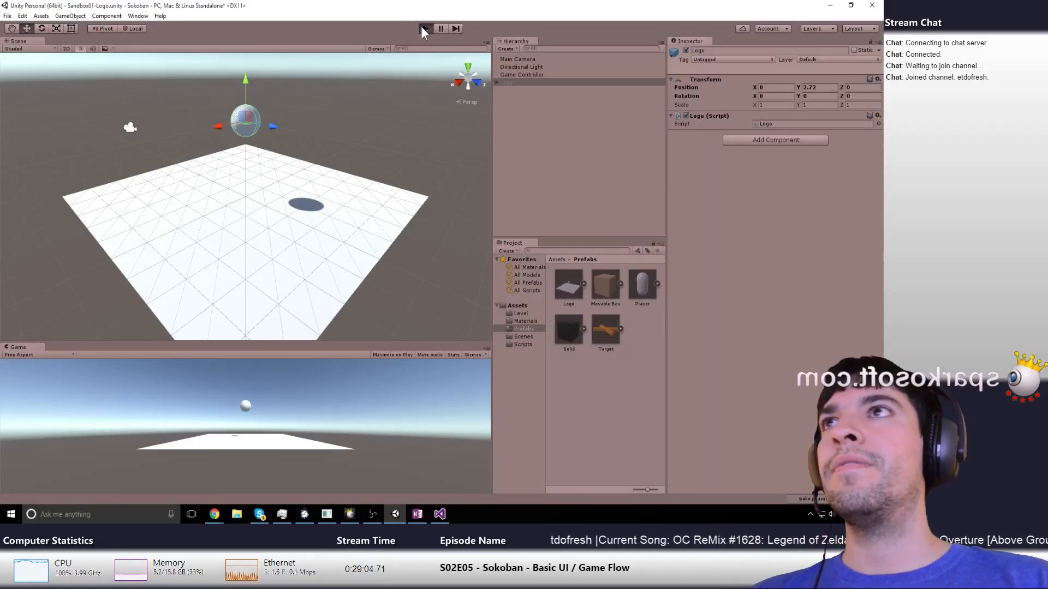
click(421, 27)
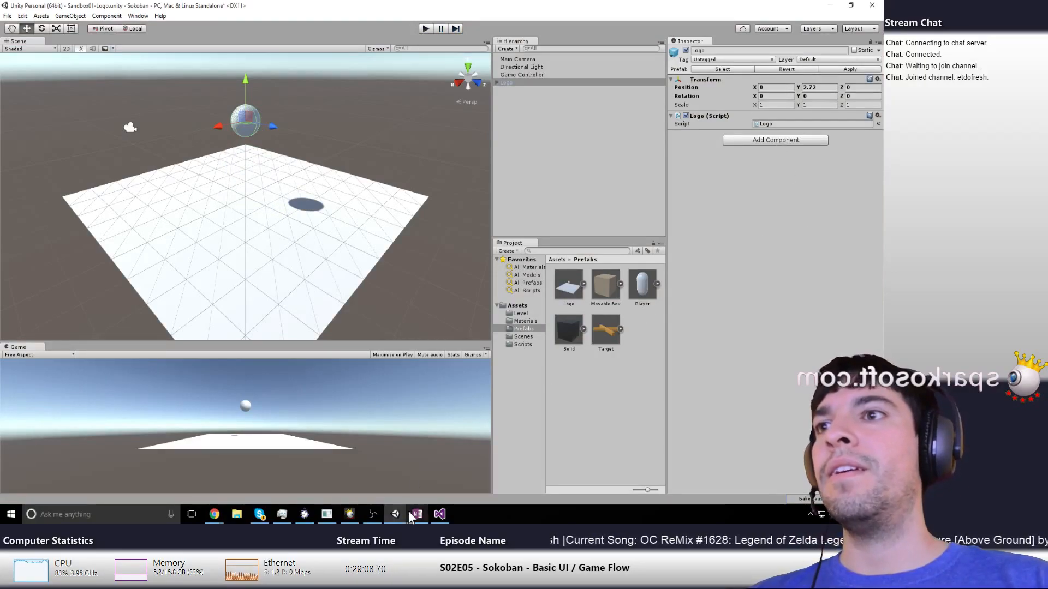
Switch to Visual Studio and review the field declarations and Start() method of the Logo class
click(440, 514)
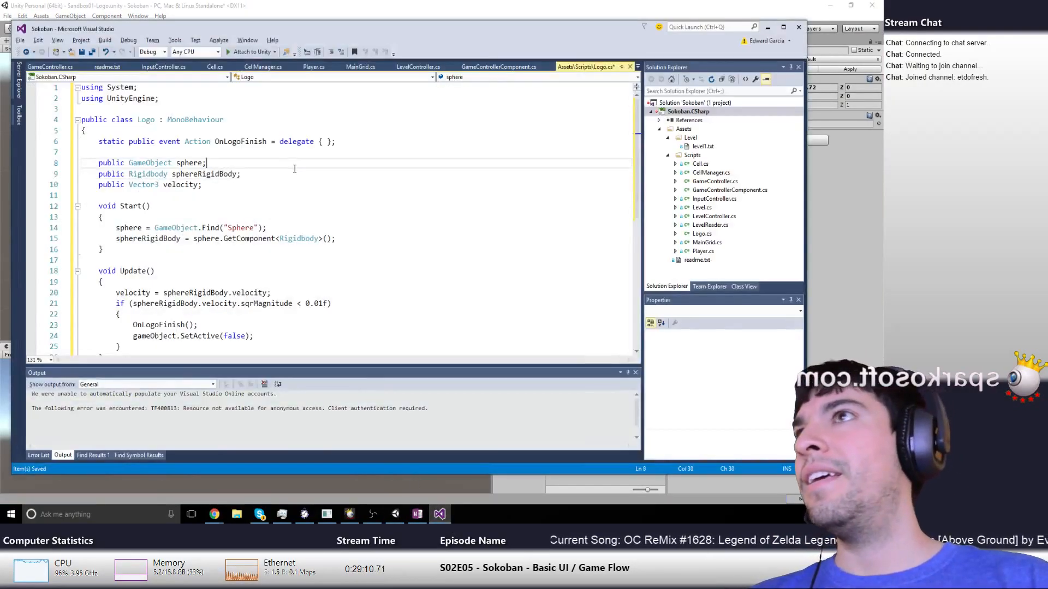
key(Down)
key(Down)
key(Down)
key(Down)
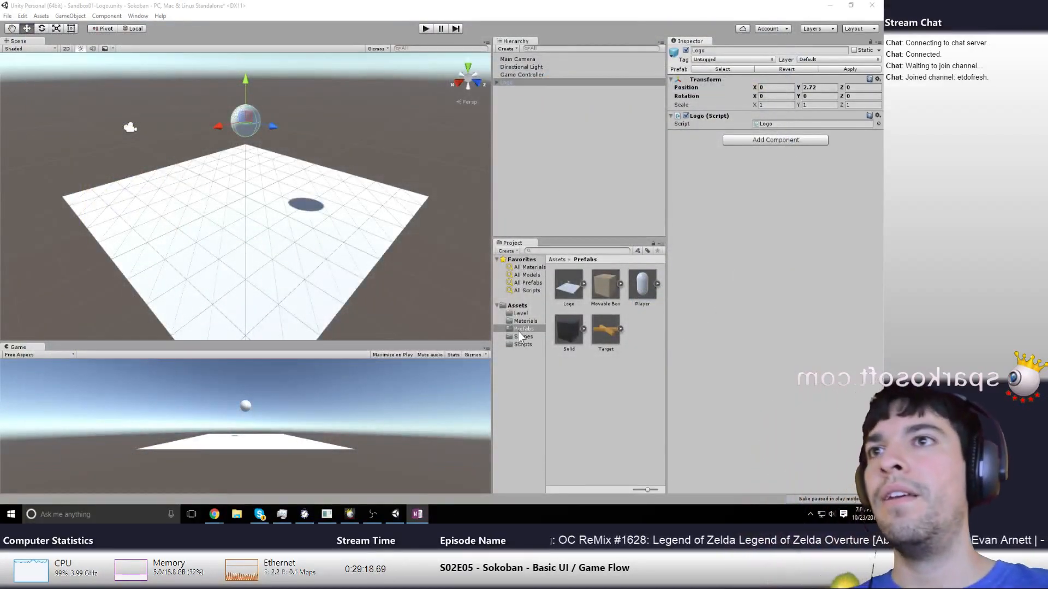
Reopen the Logo script from Unity's Scripts folder in Visual Studio, normalize its line endings to Windows (CR LF) and save it
click(522, 344)
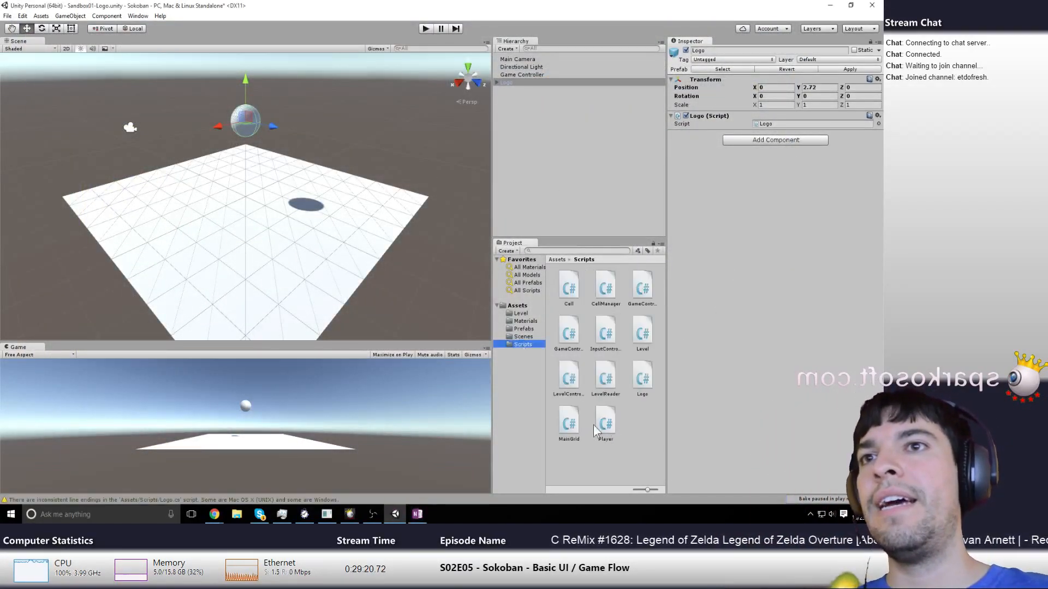
click(635, 382)
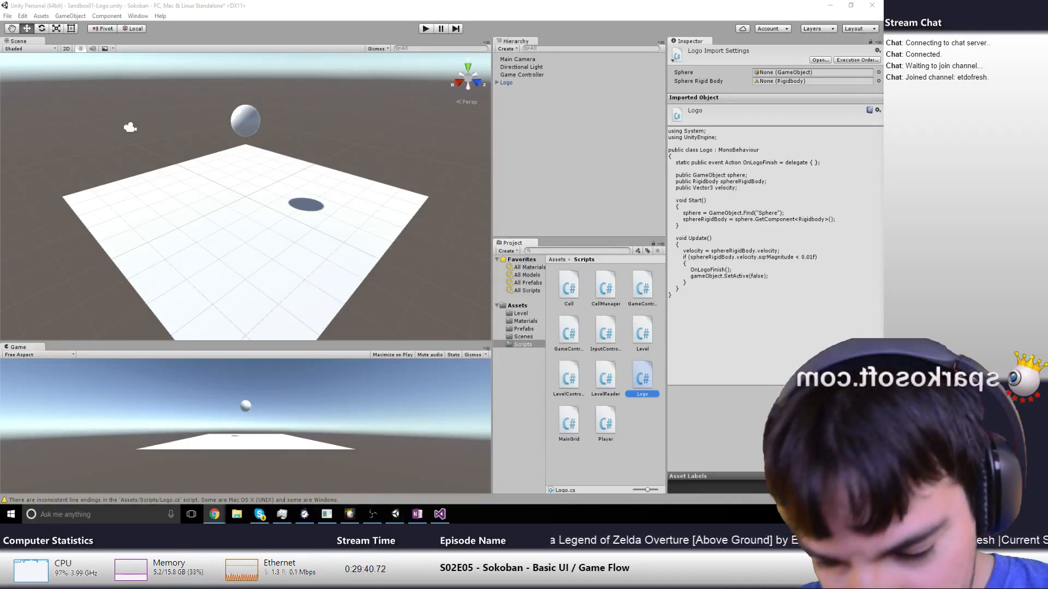
click(440, 514)
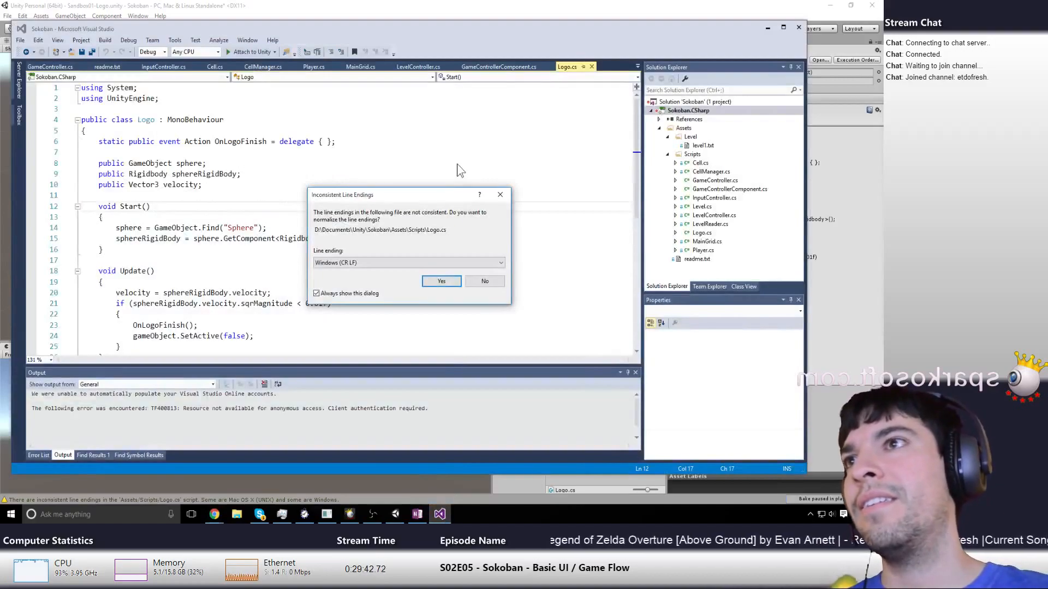
click(442, 281)
click(442, 282)
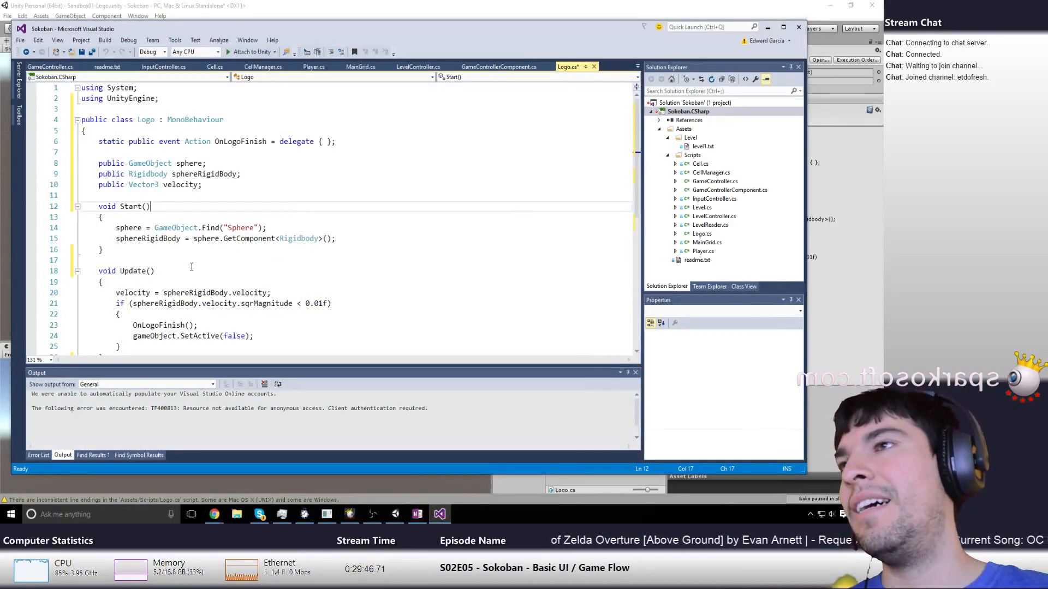
key(ctrl+s)
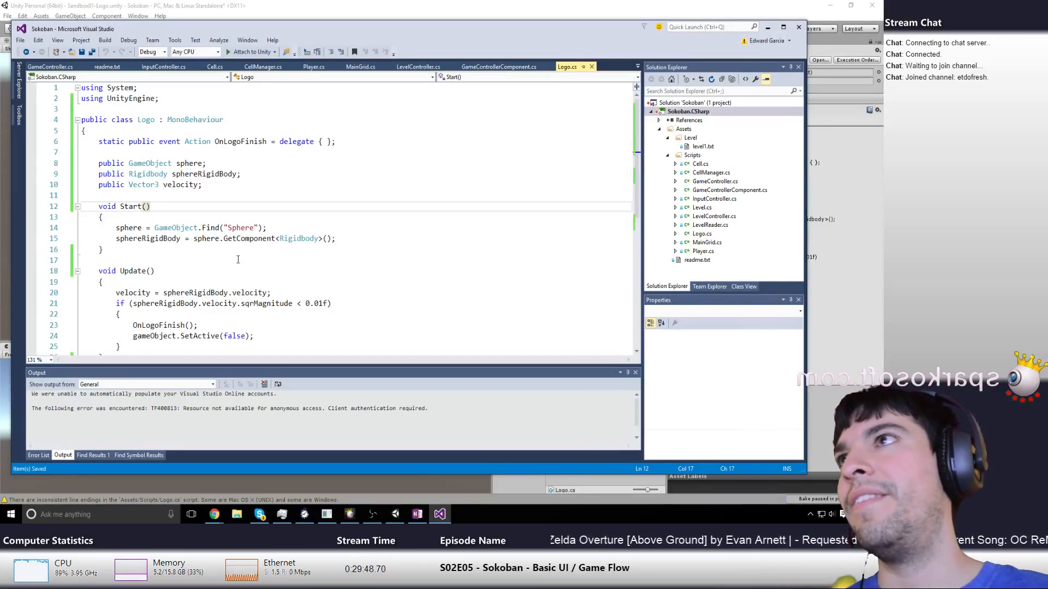
Switch to Unity, check the Logo object's script fields and delete the Logo object from the scene
click(406, 11)
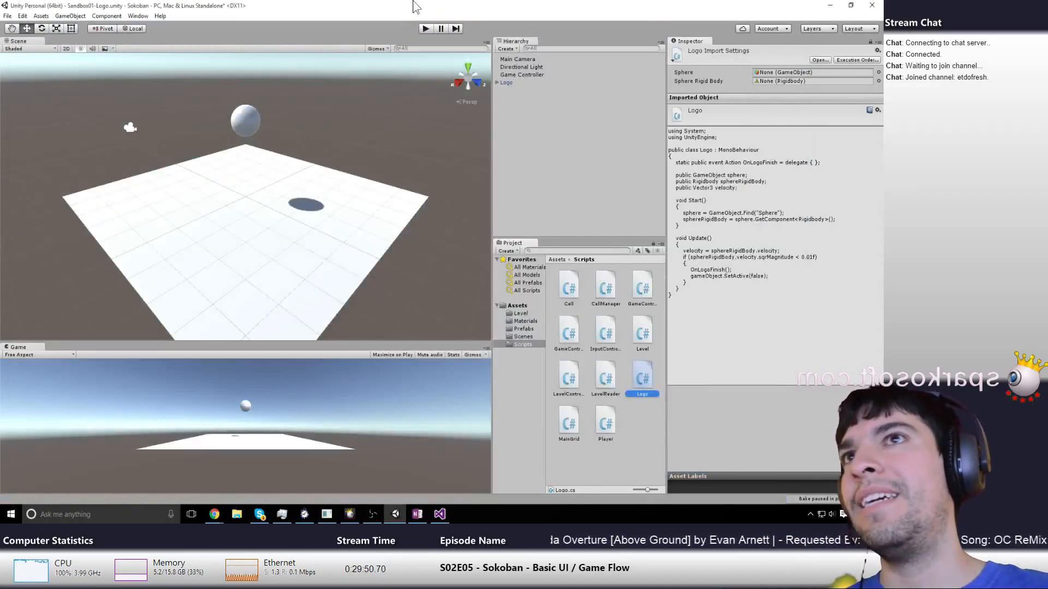
click(508, 82)
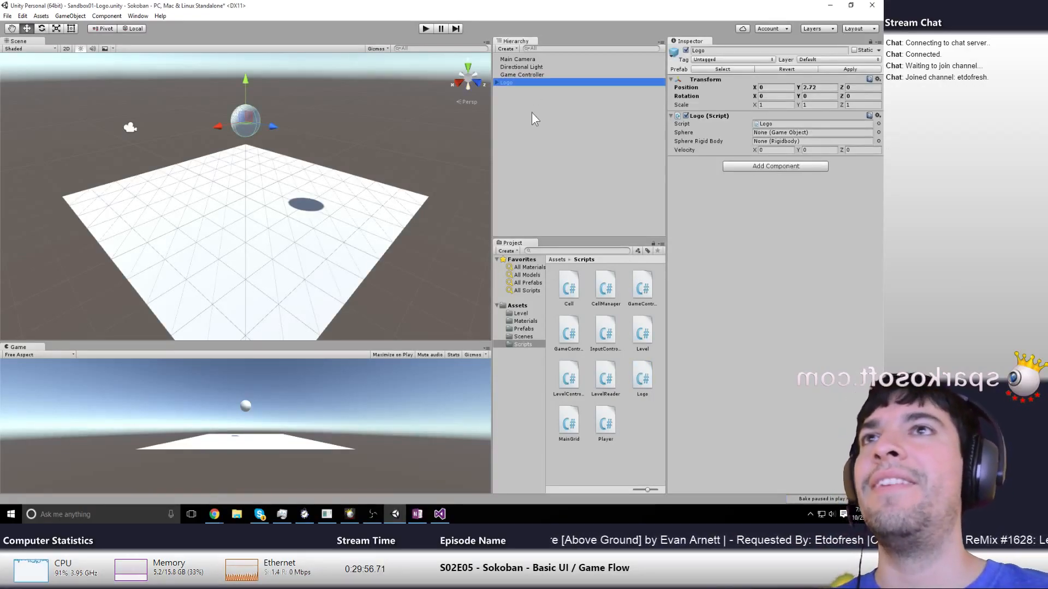
key(Delete)
Play and stop the scene repeatedly to observe the logo animation, glancing at the Logo script in Visual Studio between runs
click(425, 28)
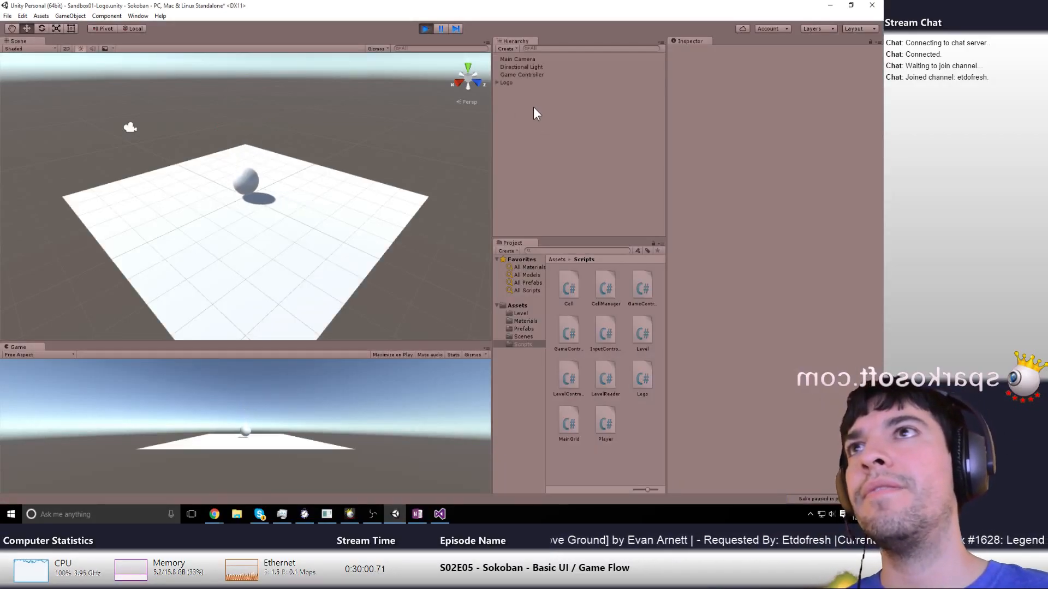
click(423, 26)
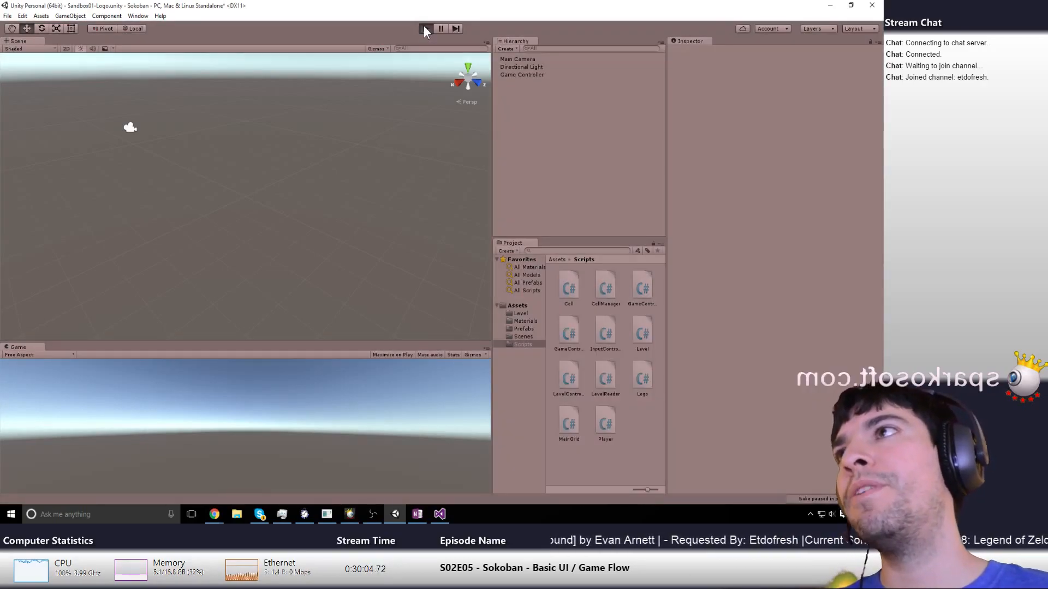
click(424, 28)
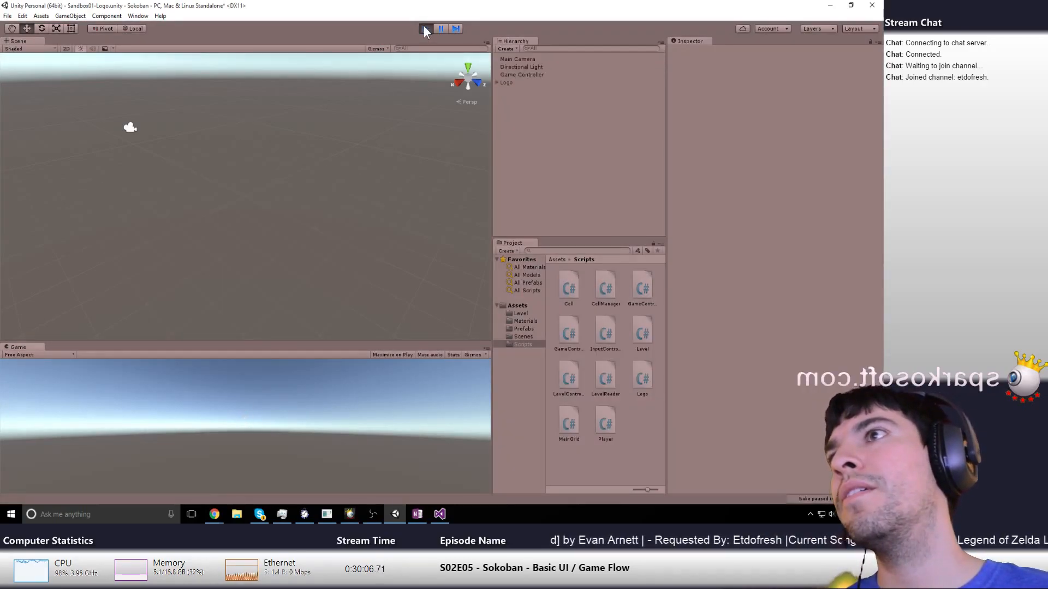
key(alt+Tab)
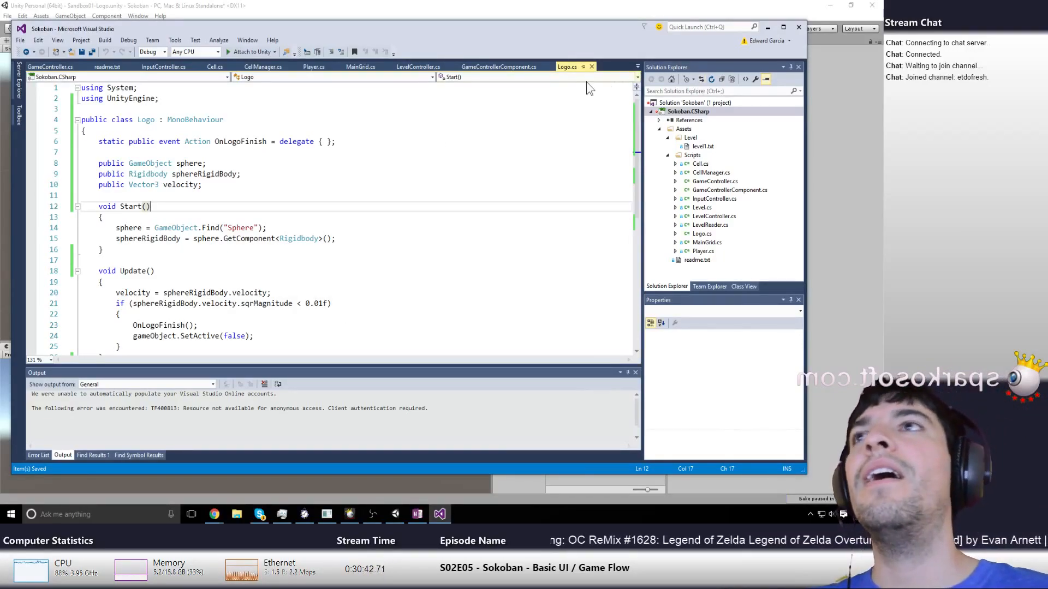
click(467, 7)
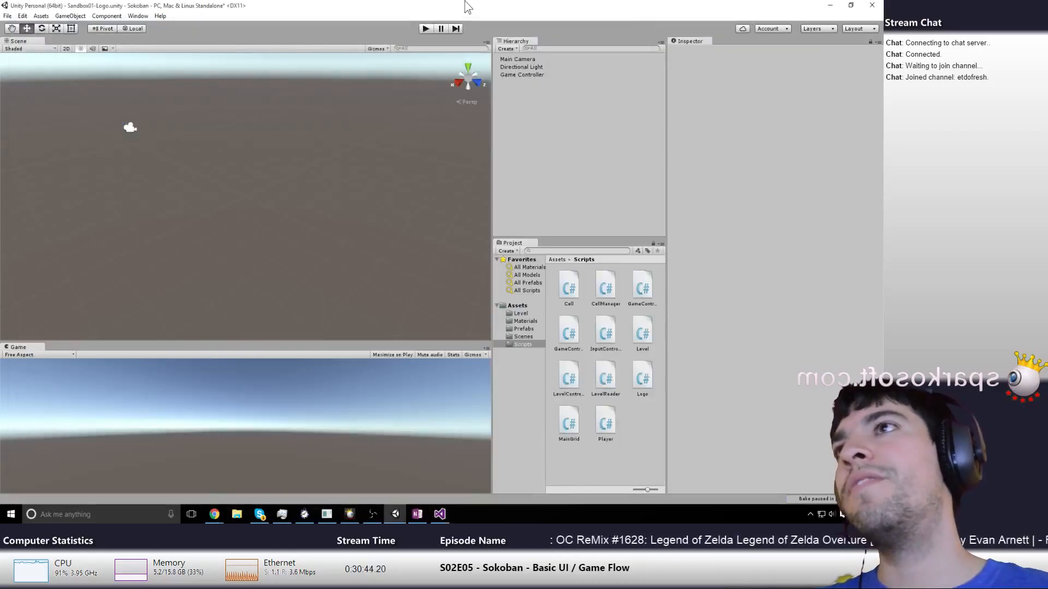
click(426, 28)
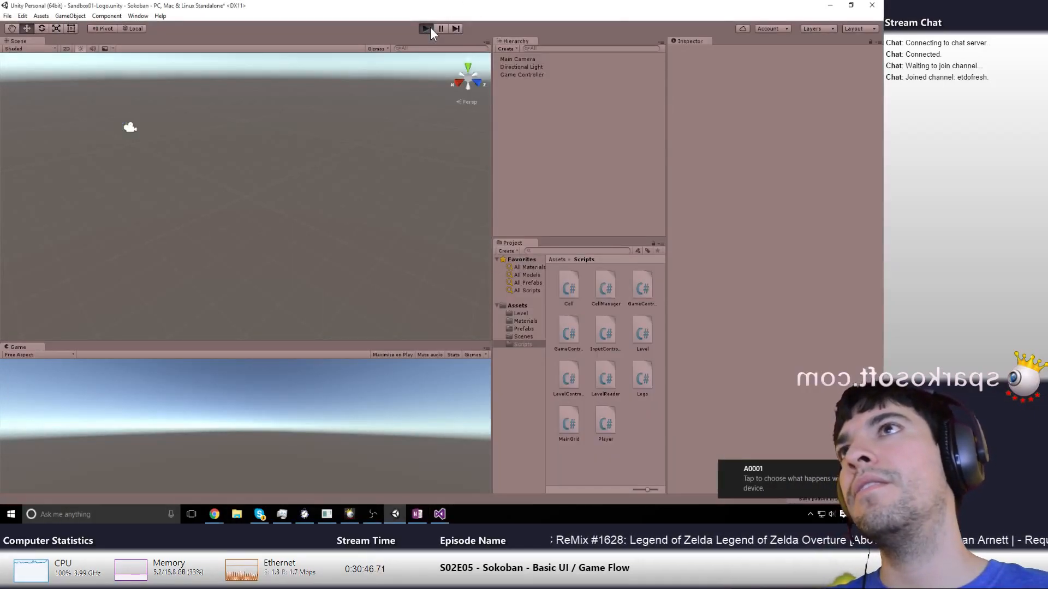
click(426, 28)
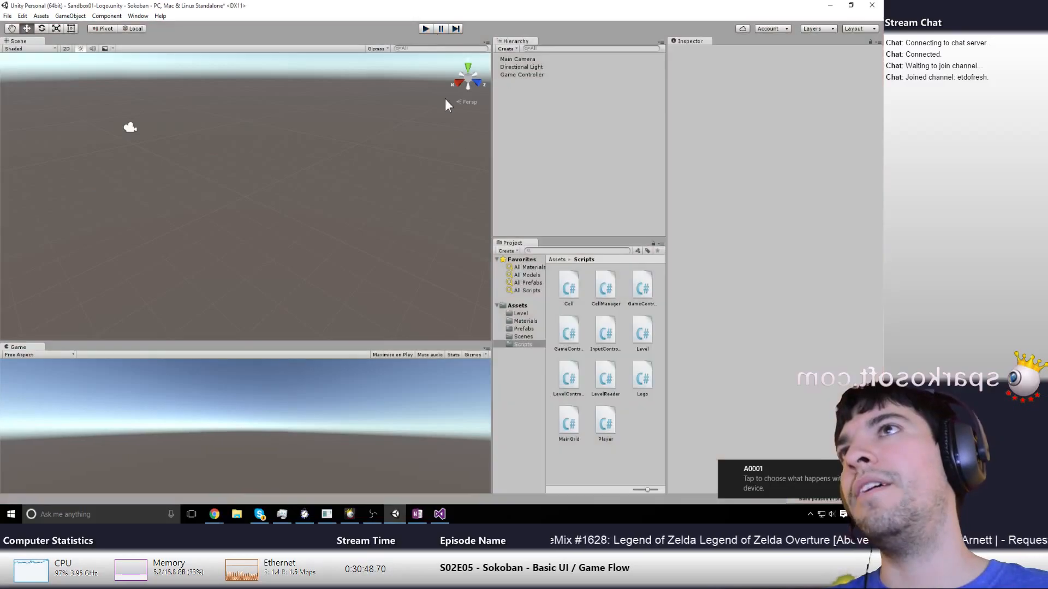
Return to Visual Studio and declare public float timer; below the velocity field of the Logo class
key(alt+Tab)
click(207, 187)
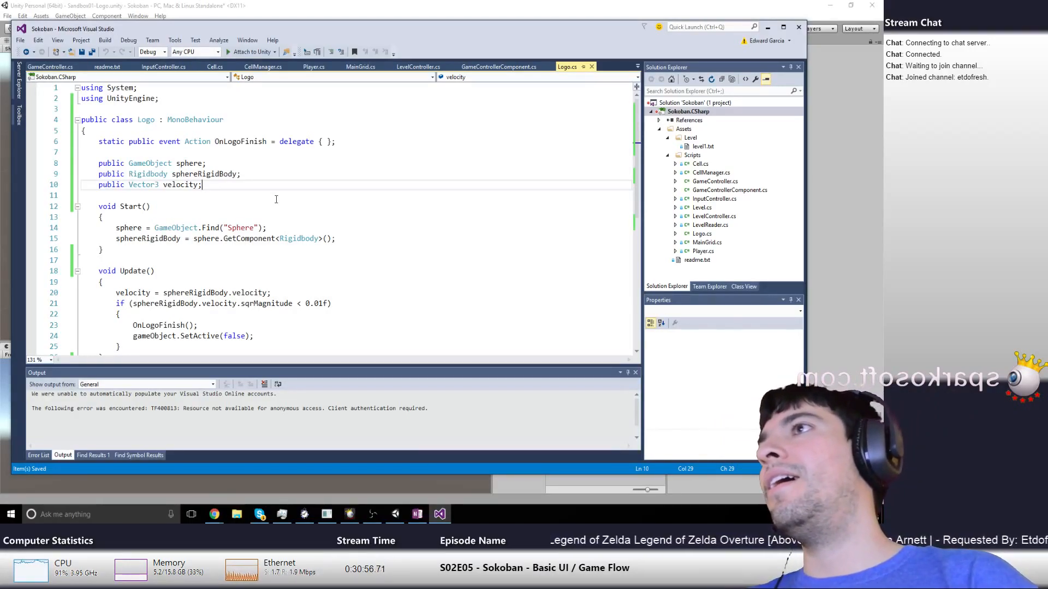
key(Return)
text(public float )
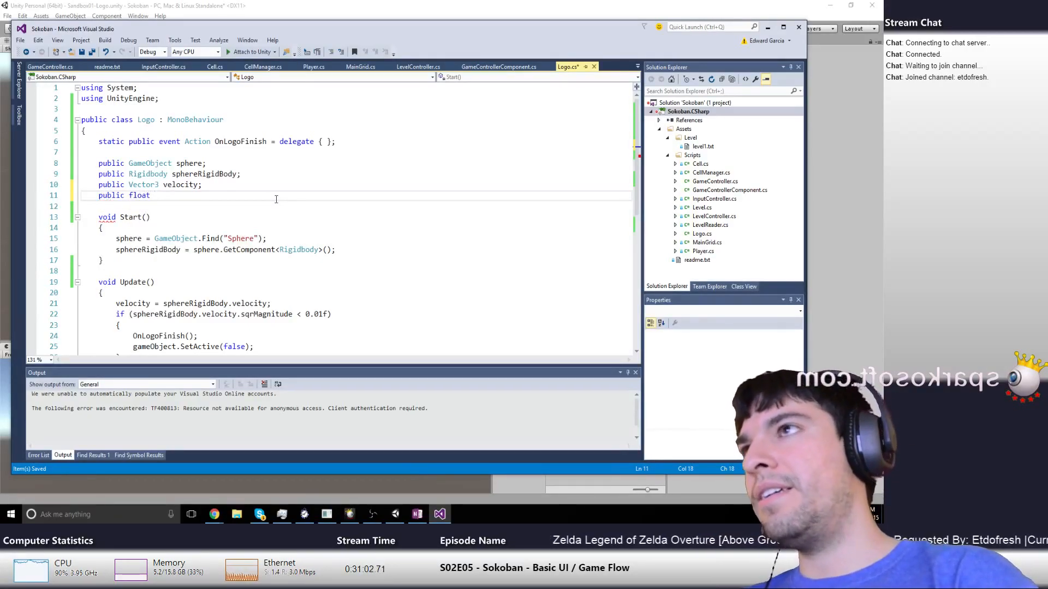
text(timer)
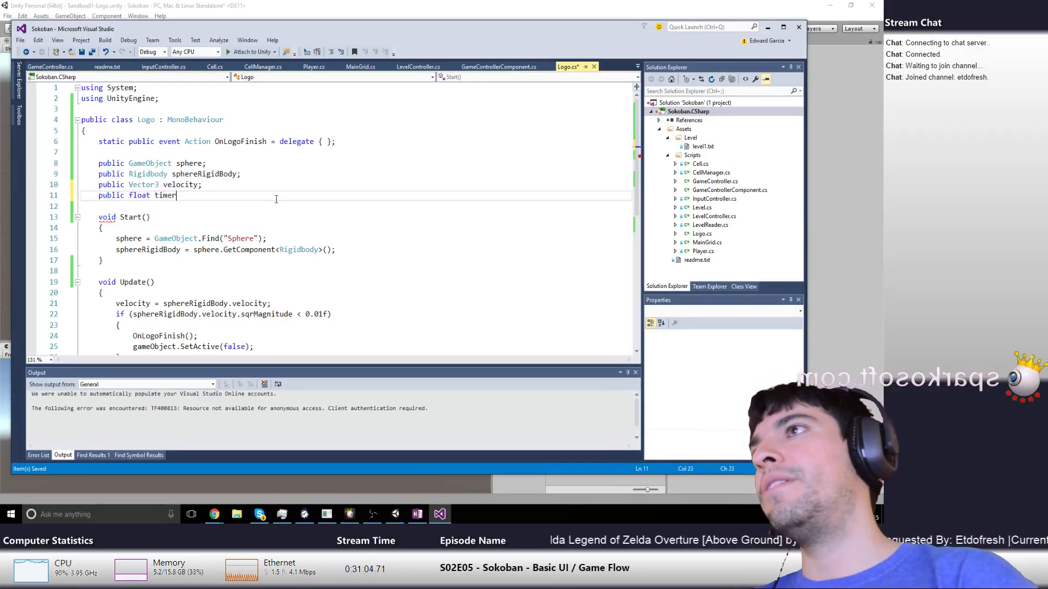
text(;)
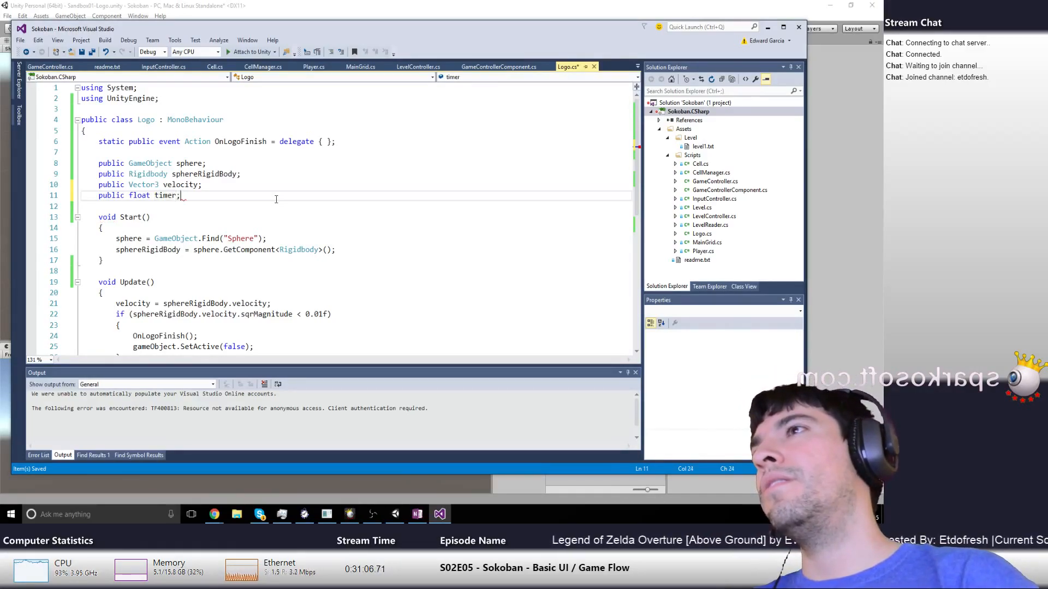
Declare public float finishTimer = 2; below the timer field and save the script
key(Return)
text(pub)
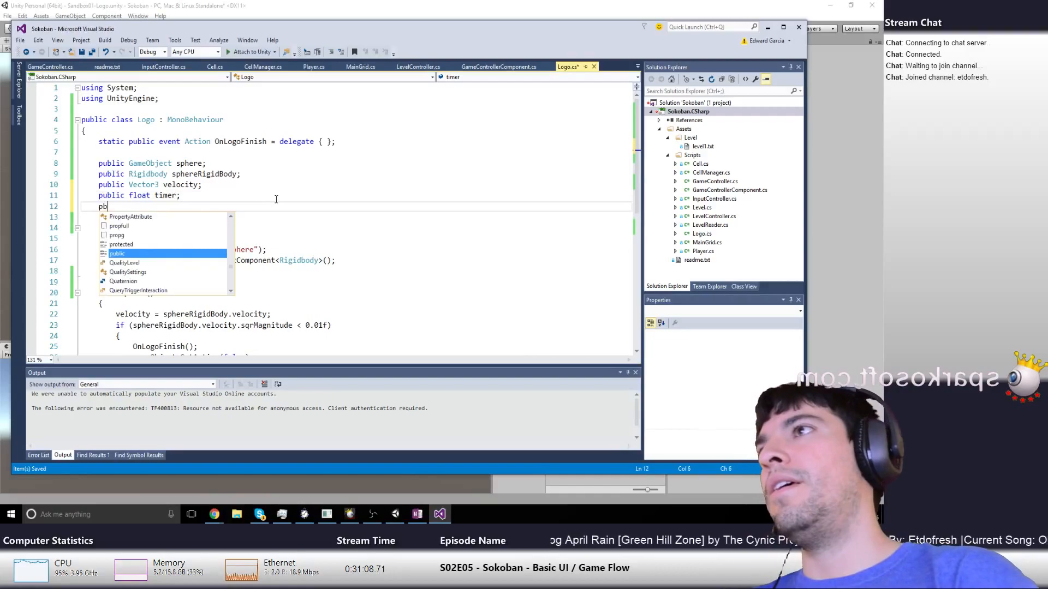
text(lic float )
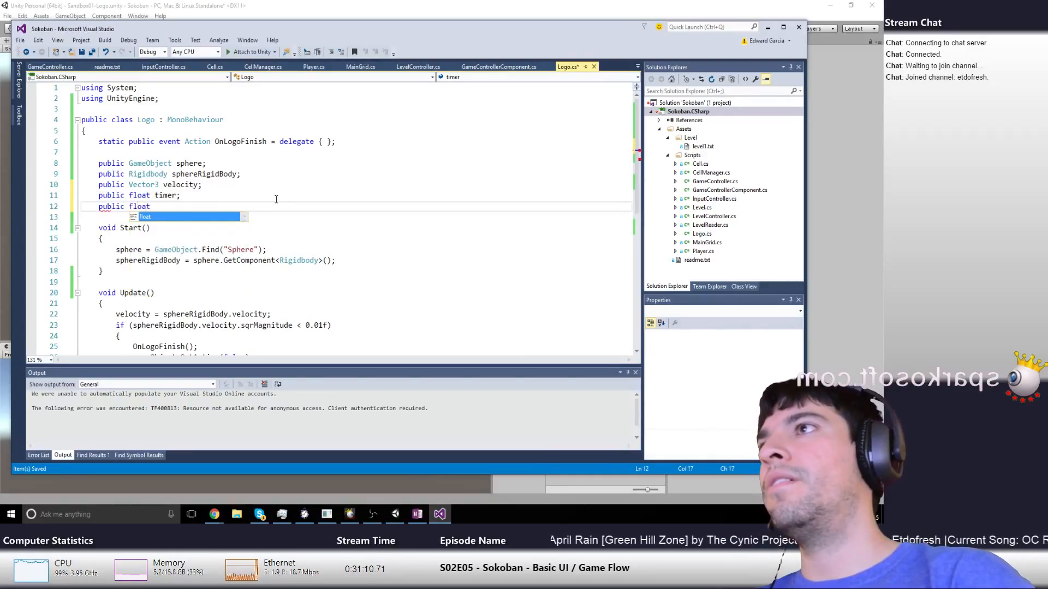
text(finish imer =)
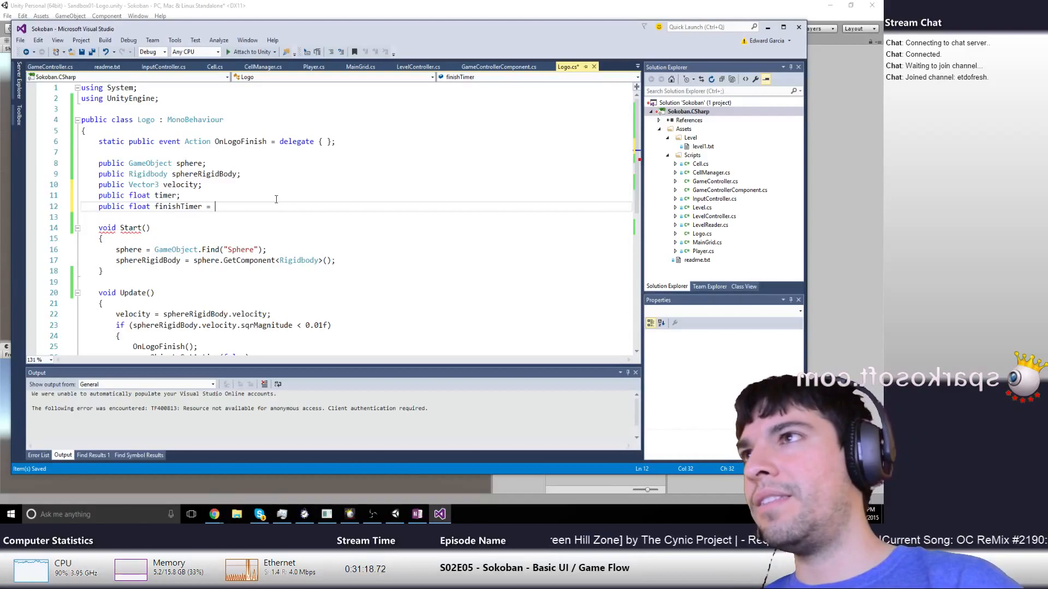
text(2)
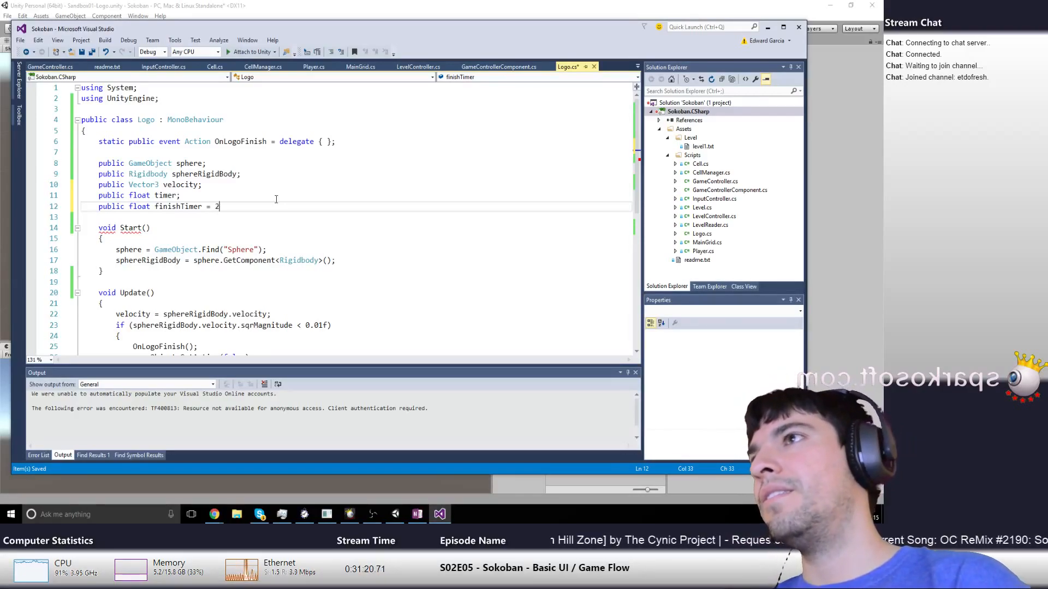
text(;)
key(ctrl+s)
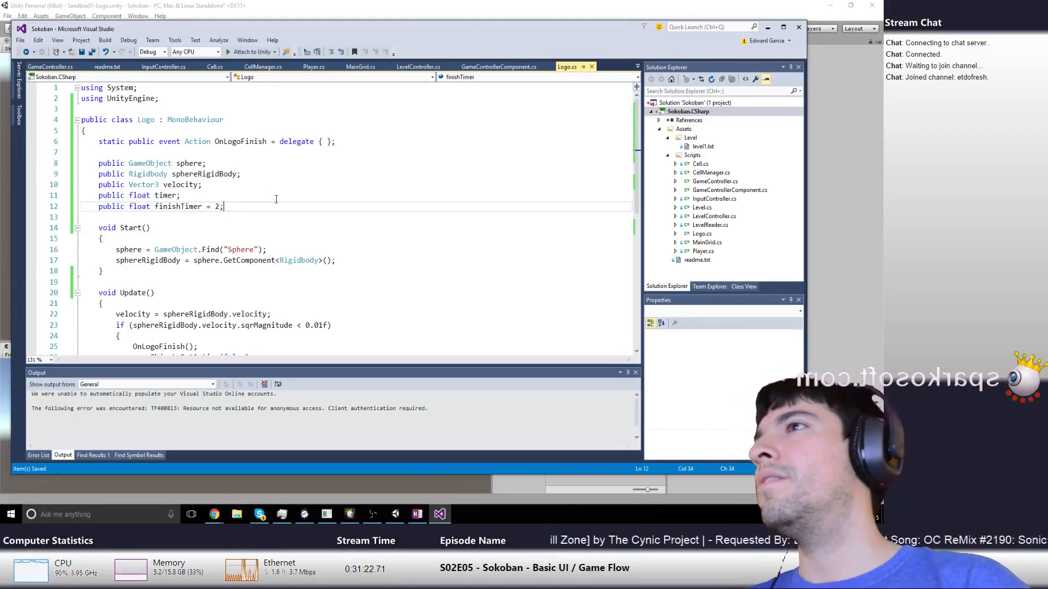
Initialize the timer field to 0 and save the script
key(Left)
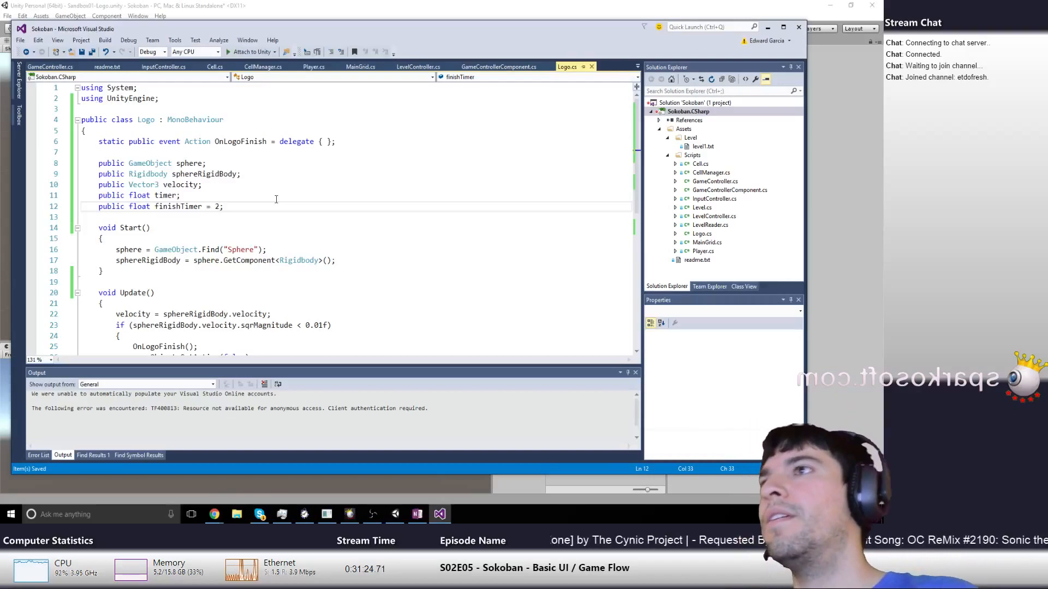
key(Up)
key(Left)
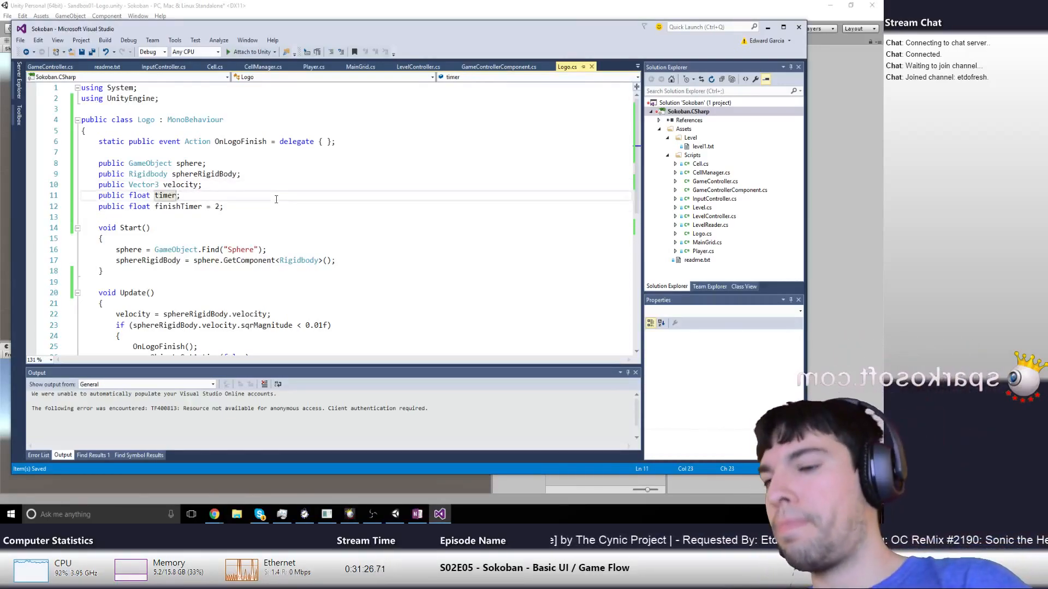
text(= 0)
key(ctrl+s)
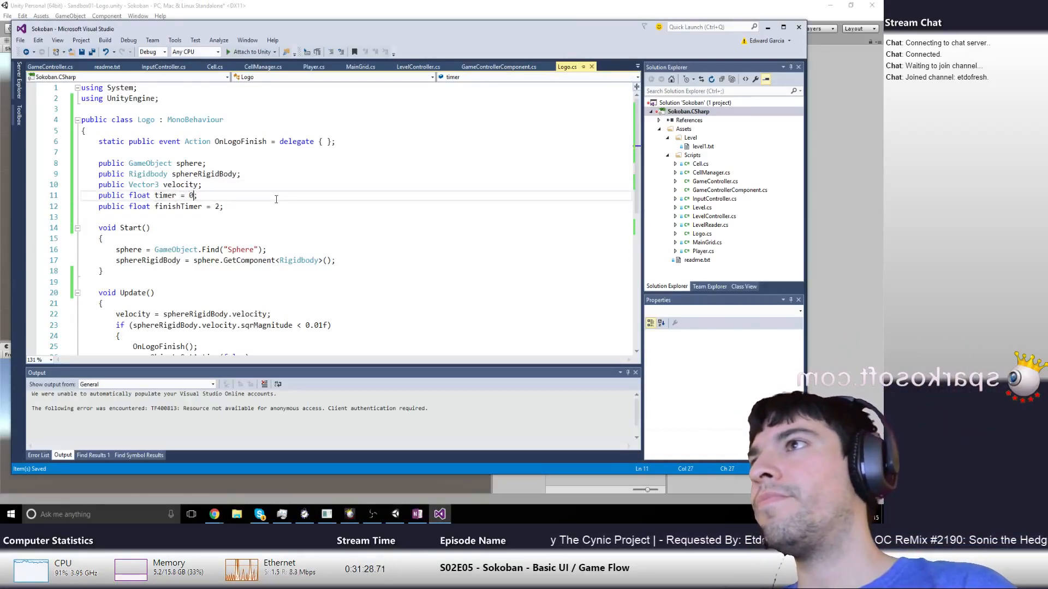
Begin a new if statement below the sphere velocity check's block in the Update method
key(Down)
key(Down)
key(Down)
key(Down)
key(Down)
key(Down)
key(Down)
key(Down)
key(Down)
key(Down)
key(Down)
key(Down)
key(Down)
key(Down)
key(Down)
key(Down)
key(Down)
key(Down)
key(Down)
key(Up)
key(Up)
key(Up)
key(Up)
key(Up)
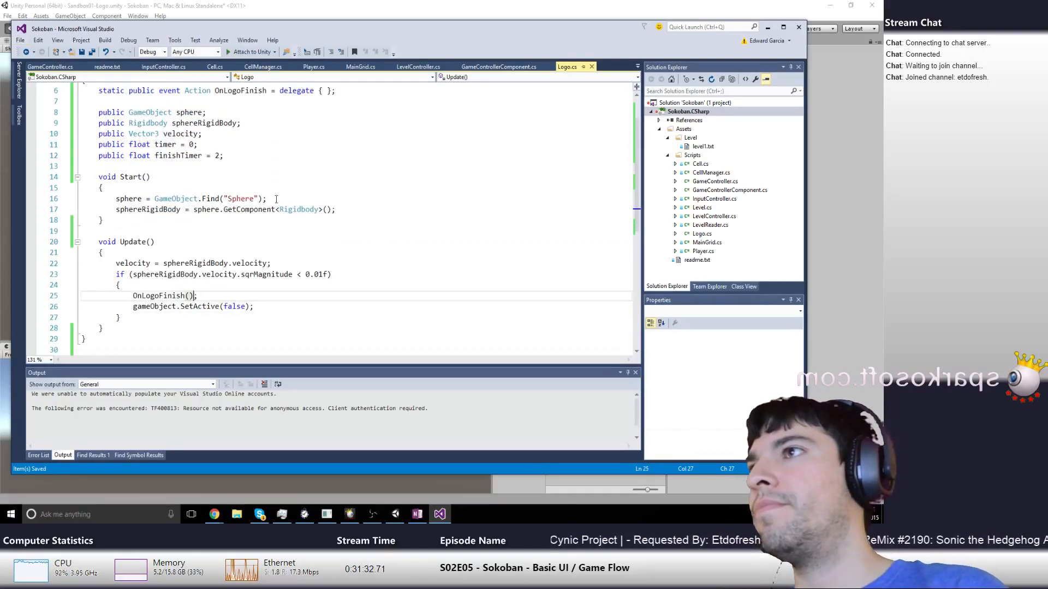
key(Down)
key(Down)
key(Return)
text(if ()
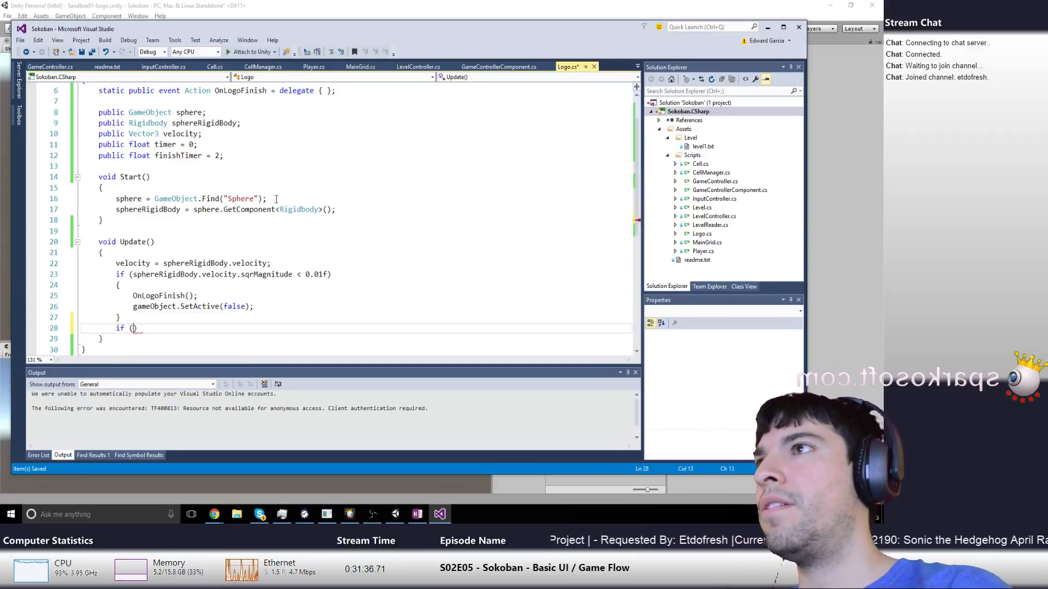
text(timer)
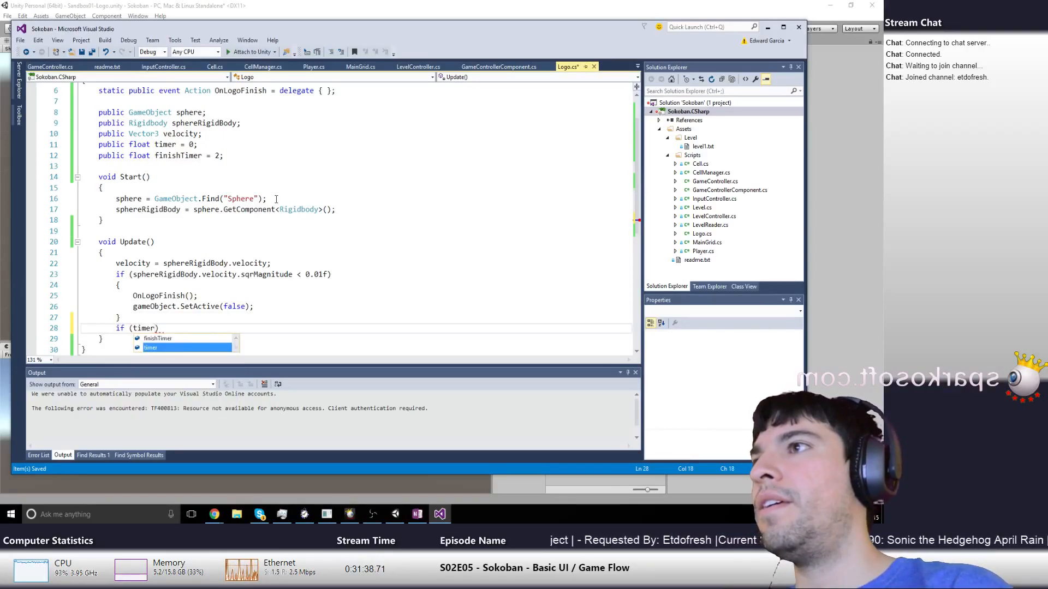
key(BackSpace)
key(BackSpace)
key(BackSpace)
key(BackSpace)
text(imer)
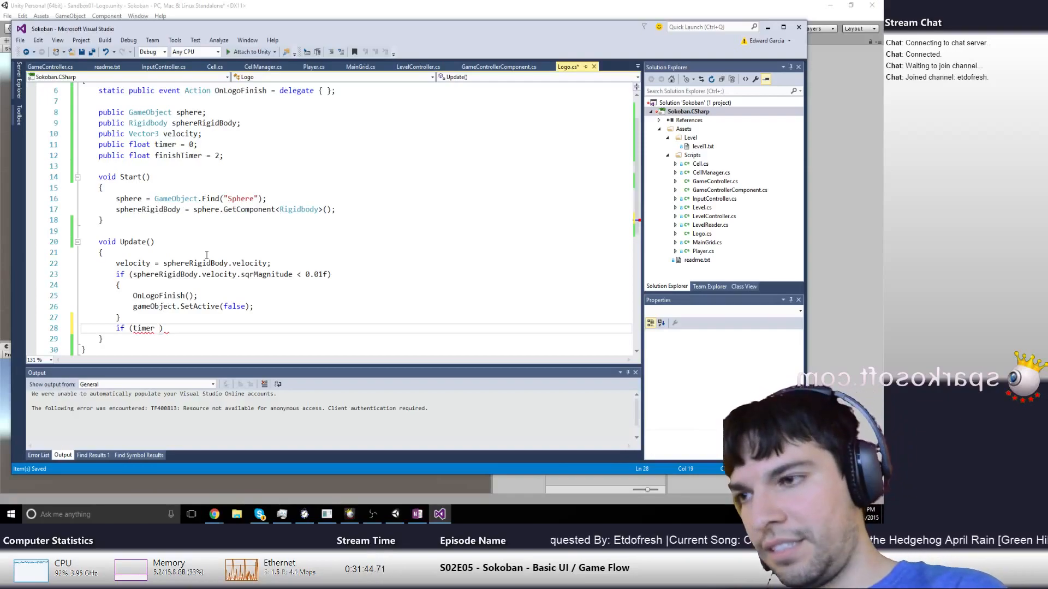
key(BackSpace)
text(sph)
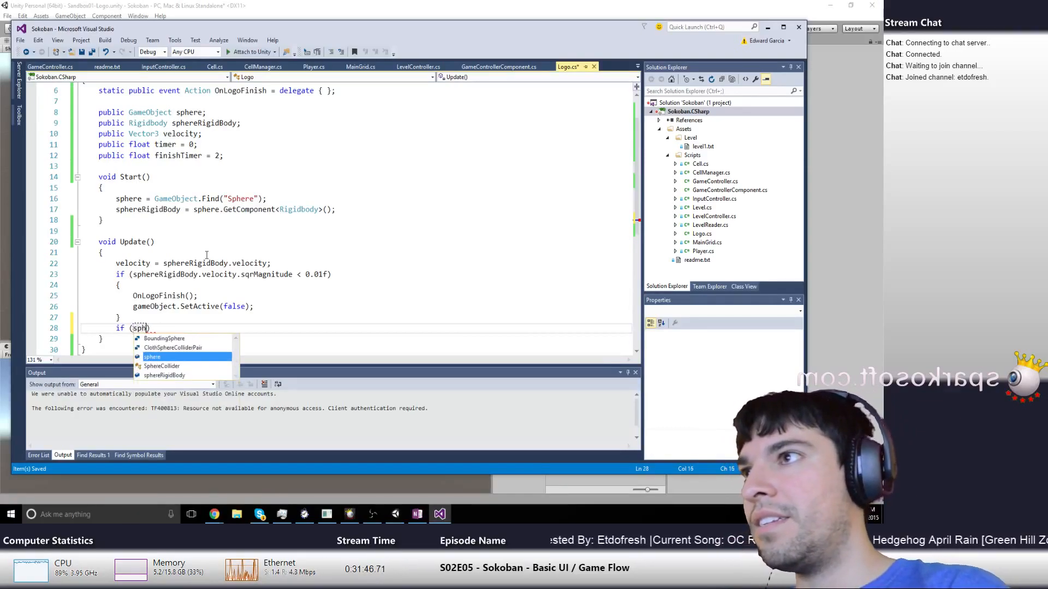
key(Down)
key(Down)
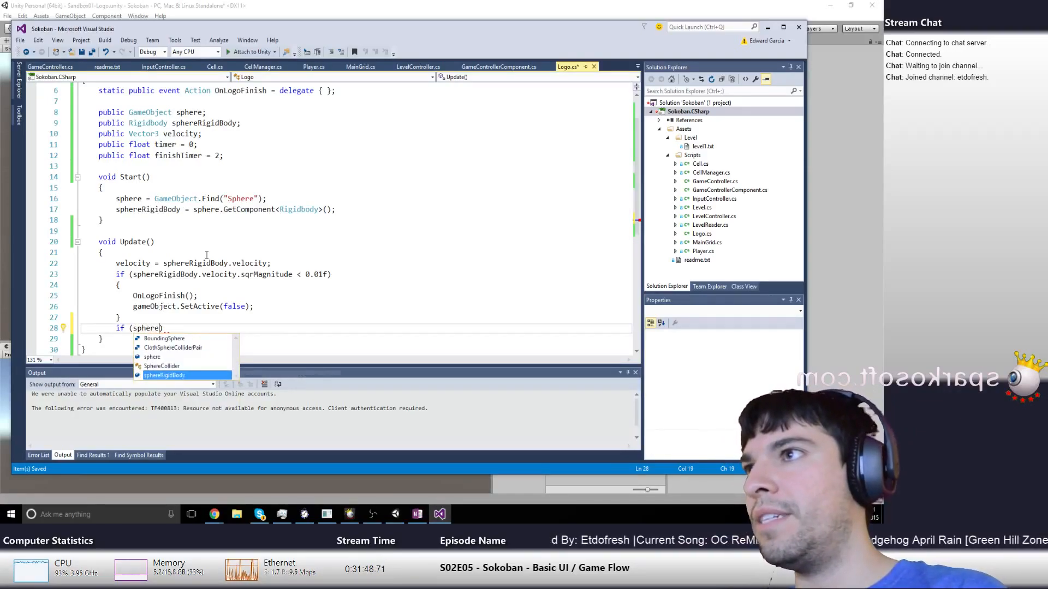
key(Tab)
key(BackSpace)
key(BackSpace)
key(BackSpace)
key(BackSpace)
key(BackSpace)
key(BackSpace)
key(BackSpace)
key(BackSpace)
key(BackSpace)
key(BackSpace)
key(BackSpace)
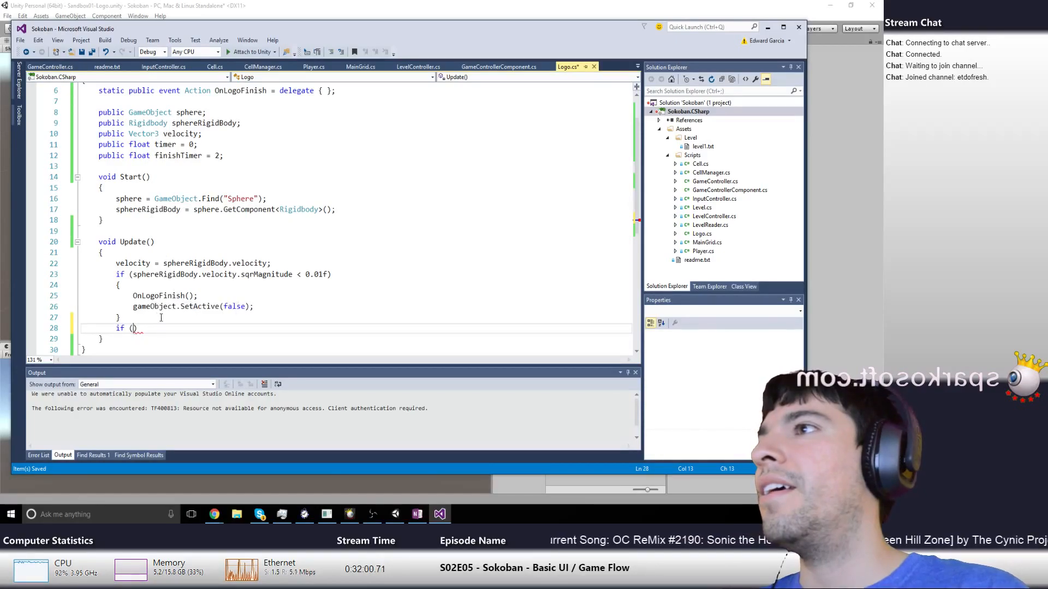
key(ctrl+space)
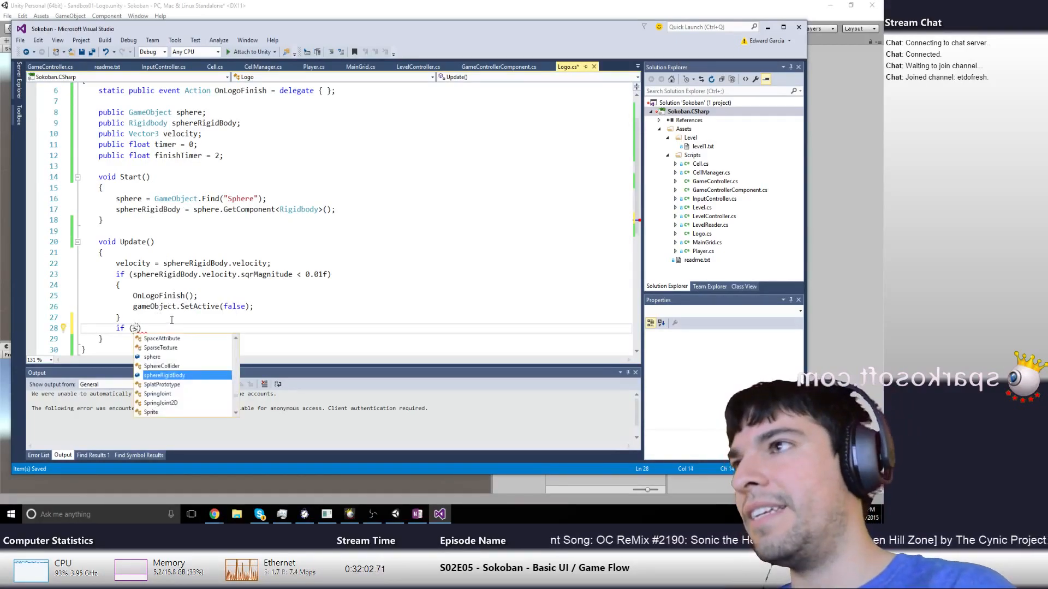
text(finishTimer)
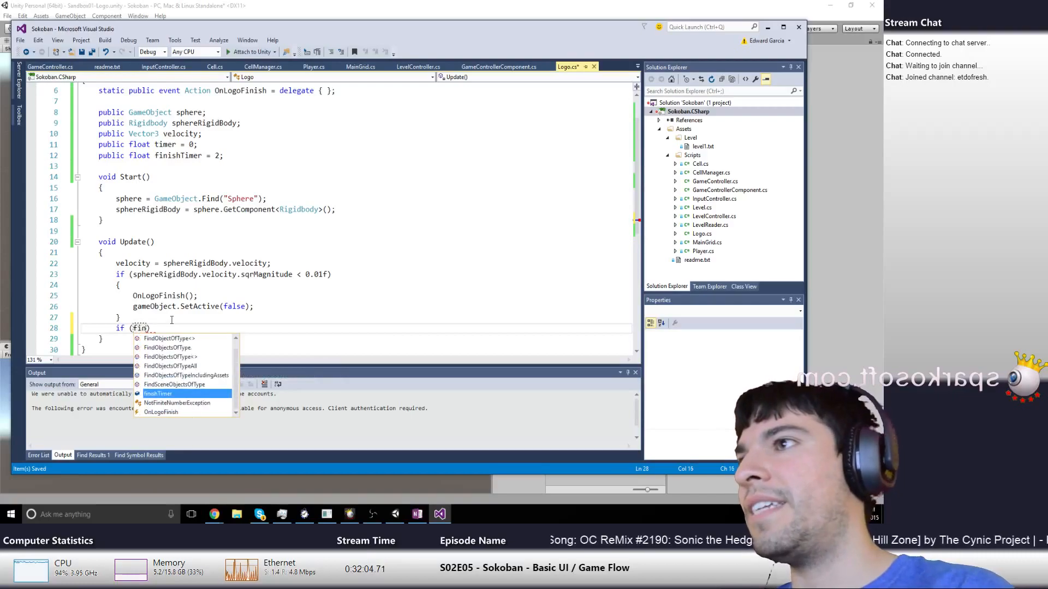
text( <)
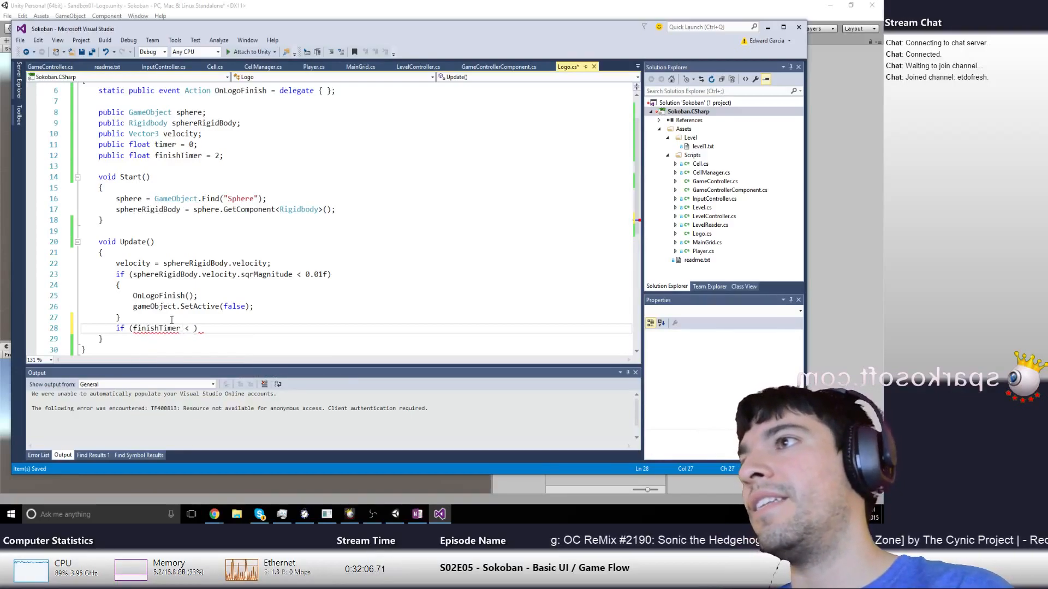
key(BackSpace)
key(BackSpace)
key(BackSpace)
key(BackSpace)
key(BackSpace)
key(BackSpace)
key(BackSpace)
key(BackSpace)
key(BackSpace)
key(BackSpace)
key(BackSpace)
key(BackSpace)
key(BackSpace)
Enter timer < finishTimer as the condition of the new if statement in Update
text(timer)
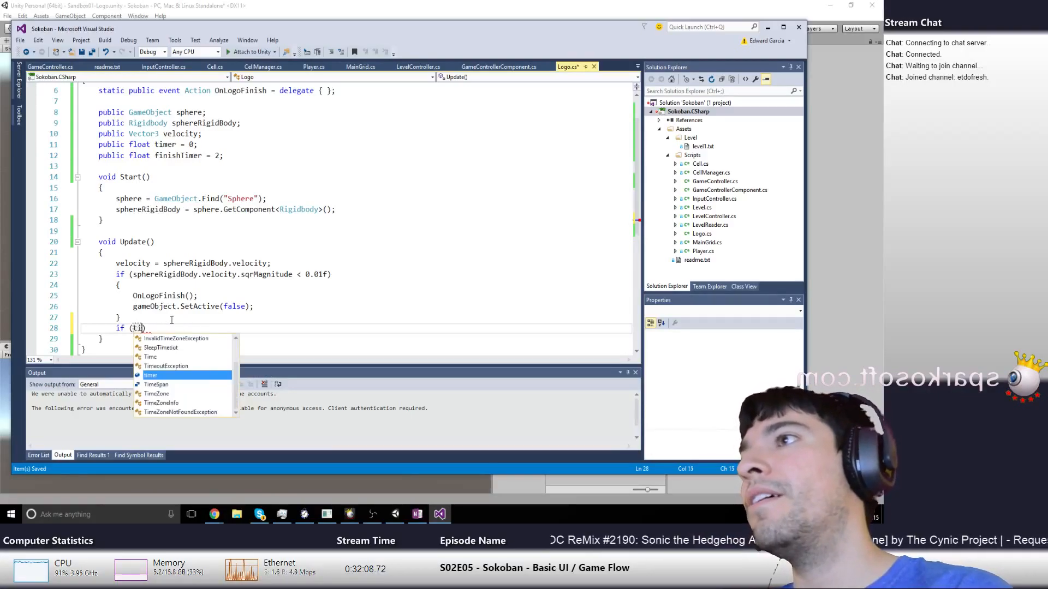
text( < finishTimer)
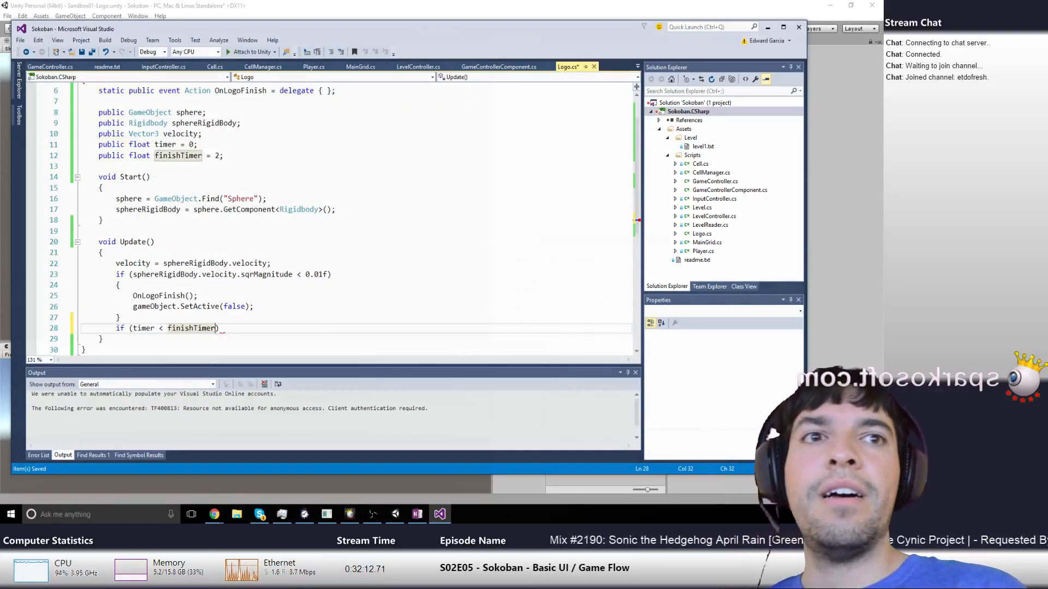
key(alt+Tab)
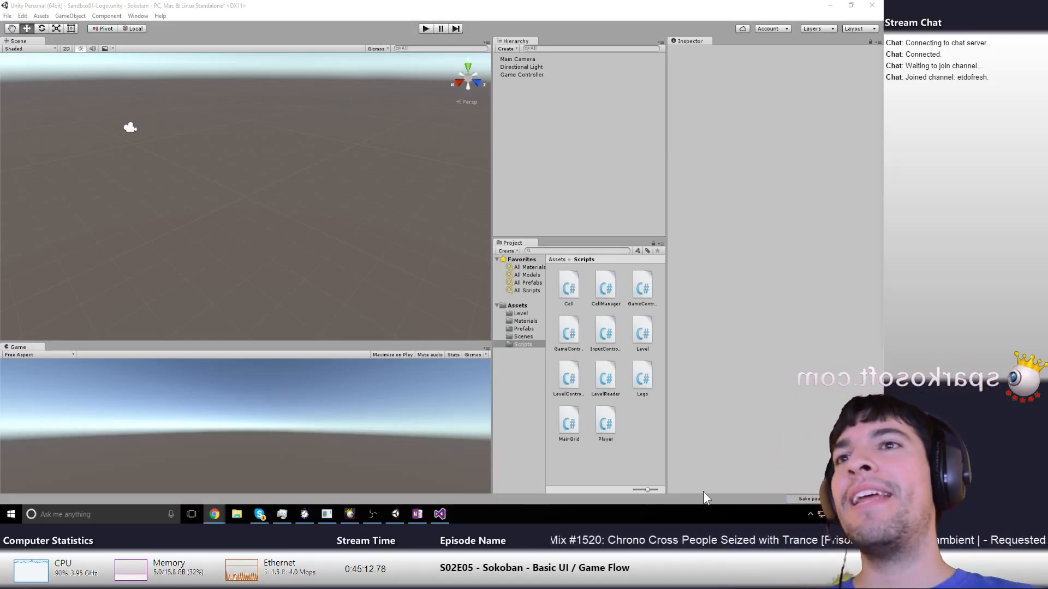
click(441, 513)
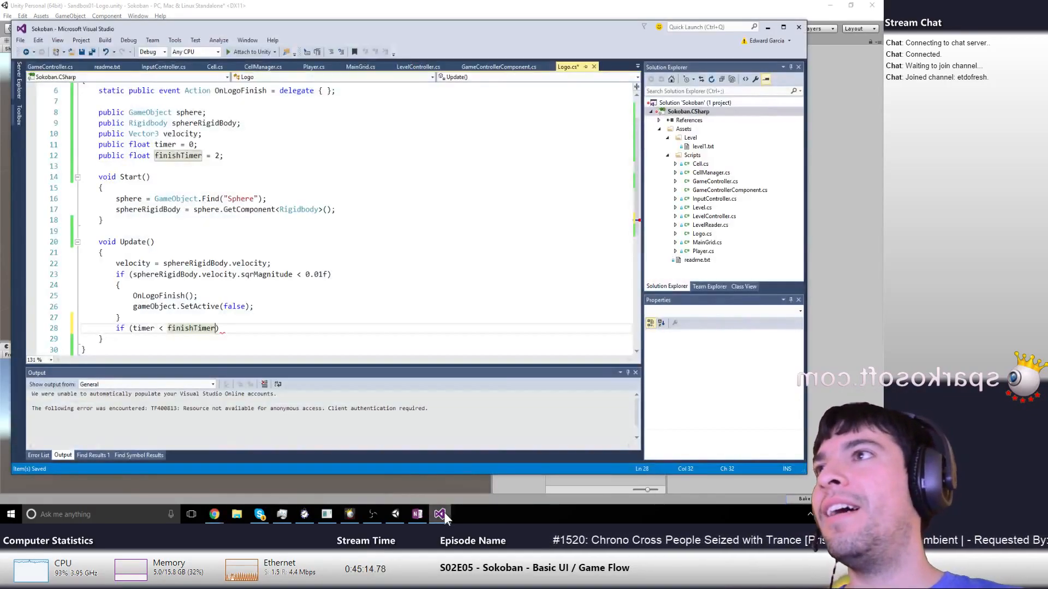
Move OnLogoFinish(); and gameObject.SetActive(false); out of the velocity check into a braced block under the timer condition
click(242, 326)
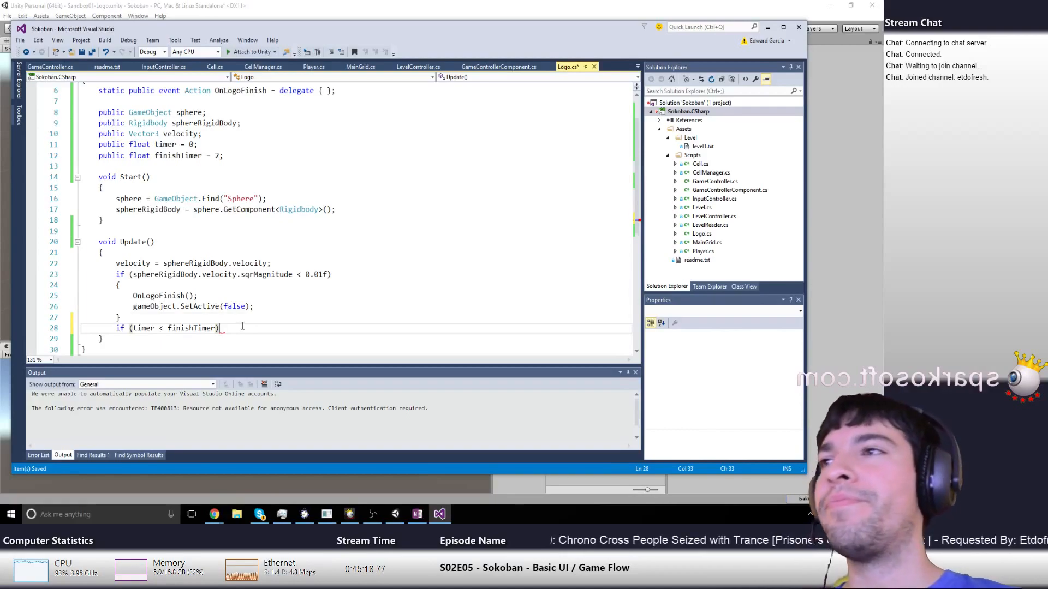
key(Home)
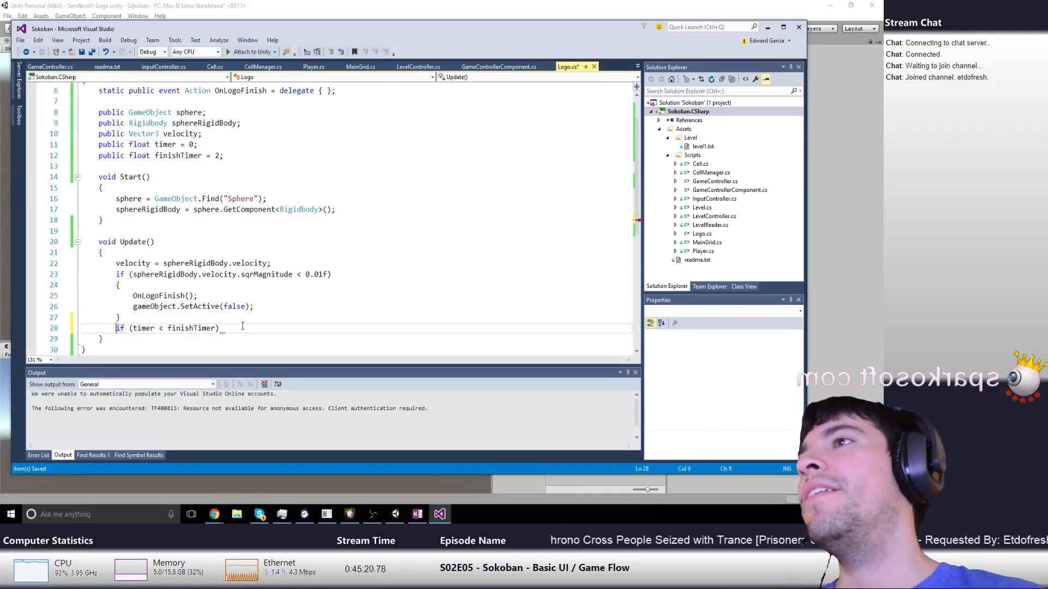
key(Up)
key(Up)
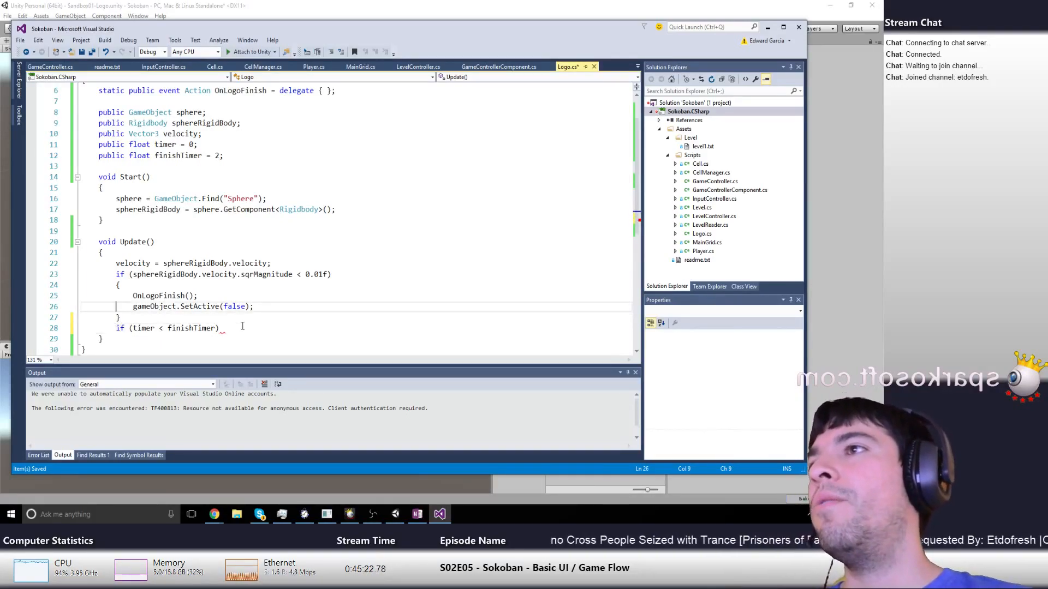
key(End)
key(shift+Up)
key(shift+Home)
key(ctrl+c)
key(Delete)
key(Down)
key(Down)
key(End)
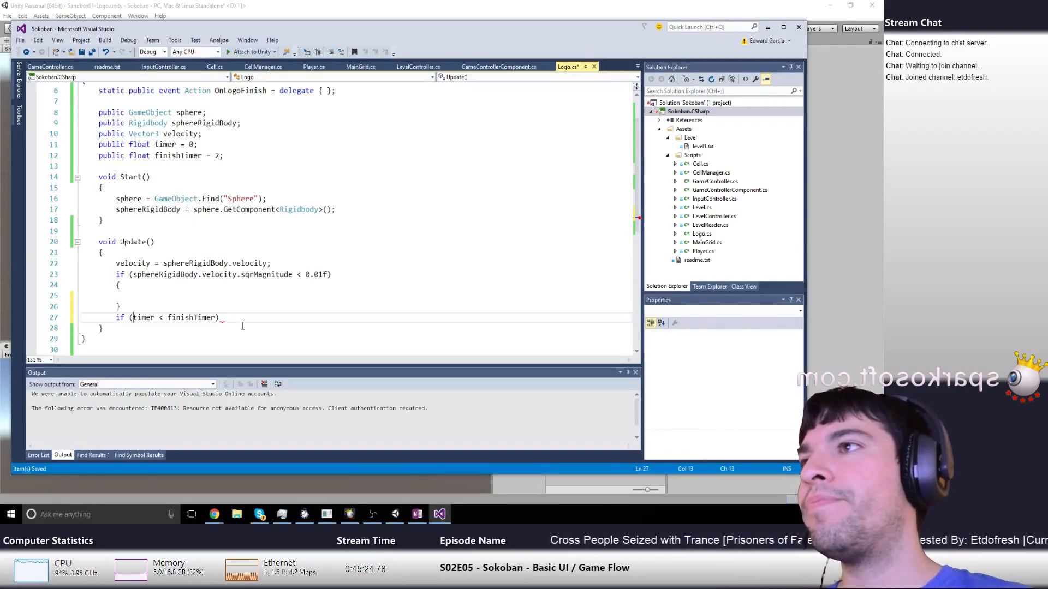
key(Return)
text({)
key(Return)
key(ctrl+v)
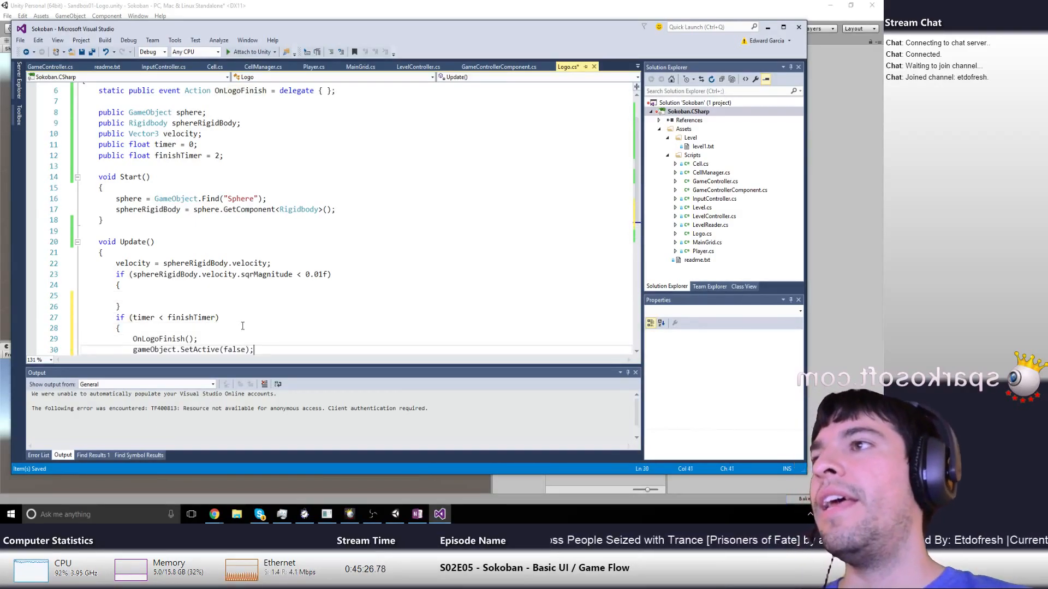
Change the comparison in the timer condition to timer >= finishTimer
key(Down)
key(Up)
key(Up)
key(Up)
key(Up)
key(Left)
key(Left)
key(Left)
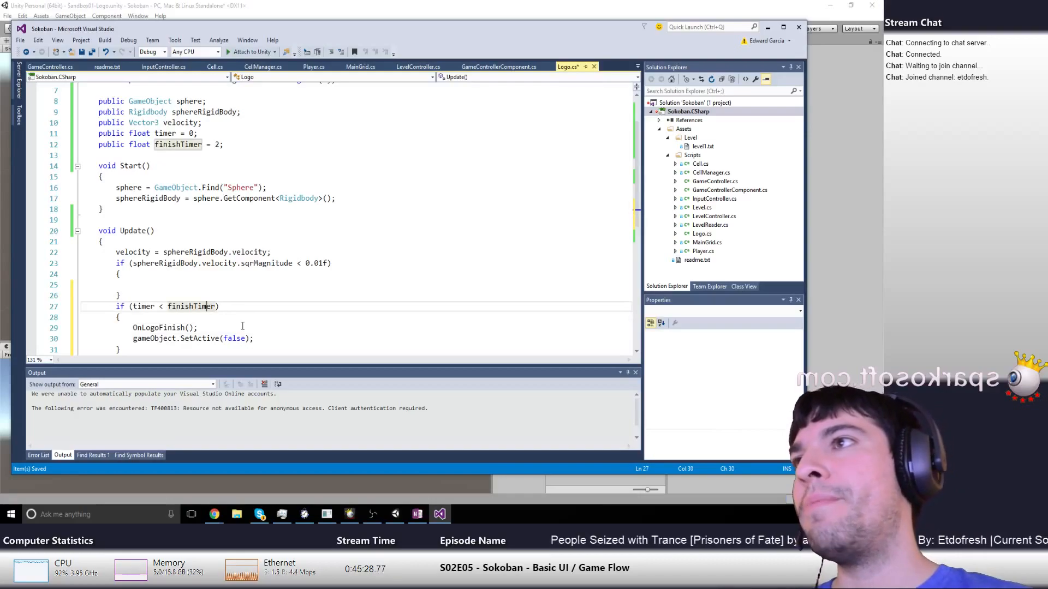
key(Left)
key(Left)
key(BackSpace)
text(>)
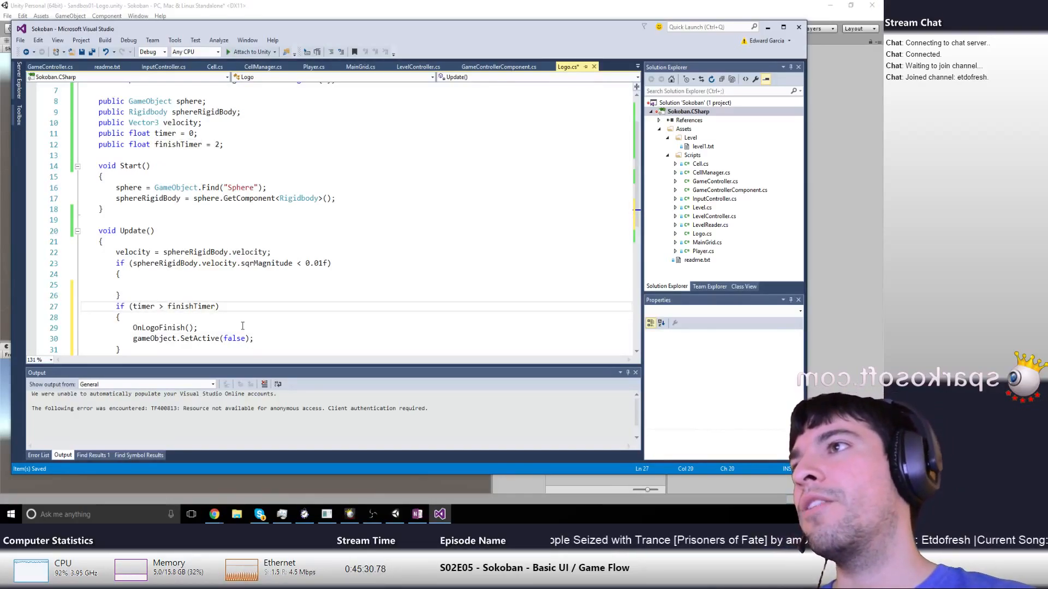
text(=)
Delete the empty braced block under the sphere velocity check in Update
key(Up)
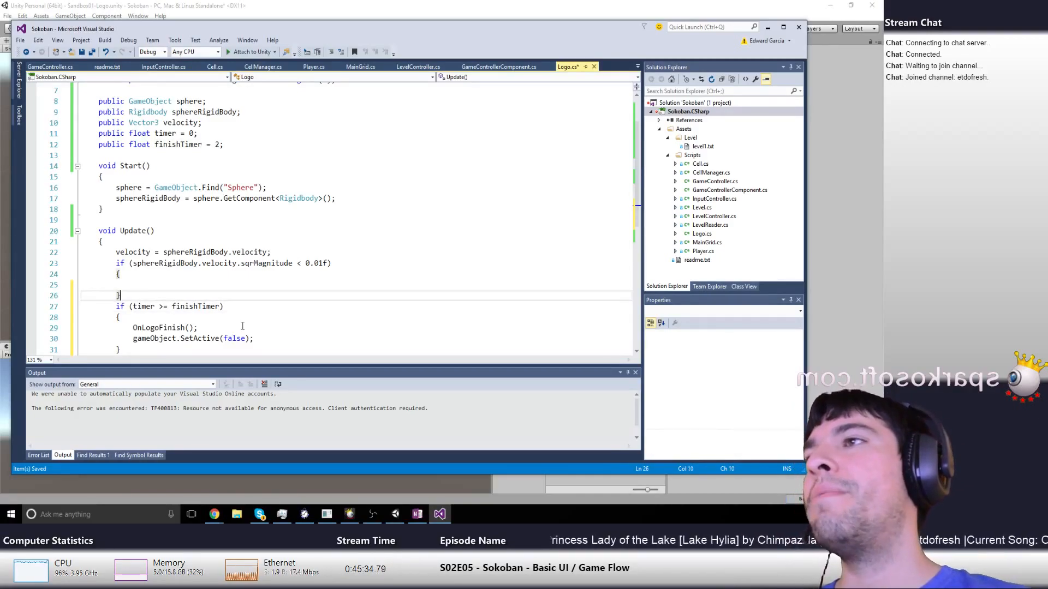
key(Down)
key(Down)
key(Down)
key(End)
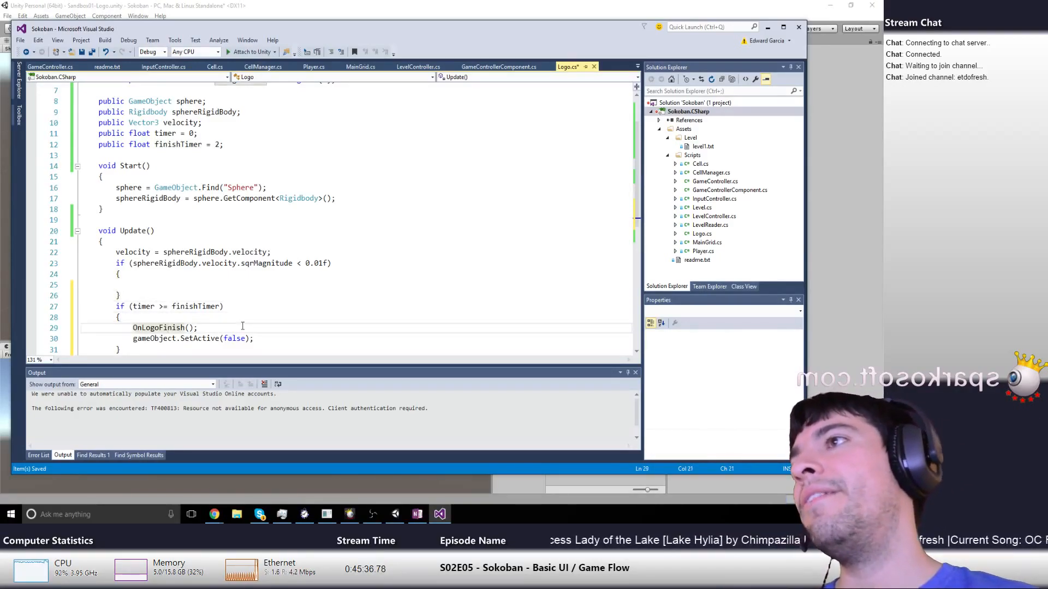
key(Down)
key(Down)
key(Up)
key(Up)
key(Up)
key(Up)
key(Up)
key(Up)
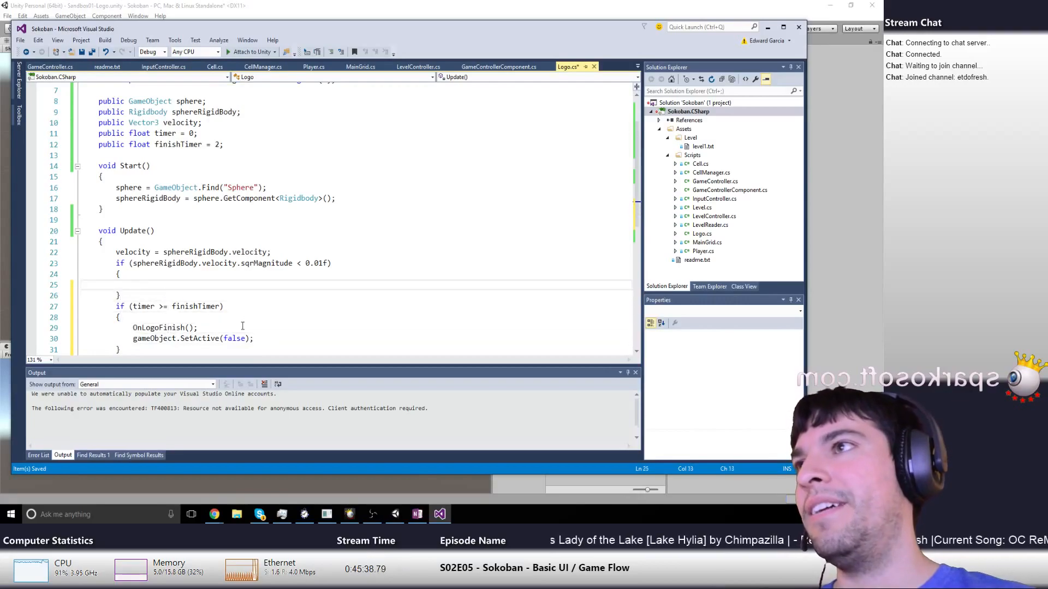
key(Down)
key(shift+Up)
key(shift+Up)
key(Delete)
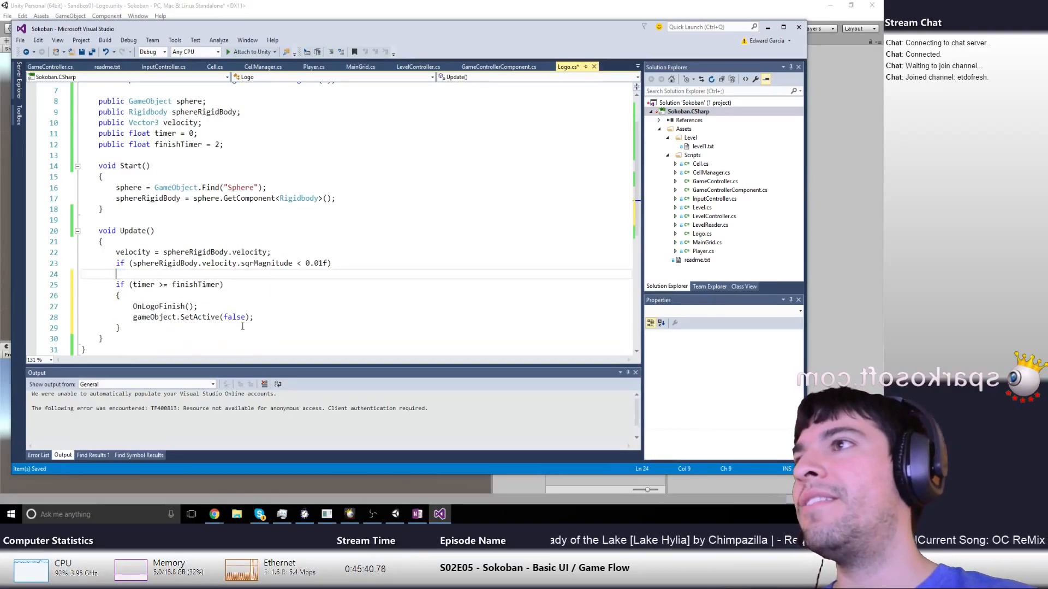
Add timer += Time.deltaTime; as the velocity check's single statement, followed by a blank line, and save the script
key(Return)
key(Up)
key(Tab)
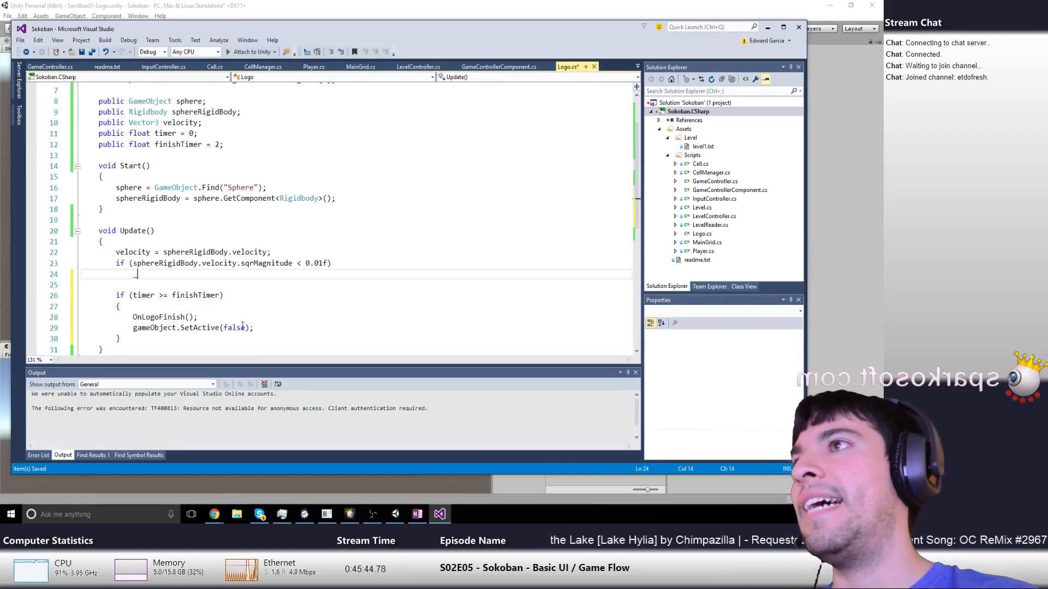
text(t)
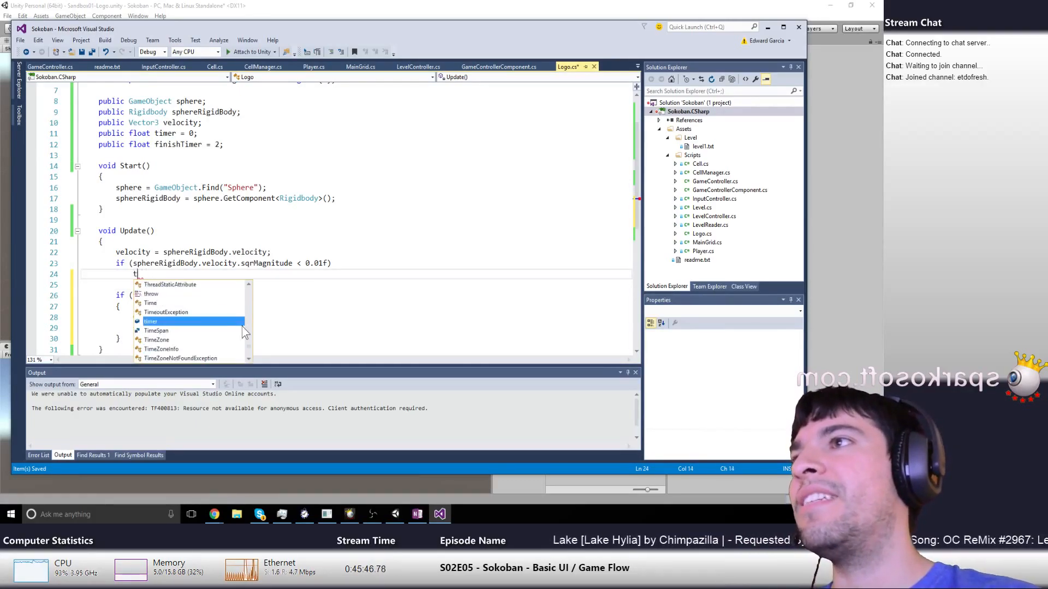
text(imer =)
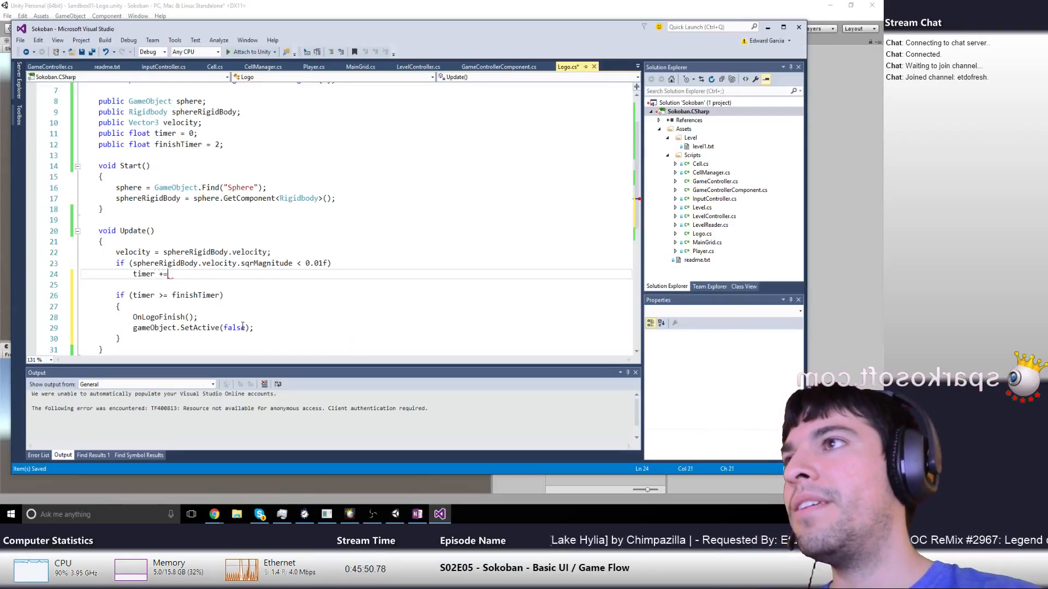
text(= Time.del)
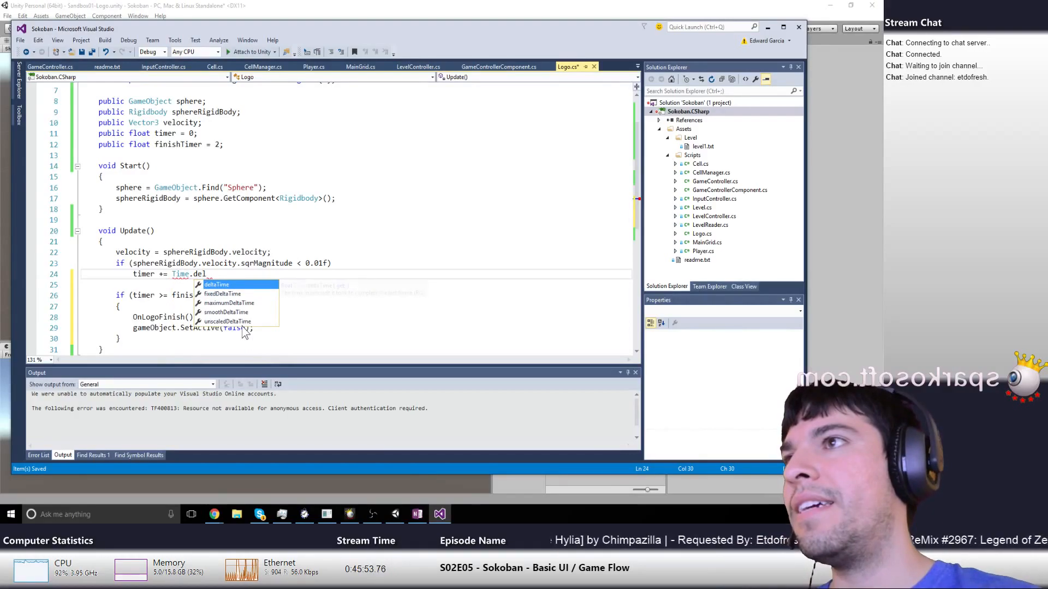
key(Tab)
text(.)
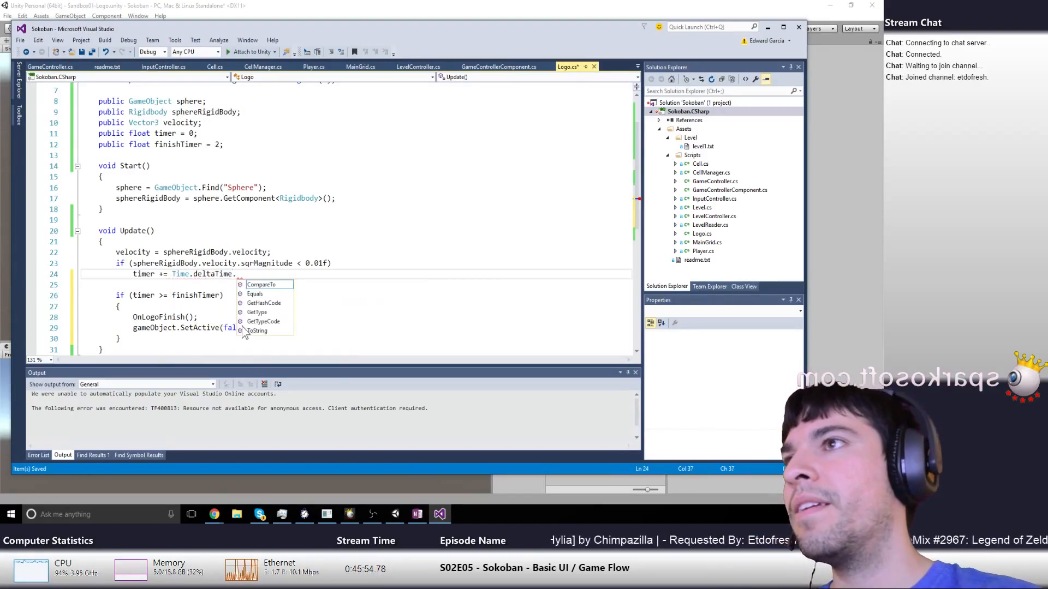
key(BackSpace)
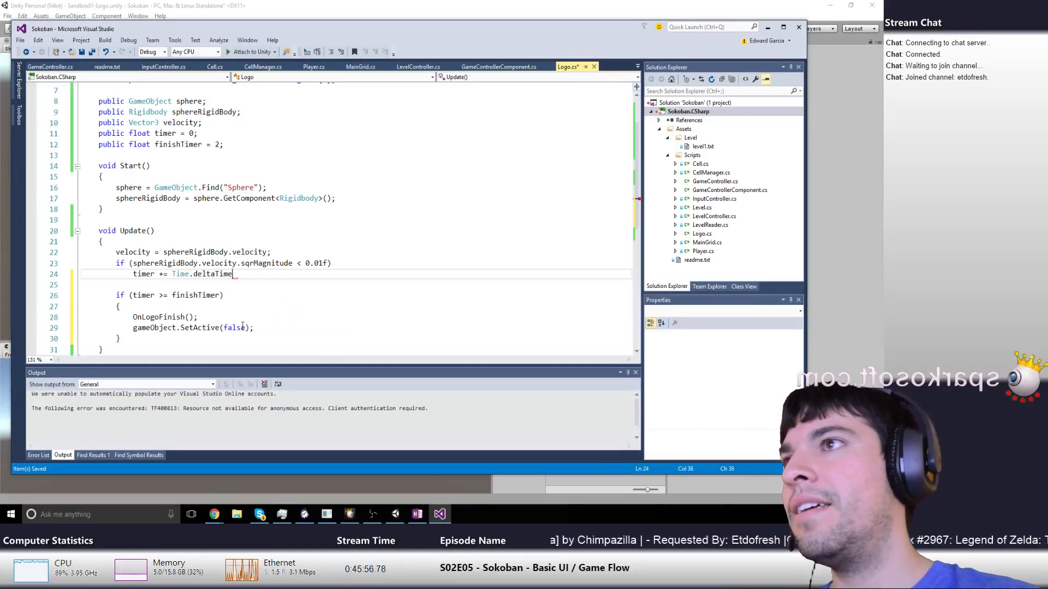
text(;)
key(ctrl+s)
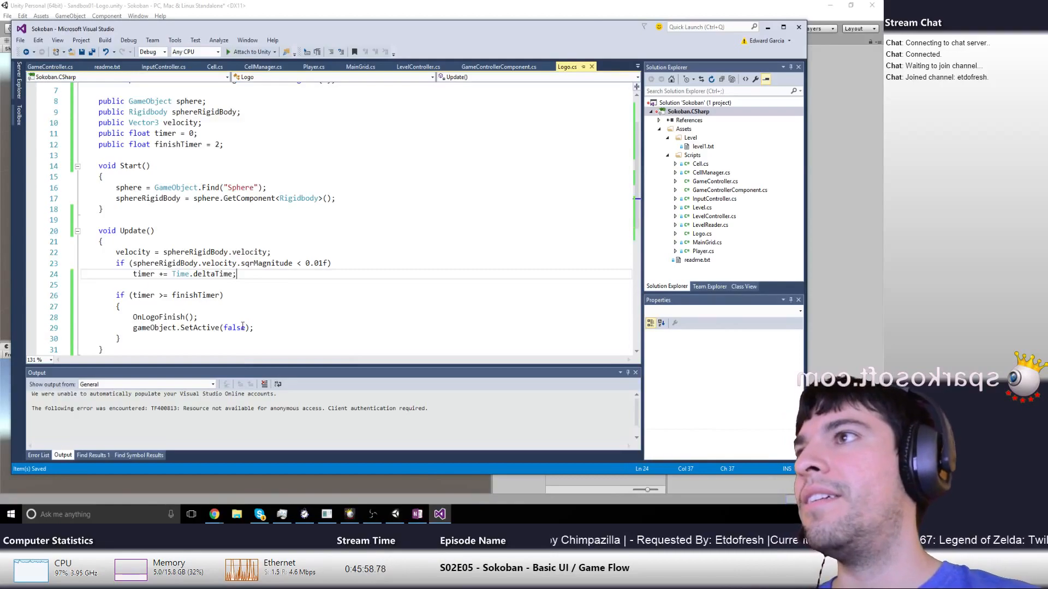
Rename the timer field to _timer across all its references in the Logo script
key(Home)
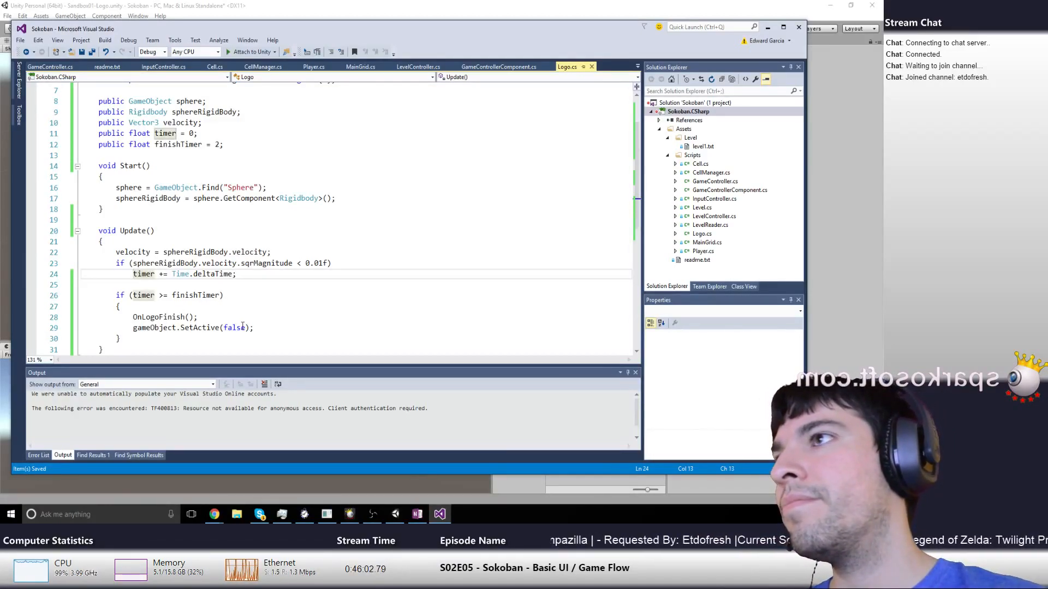
key(Right)
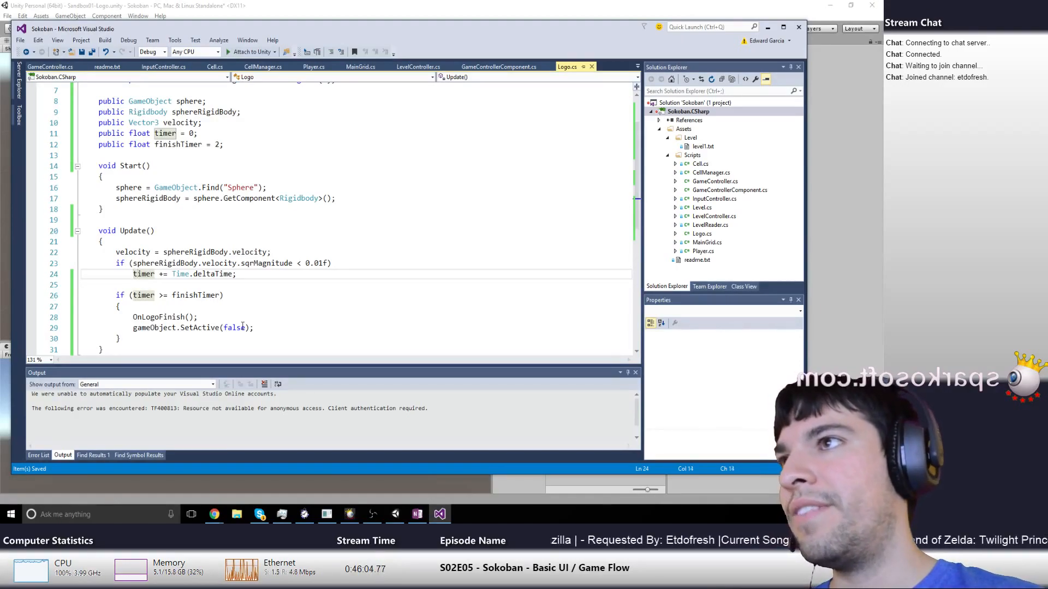
key(Left)
key(ctrl+r)
key(ctrl+r)
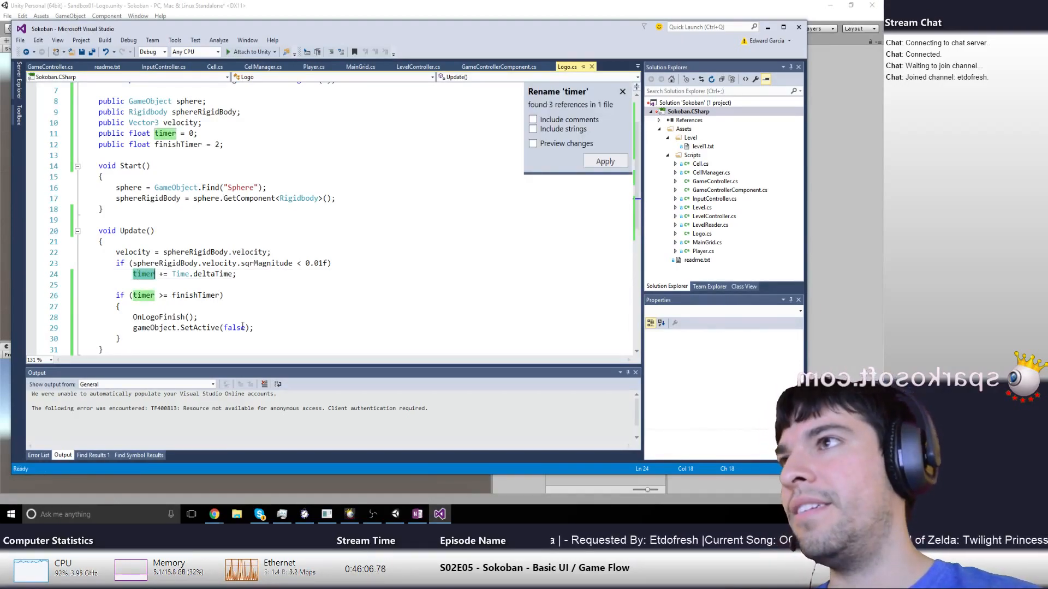
text(_)
key(Return)
Rename the finishTimer field to _finishTimer across all its references and save the script
key(Down)
key(Down)
key(ctrl+Right)
key(ctrl+Right)
key(ctrl+r)
key(ctrl+r)
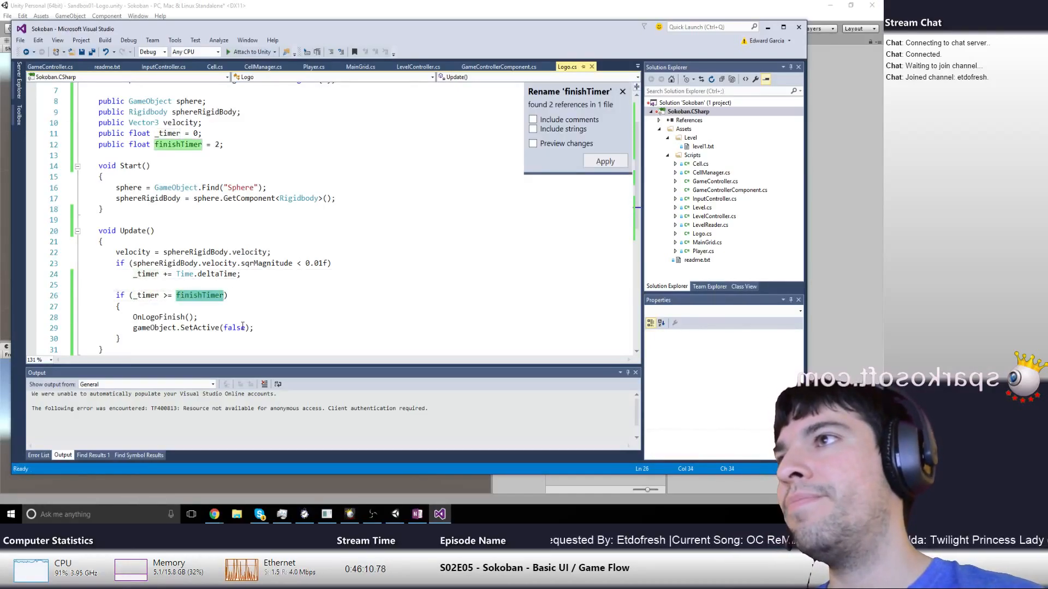
text(_)
key(Return)
key(ctrl+s)
Review the field declarations and the Start and Update methods of the Logo script
key(Up)
key(Up)
key(Up)
key(Up)
key(Up)
key(Up)
key(Up)
key(Up)
key(Up)
key(Up)
key(Up)
key(Up)
key(Up)
key(Up)
key(Up)
key(Up)
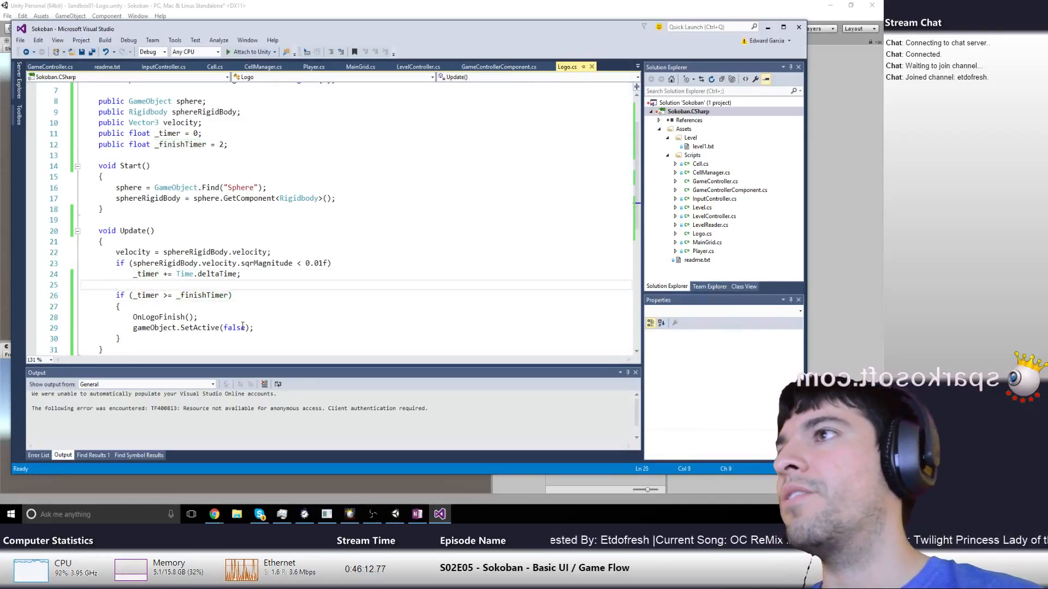
key(Down)
key(Down)
key(Down)
key(Down)
key(Down)
key(Down)
key(Down)
key(Down)
key(Down)
key(Down)
key(Down)
key(Down)
key(Down)
key(Down)
key(Down)
key(Down)
key(Down)
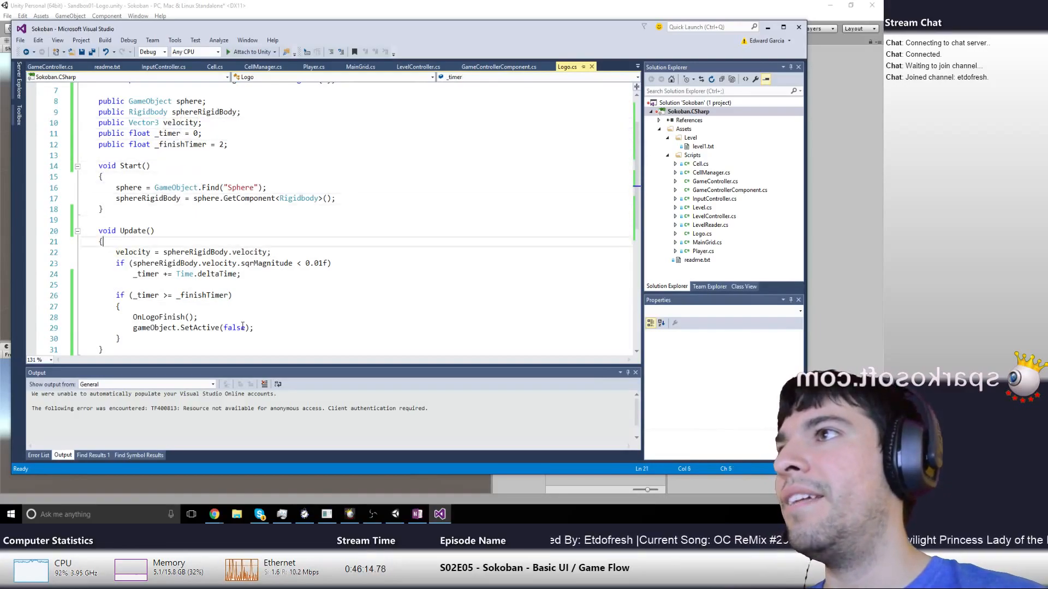
key(Up)
key(Up)
key(Up)
key(Up)
key(Up)
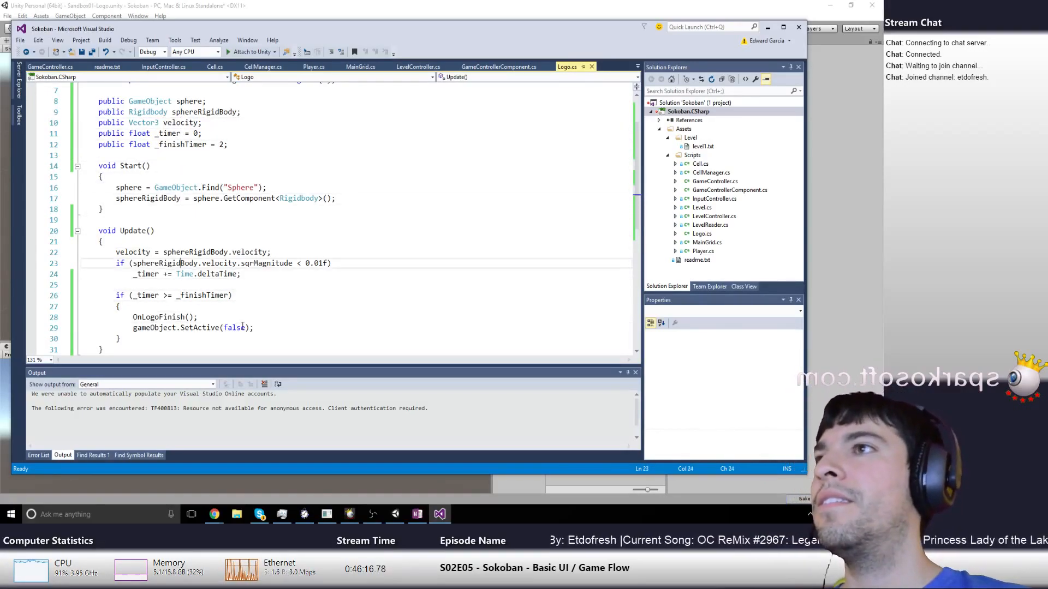
Delete the velocity = sphereRigidBody.velocity; line from the Update method
key(Right)
key(Right)
key(Right)
key(Right)
key(Right)
key(Right)
key(Right)
key(Right)
key(Right)
key(Right)
key(Right)
key(Right)
key(Right)
key(Right)
key(Up)
key(shift+Down)
key(shift+End)
key(Delete)
Save the script and delete the public Vector3 velocity; field declaration
key(Up)
key(Up)
key(Up)
key(Up)
key(Up)
key(Up)
key(Up)
key(Up)
key(Up)
key(Up)
key(Up)
key(ctrl+s)
key(End)
key(shift+Home)
key(shift+Home)
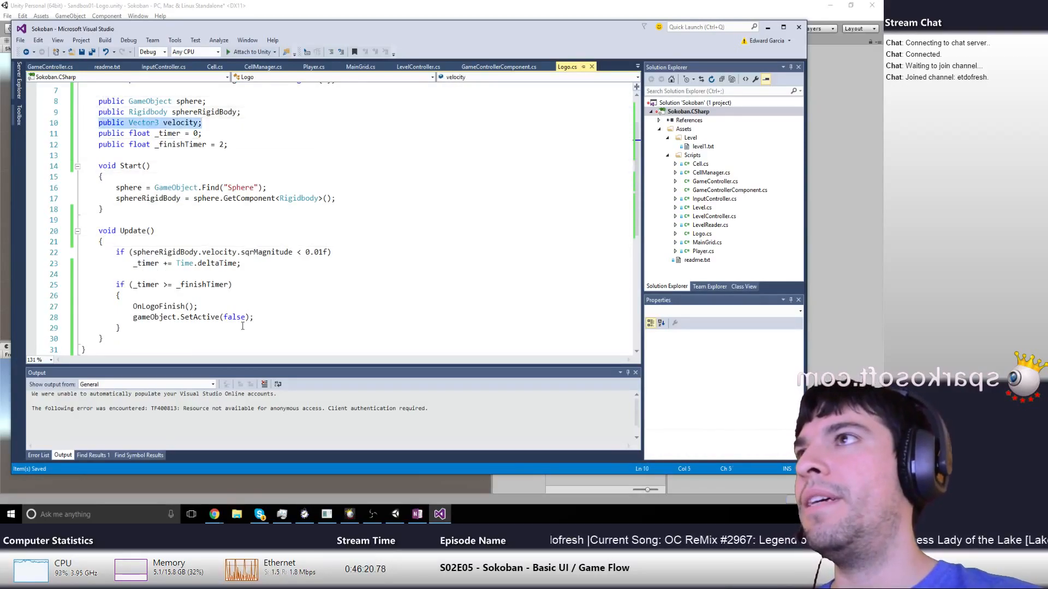
key(BackSpace)
key(BackSpace)
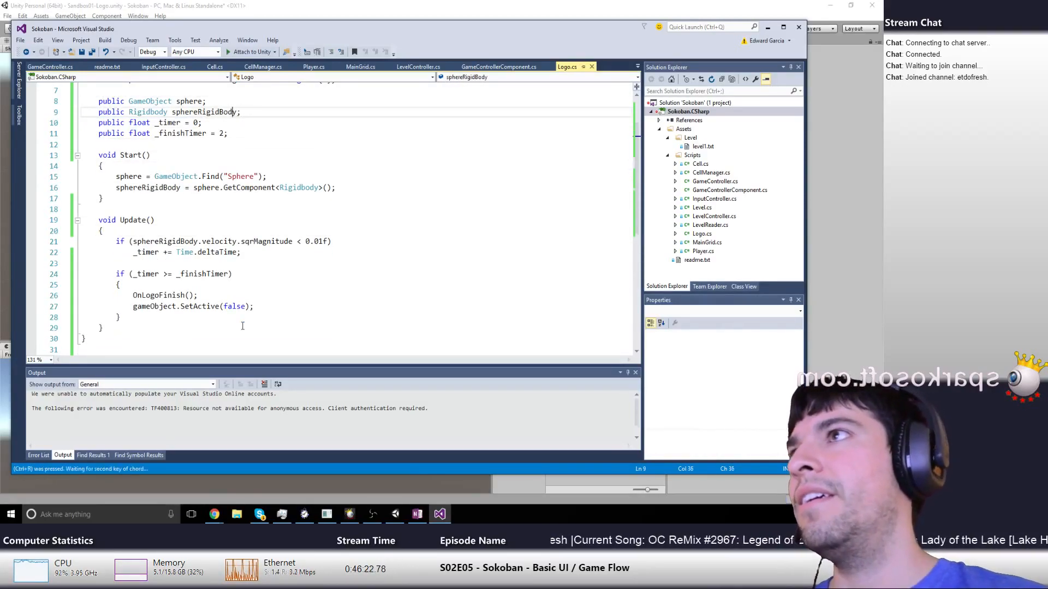
Rename the sphereRigidBody field to _sphereRigidBody across all its references
key(ctrl+r)
key(ctrl+r)
text(_)
key(Return)
Rename the sphere field to _sphere across all its references and save the script
key(Up)
key(ctrl+r)
key(ctrl+r)
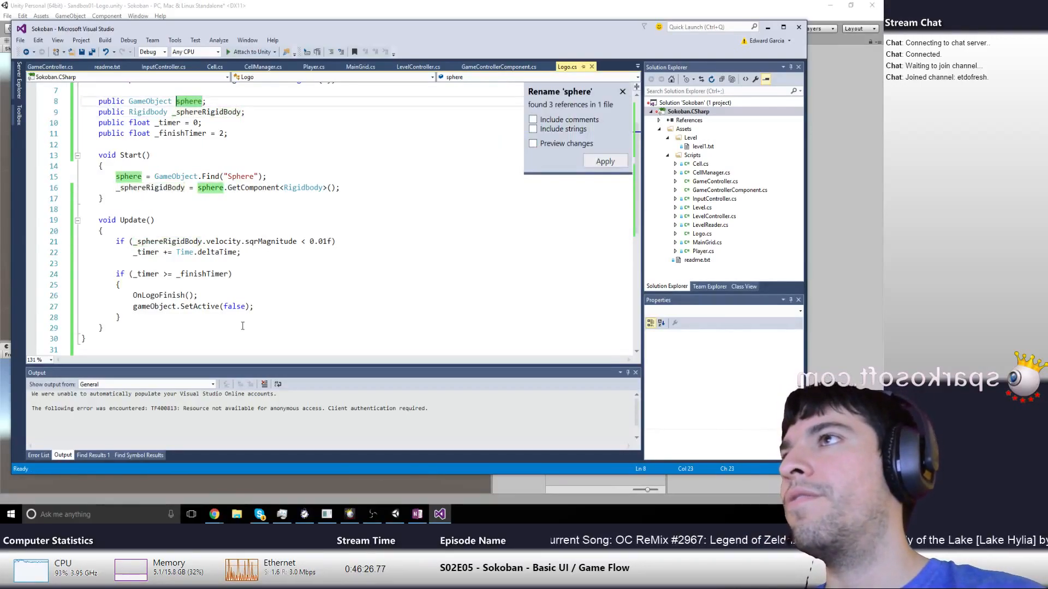
text(_)
key(Return)
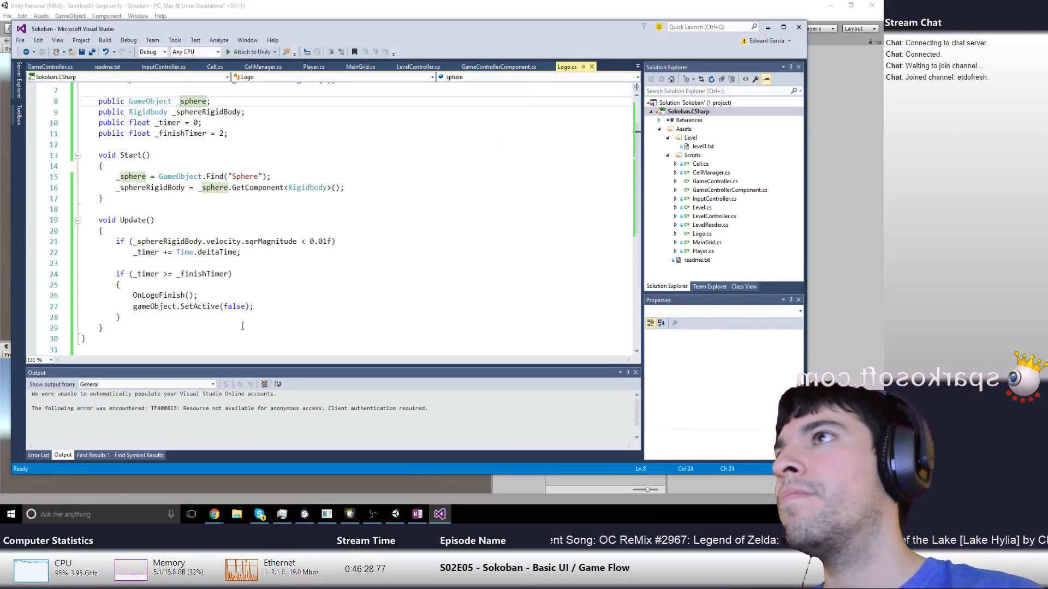
key(Down)
key(Down)
key(Down)
key(Down)
key(Down)
key(Down)
key(Down)
key(Down)
key(Down)
key(Down)
key(Down)
key(Down)
key(Down)
key(Down)
key(Down)
key(Down)
key(Down)
key(Down)
key(Down)
key(Down)
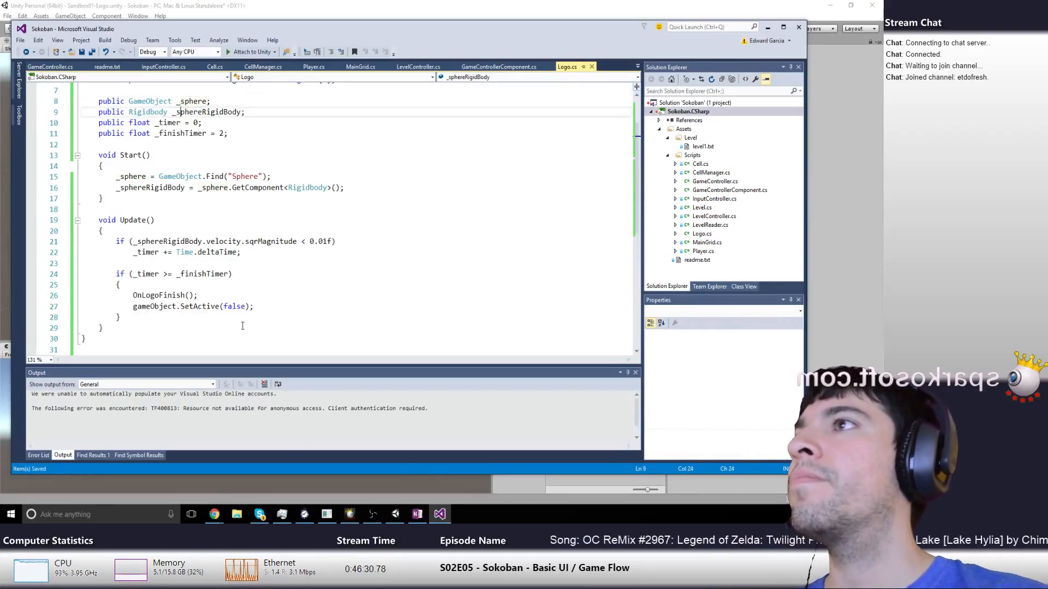
key(ctrl+s)
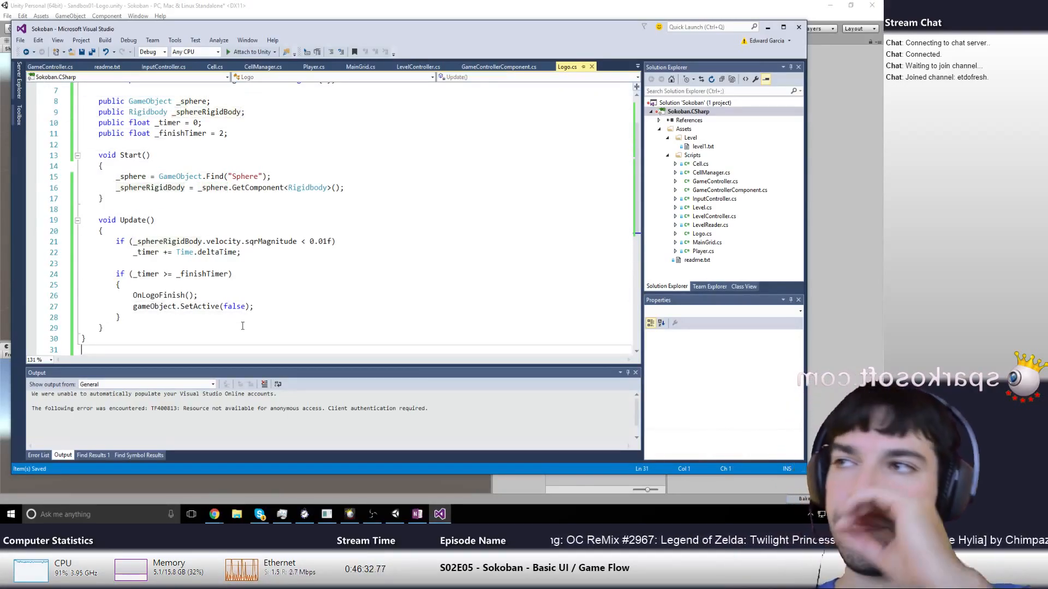
Switch to Unity and play-test the scene several times to check the logo sequence, stopping play mode after each run
key(alt+Tab)
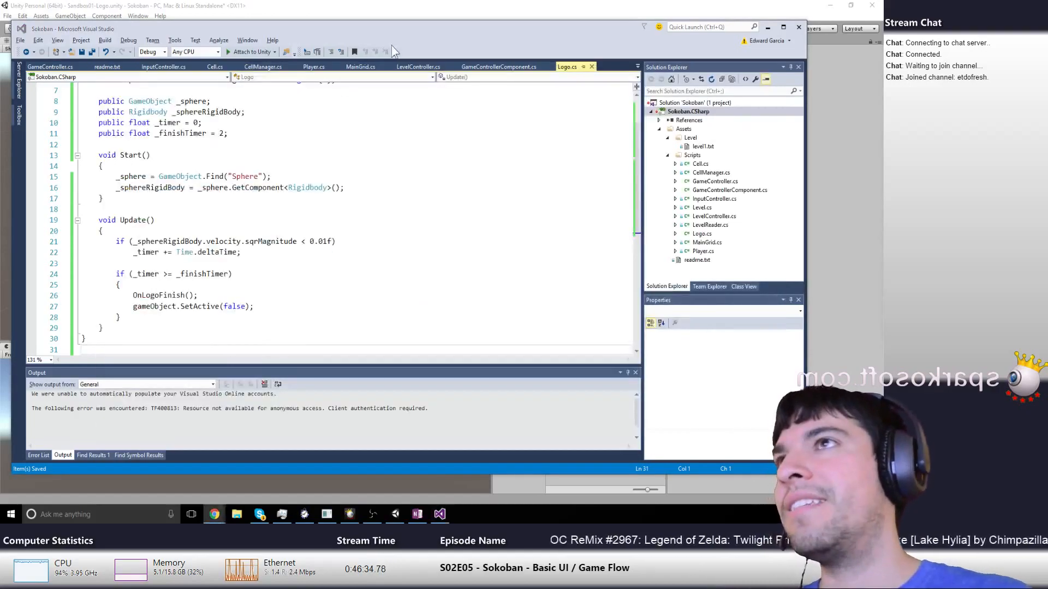
key(alt+Tab)
click(565, 148)
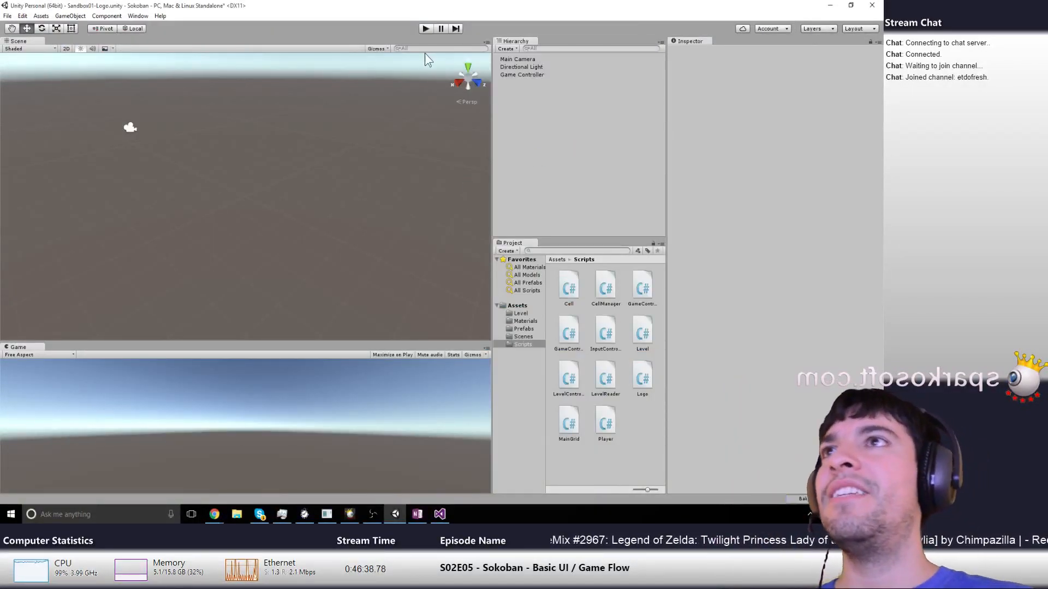
click(421, 31)
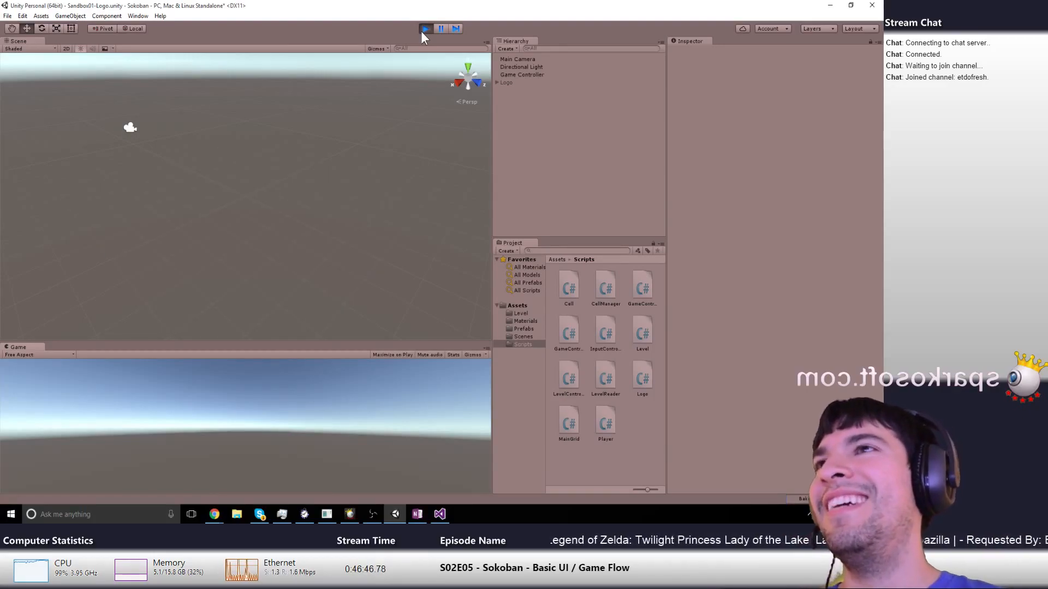
click(421, 31)
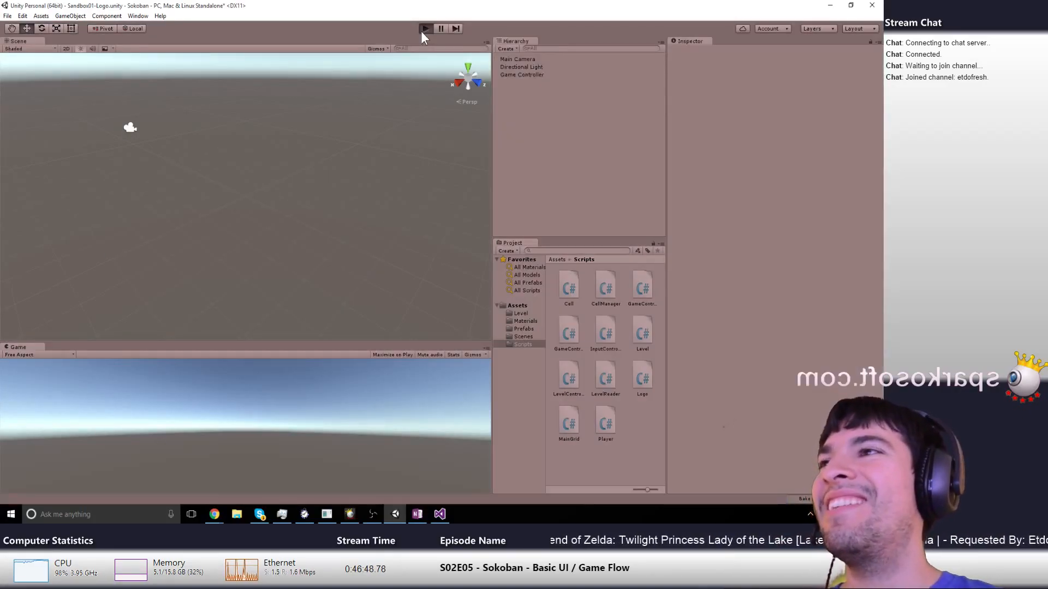
click(420, 31)
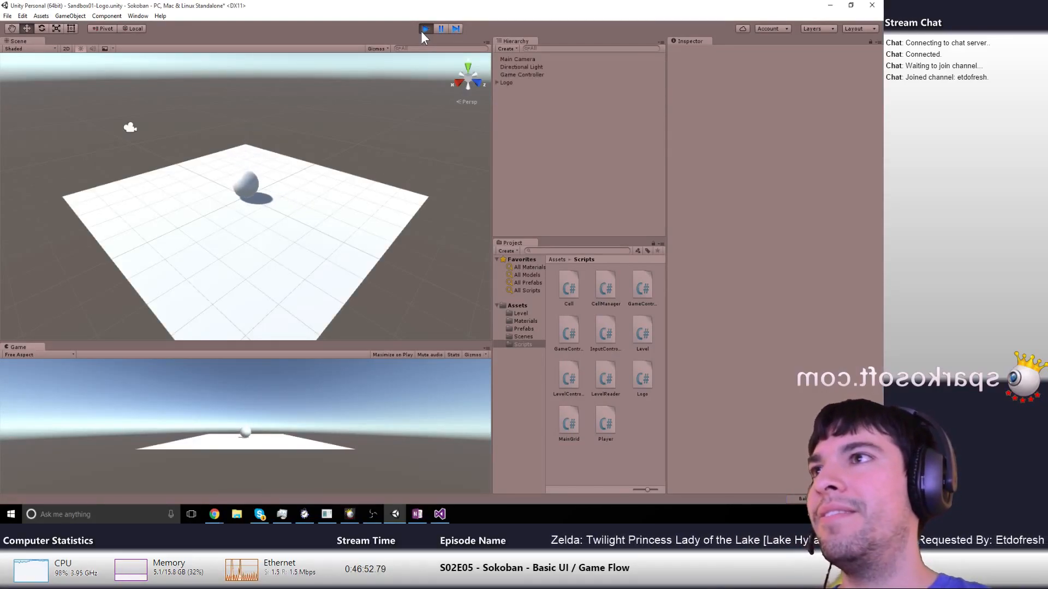
click(425, 29)
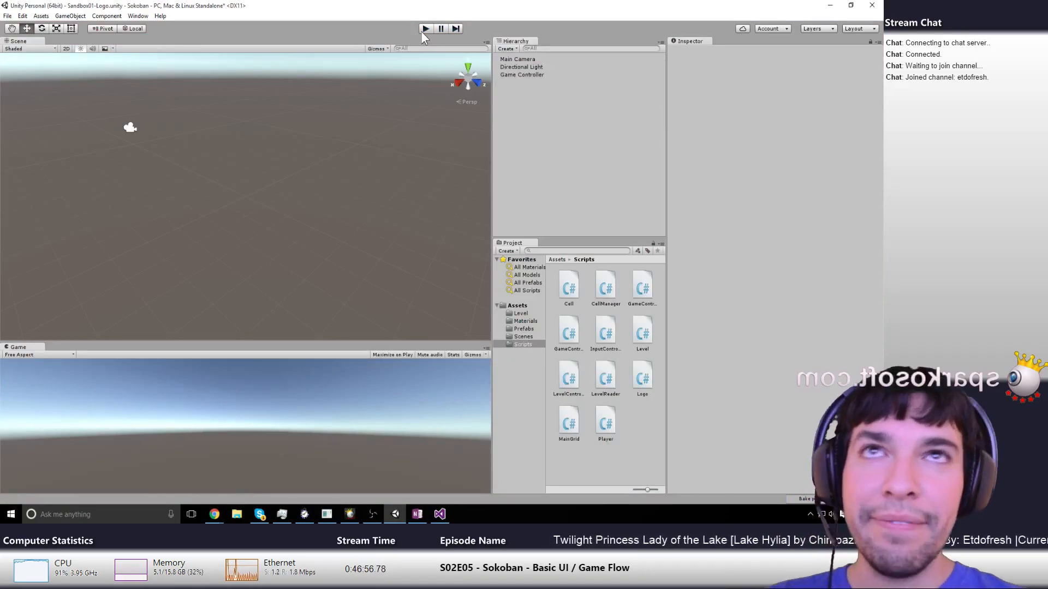
key(alt+Tab)
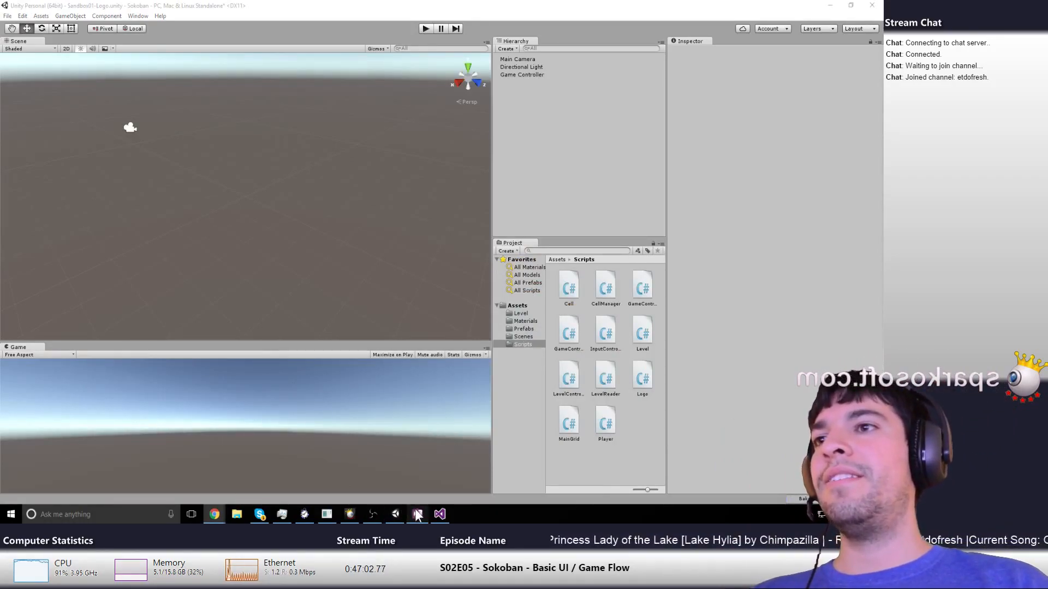
mouse_move(439, 516)
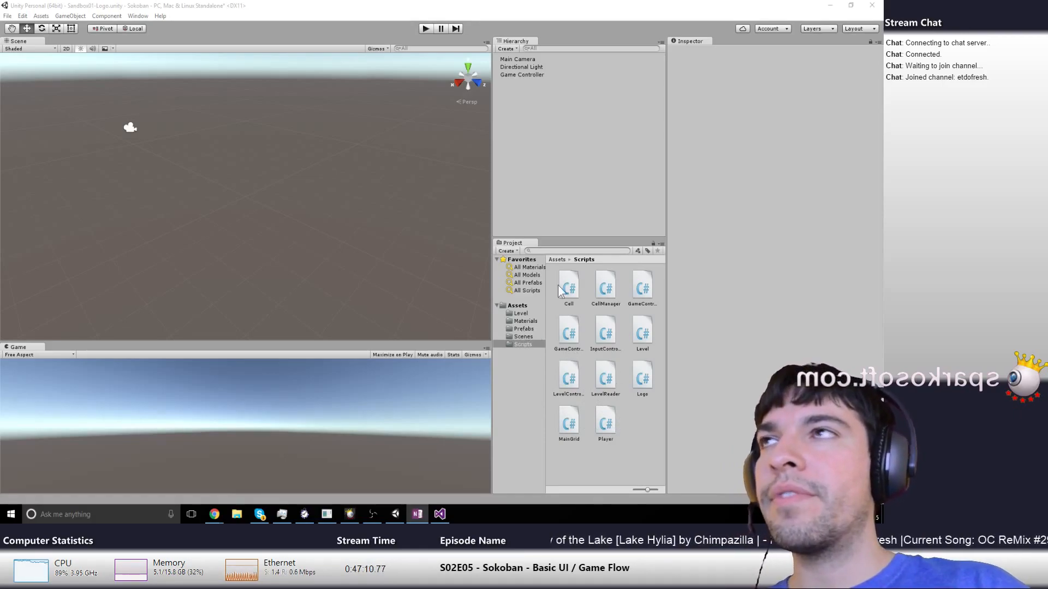
click(421, 30)
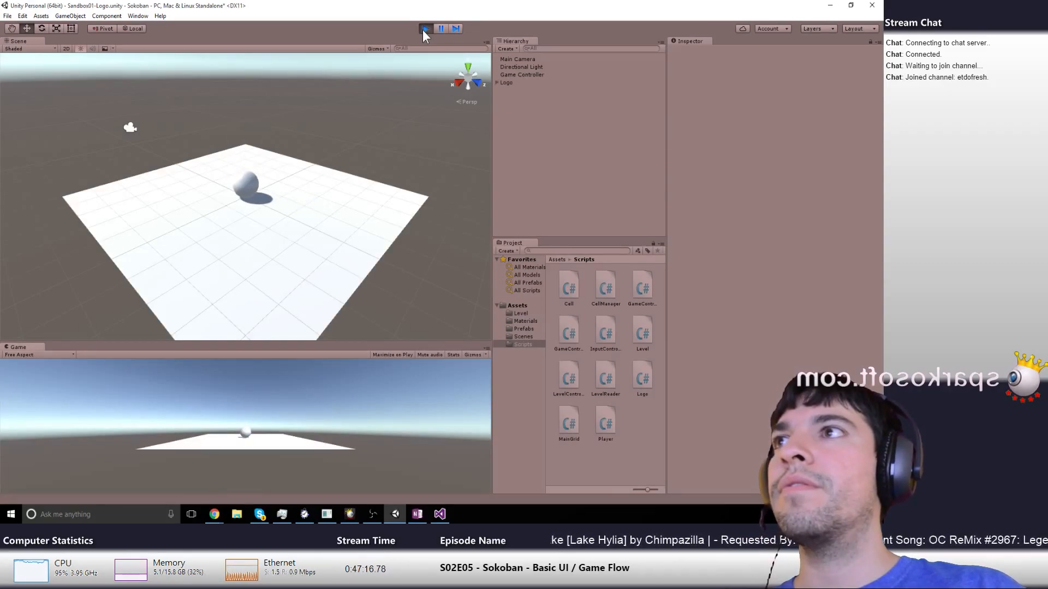
click(422, 29)
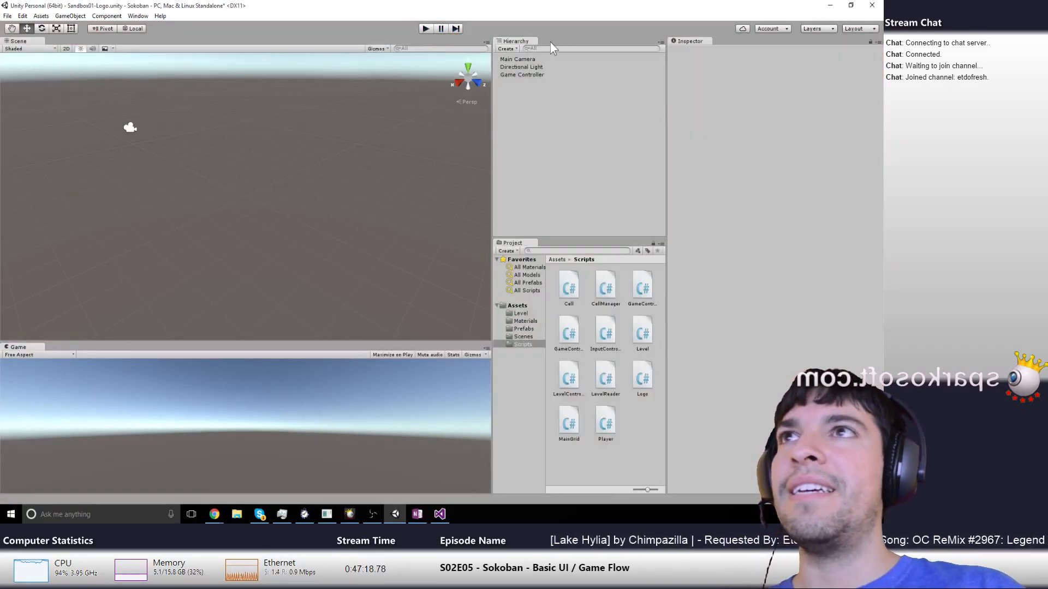
Replace the Game Controller object in the scene with the Logo prefab and play-test the scene
click(523, 74)
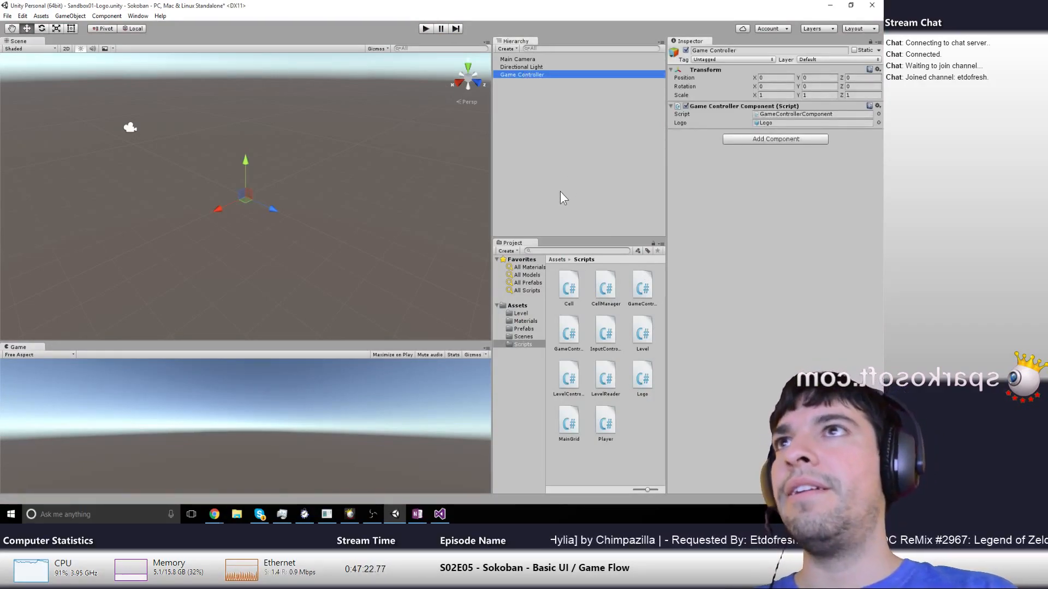
key(Delete)
click(524, 329)
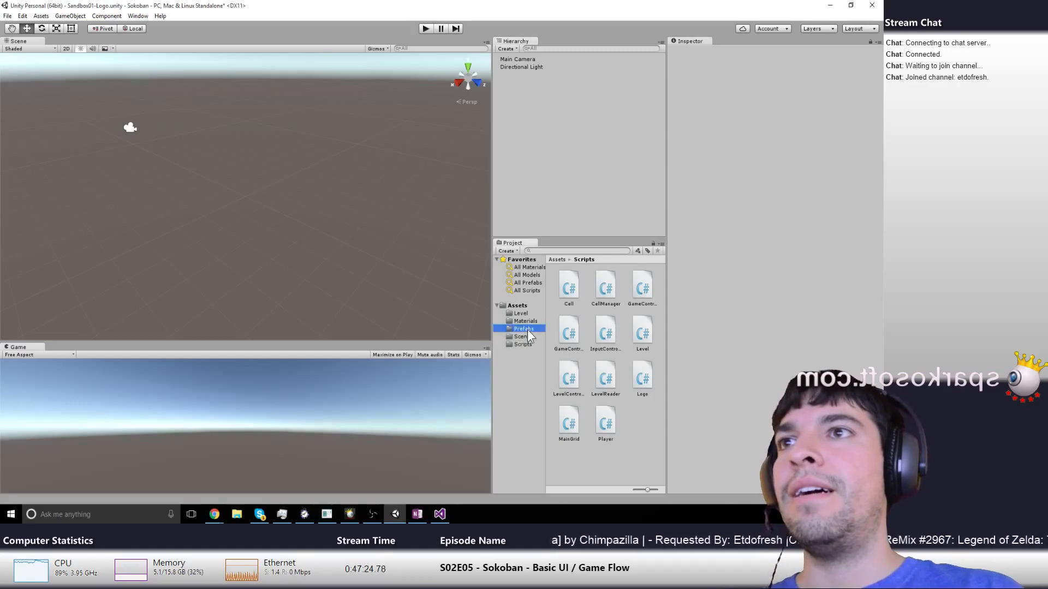
drag(565, 293, 542, 163)
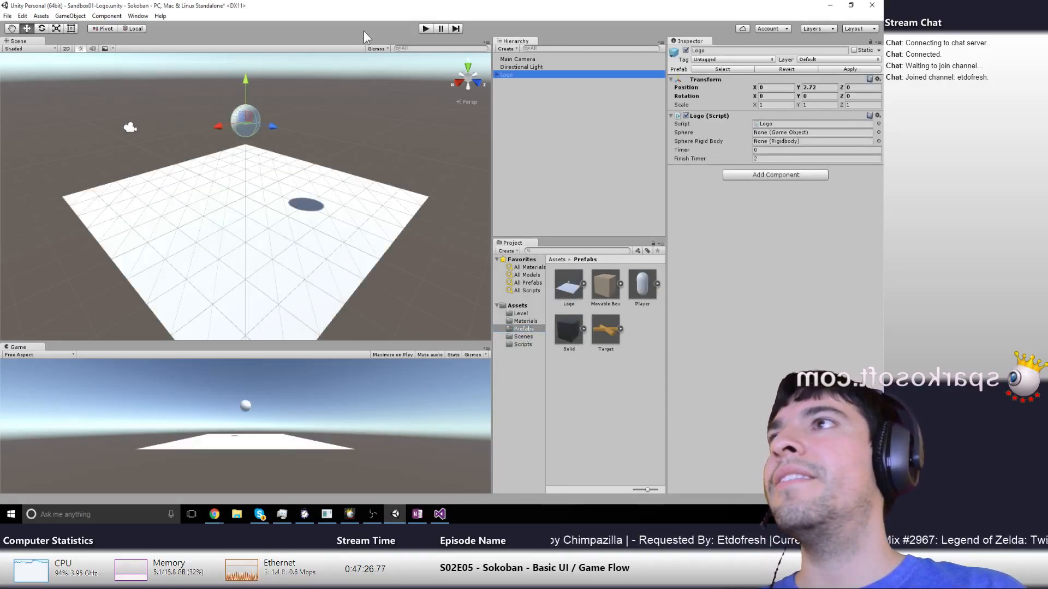
click(423, 26)
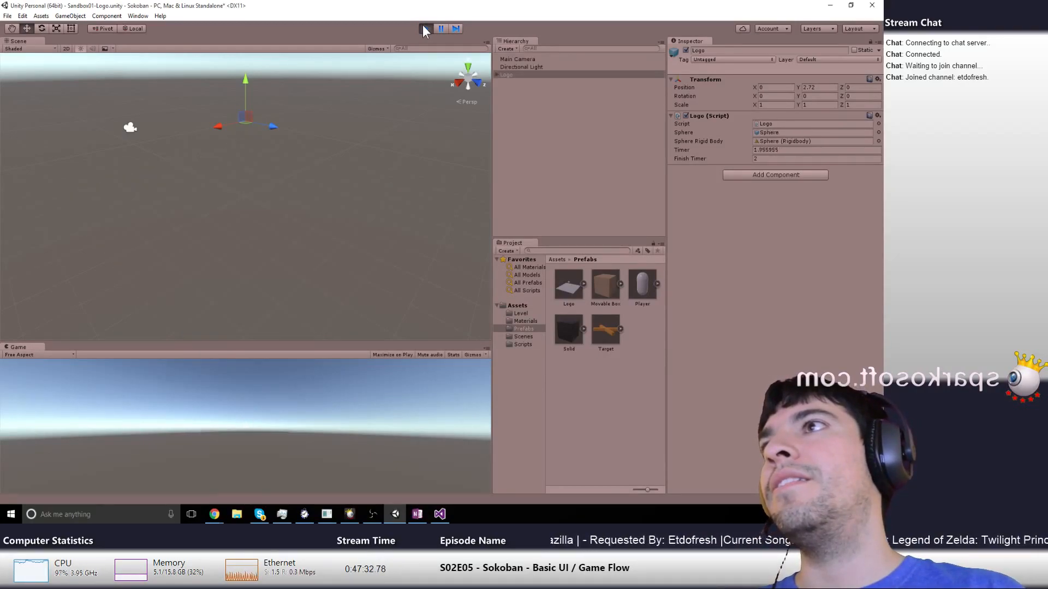
click(424, 29)
Show the project's Scenes folder and create a new scene, saving the changes to Sandbox01-Logo
click(524, 336)
click(606, 289)
click(577, 288)
click(599, 286)
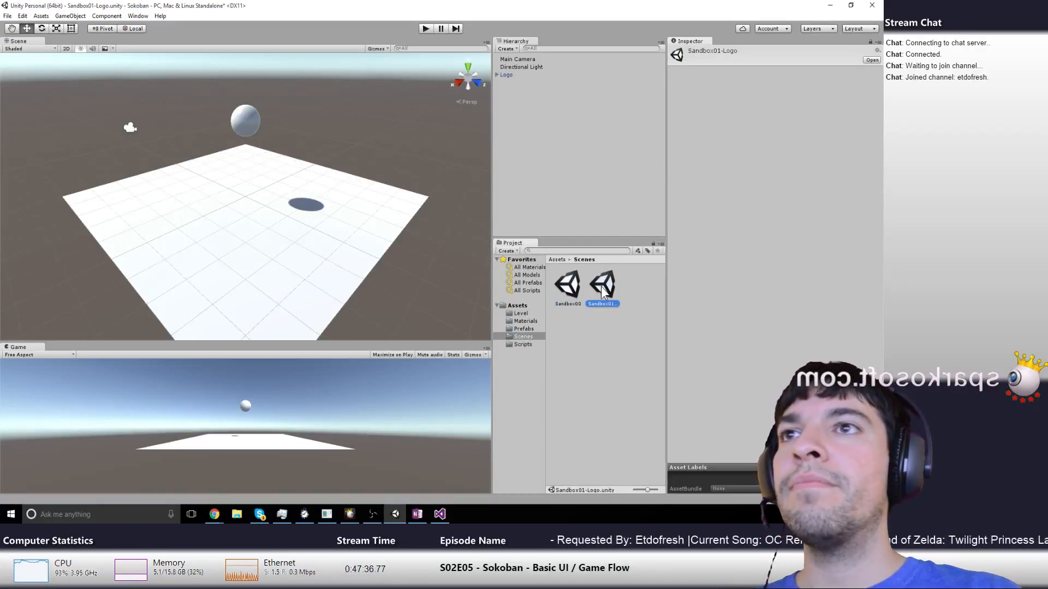
right_click(582, 324)
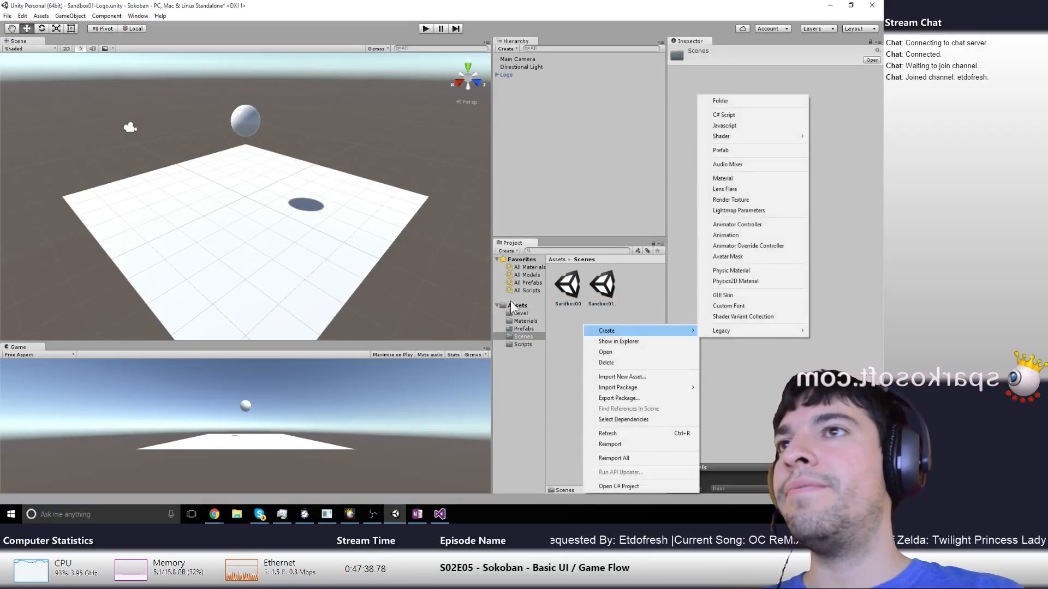
click(557, 324)
click(23, 16)
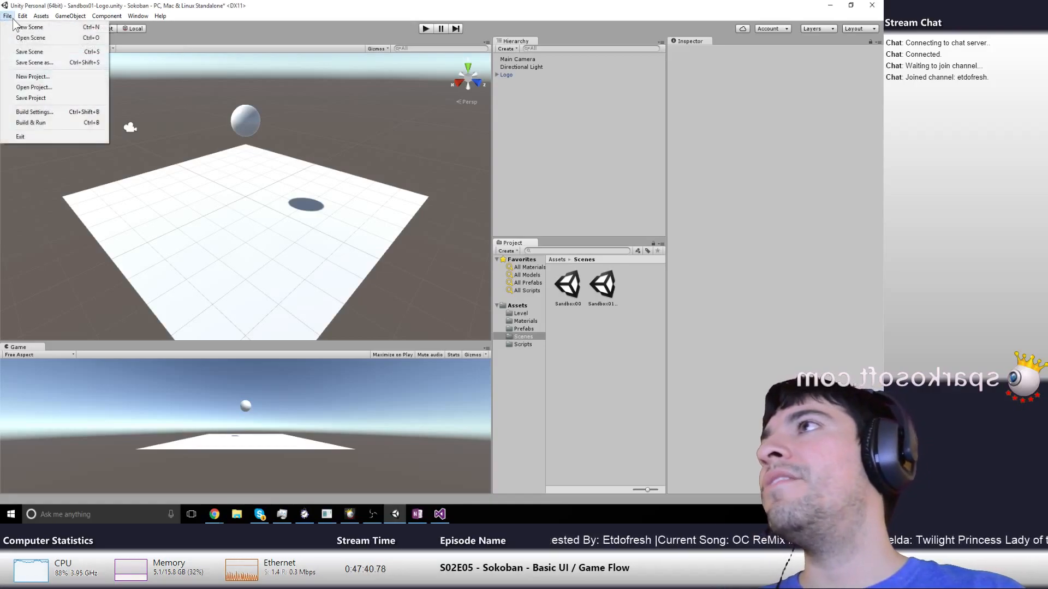
click(12, 28)
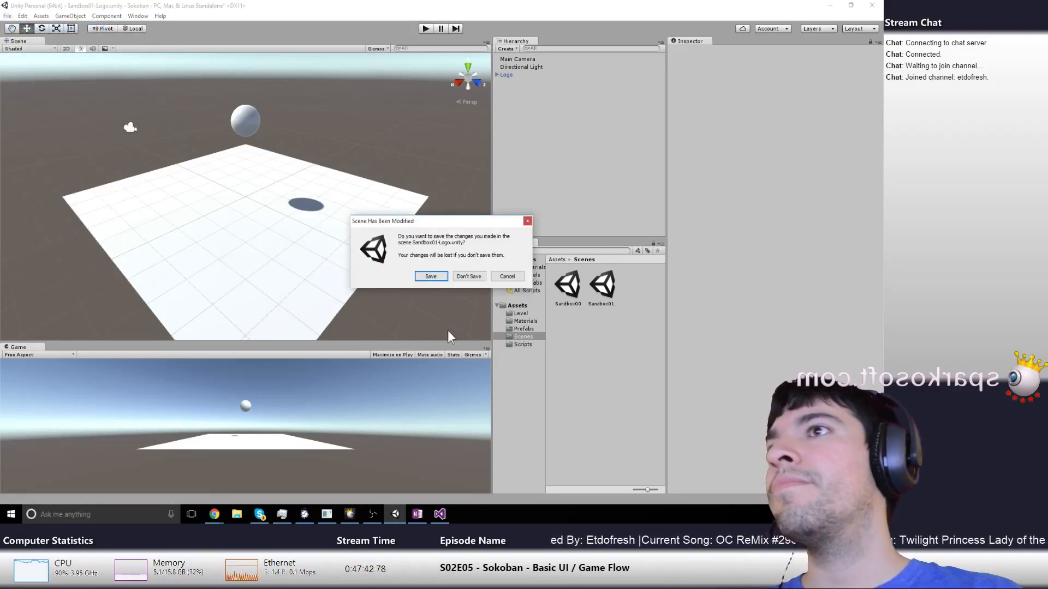
click(428, 276)
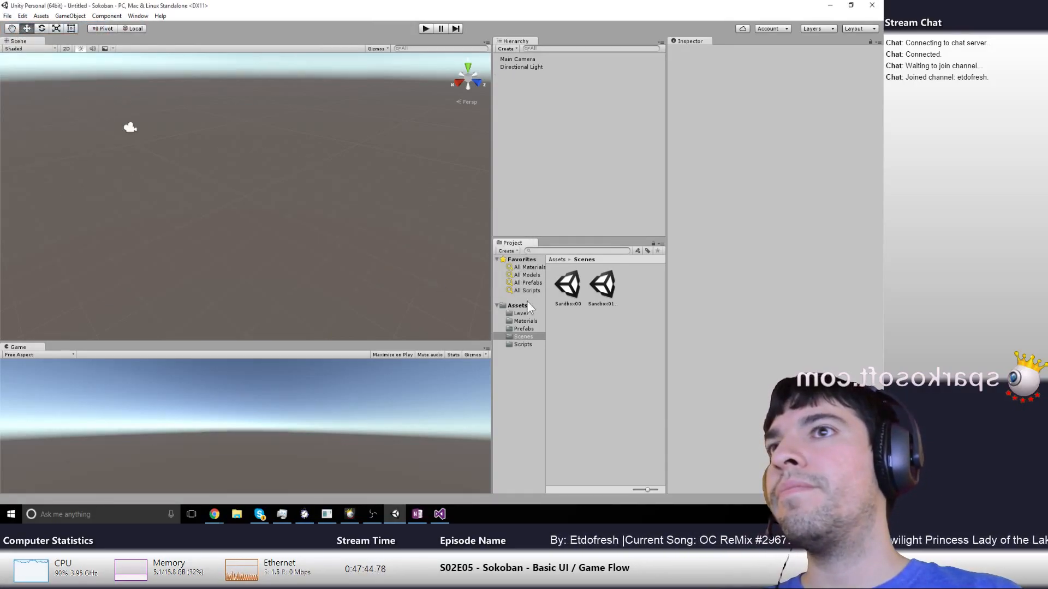
right_click(611, 347)
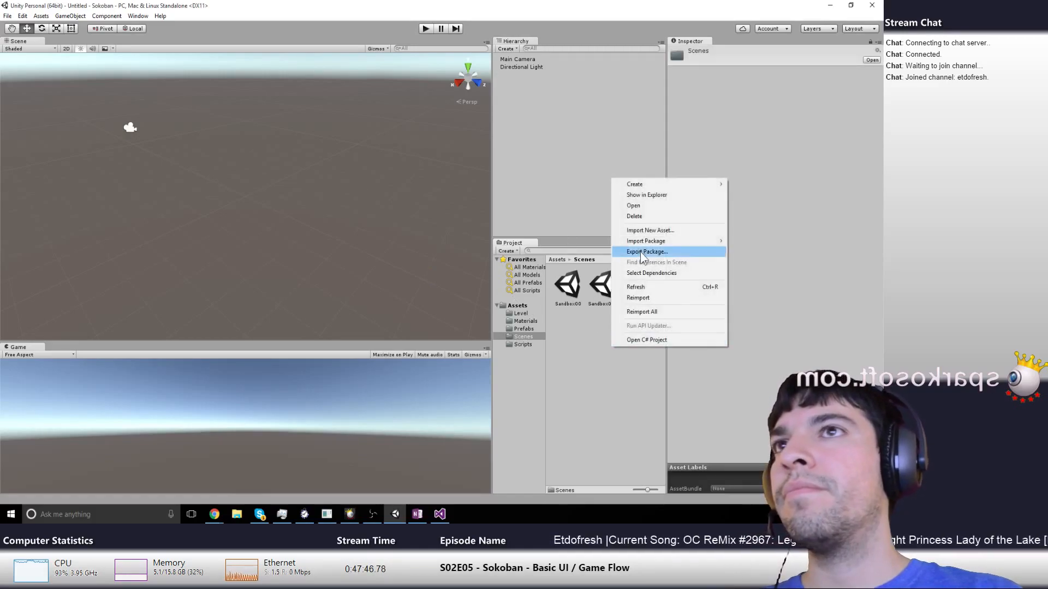
mouse_move(656, 187)
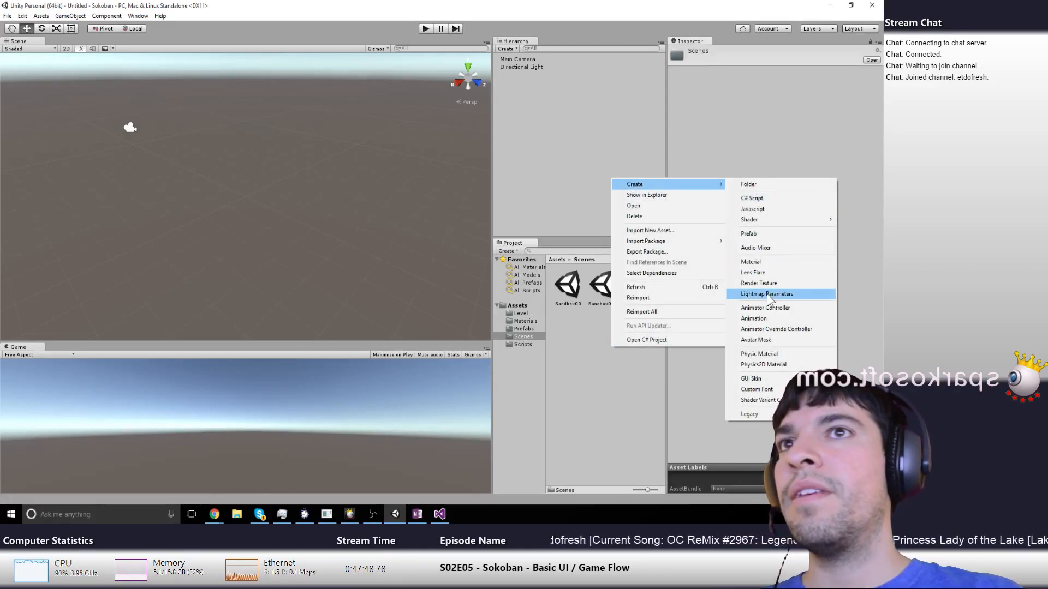
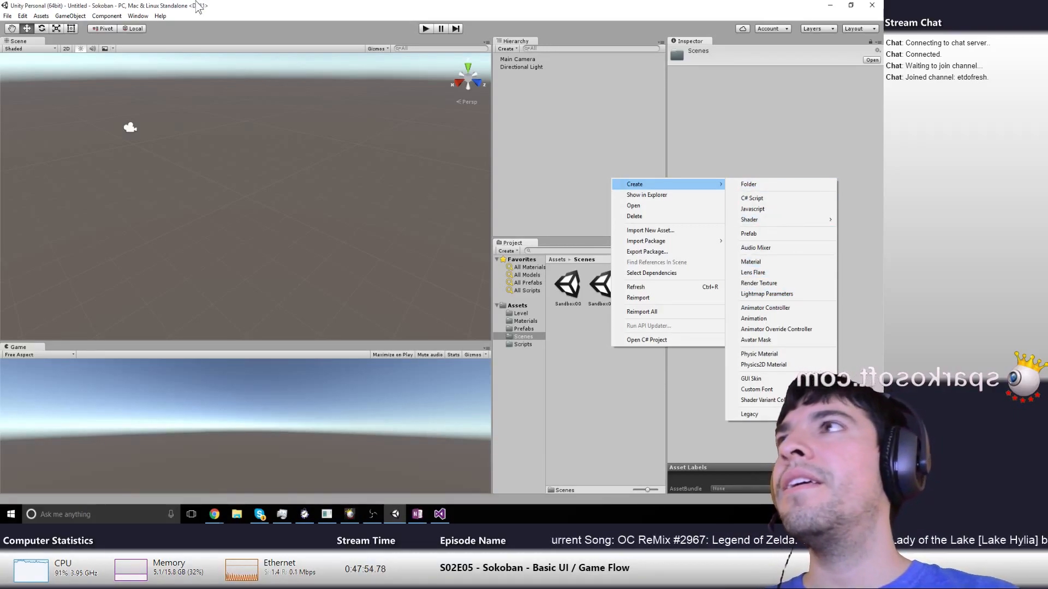
click(223, 54)
Save the new scene in the Scenes folder as Sandbox02-Menu and select it in the project
key(ctrl+s)
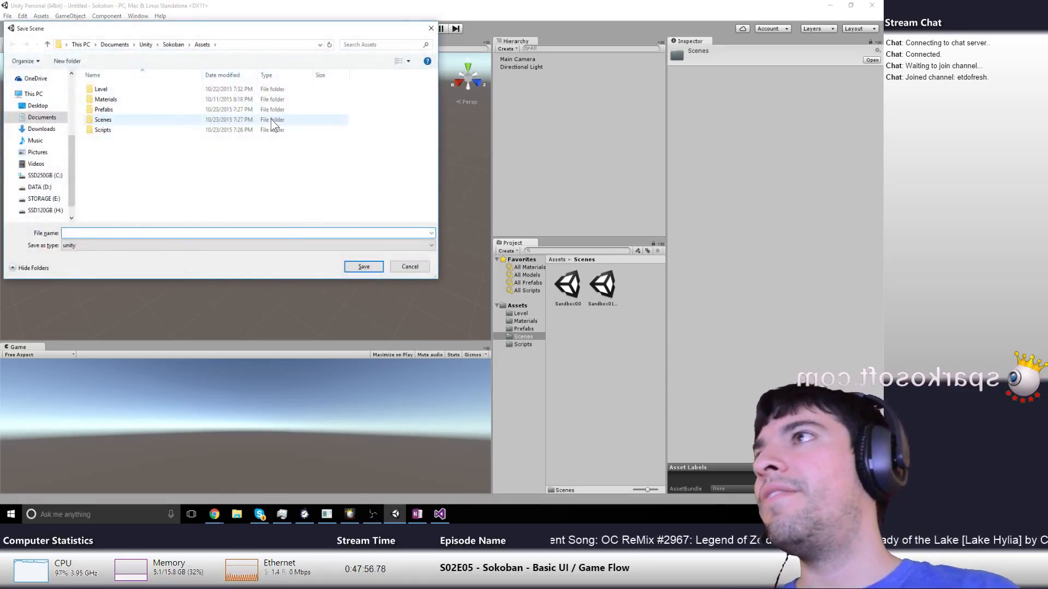
double_click(272, 120)
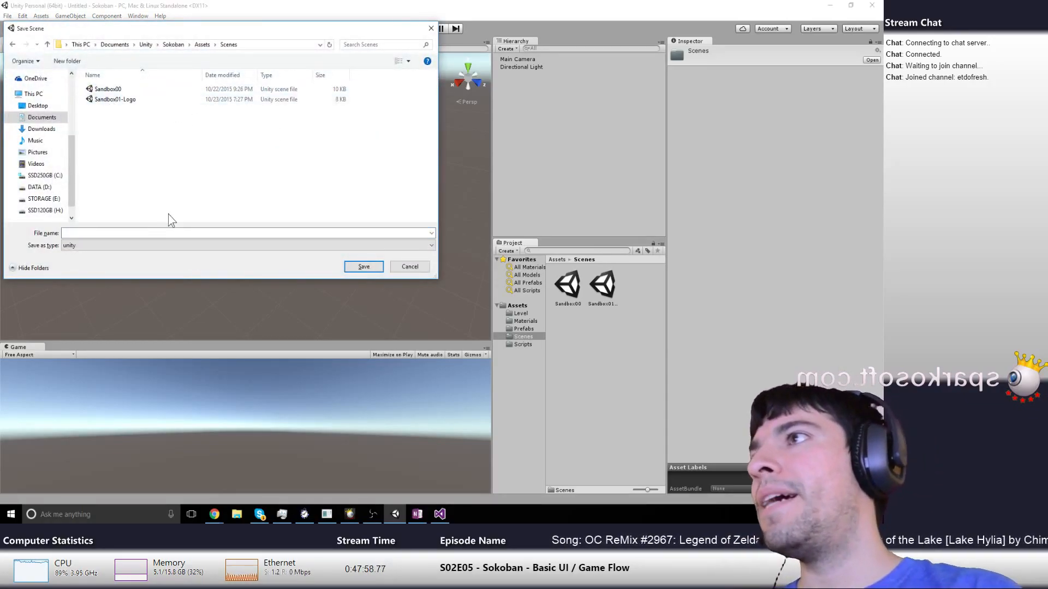
key(Down)
key(Down)
click(89, 233)
double_click(89, 233)
text(Sandbox01-)
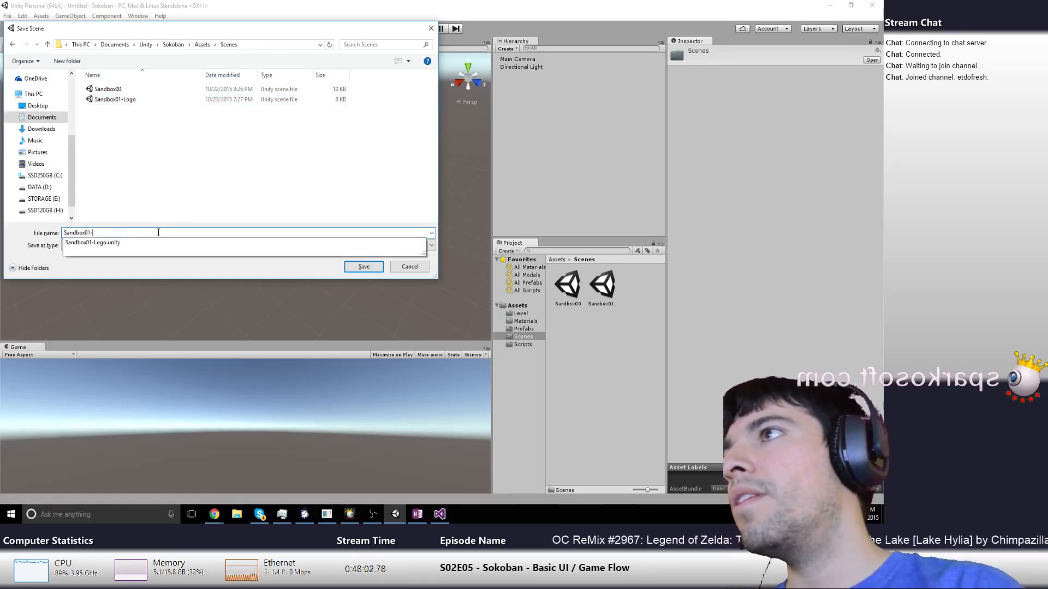
key(BackSpace)
key(BackSpace)
text(2-Menu)
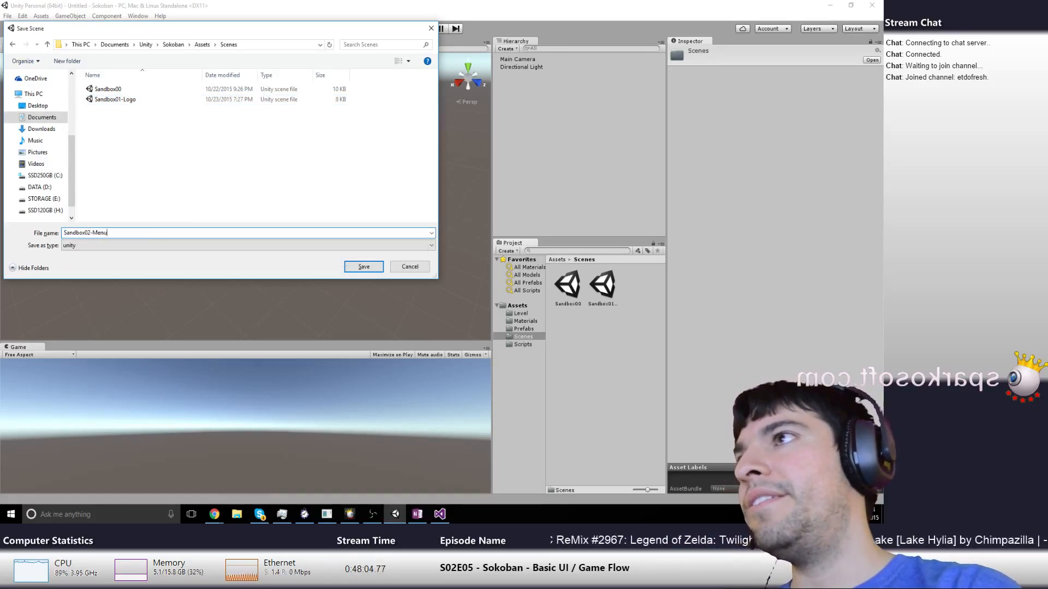
key(Return)
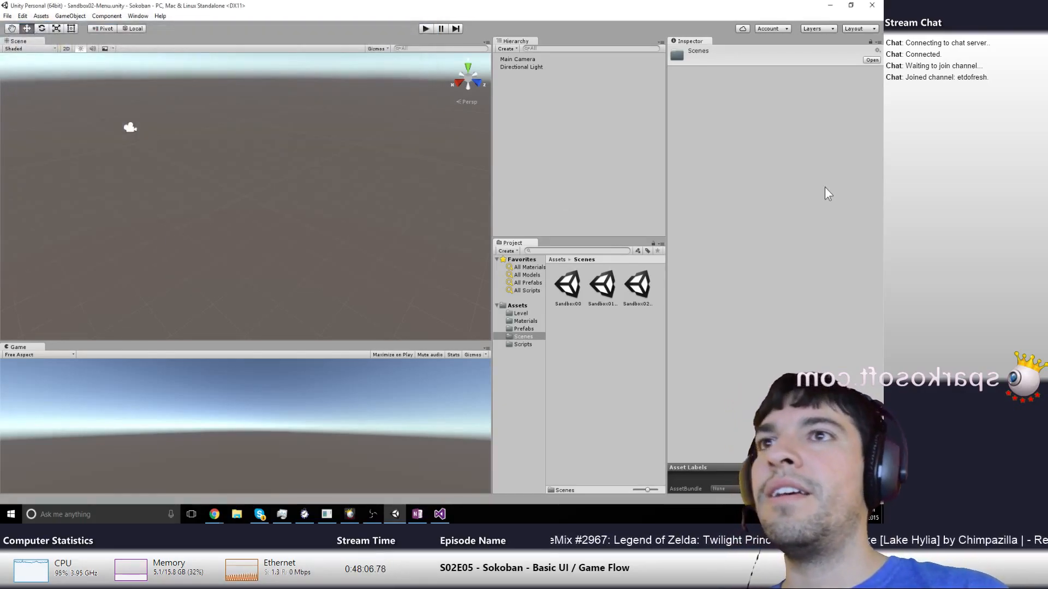
click(636, 293)
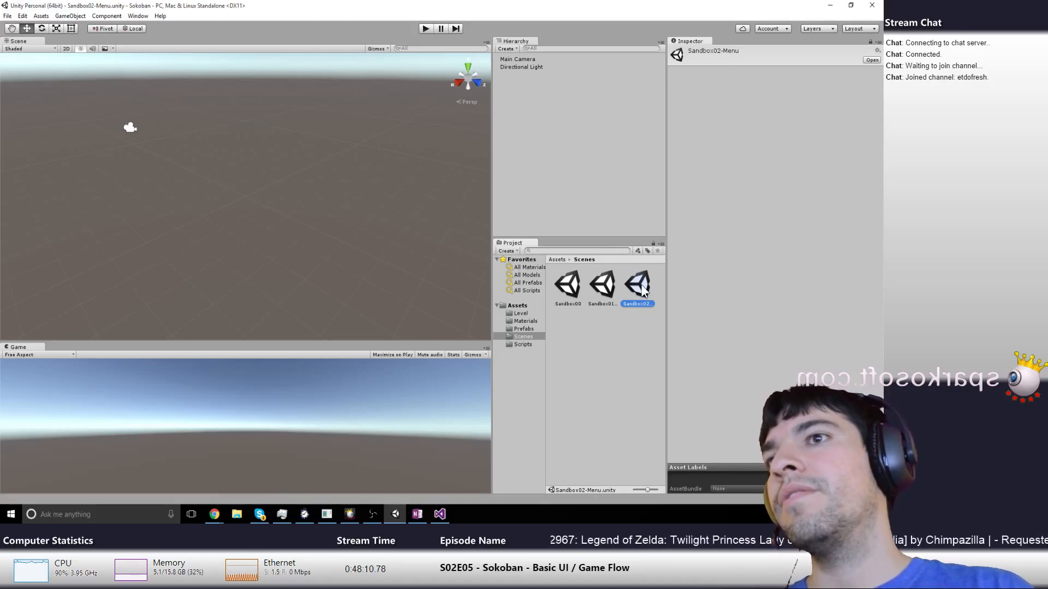
Add a UI Text object to the scene and set its text to Menu
right_click(598, 211)
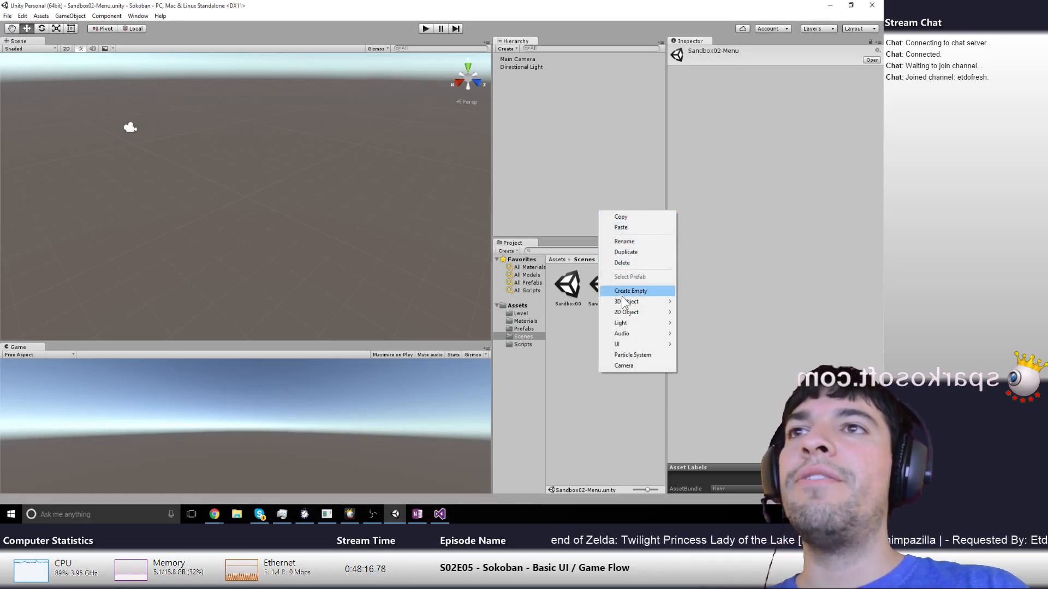
mouse_move(627, 311)
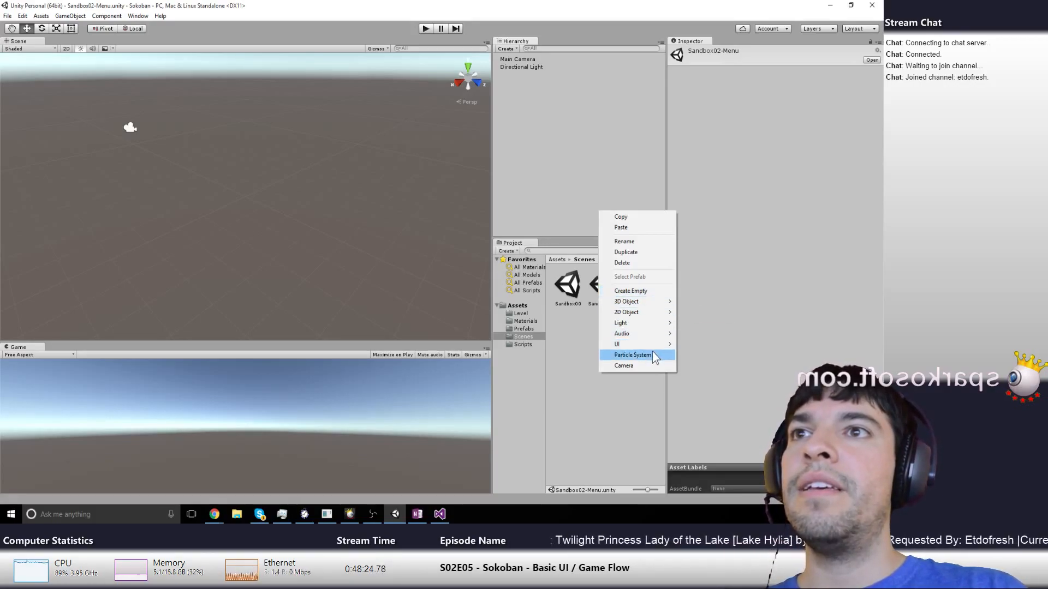
mouse_move(646, 342)
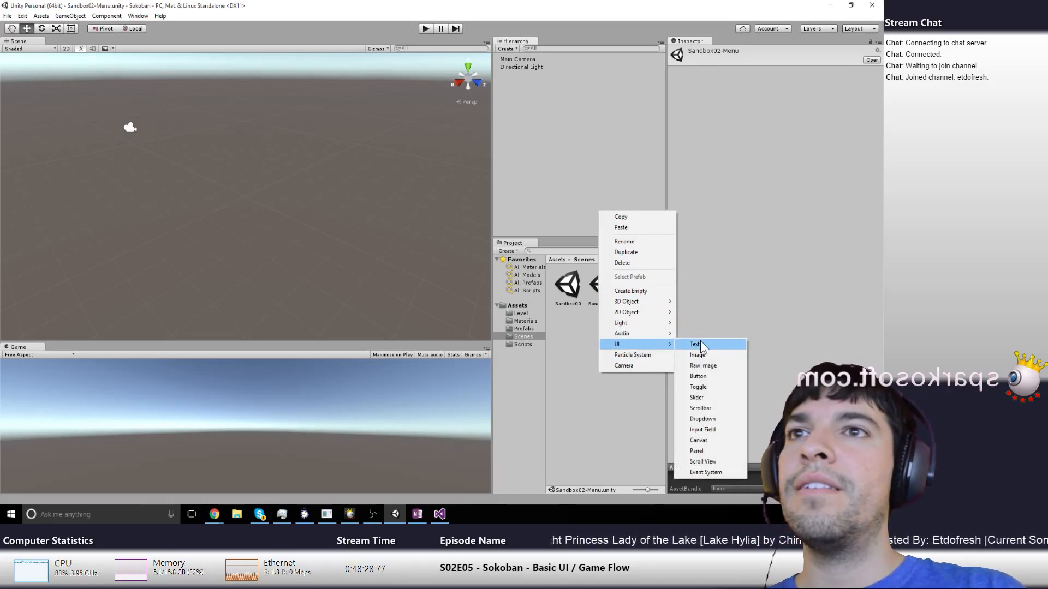
click(701, 344)
click(709, 187)
text(Menu)
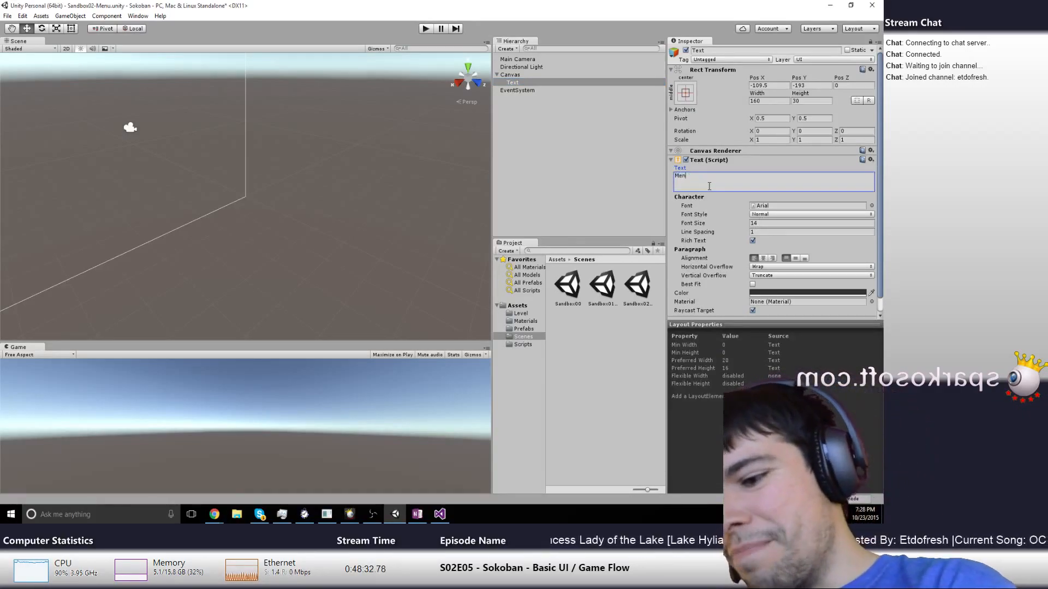
key(Return)
key(BackSpace)
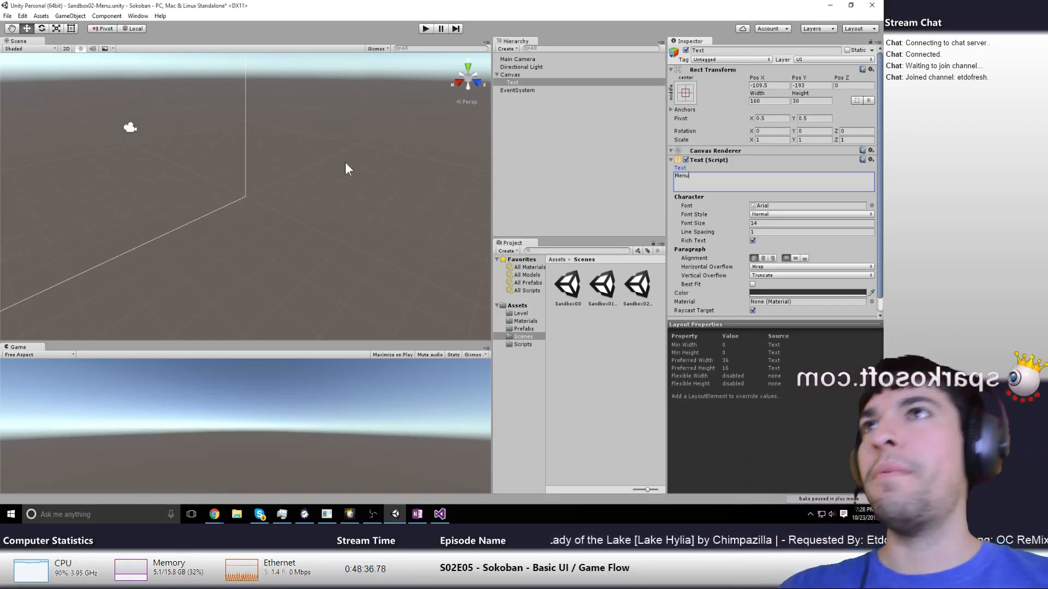
Frame the Canvas in the 2D scene view and set its Canvas Scaler UI scale mode to Scale With Screen Size
click(67, 49)
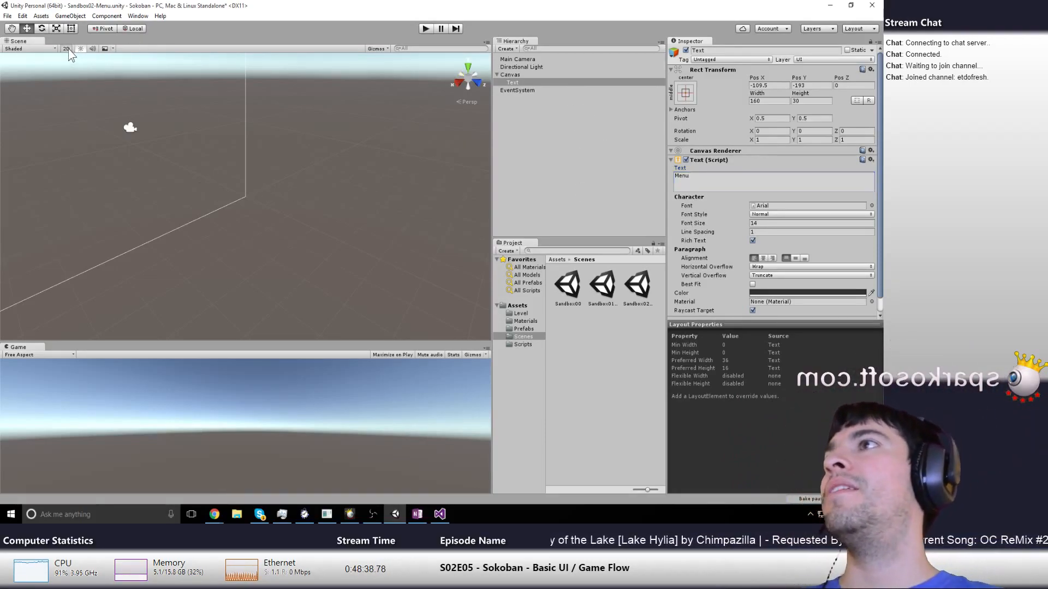
double_click(520, 74)
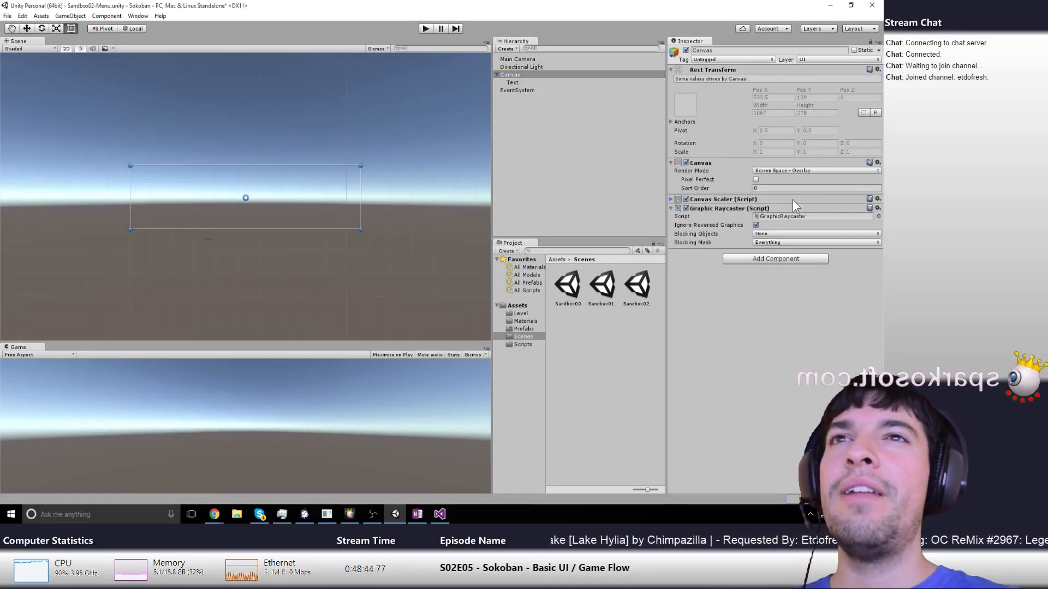
click(788, 204)
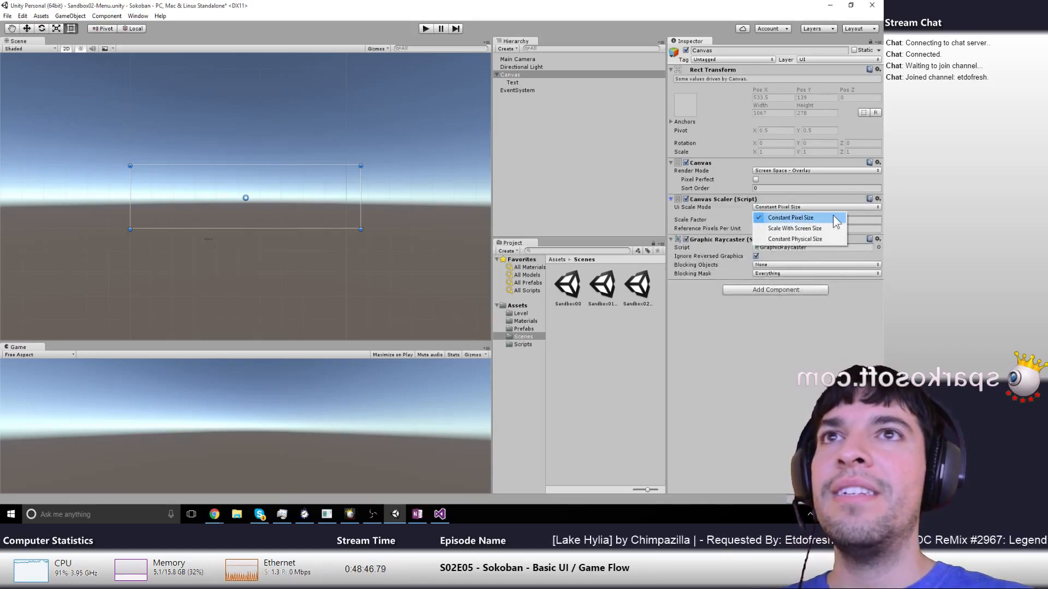
click(815, 239)
click(777, 207)
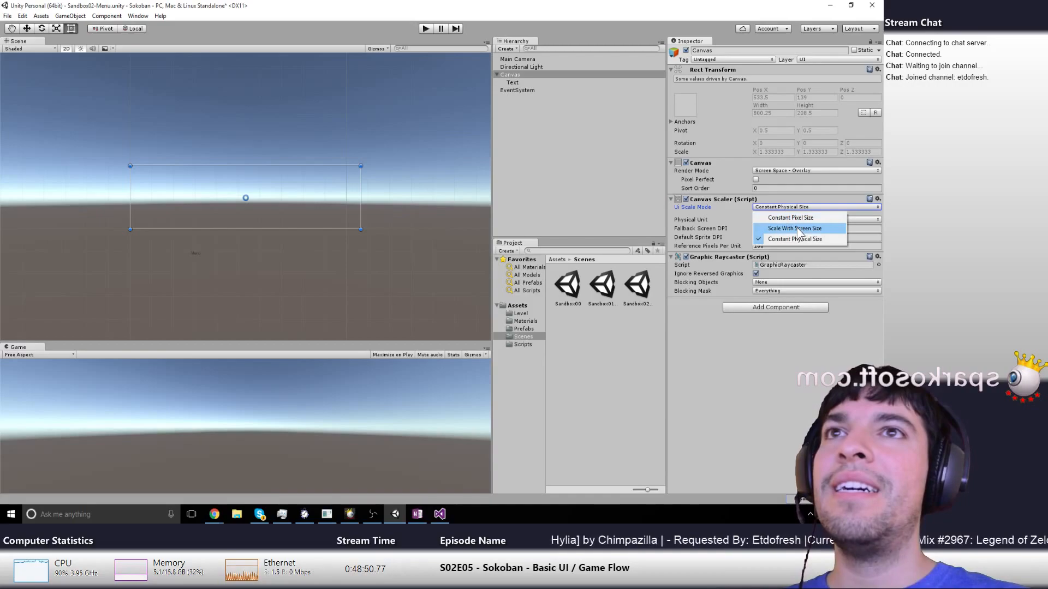
click(786, 228)
Set the Canvas Scaler's reference resolution to 1920 by 1080
click(776, 220)
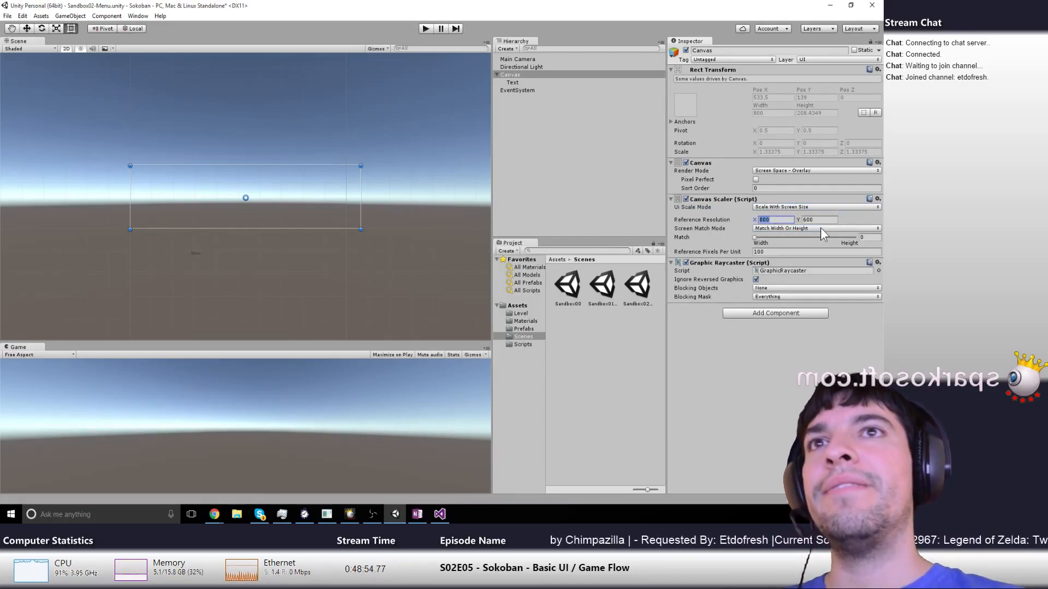
text(10)
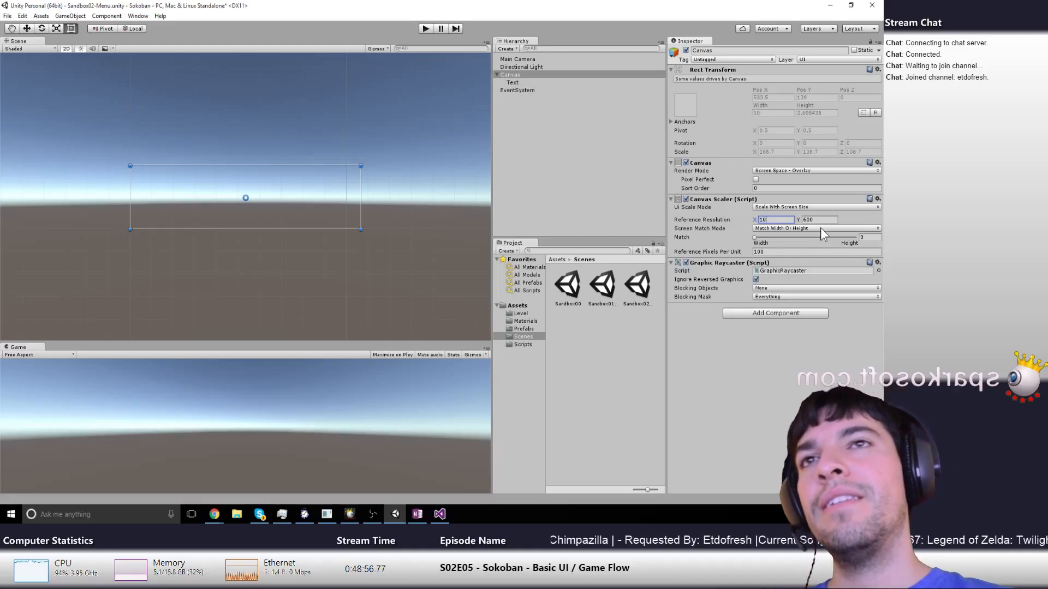
key(BackSpace)
text(920)
key(Tab)
text(10)
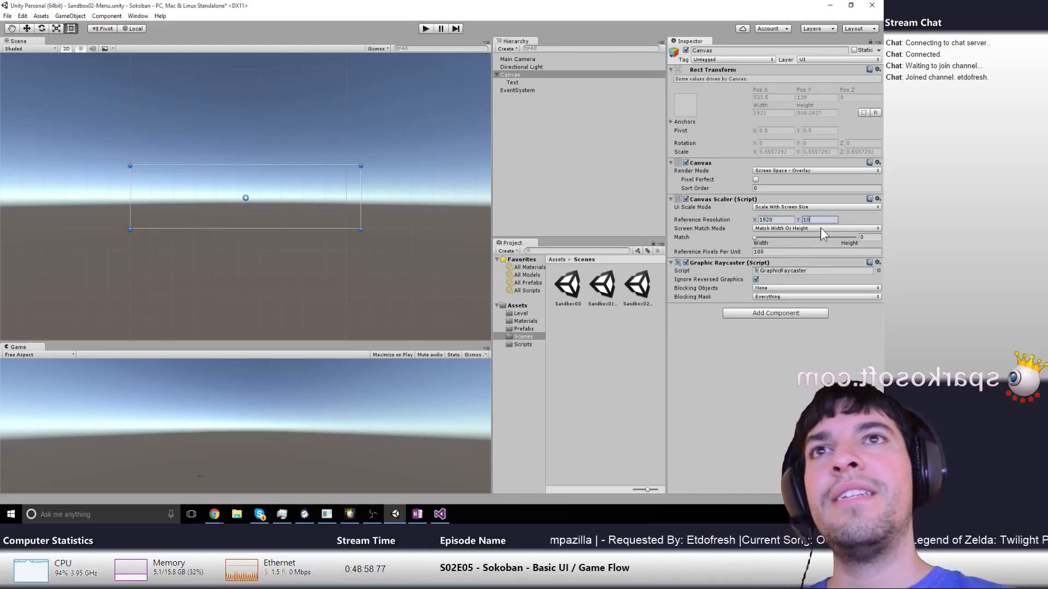
click(771, 220)
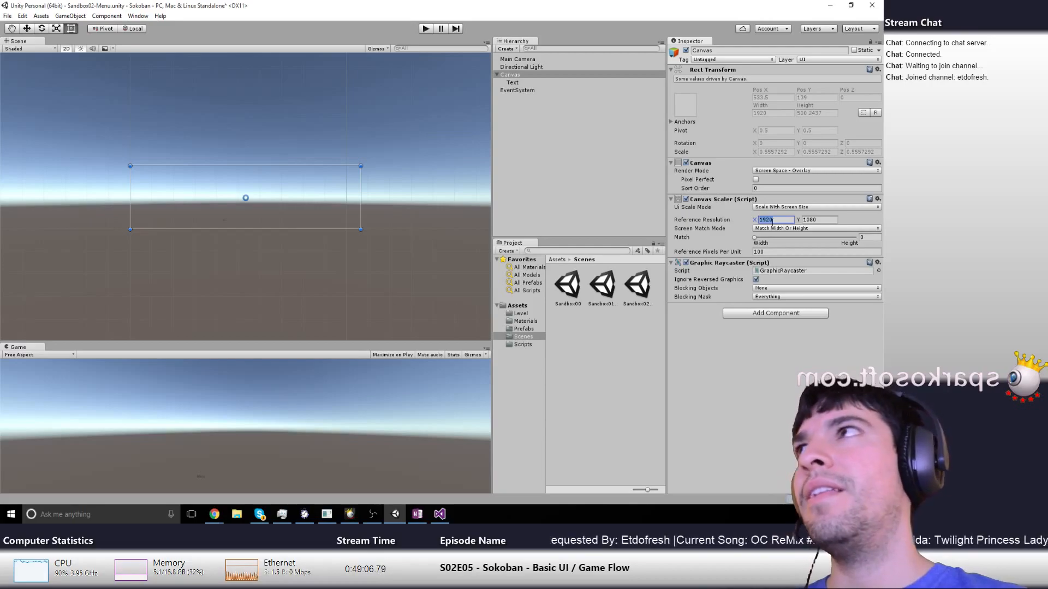
key(Tab)
key(Tab)
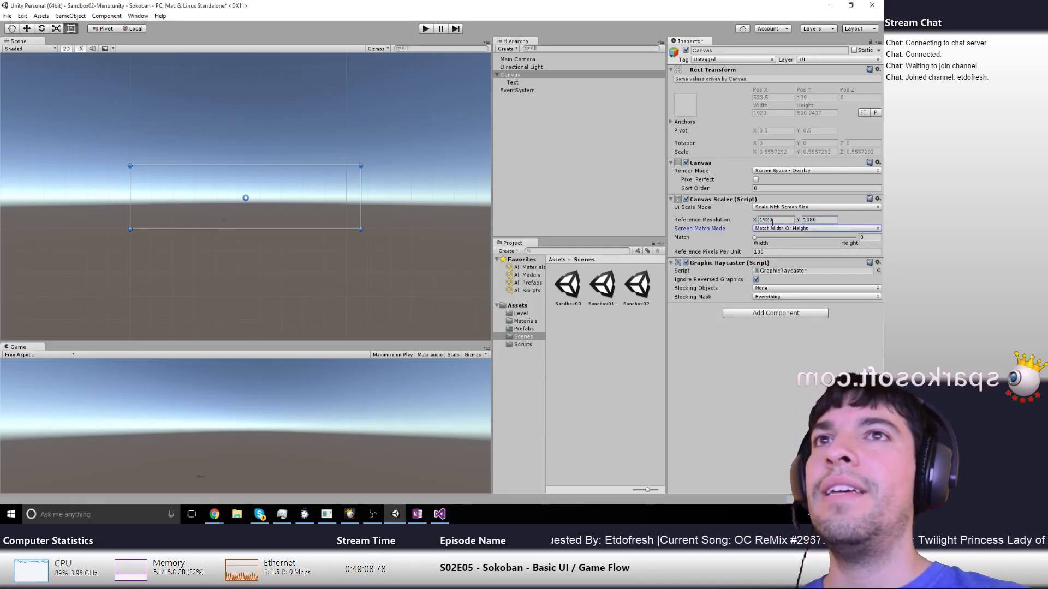
Review the screen match mode options and set the Canvas Scaler's Match value to 0.5
click(794, 229)
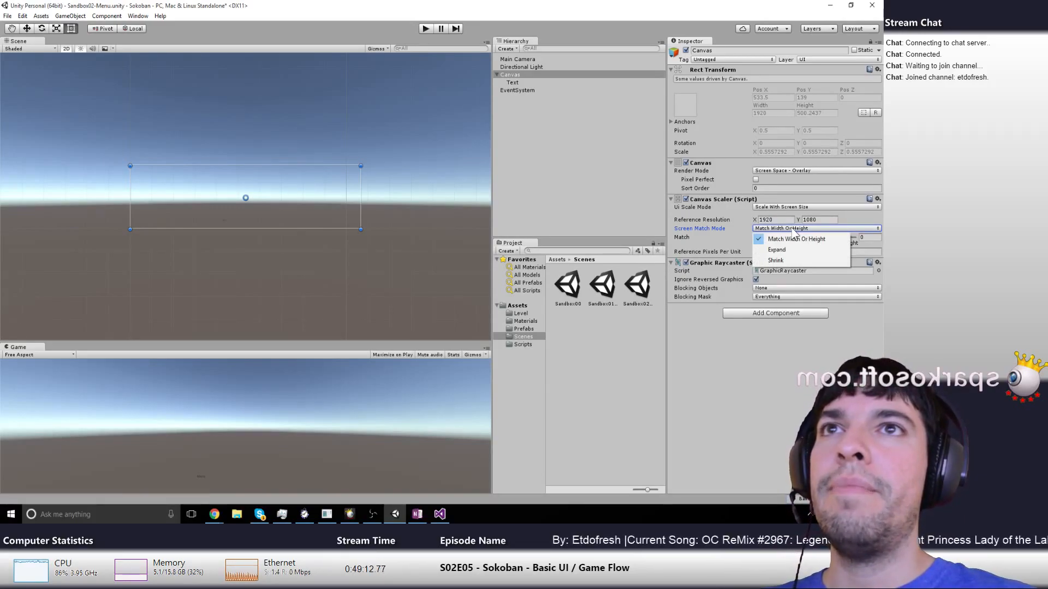
click(737, 234)
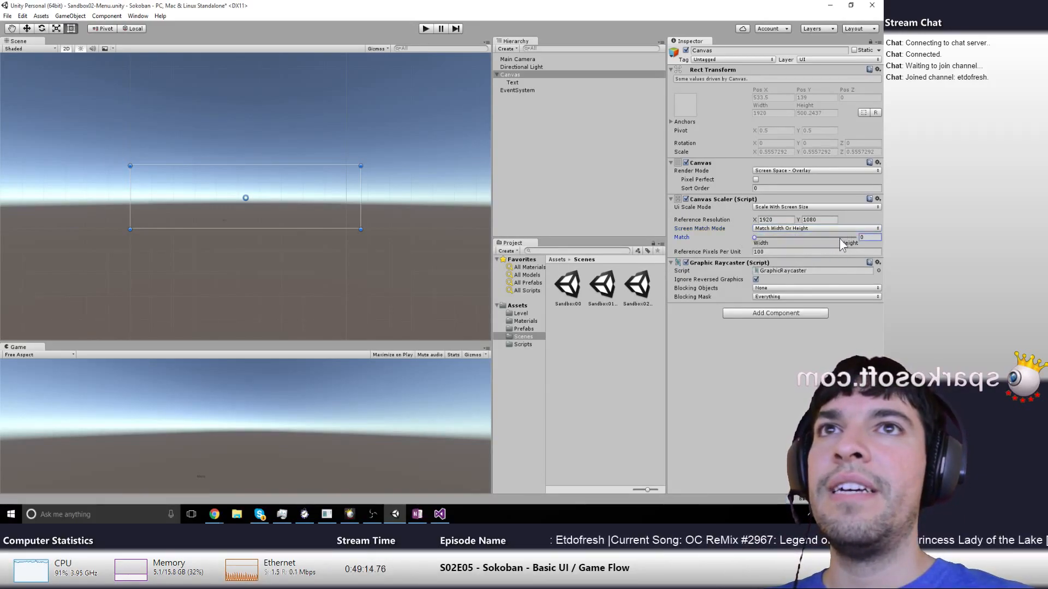
text(0.5)
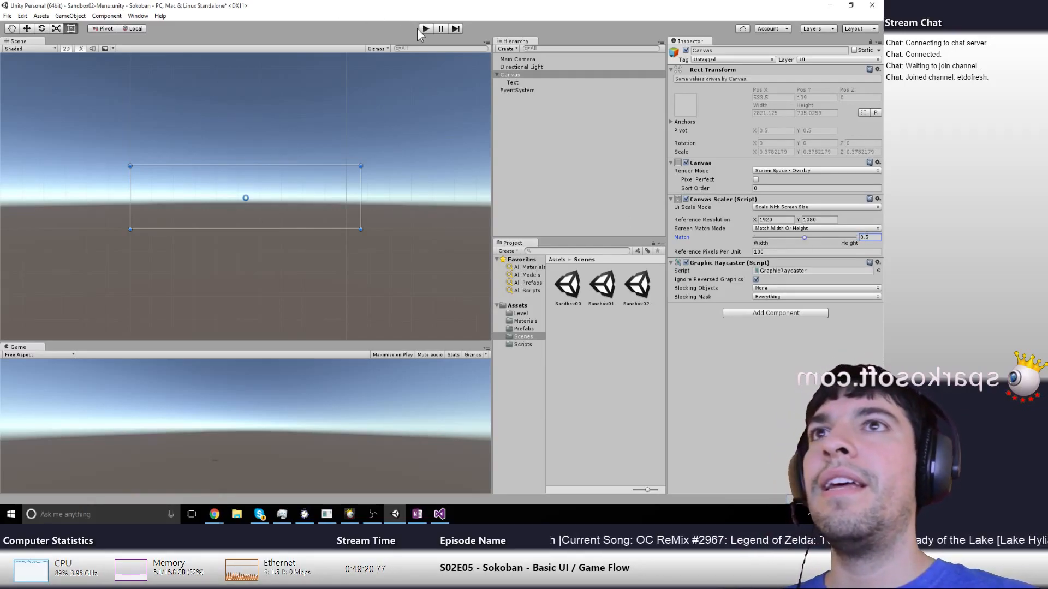
Try the World Space render mode on the Canvas, restore Screen Space - Overlay and review the UI scale modes
click(508, 82)
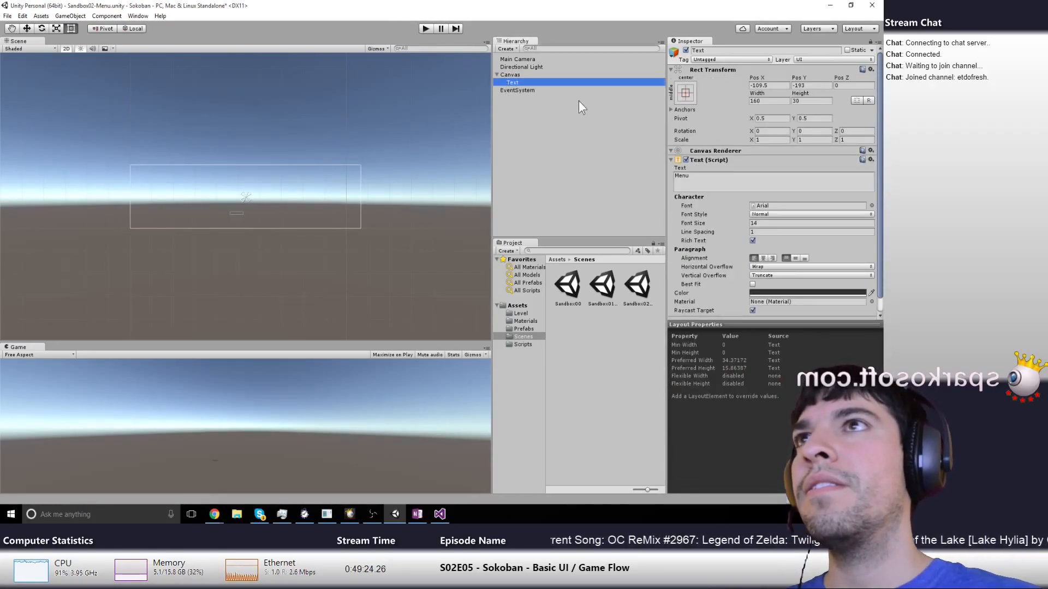
click(509, 74)
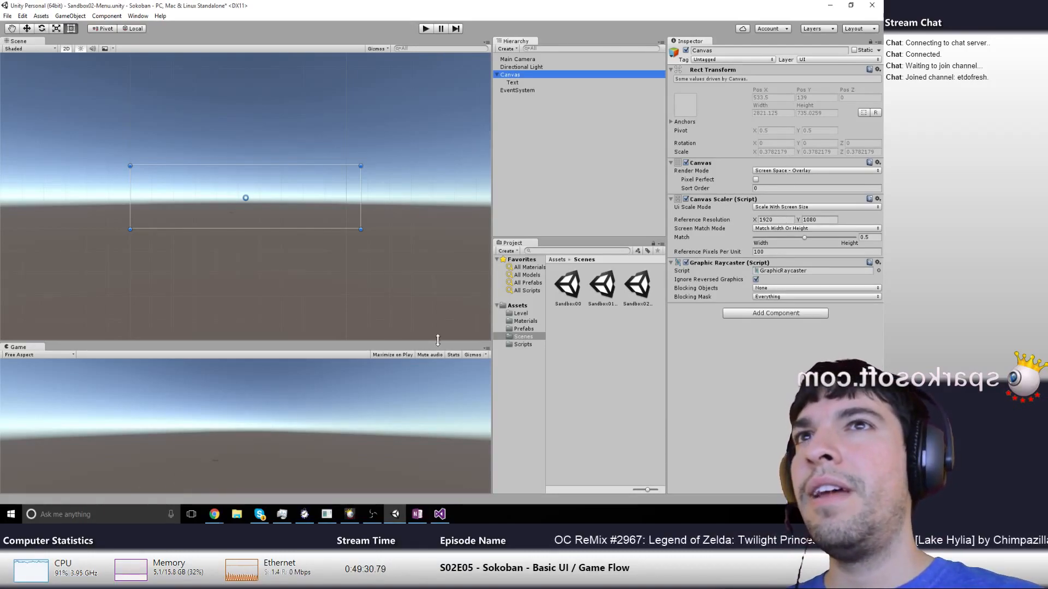
click(762, 171)
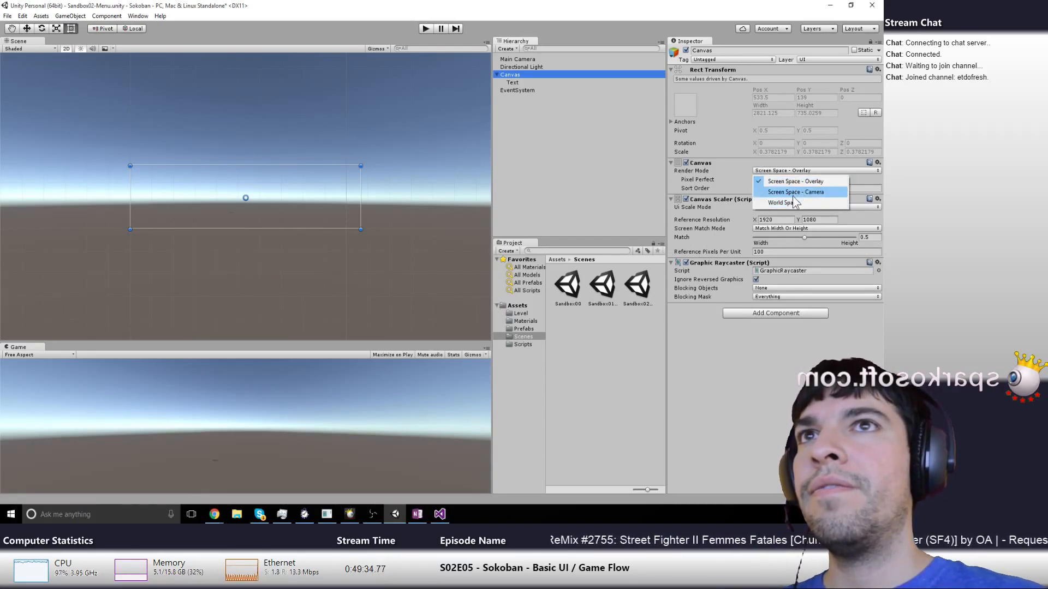
click(791, 202)
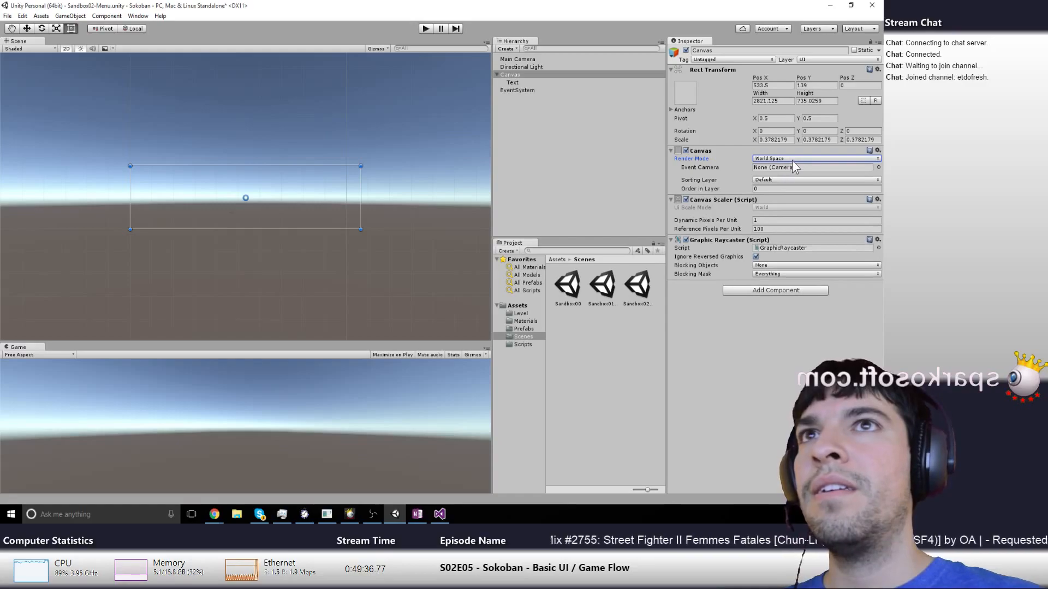
click(790, 161)
click(796, 166)
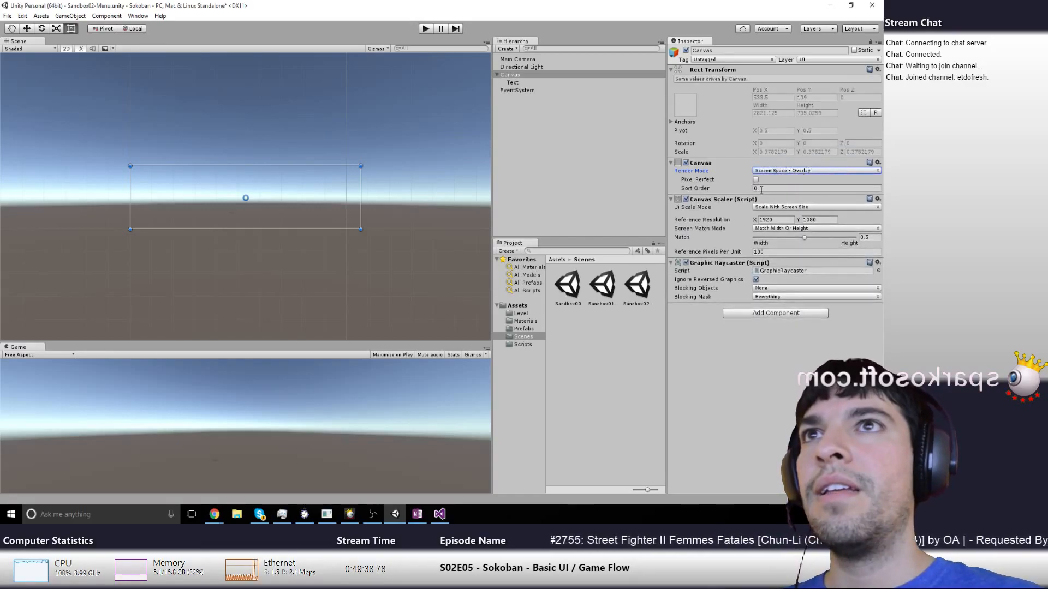
click(769, 206)
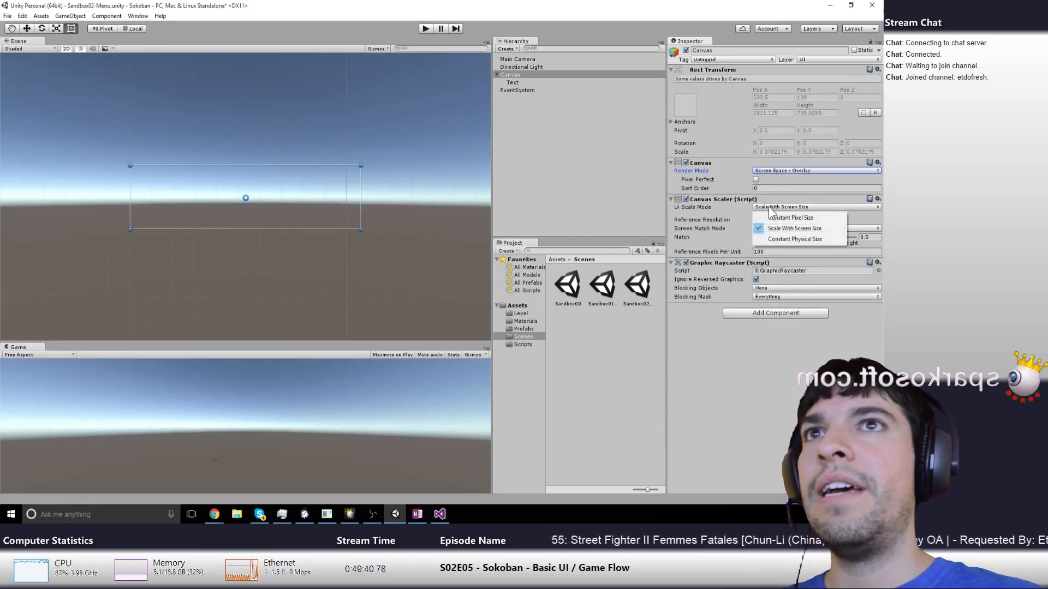
click(742, 217)
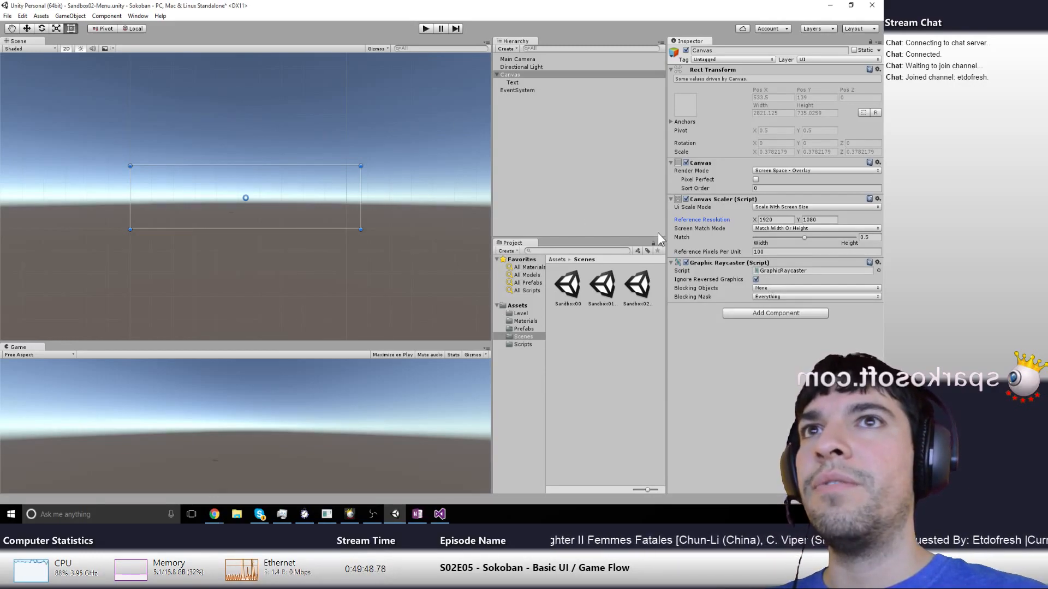
Play-test the menu scene briefly, stop play mode and select the Canvas's Text object
click(426, 29)
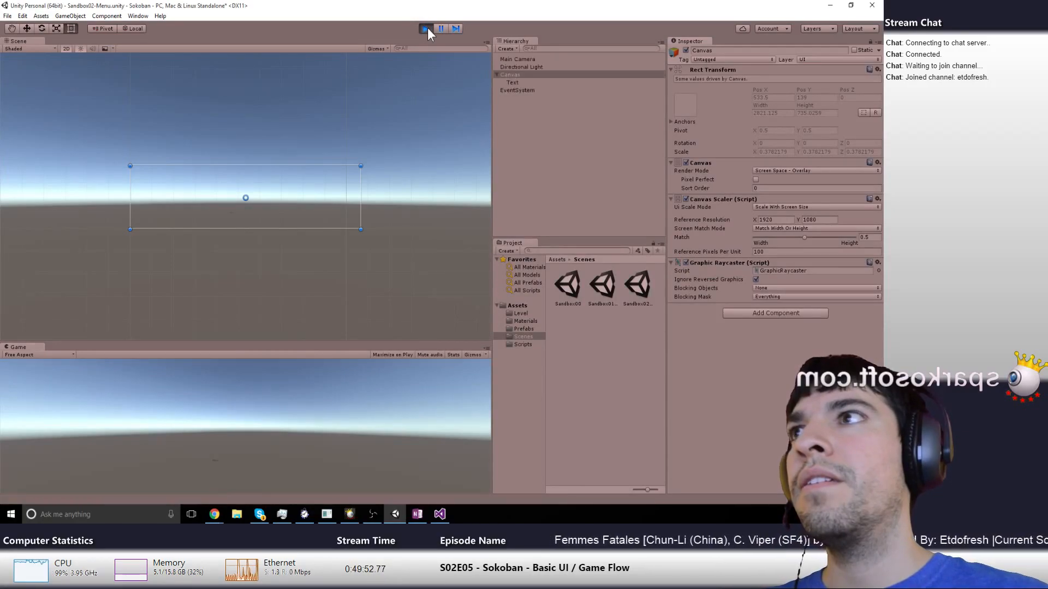
click(428, 27)
click(512, 83)
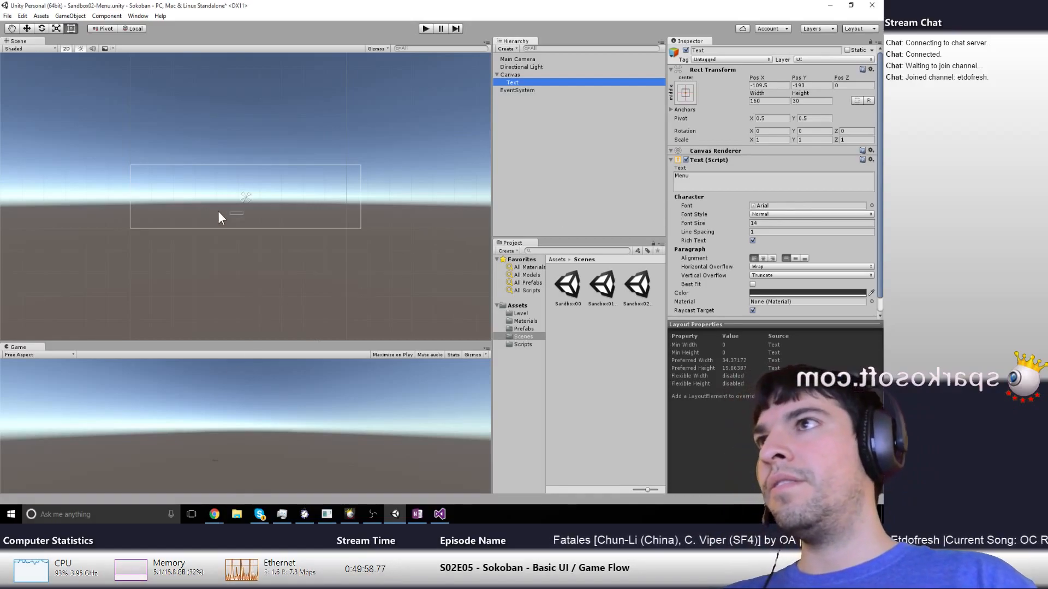
Move the Menu text up to the canvas's upper part, at about X -132, Y 202
click(234, 211)
click(236, 212)
key(w)
drag(240, 210, 239, 174)
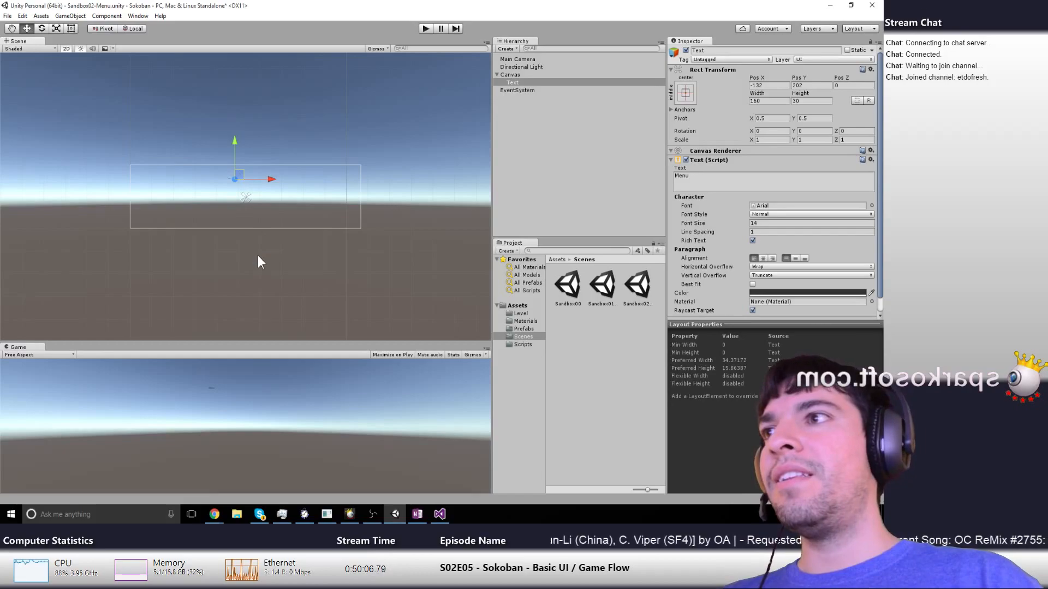
Maximize the Game view to check the menu text, restore the layout and clear the selection
click(485, 350)
click(494, 359)
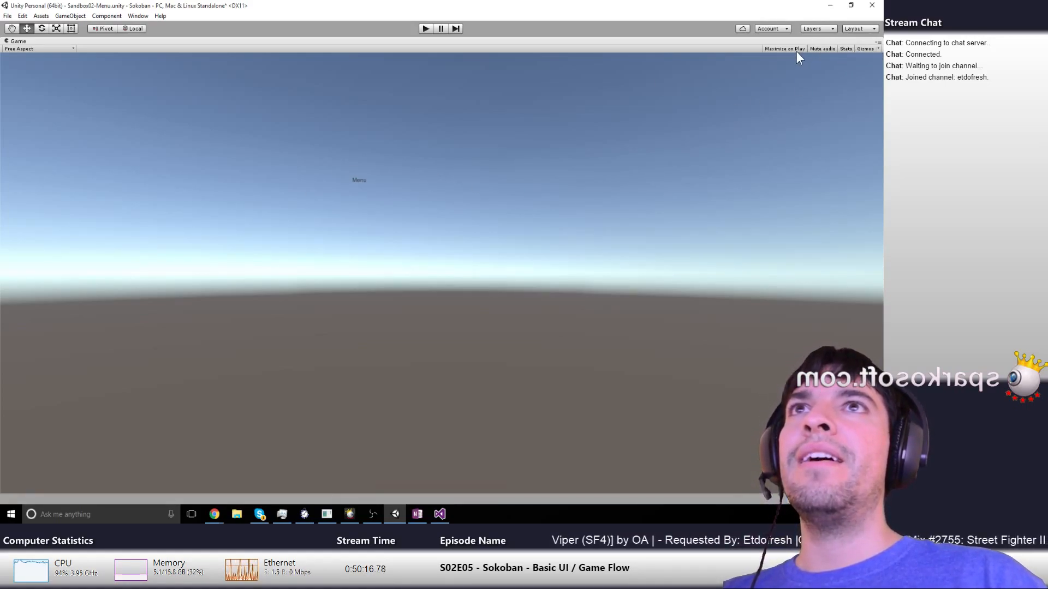
click(876, 43)
click(849, 52)
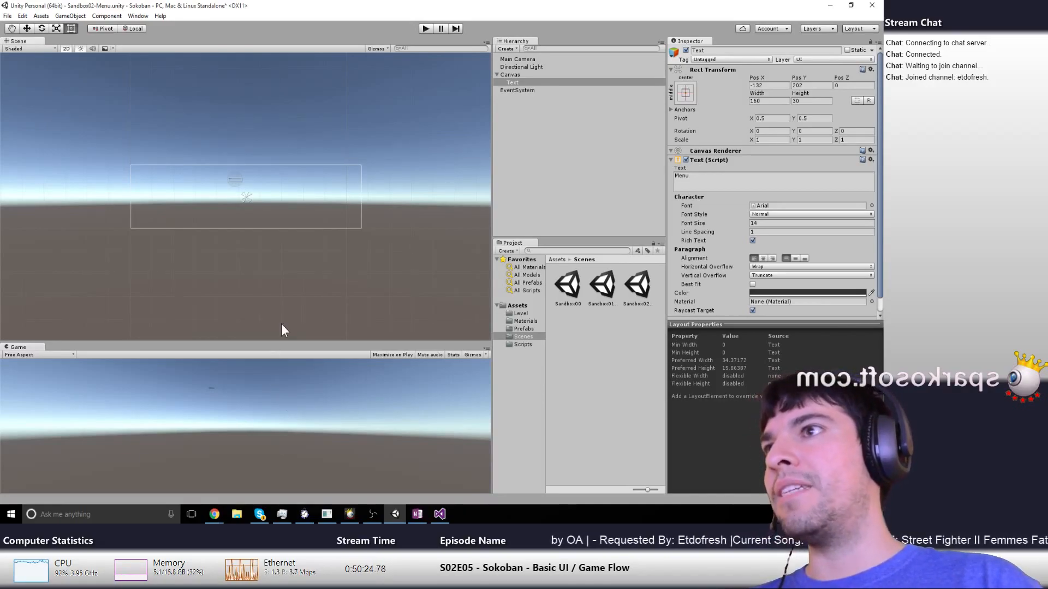
click(298, 276)
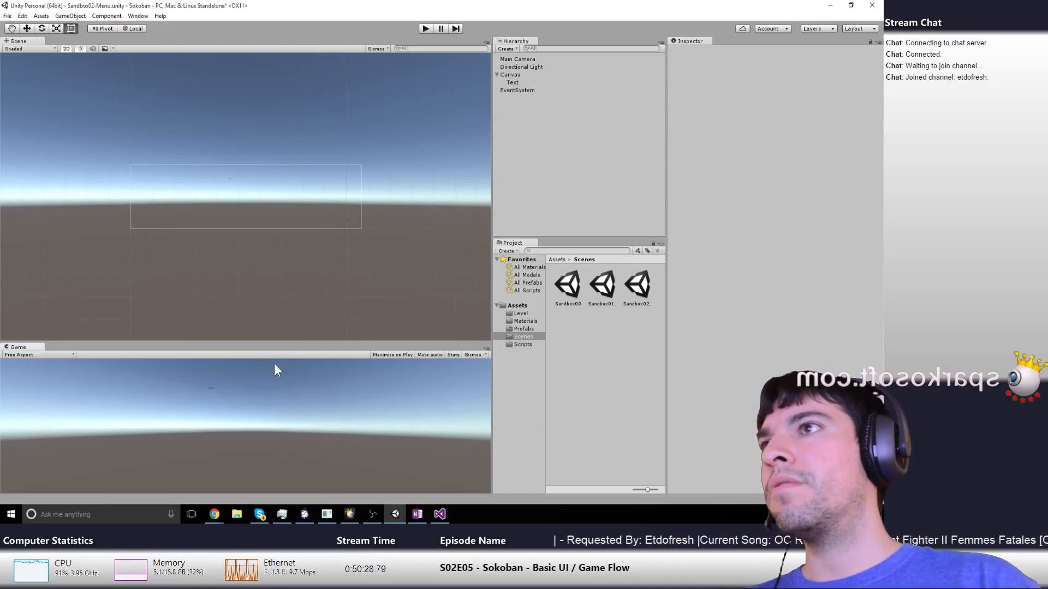
Switch to Chrome's singleton article window and search the web for "unity maximize shortcut"
click(213, 514)
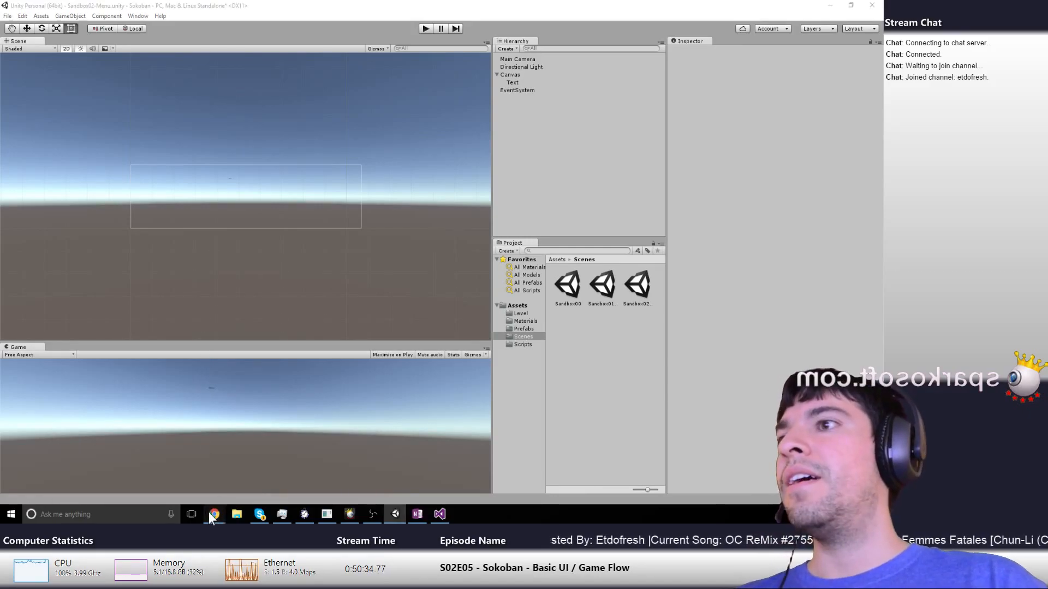
mouse_move(214, 514)
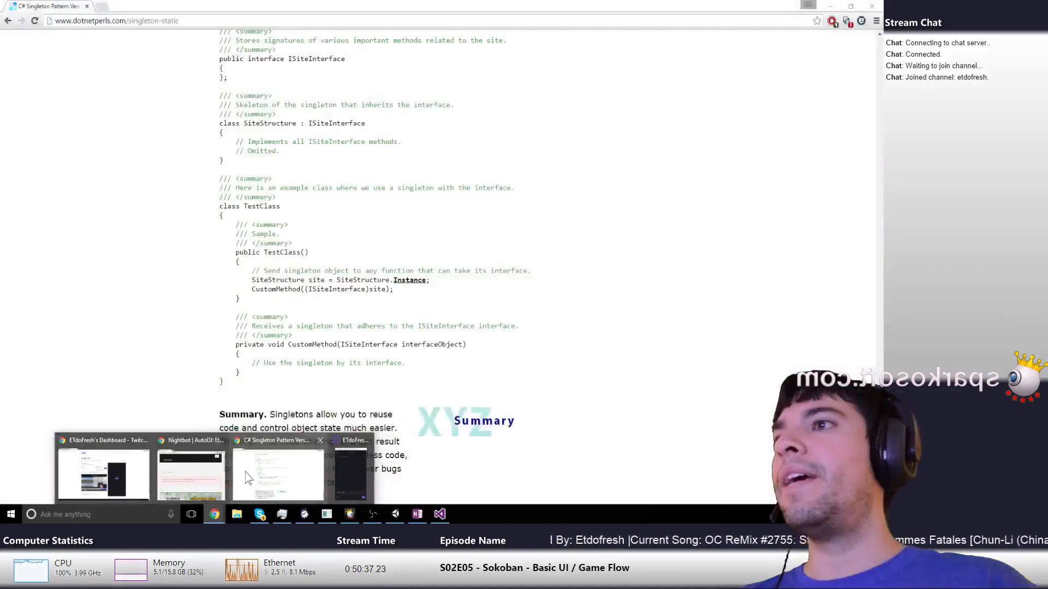
click(246, 478)
click(159, 22)
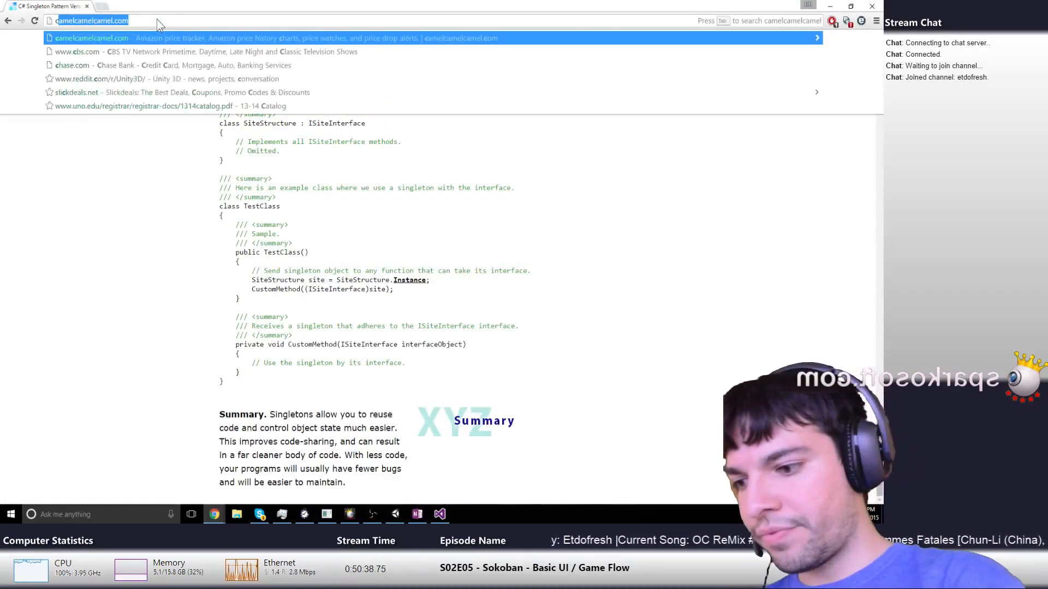
key(BackSpace)
text(unity ma)
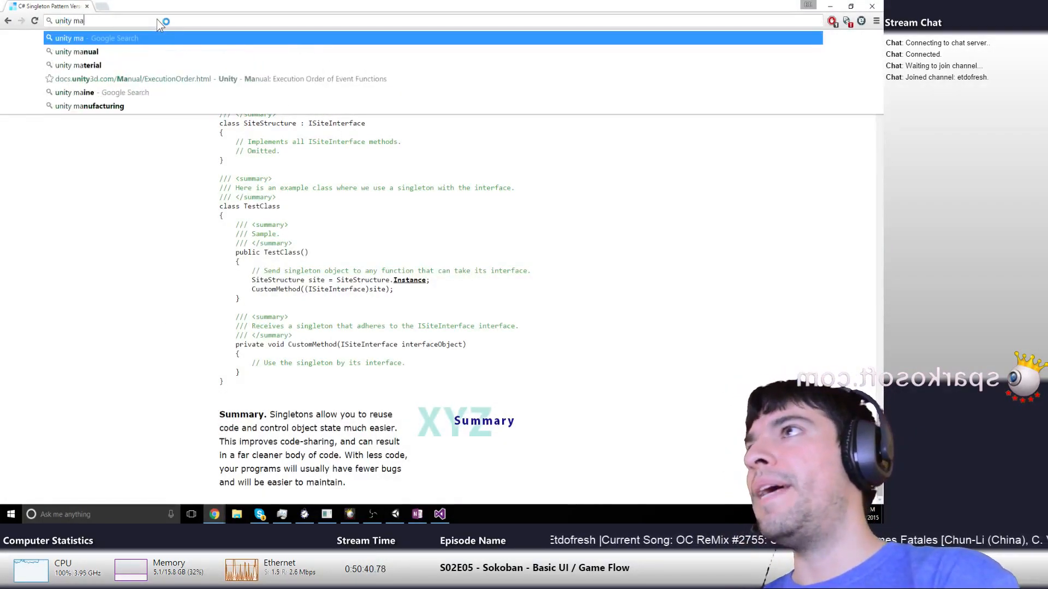
text(ximize s)
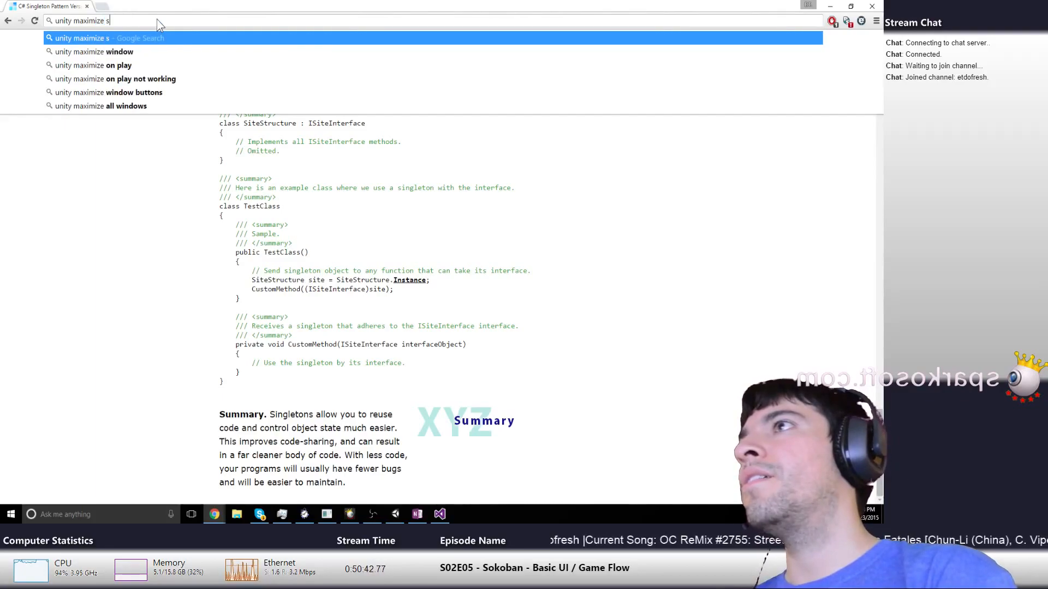
text(hort)
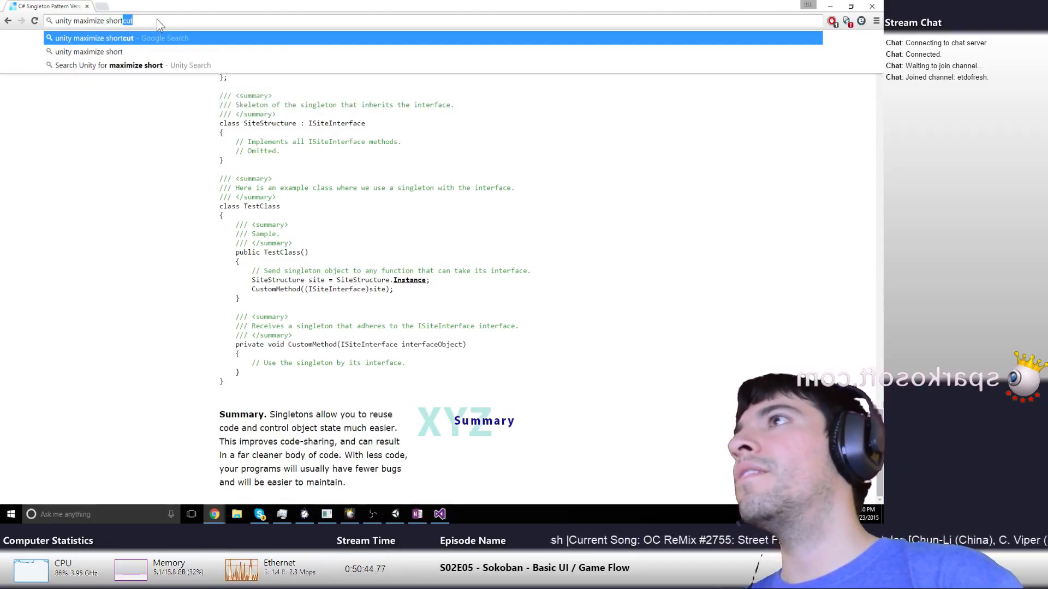
text(cut)
key(Return)
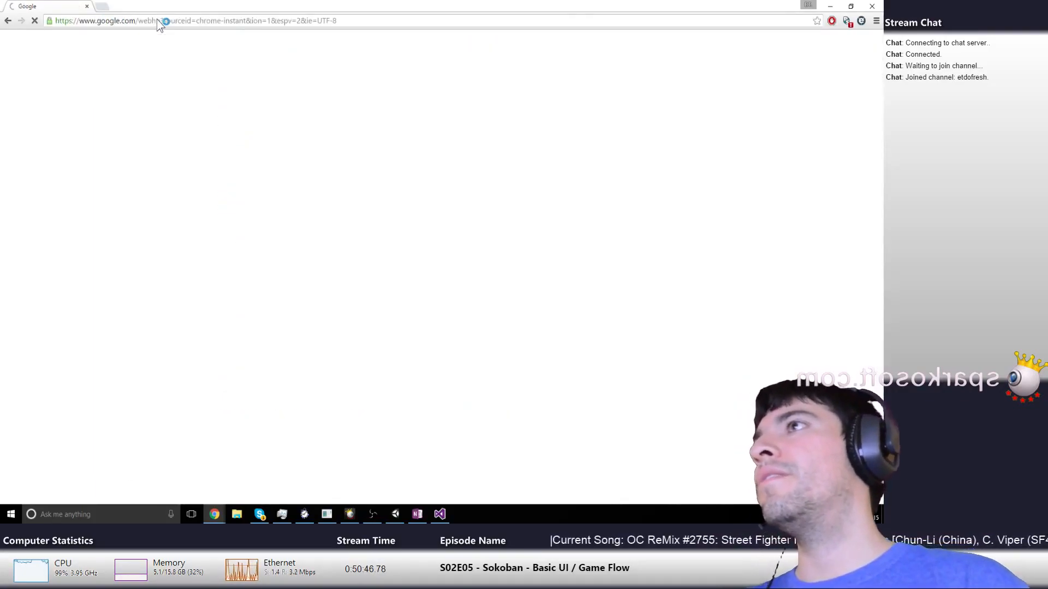
Read the Unity Answers thread on the shortcut key to maximize the viewport and return to Unity
click(123, 119)
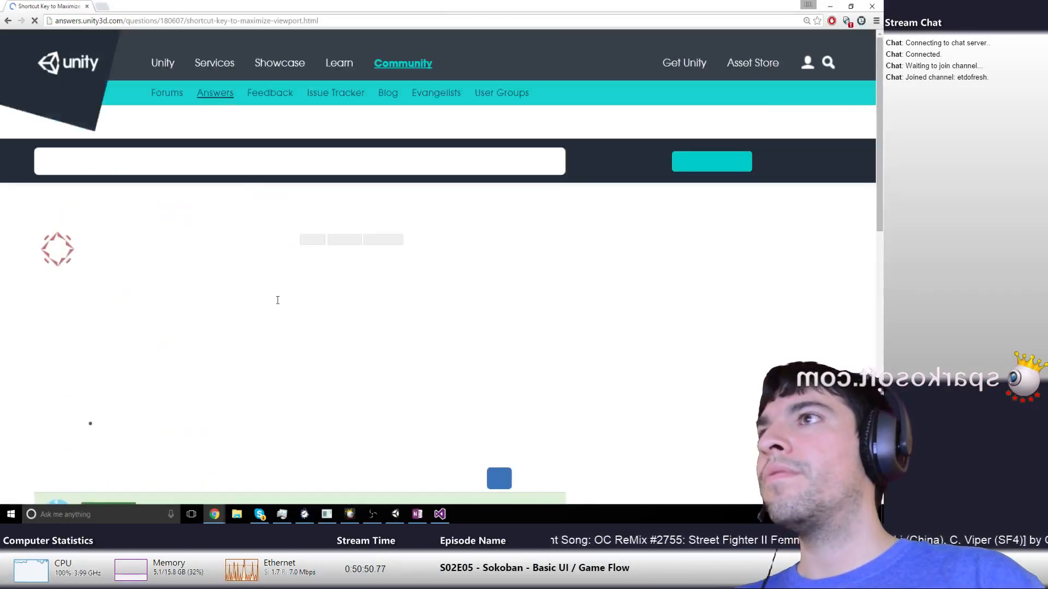
scroll(277, 300, down, 5)
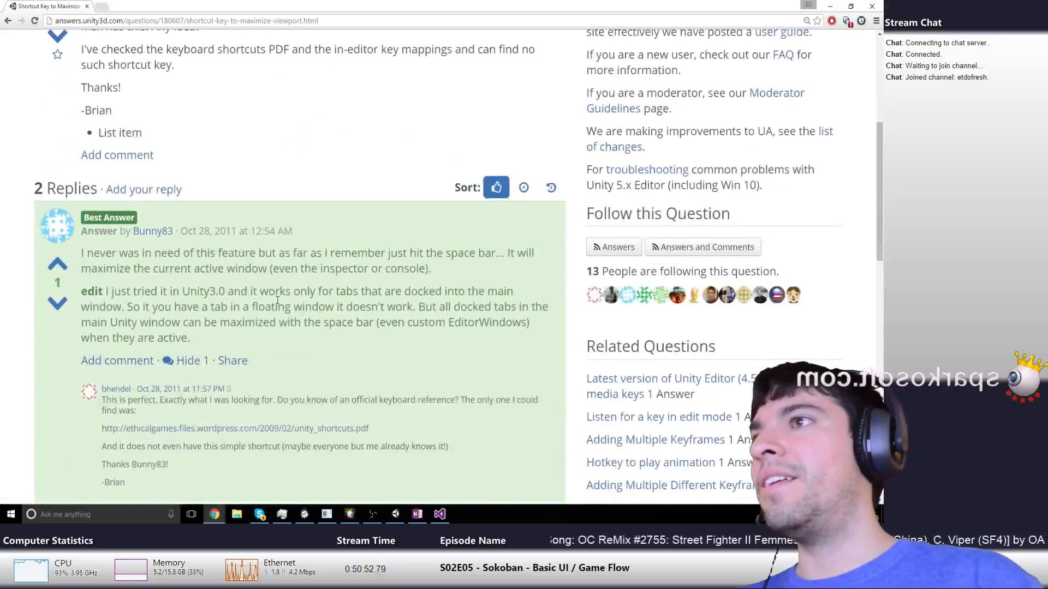
scroll(319, 330, down, 2)
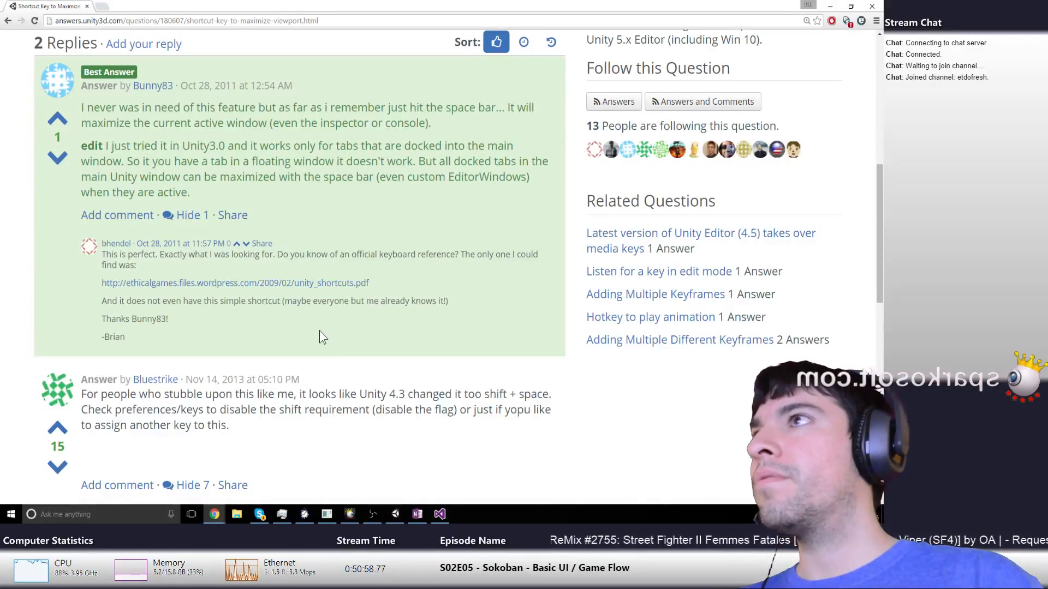
scroll(320, 331, down, 2)
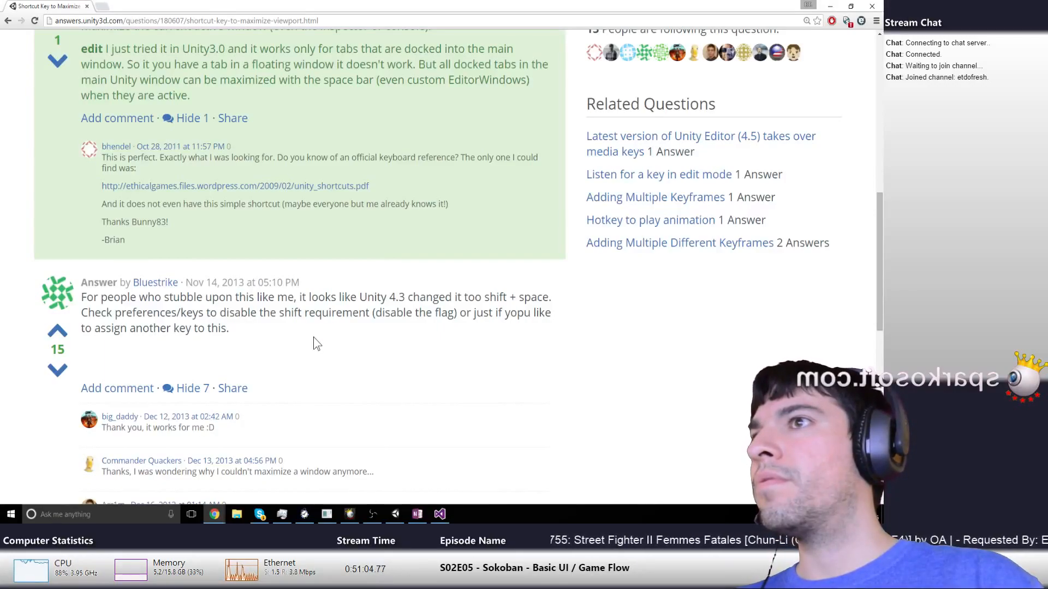
scroll(317, 344, down, 6)
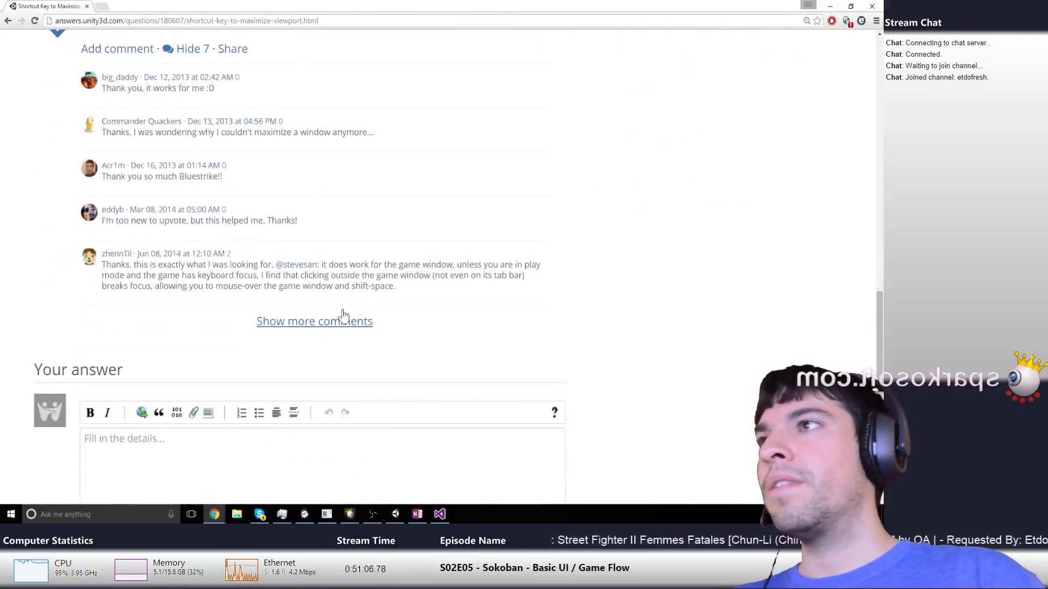
click(830, 6)
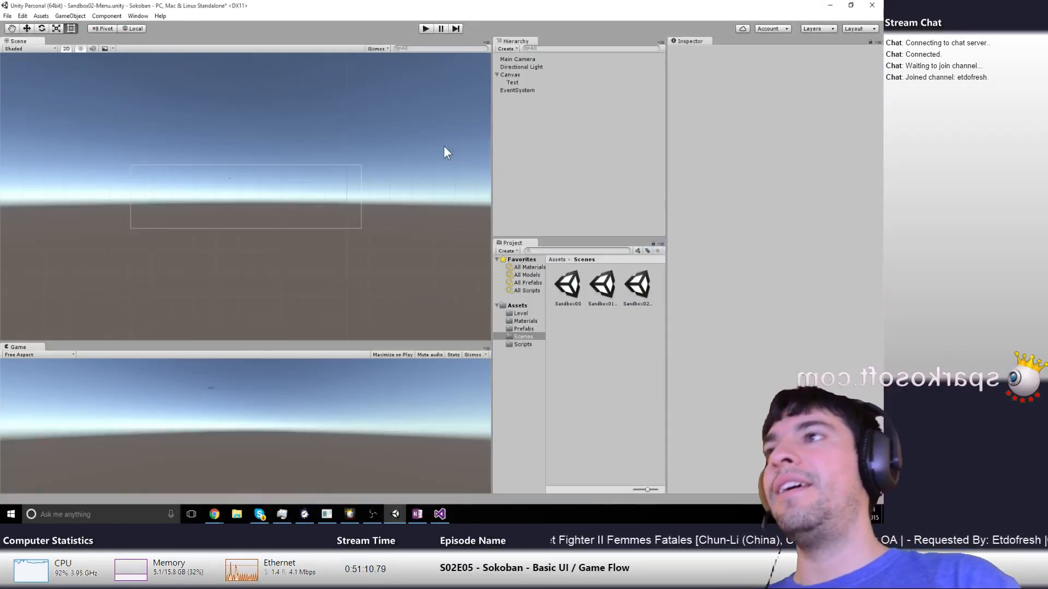
Try the maximize shortcut from the thread on the editor views, select the Canvas and restore the normal layout
key(shift+space)
key(shift+space)
click(272, 194)
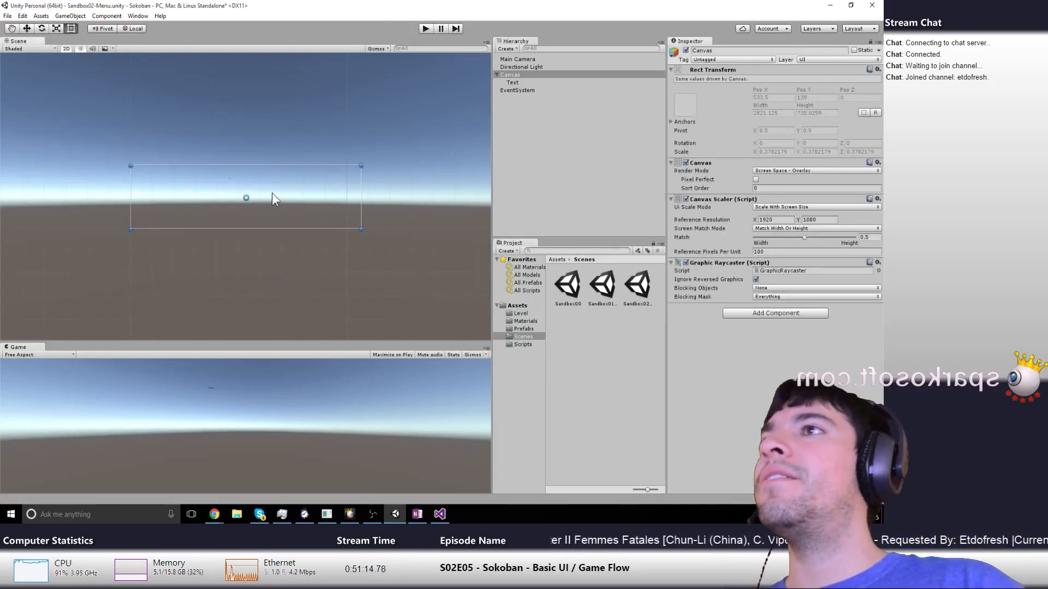
key(shift+space)
key(shift+space)
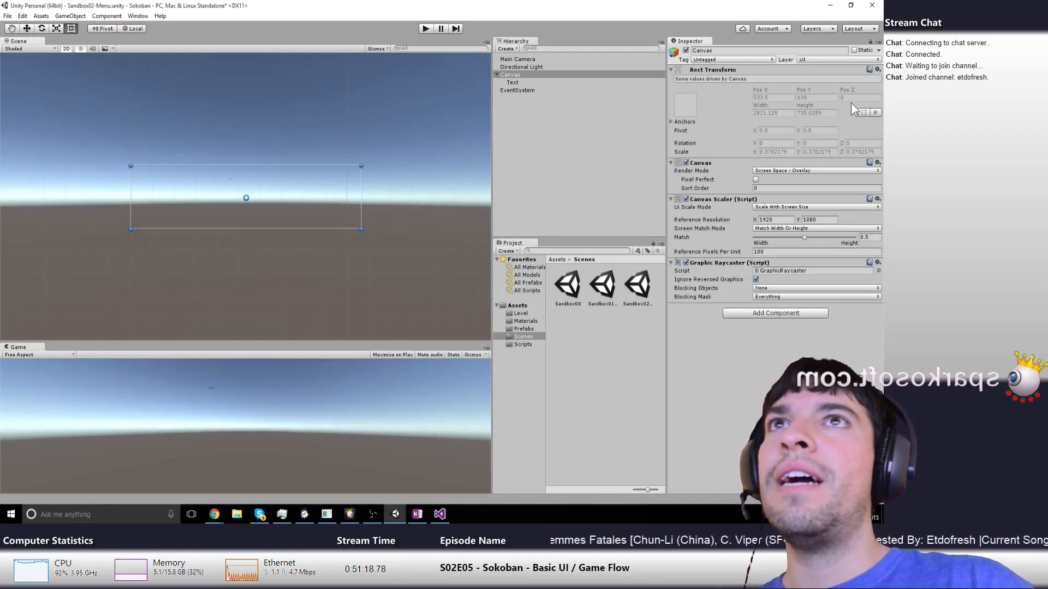
Toggle the Canvas object and its Canvas and Canvas Scaler components off and back on to compare their effect
right_click(547, 77)
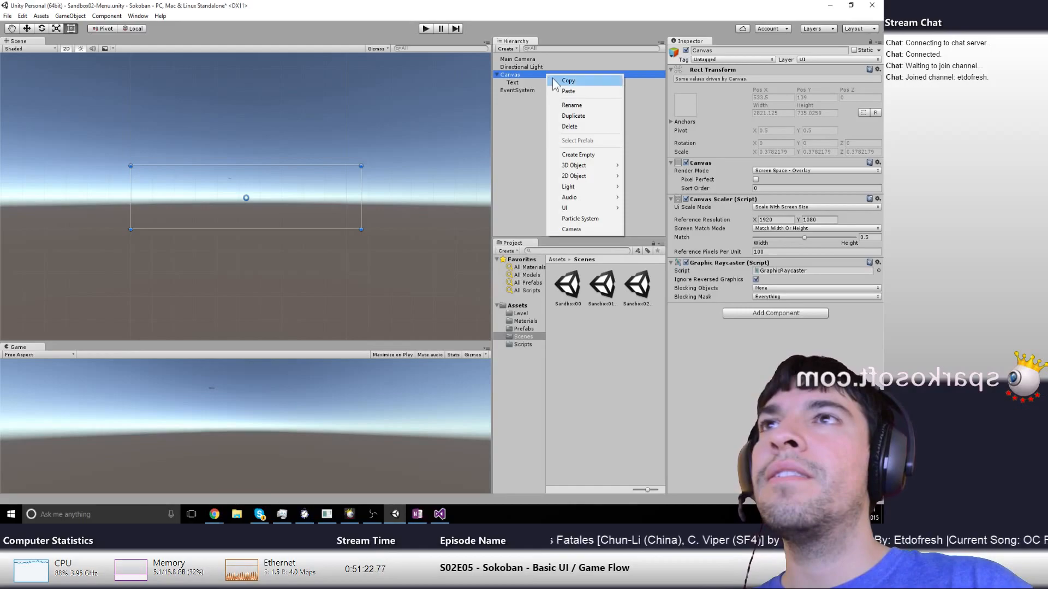
click(694, 93)
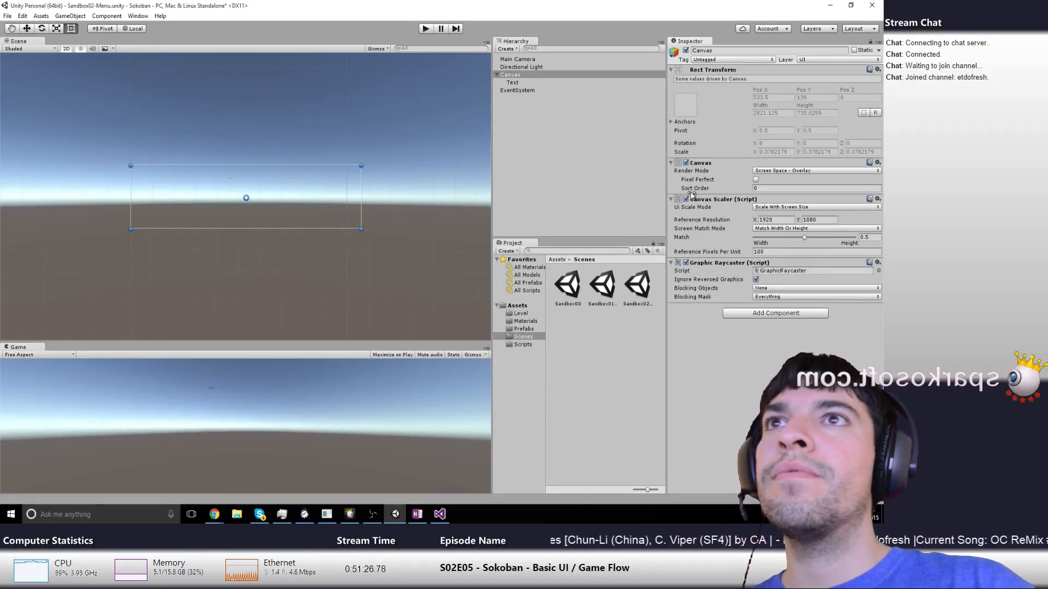
click(686, 51)
click(686, 51)
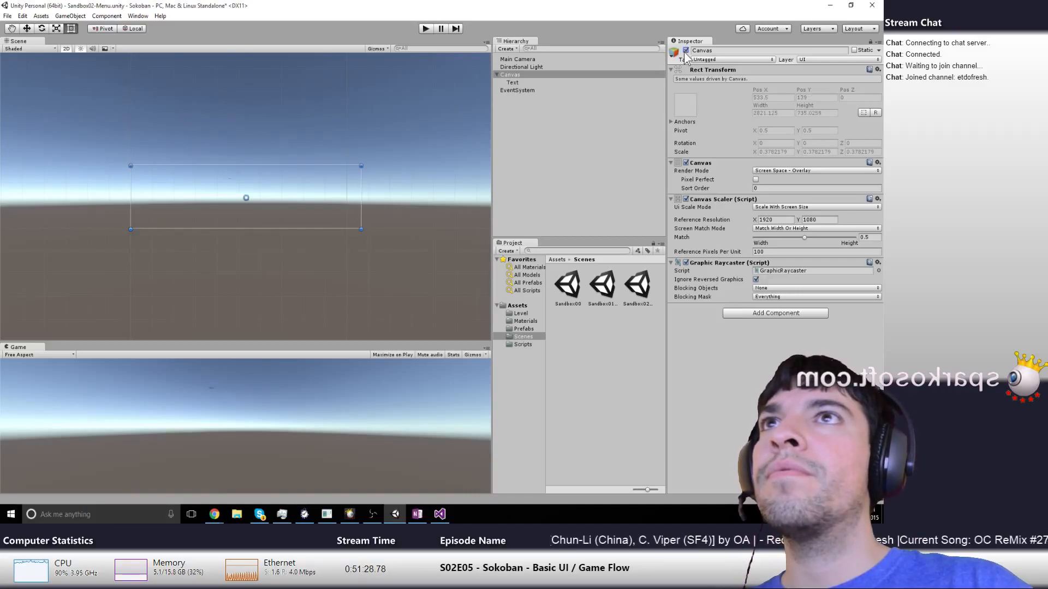
click(685, 50)
click(686, 51)
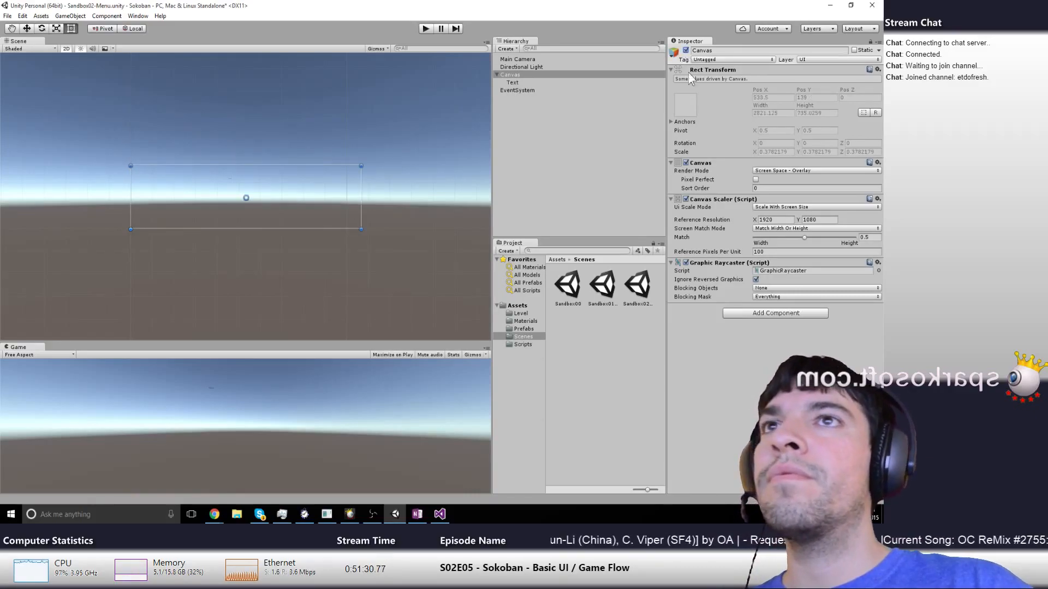
click(686, 163)
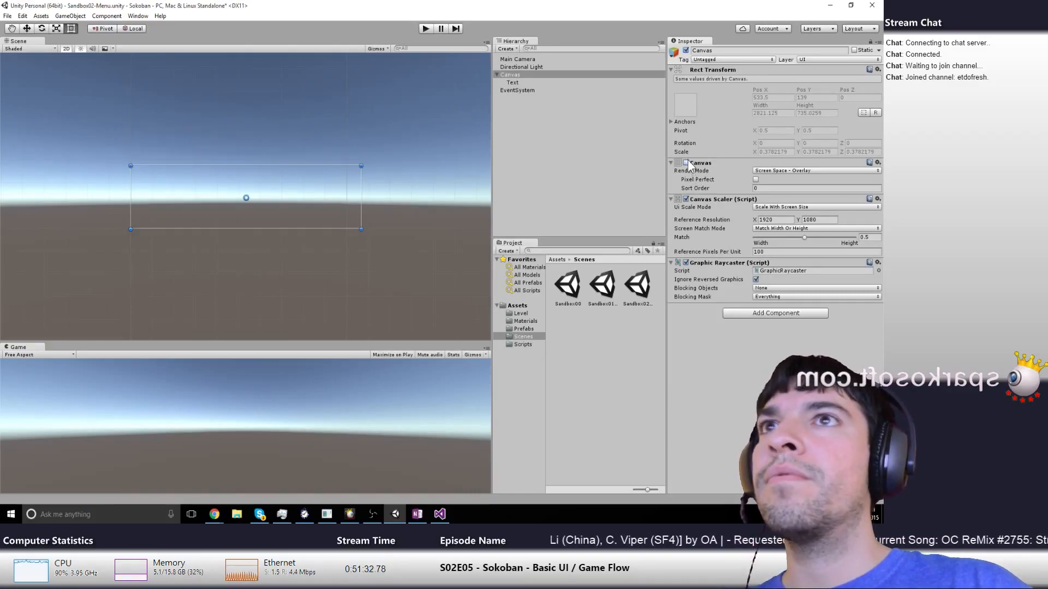
click(685, 199)
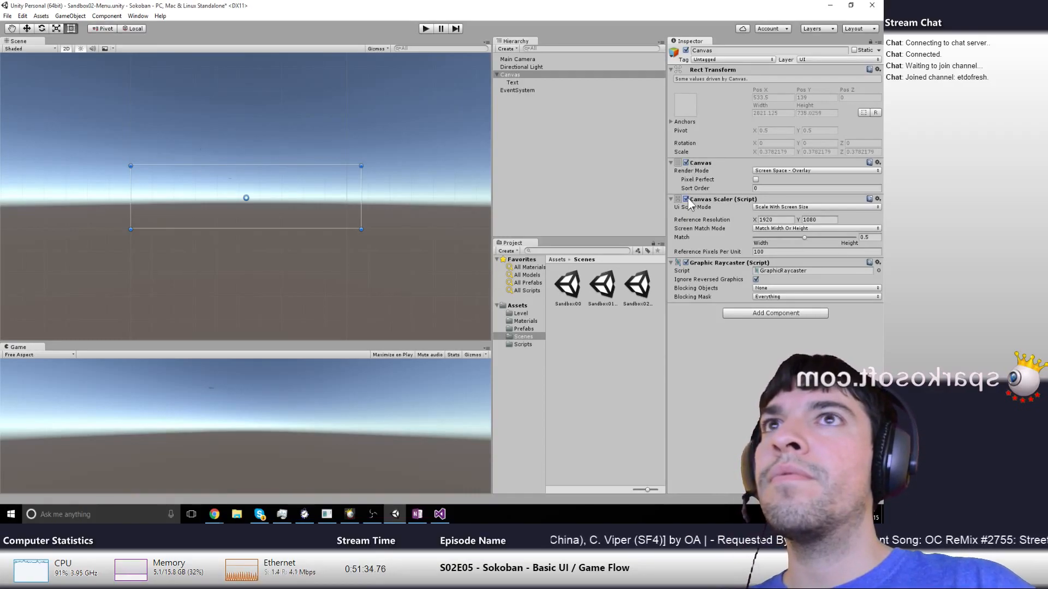
click(685, 199)
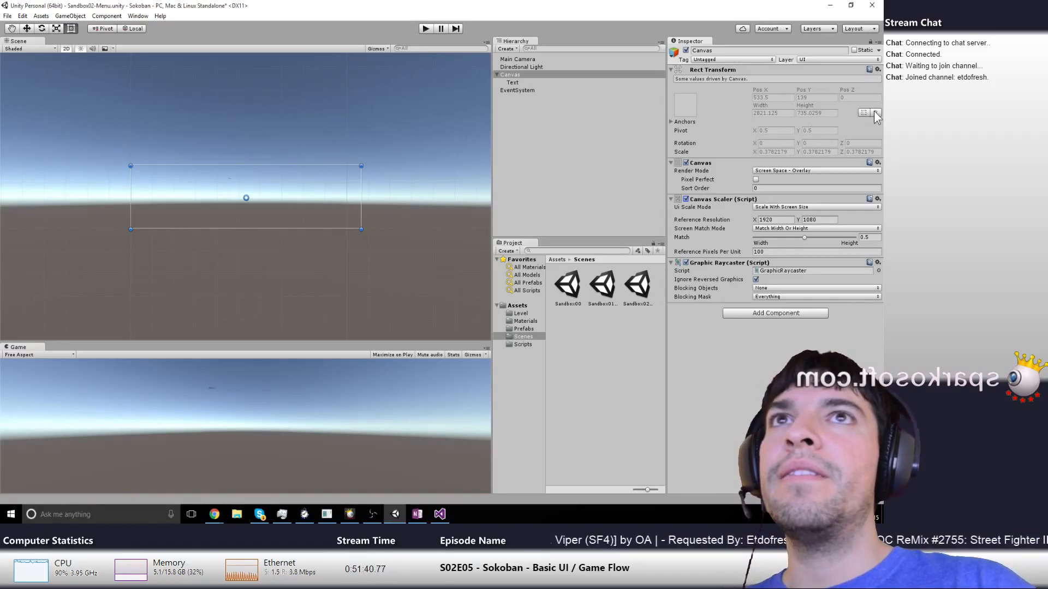
Dock the Game view alongside the Scene view, switch between the two and close the Game view
mouse_move(213, 344)
mouse_down()
mouse_move(243, 239)
mouse_move(249, 350)
mouse_move(219, 350)
mouse_up()
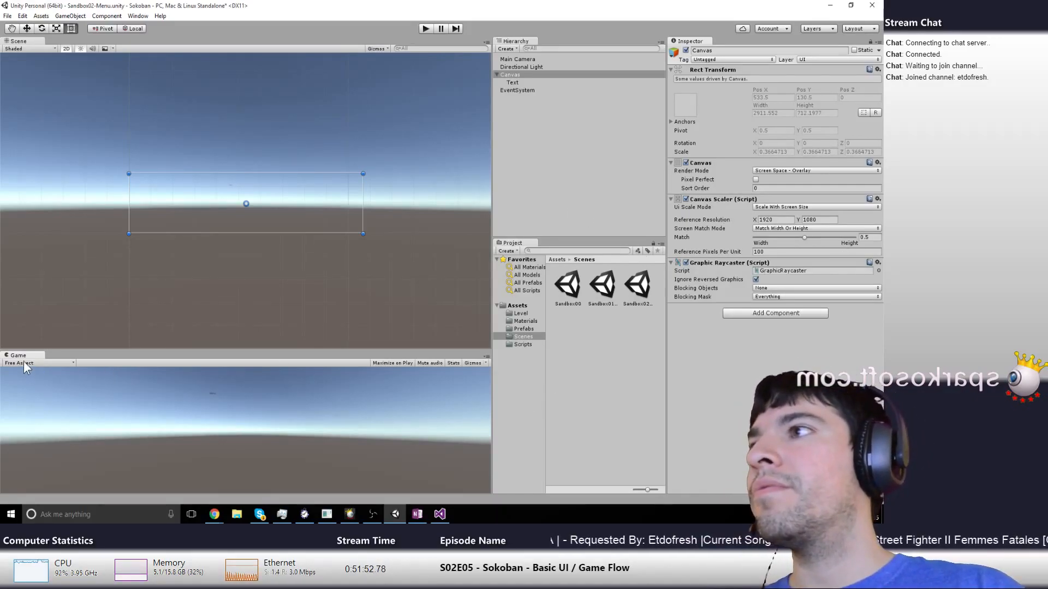
drag(22, 355, 104, 48)
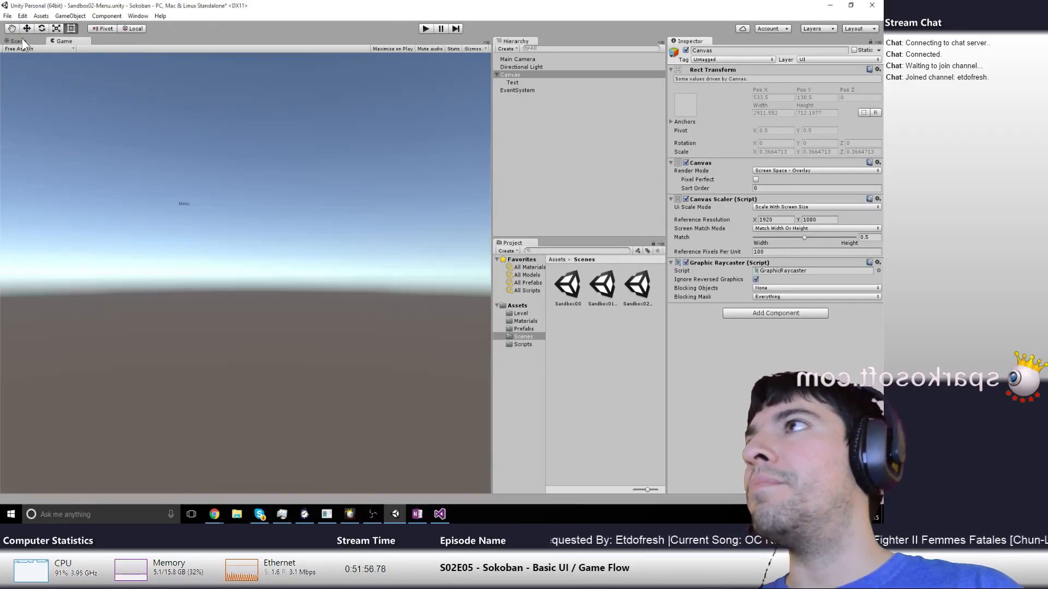
click(18, 41)
click(59, 41)
right_click(58, 40)
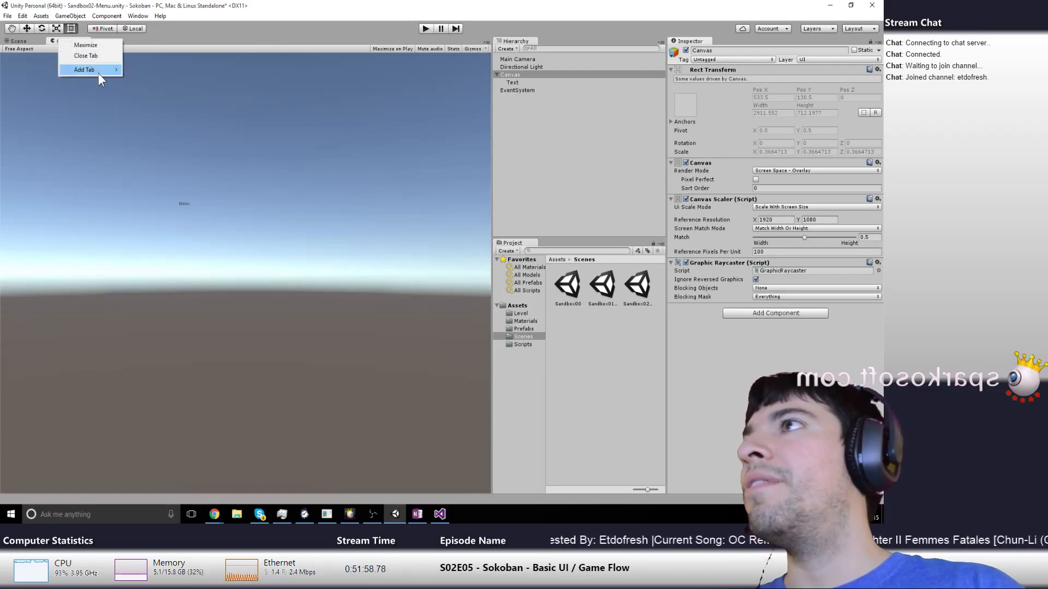
click(90, 56)
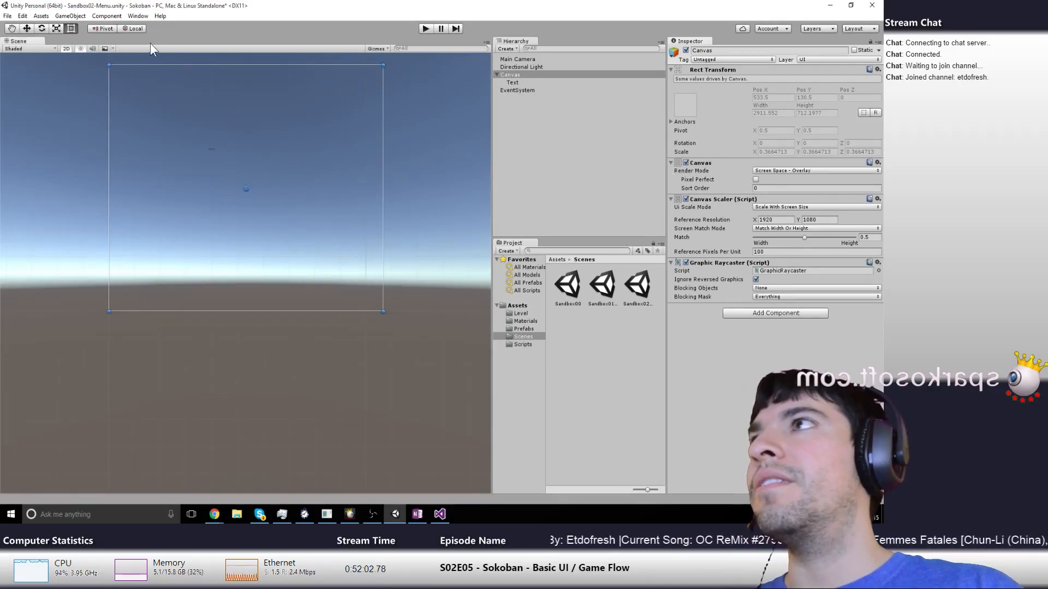
Reopen the Game view and dock it below the Scene view
click(138, 16)
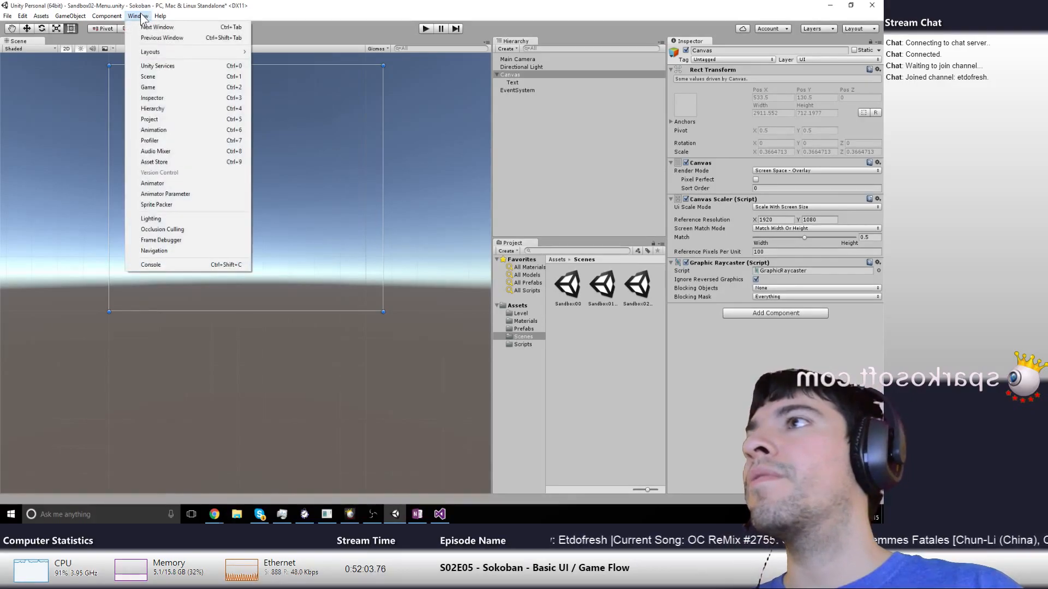
click(195, 89)
drag(34, 17, 150, 353)
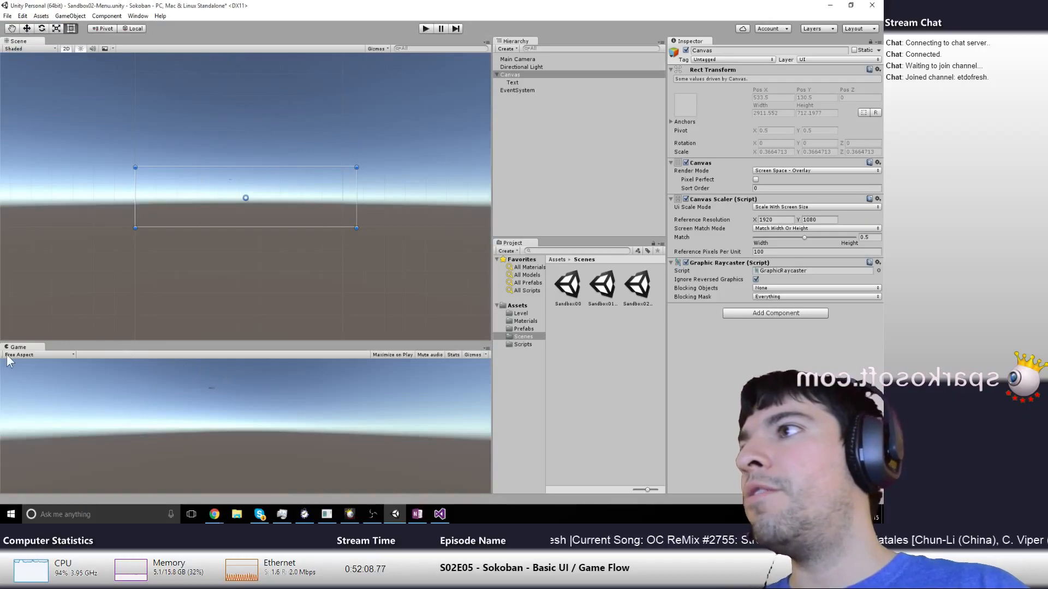
Set the Game view's aspect ratio to 16:9 and deselect the Canvas
click(48, 355)
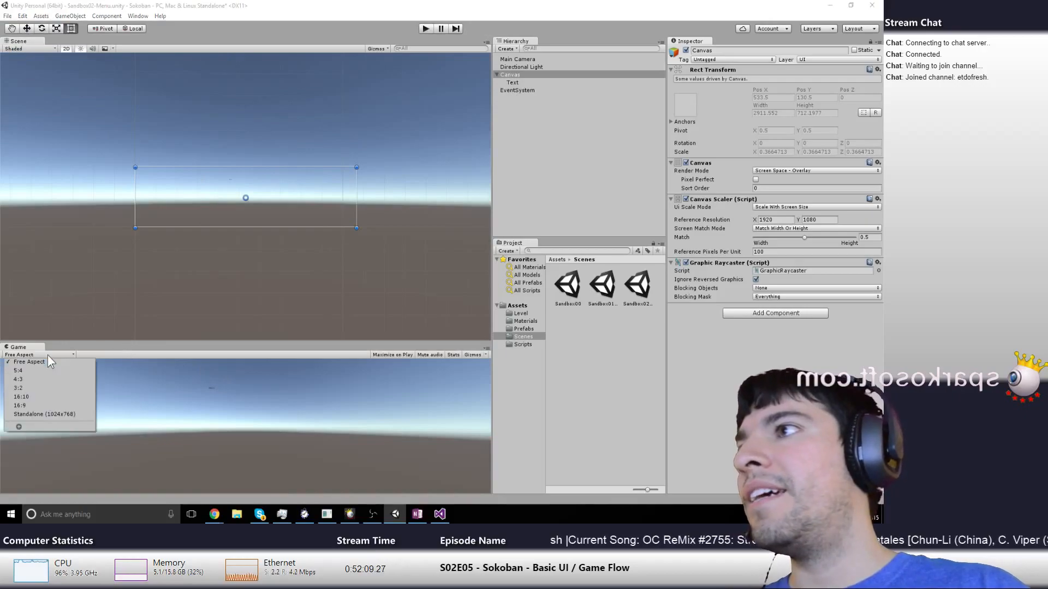
click(45, 405)
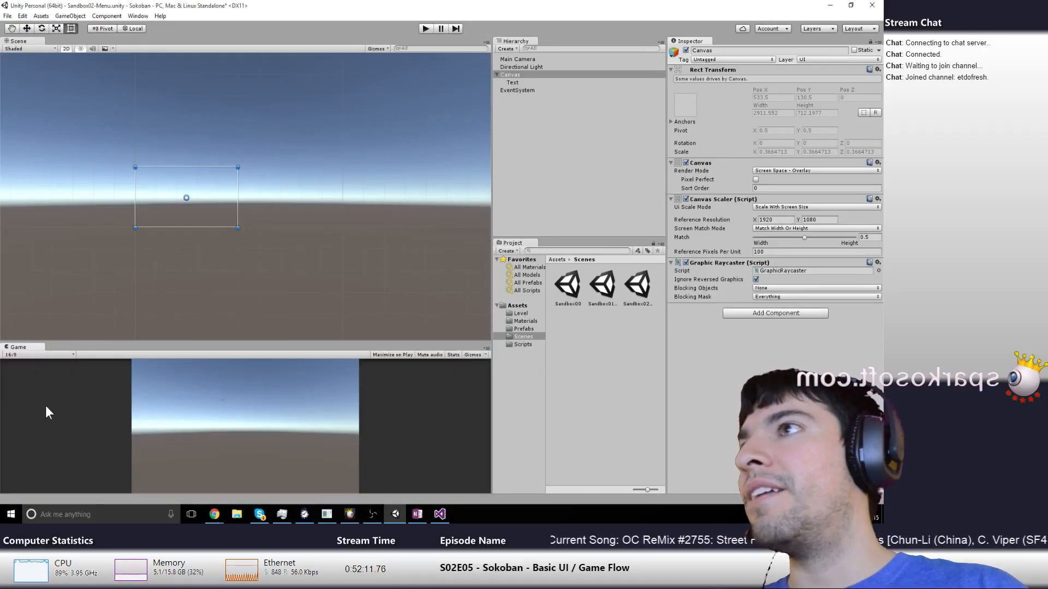
click(241, 267)
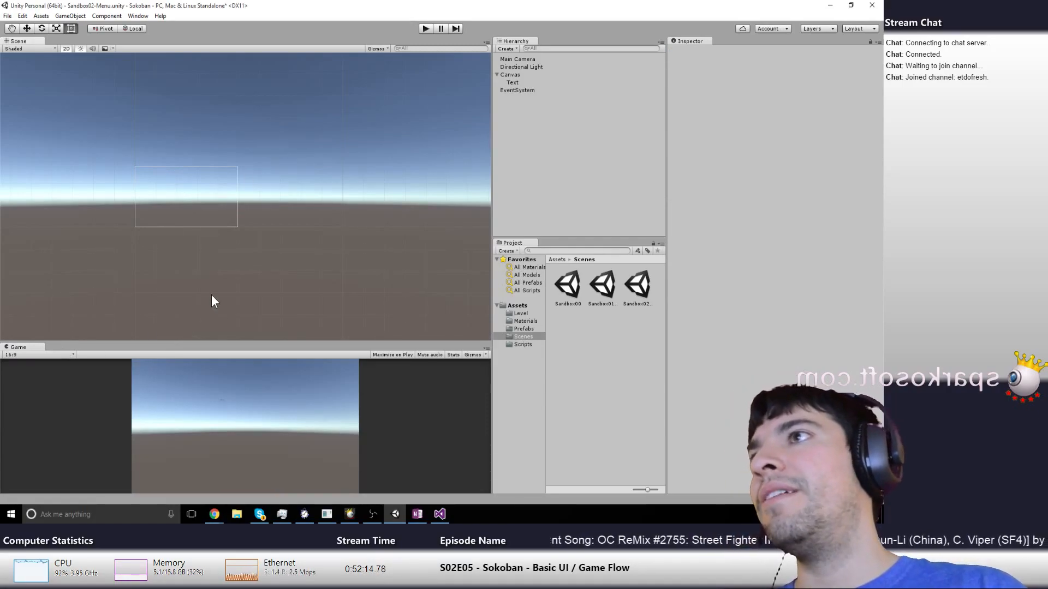
Frame the Canvas in the Scene view and set its Text object's font size to 24
click(223, 221)
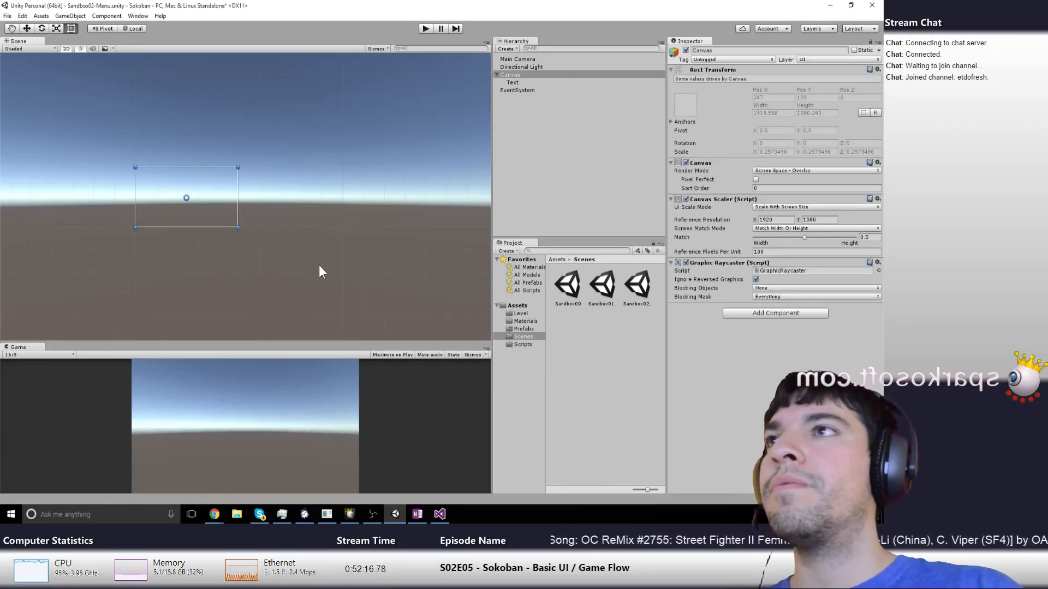
double_click(515, 74)
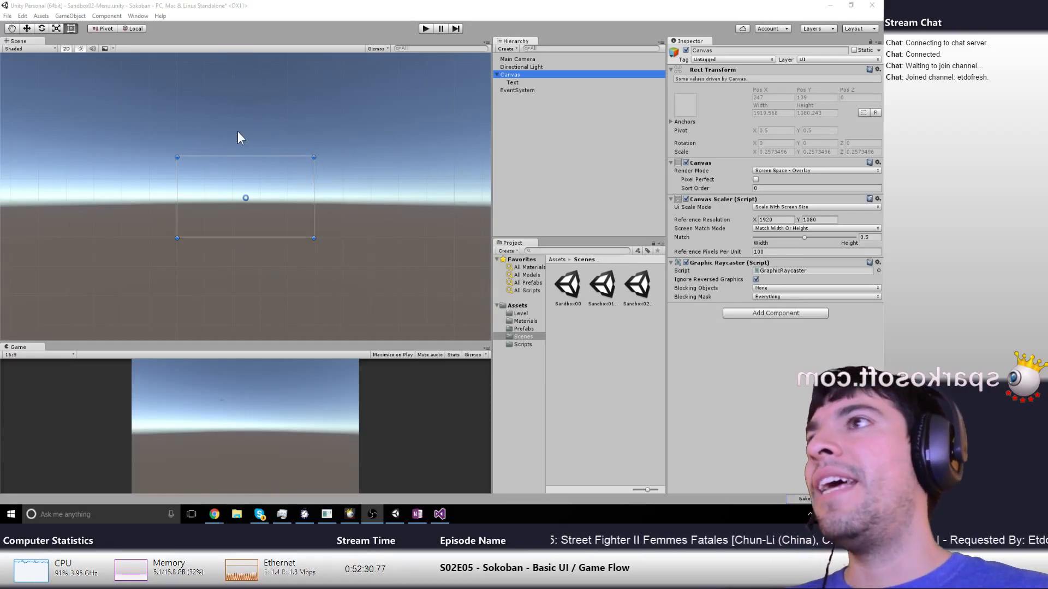
click(512, 83)
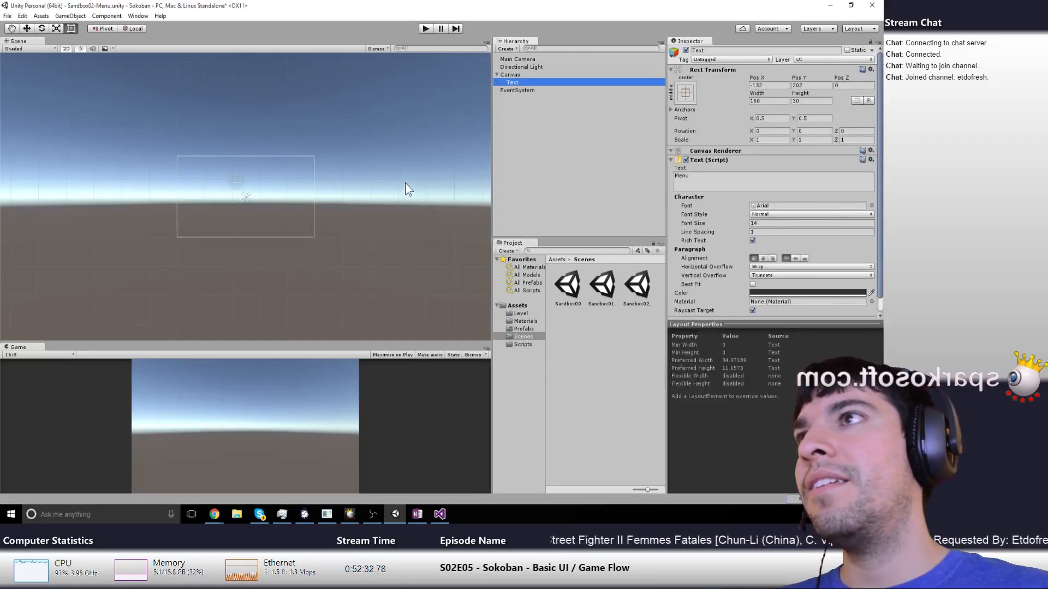
click(766, 224)
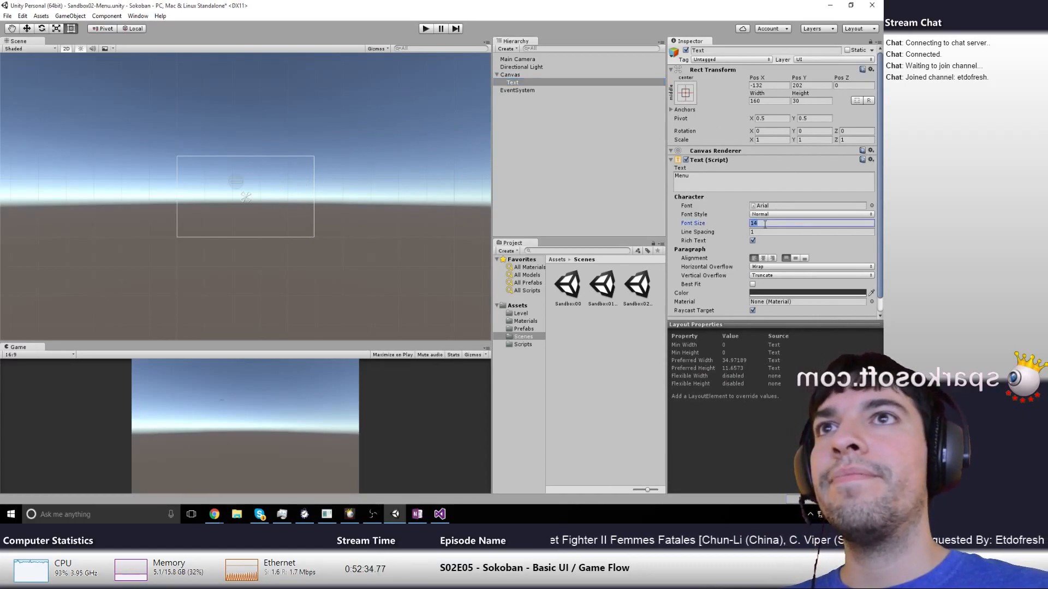
text(24)
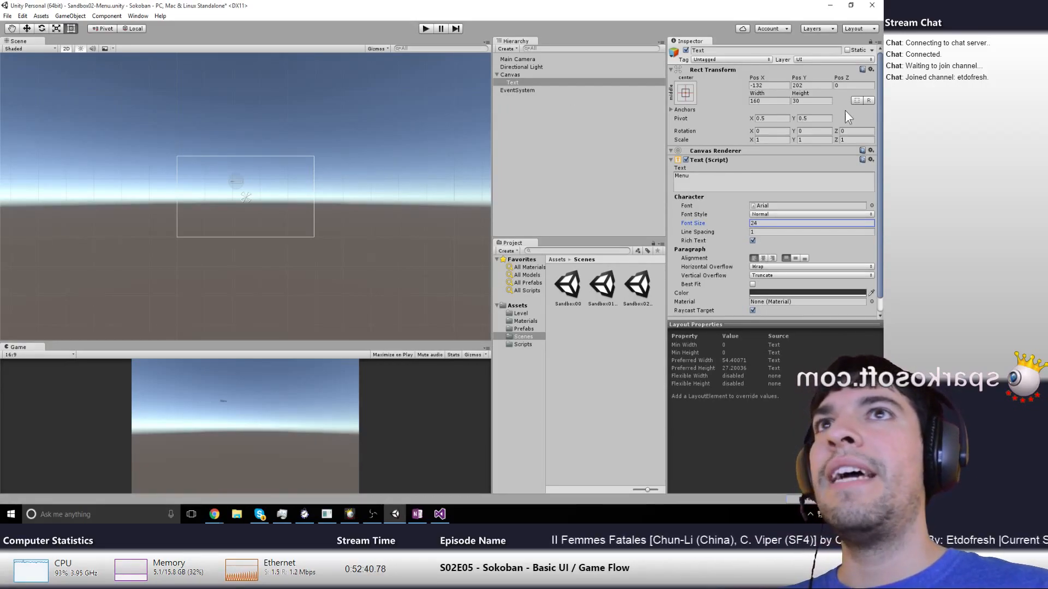
Calculate half of 1920 in the Calculator and set the Text object's width to 960
click(775, 100)
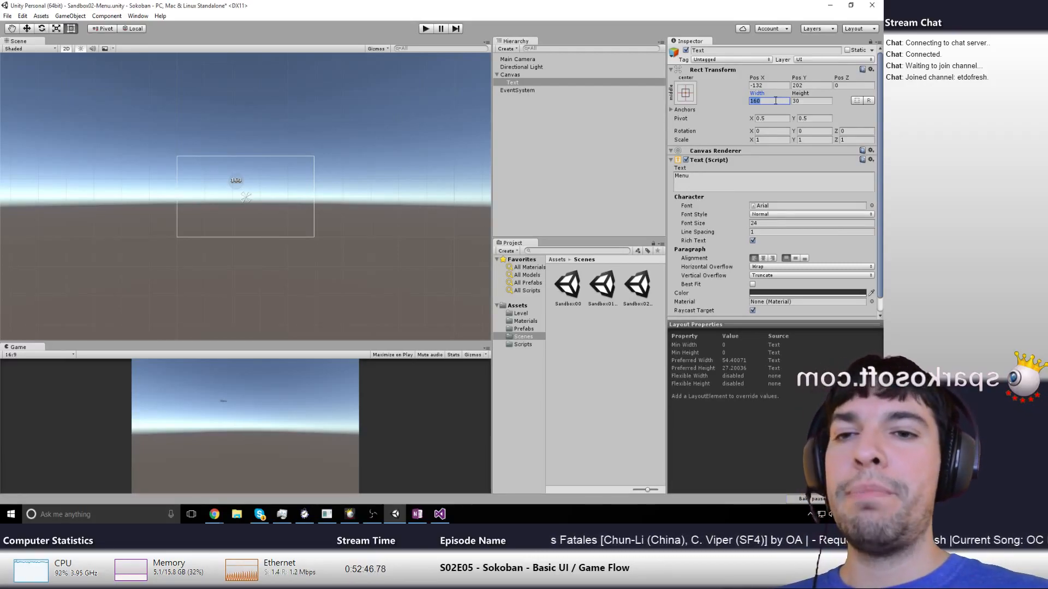
key(super)
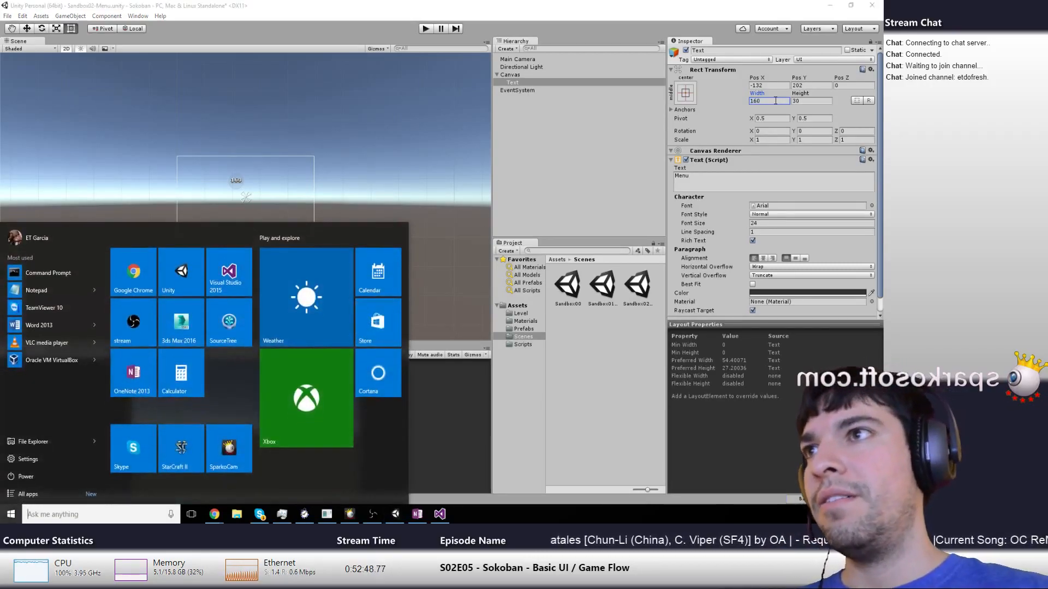
click(174, 365)
text(1920/5)
key(Return)
text(1920/2)
key(Return)
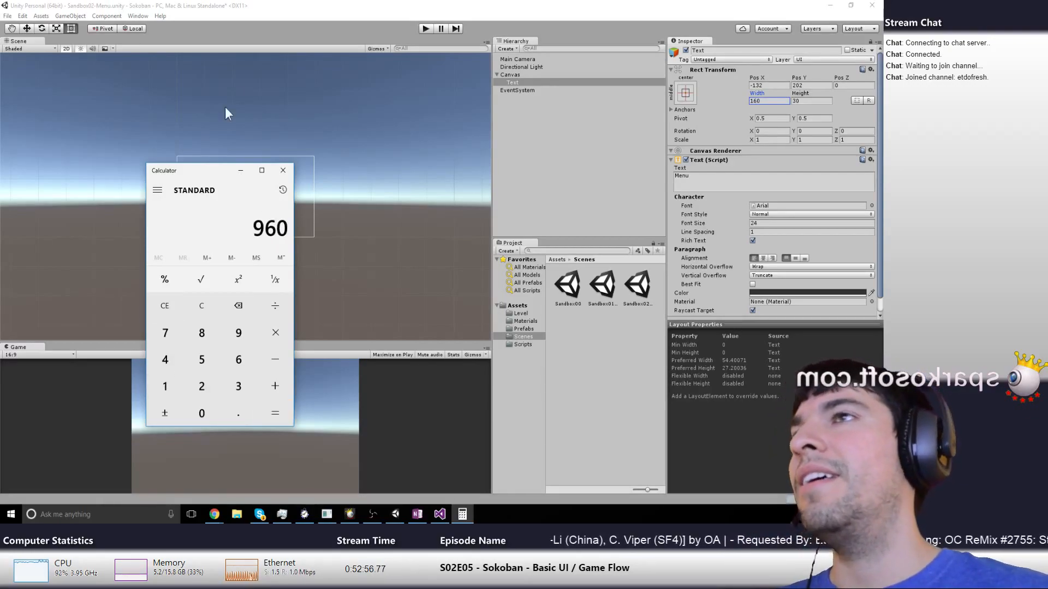
click(759, 101)
text(960)
key(Tab)
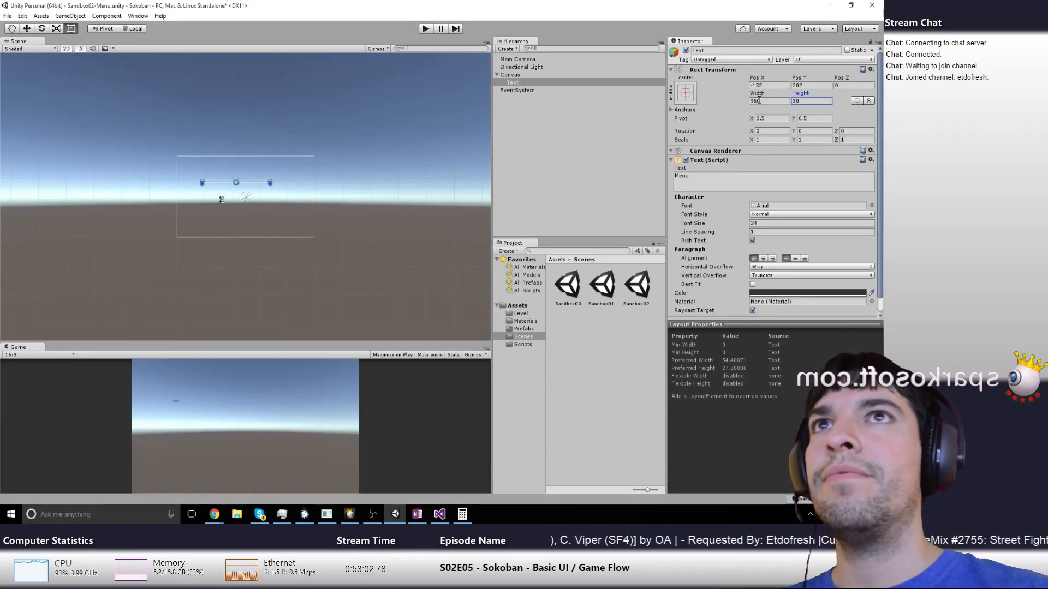
Size the Text object to 1920 wide by 100 high and centre its text horizontally
click(806, 104)
text(100)
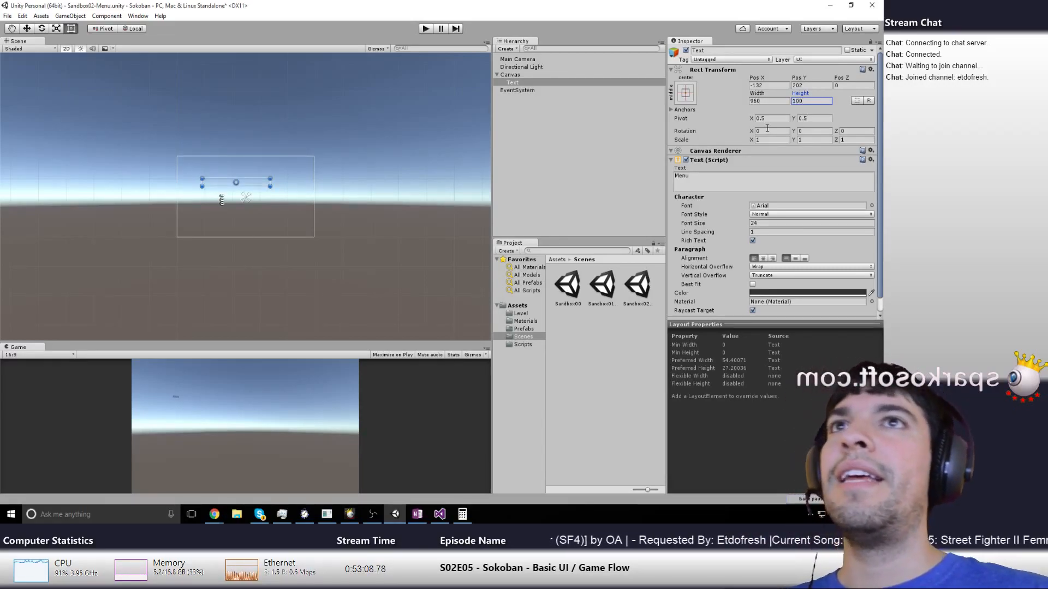
click(763, 258)
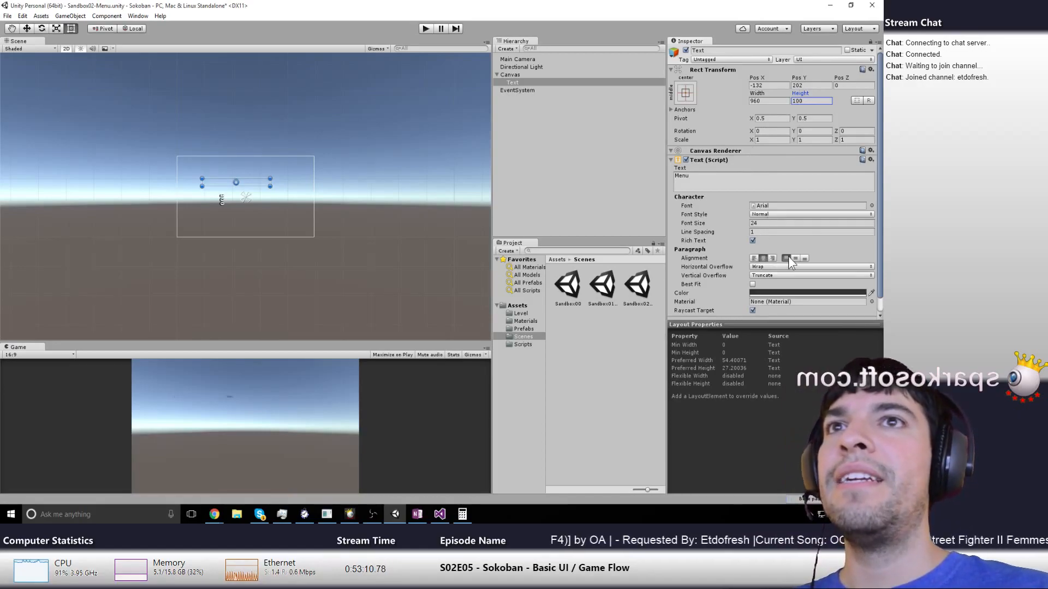
click(767, 102)
text(1920)
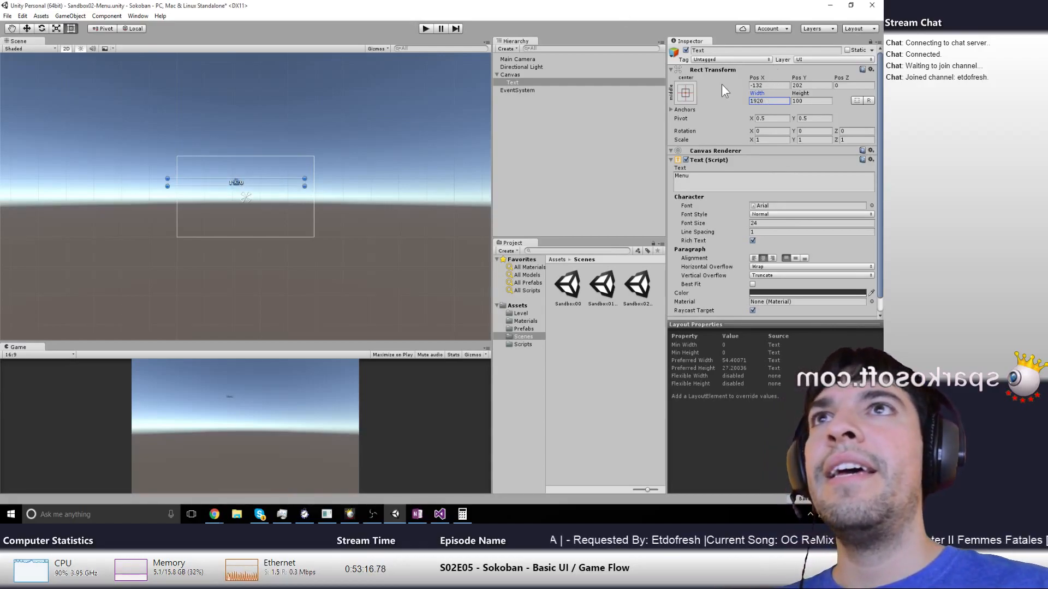
Anchor the Text object to the top centre of the Canvas, moving its pivot and position there too
click(685, 92)
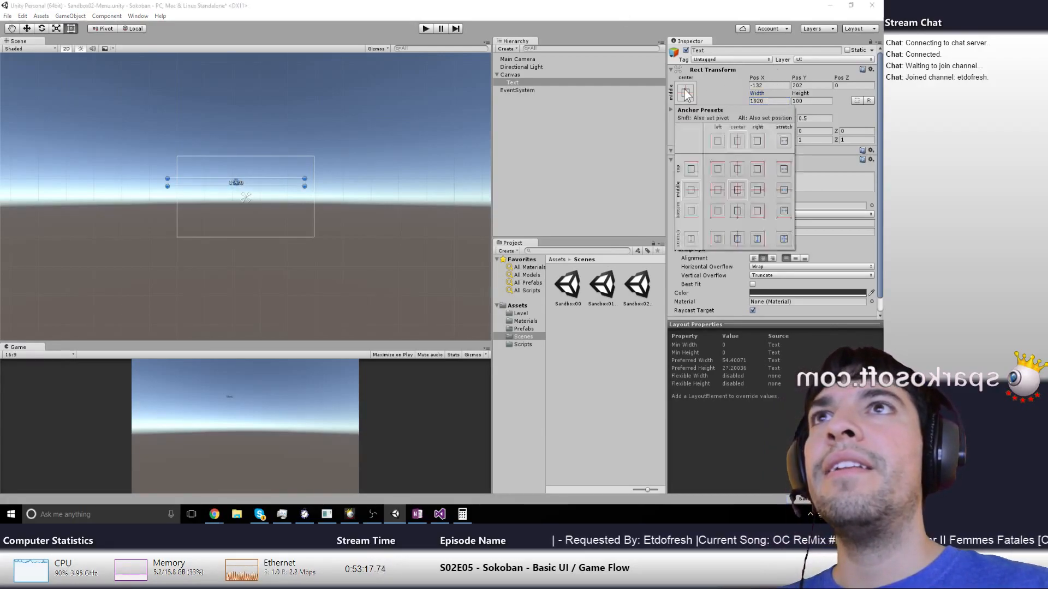
click(738, 167)
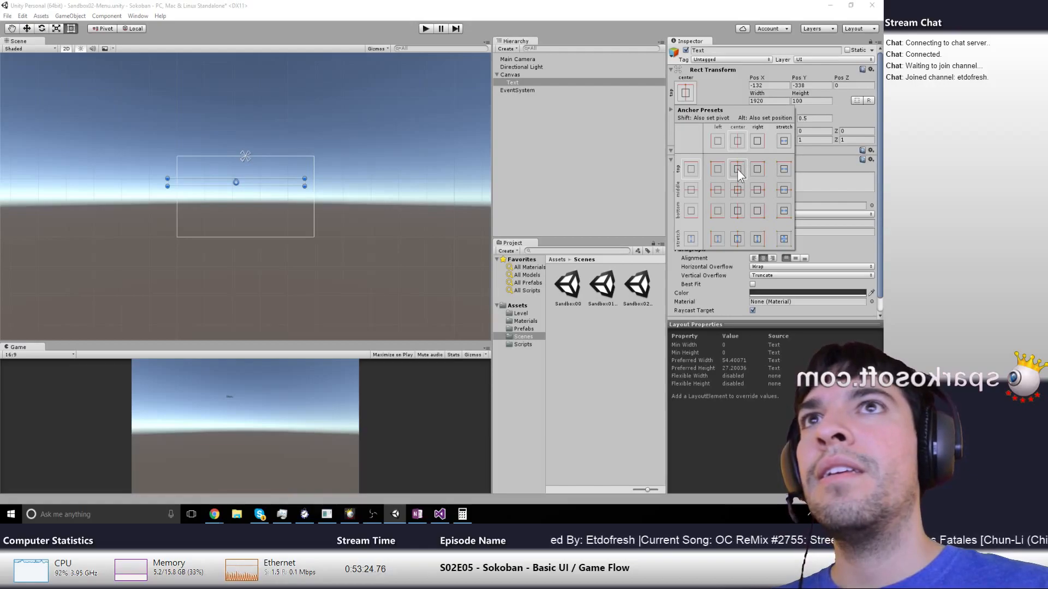
key(alt)
alt+click(737, 165)
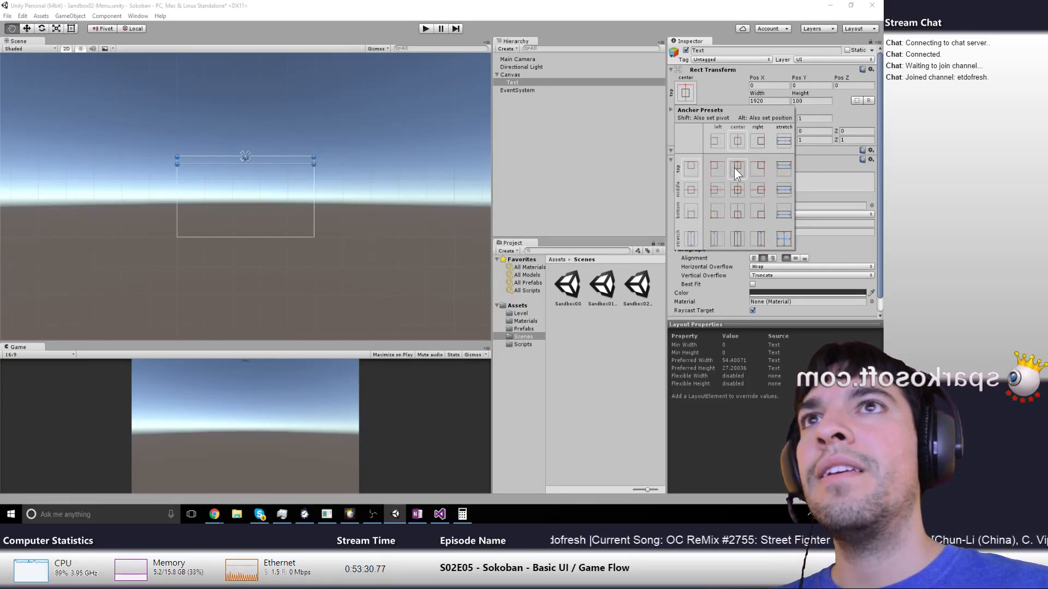
key(alt)
key(alt)
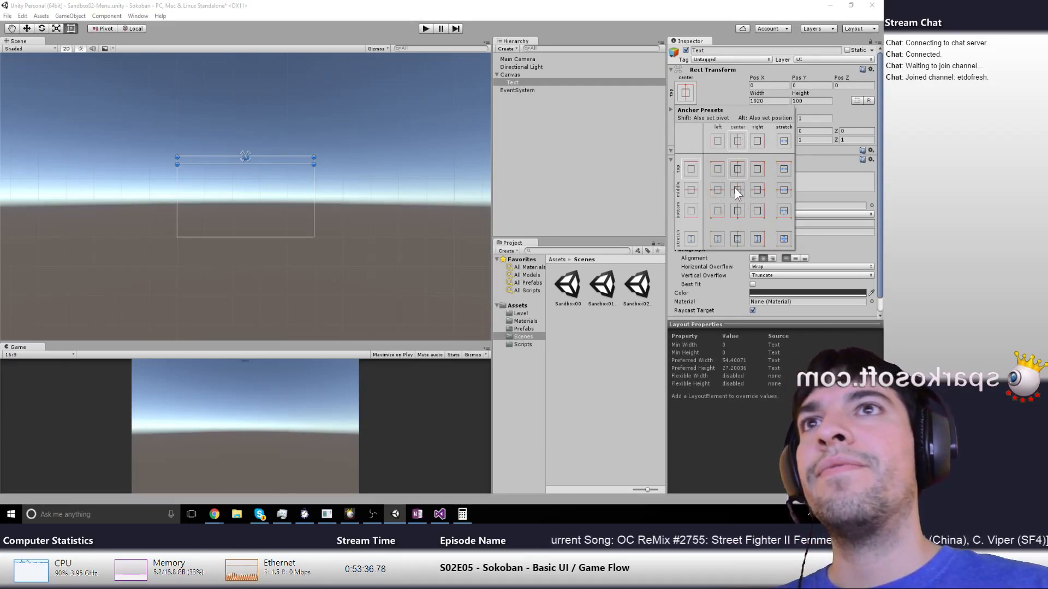
Anchor the Text object to the middle centre of the Canvas, including its position and pivot
click(735, 192)
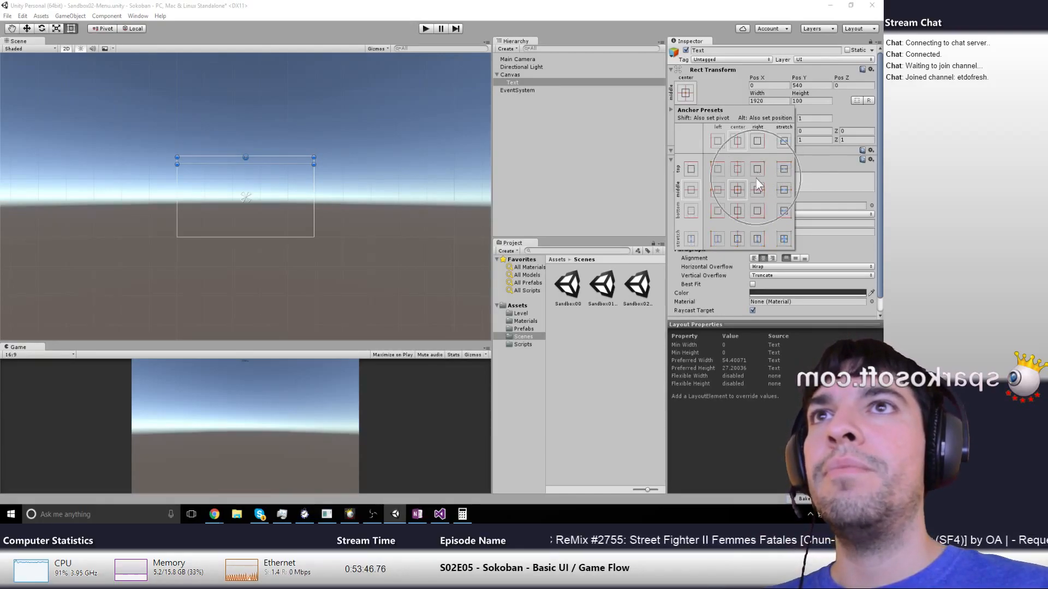
alt+click(736, 189)
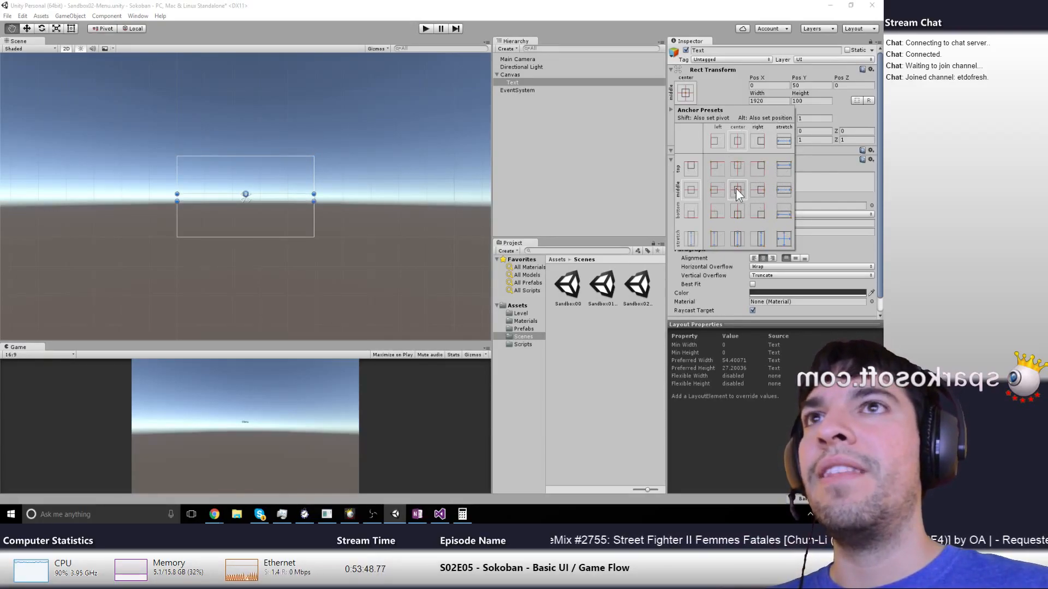
shift+click(736, 188)
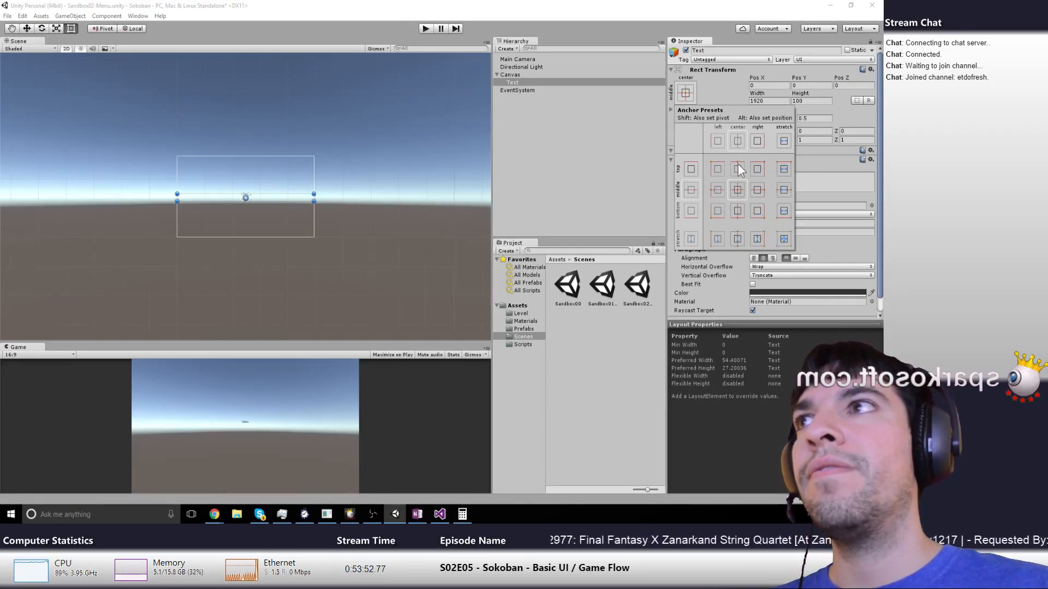
Apply the top-centre anchor preset to the Text object, setting its position and pivot as well
scroll(252, 204, up, 5)
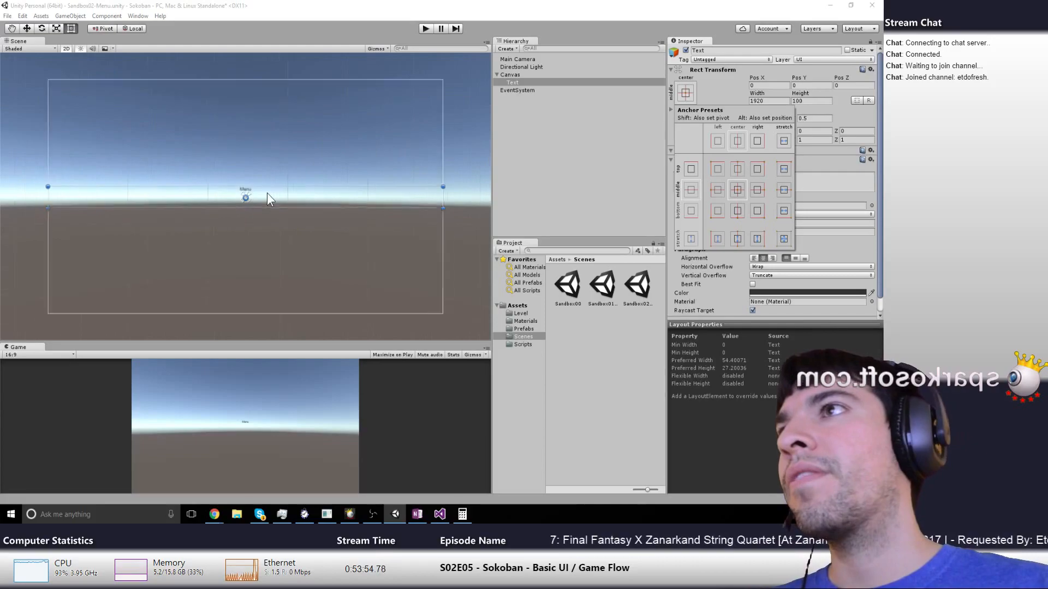
scroll(244, 195, down, 5)
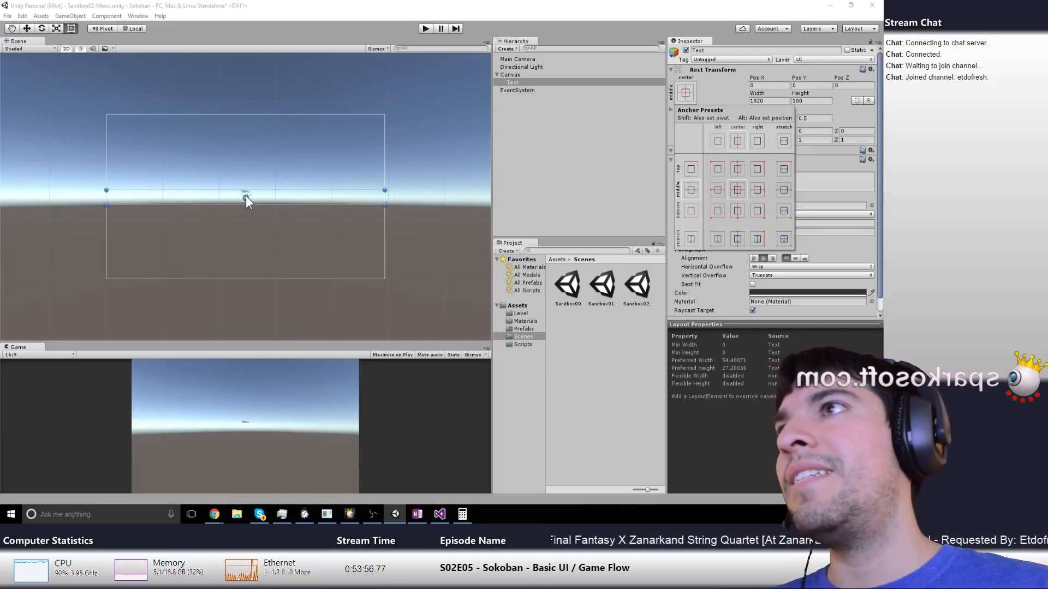
alt+click(735, 168)
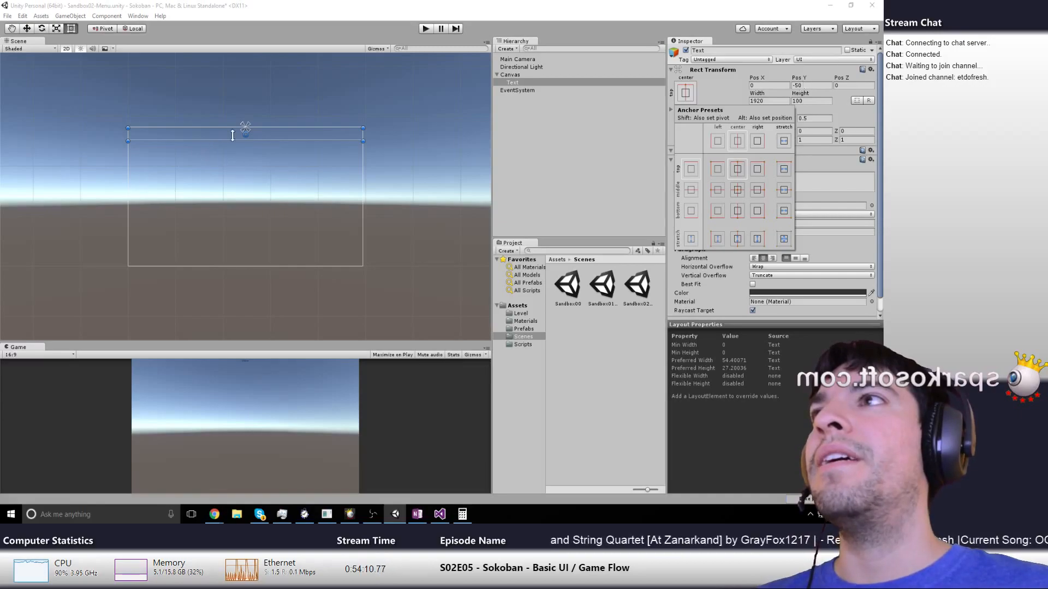
key(alt)
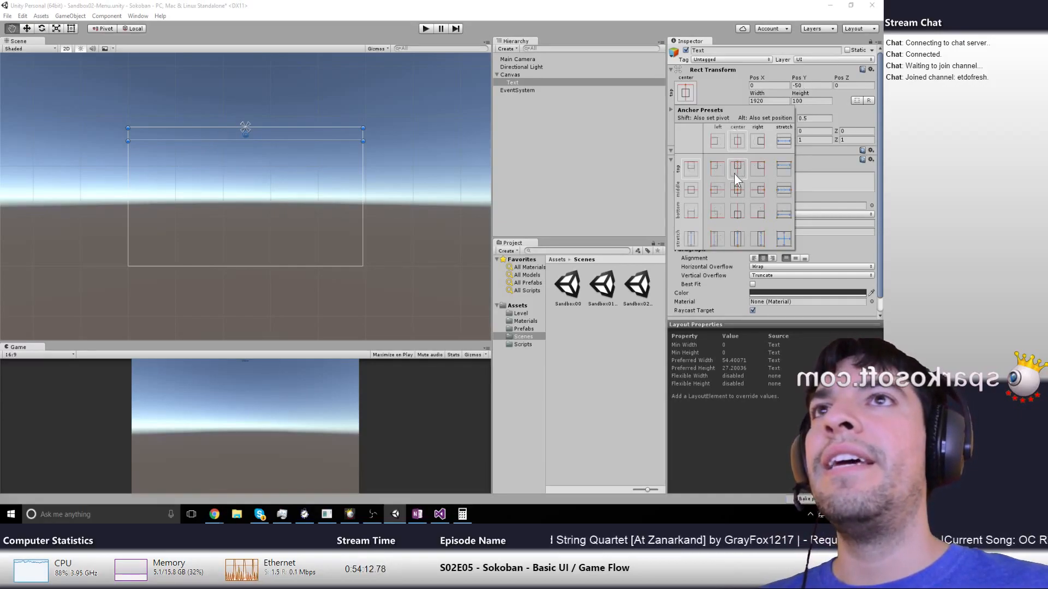
key(shift)
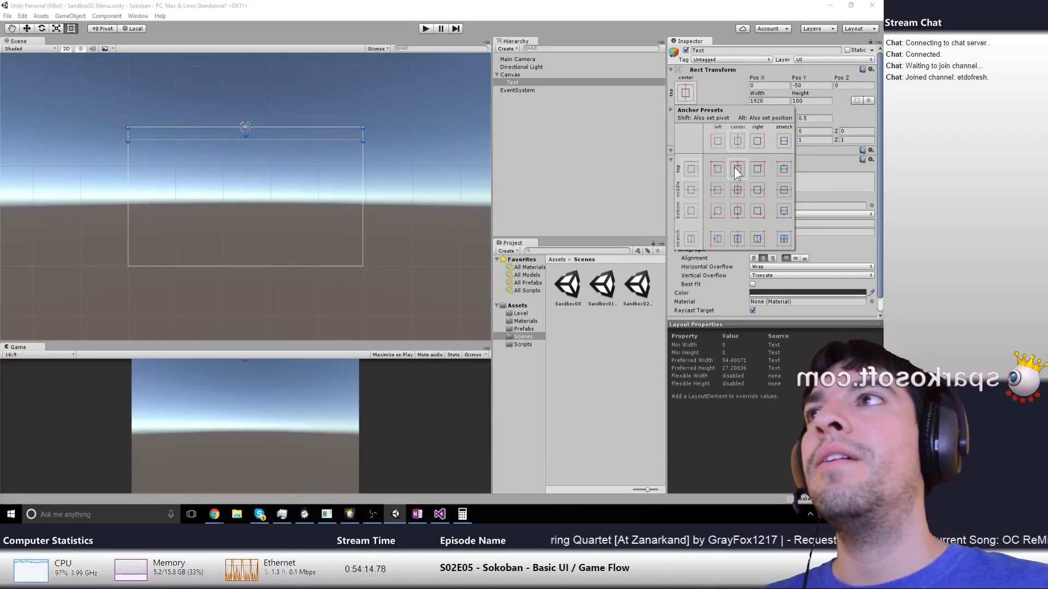
alt+shift+click(734, 167)
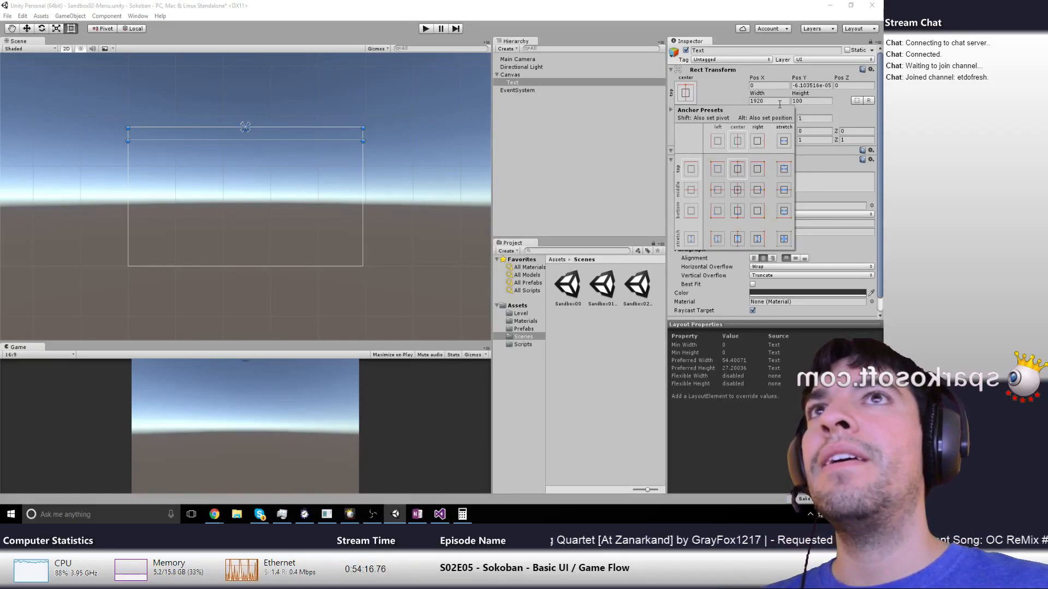
Try resetting the Text object's Rect Transform, and undo the reset
click(871, 69)
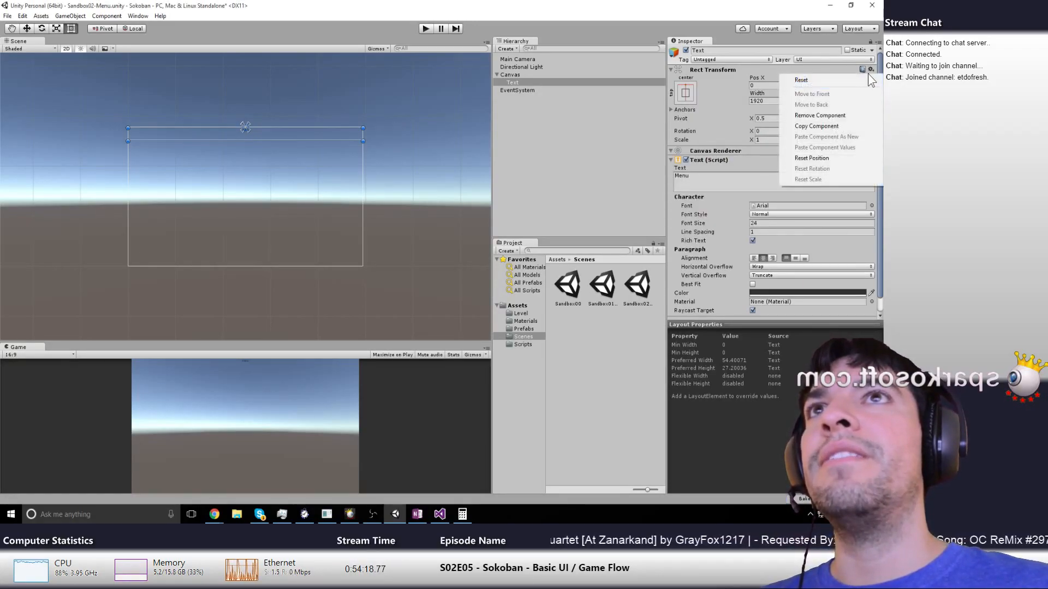
click(867, 80)
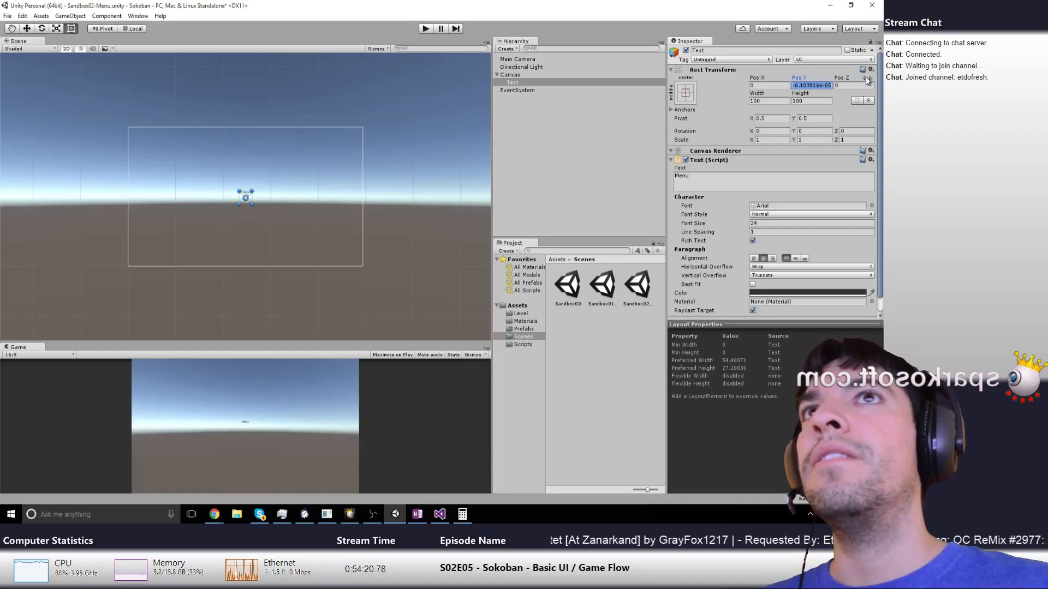
key(ctrl+z)
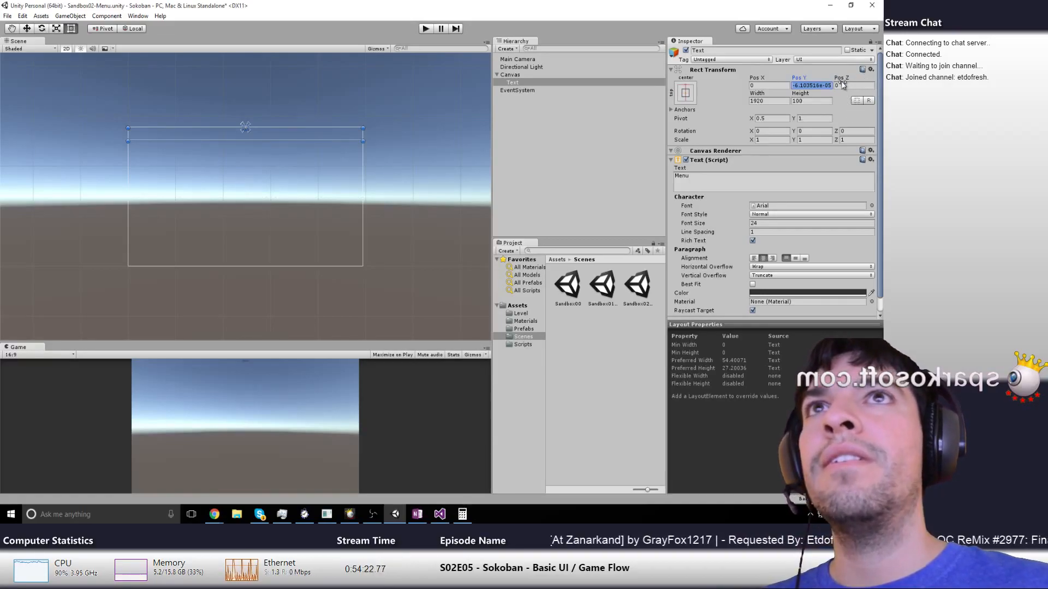
Set the Text object's Pos Y to exactly 0
text(0)
key(Return)
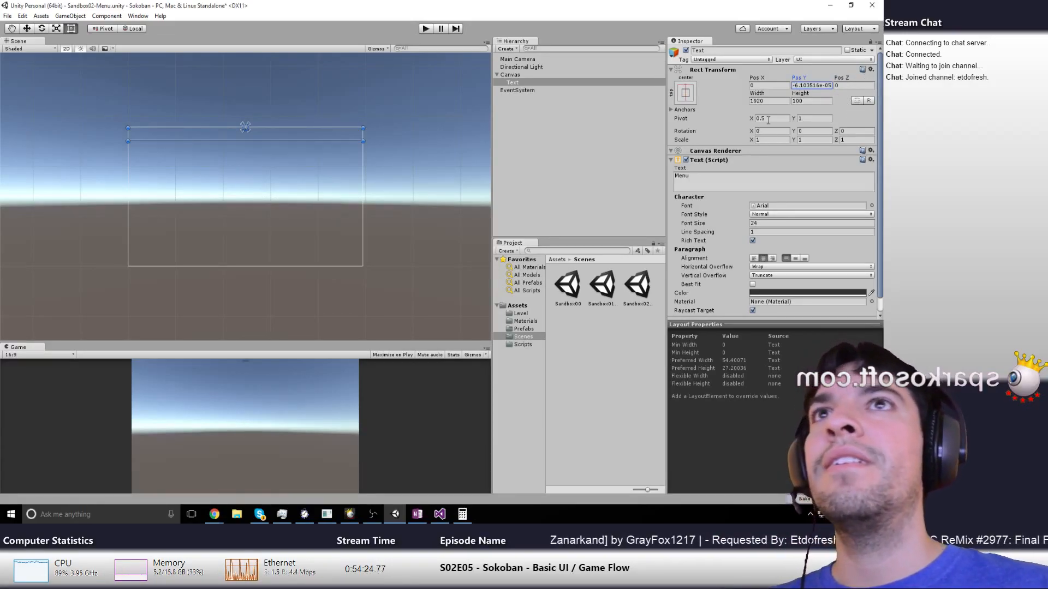
click(803, 95)
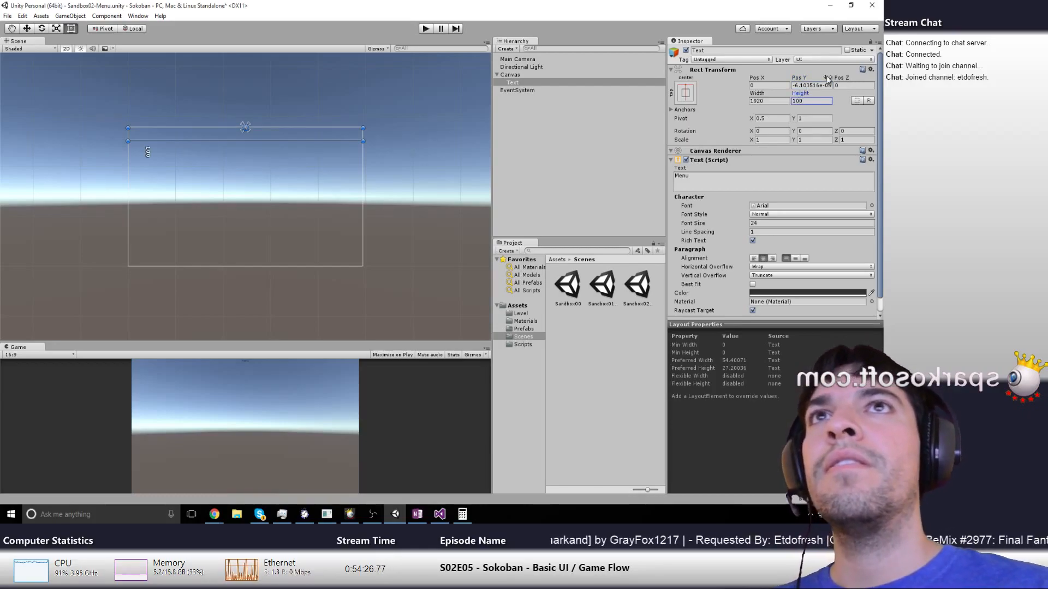
click(813, 86)
text(1)
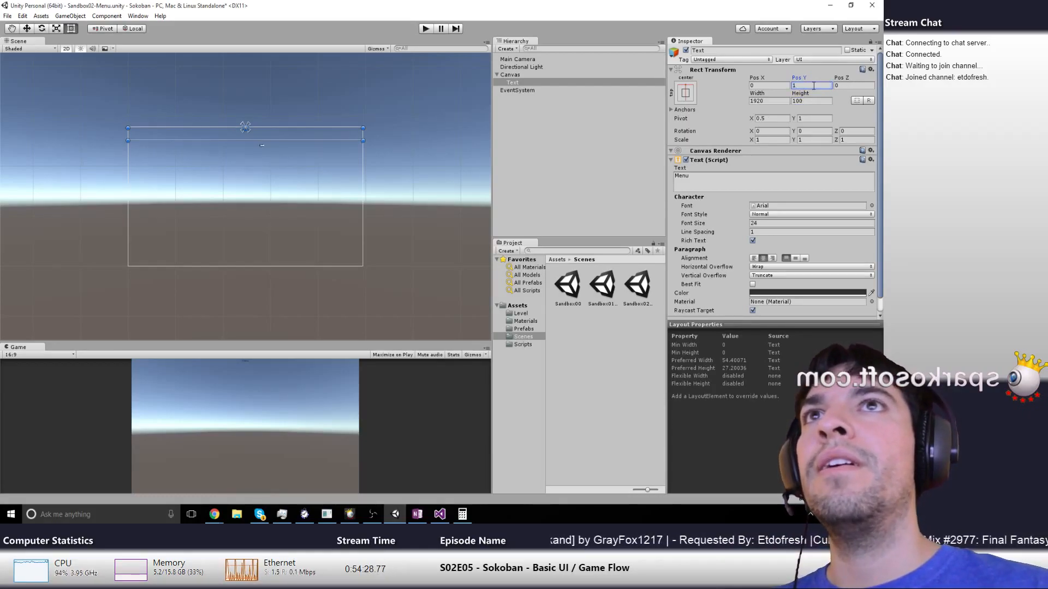
key(BackSpace)
text(0)
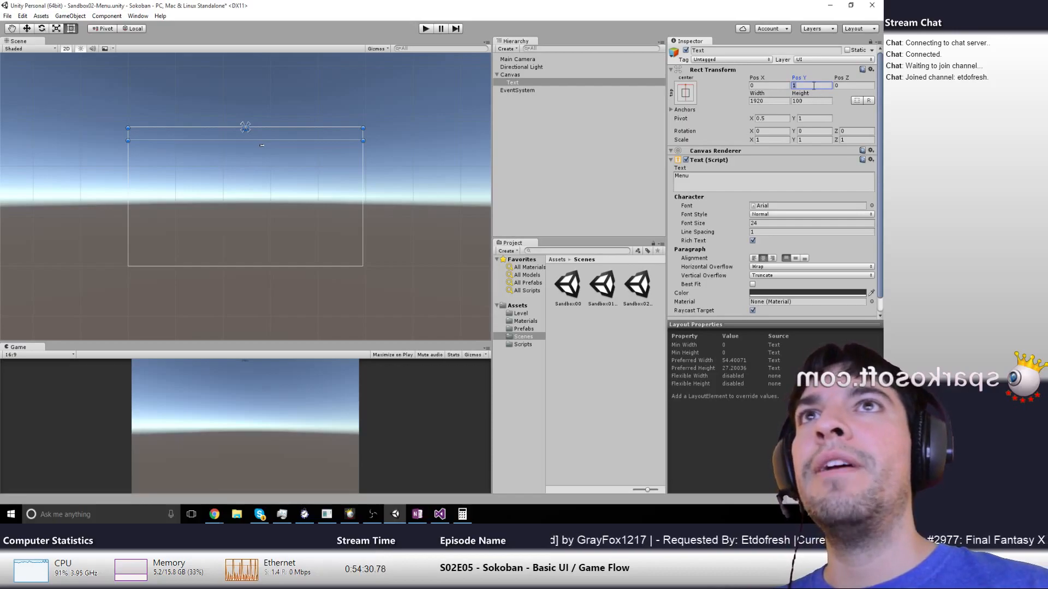
key(shift+Tab)
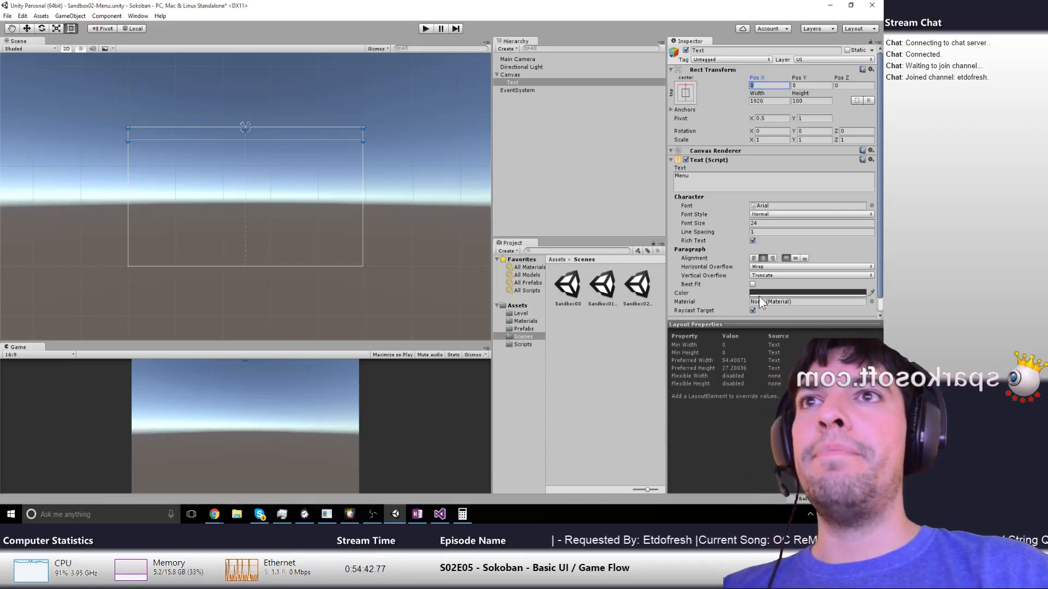
Enable Best Fit on the Menu title text and set its maximum size to 100
scroll(769, 257, down, 1)
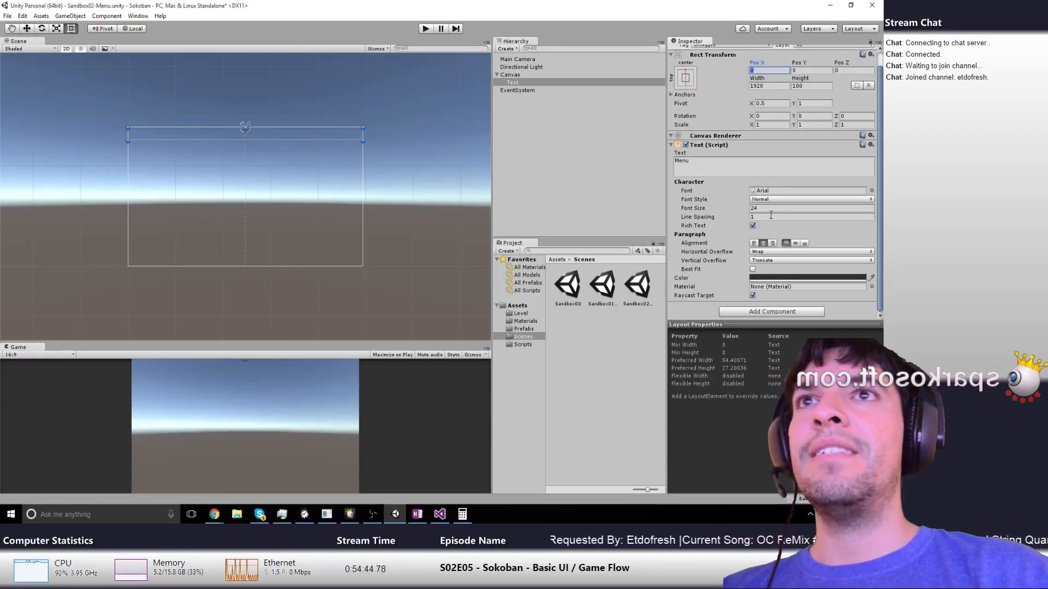
click(762, 200)
click(761, 200)
click(762, 200)
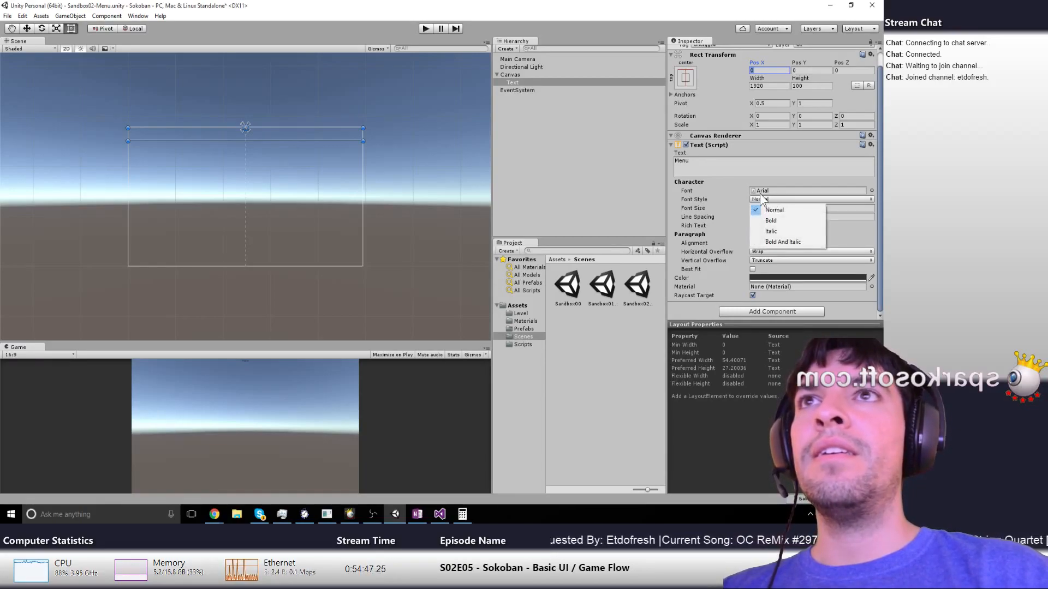
click(753, 269)
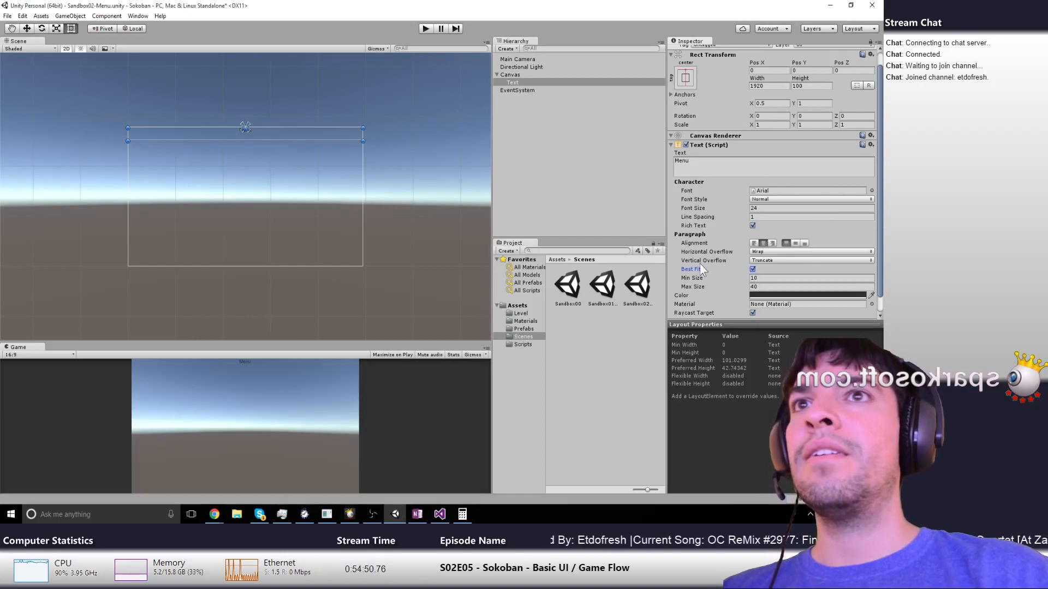
click(756, 287)
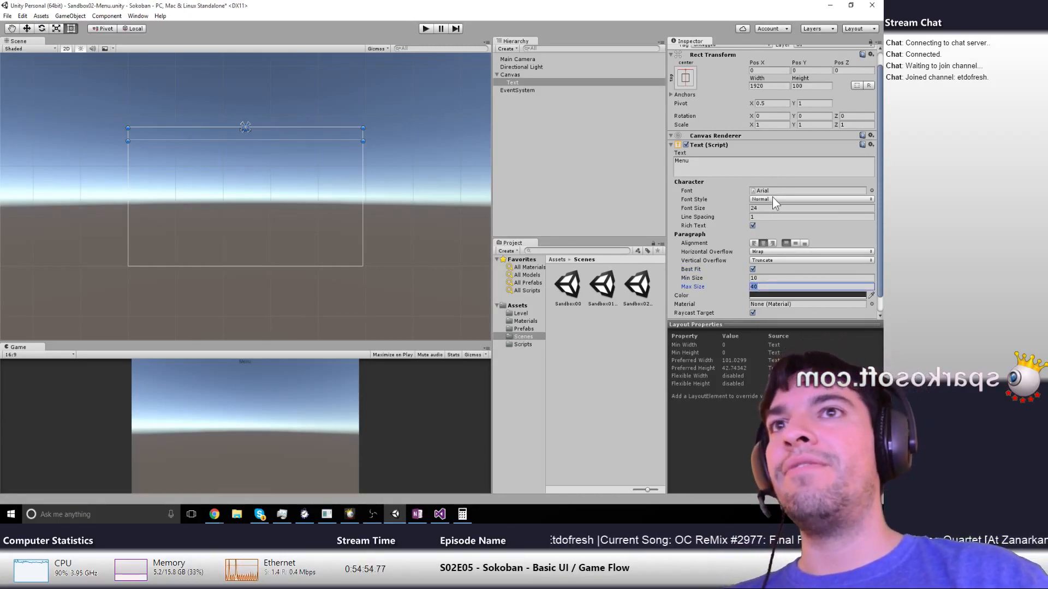
text(100)
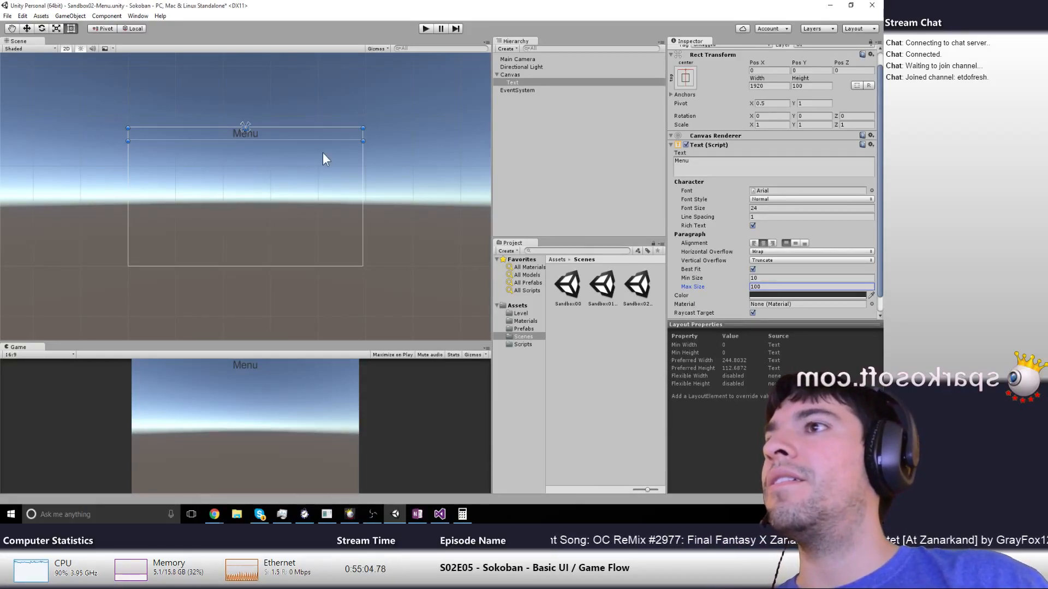
Preview the Menu title in the Game view at Free Aspect, 16:10, 3:2 and 4:3, and return to 16:9
click(22, 354)
click(28, 361)
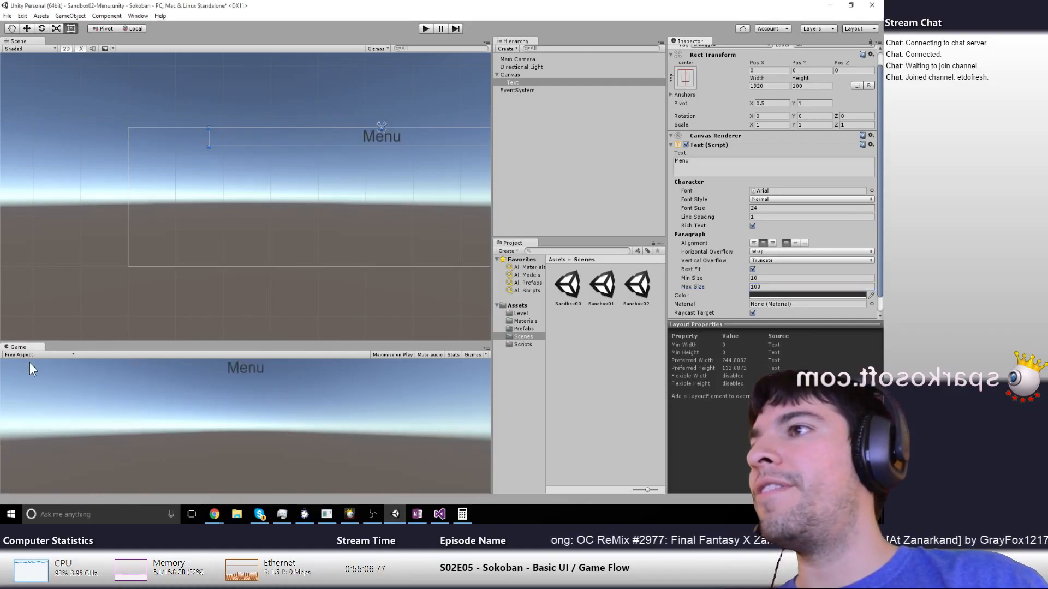
click(27, 354)
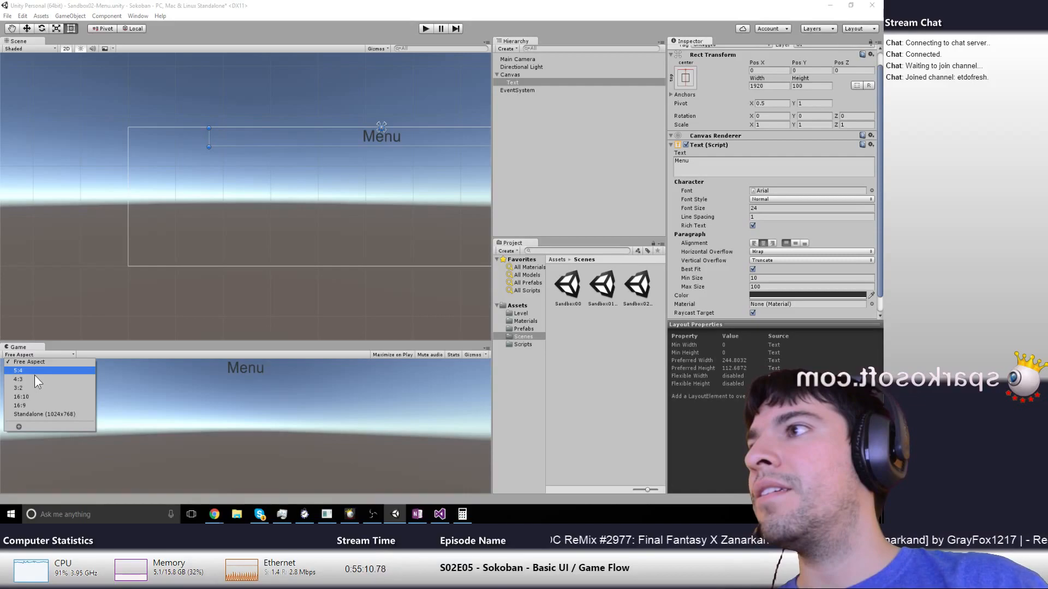
click(39, 405)
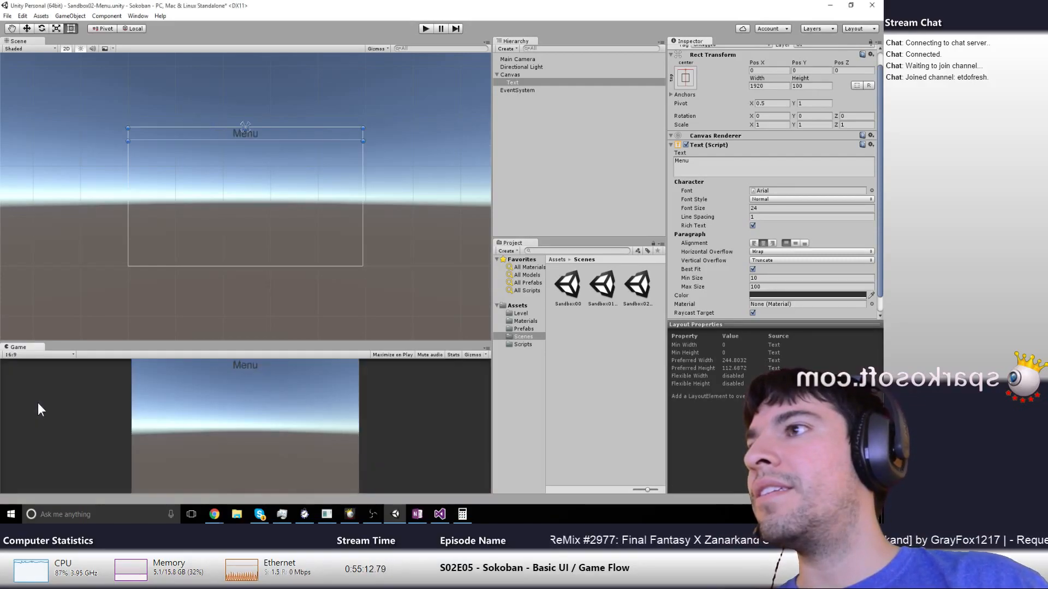
click(28, 355)
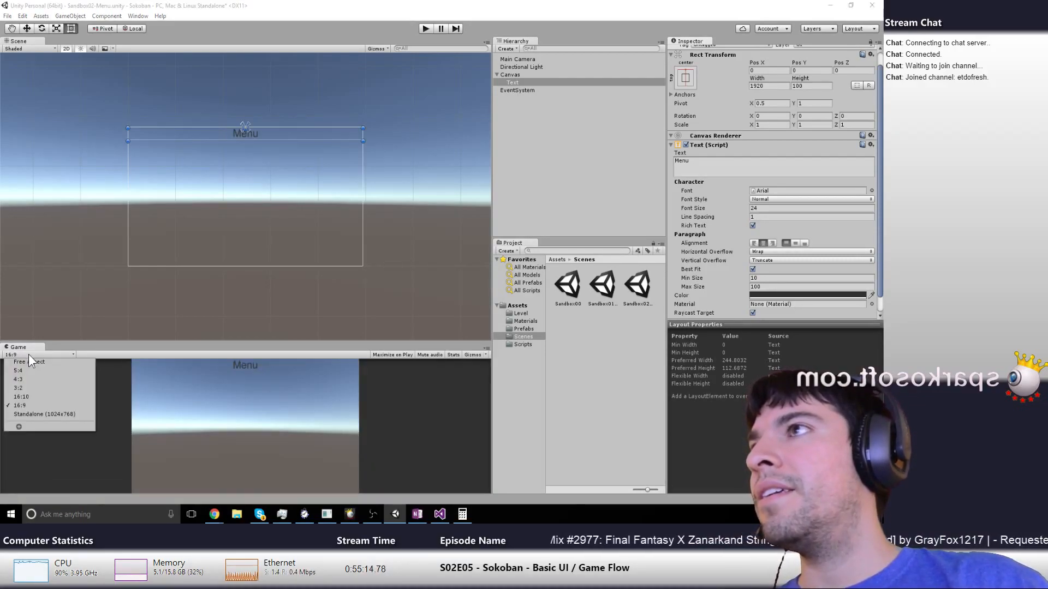
click(29, 397)
click(38, 355)
click(40, 392)
click(44, 355)
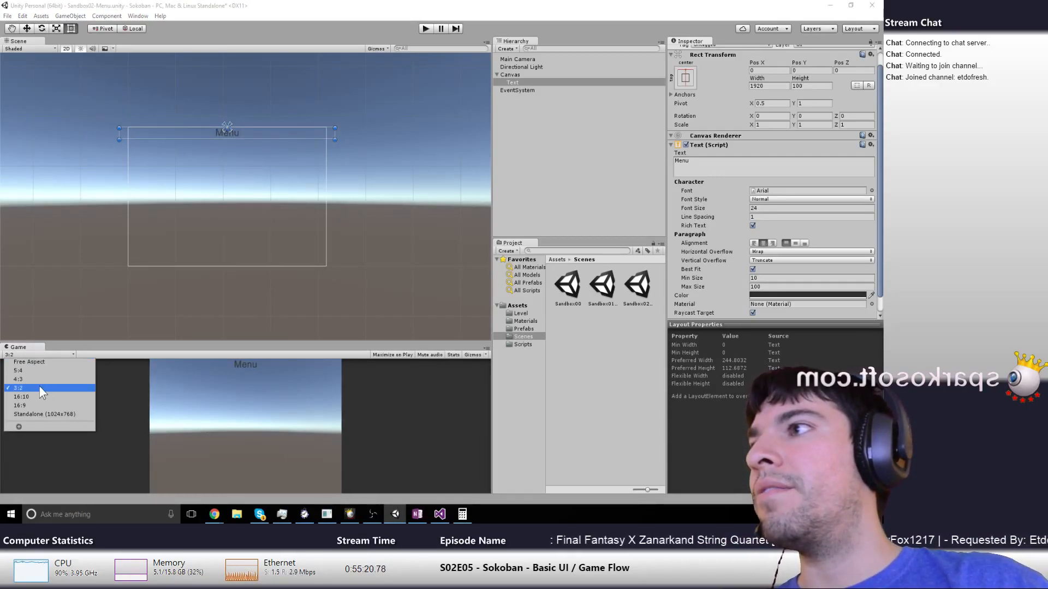
click(43, 377)
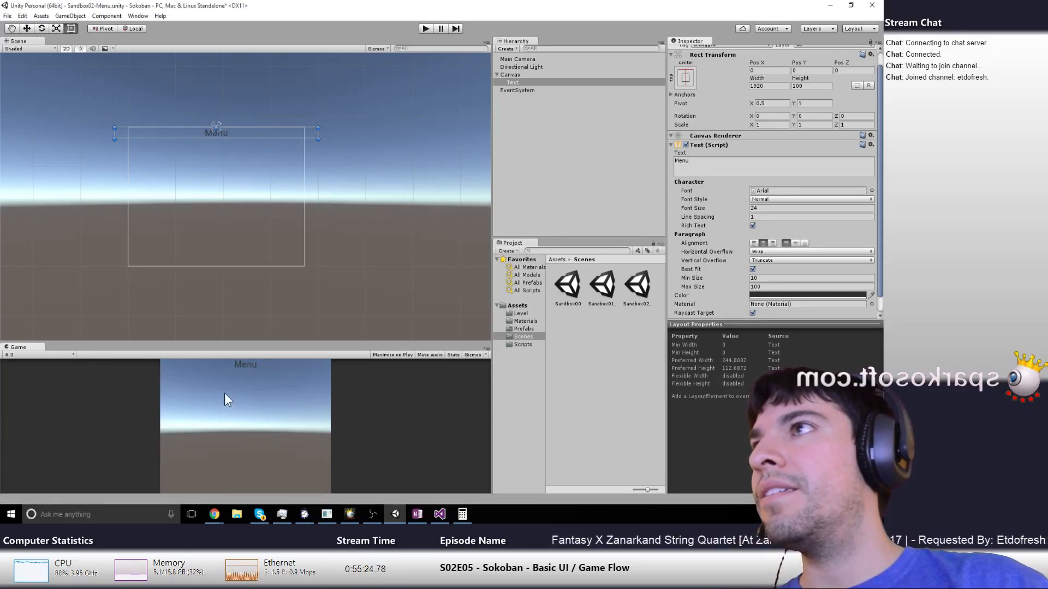
click(47, 353)
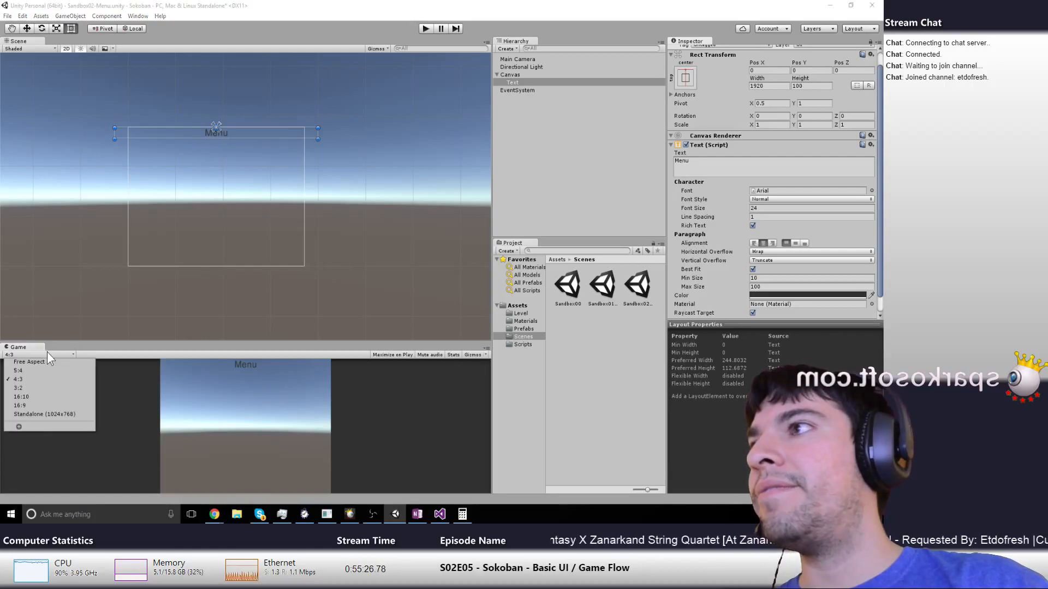
click(53, 406)
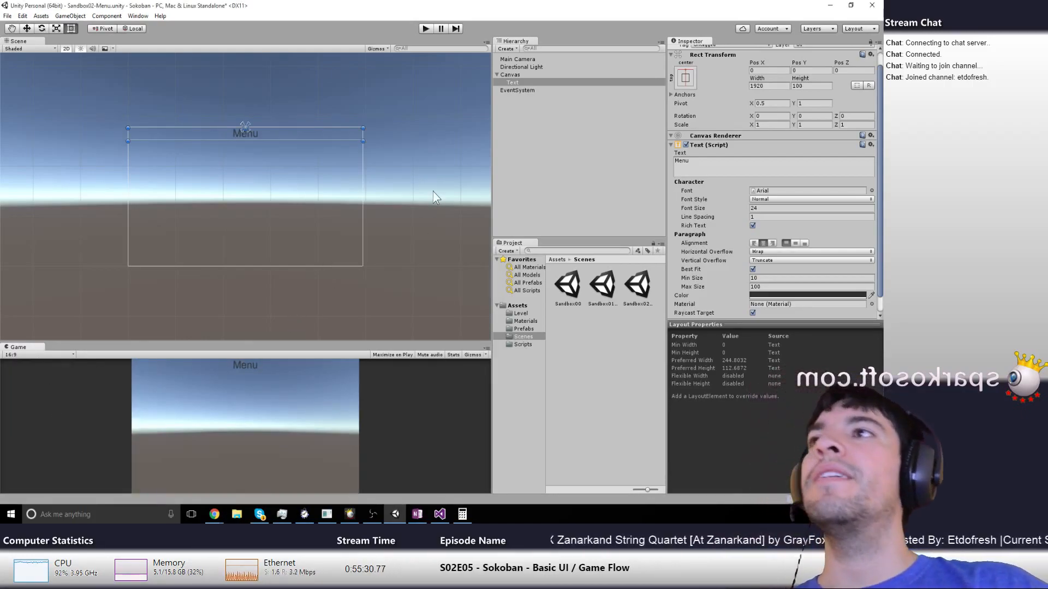
Colour the Menu title text white (FFFFFFFF) and set its font style to Bold
click(753, 270)
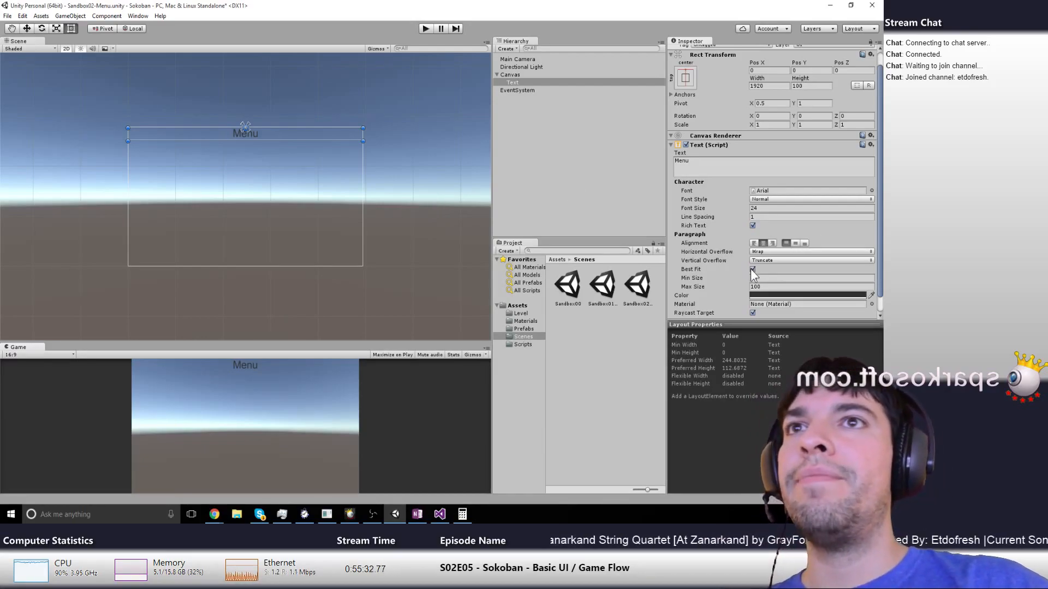
click(766, 295)
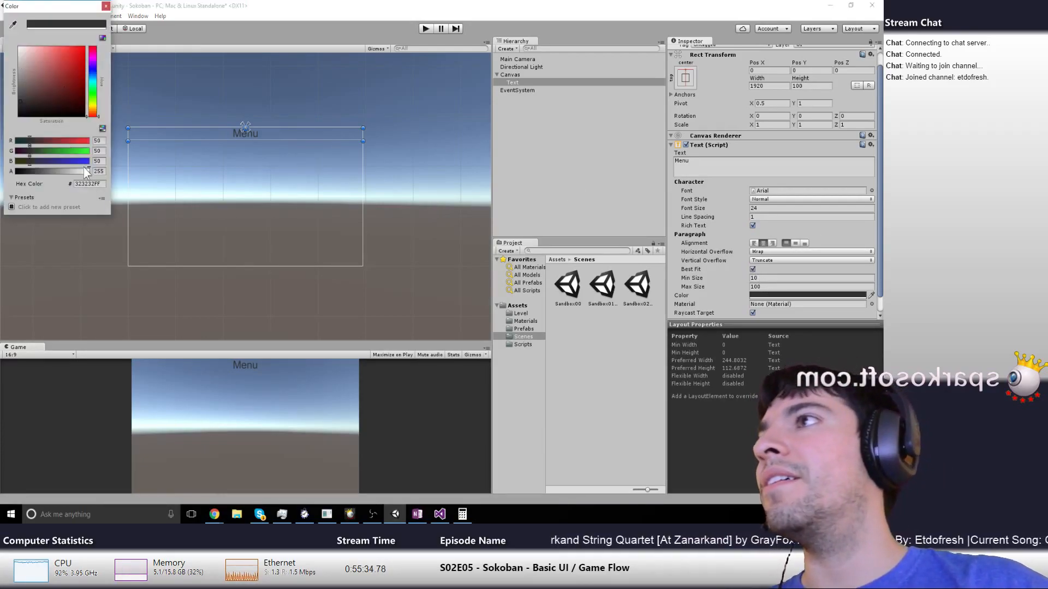
drag(49, 63, 1, 7)
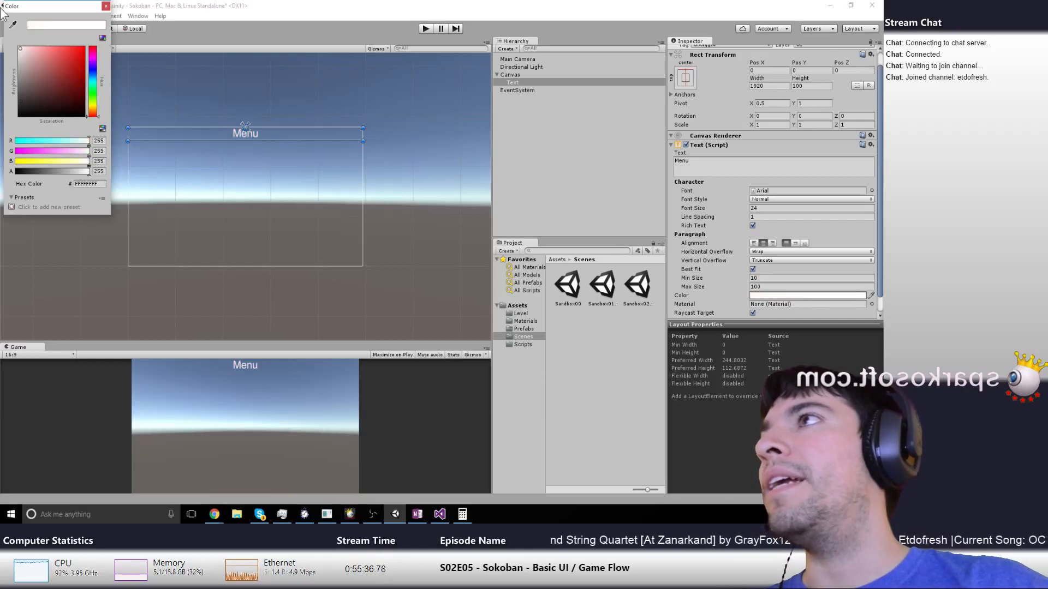
click(106, 7)
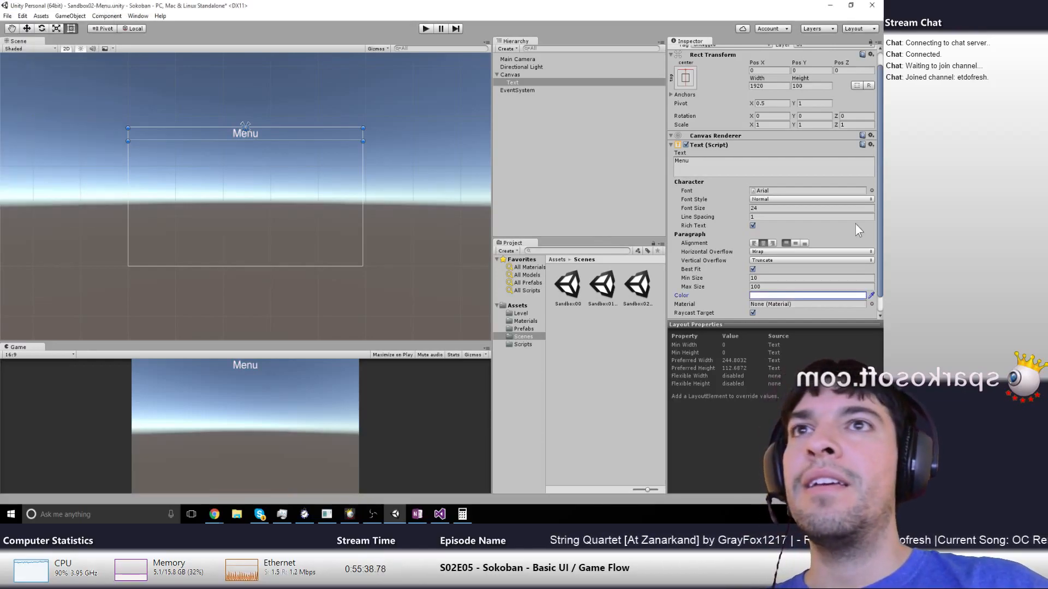
click(787, 198)
click(787, 218)
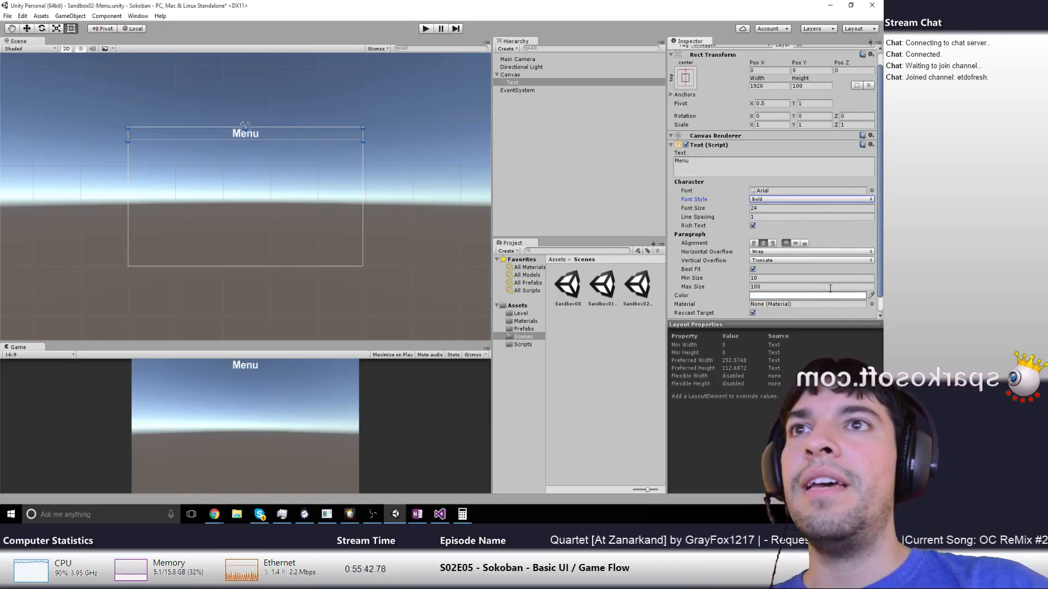
scroll(829, 289, down, 1)
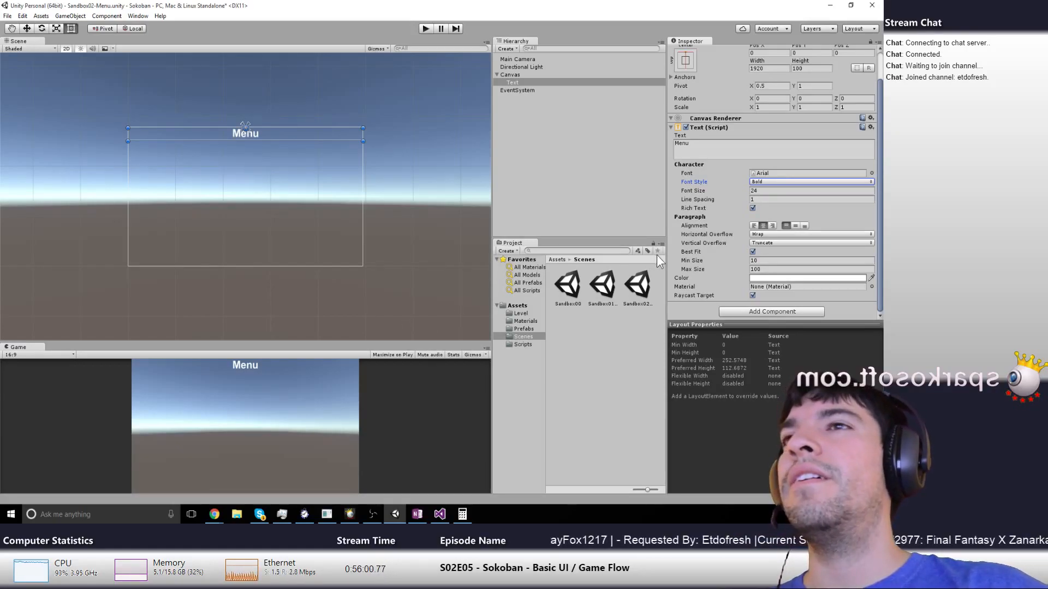
Add a UI Button as a child of the Canvas
click(515, 75)
right_click(516, 75)
mouse_move(570, 208)
click(615, 241)
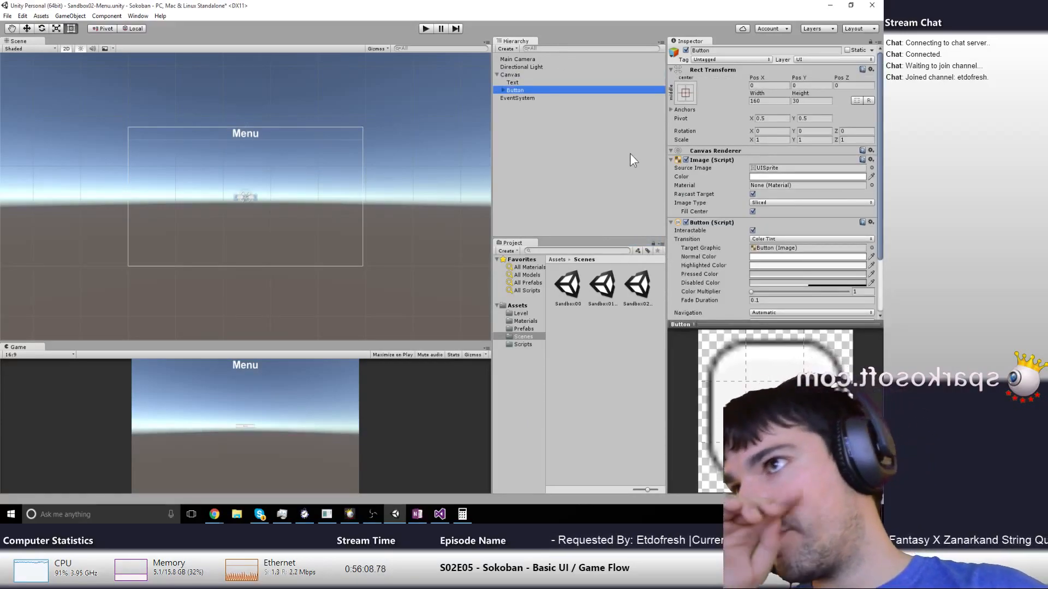
Set the Button's width to 800 and its height to 250
click(761, 100)
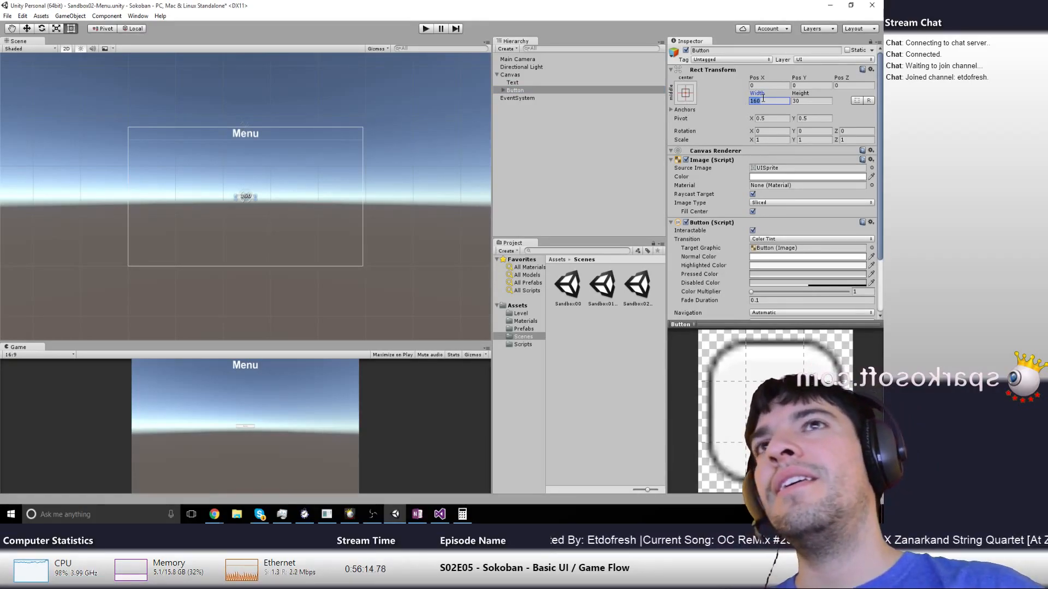
text(800)
key(Tab)
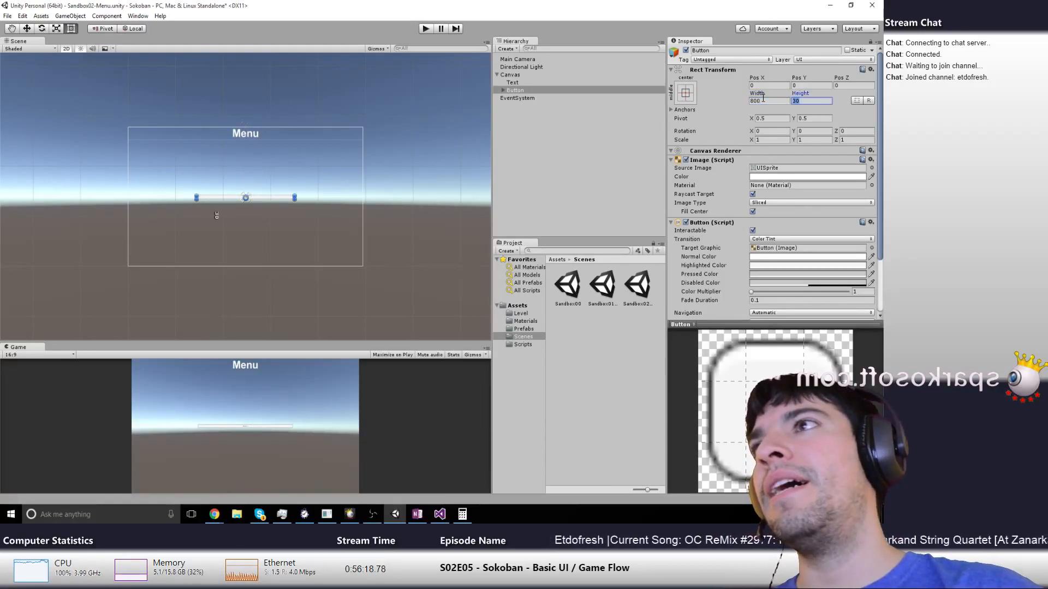
text(100)
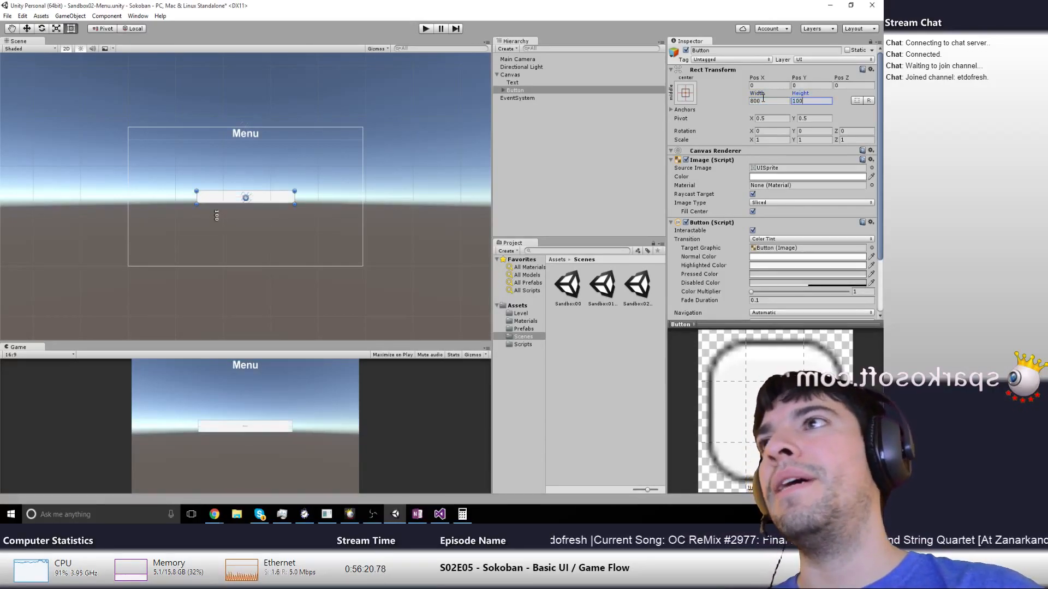
text(200)
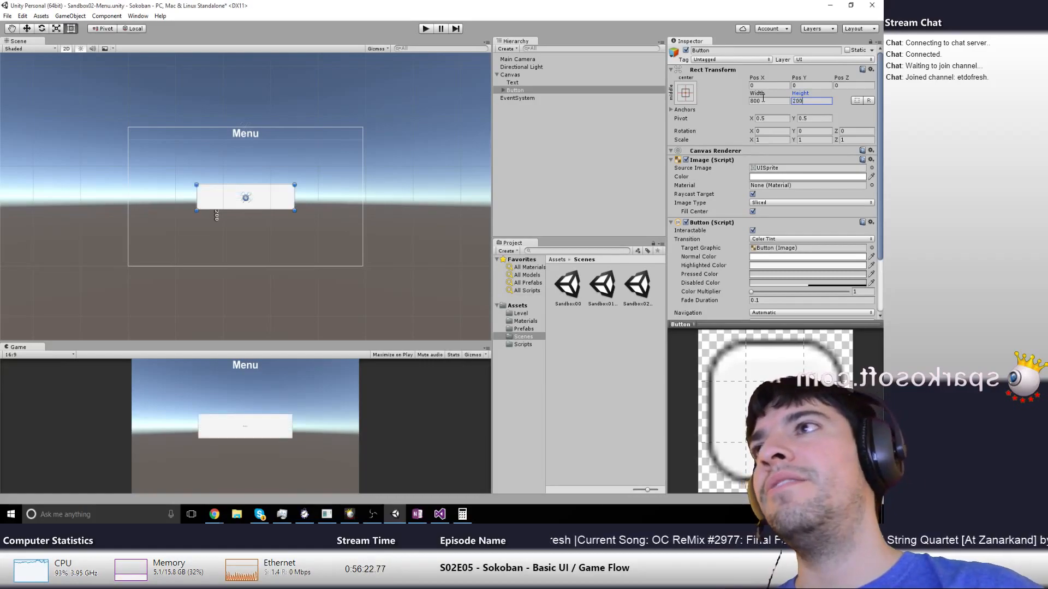
text(250)
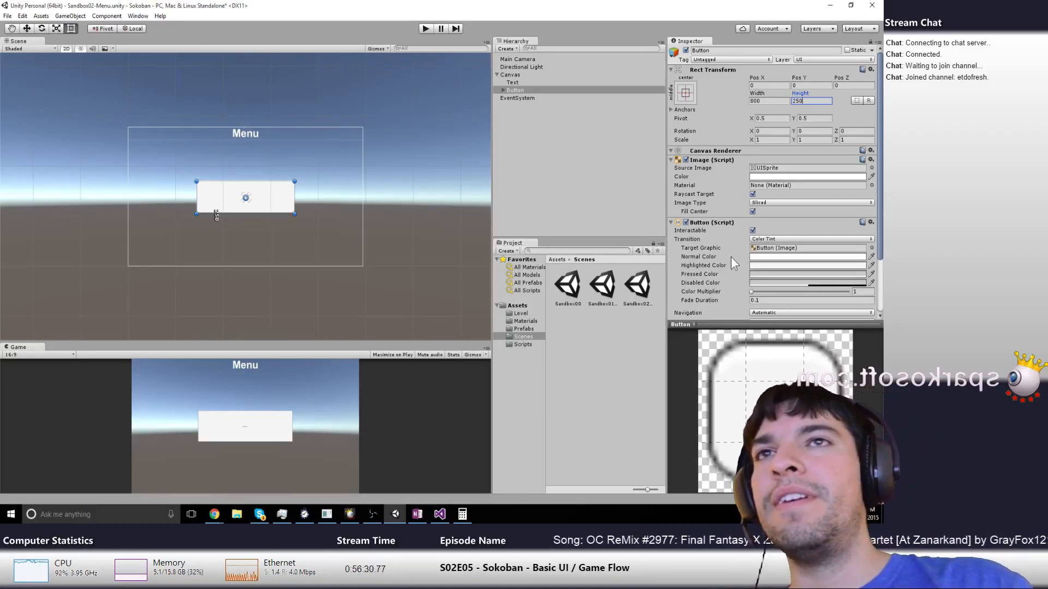
Change the Button's label to Start and enable Best Fit on it with a maximum size of 100
click(503, 91)
click(522, 98)
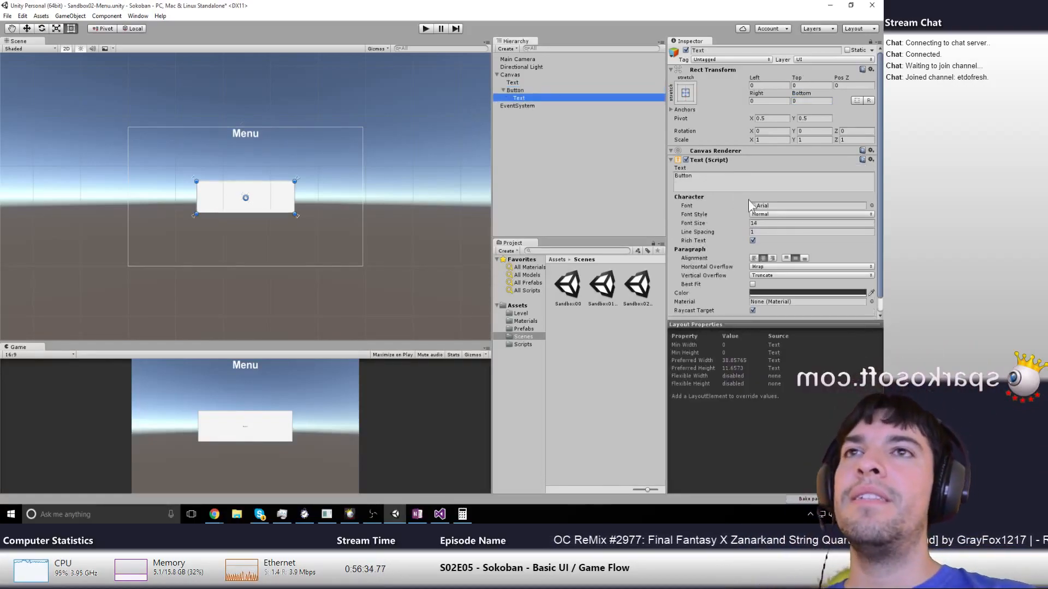
click(763, 182)
text(Start)
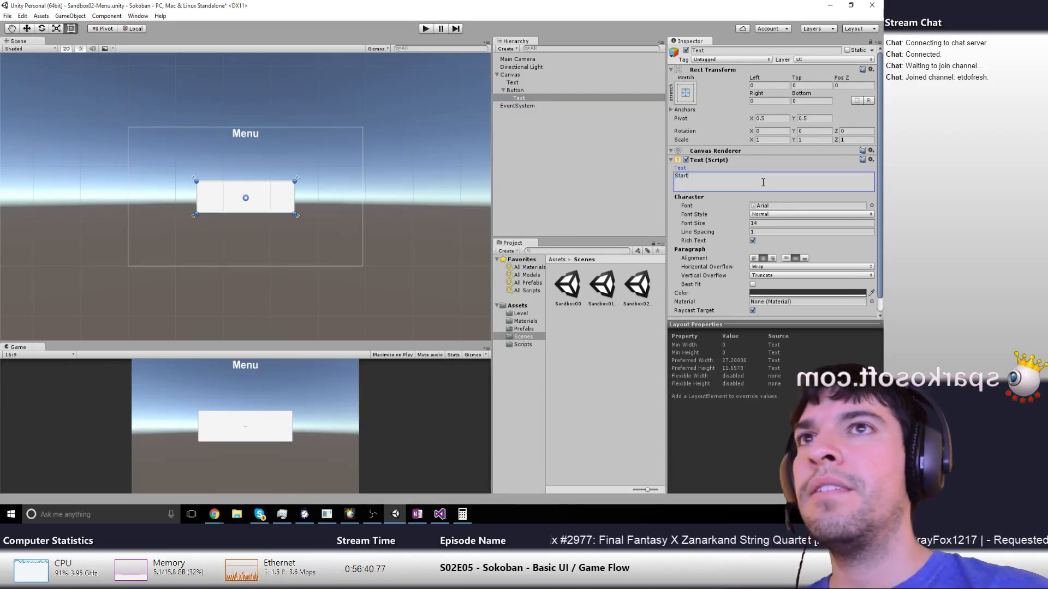
click(752, 284)
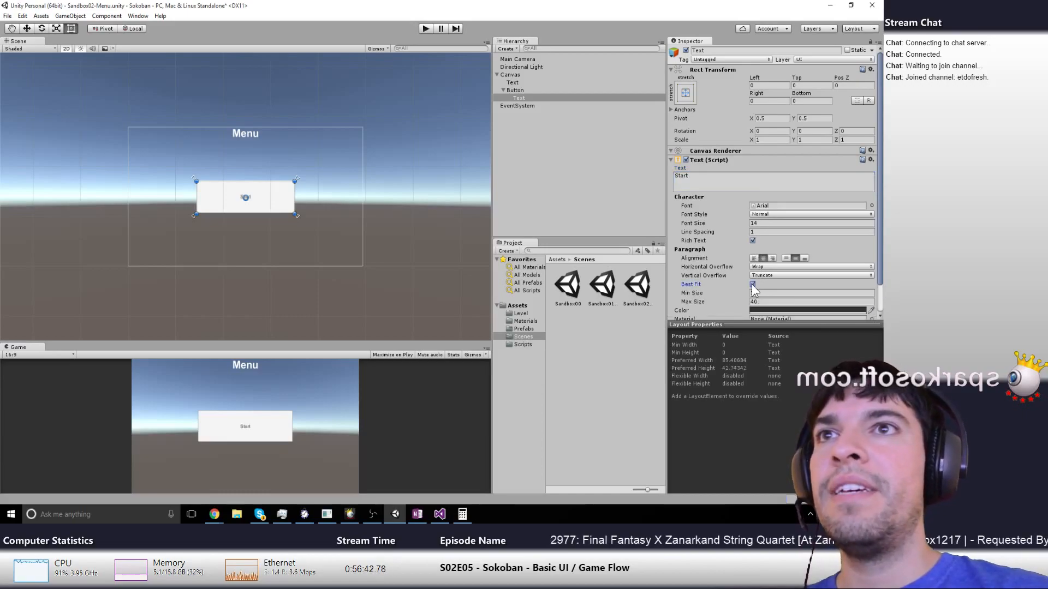
click(763, 302)
text(100)
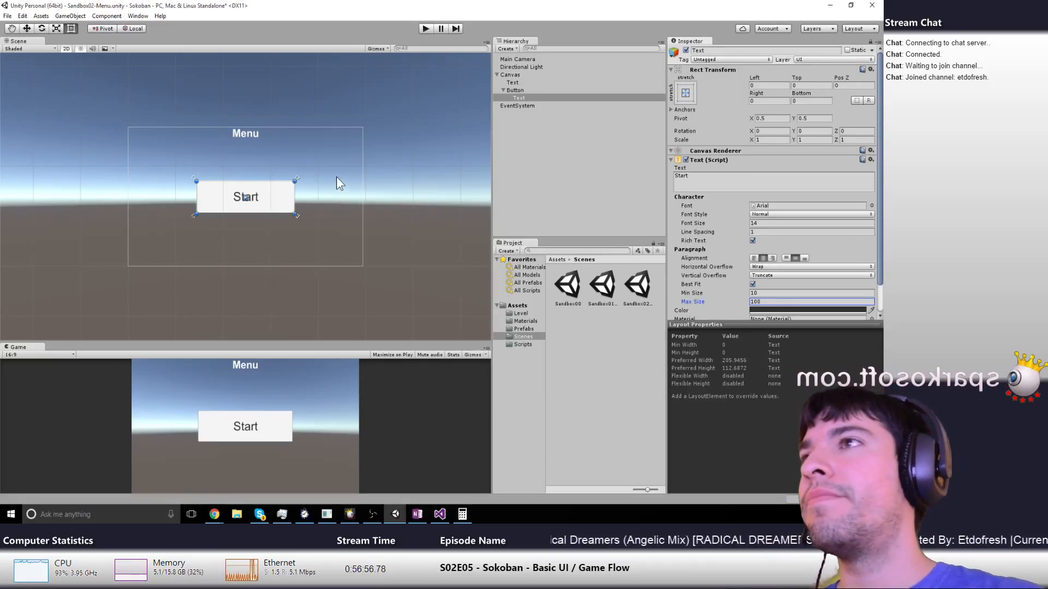
Examine the Canvas children and the Button's component settings down to its On Click event list
click(503, 90)
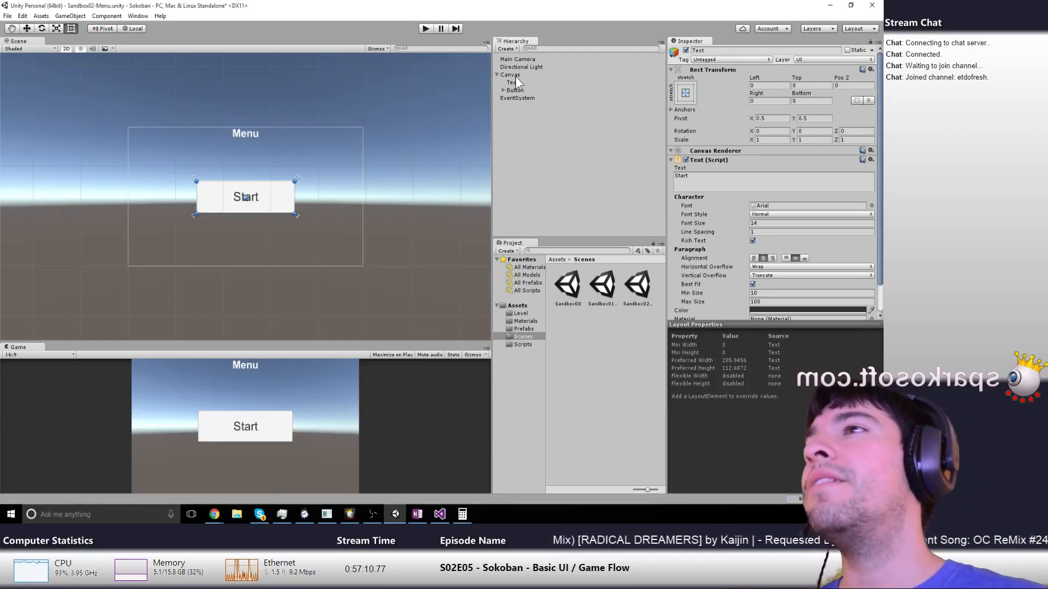
click(515, 76)
click(519, 82)
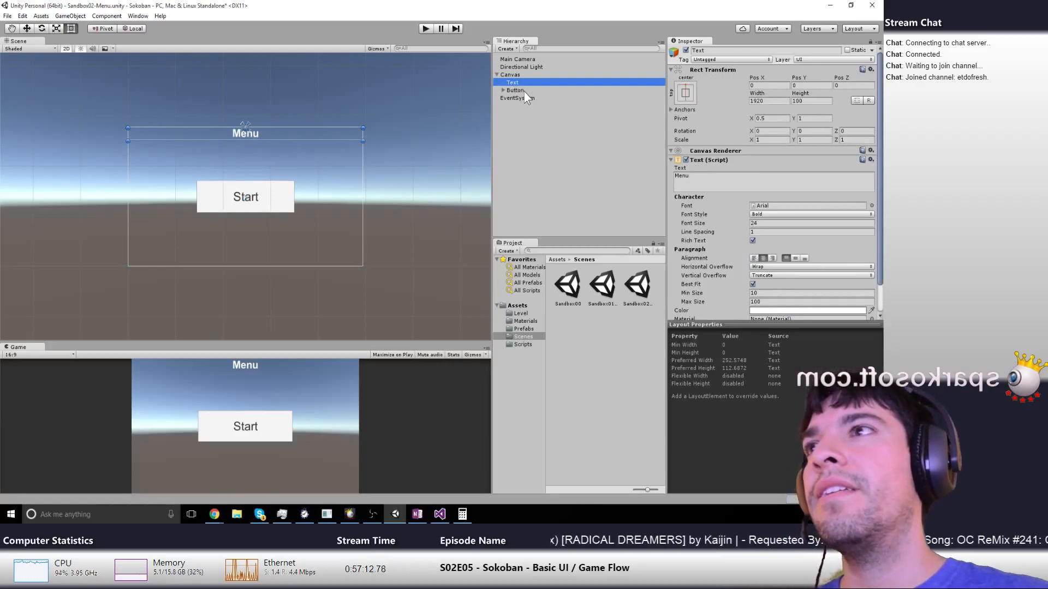
click(515, 90)
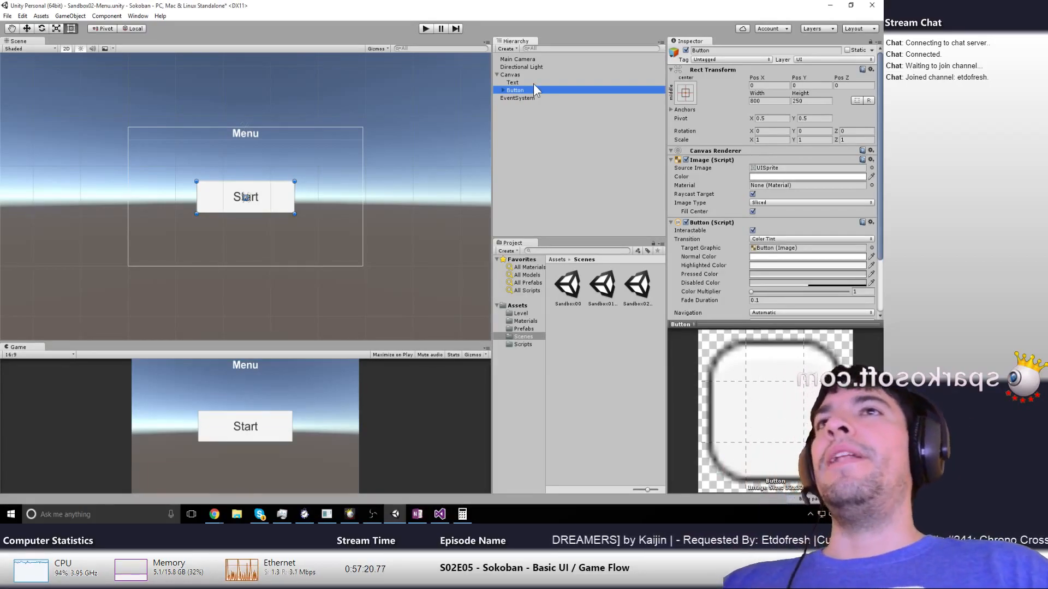
drag(879, 253, 869, 302)
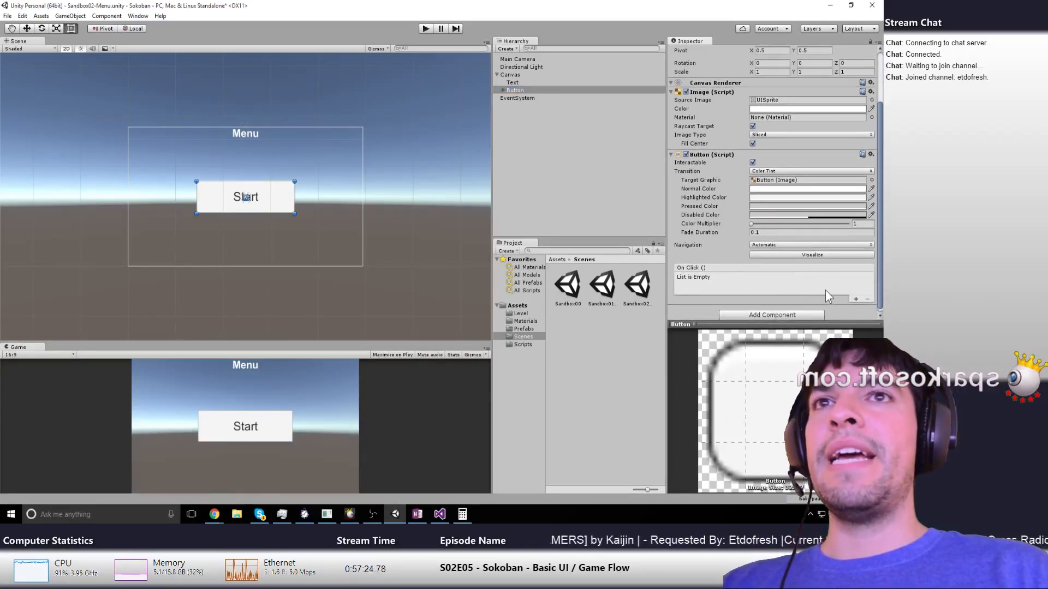
click(514, 75)
right_click(515, 76)
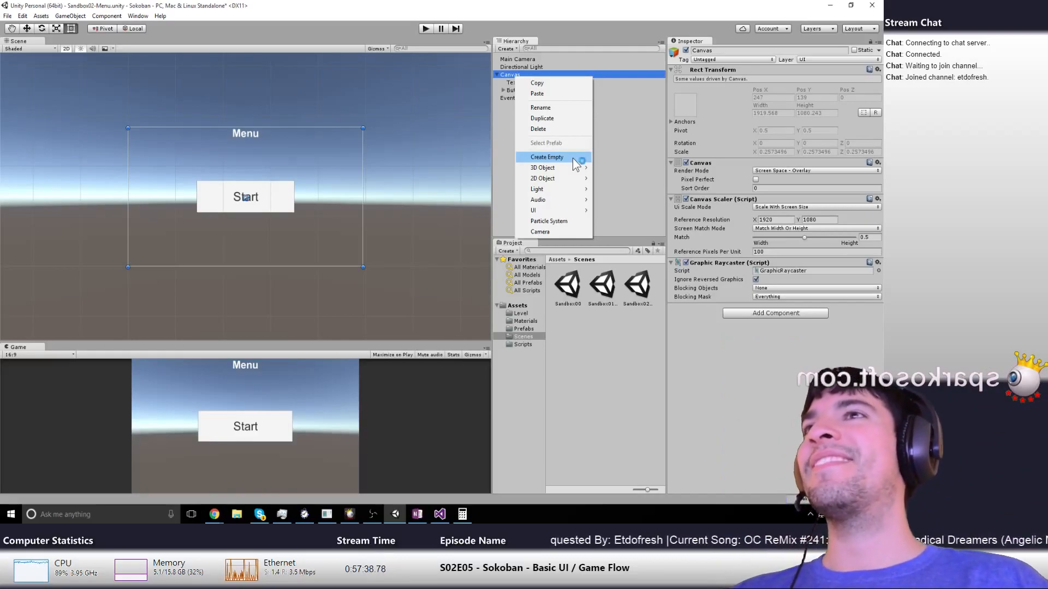
mouse_move(567, 170)
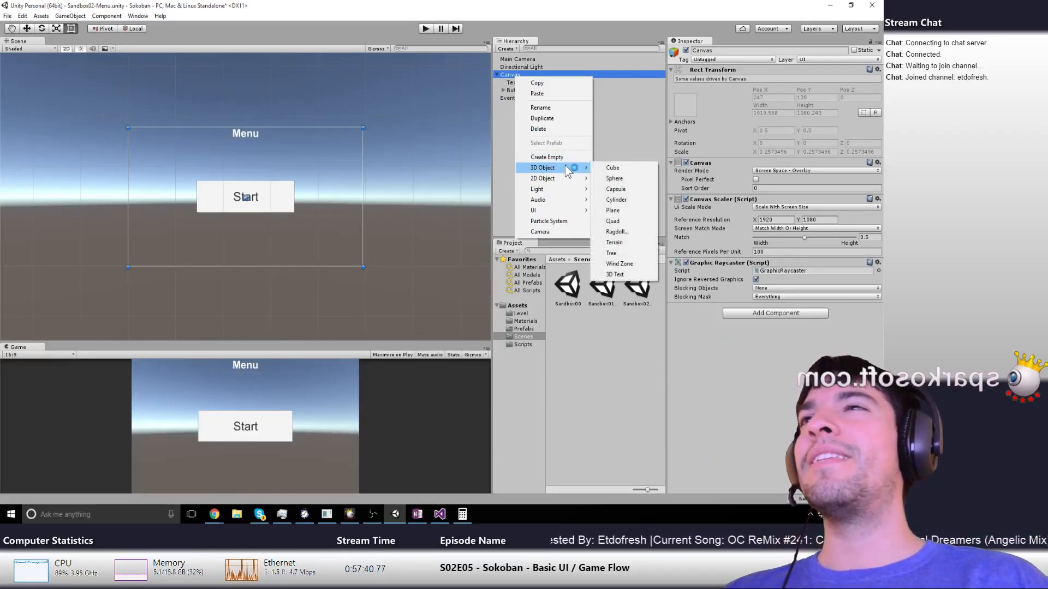
Start creating a new asset in the project's Scripts folder
click(520, 344)
right_click(633, 263)
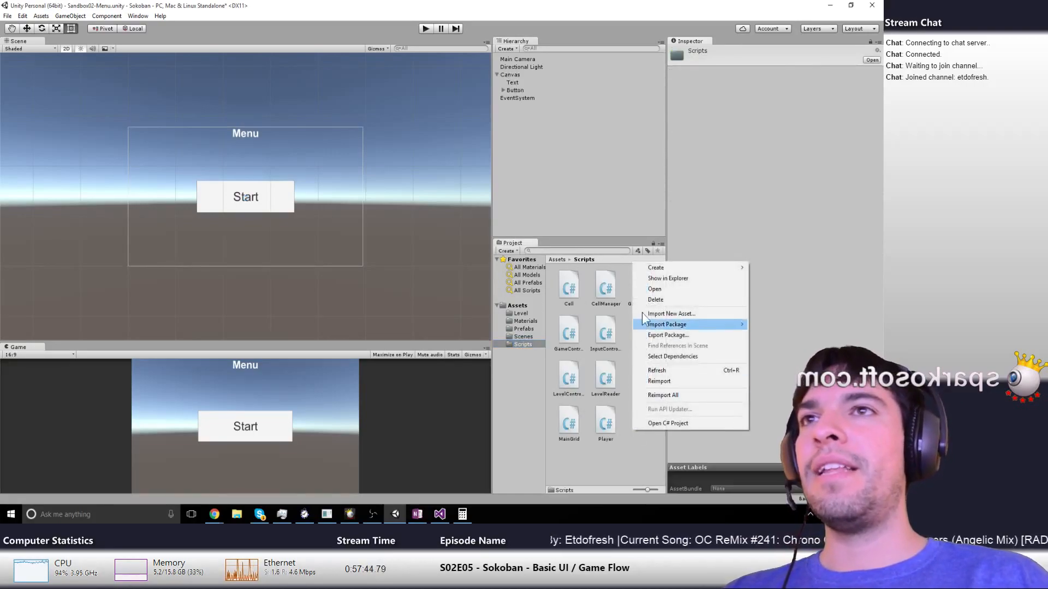
mouse_move(662, 264)
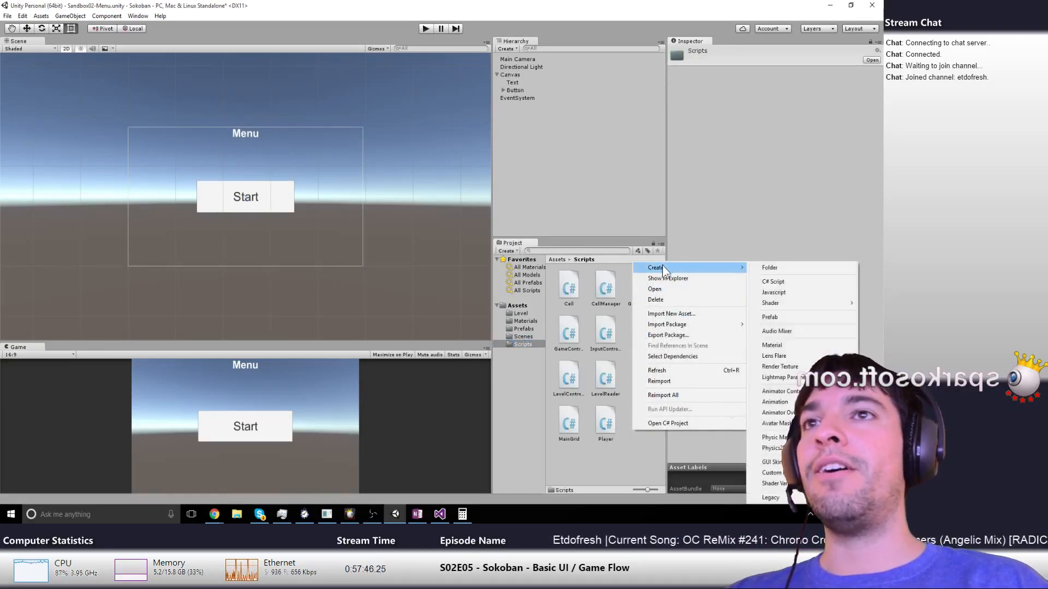
Create a C# script named Menu in the Scripts folder and attach it to the Canvas
click(800, 279)
text(Menu)
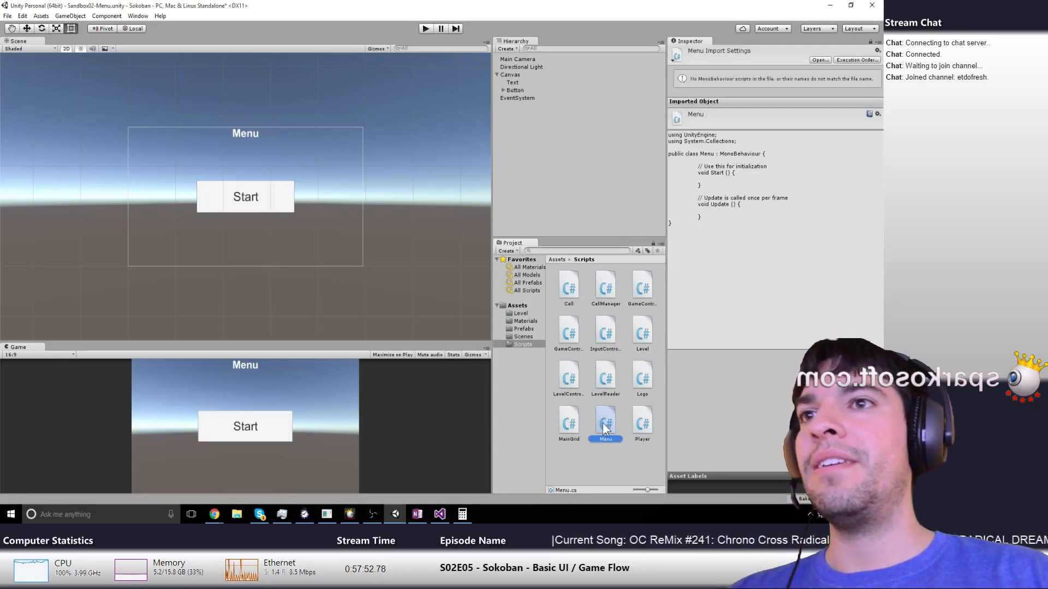
click(519, 77)
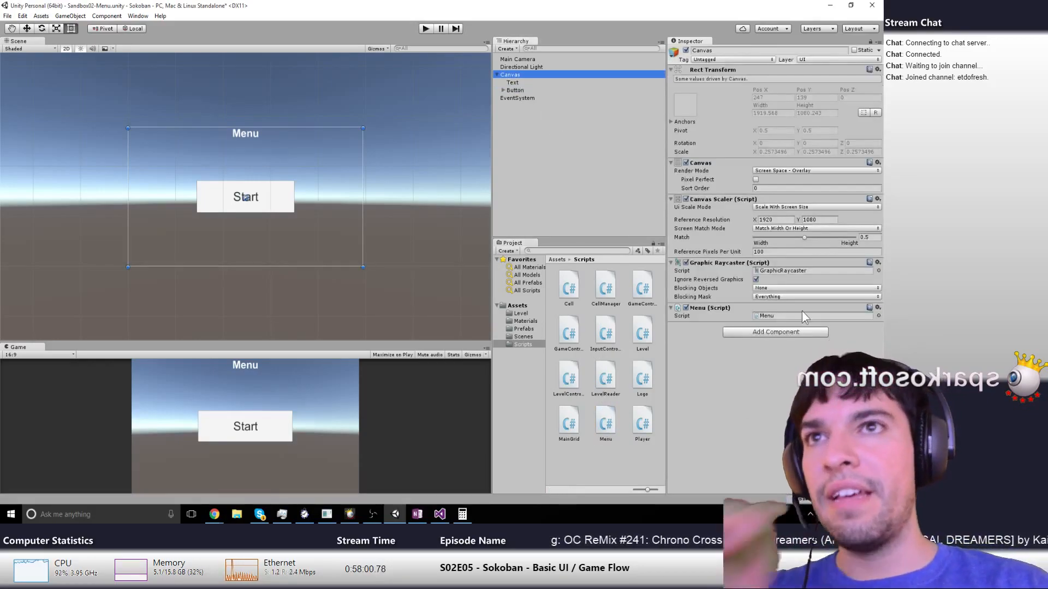
Open the Canvas's Menu script in Visual Studio, reloading the modified project, and auto-format its code
double_click(801, 321)
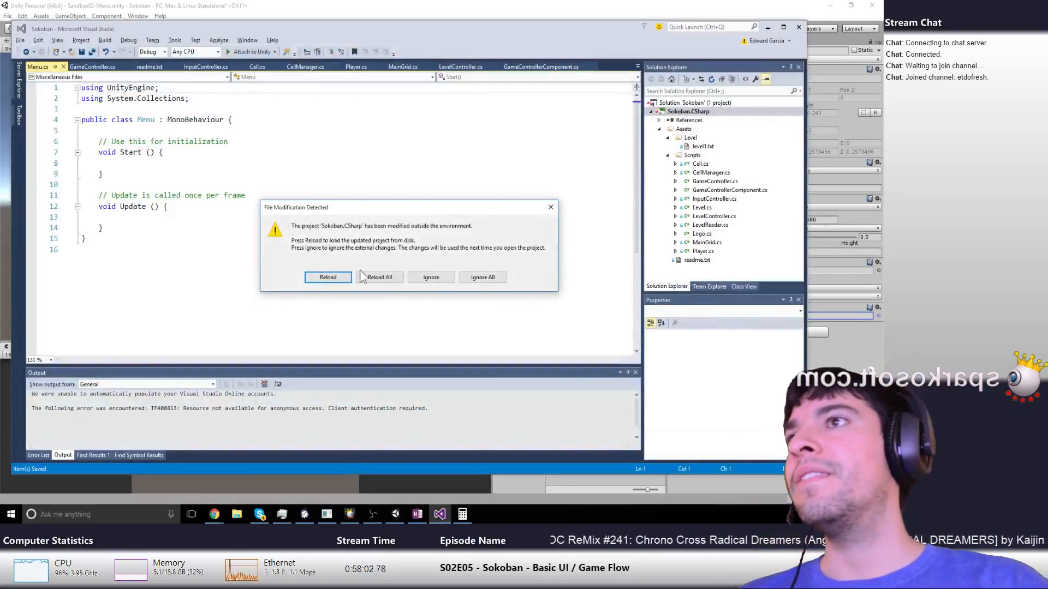
click(372, 277)
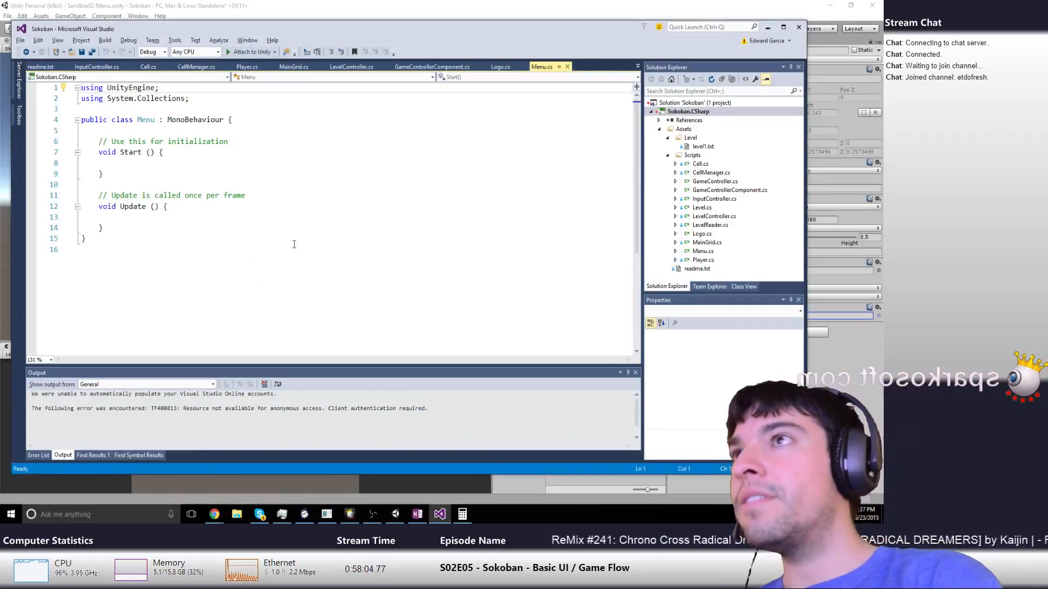
key(ctrl+k)
key(ctrl+d)
Remove the "using System.Collections;" directive from the Menu script
key(Down)
key(shift+Down)
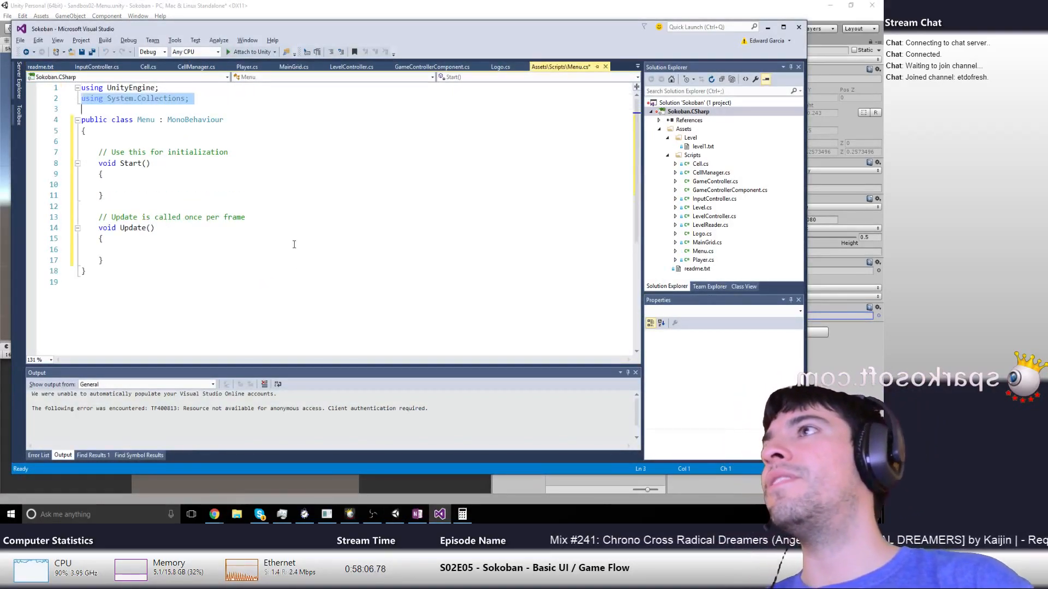
key(Delete)
Delete the Start and Update methods with their comments, leaving the Menu class body empty
key(Down)
key(Down)
key(Down)
key(shift+Down)
key(shift+Down)
key(shift+Down)
key(shift+Down)
key(shift+Down)
key(shift+Down)
key(shift+Down)
key(shift+Down)
key(shift+Down)
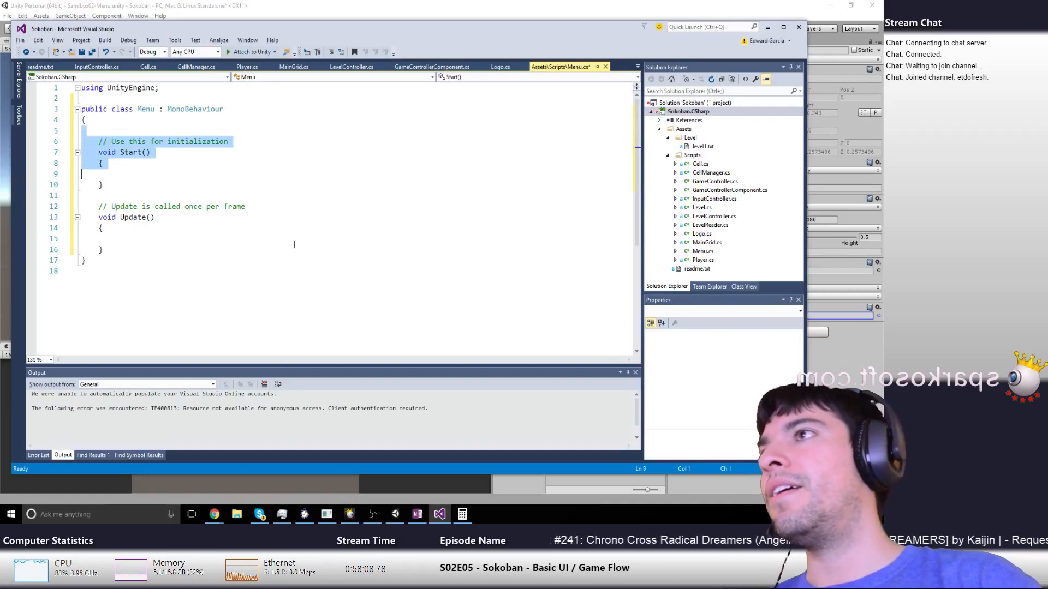
key(shift+Down)
key(shift+Down)
key(shift+Down)
key(Delete)
key(Left)
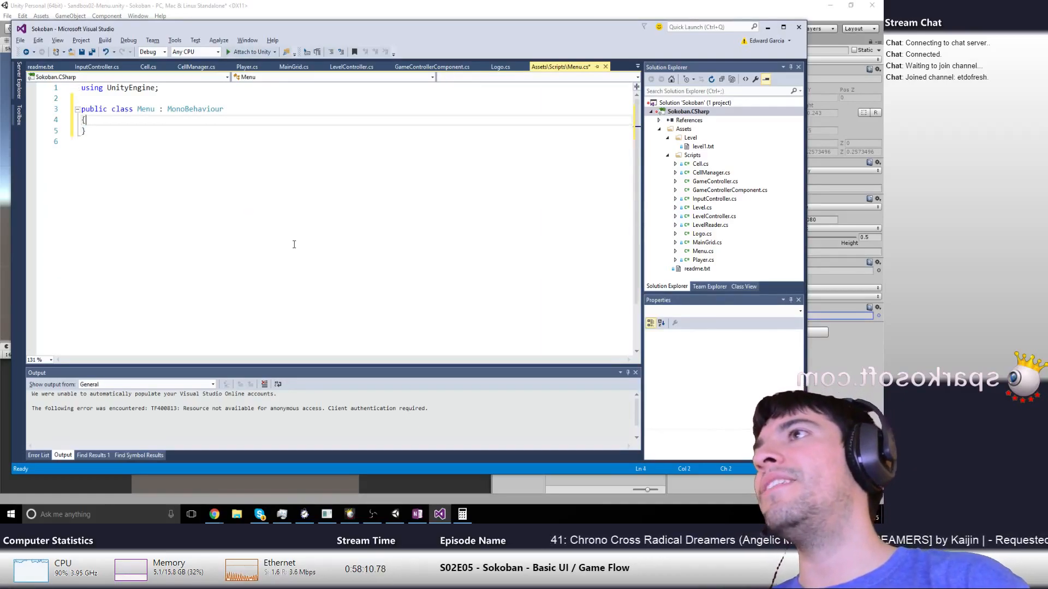
Begin a "static public event Action" declaration in the Menu class and add the missing "using System;" directive
key(Return)
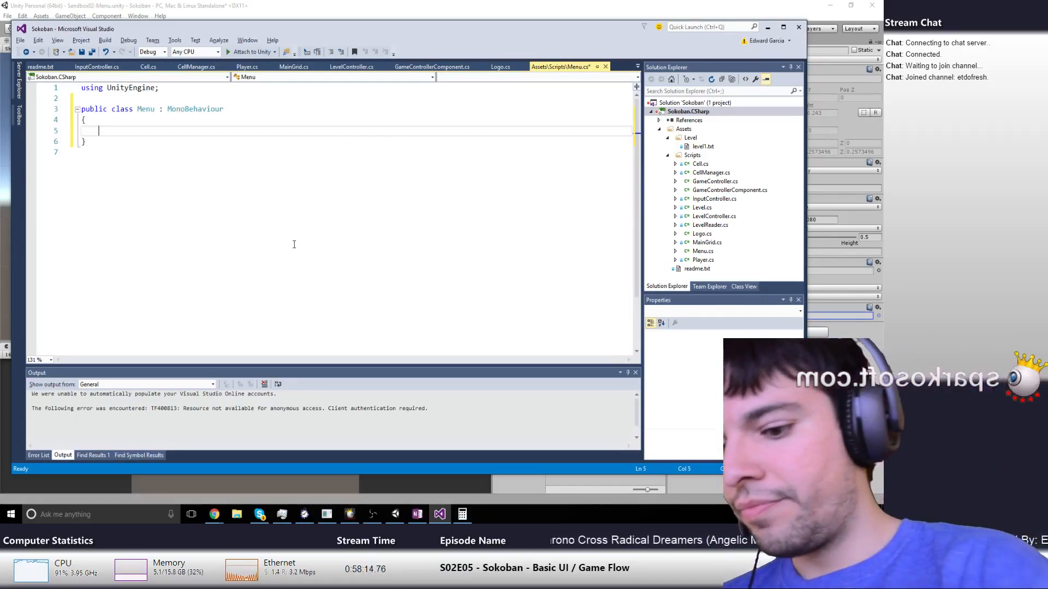
text(public void)
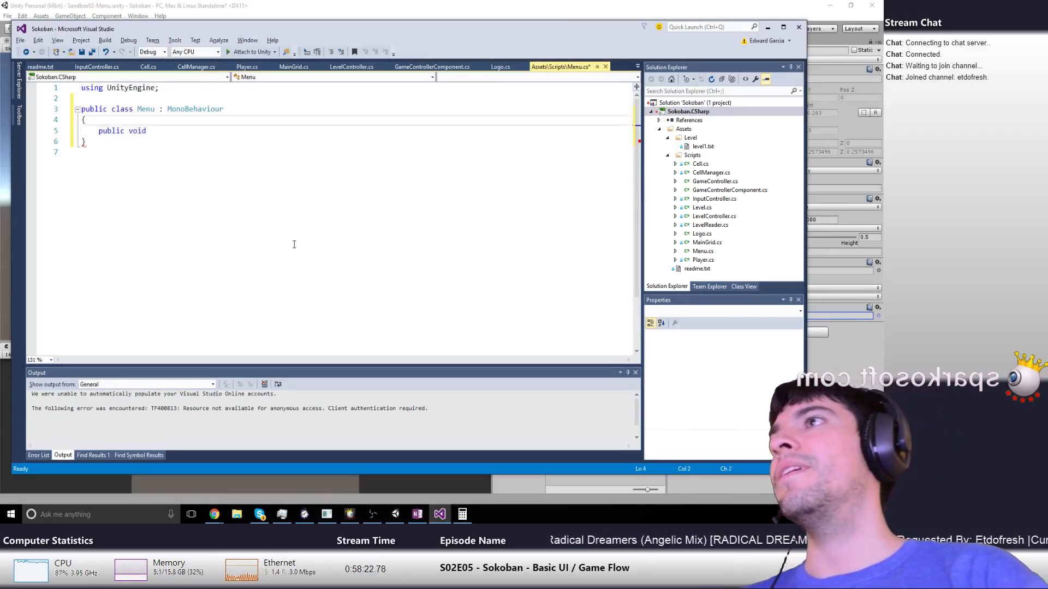
key(shift+Home)
text(stati)
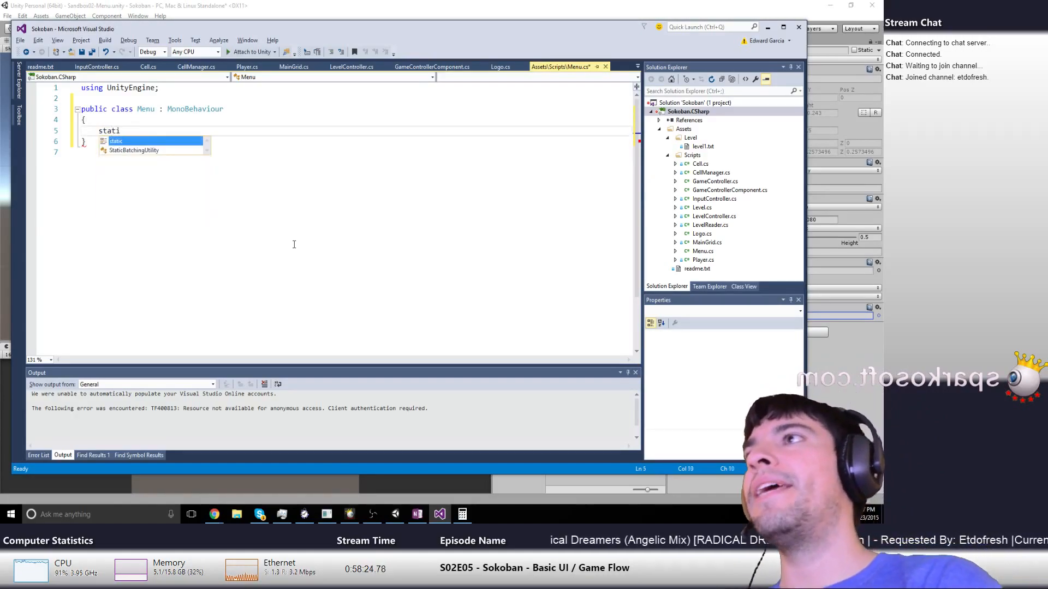
text(c public )
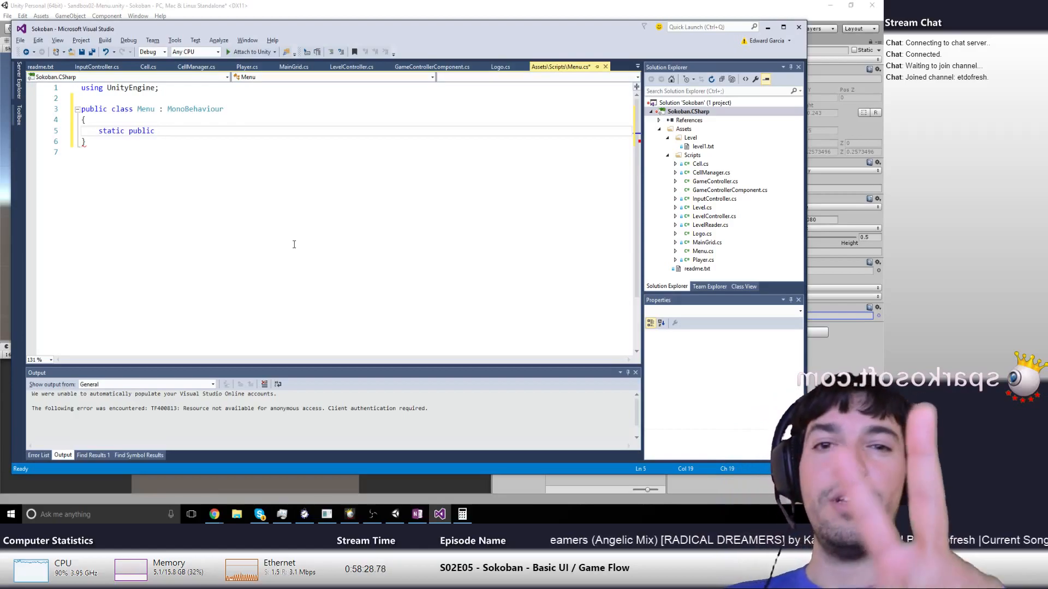
text(event Action)
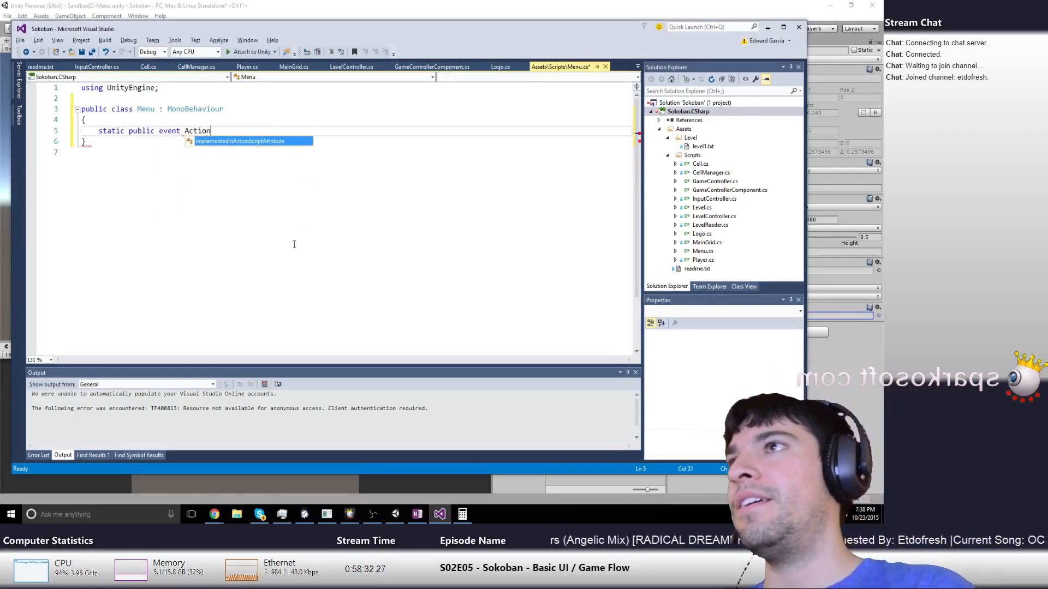
key(Escape)
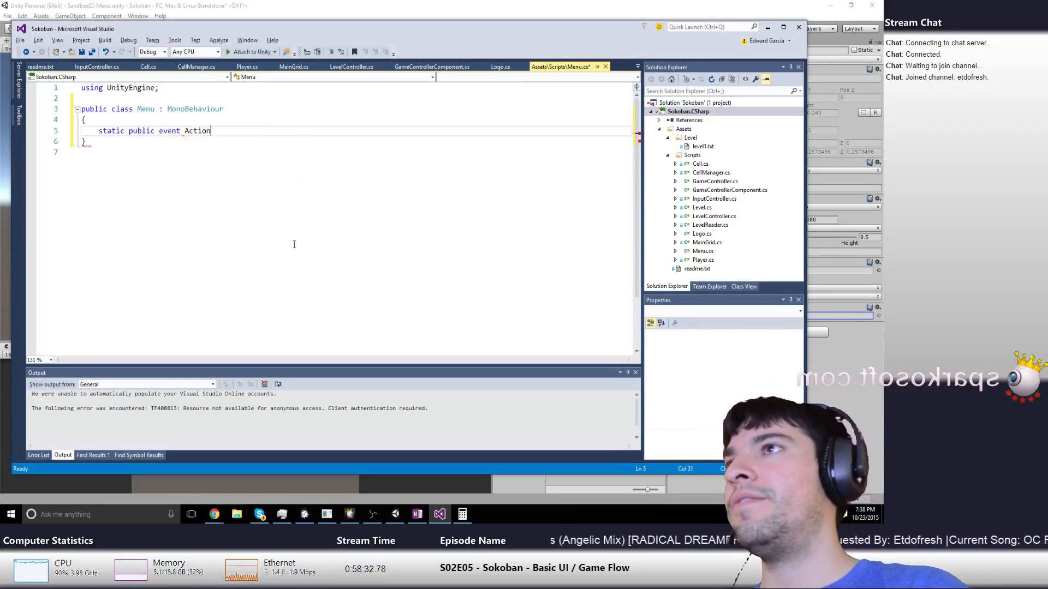
key(ctrl+period)
key(Return)
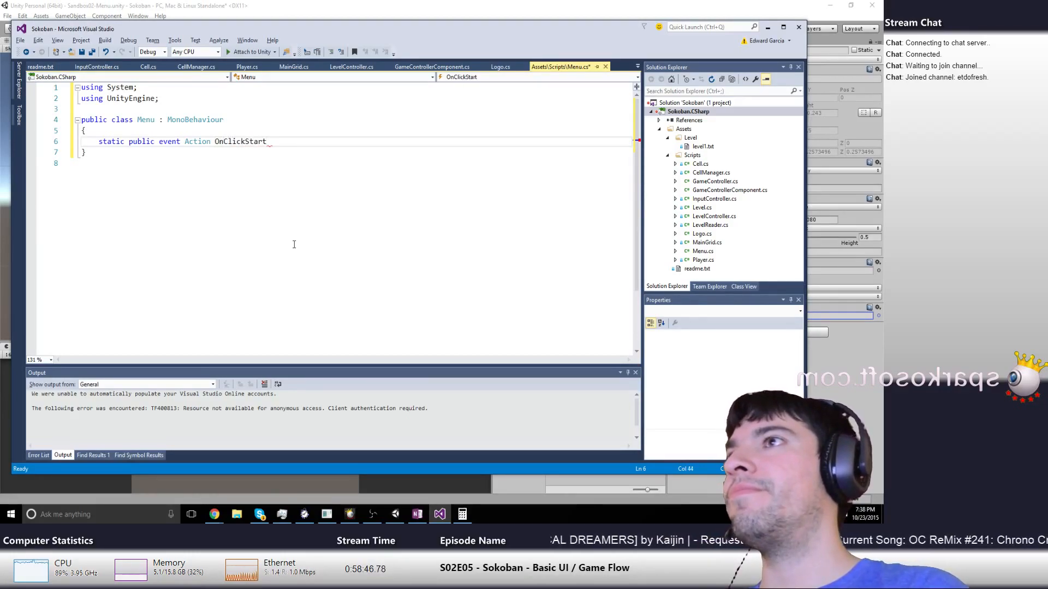
Name the event OnClickStart and initialize it with an empty delegate: "= delegate { };"
text(= d)
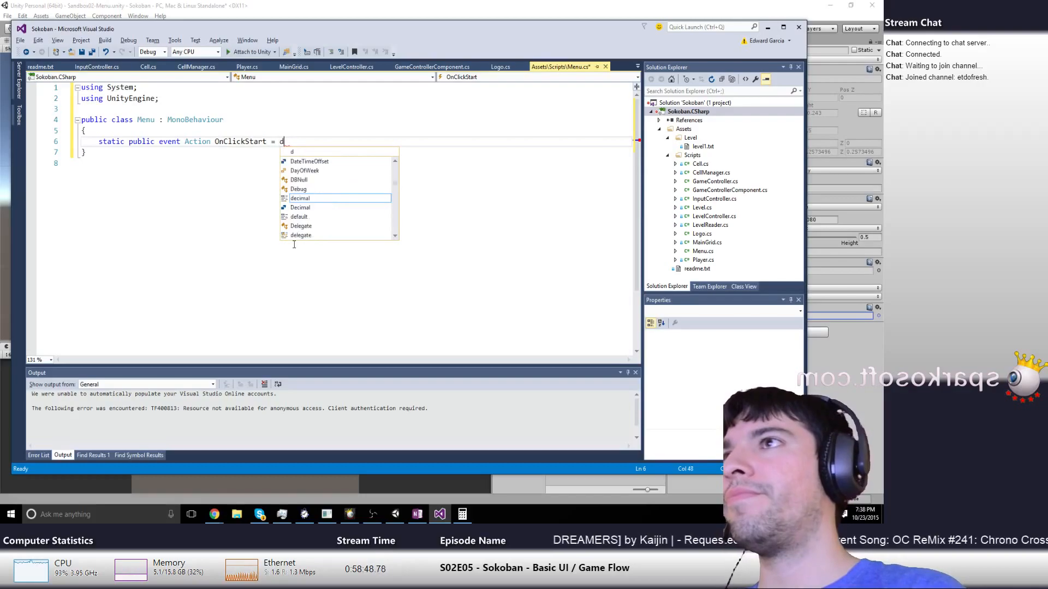
text(elegate)
key(Tab)
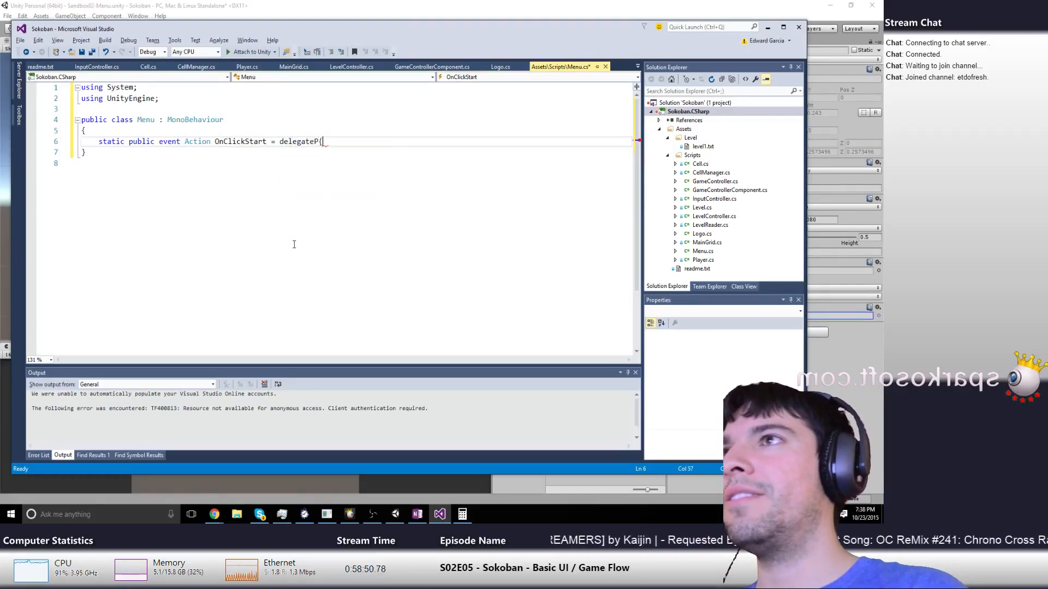
text({ };)
key(Return)
key(Return)
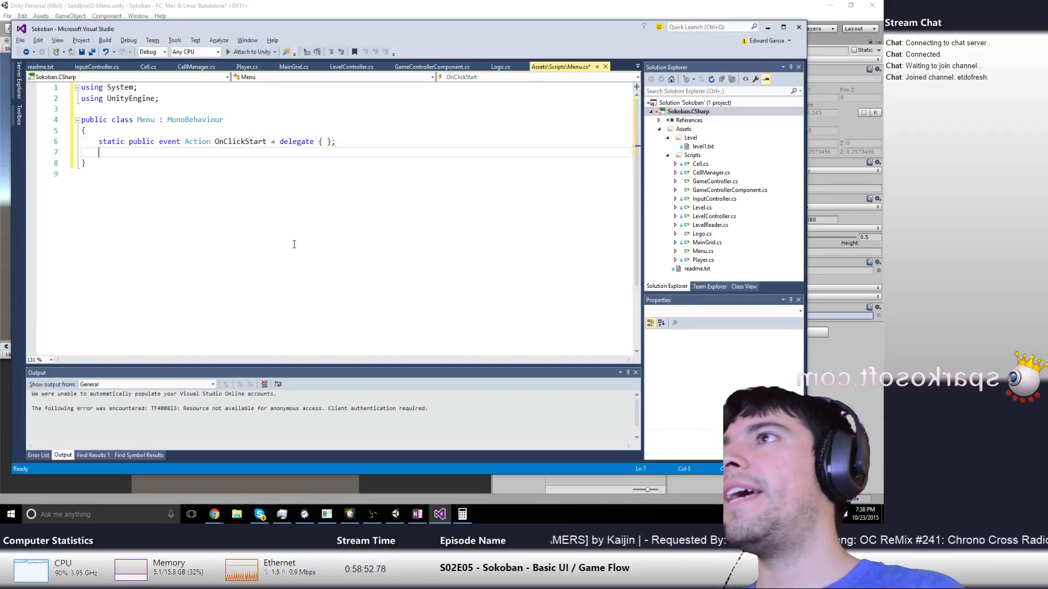
text(public)
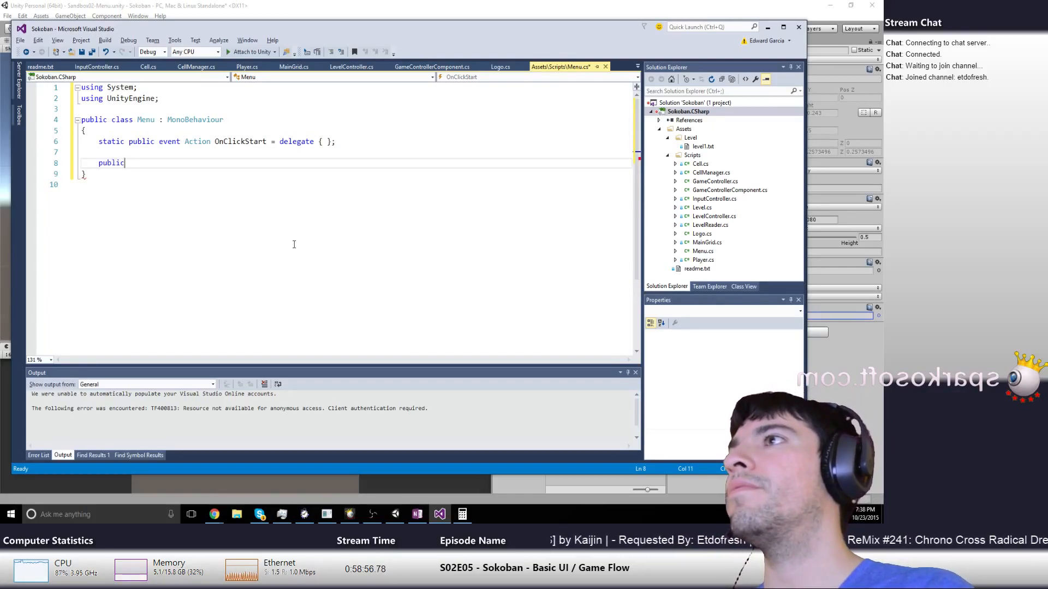
key(shift+Home)
key(BackSpace)
key(BackSpace)
key(BackSpace)
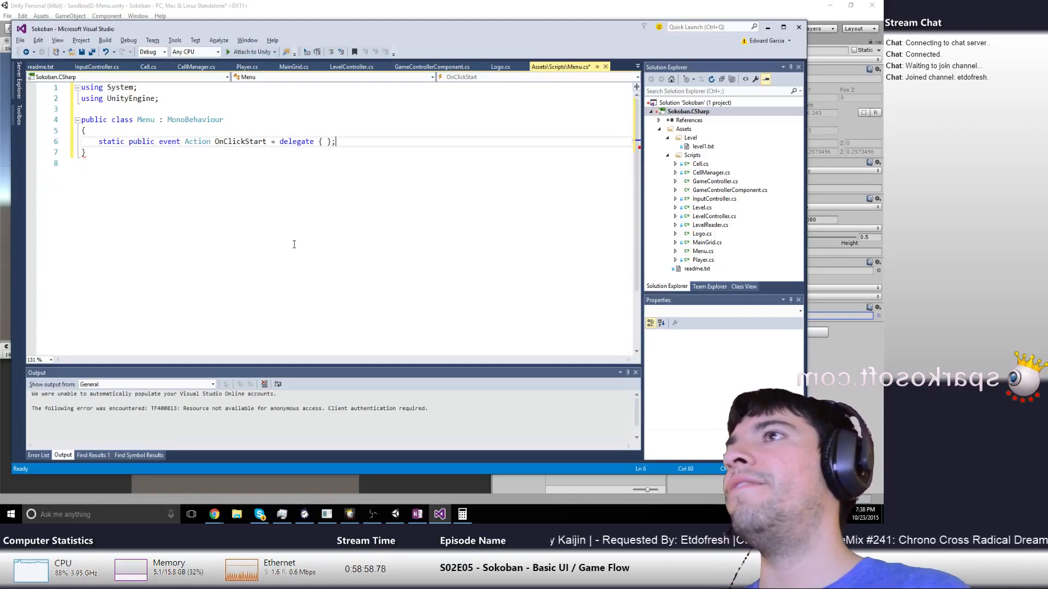
Close Menu.cs in Visual Studio and save its changes
key(alt+Tab)
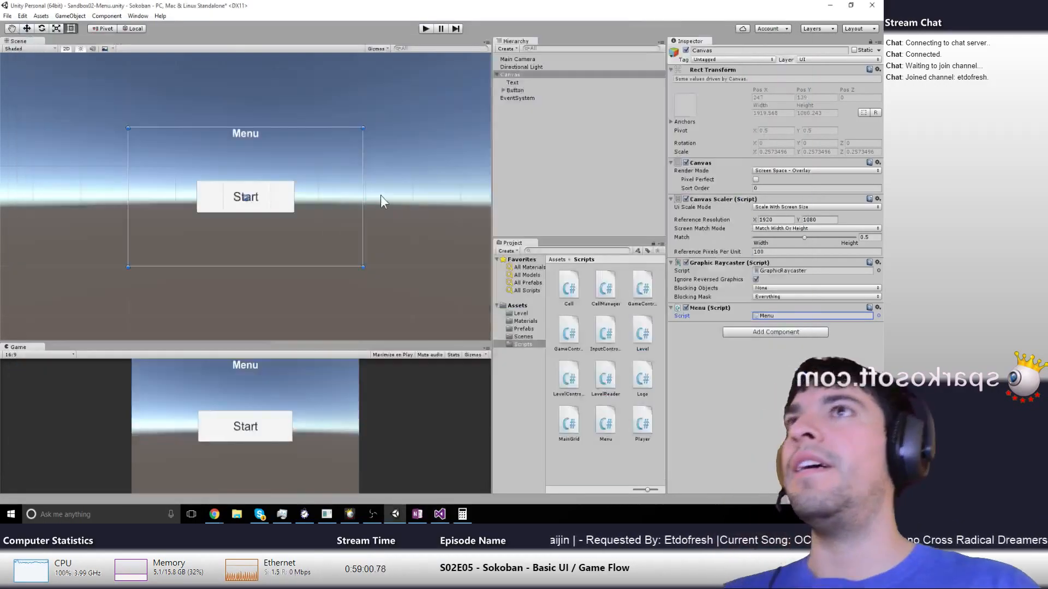
key(alt+Tab)
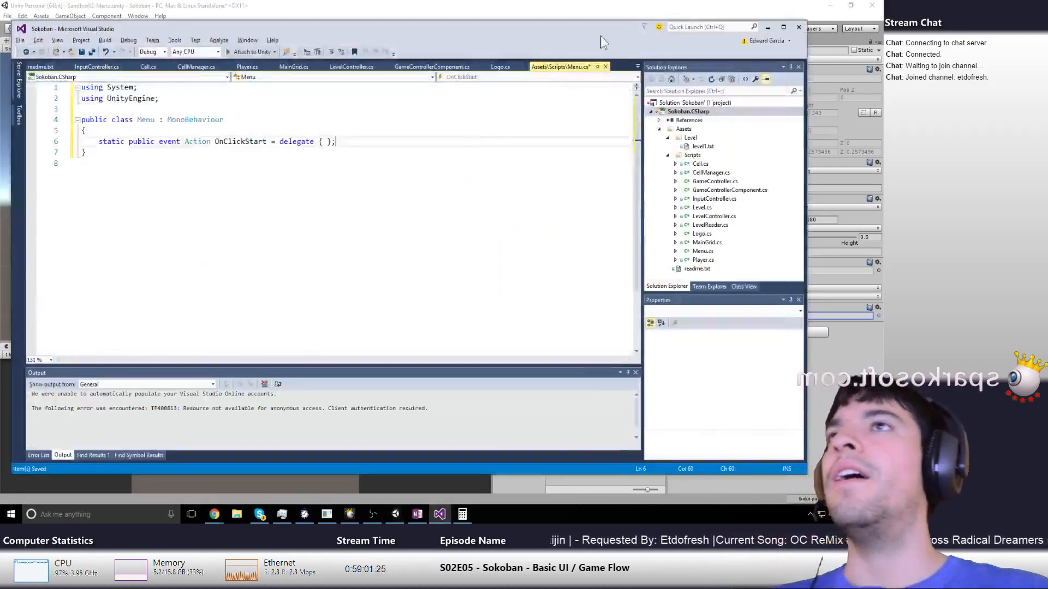
click(605, 67)
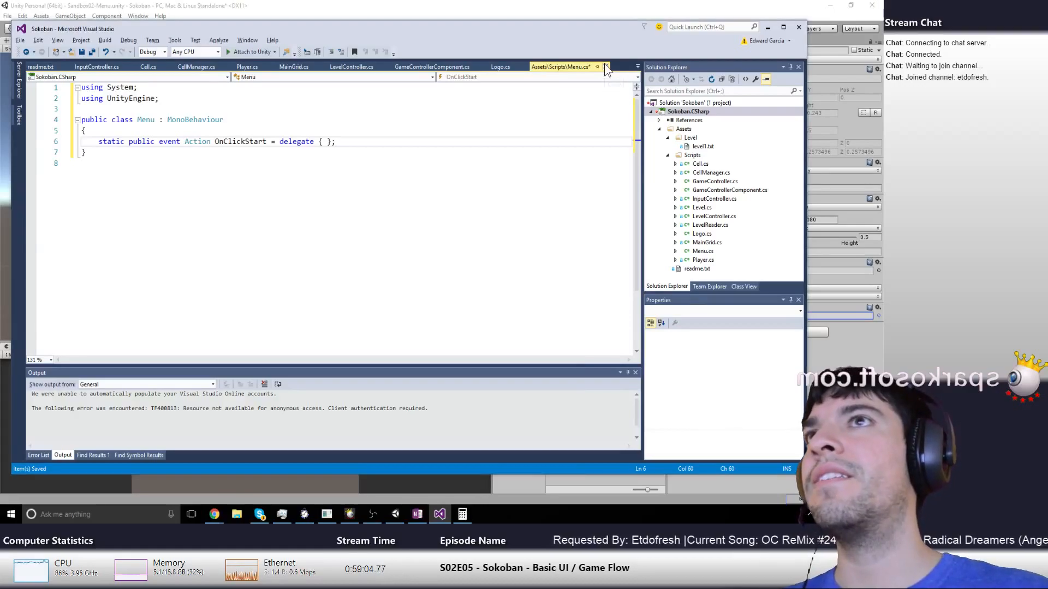
click(398, 310)
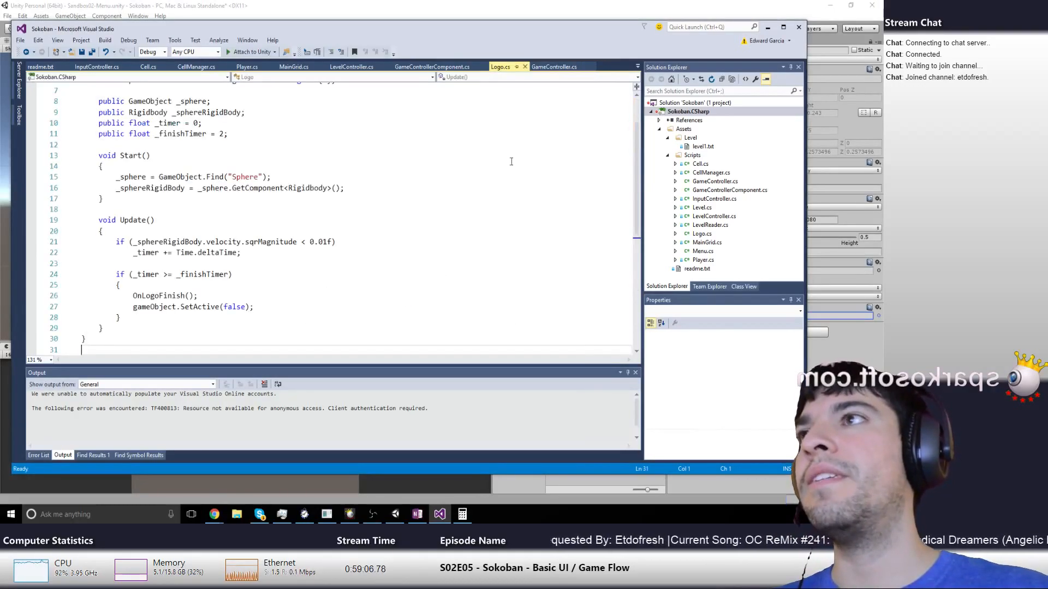
Reopen Menu.cs from the project's Scripts folder and normalize its line endings to Windows (CR LF)
double_click(704, 252)
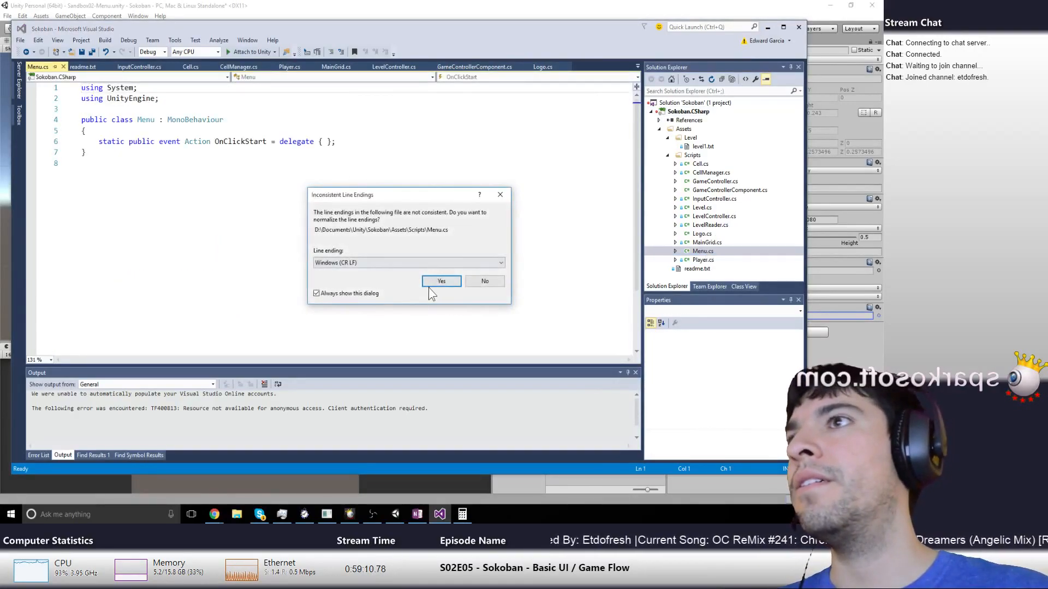
click(436, 281)
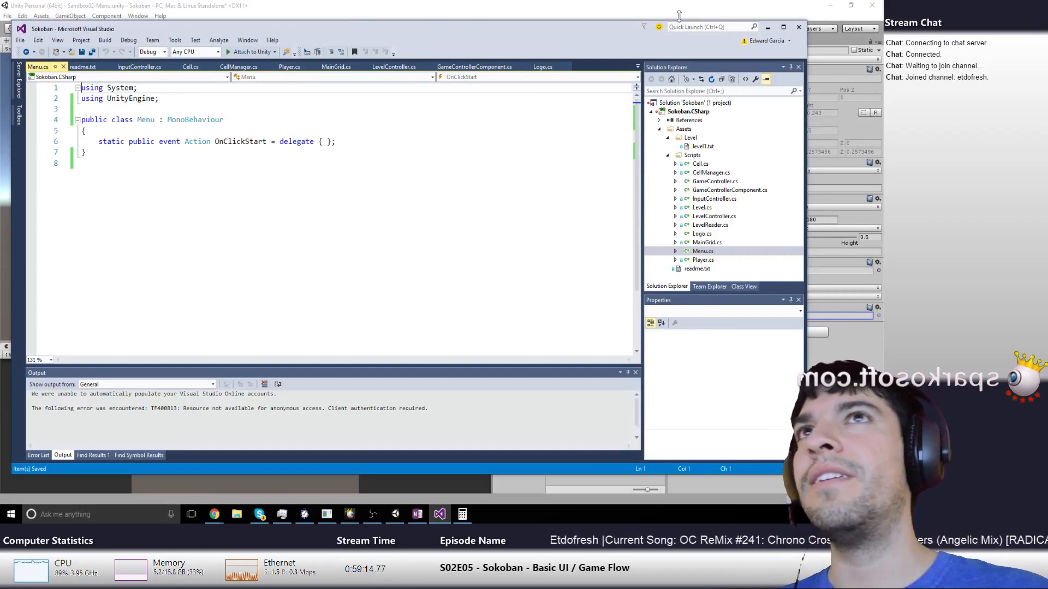
Switch to Unity and add an On Click event entry to the menu's Button, set to Editor And Runtime
click(767, 28)
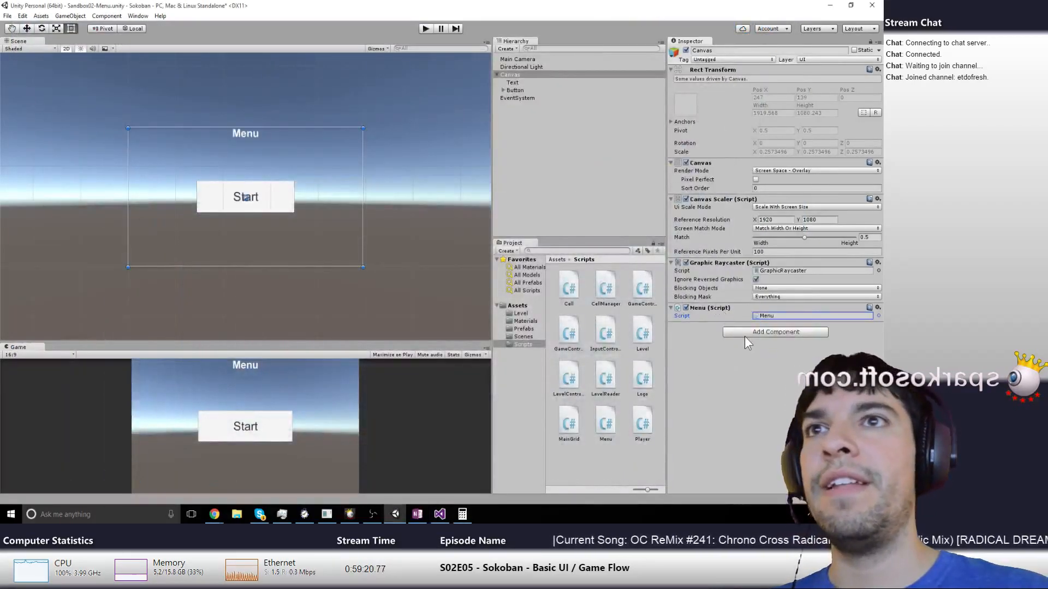
click(513, 90)
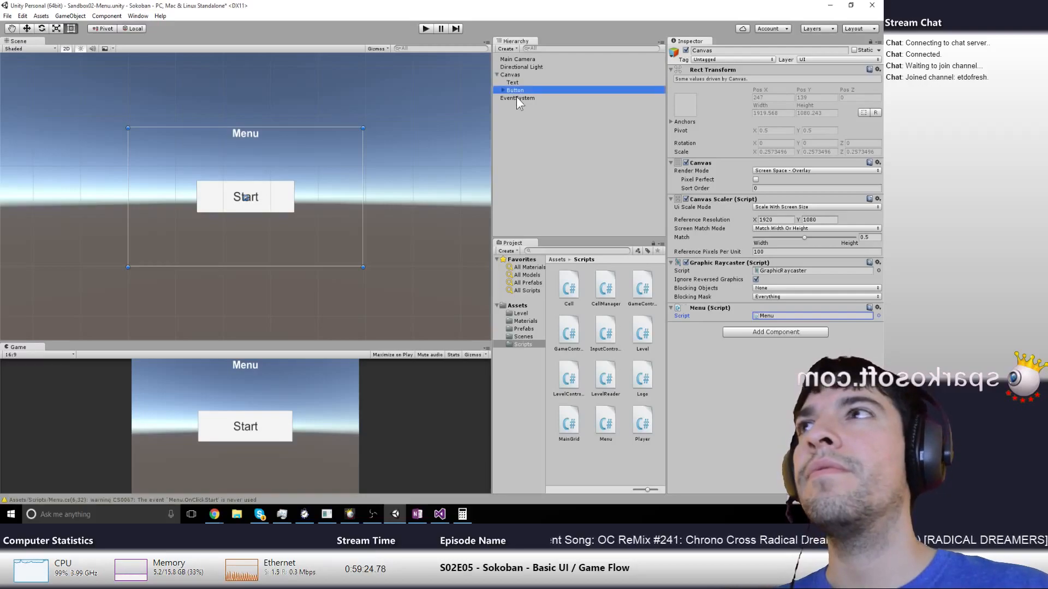
click(880, 304)
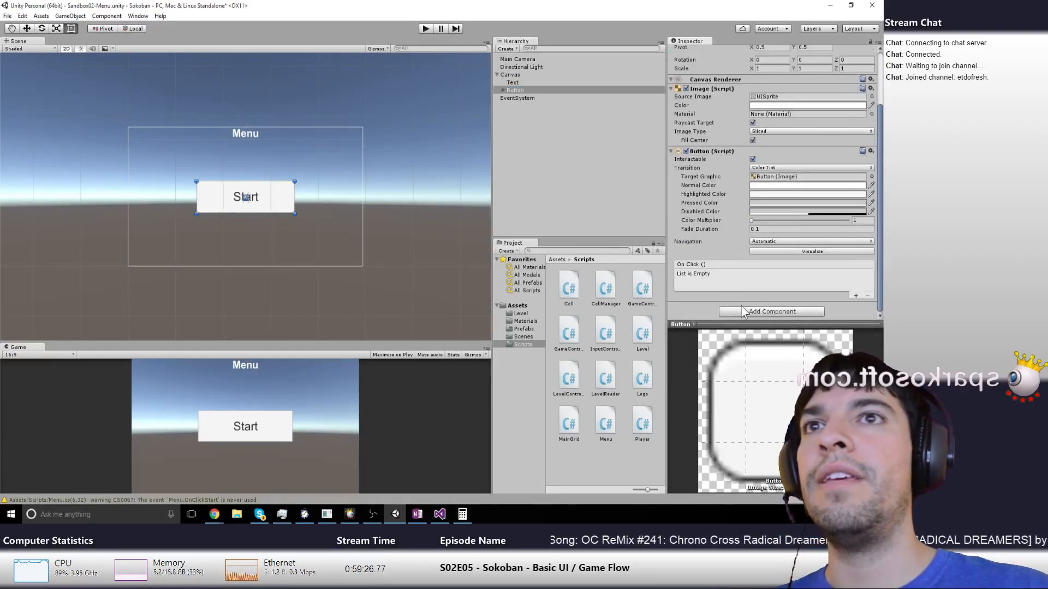
click(855, 294)
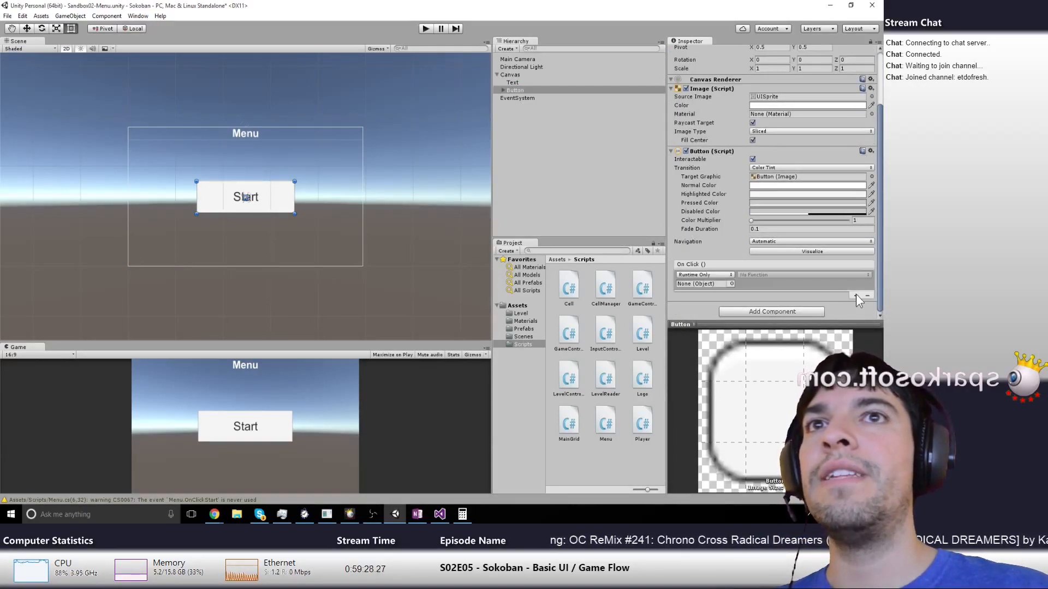
click(730, 276)
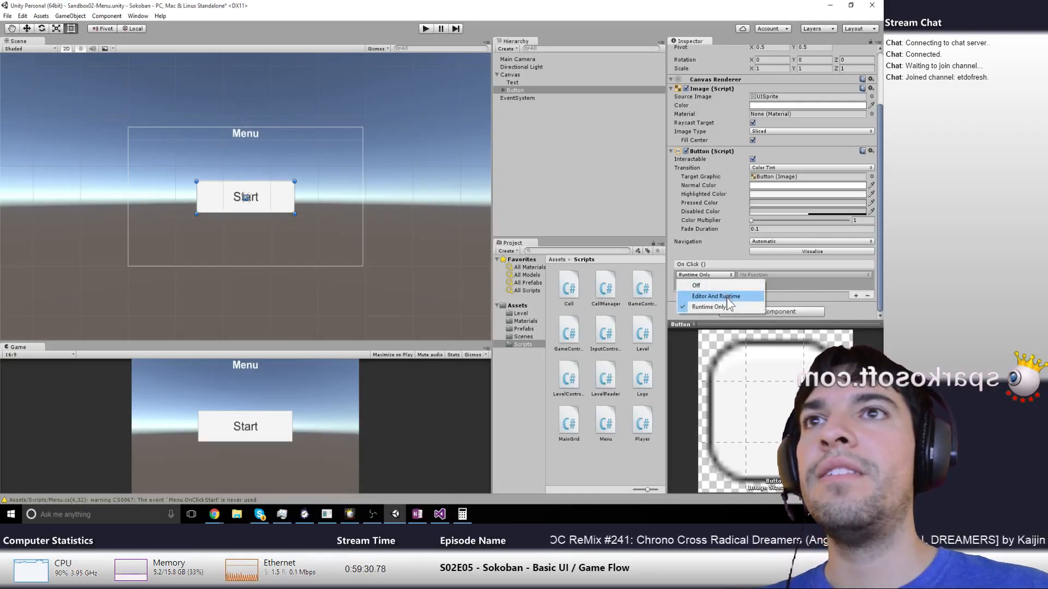
click(726, 295)
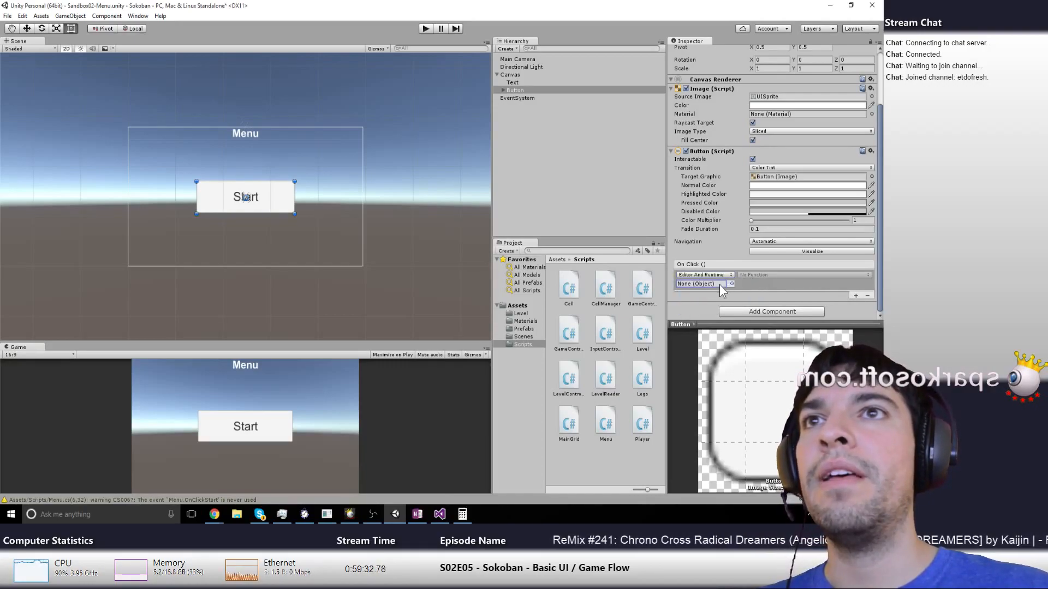
Assign the Canvas as the target object of the Button's On Click event
click(732, 284)
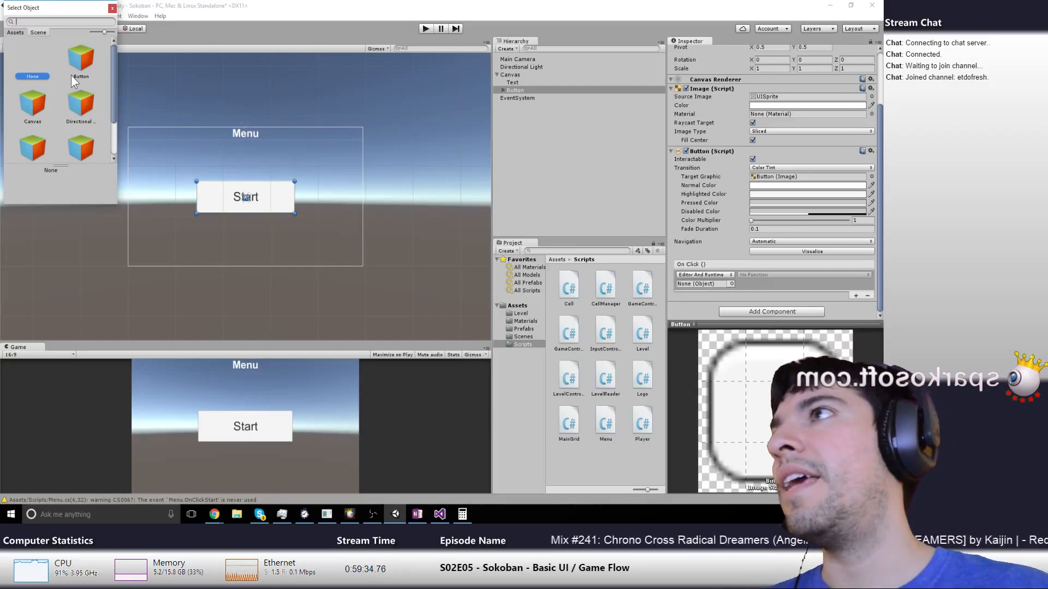
click(33, 103)
double_click(33, 103)
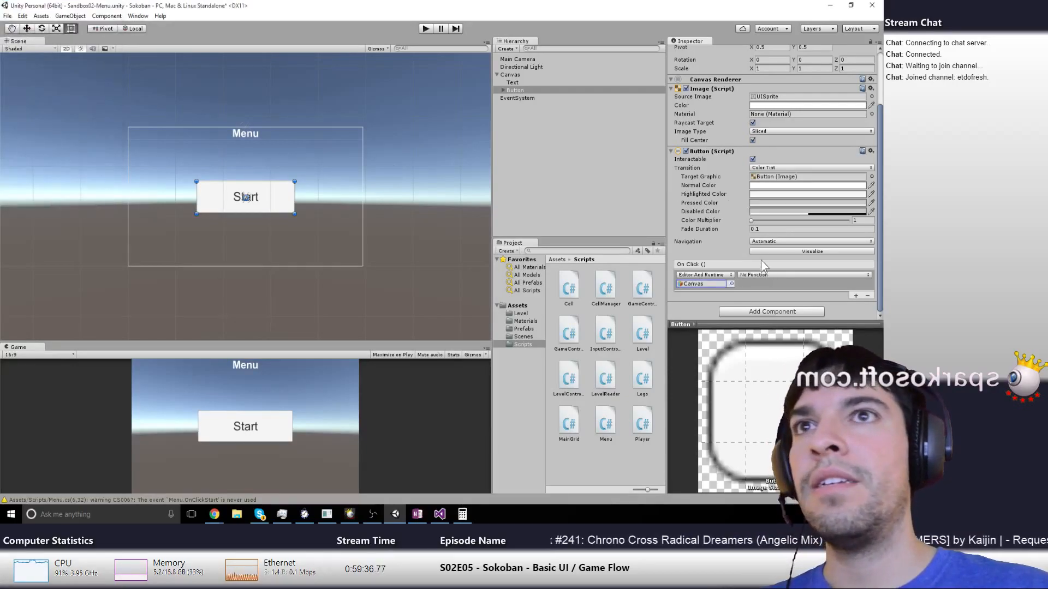
Check which Menu functions are available for the Button's On Click event
click(755, 276)
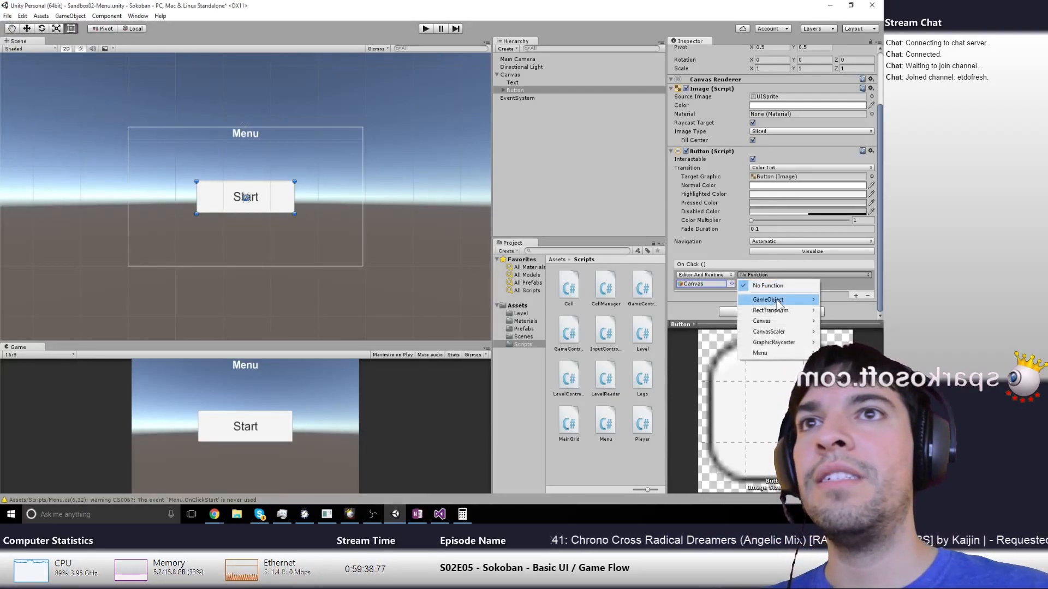
mouse_move(779, 305)
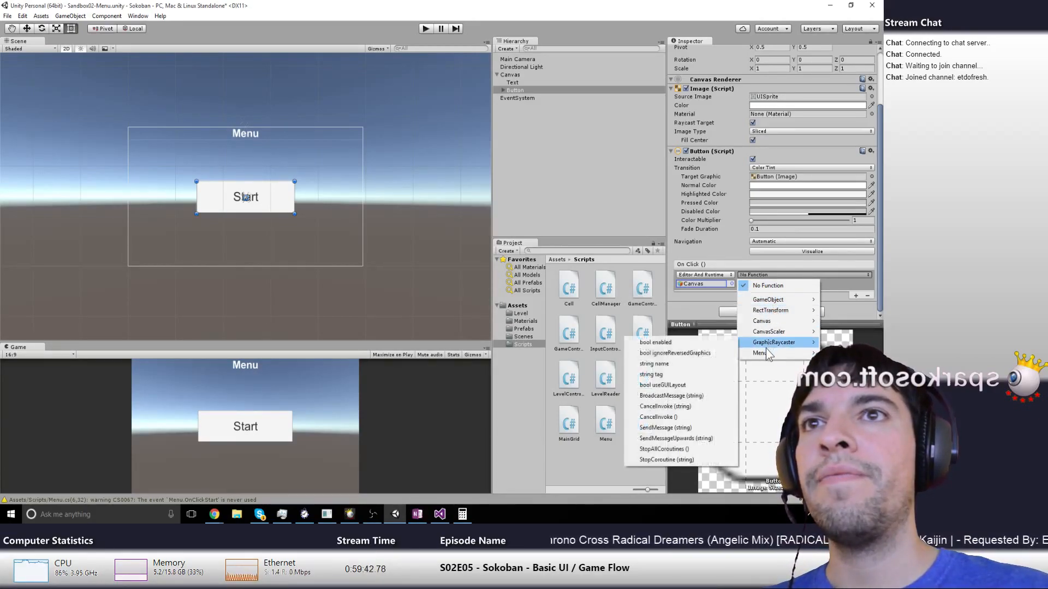
mouse_move(766, 355)
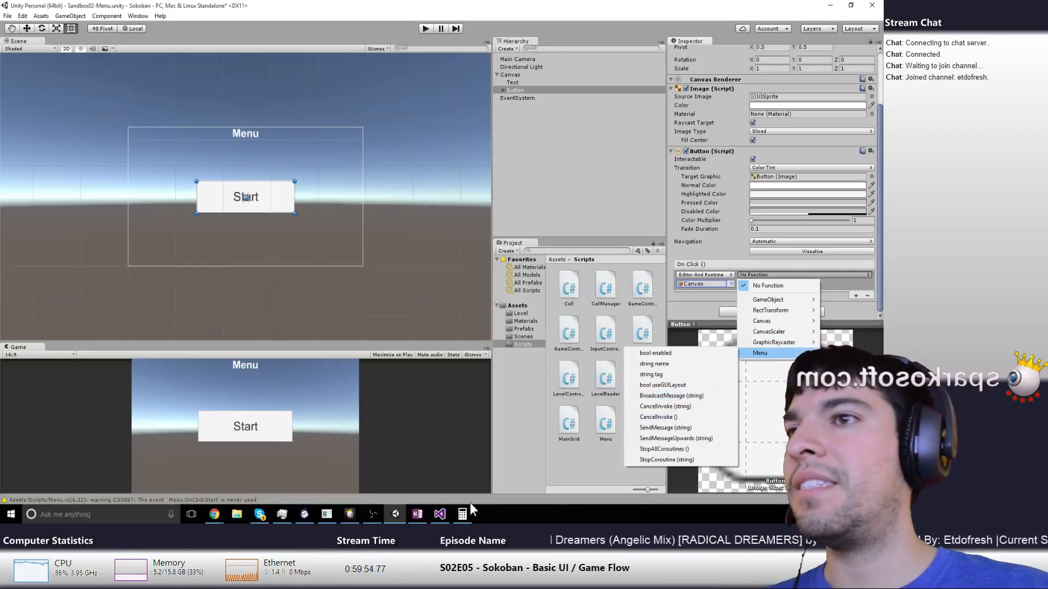
Switch to Visual Studio, add a public void ClickStart() method that calls OnClickStart(); to the Menu class, and save Menu.cs
click(439, 514)
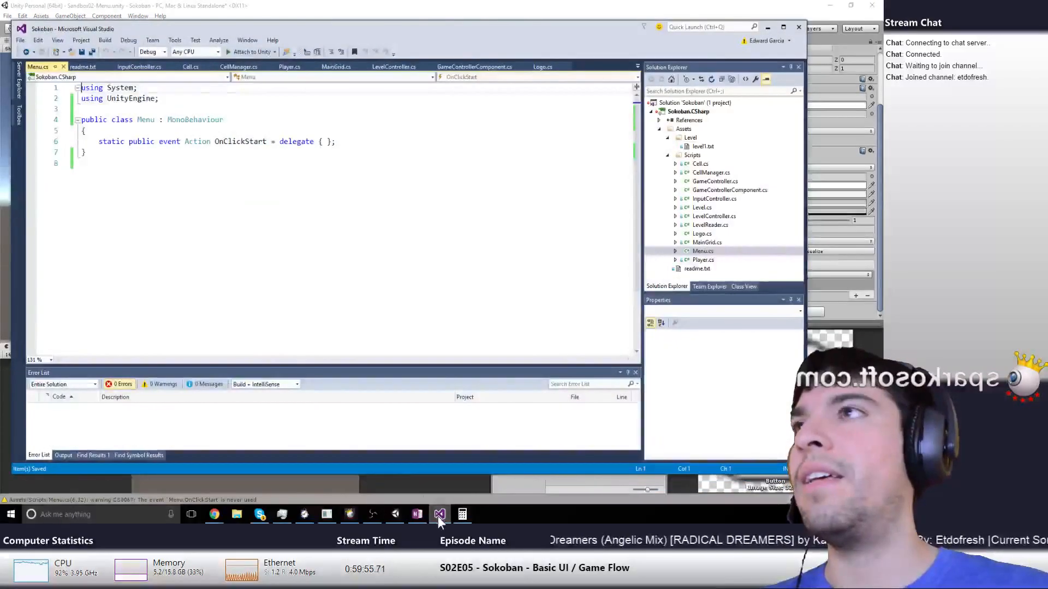
click(343, 143)
key(Return)
key(Return)
text(pub)
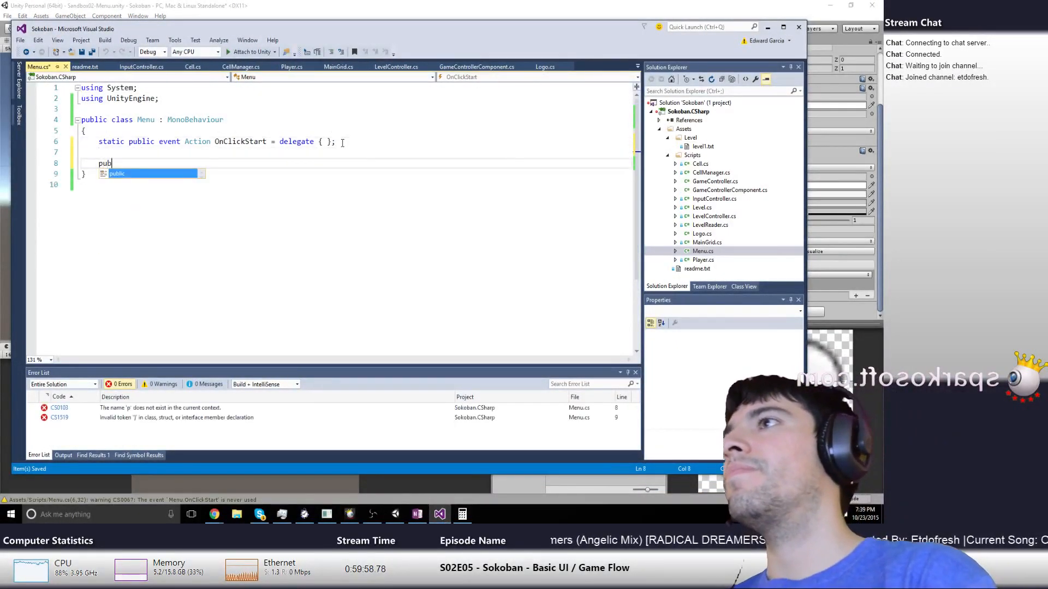
text(lic void )
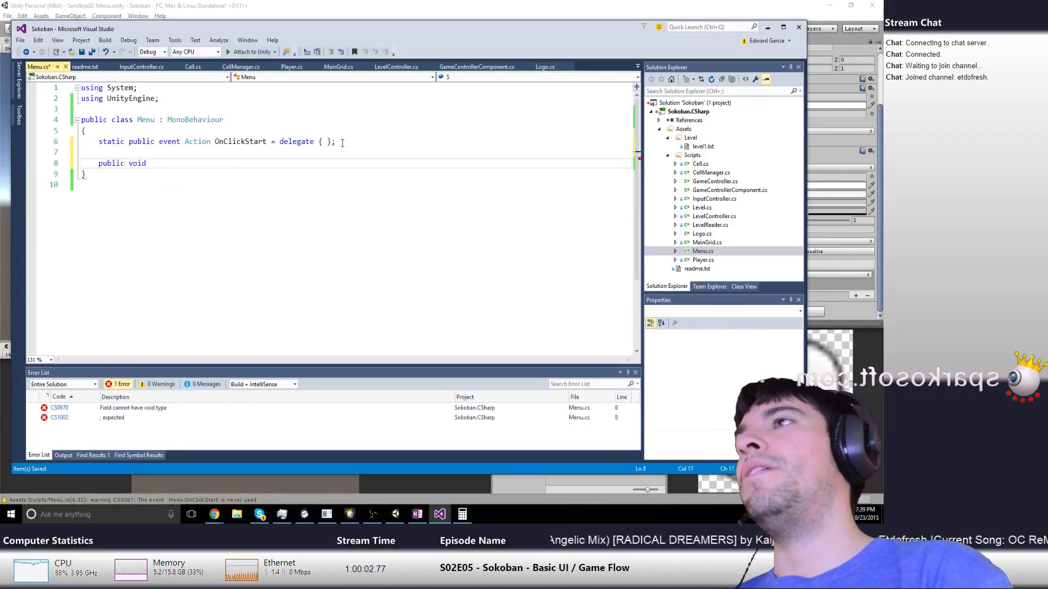
text(Cl)
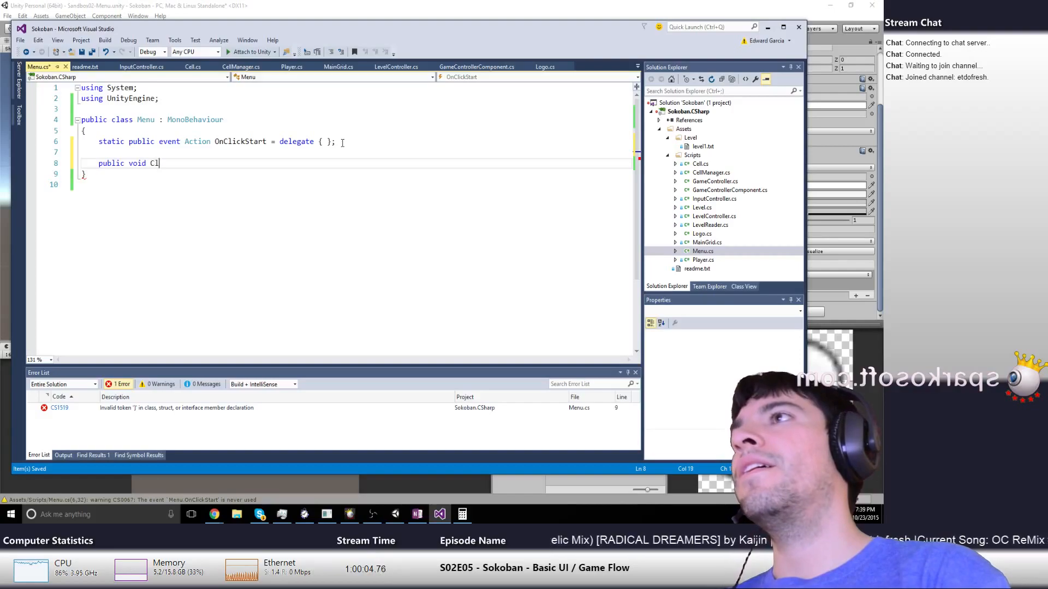
text(ickStart())
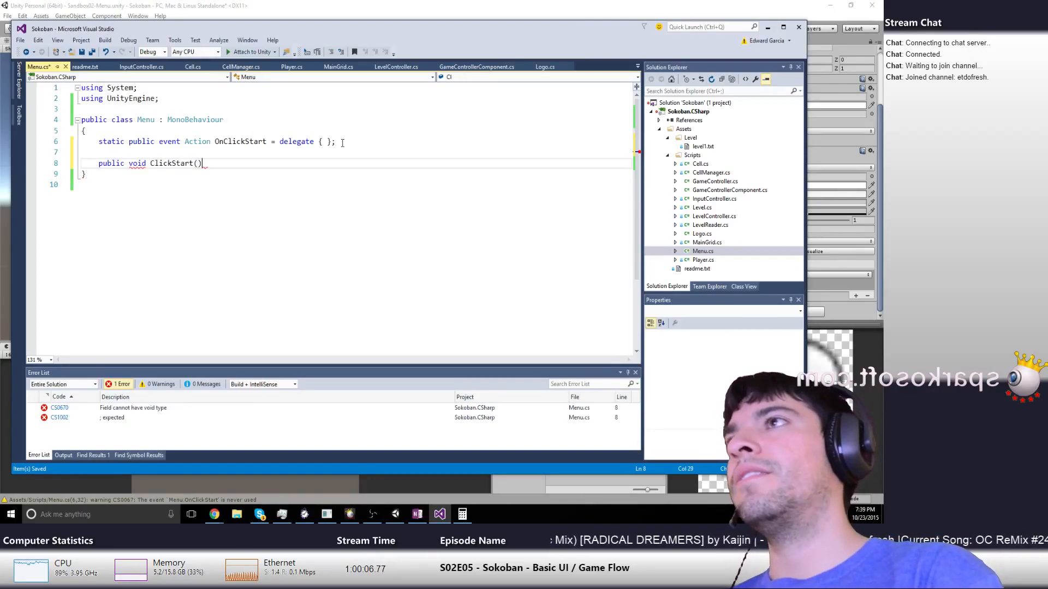
key(Return)
text({)
key(Return)
text(OnClickStart();)
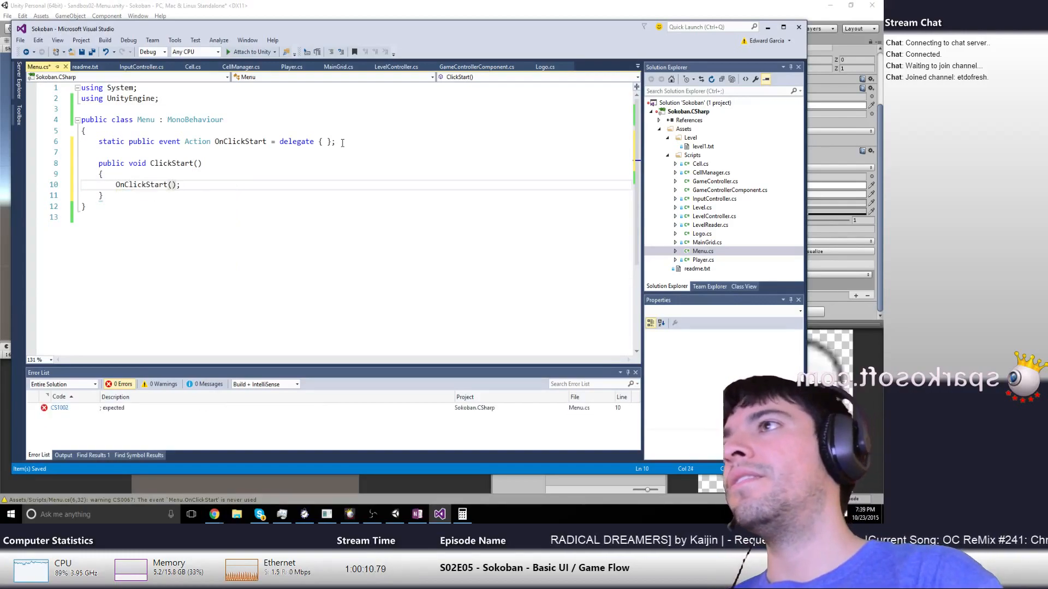
Switch to Unity and set the Button's On Click function to the Menu component's ClickStart()
click(439, 6)
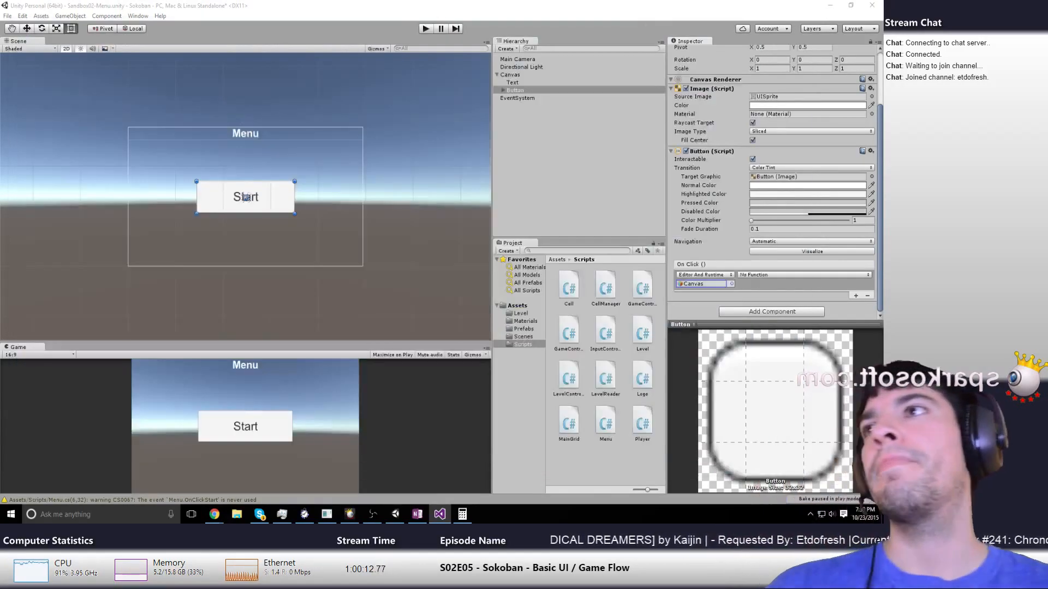
click(782, 275)
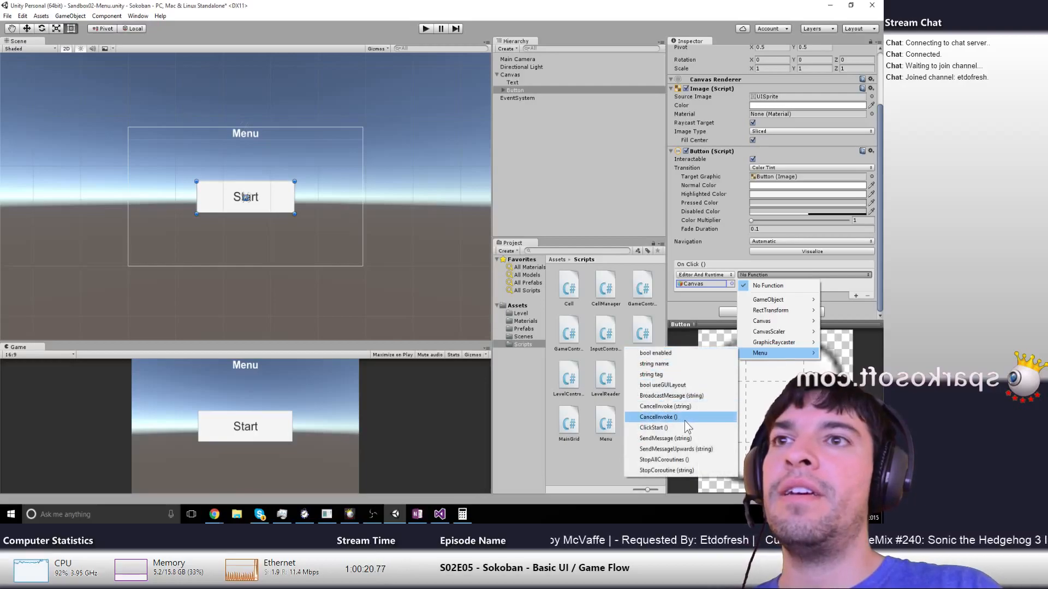
click(654, 428)
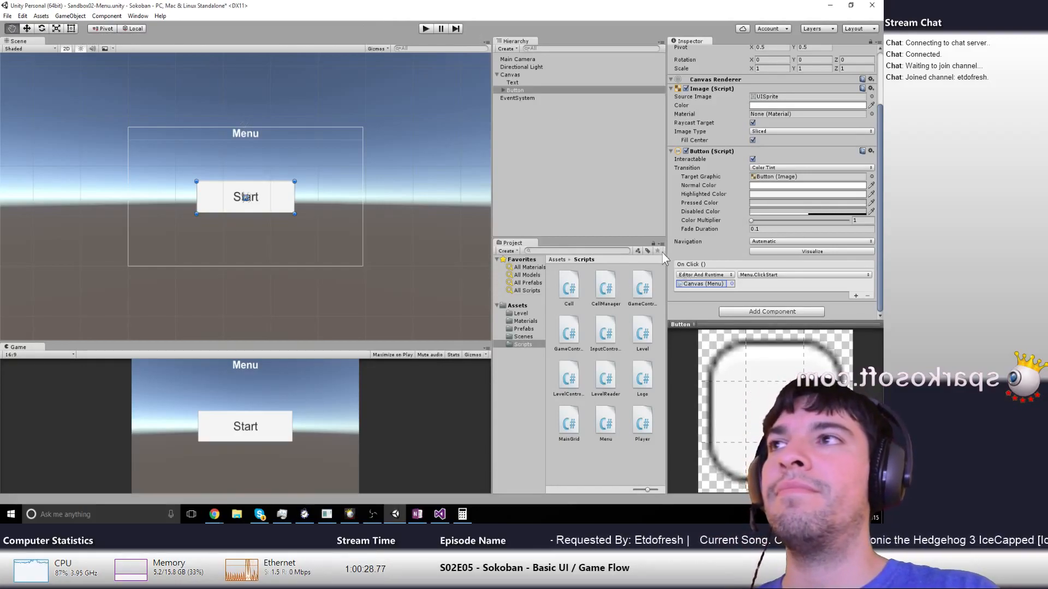
Back in Visual Studio, add gameObject.SetActive(false); after the OnClickStart() call in ClickStart and save Menu.cs
key(alt+Tab)
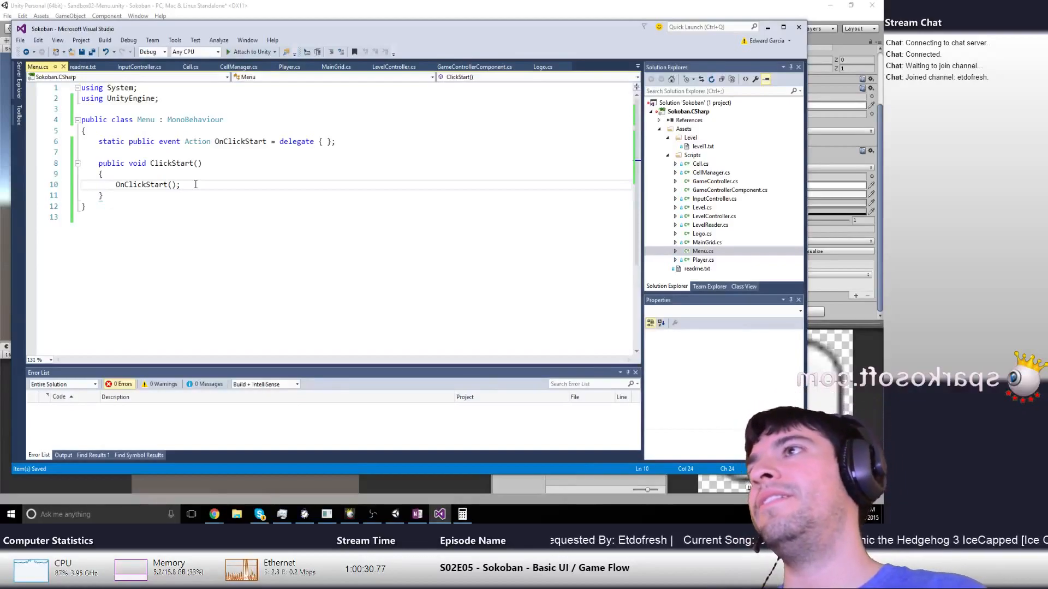
key(Return)
text(Gam)
key(Down)
key(Down)
key(Return)
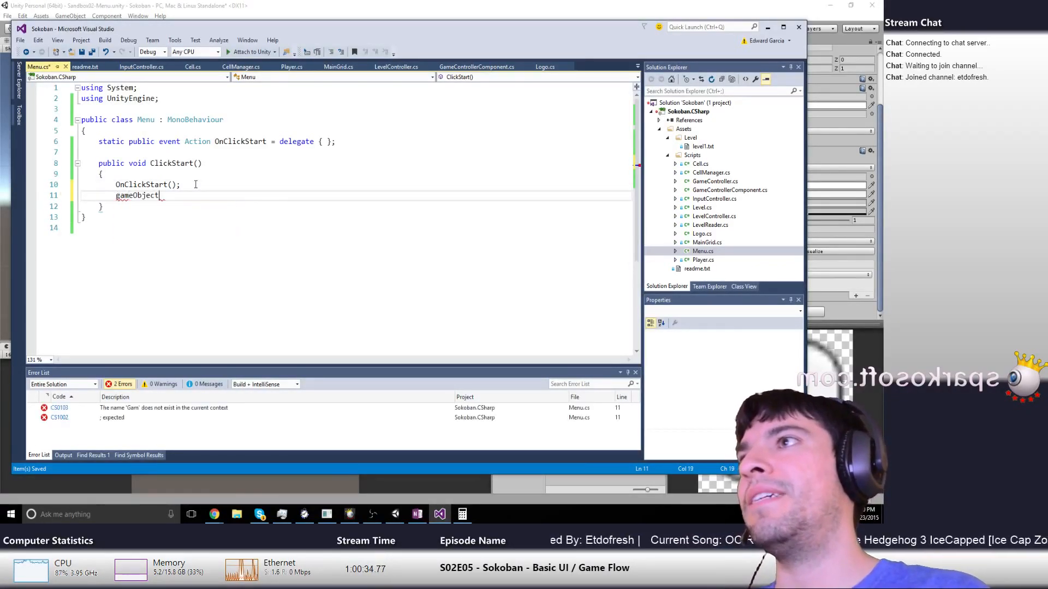
text(.set)
key(Return)
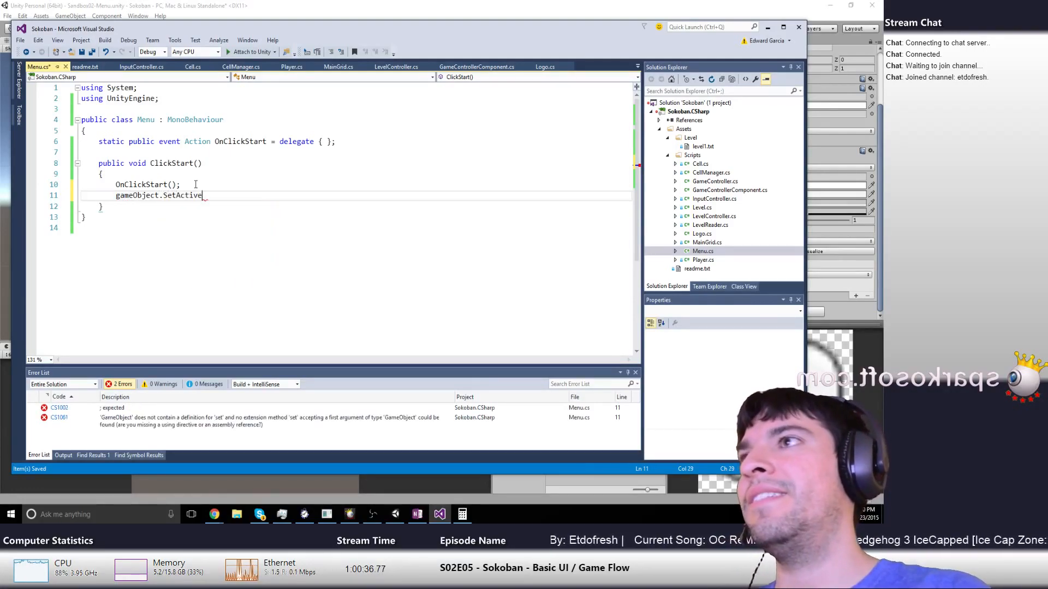
text((false);)
key(ctrl+s)
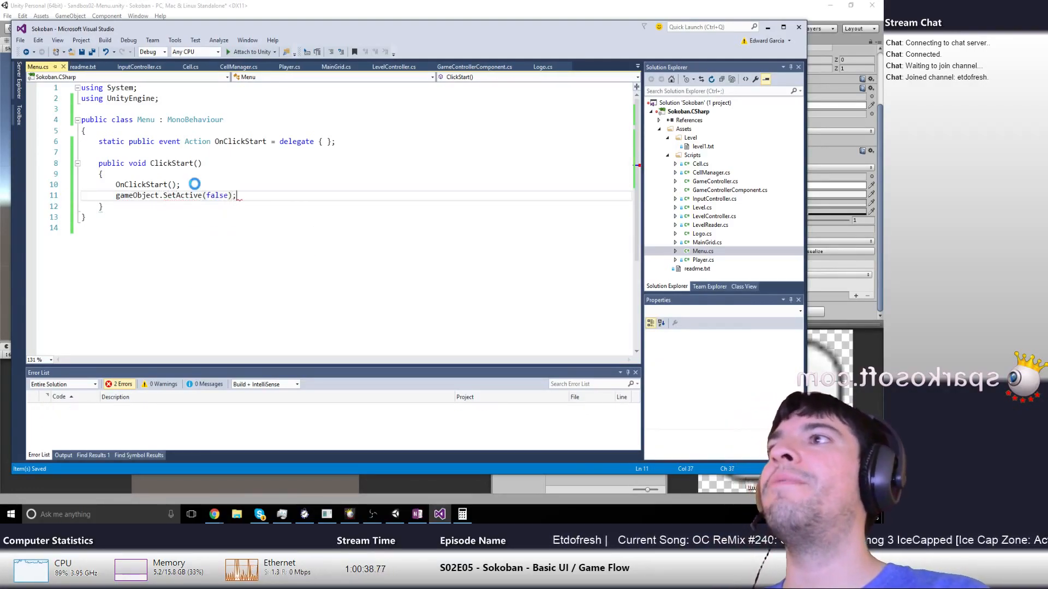
Switch to Unity, play the menu scene and test the Start button in the game view
key(alt+Tab)
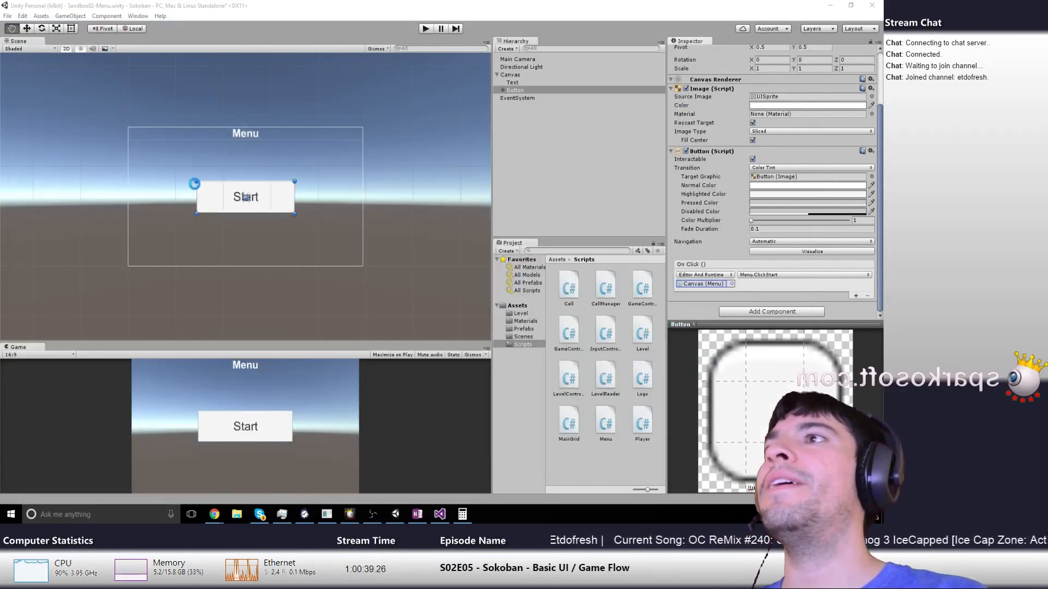
click(424, 27)
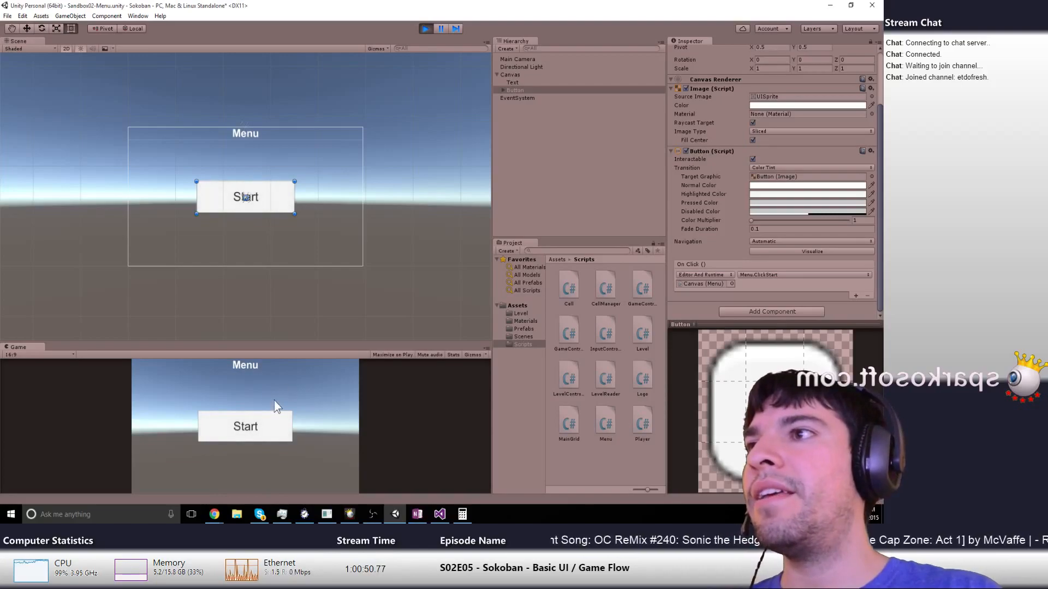
click(221, 433)
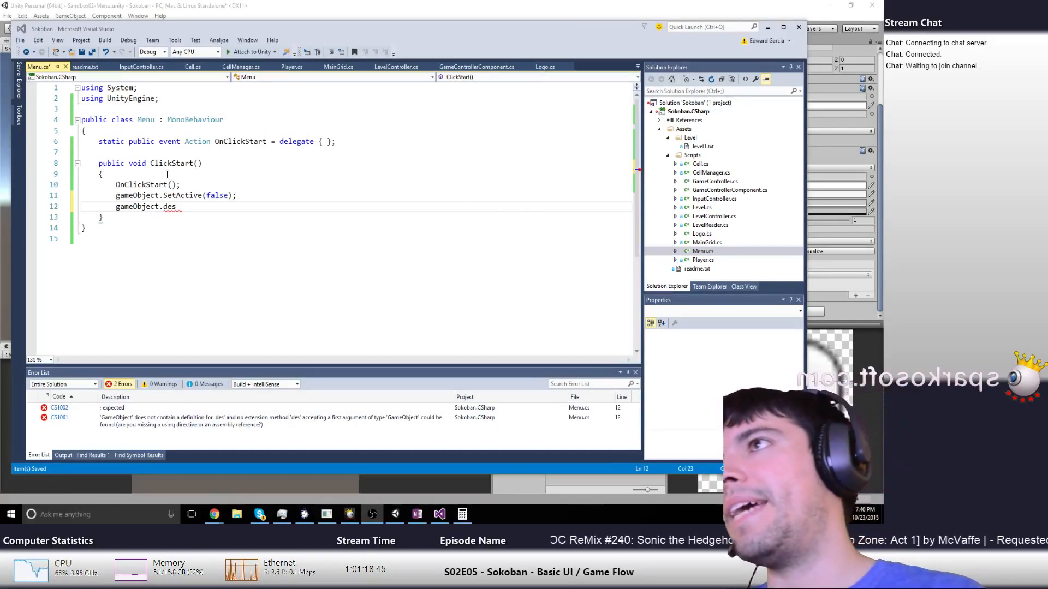
click(190, 199)
click(234, 211)
key(shift+Home)
text(game)
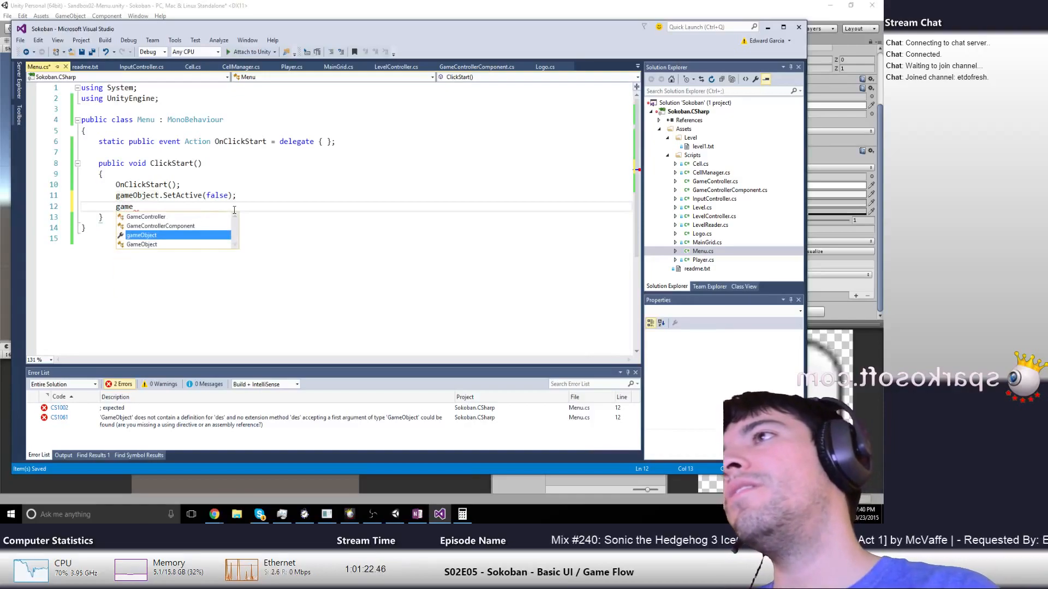
key(BackSpace)
key(BackSpace)
key(BackSpace)
key(BackSpace)
text(des)
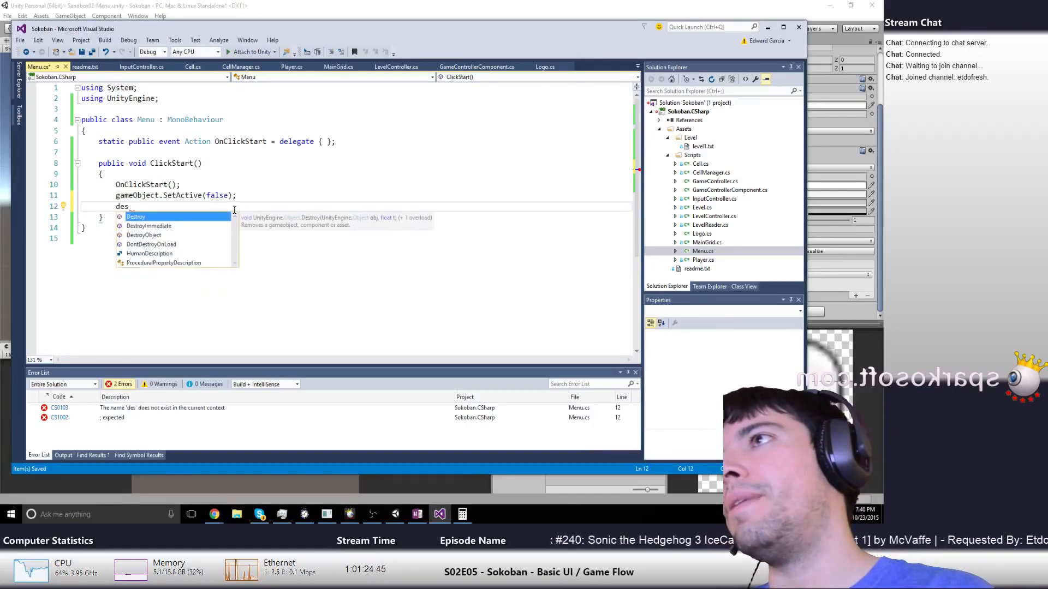
key(BackSpace)
key(BackSpace)
key(BackSpace)
text(gameObject.des)
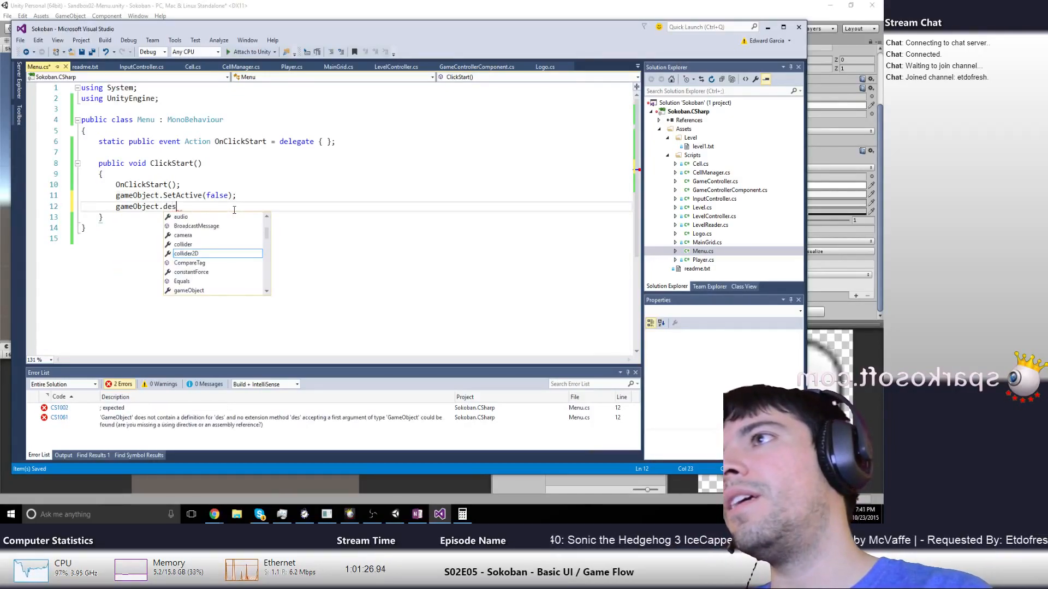
key(BackSpace)
key(shift+Home)
Complete the last line of ClickStart as Destroy(gameObject); in place of the unfinished text and save Menu.cs
text(Destroy();)
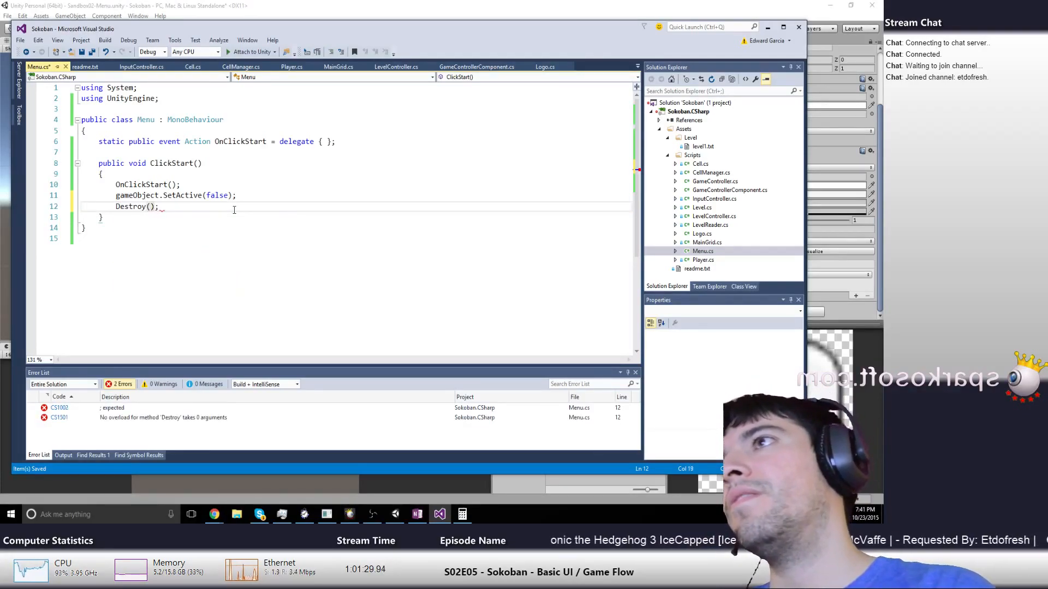
key(ctrl+s)
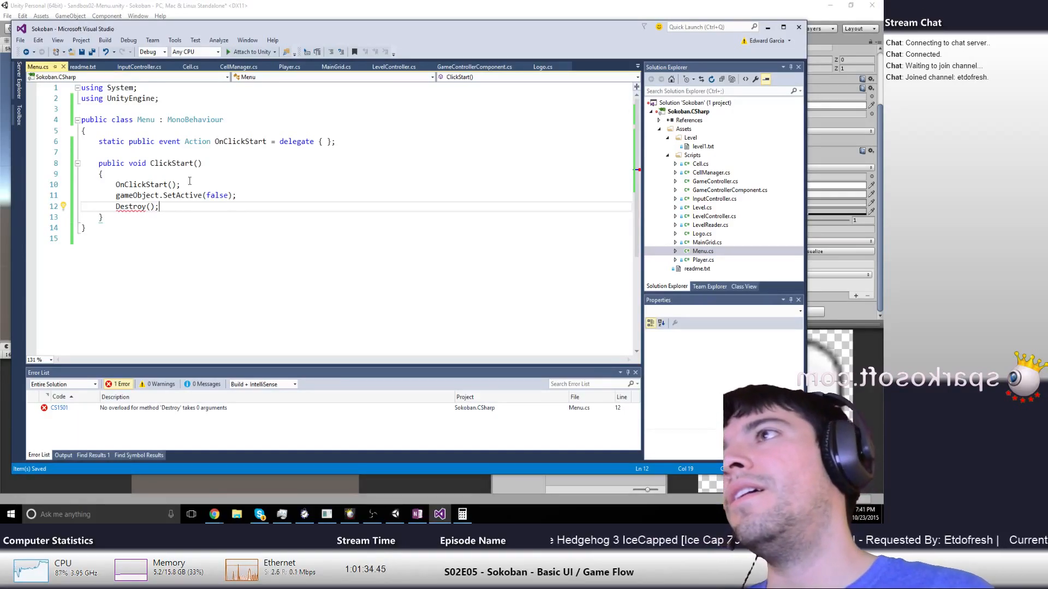
mouse_move(128, 209)
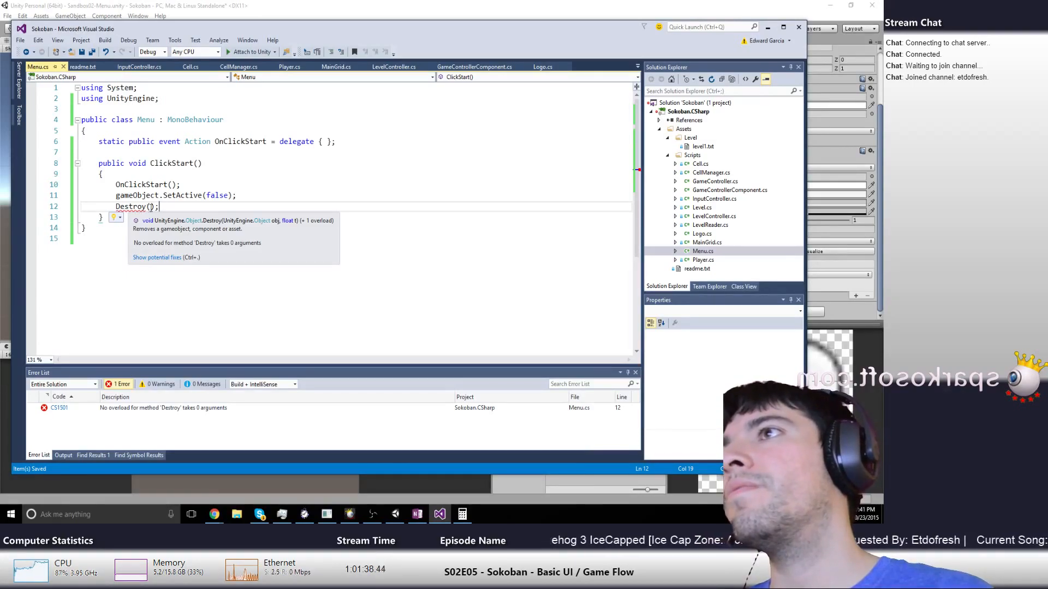
click(151, 206)
text(this)
key(End)
text(ameObject)
key(ctrl+s)
key(Down)
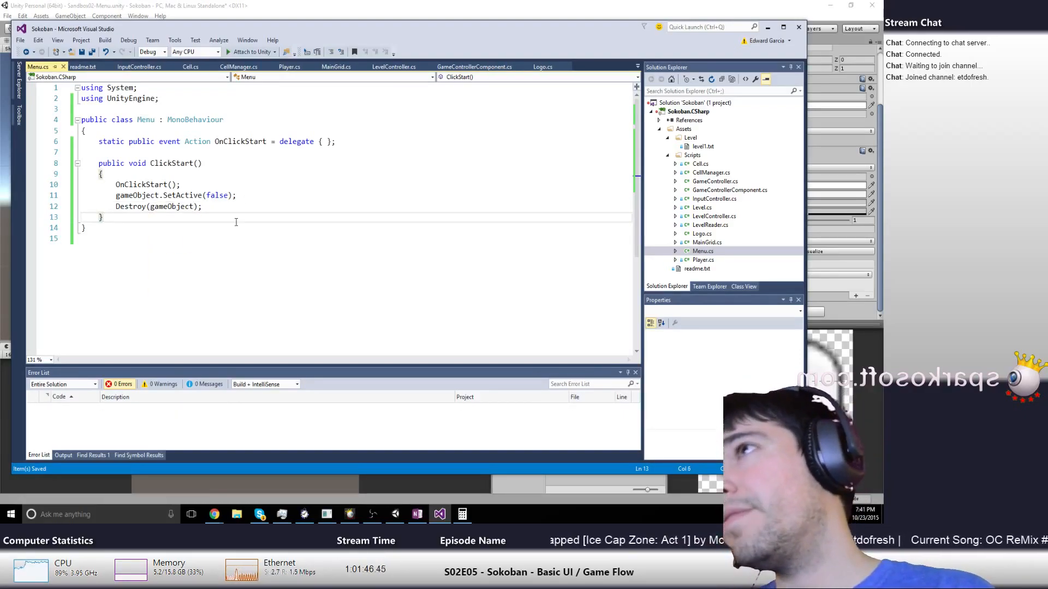
Switch to Unity, play the menu scene, test the Start button again and stop play mode
click(257, 7)
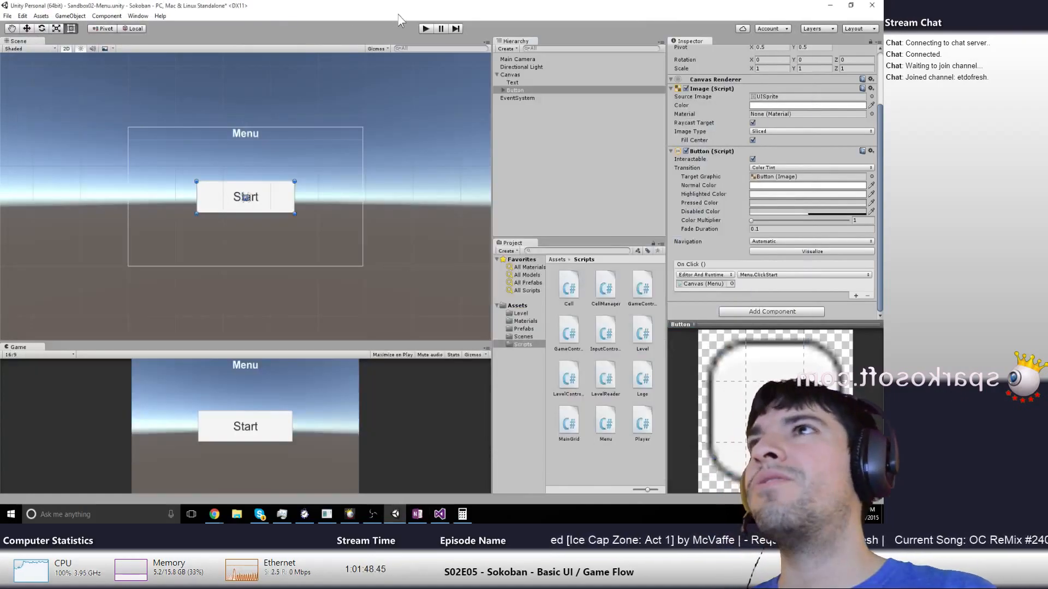
click(422, 27)
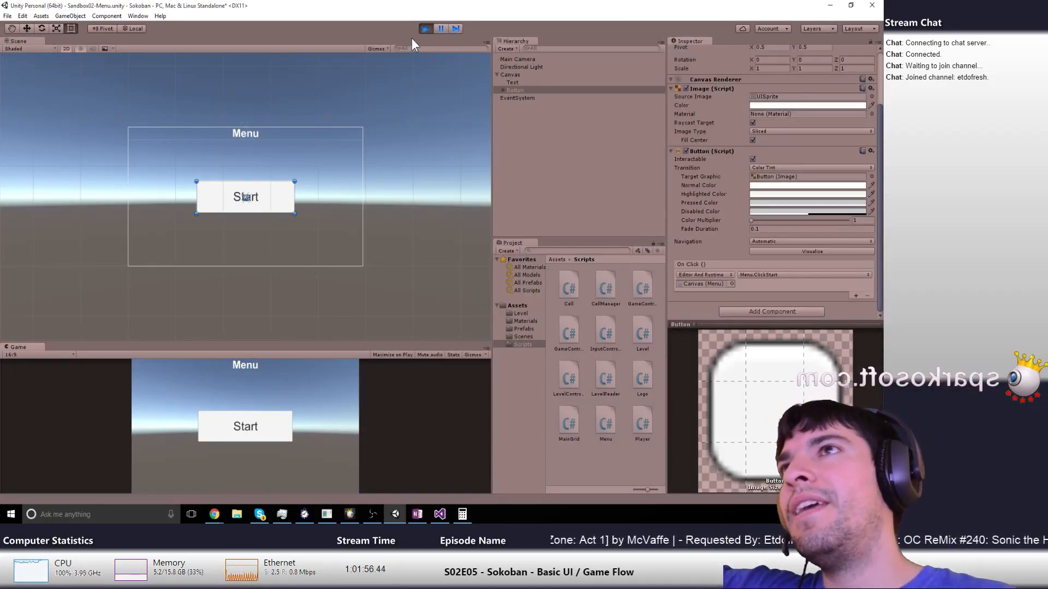
click(265, 424)
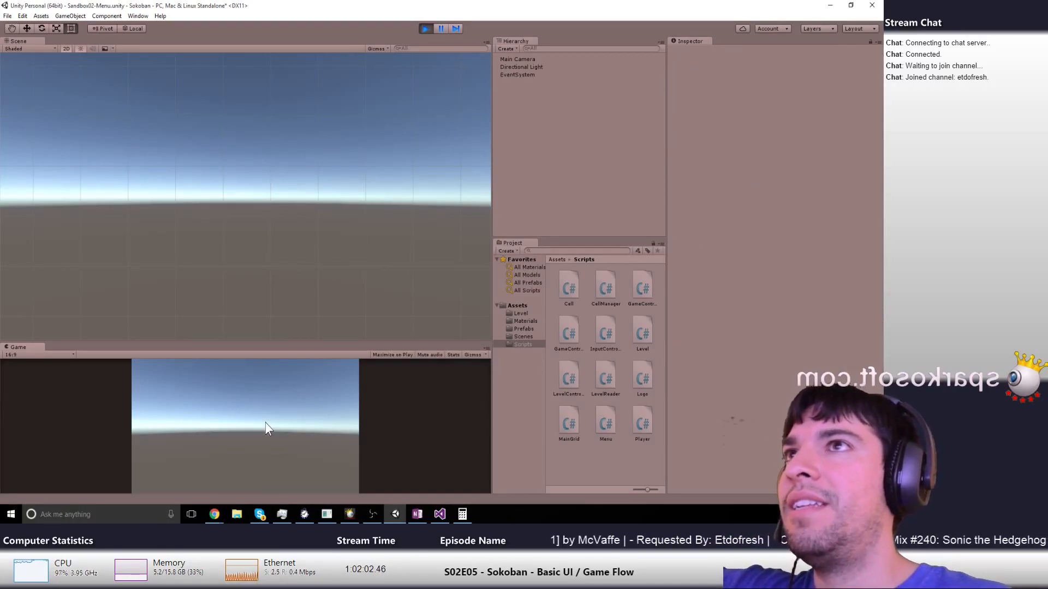
click(425, 28)
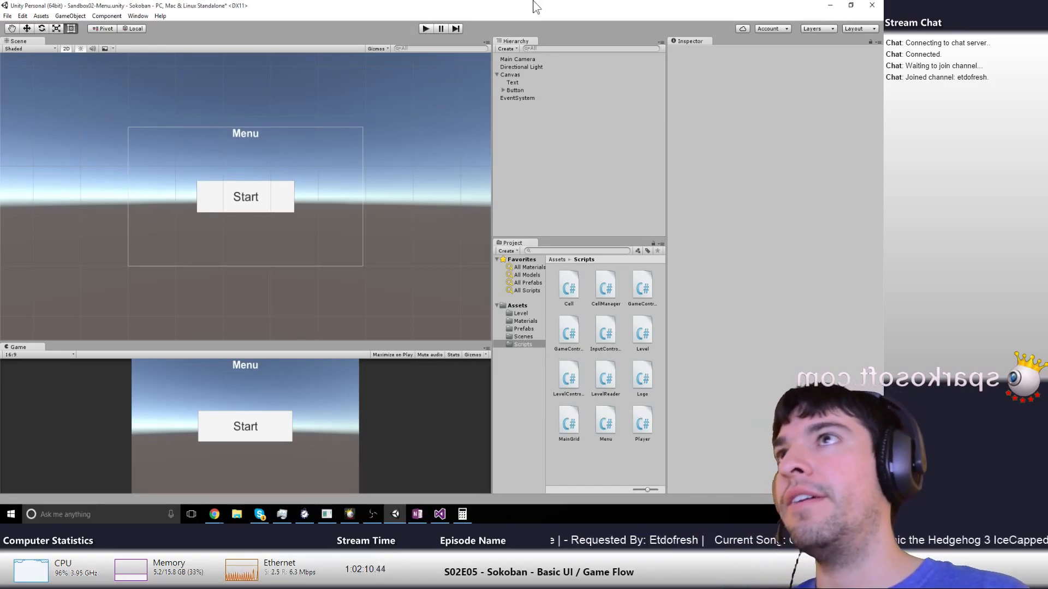
Open the Sandbox01-Logo scene from the project's Scenes folder and rename the Sandbox00 scene to Main
click(524, 335)
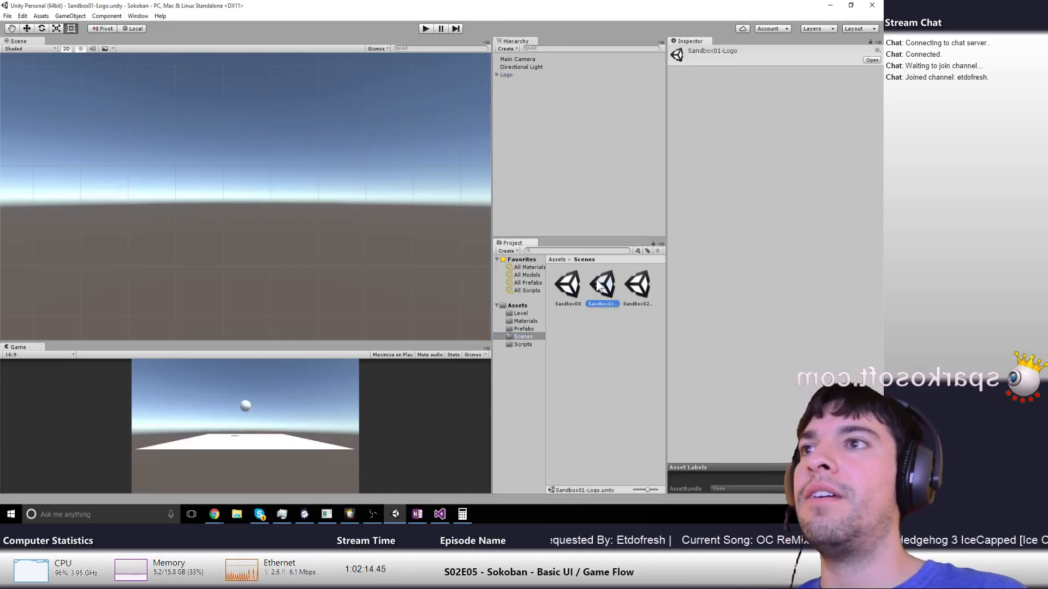
click(576, 299)
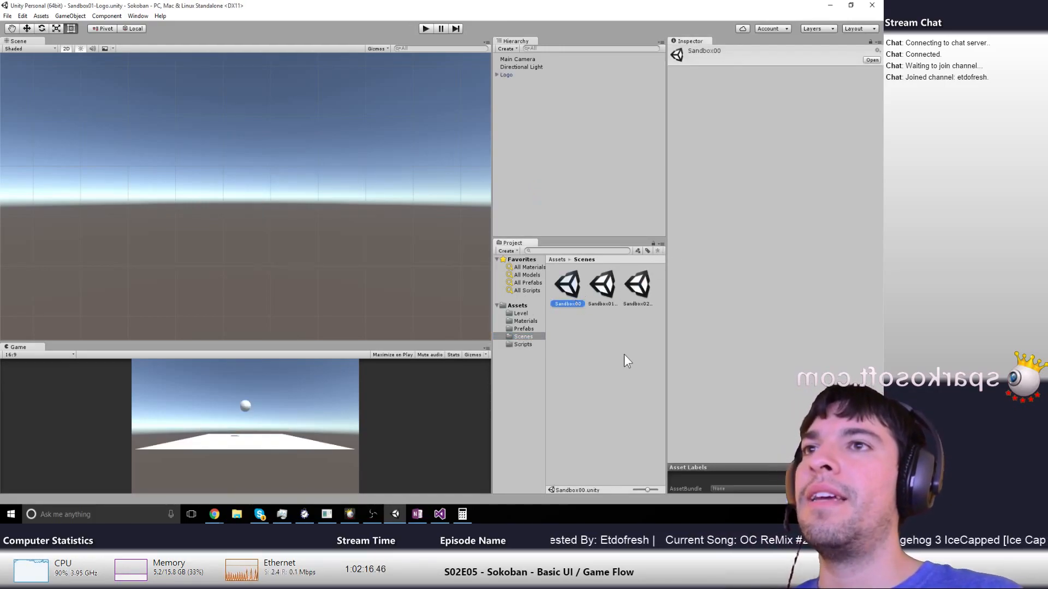
key(F2)
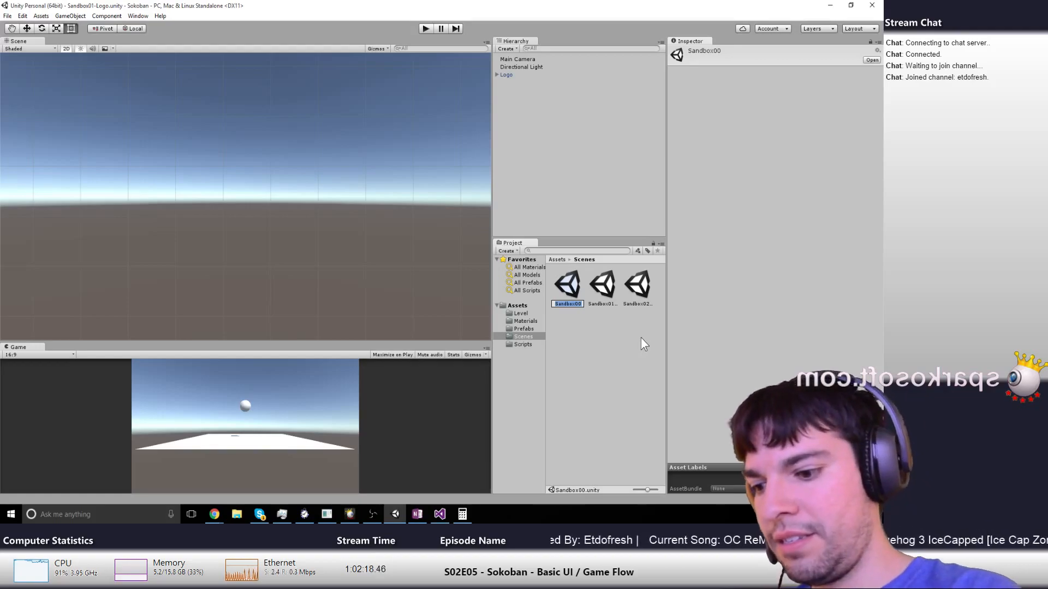
text(Main)
key(Return)
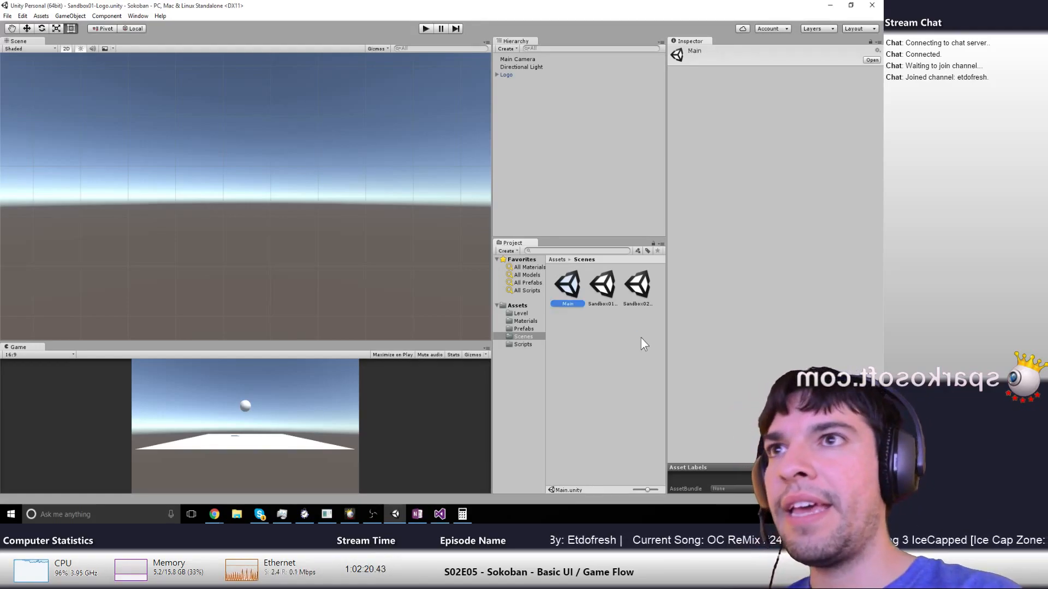
Rename the Sandbox01-Logo scene to Logo and the Sandbox02-Menu scene to Menu
key(Right)
key(F2)
text(Logo)
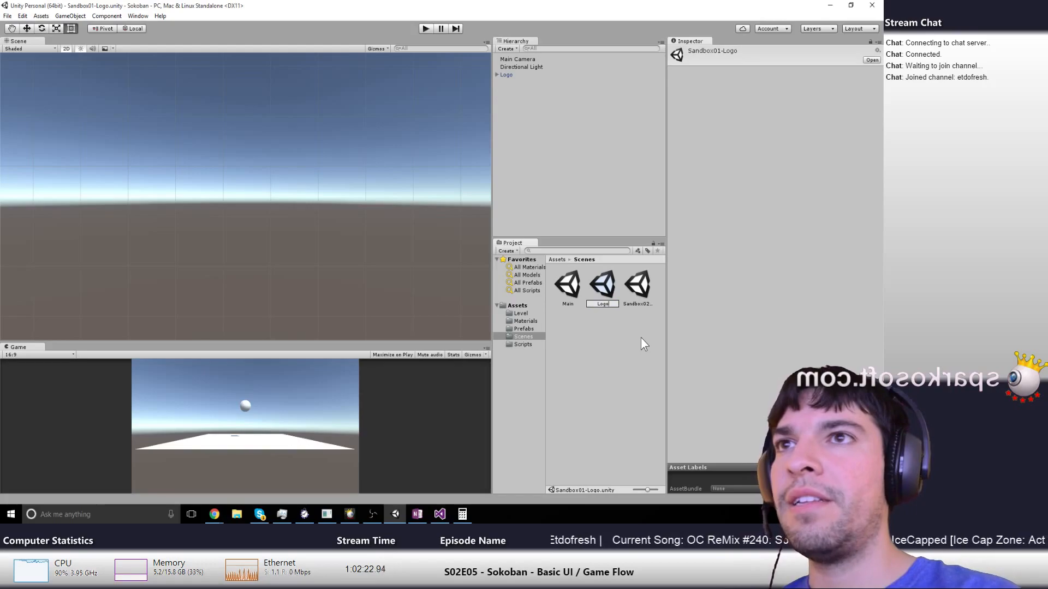
key(Return)
key(Right)
key(Right)
key(F2)
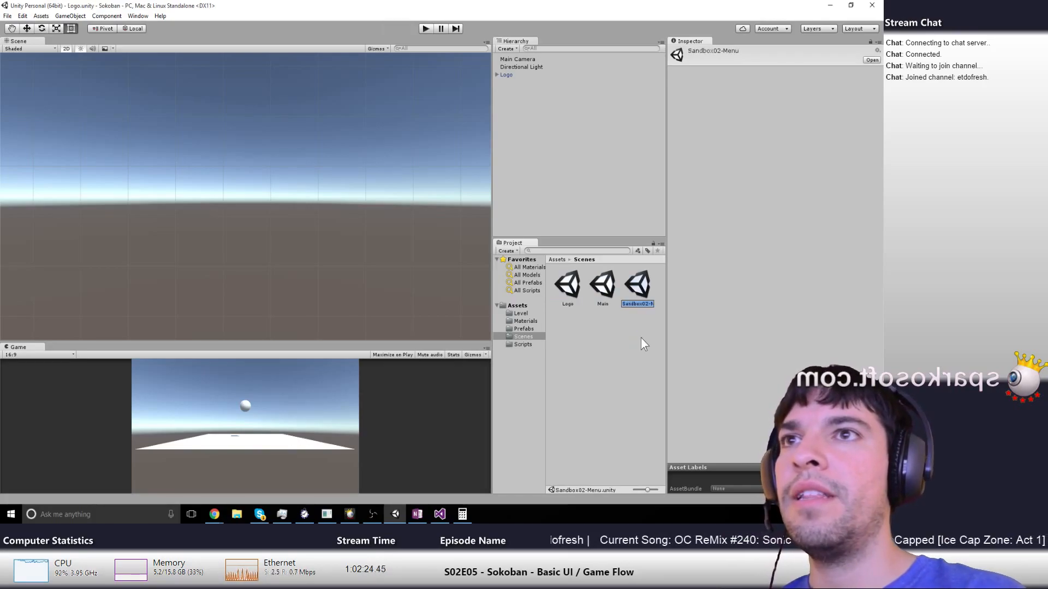
text(Menu)
key(Return)
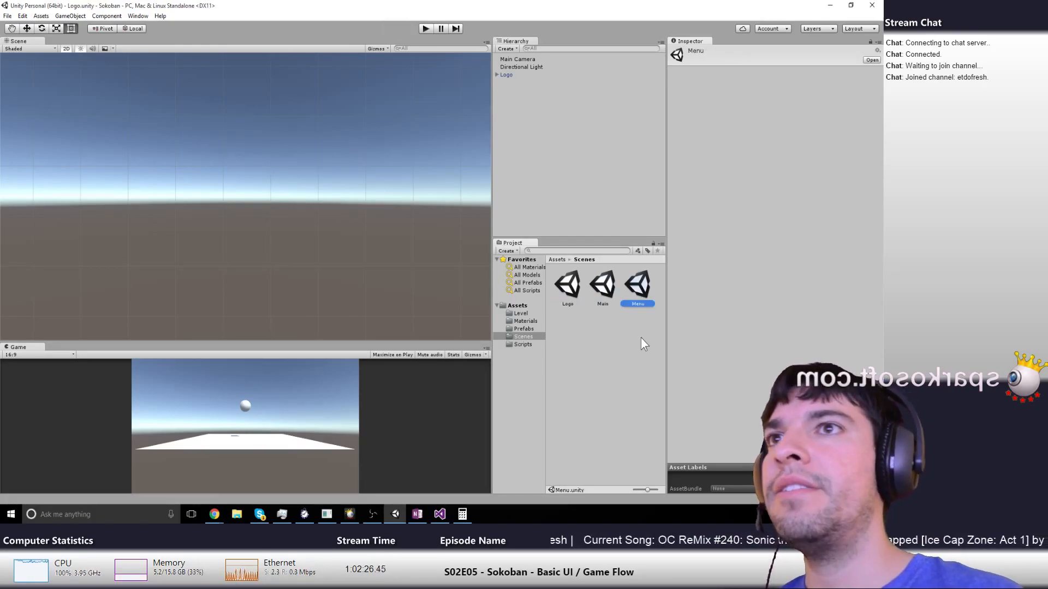
Open the Logo script attached to the Logo object in Visual Studio
click(571, 294)
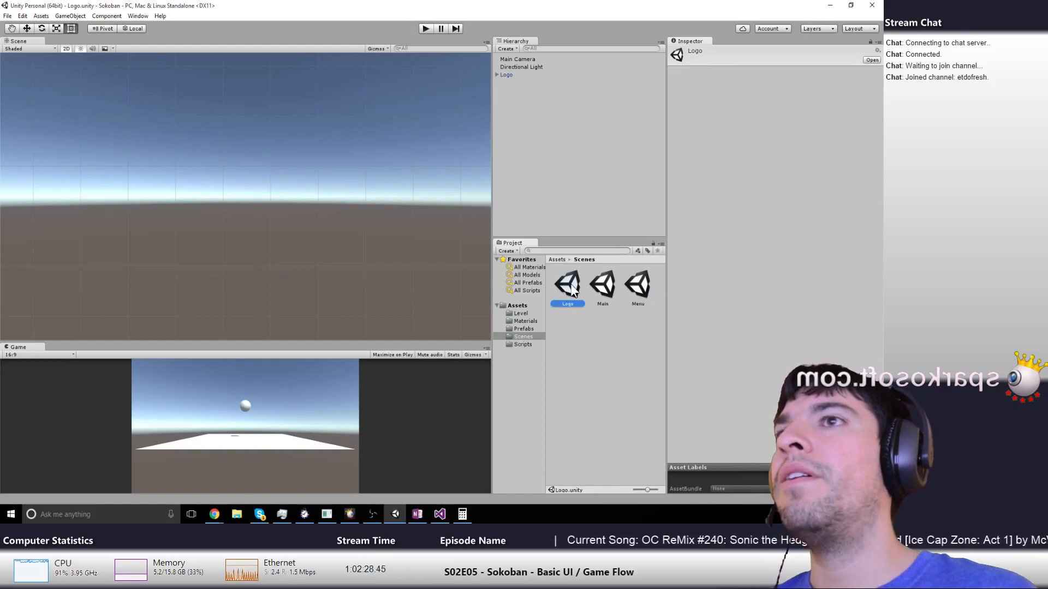
click(507, 76)
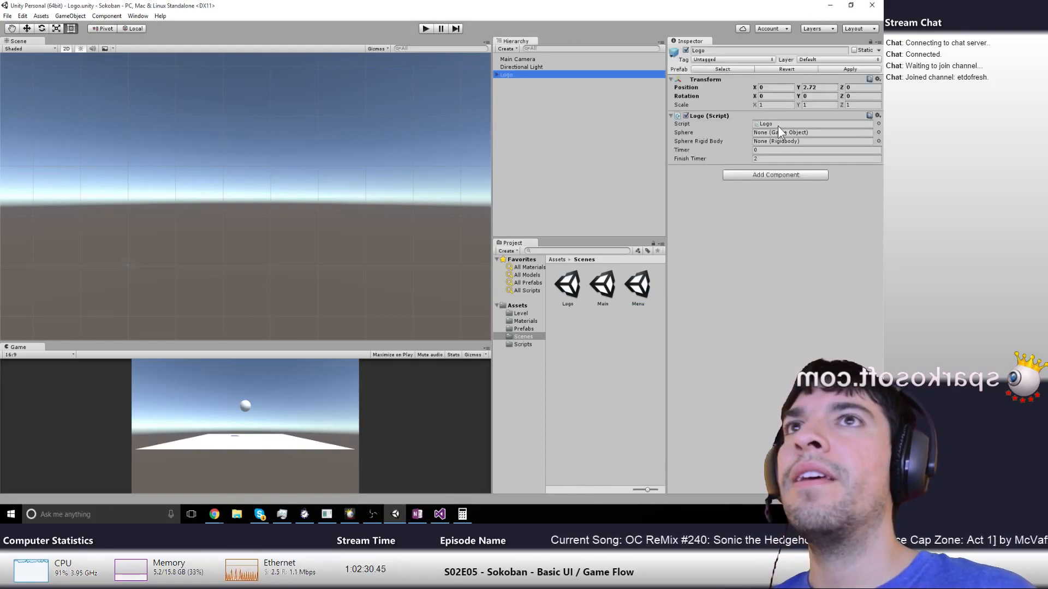
double_click(778, 126)
click(208, 253)
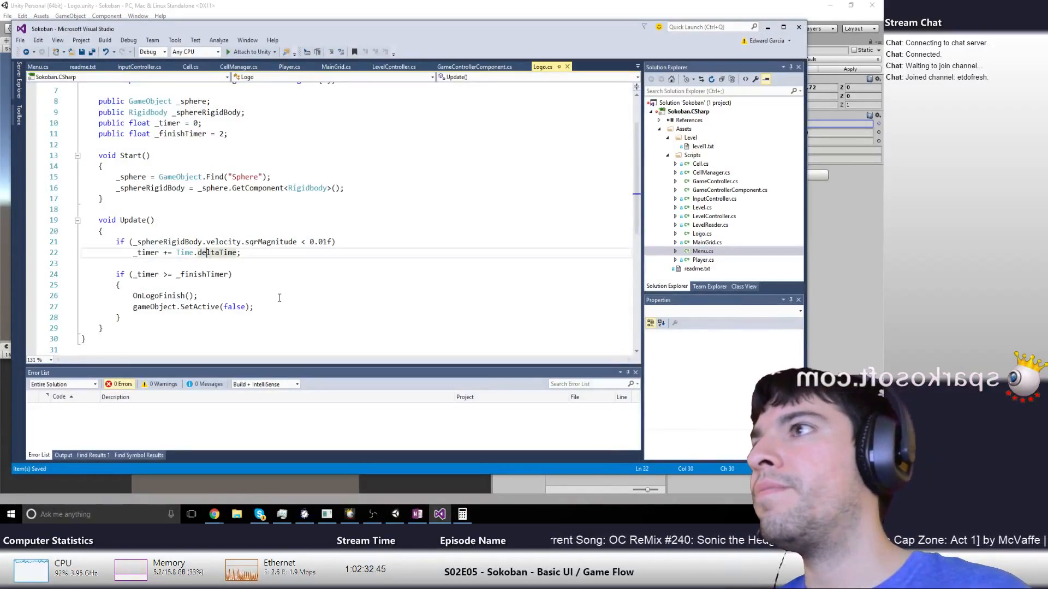
Replace the gameObject.SetActive(false) line in Update with Destroy(gameObject); and save Logo.cs
key(Down)
key(Down)
key(Down)
key(Down)
key(Down)
key(Home)
key(shift+End)
text(Destroy()
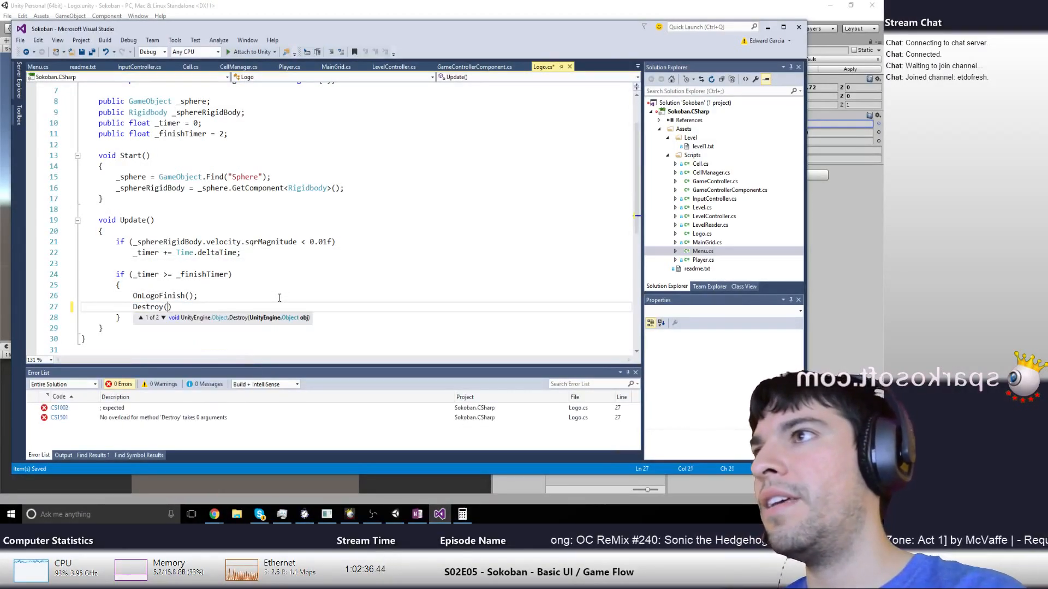
text(gameObject);)
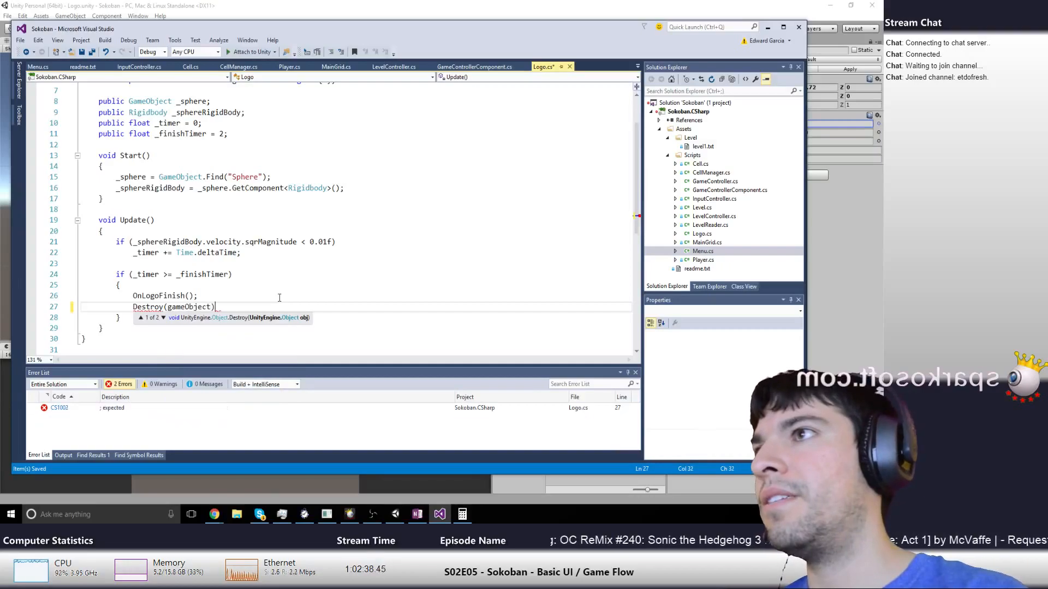
key(ctrl+s)
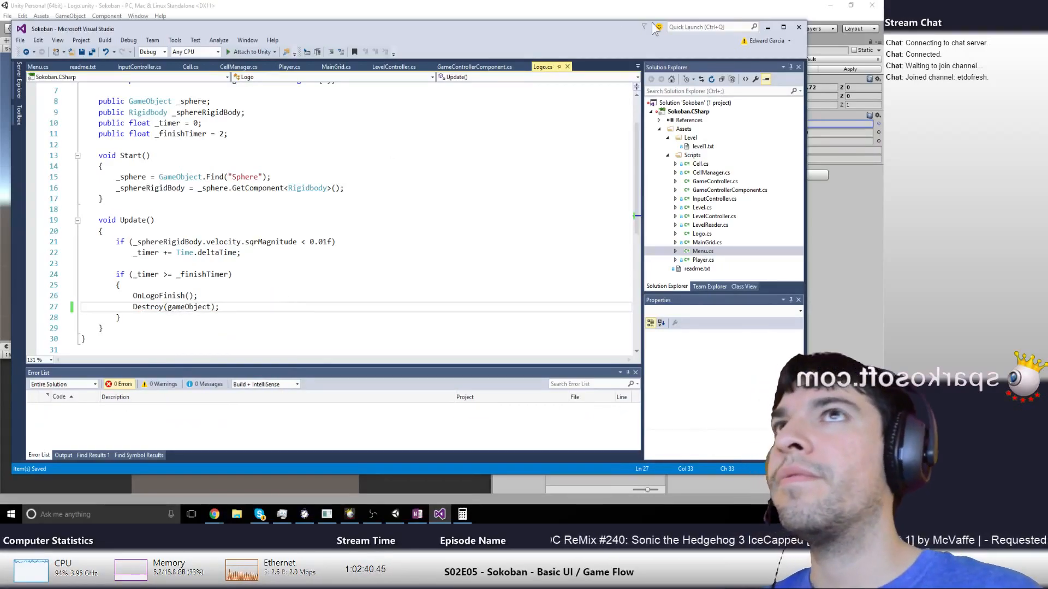
Close Visual Studio, play the Logo scene in Unity to test the logo's removal and stop play mode
click(798, 26)
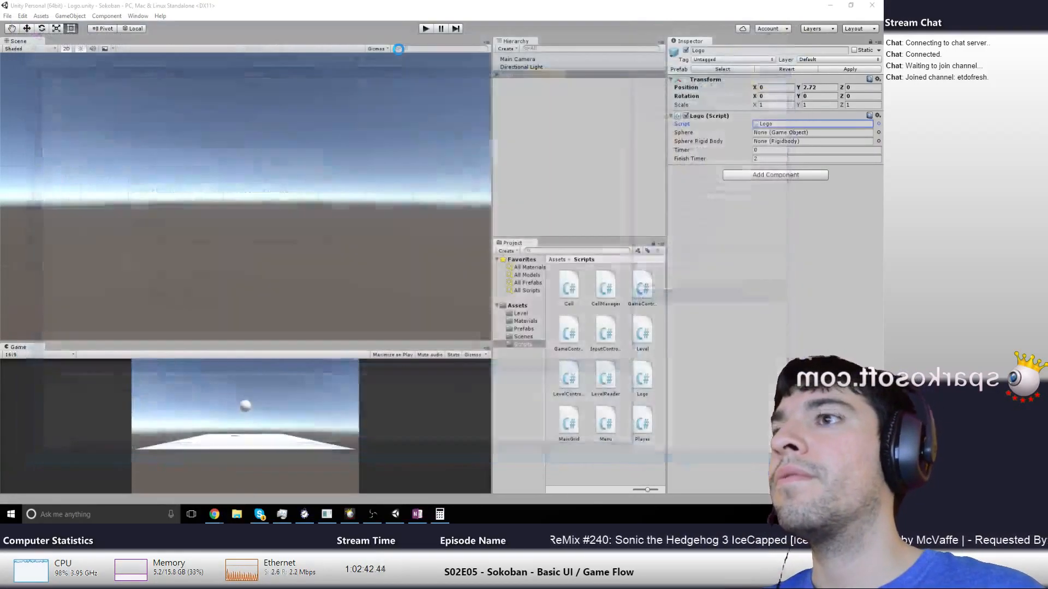
click(424, 28)
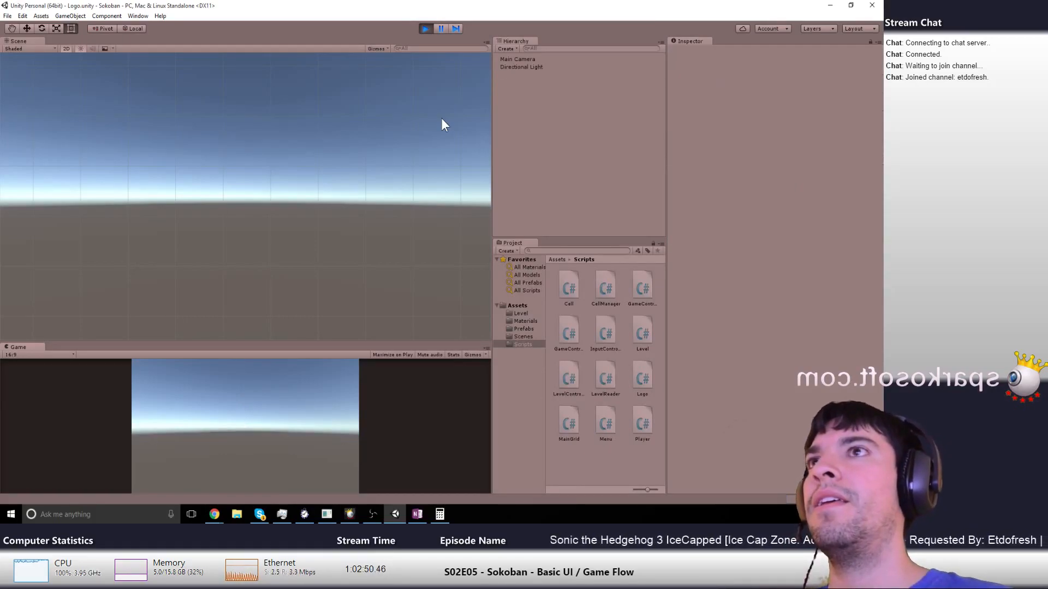
click(426, 29)
Switch the scene view to 3D and open the Menu scene from the Scenes folder
click(66, 49)
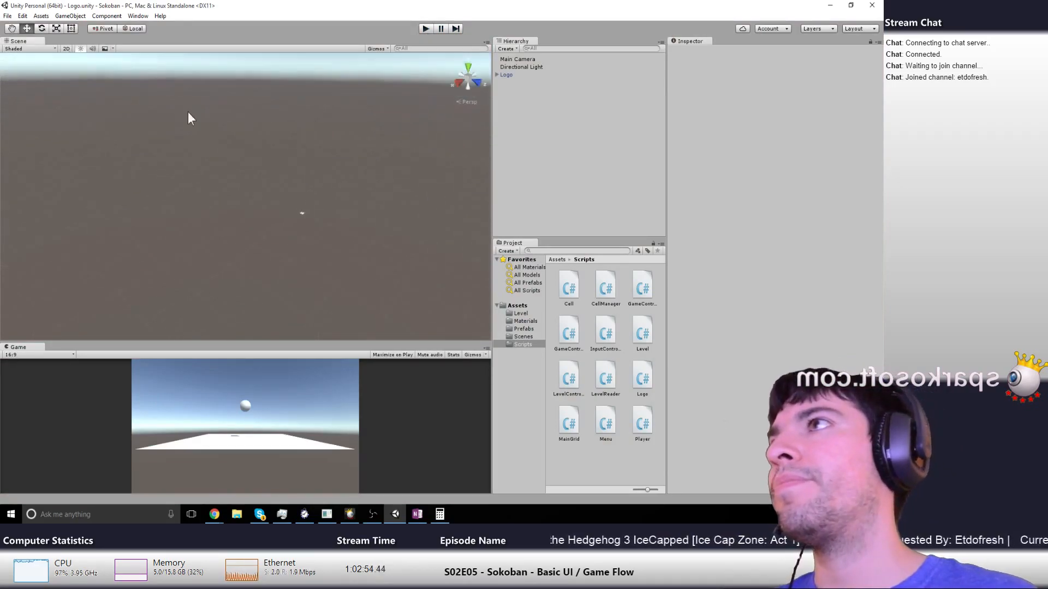
click(524, 336)
double_click(636, 285)
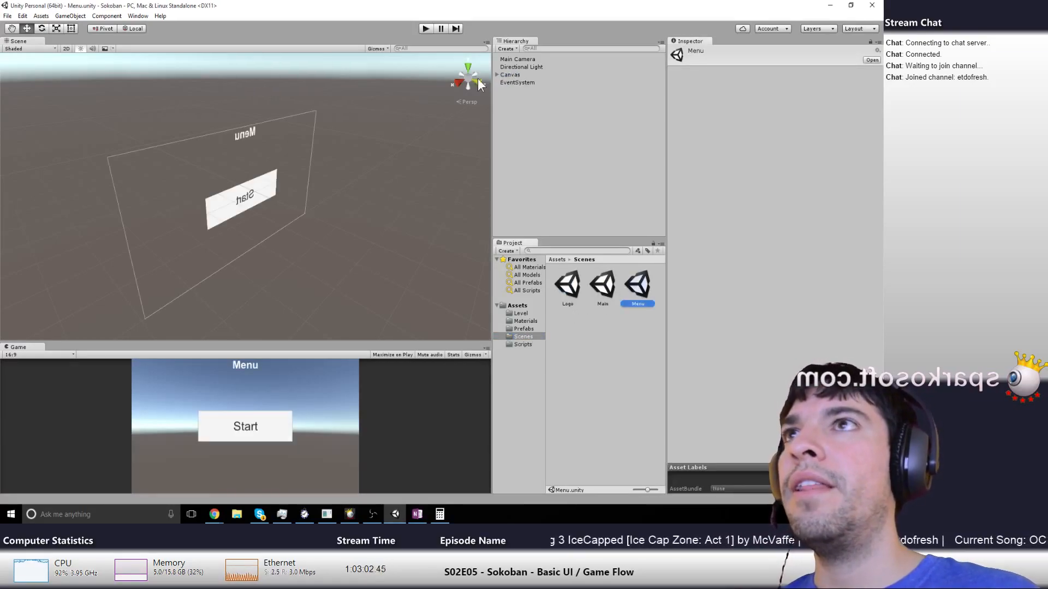
Rename the Canvas prefab in the Prefabs folder to Menu and briefly run the Menu scene
click(524, 329)
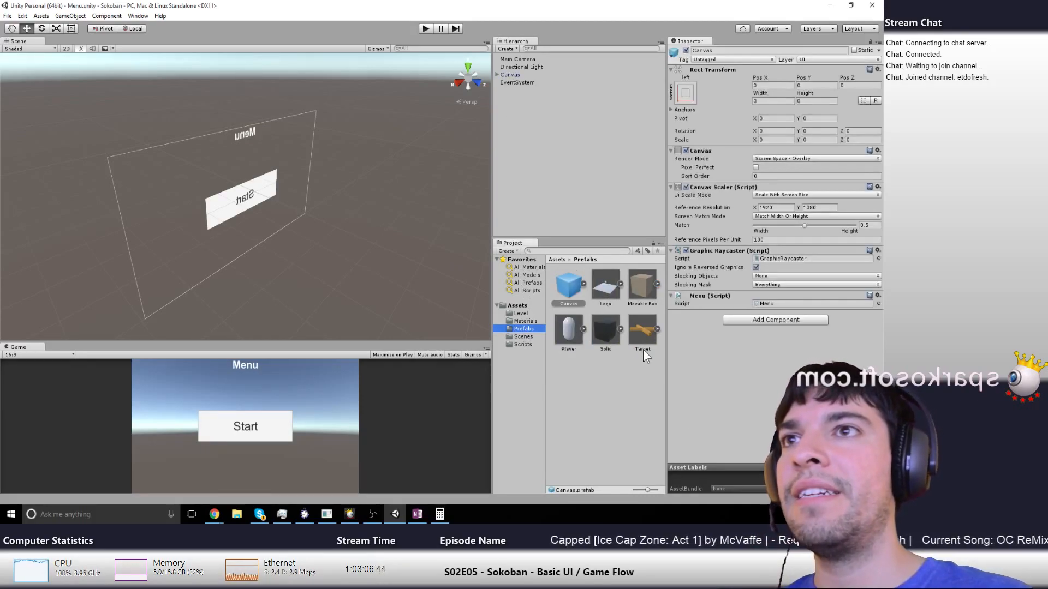
click(607, 375)
click(570, 300)
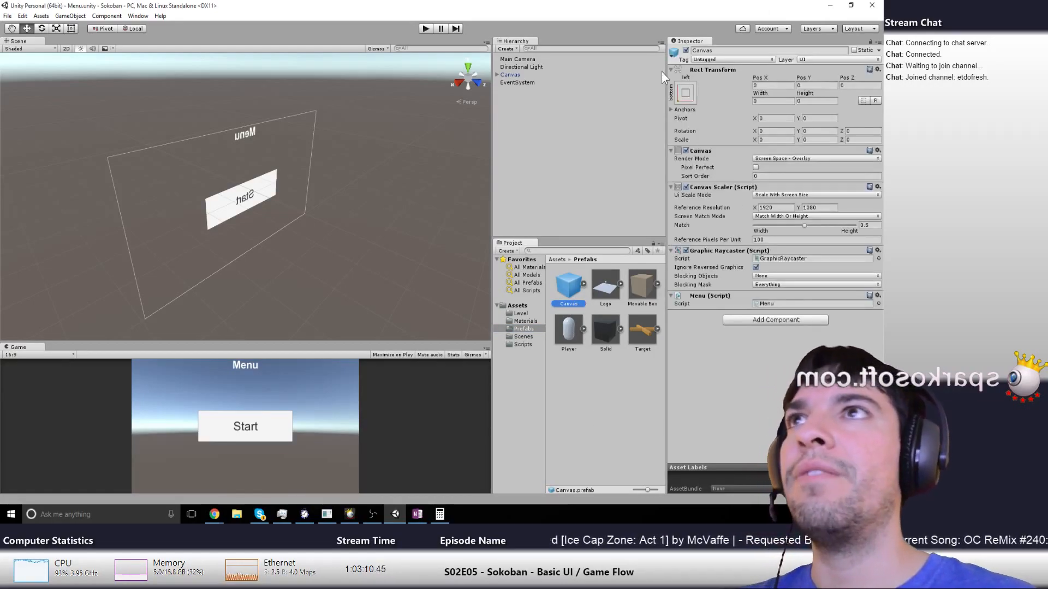
click(713, 51)
text(Menu)
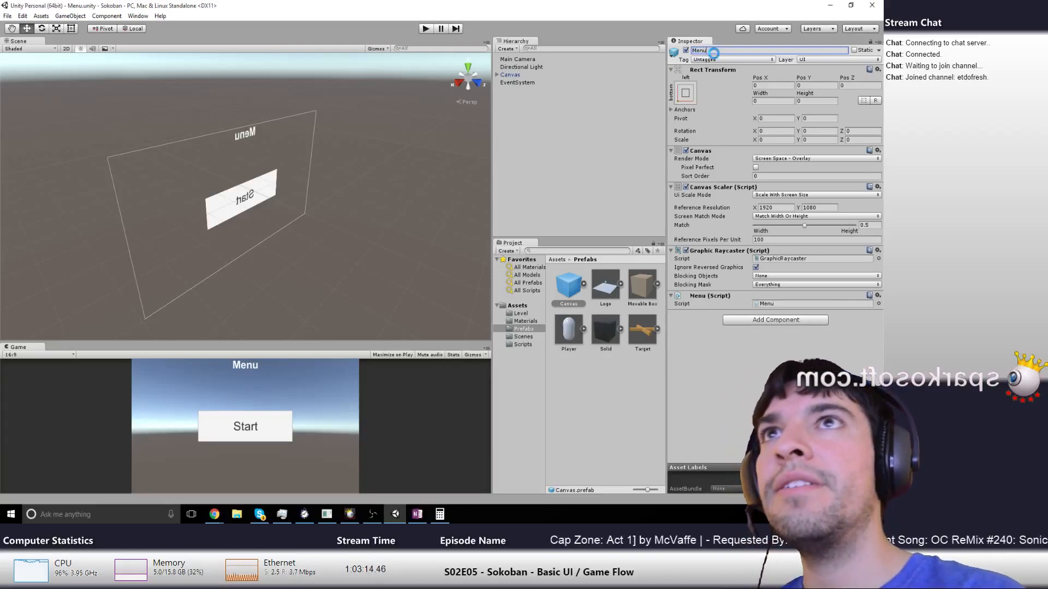
key(Return)
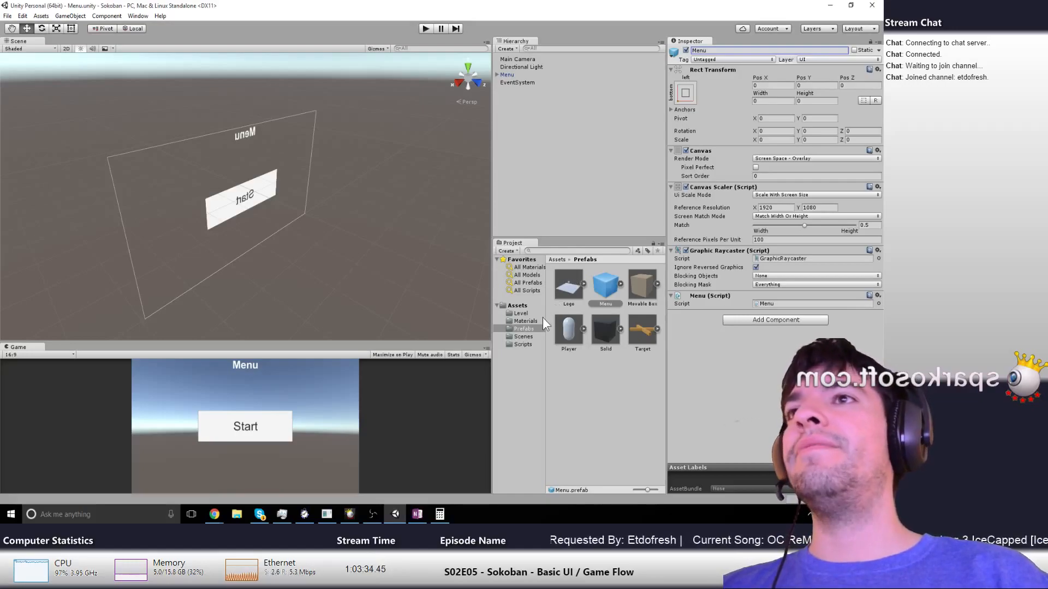
click(421, 29)
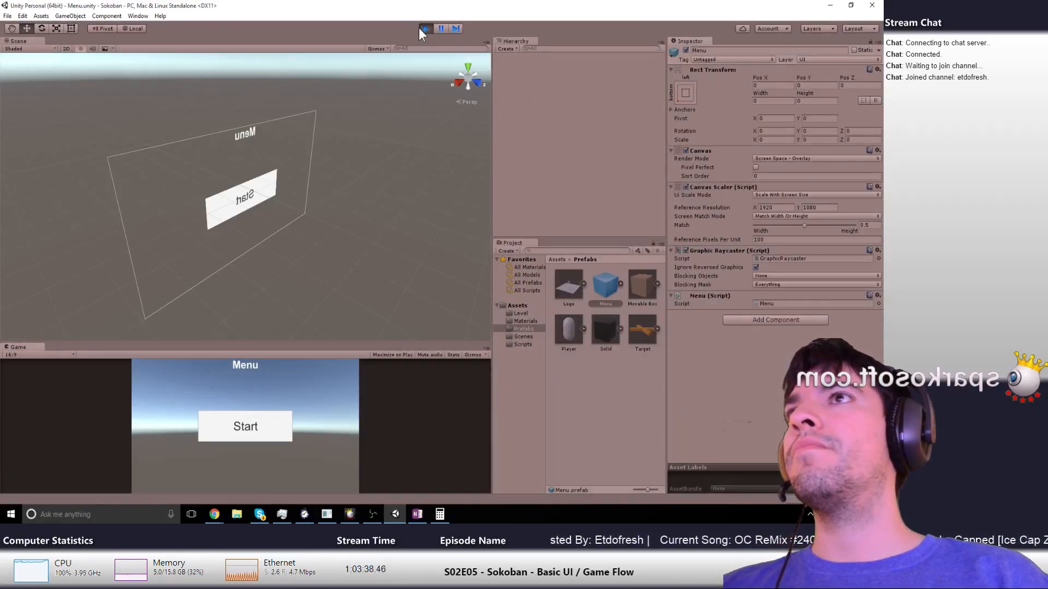
click(419, 29)
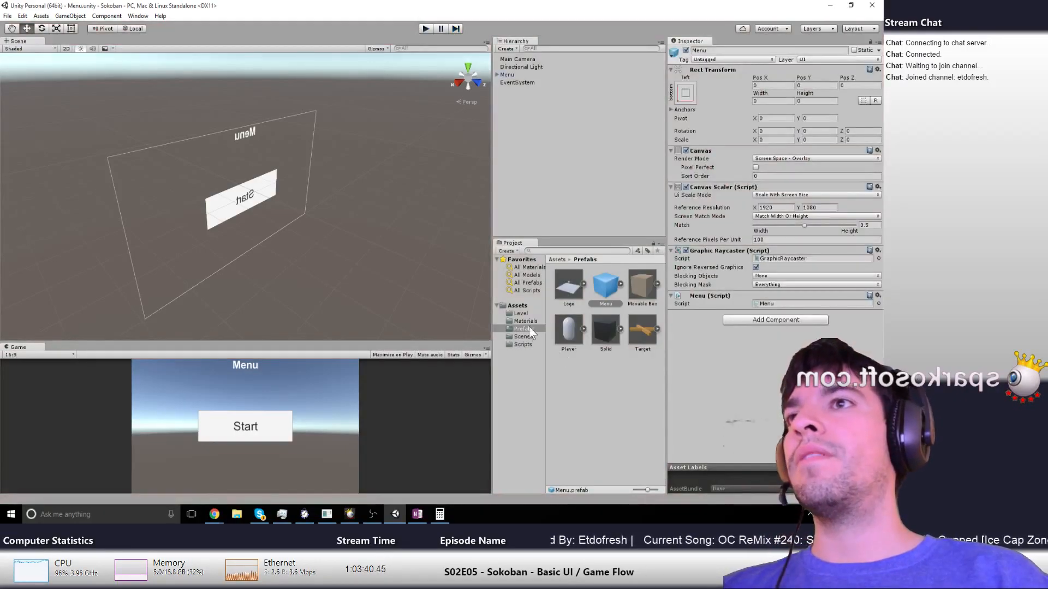
Rename the Main scene in the Scenes folder to Game
click(523, 314)
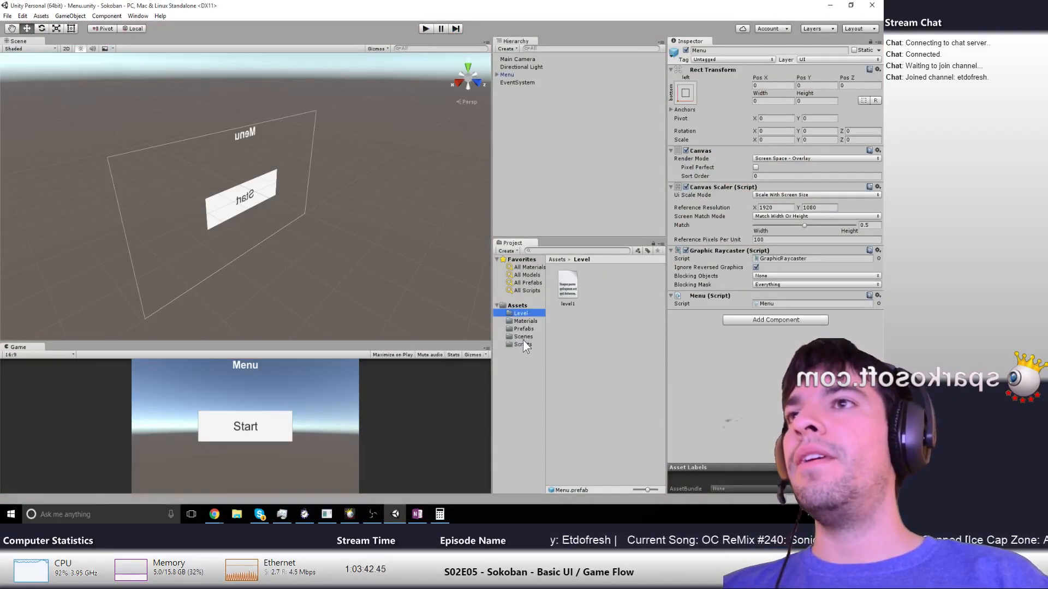
click(523, 339)
right_click(595, 340)
click(579, 326)
click(603, 303)
click(603, 304)
text(Game)
key(Return)
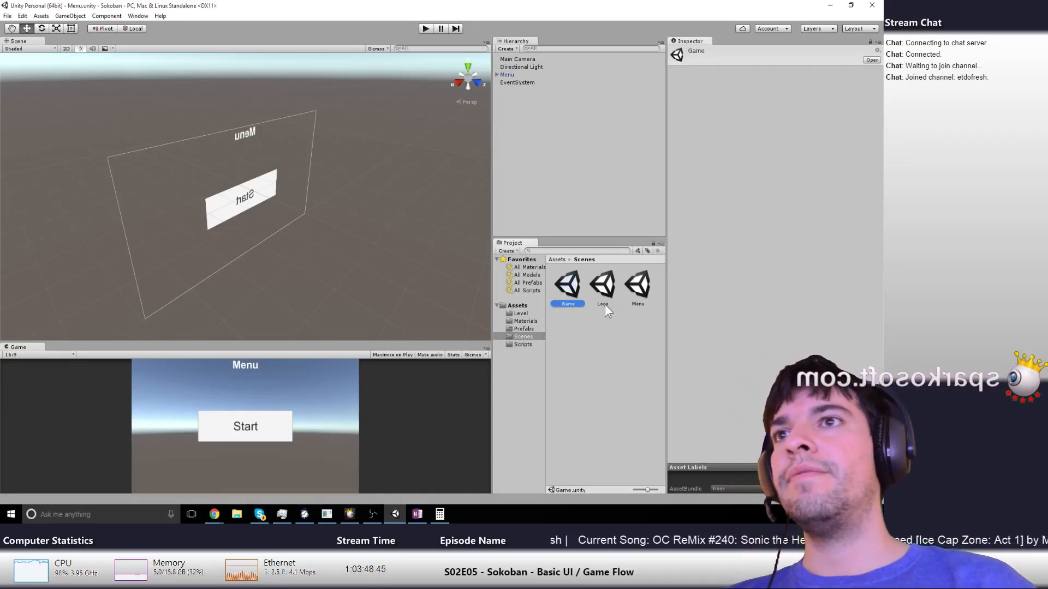
Rename the Game scene to Sokoban
key(F2)
key(BackSpace)
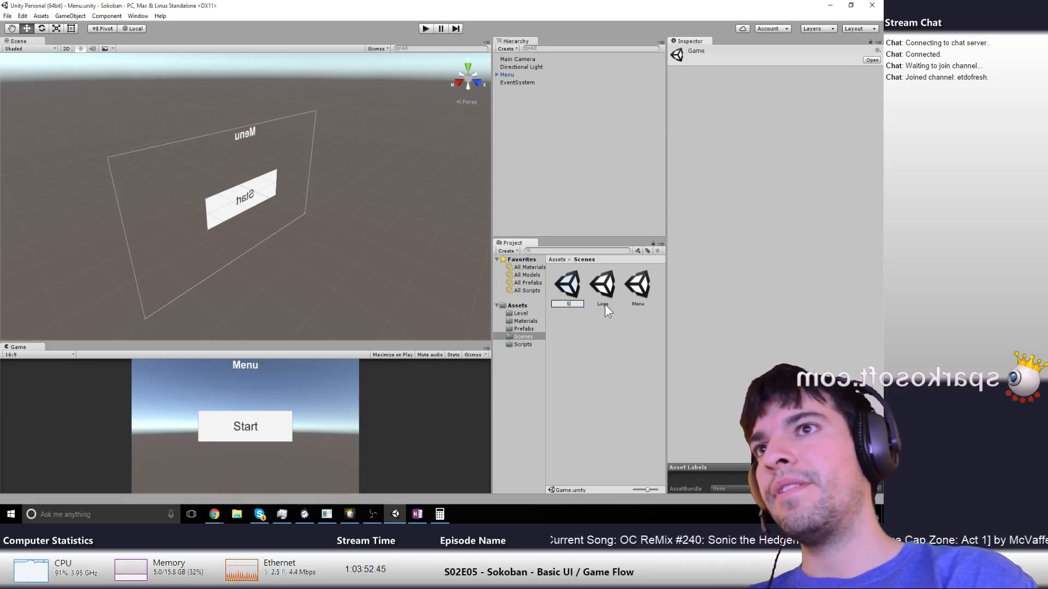
text(Sokoban)
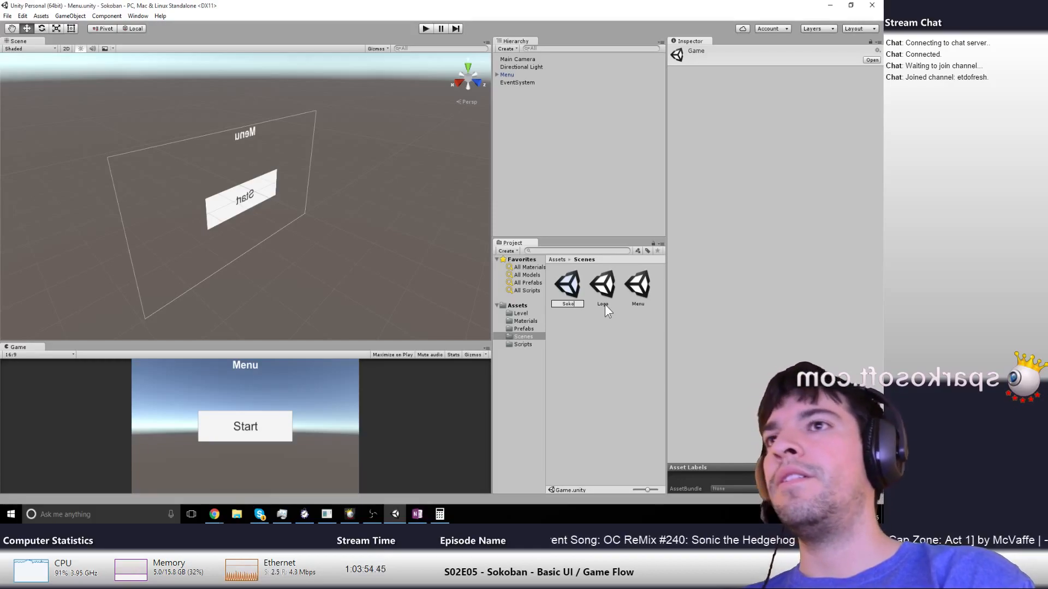
key(Return)
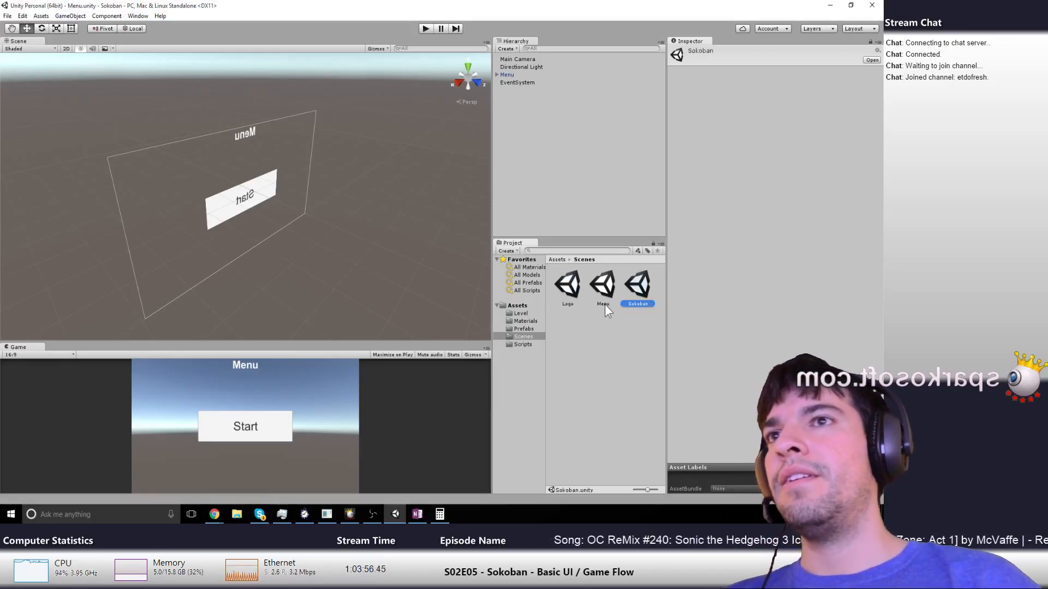
right_click(594, 329)
mouse_move(633, 335)
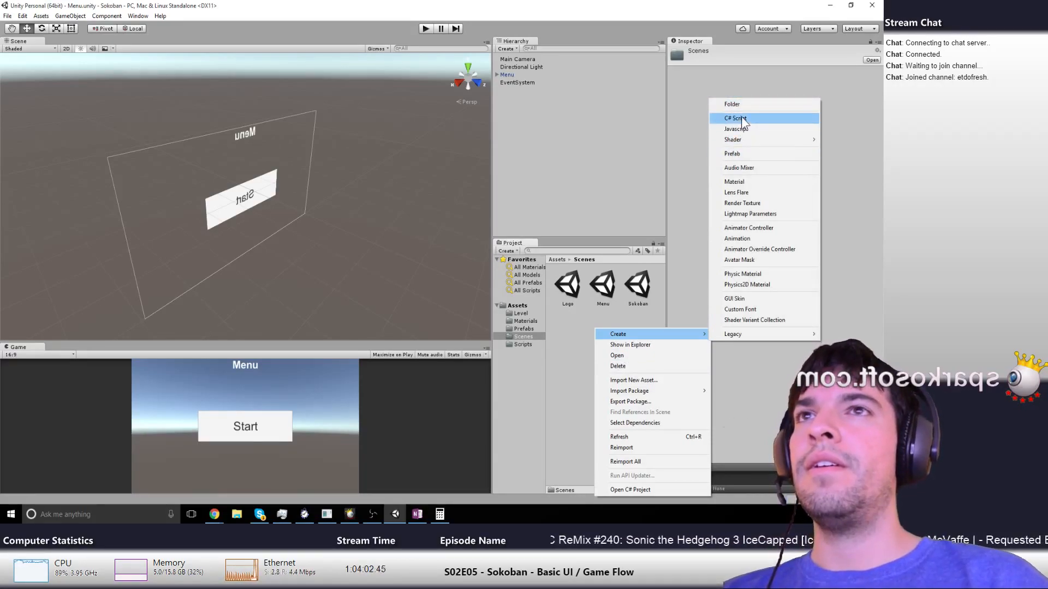
click(574, 333)
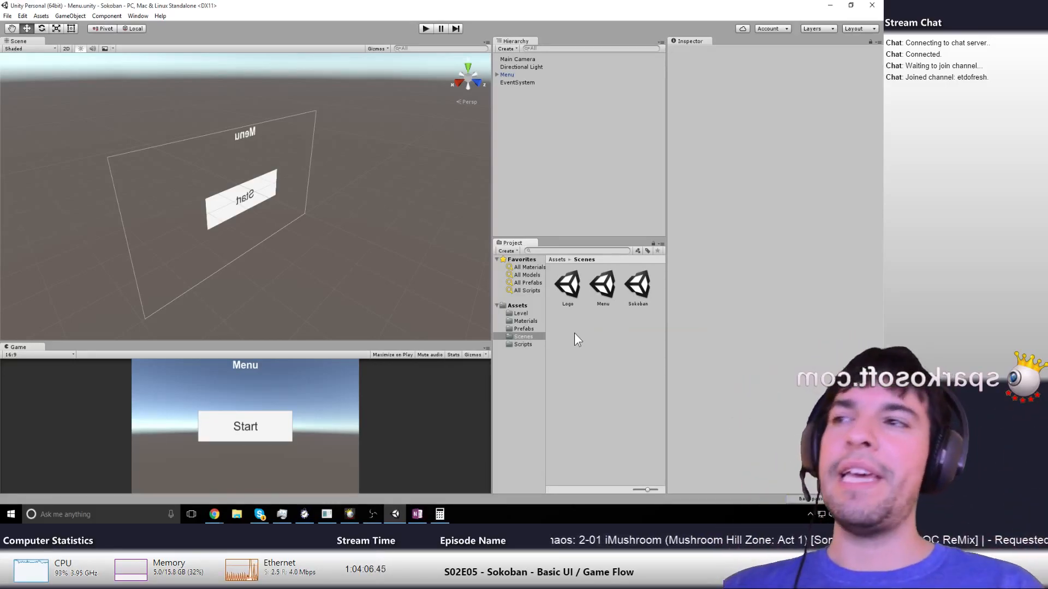
right_click(574, 333)
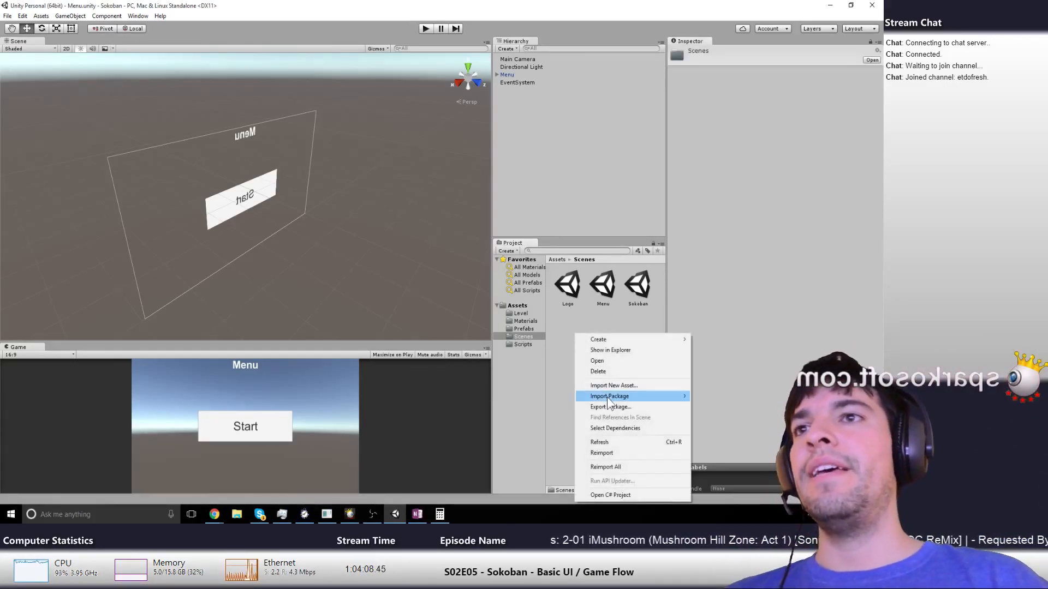
Create a new scene and save it as Game in the Assets folder
click(9, 15)
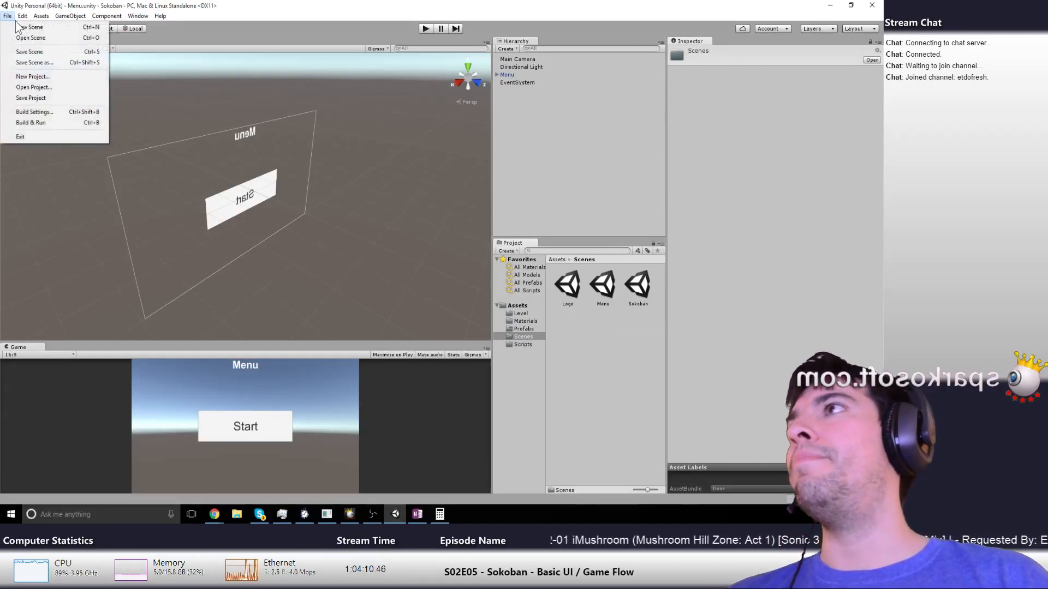
click(21, 28)
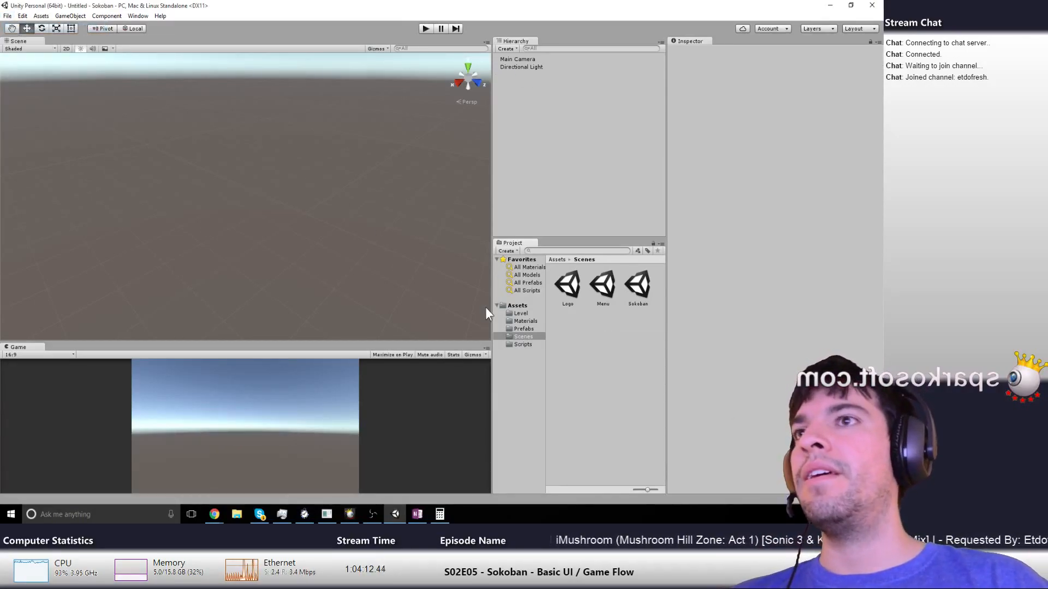
key(ctrl+s)
text(Game)
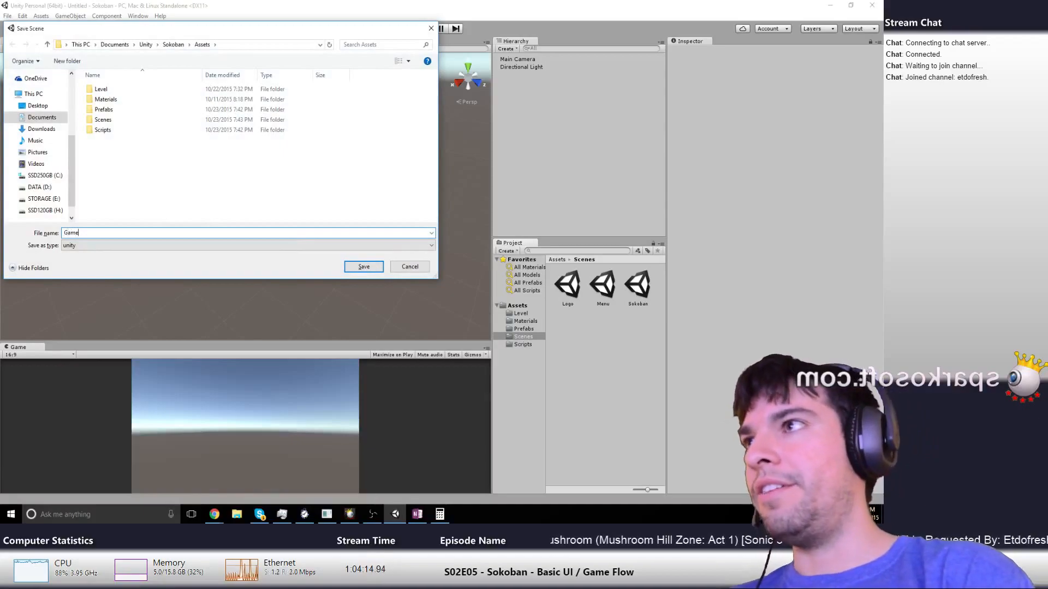
key(Return)
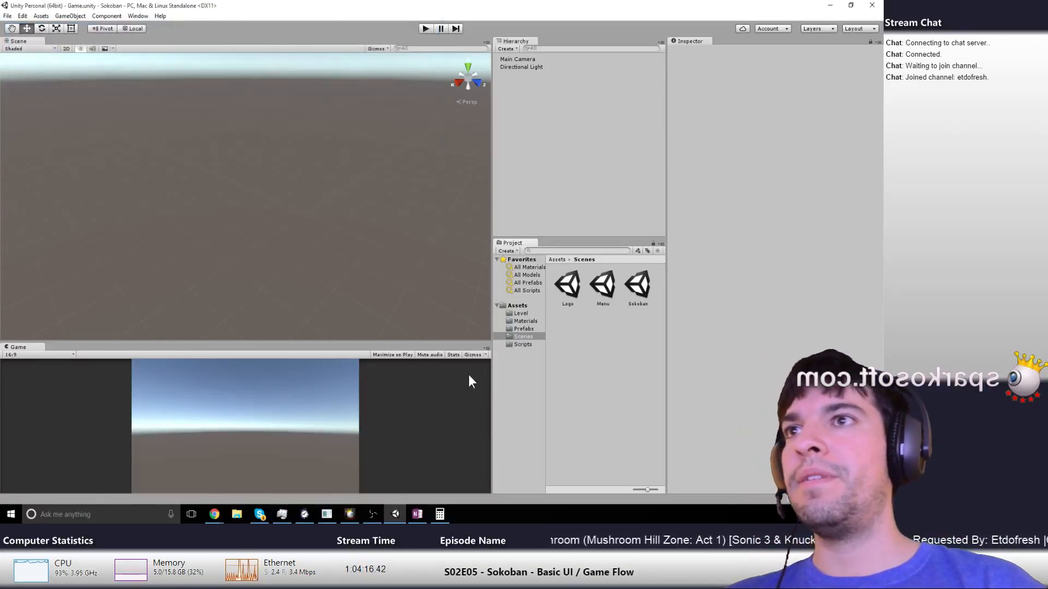
Move the Game scene from Assets into the Scenes folder and open that folder
click(520, 306)
drag(568, 380, 572, 332)
double_click(572, 331)
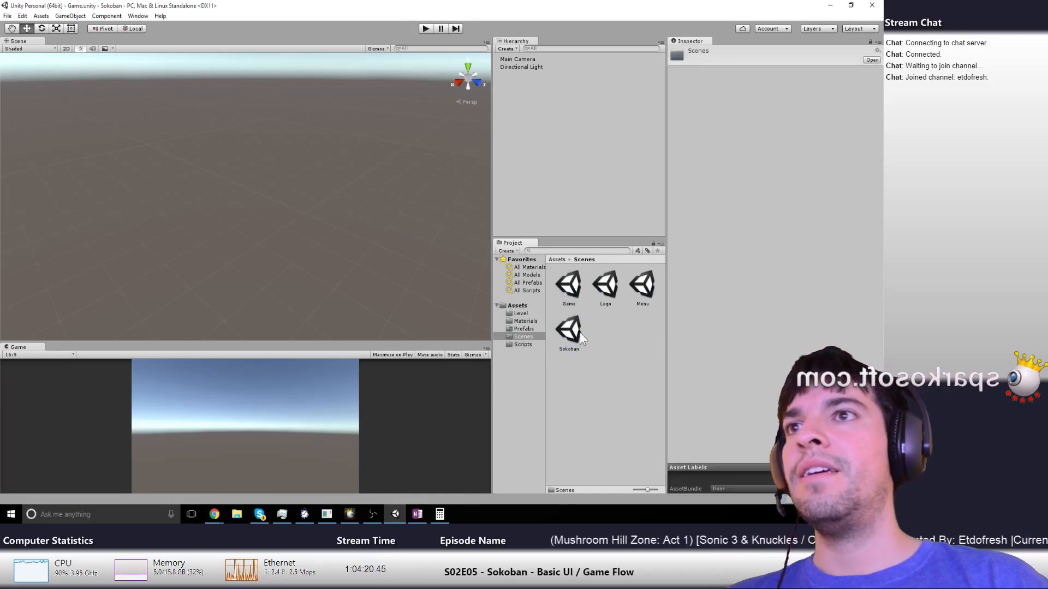
Create a Physics folder in Assets and move the ABitBouncy physics material into it
click(523, 306)
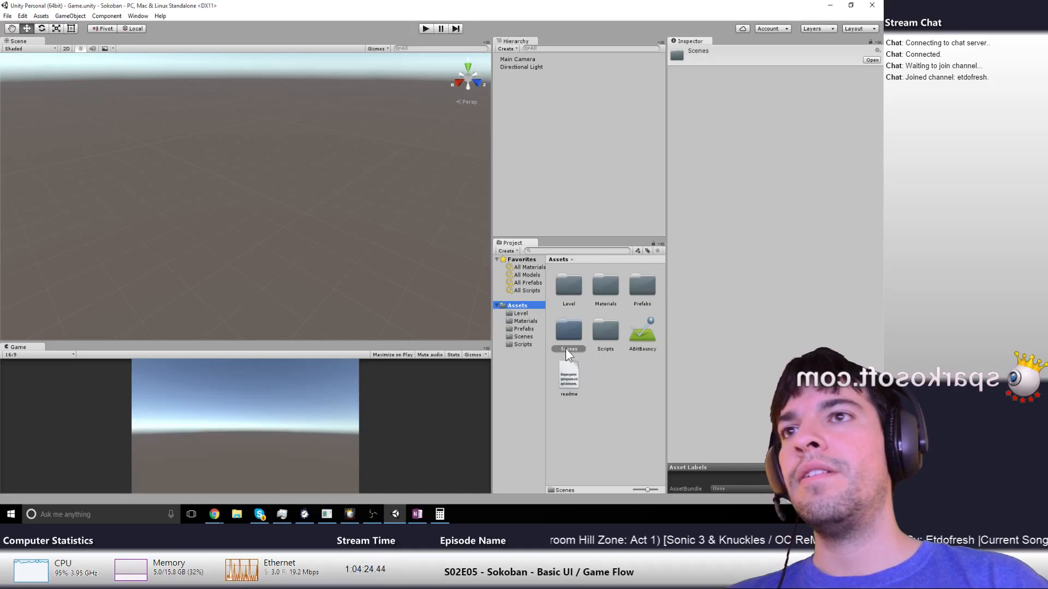
right_click(619, 372)
mouse_move(650, 212)
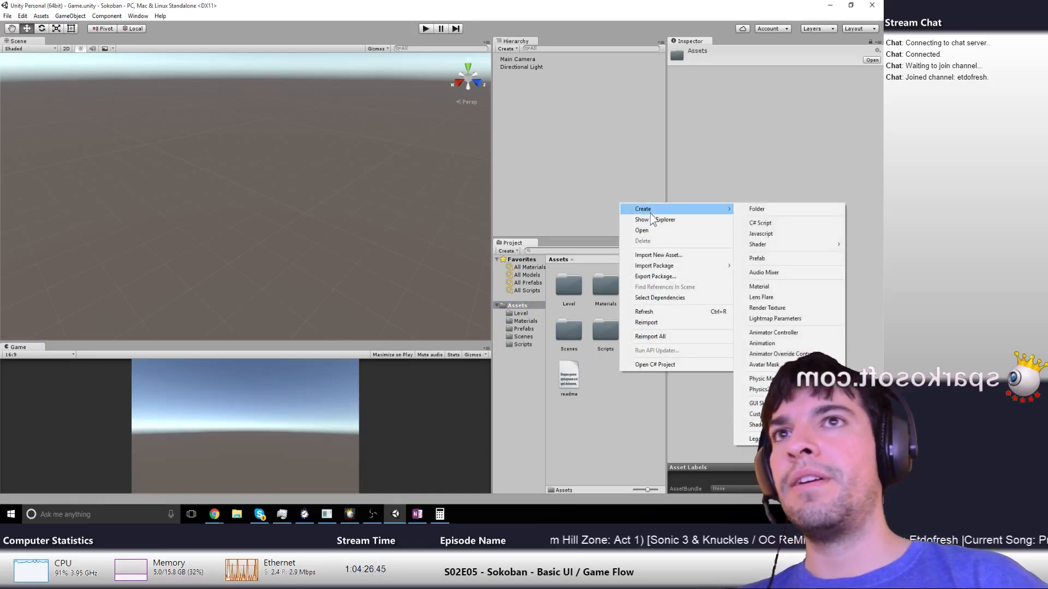
click(757, 209)
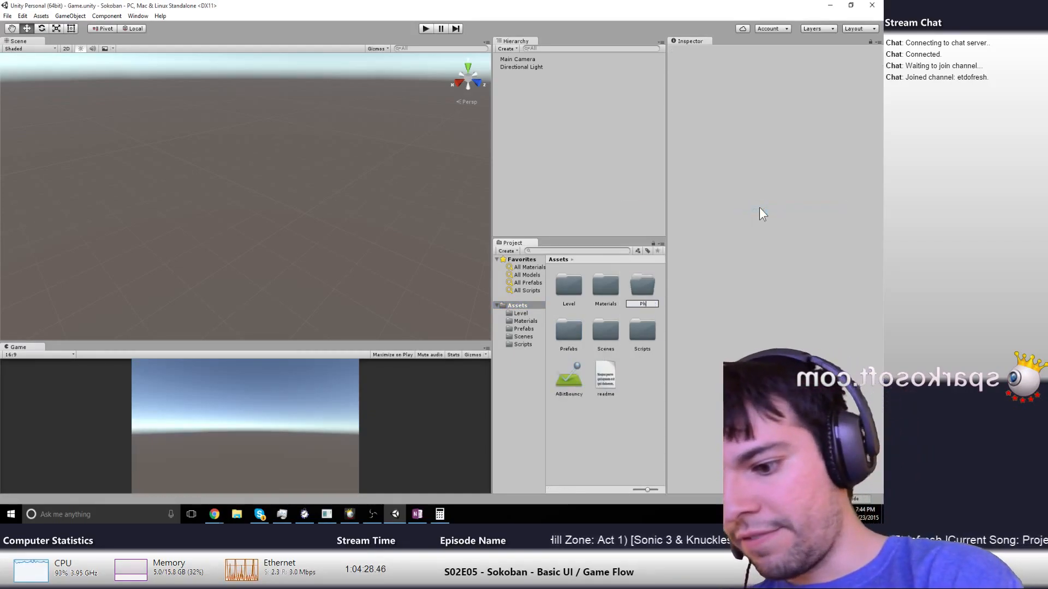
text(Physics)
key(Return)
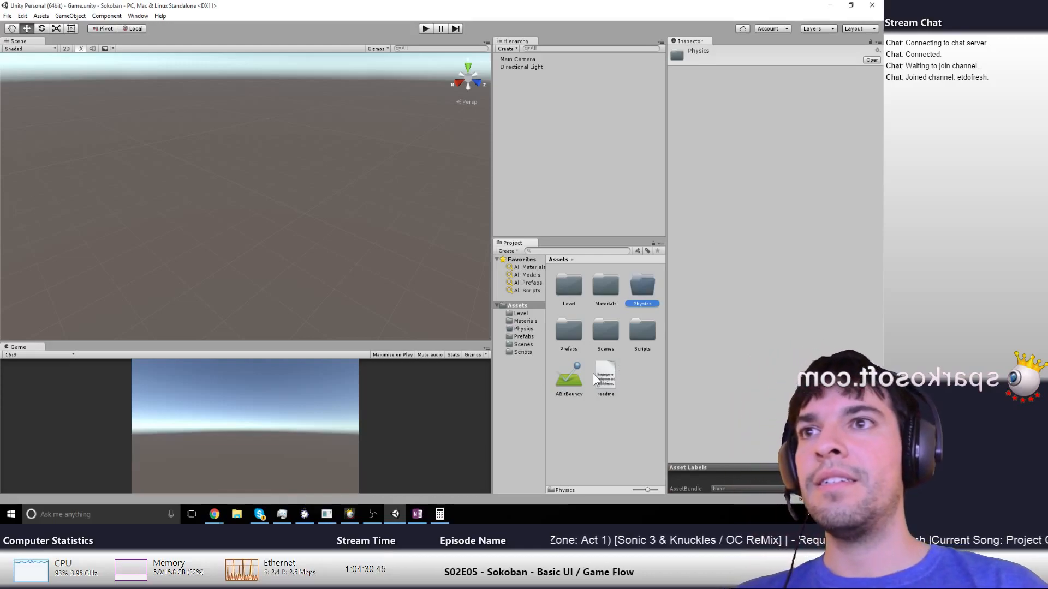
drag(559, 378, 643, 289)
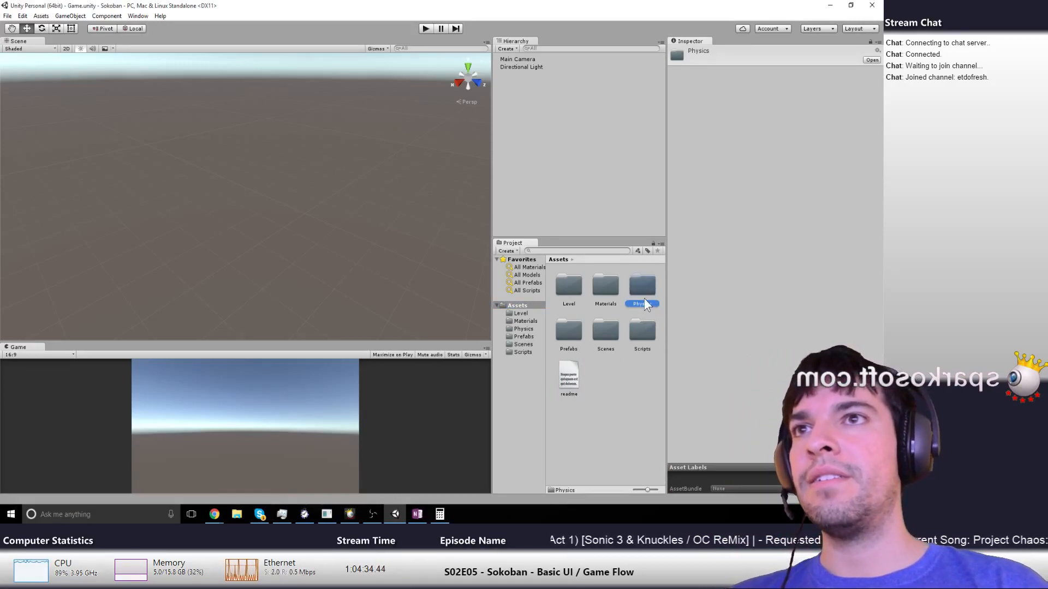
double_click(650, 288)
Try adding spaces between the words in the ABitBouncy material's name
click(573, 305)
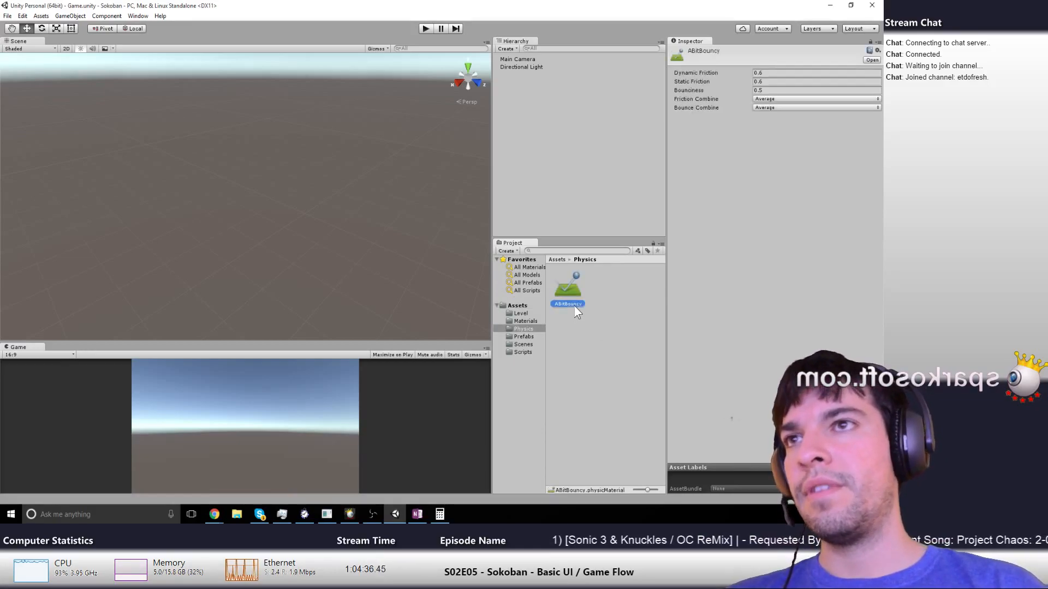
click(574, 306)
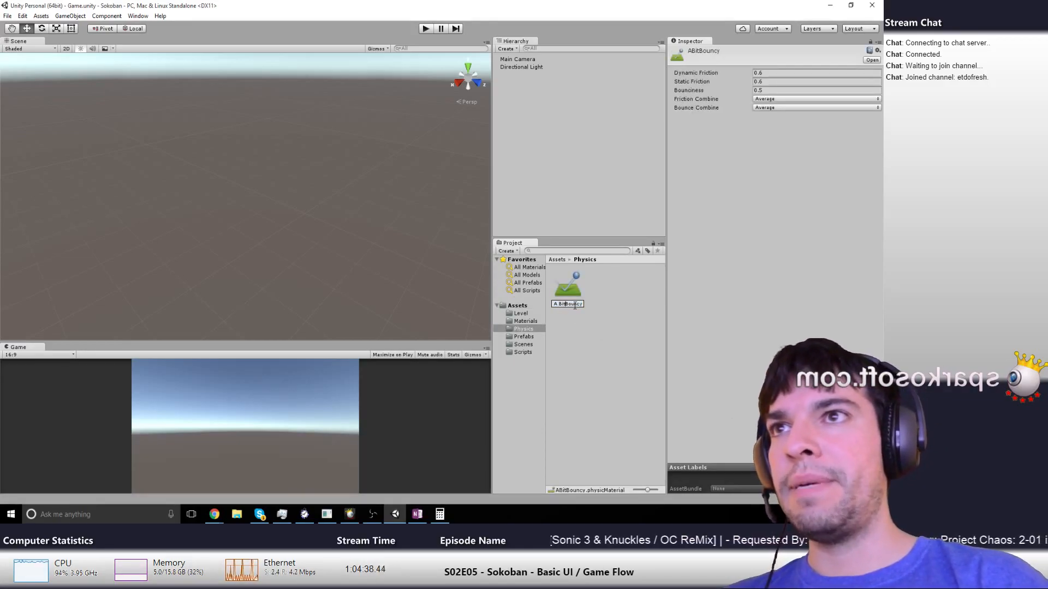
key(Return)
click(568, 305)
key(Delete)
key(Right)
key(Delete)
key(Return)
click(592, 334)
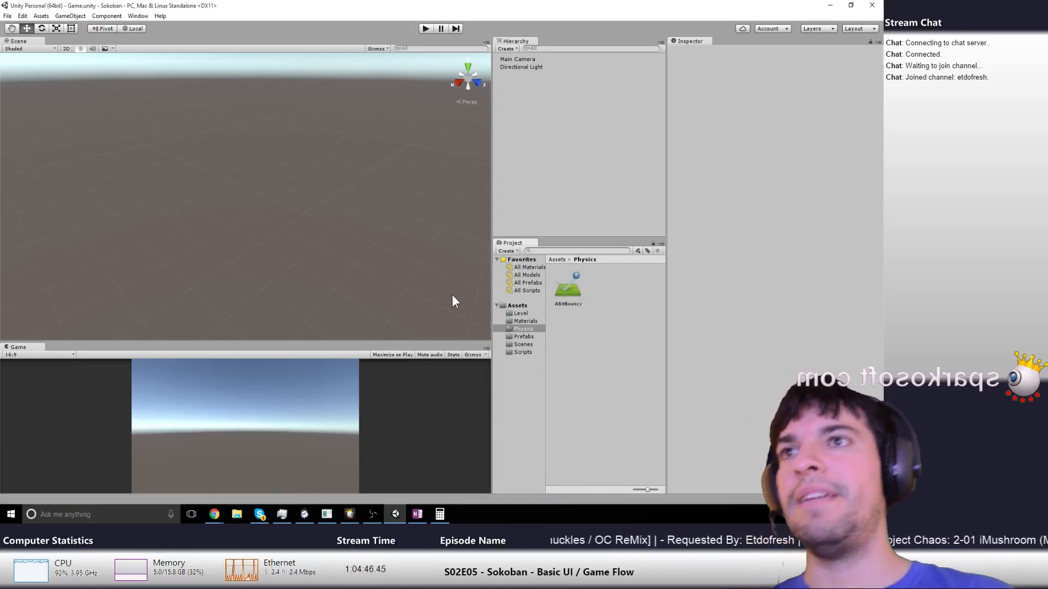
Show the Scenes folder, and create an empty object named Game Controller in the Game scene
click(513, 307)
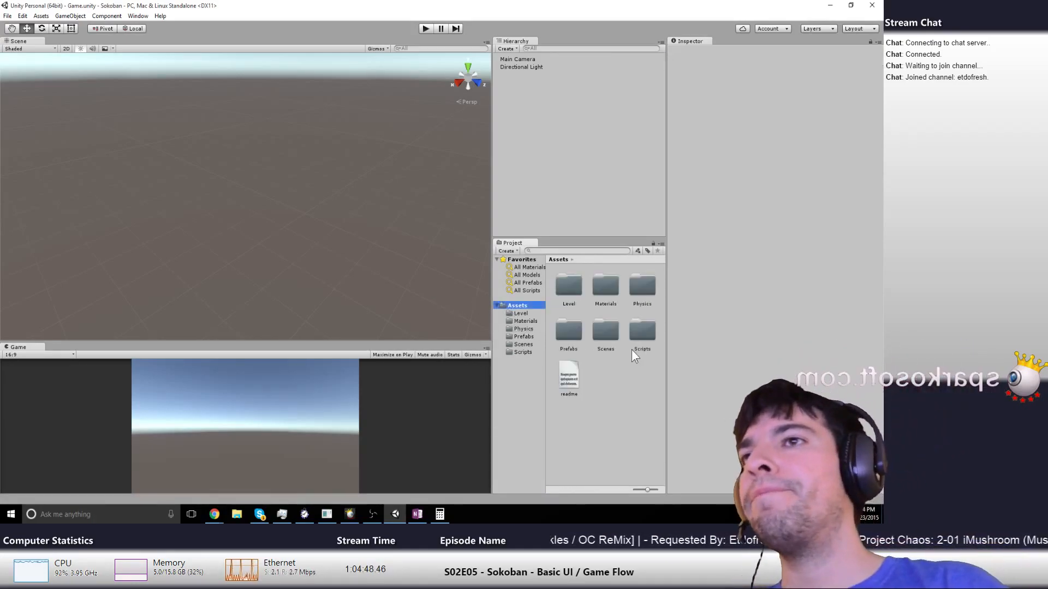
double_click(607, 334)
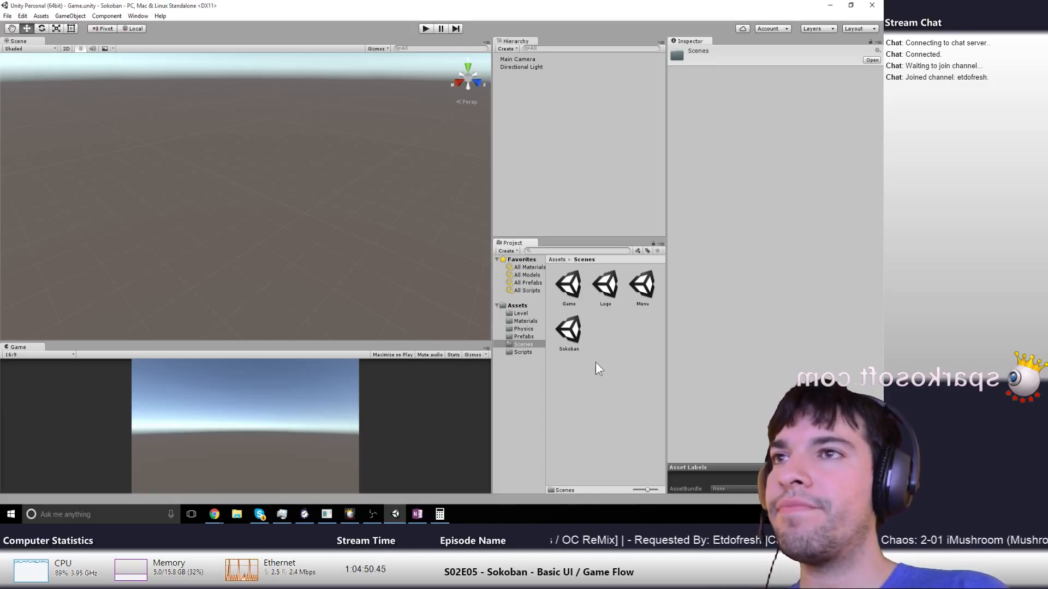
right_click(556, 97)
click(588, 177)
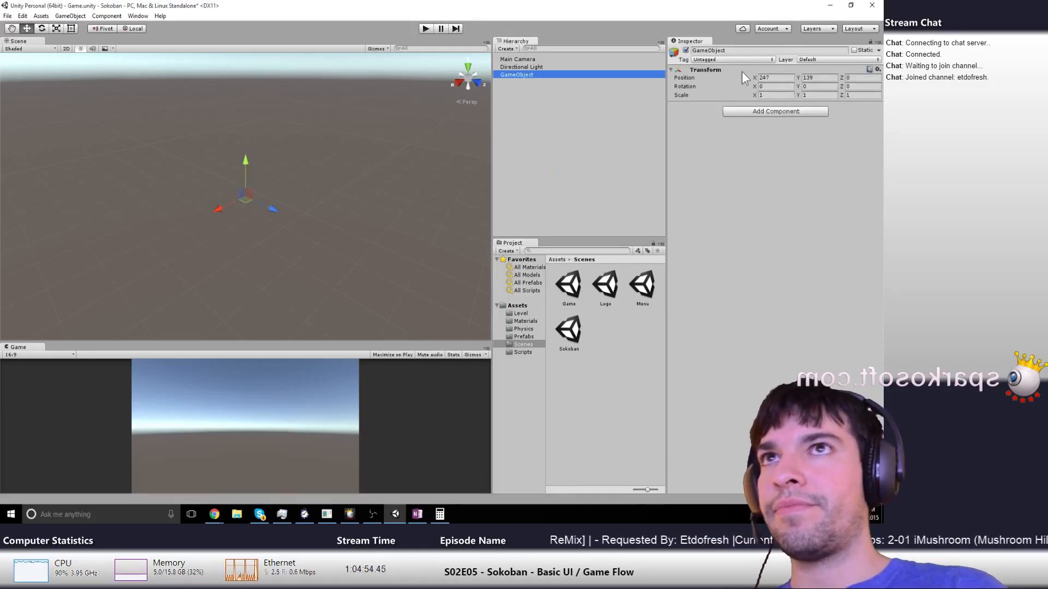
click(735, 47)
text(Game Controller)
key(Return)
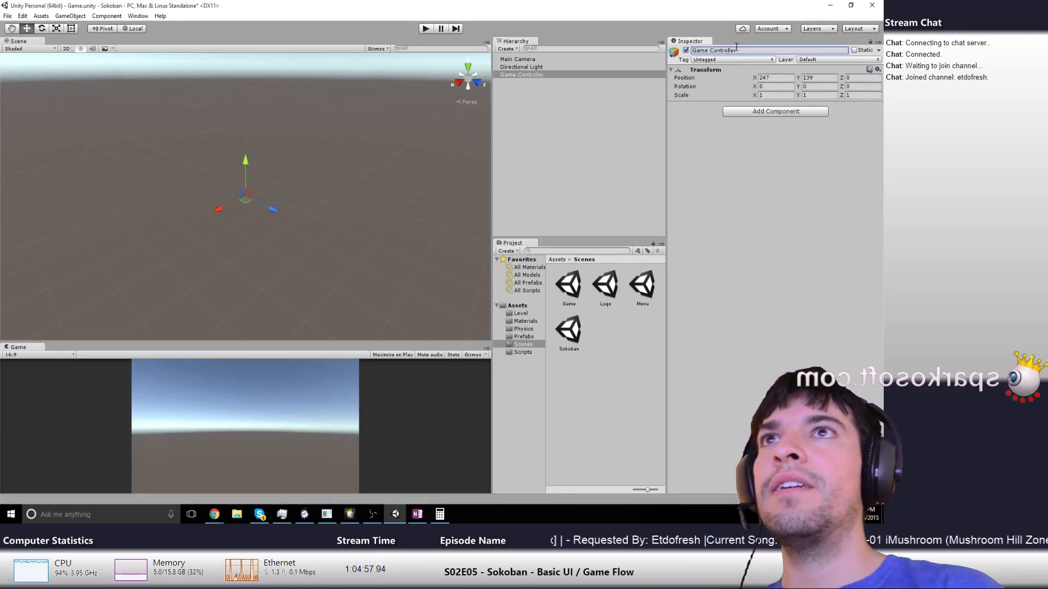
Give the Game Controller object a blue label icon
click(675, 53)
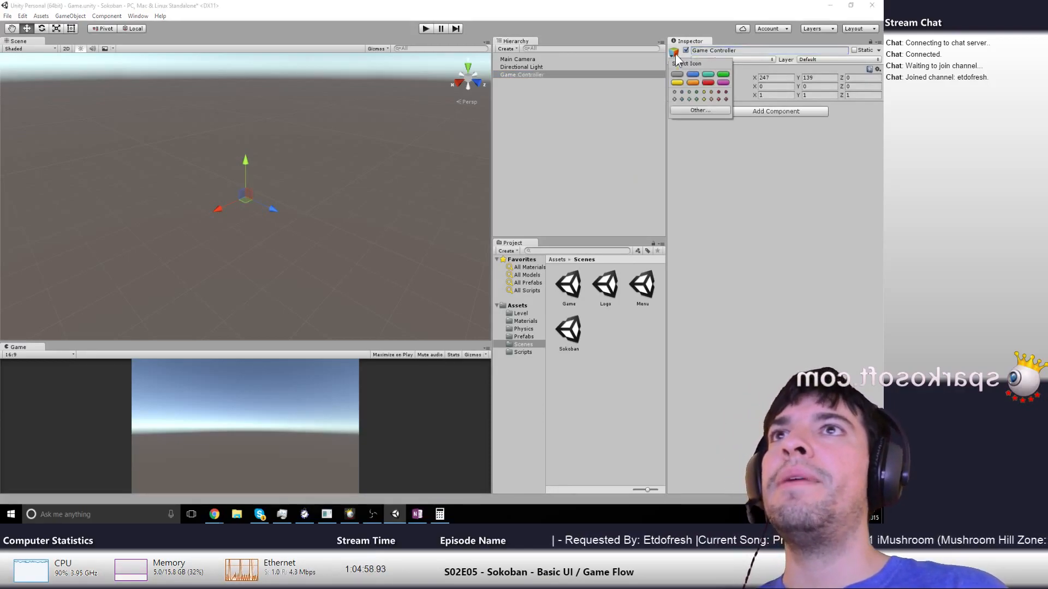
click(680, 91)
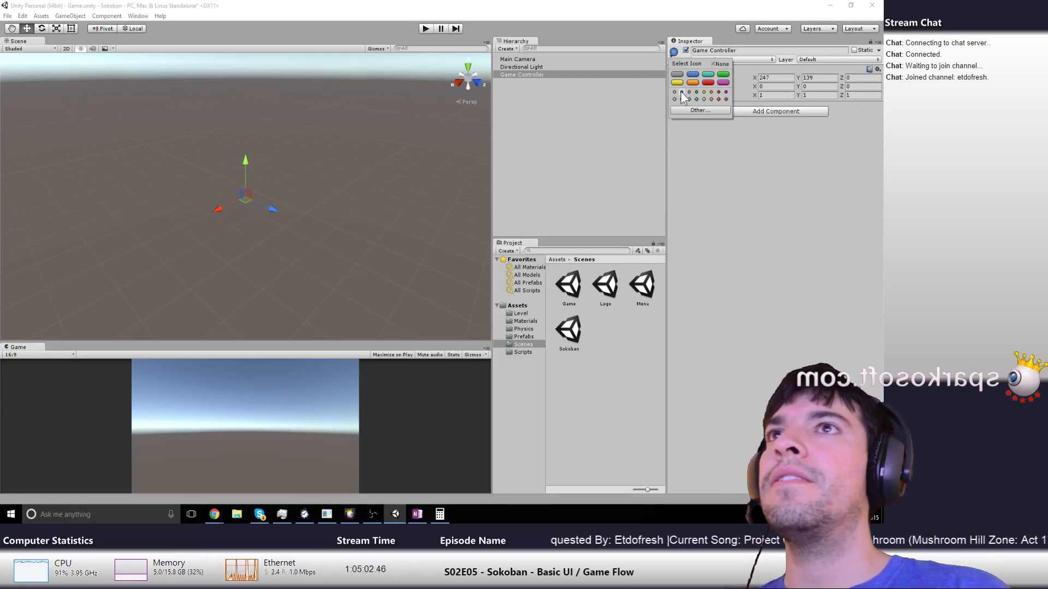
double_click(682, 93)
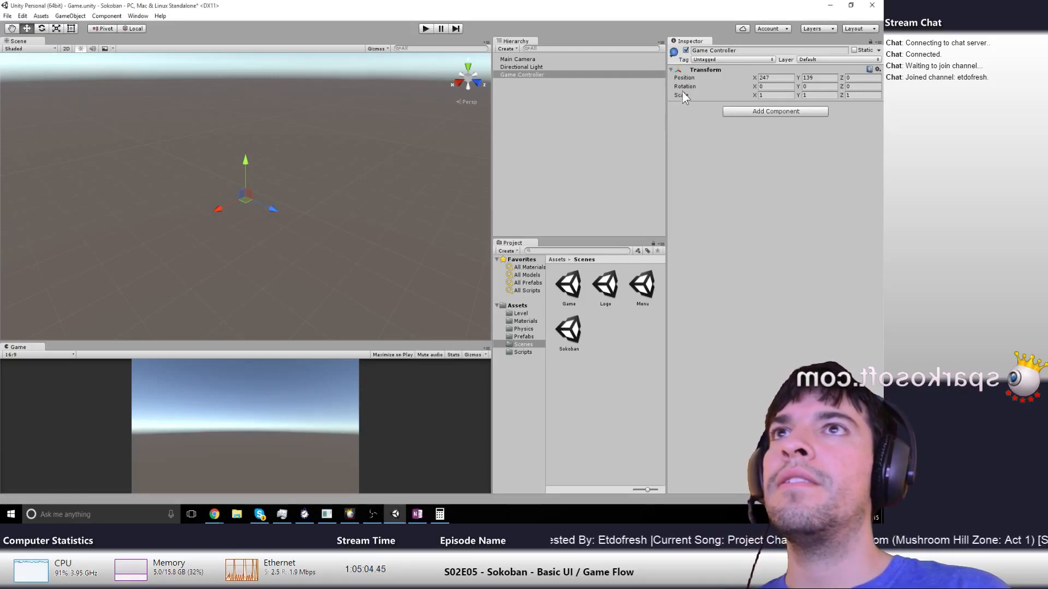
click(674, 53)
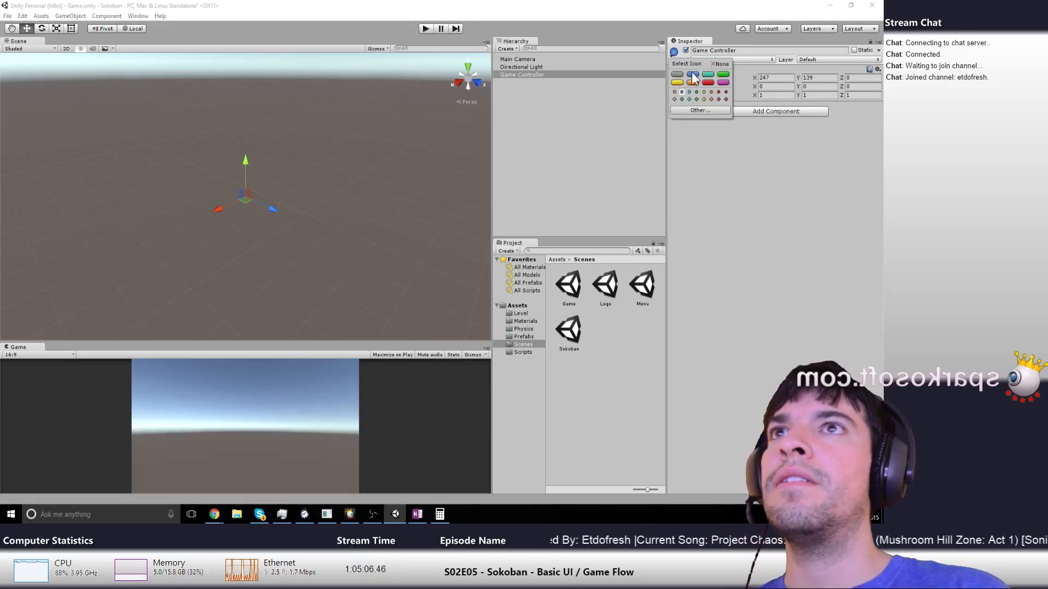
click(692, 74)
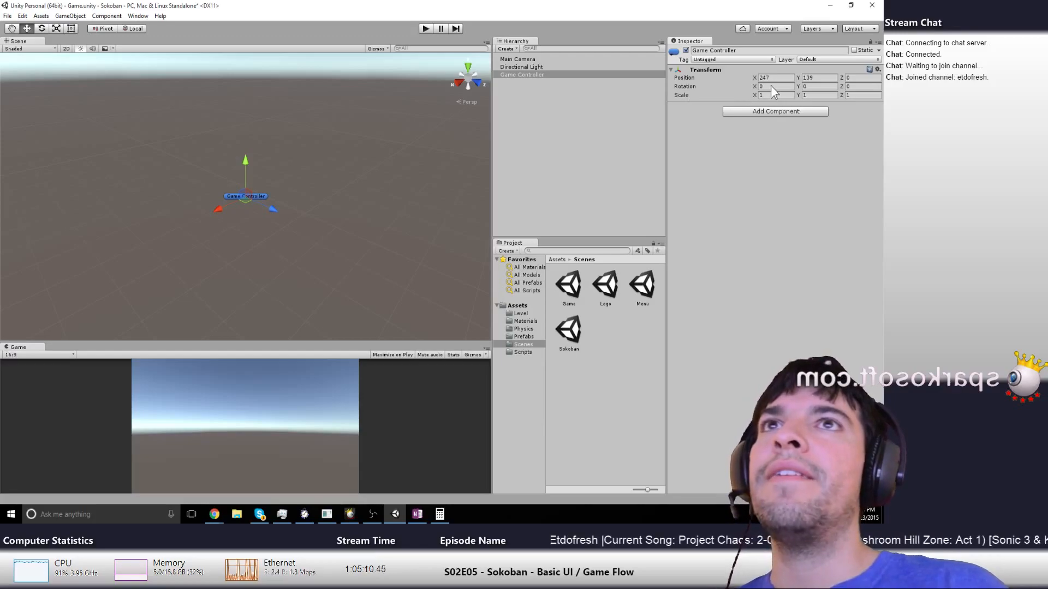
Reset the Game Controller's transform and focus the scene view on the object
click(876, 70)
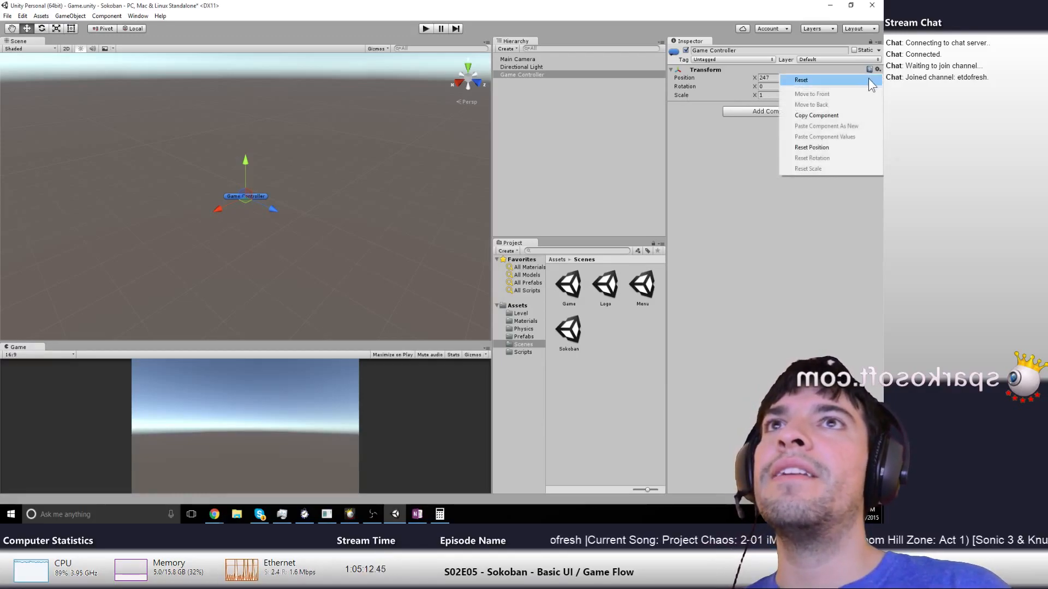
click(873, 80)
double_click(535, 75)
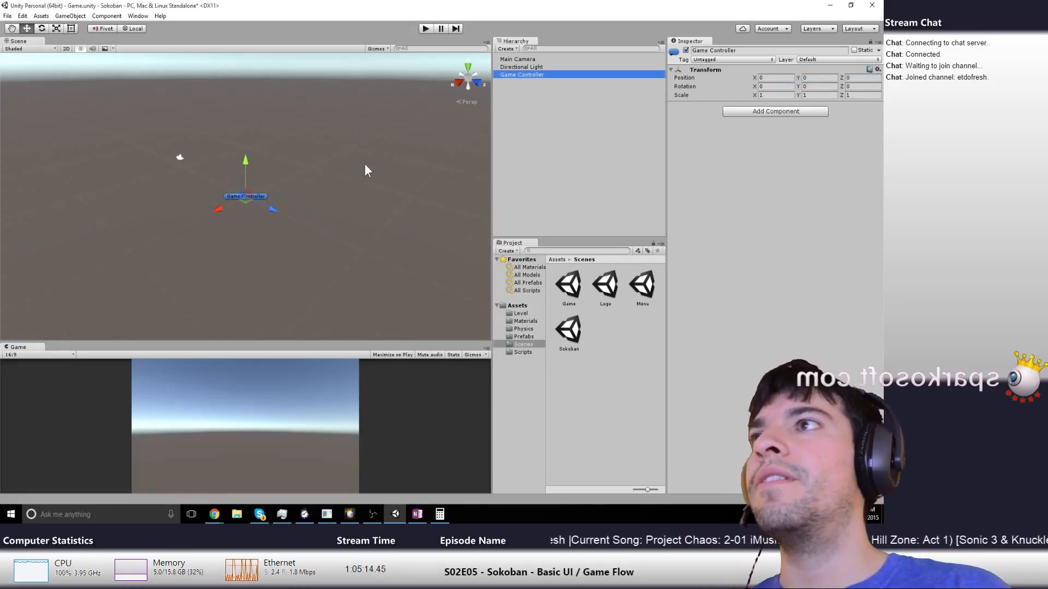
click(757, 159)
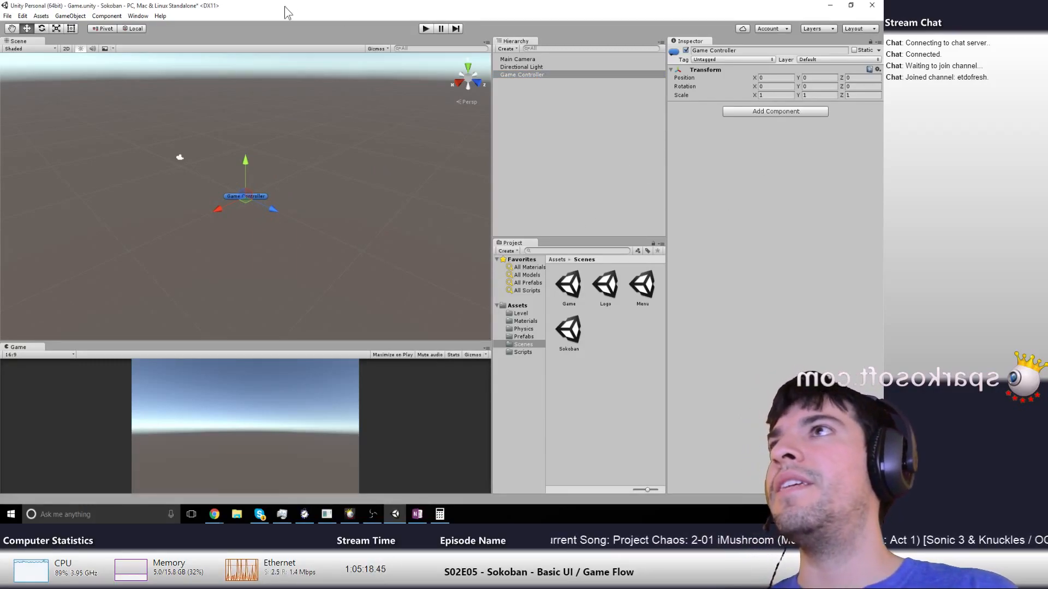
click(603, 288)
key(Right)
click(578, 288)
click(525, 322)
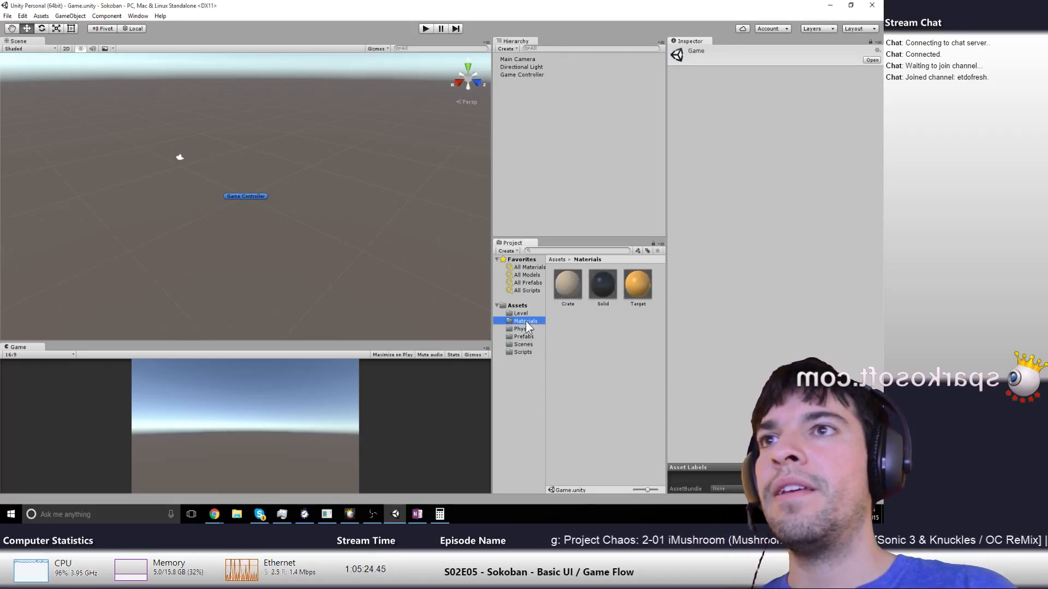
Add the Game Controller Component script to the Game Controller object
click(538, 73)
click(751, 182)
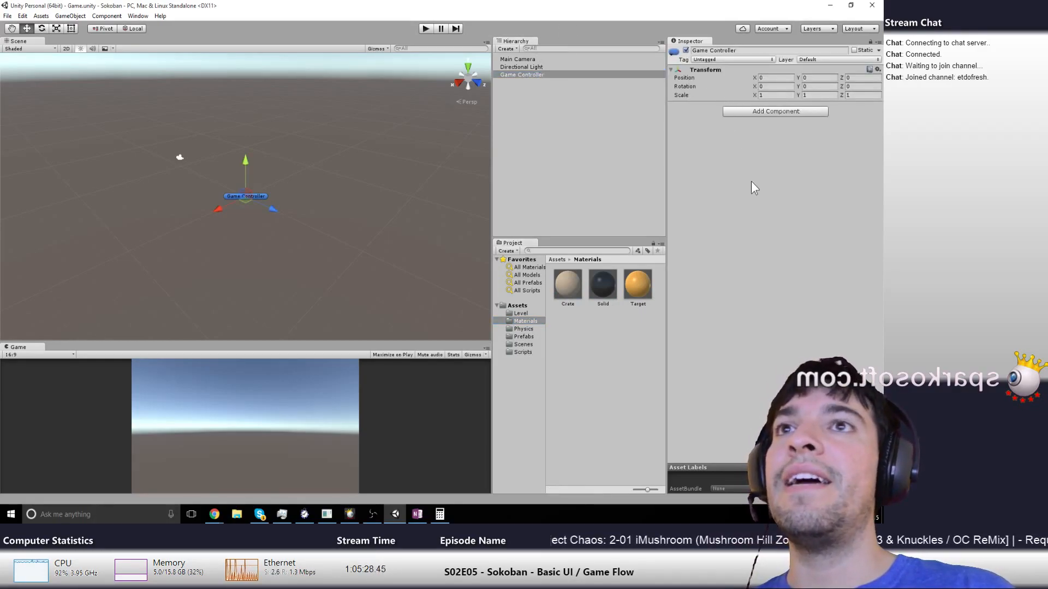
click(756, 112)
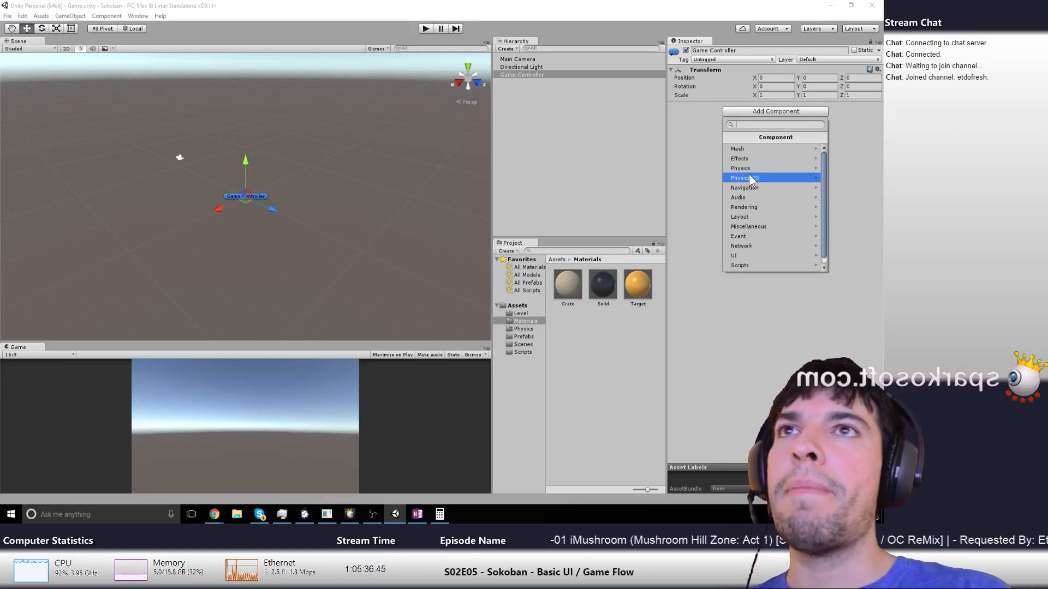
click(741, 264)
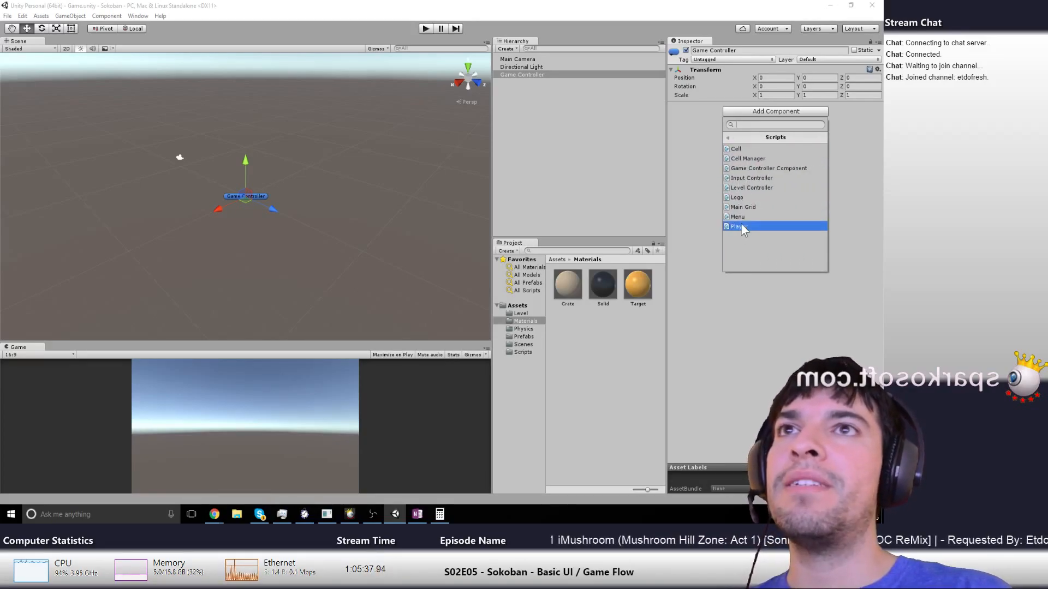
click(764, 169)
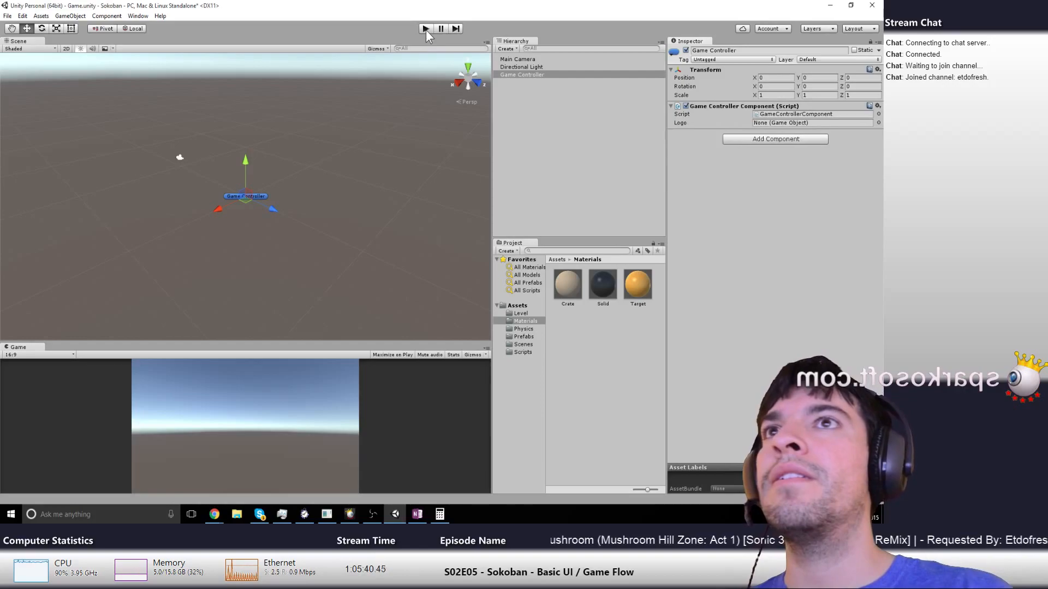
Assign the Logo prefab to the script's Logo field, and test the Game scene in play mode
click(525, 336)
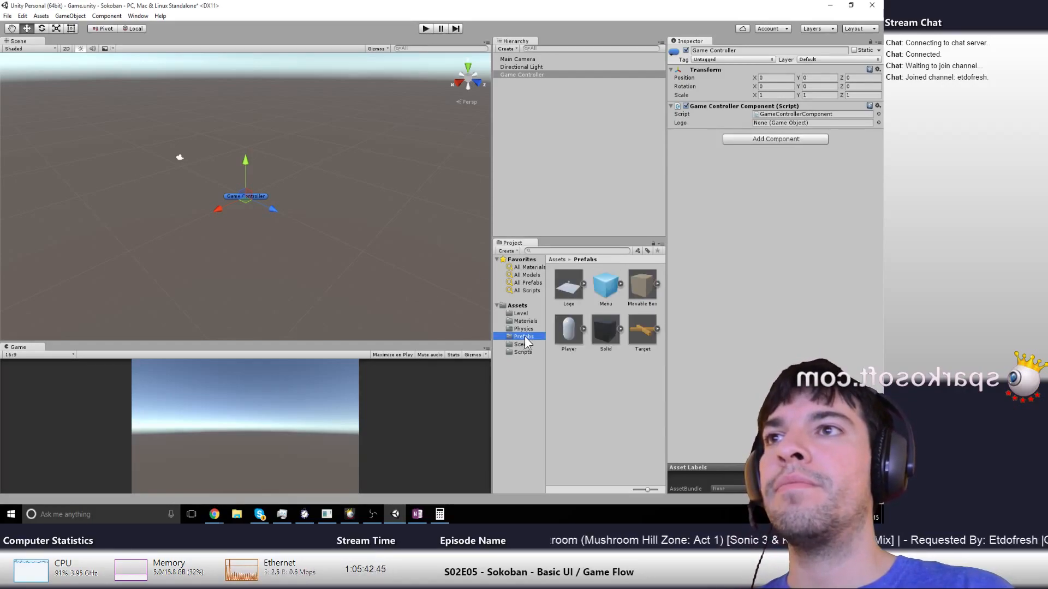
drag(568, 285, 772, 123)
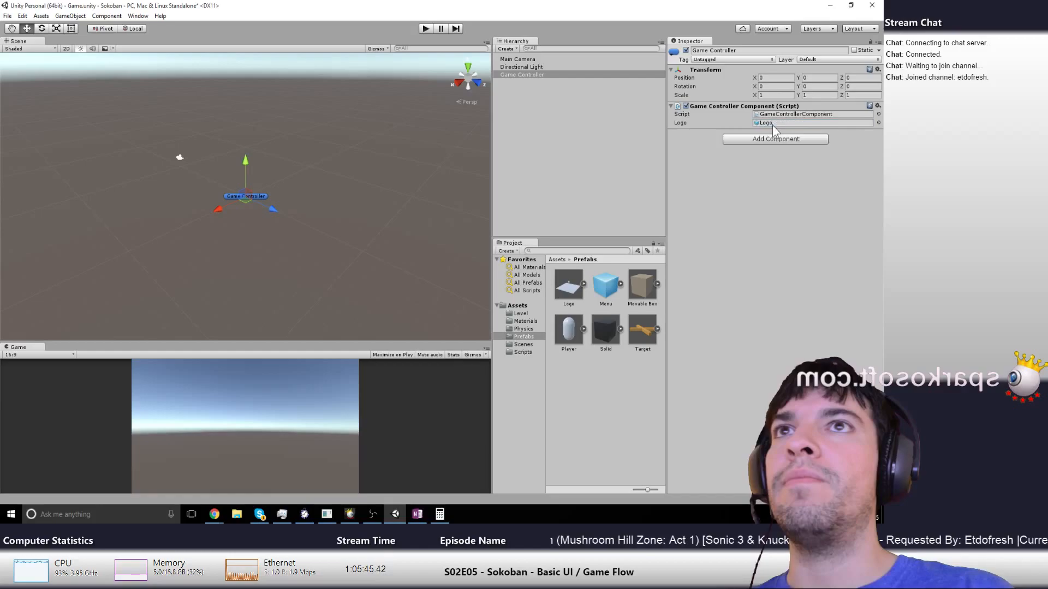
click(425, 28)
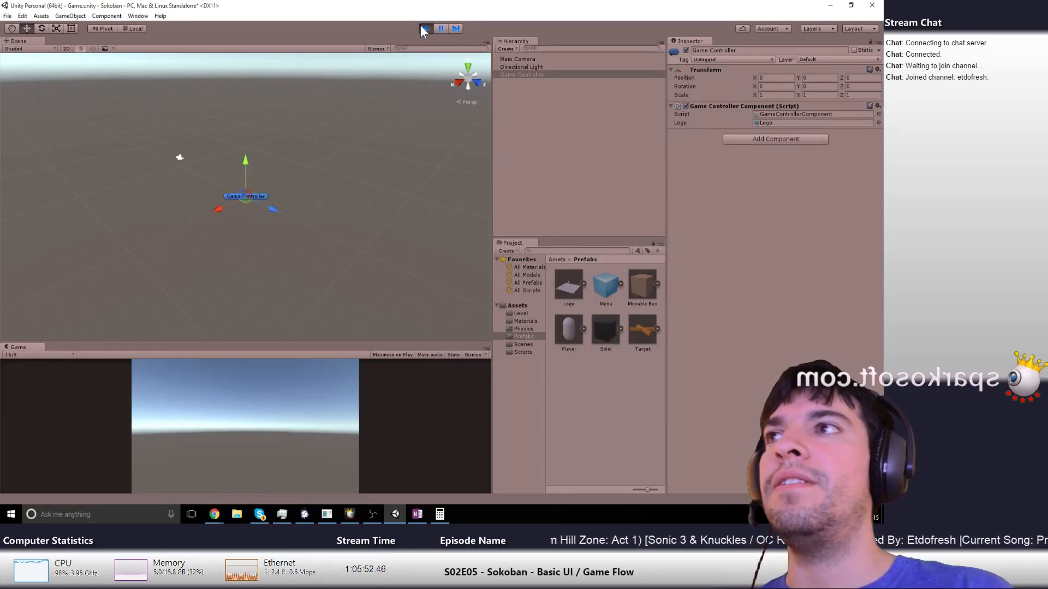
click(423, 28)
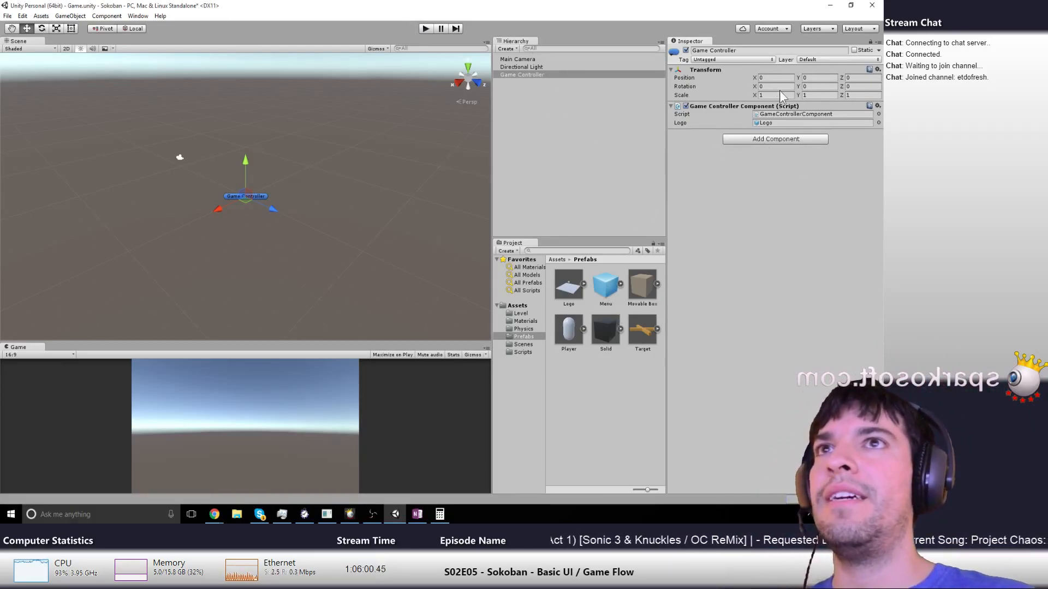
Open the GameControllerComponent script in Visual Studio and normalize its line endings to Windows (CR LF)
click(791, 115)
double_click(790, 114)
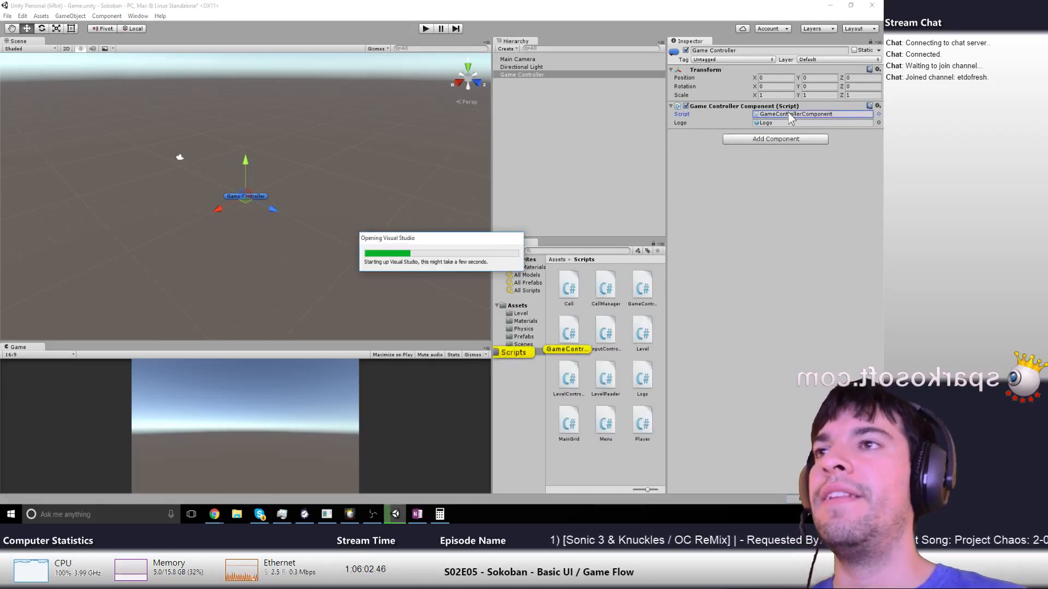
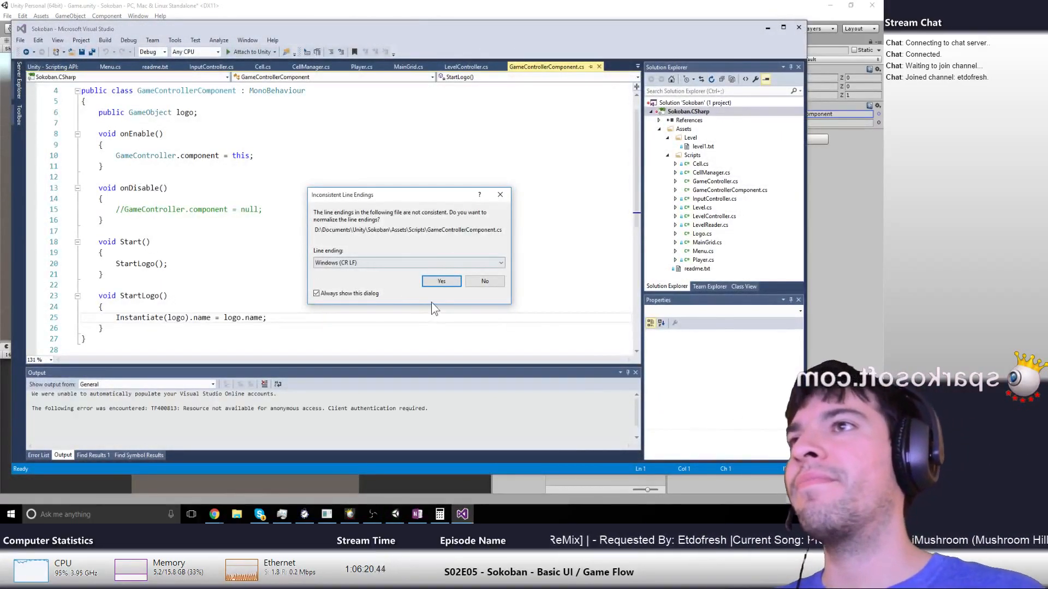
click(440, 282)
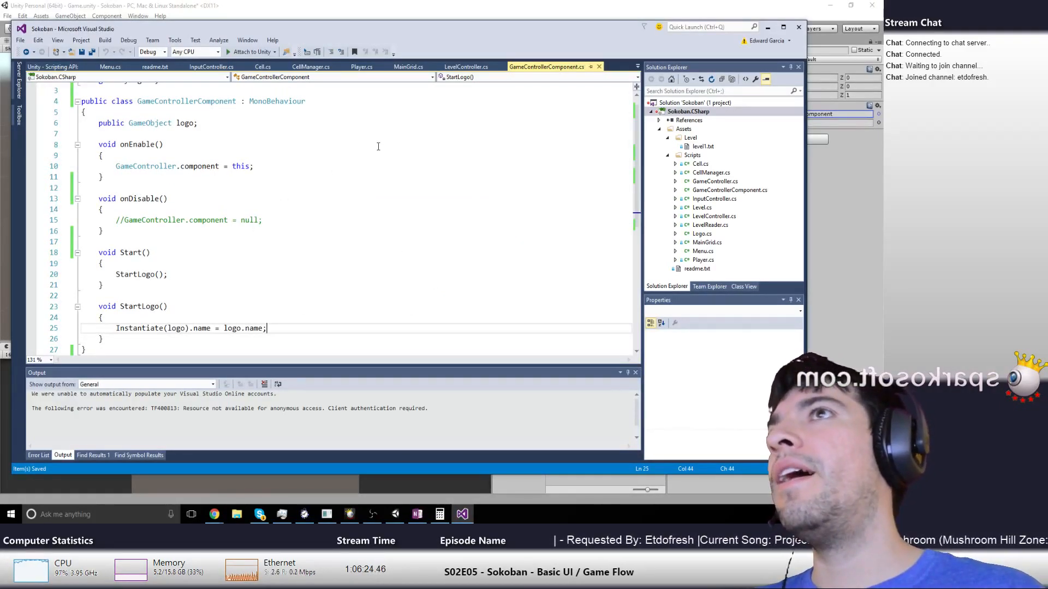
Declare a public GameObject field named menu directly below the logo field in GameControllerComponent
scroll(229, 245, up, 1)
click(267, 152)
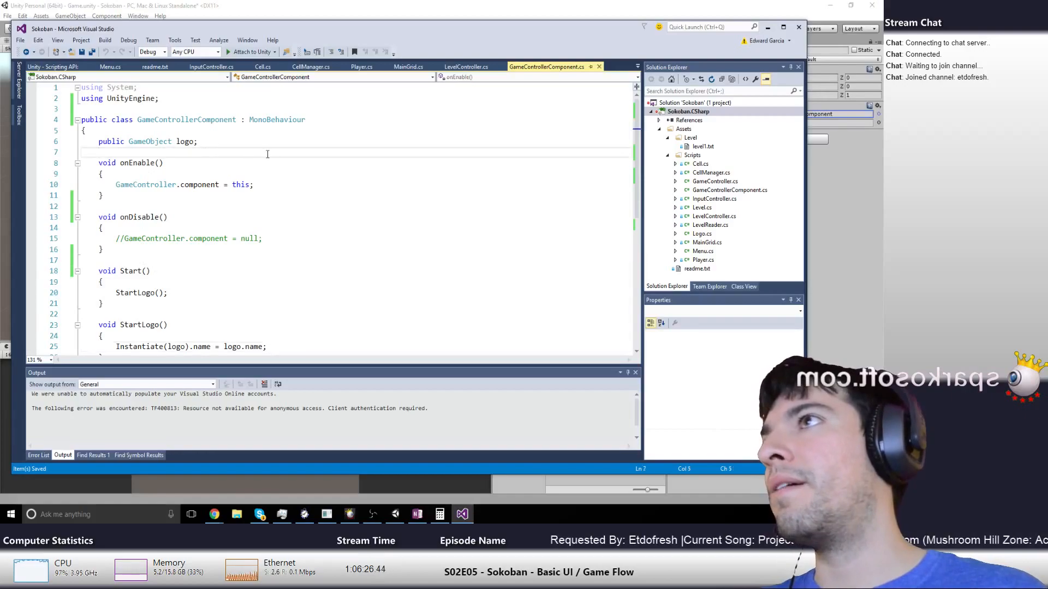
key(Down)
key(Down)
key(Down)
key(Down)
key(Up)
key(Up)
key(Up)
key(Up)
key(Up)
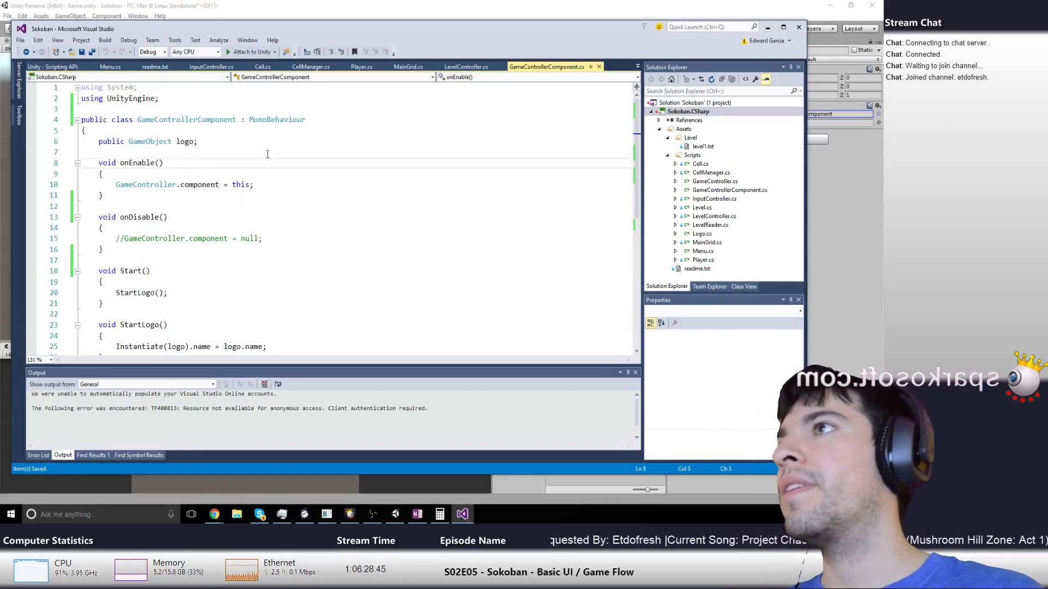
key(Return)
text(public G)
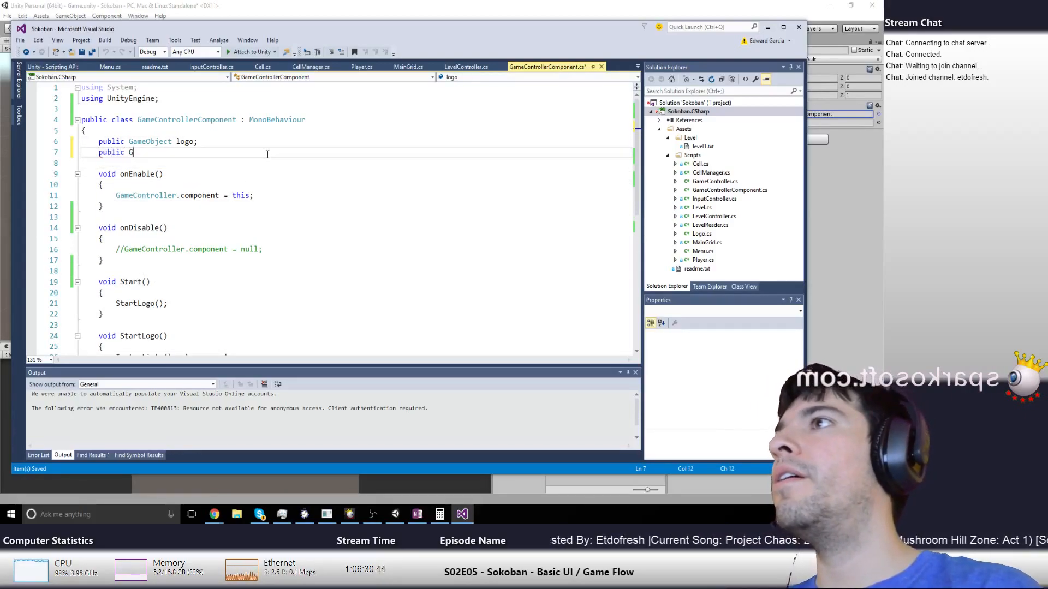
text(ameObject )
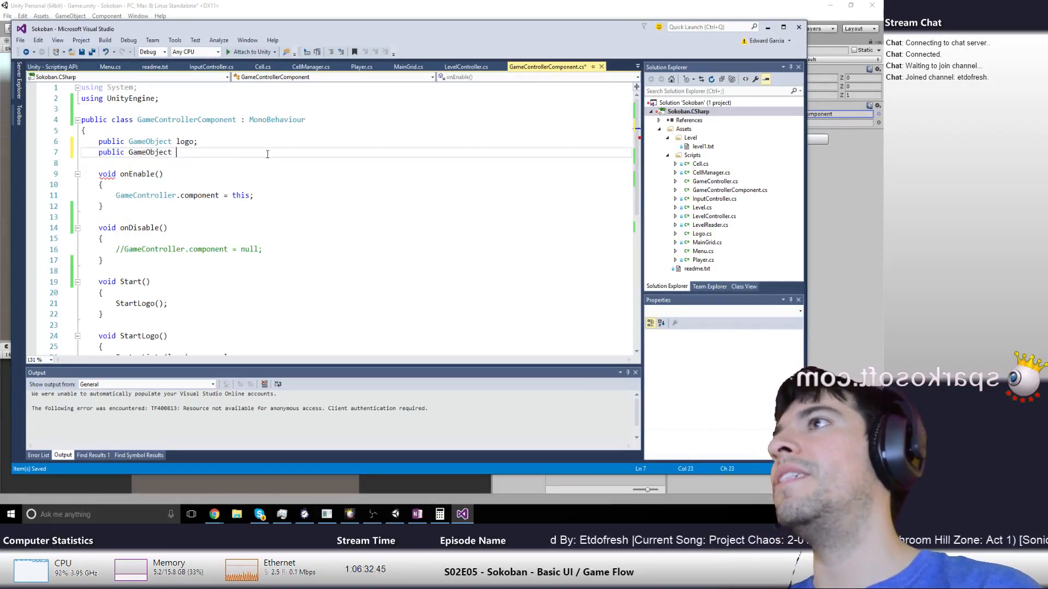
text(m)
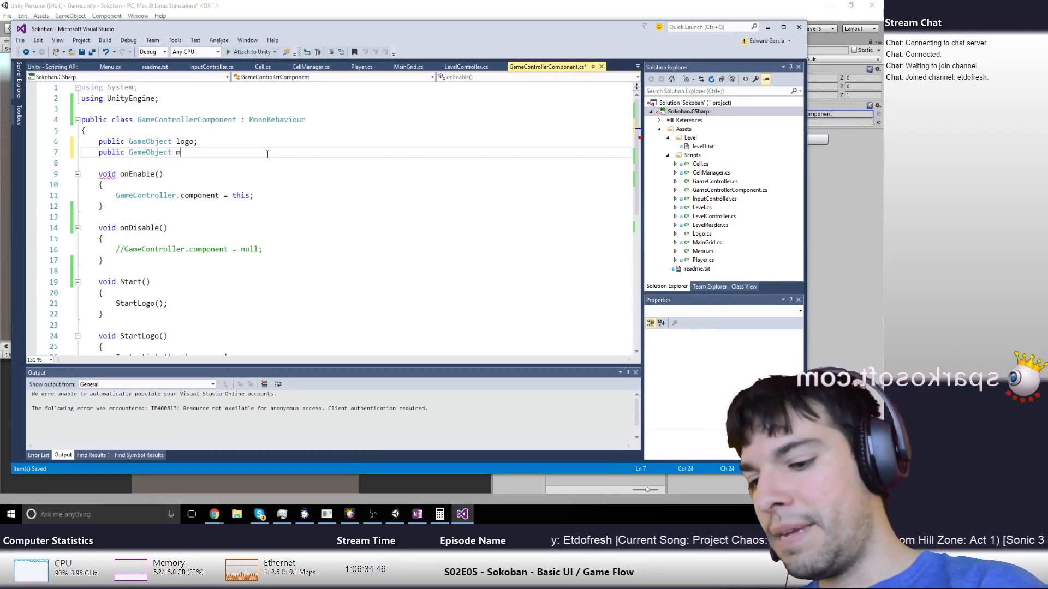
text(enu;)
Add an empty void StartMenu() method below the StartLogo method
key(Down)
key(Down)
key(Down)
key(Down)
key(Down)
key(Down)
key(Down)
key(Down)
key(Down)
key(Down)
key(Down)
key(Down)
key(Down)
key(Down)
key(Down)
key(Down)
key(Down)
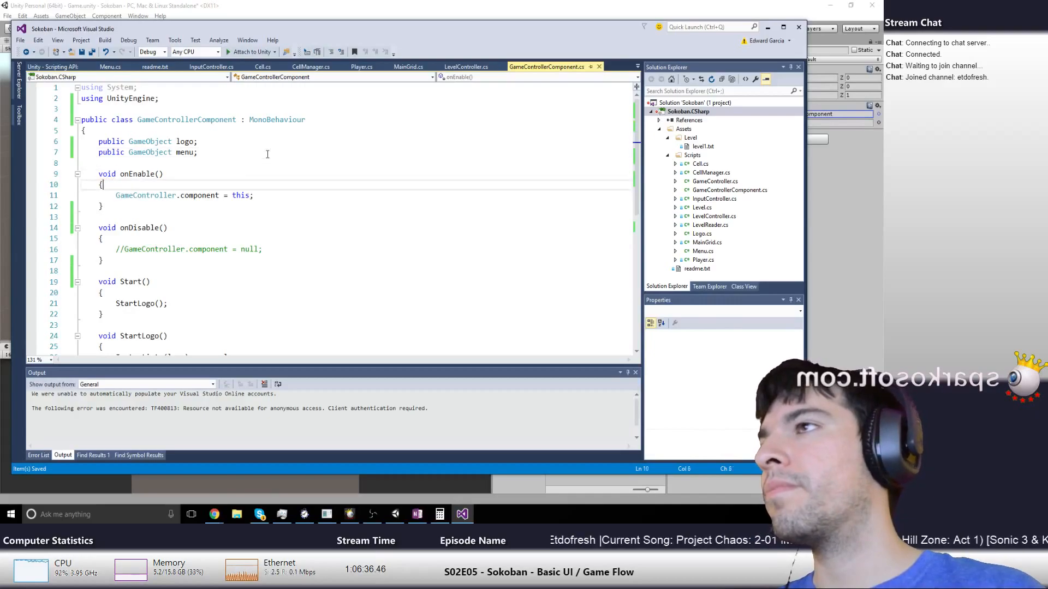
key(Down)
key(Down)
key(Down)
key(Down)
key(Up)
key(Up)
key(Up)
key(Up)
key(Up)
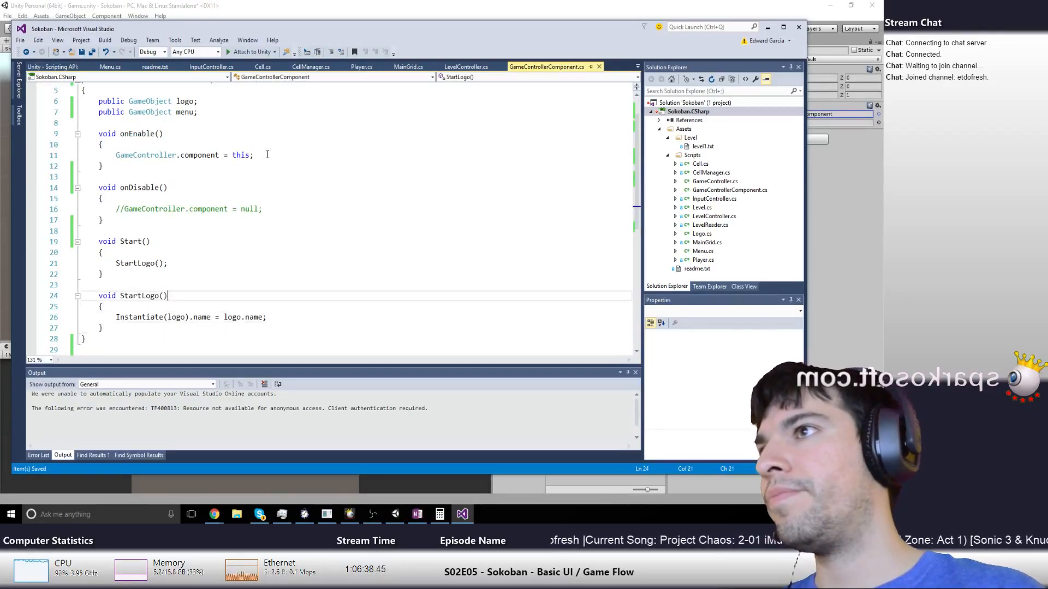
key(Down)
key(Down)
key(Right)
key(Right)
key(Right)
key(Right)
key(Right)
key(Right)
key(Right)
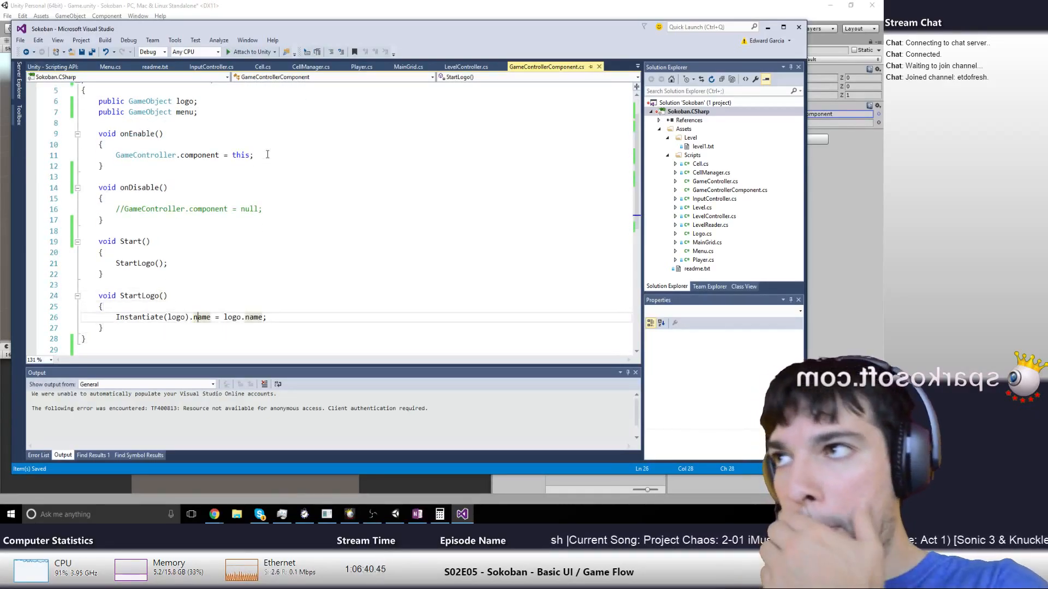
key(Down)
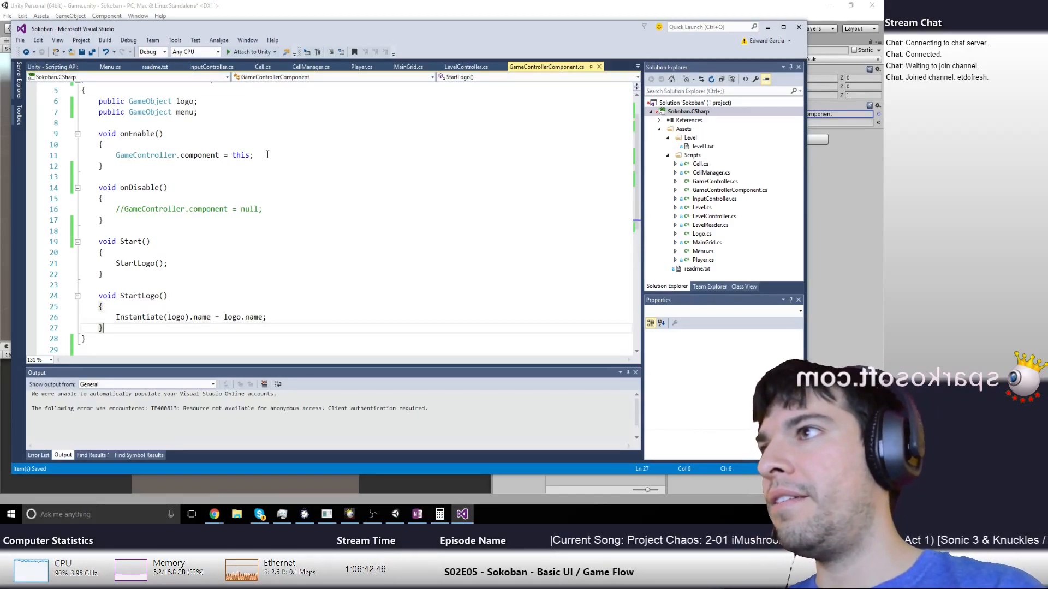
key(Return)
key(Return)
text(voi)
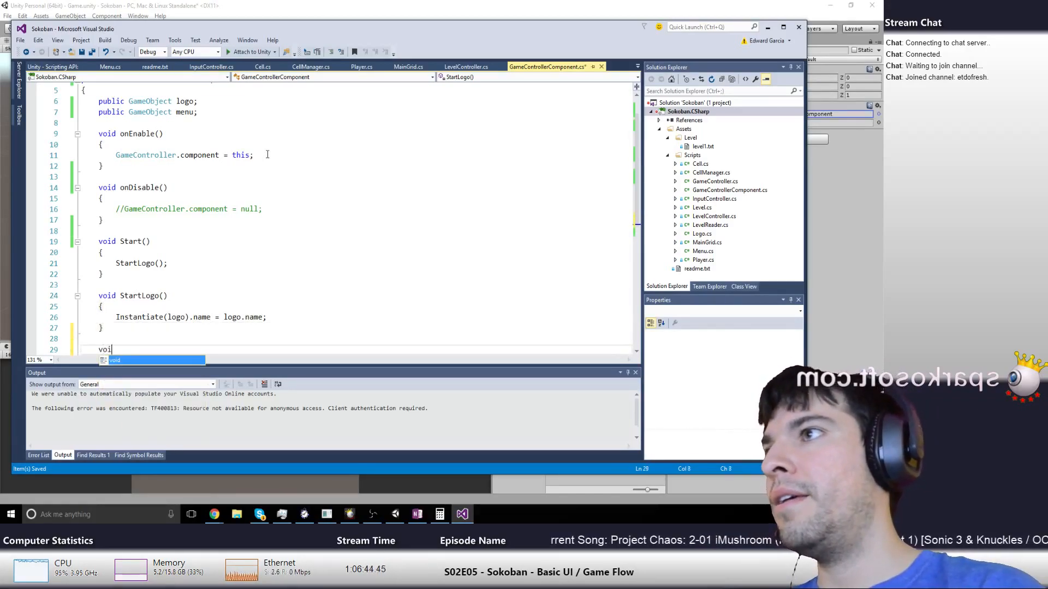
text(d Star)
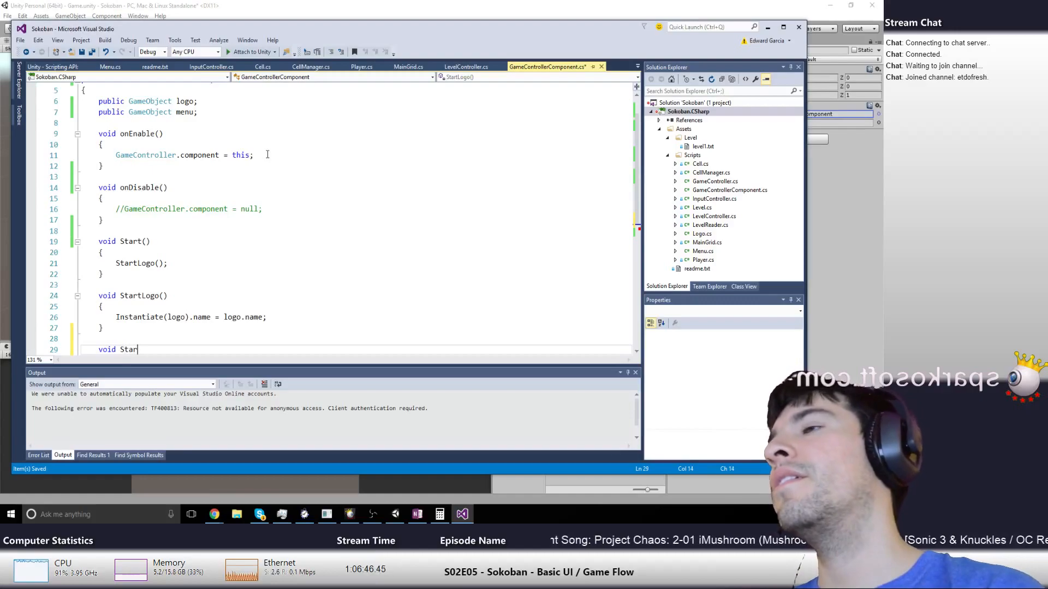
text(tMenu())
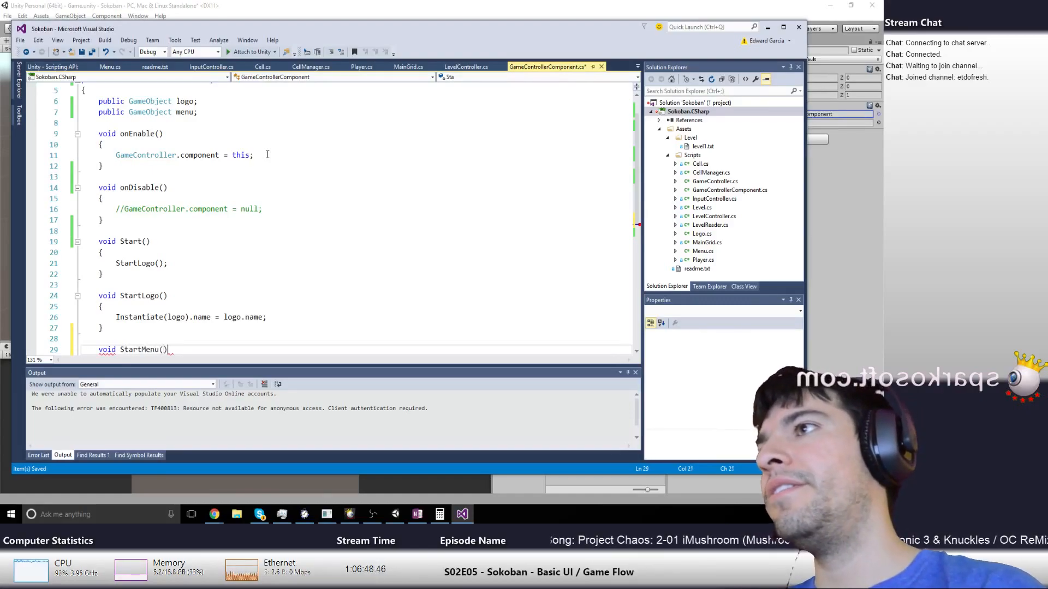
key(Return)
text({)
key(Return)
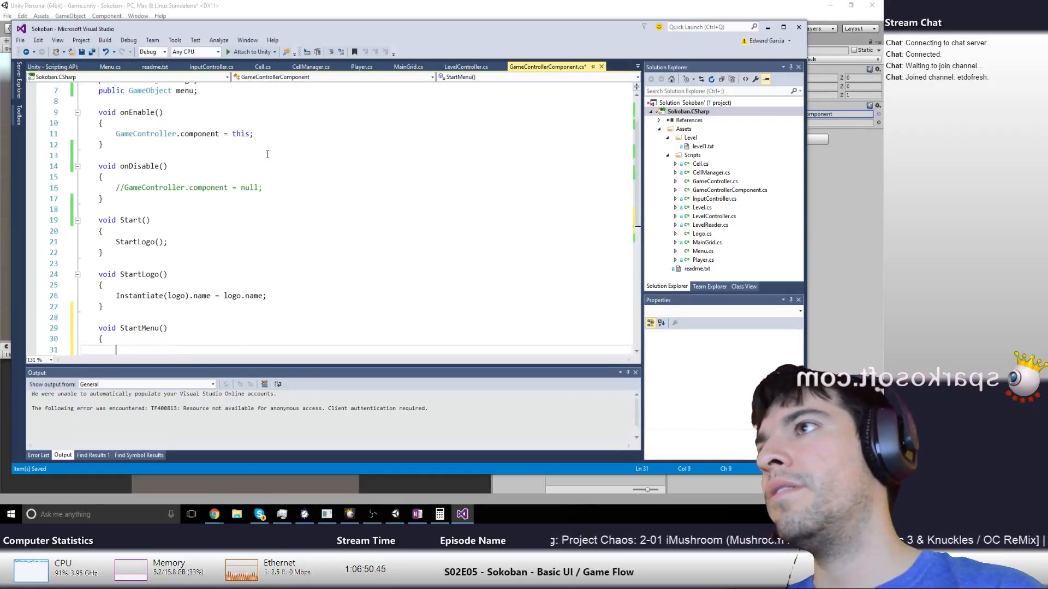
key(Down)
key(Down)
key(Up)
key(Up)
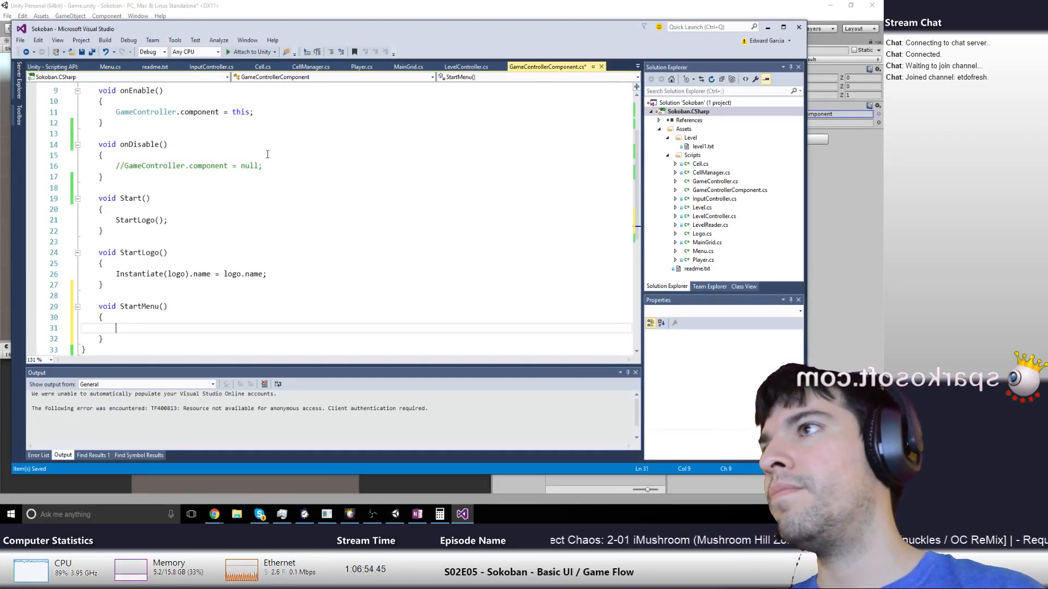
Copy the Instantiate(logo).name = logo.name; statement from StartLogo into the body of StartMenu
key(Up)
key(Up)
key(Up)
key(Up)
key(Up)
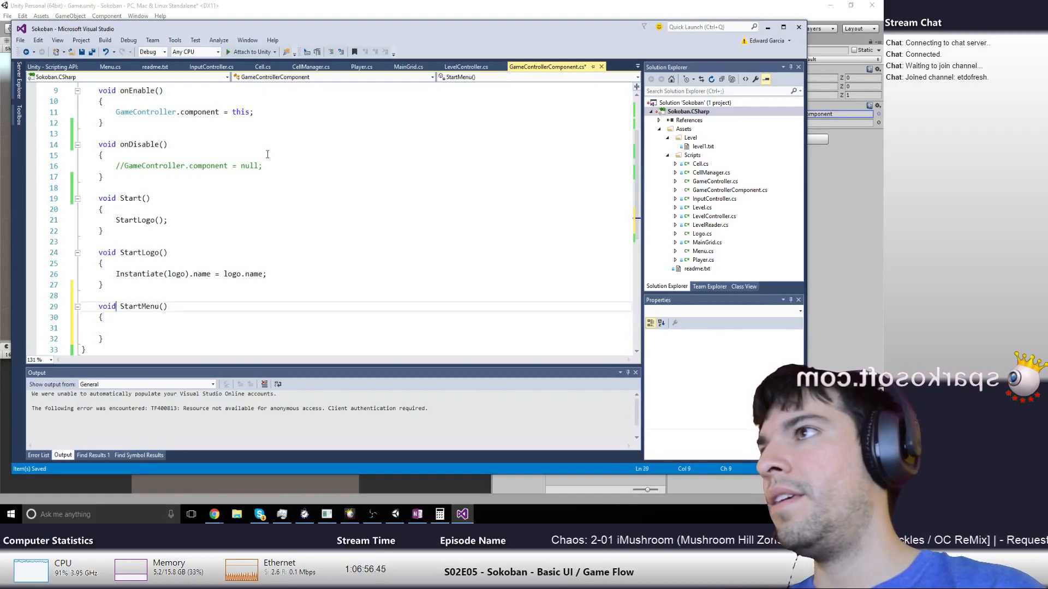
key(shift+End)
key(ctrl+c)
key(Down)
key(Down)
key(Down)
key(Down)
key(Down)
key(ctrl+v)
key(Right)
key(Up)
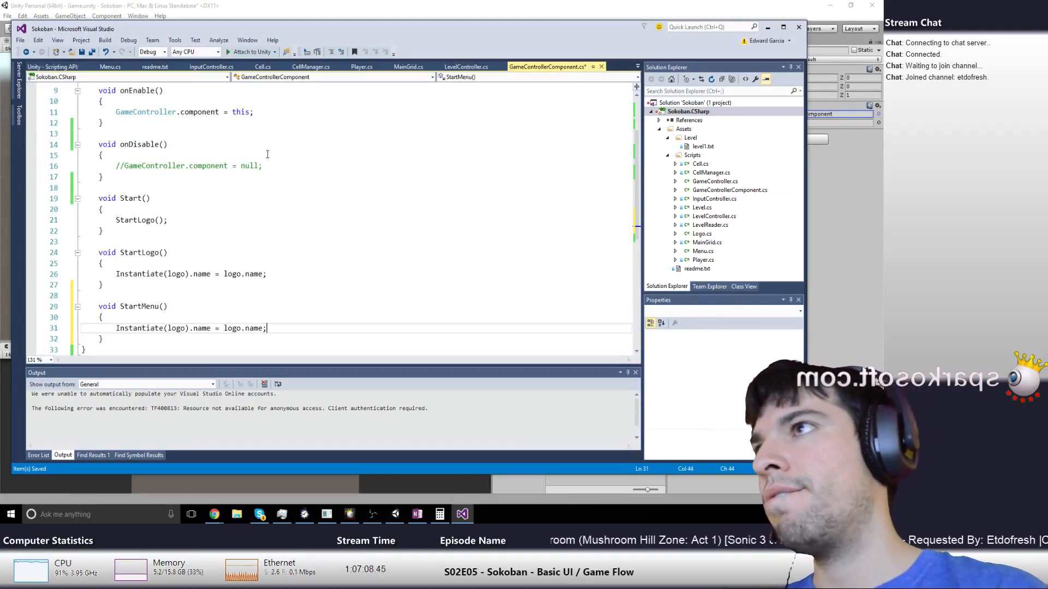
Replace logo with menu as the Instantiate argument in StartMenu and save the script
key(Left)
key(Left)
key(Left)
key(Left)
key(Left)
key(Left)
key(Left)
key(Left)
key(Left)
key(Left)
key(Left)
key(Left)
key(Left)
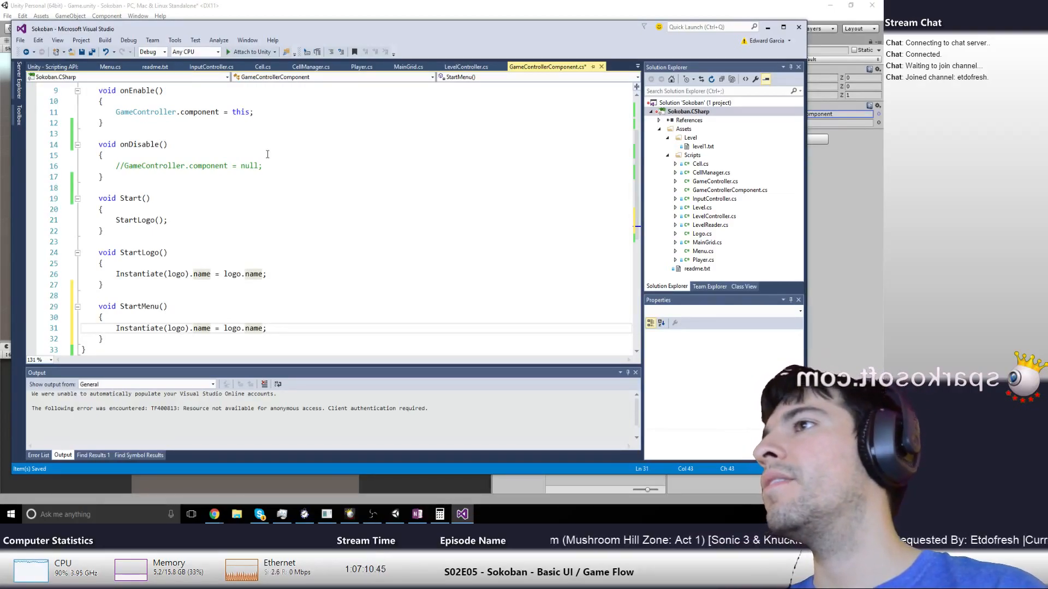
key(Right)
key(Right)
key(Right)
key(Right)
key(Right)
key(Right)
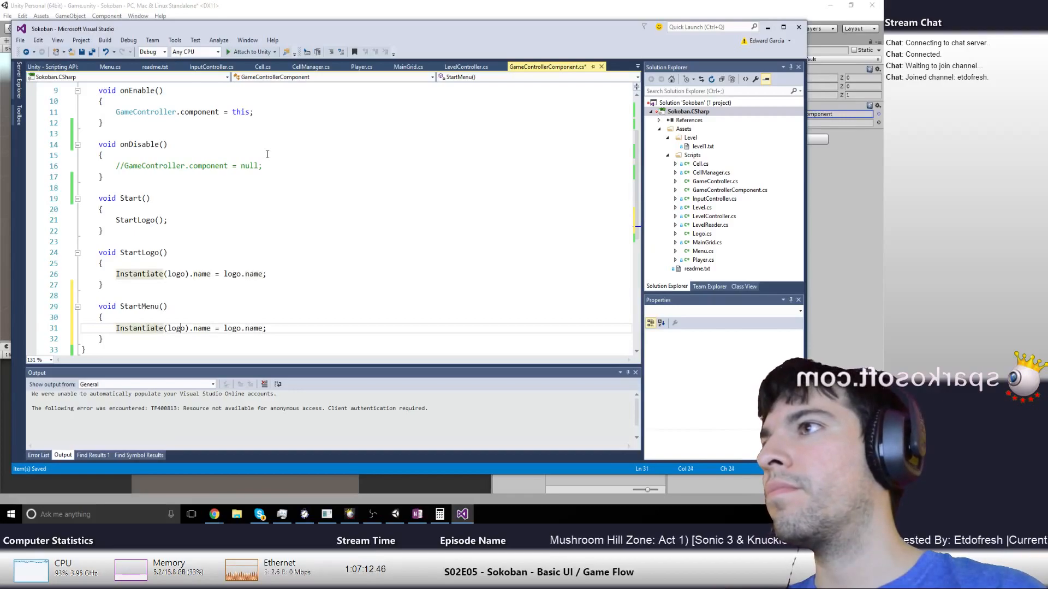
key(Delete)
key(Delete)
key(Delete)
key(Delete)
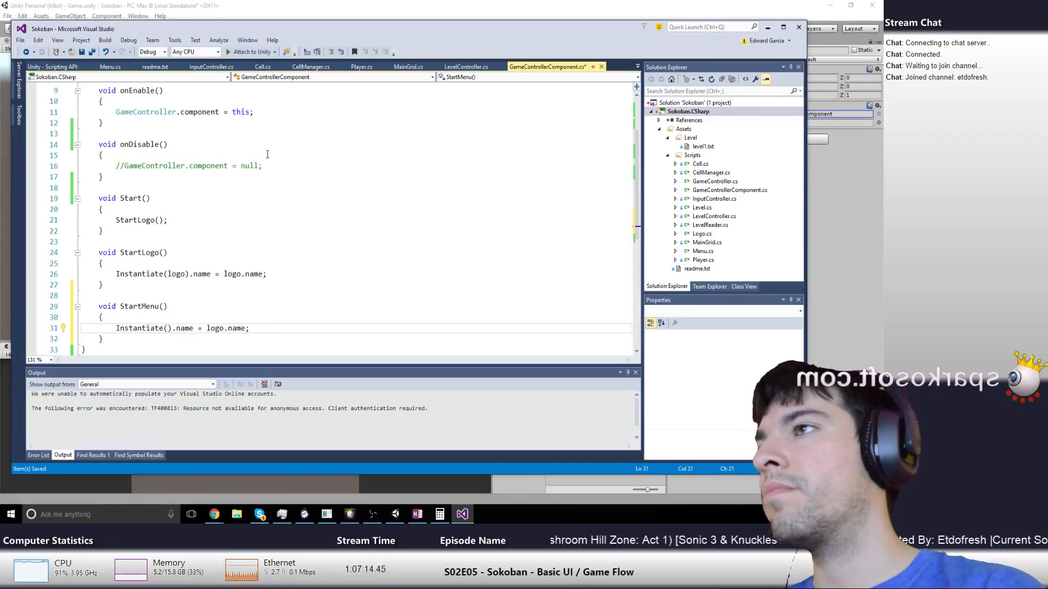
text(menu)
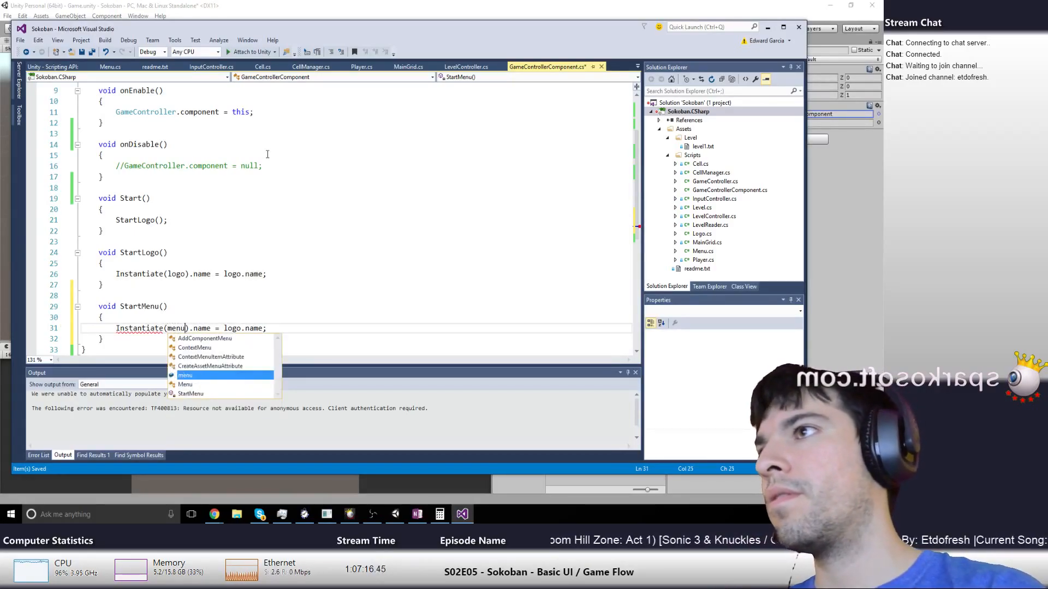
key(ctrl+s)
Change the assigned value in StartMenu to menu.name and save the script
key(Right)
key(Right)
key(Right)
key(Right)
key(Right)
key(Right)
key(Right)
key(Right)
key(Right)
key(Right)
key(Right)
key(Right)
key(Right)
key(Right)
key(Right)
key(Right)
key(Right)
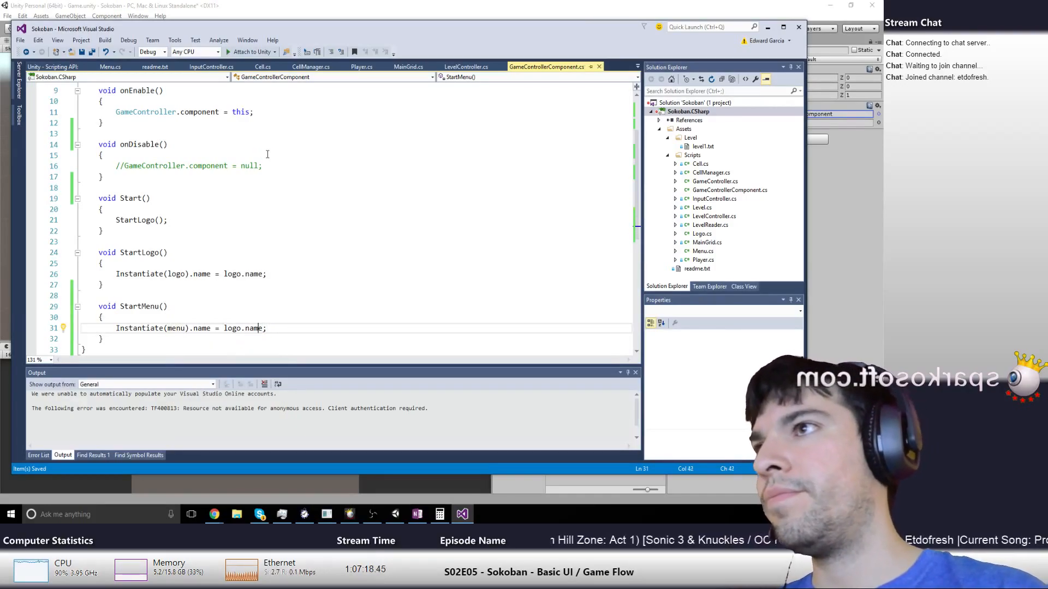
key(Left)
key(BackSpace)
key(BackSpace)
key(BackSpace)
key(BackSpace)
text(menu)
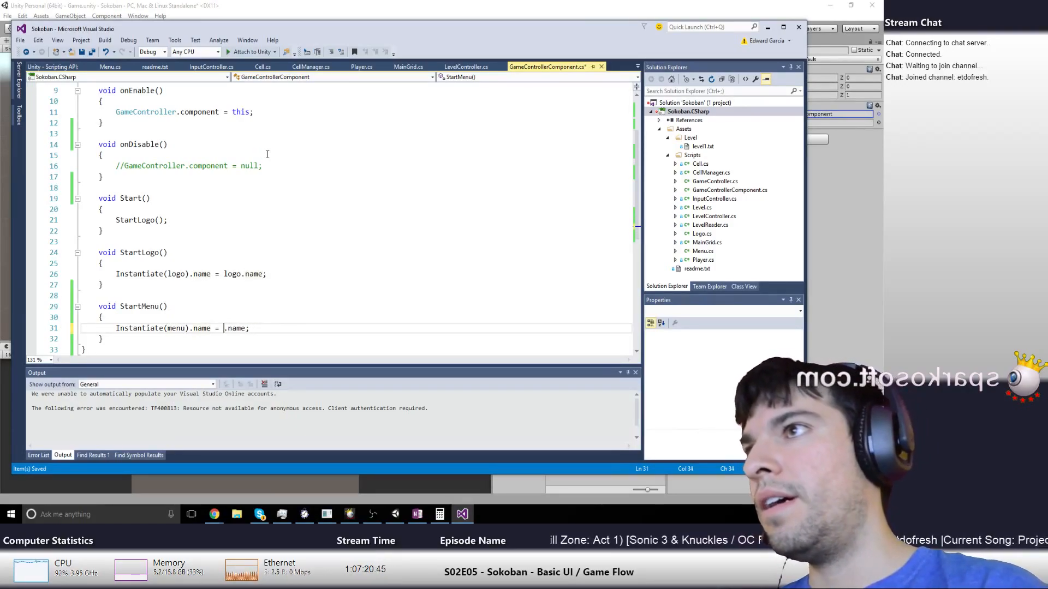
key(ctrl+s)
key(Up)
key(Up)
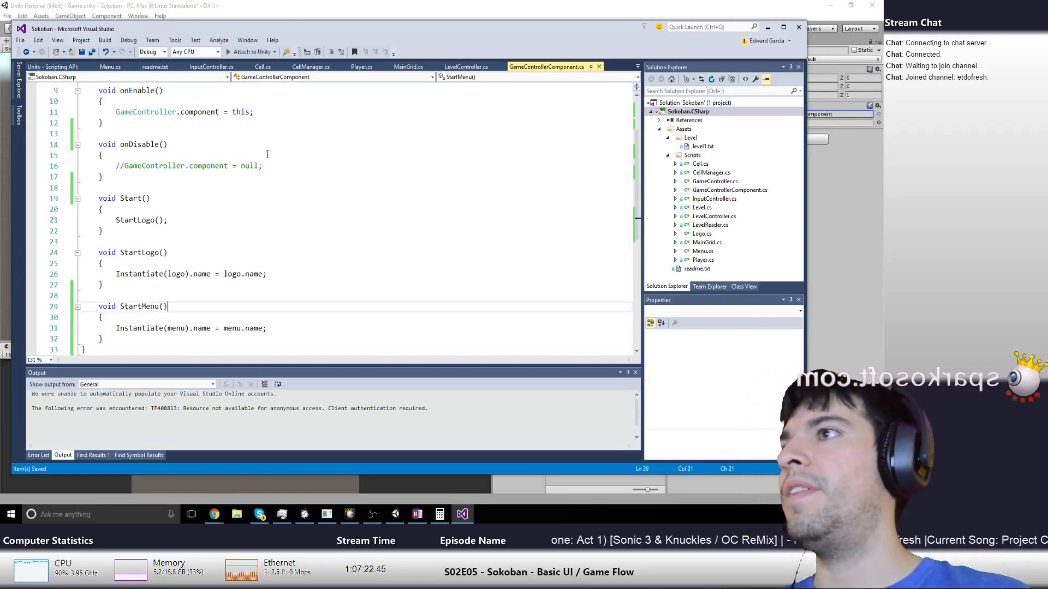
key(Down)
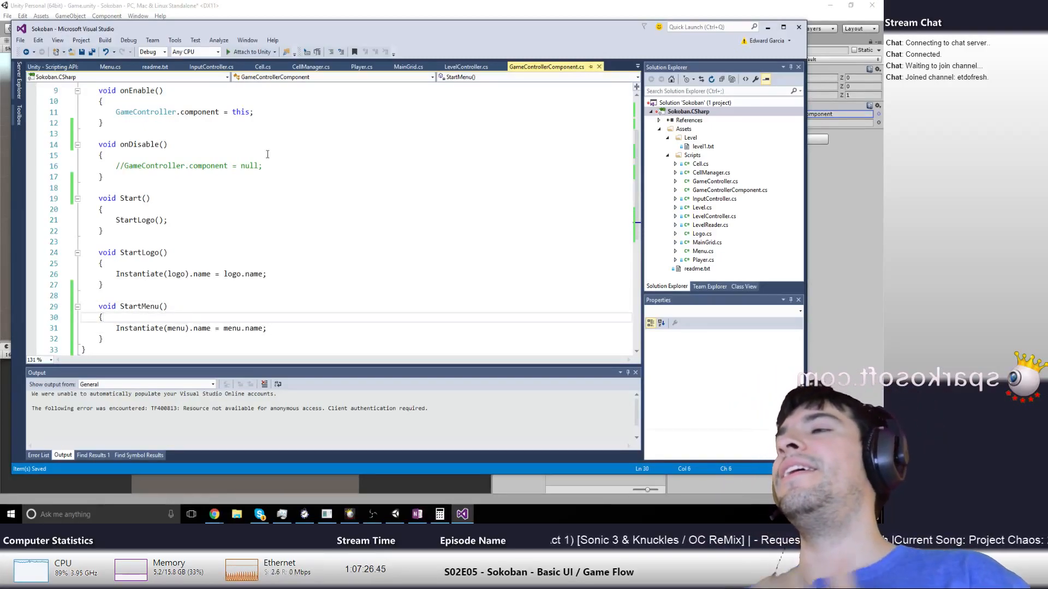
key(Up)
key(Up)
key(Up)
key(Up)
key(Up)
key(Down)
key(Down)
key(Down)
key(Down)
key(Down)
key(Down)
key(Down)
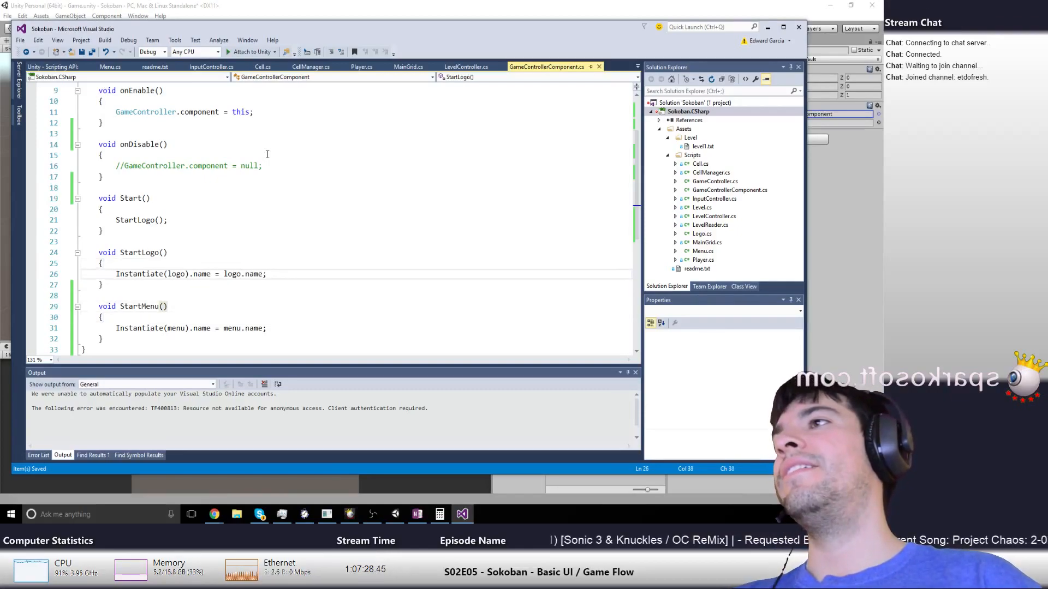
Add an empty line after the Instantiate statement in StartMenu
key(Up)
key(End)
key(Return)
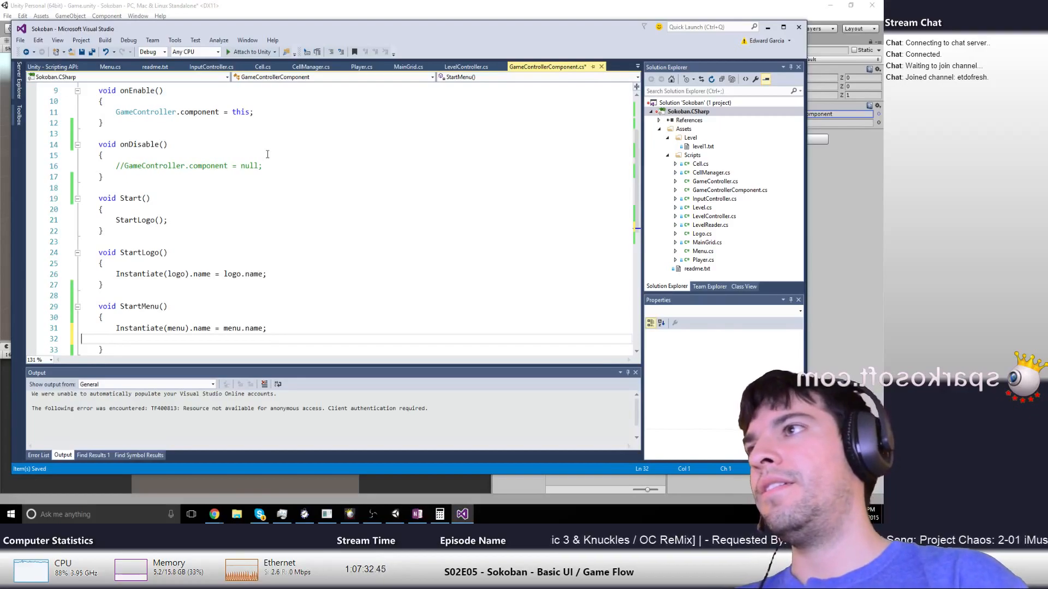
Add Logo.OnLogoFinish += StartMenu; to onEnable, one empty line below the GameController.component assignment
key(ctrl+Home)
key(Down)
key(Down)
key(Down)
key(Down)
key(Down)
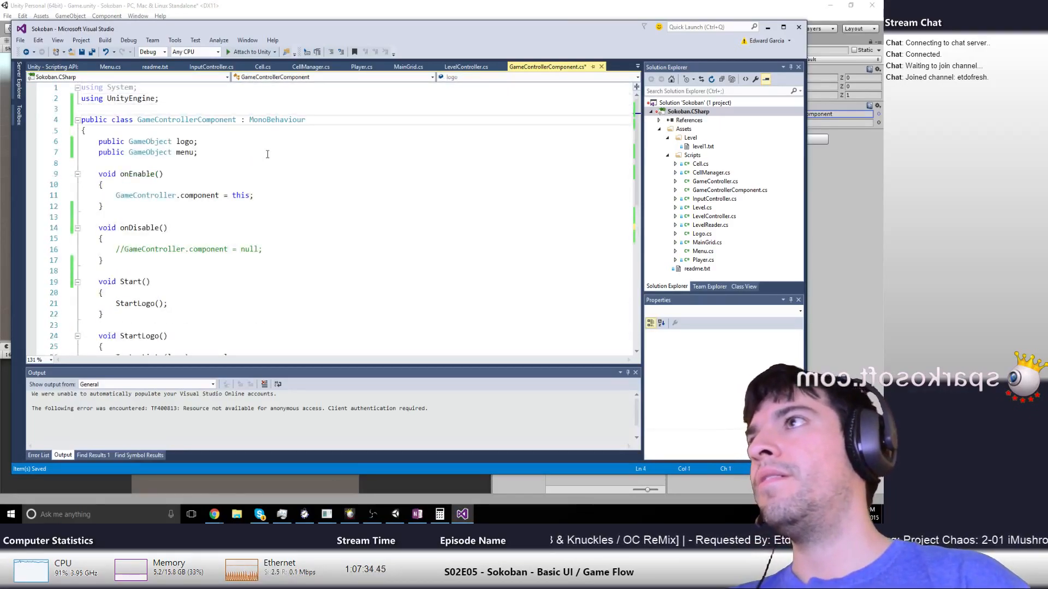
key(Down)
key(Down)
key(Down)
key(Down)
key(Down)
key(End)
key(Return)
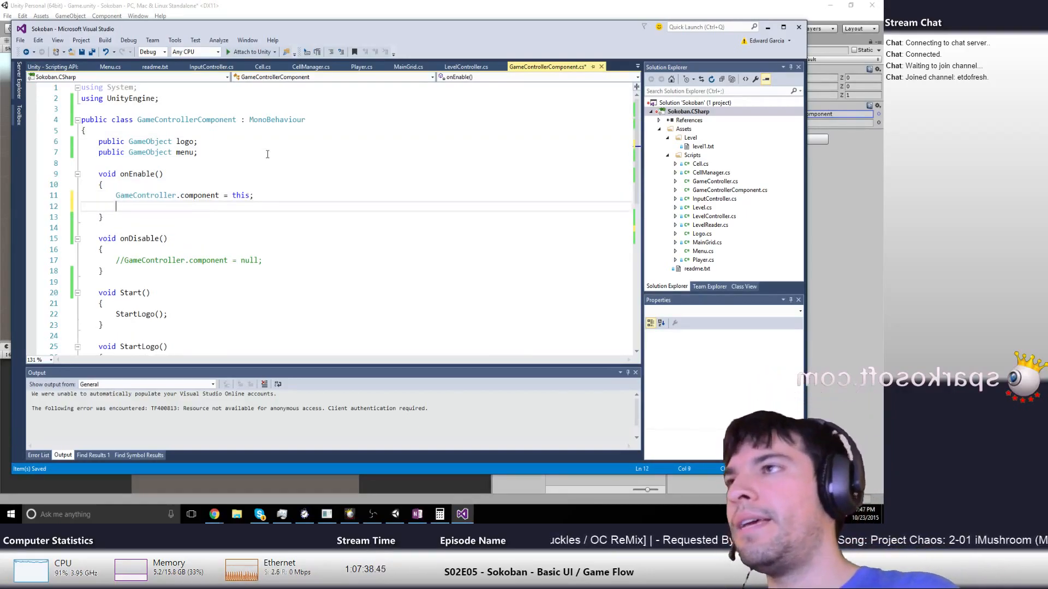
key(Return)
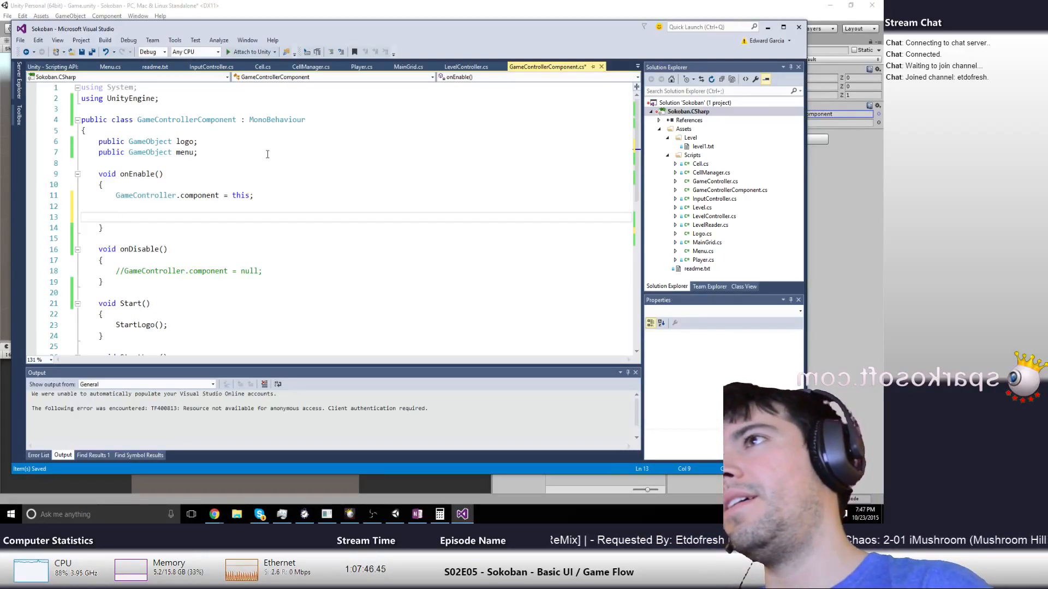
text(Logo)
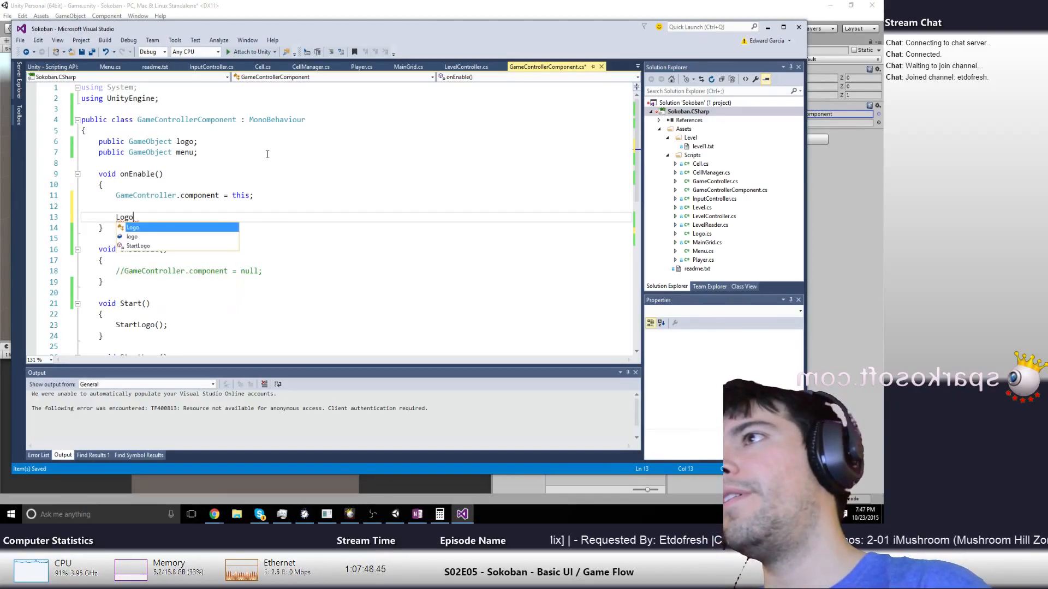
text(.OnLogoFinish +=)
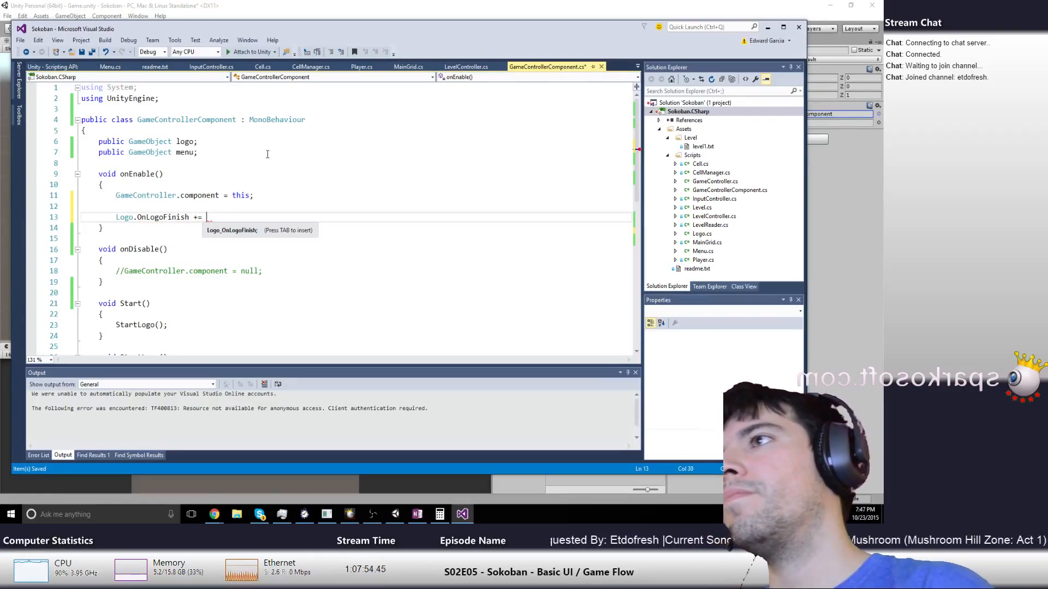
text( Start)
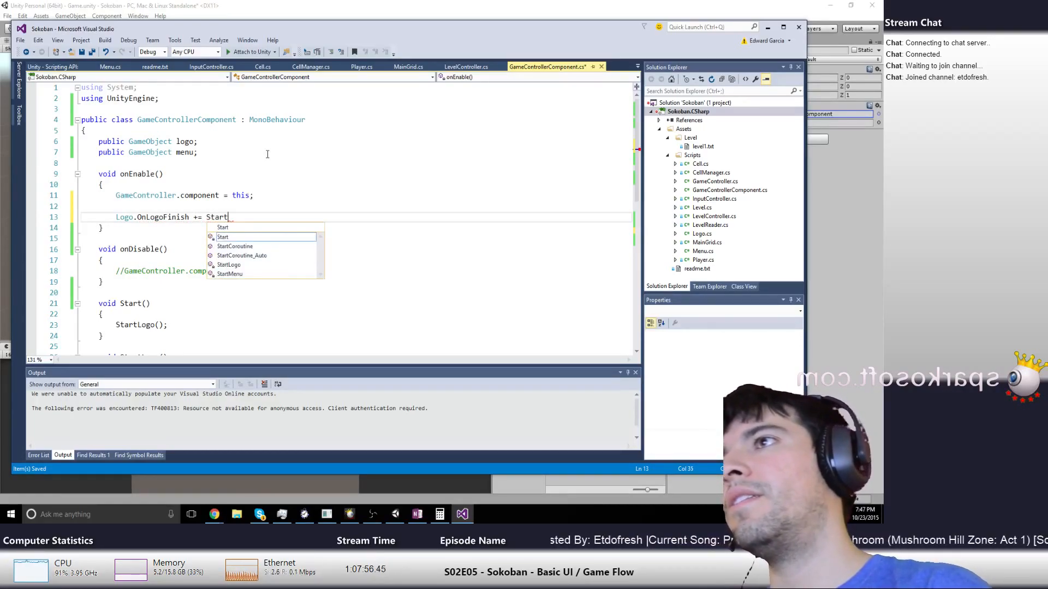
key(Down)
key(Down)
key(Down)
key(Down)
key(Tab)
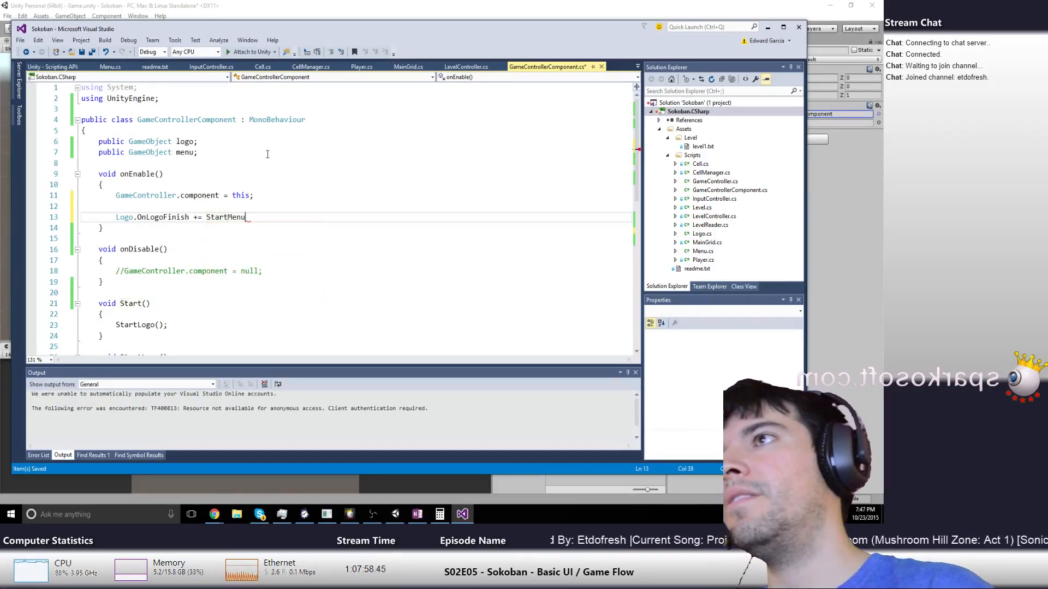
text(')
key(BackSpace)
text(;)
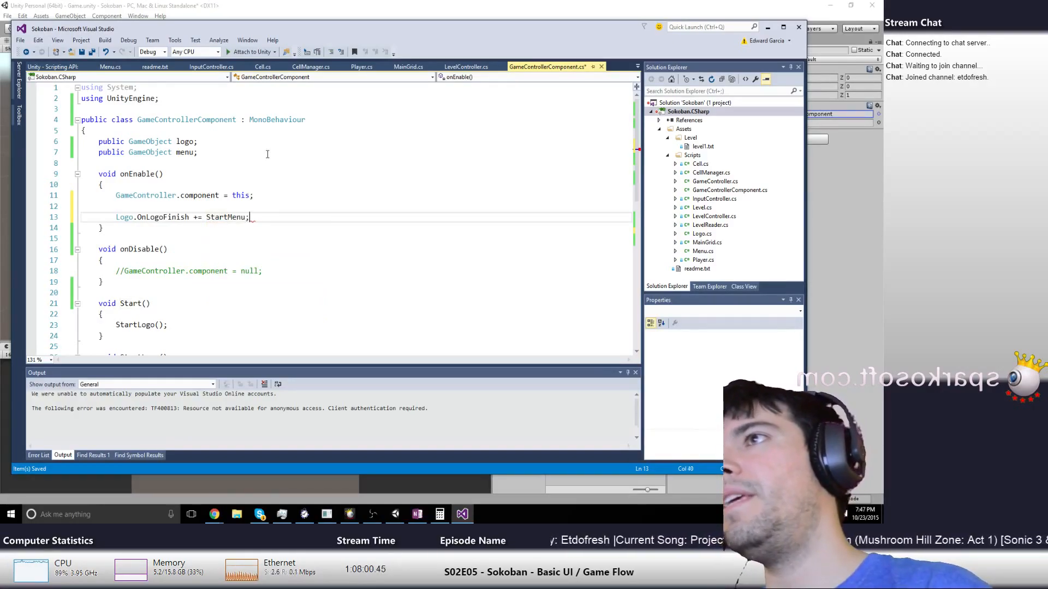
Insert a void onDisable() method with an empty body directly below onEnable
key(Down)
key(Return)
key(Return)
text(voi)
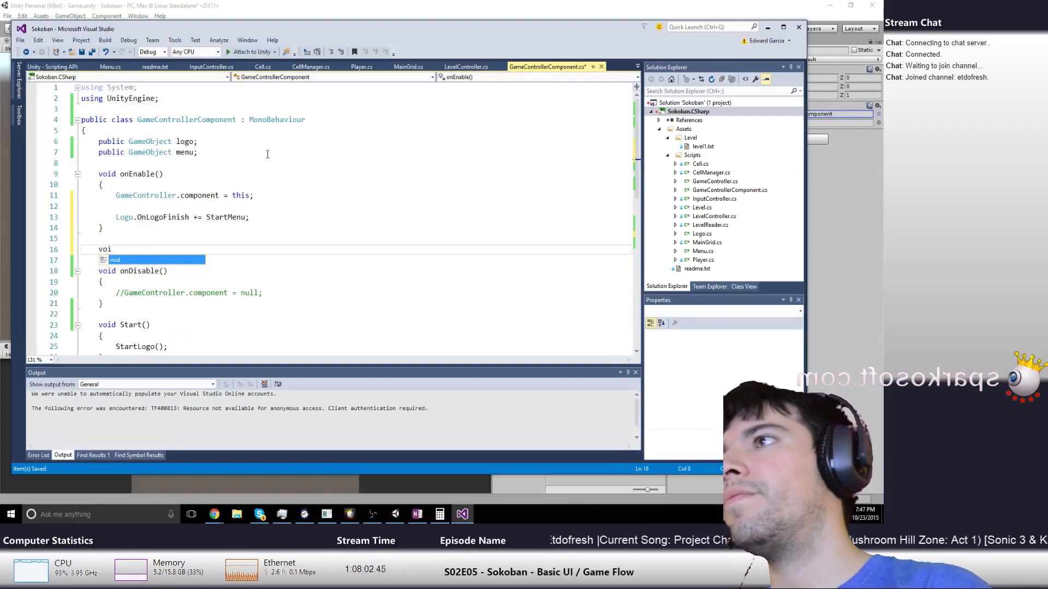
text(d onDis)
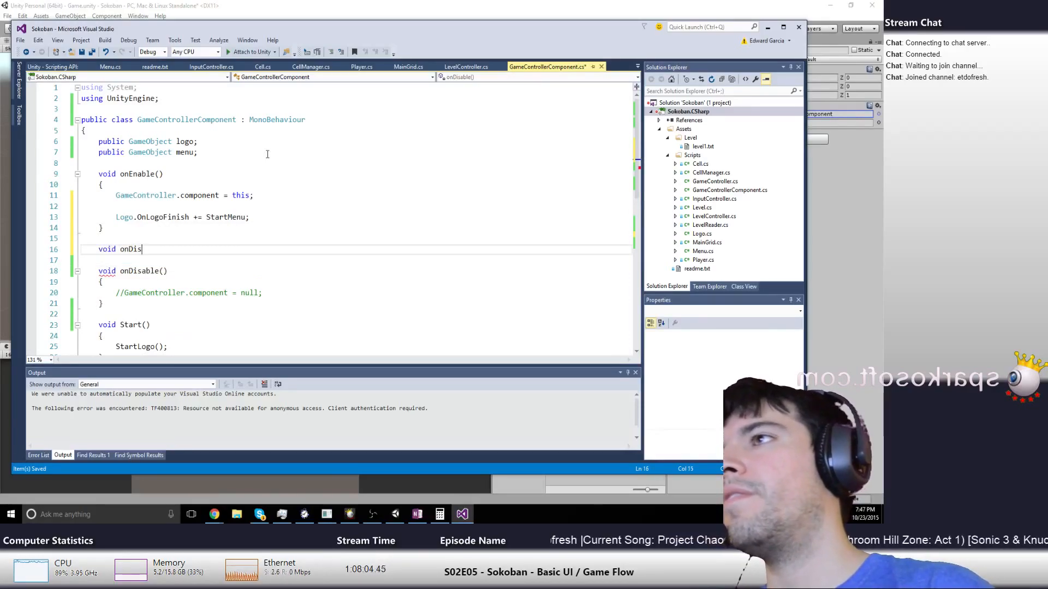
text(able())
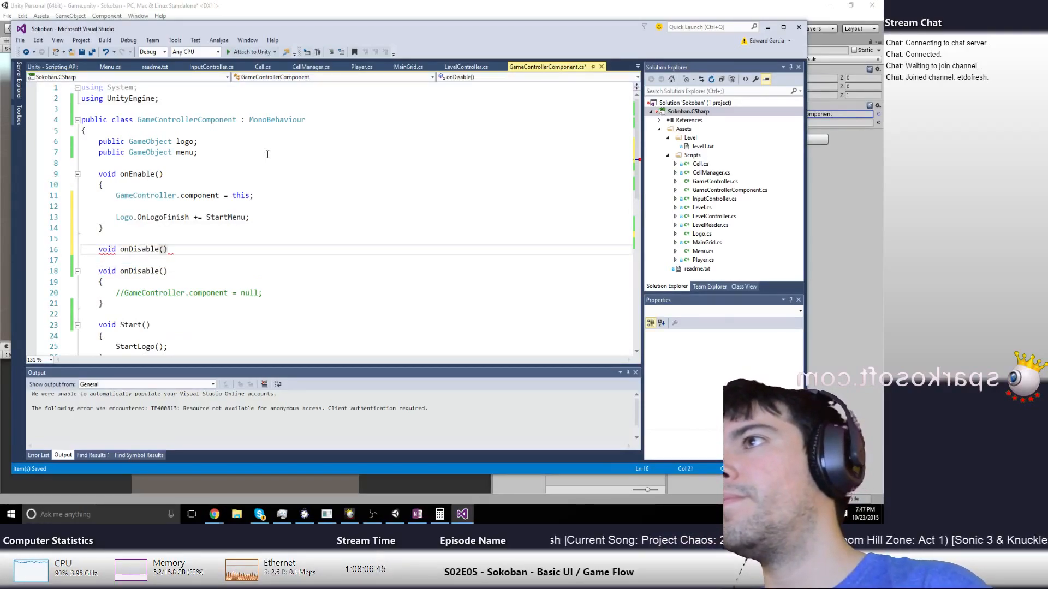
key(Return)
text({)
key(Return)
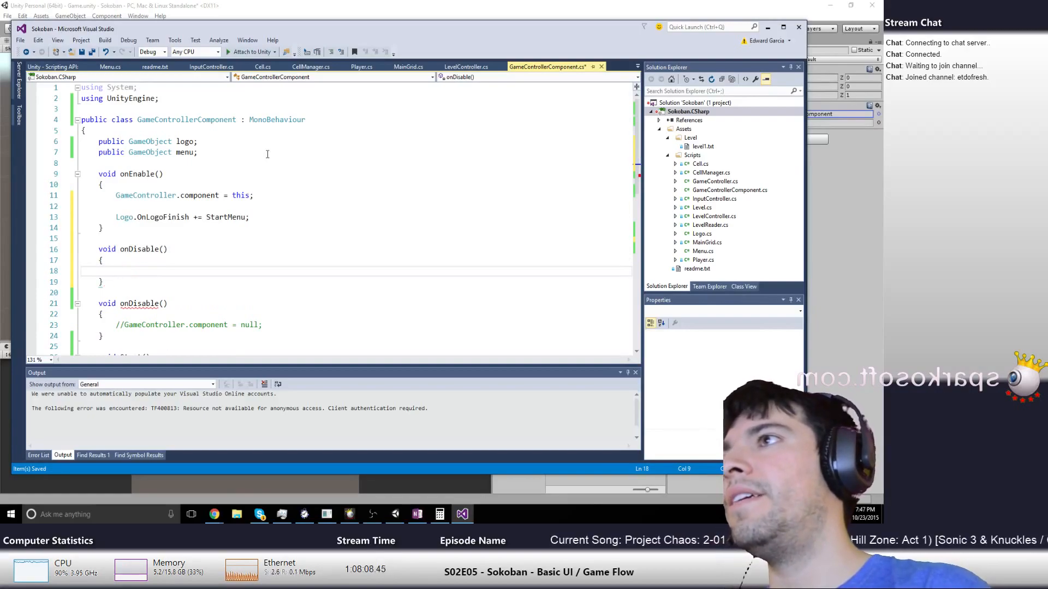
Copy the Logo.OnLogoFinish += StartMenu; statement from onEnable into the body of the new onDisable method
key(Up)
key(Up)
key(Up)
key(Up)
key(Up)
key(shift+End)
key(ctrl+c)
key(Down)
key(Down)
key(Down)
key(Down)
key(Down)
key(ctrl+v)
Change the copied statement's operator to -= so it unsubscribes StartMenu, and save the script
key(Left)
key(Left)
key(Left)
key(Left)
key(Left)
key(Left)
key(Left)
key(Left)
key(Left)
key(Left)
key(Left)
key(Left)
key(BackSpace)
text(-)
key(Up)
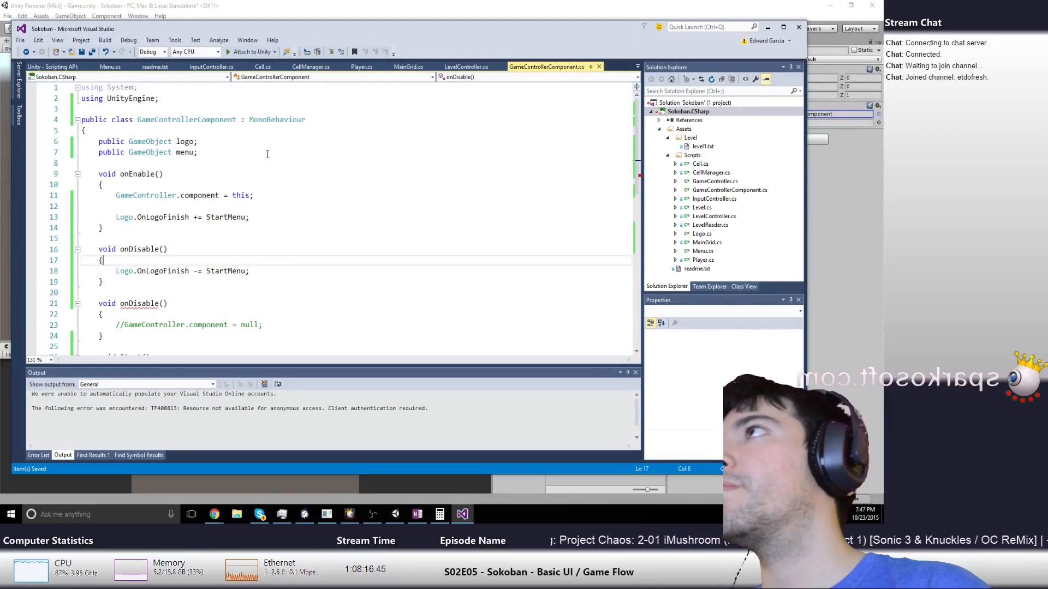
Add an empty line below the Instantiate(menu) statement in StartMenu
key(Up)
key(Up)
key(Up)
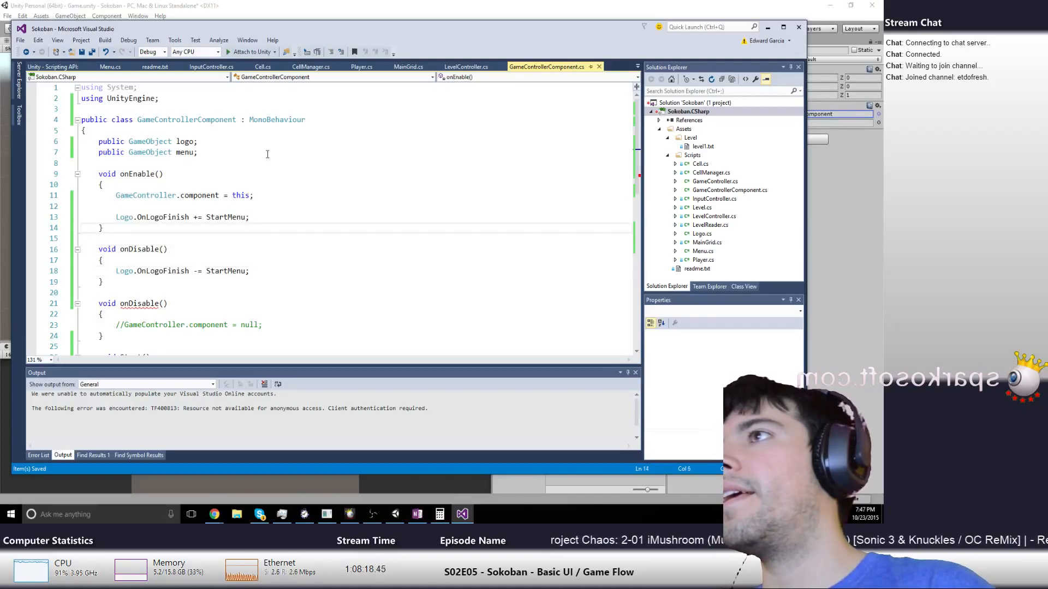
key(ctrl+End)
key(Up)
key(Up)
key(Up)
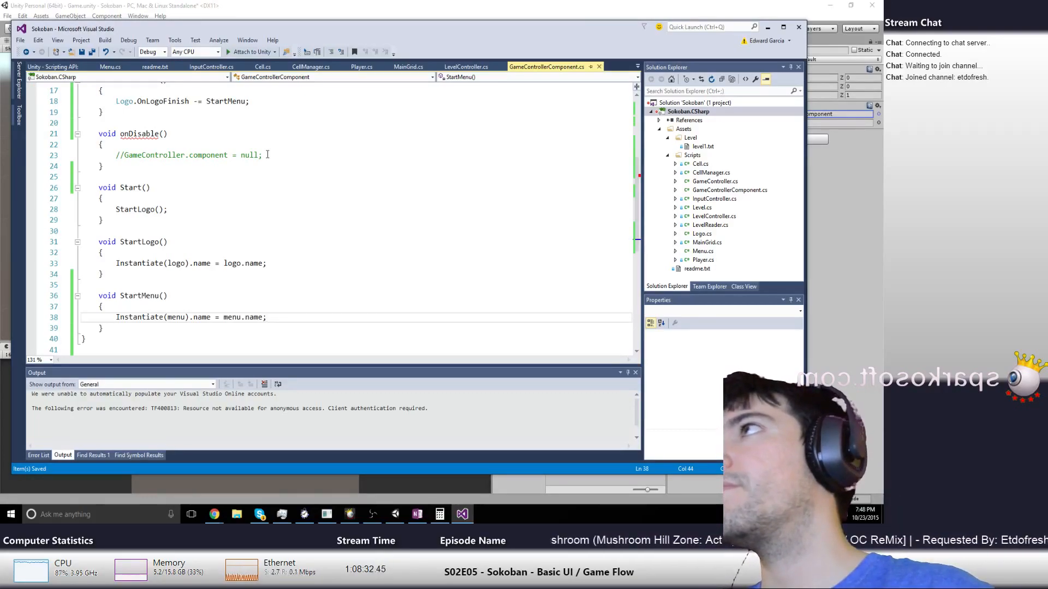
key(Return)
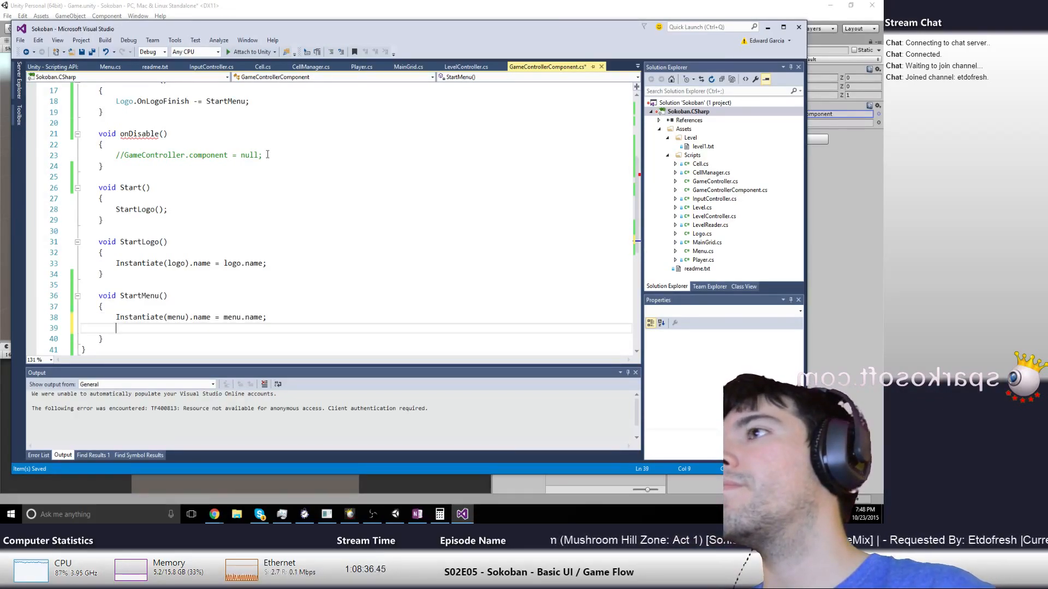
Add Menu.OnClickStart += StartGame; below the Logo.OnLogoFinish subscription in onEnable and save the script
key(ctrl+Home)
key(Down)
key(Down)
key(Down)
key(Down)
key(Down)
key(Down)
key(Down)
key(Down)
key(Down)
key(Down)
key(Down)
key(Down)
key(End)
key(Return)
text(Menu)
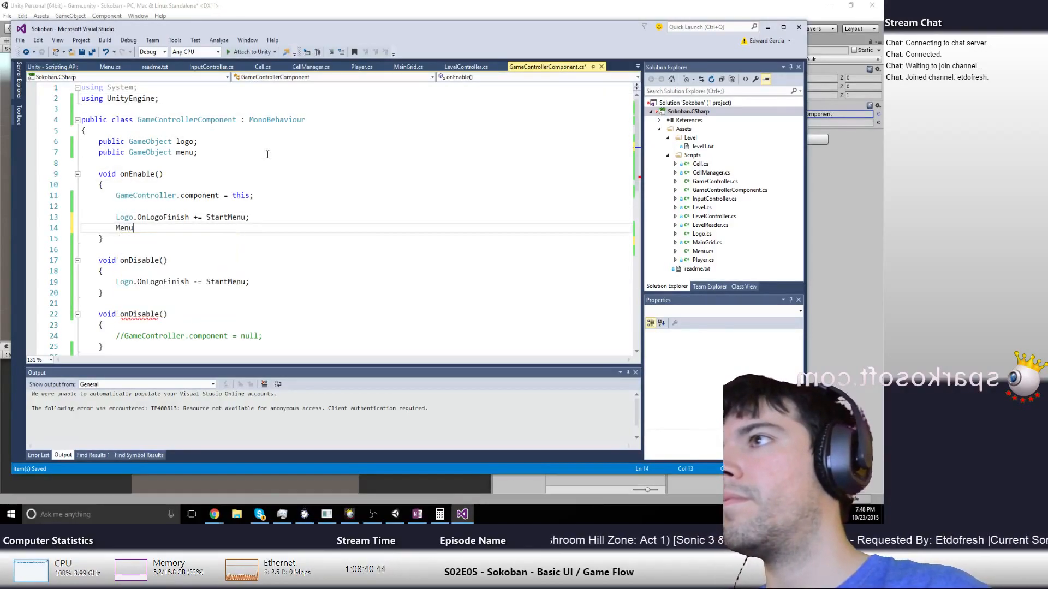
text(.OnClickStart)
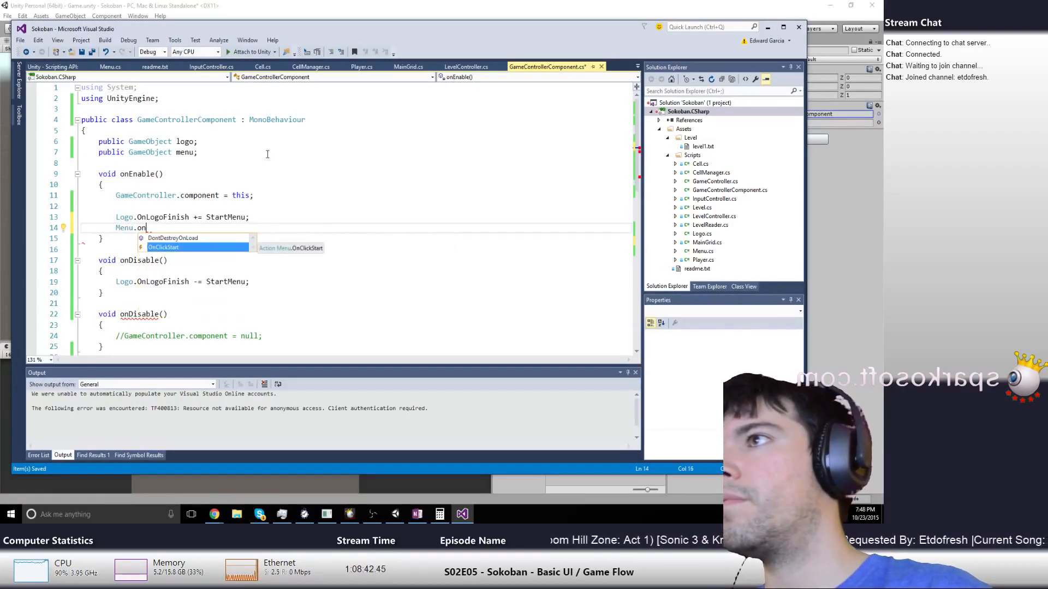
key(Return)
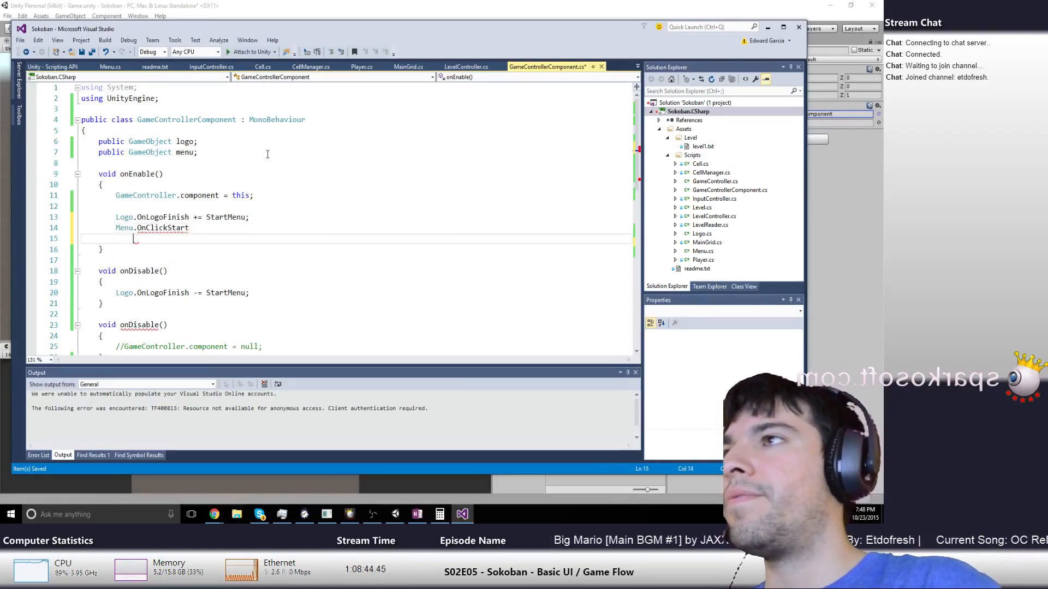
key(BackSpace)
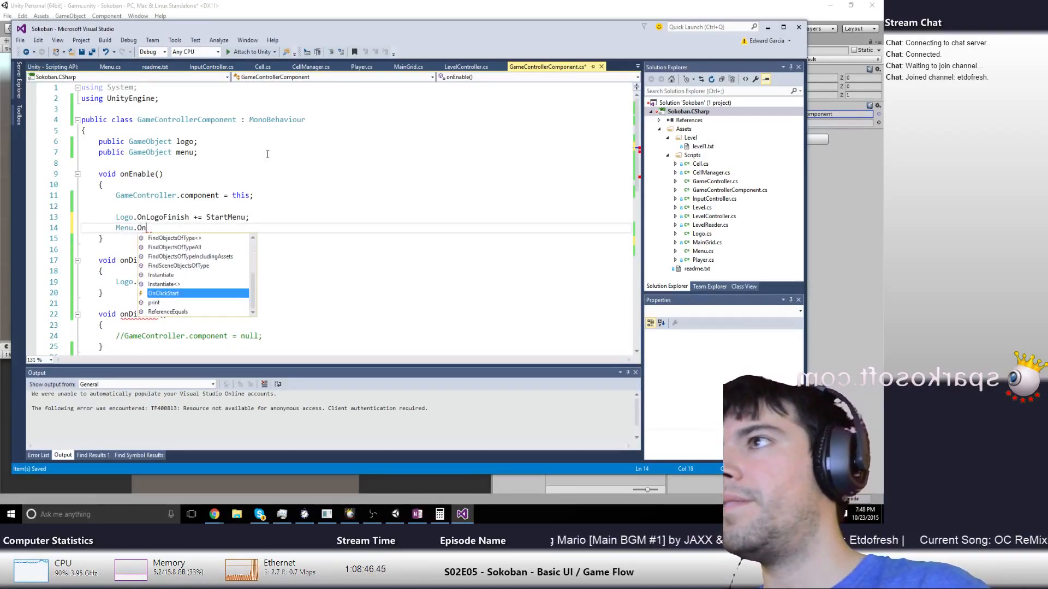
text(+= )
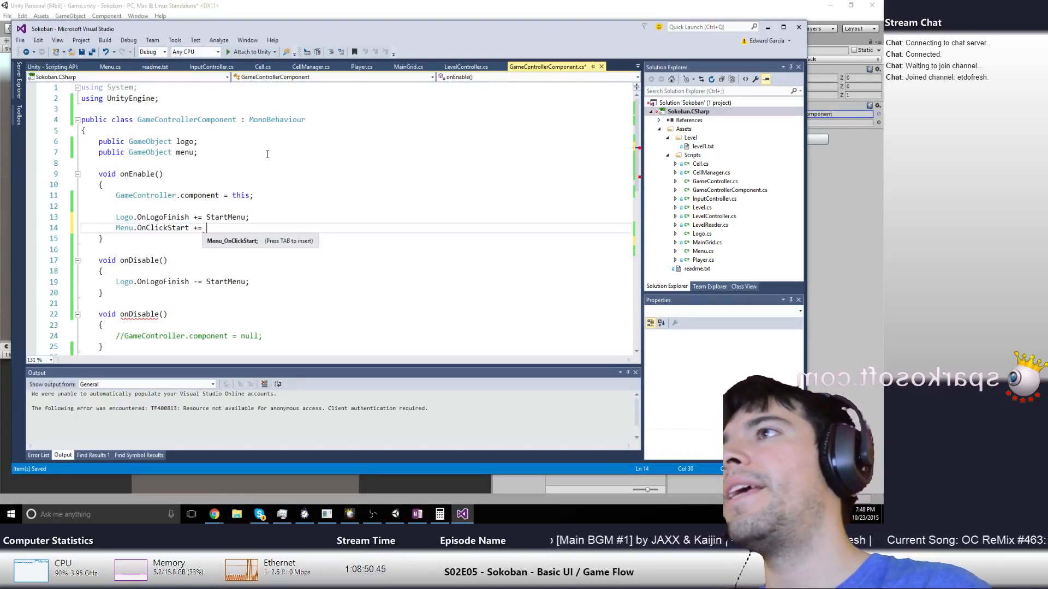
text(StartGa)
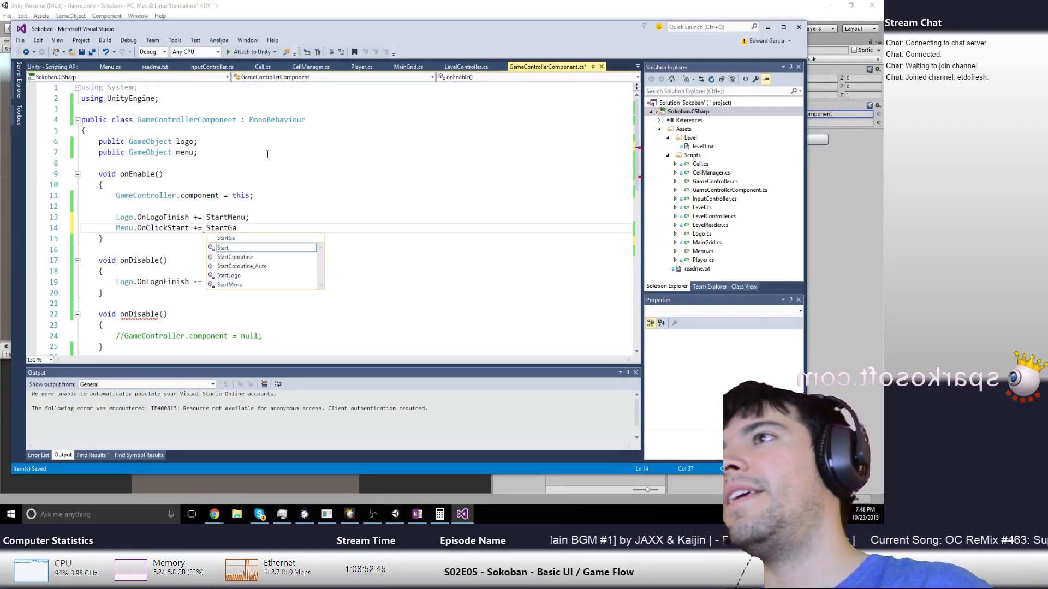
text(mel;)
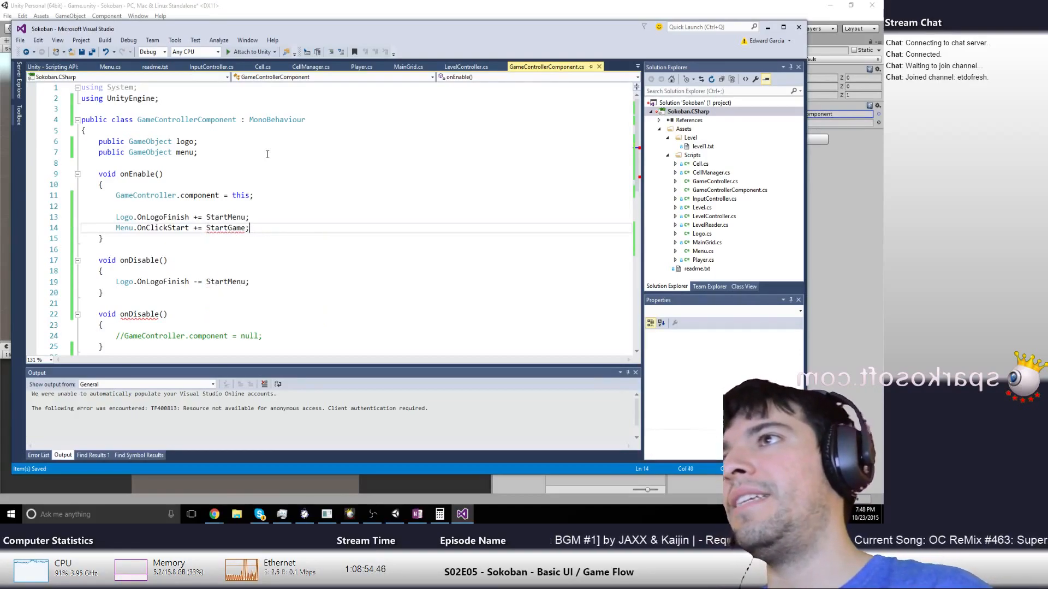
Create a void StartGame() method with an empty body below StartMenu and save the script
key(ctrl+End)
key(Up)
key(Up)
key(End)
key(Return)
key(Return)
text(v)
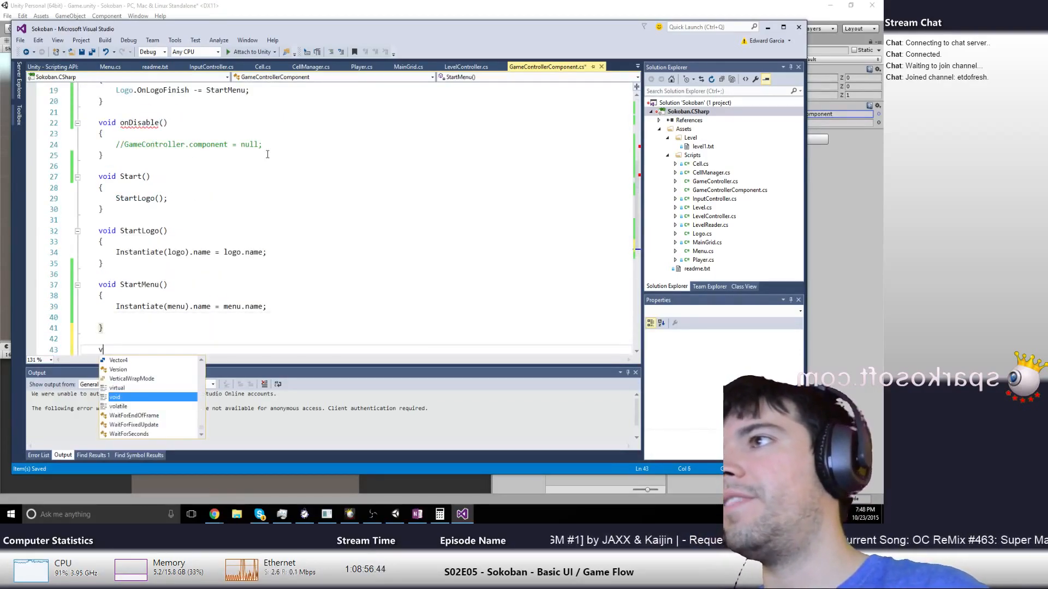
text(oid StartGame())
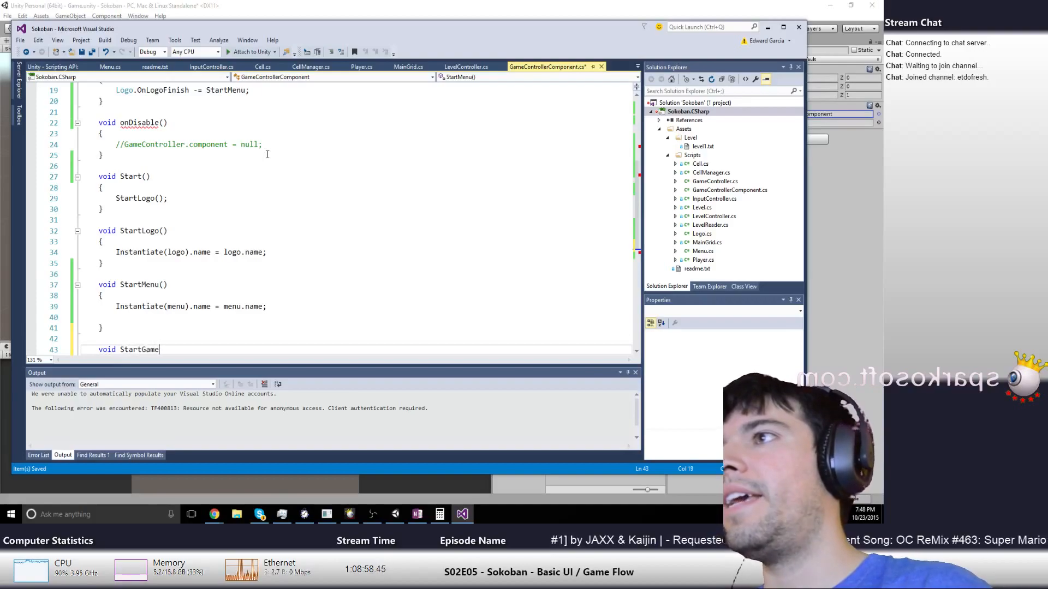
key(Return)
text({)
key(Return)
scroll(268, 155, down, 1)
Add Logo.OnLogoFinish -= StartMenu; to StartMenu and place it above the Instantiate statement
key(Up)
key(Up)
key(Up)
key(Up)
key(Up)
key(Up)
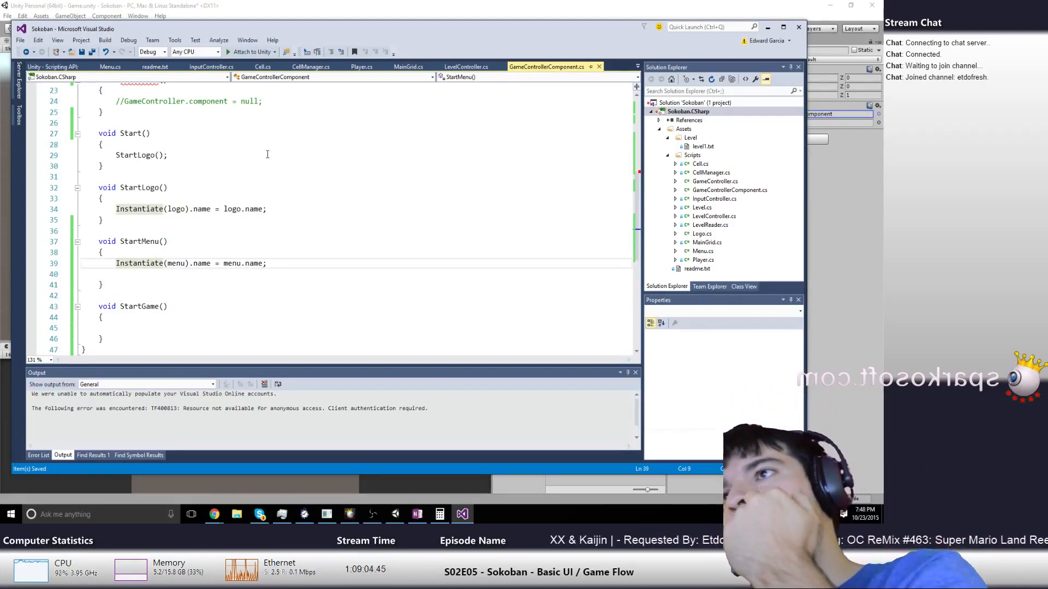
key(Down)
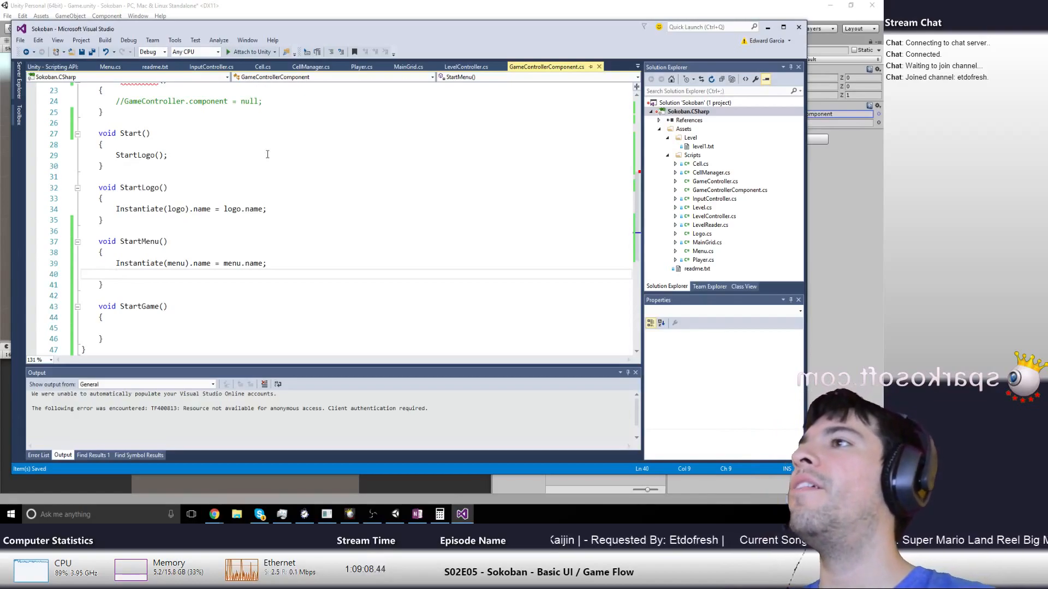
text(Logo.OnLogoFinish -=)
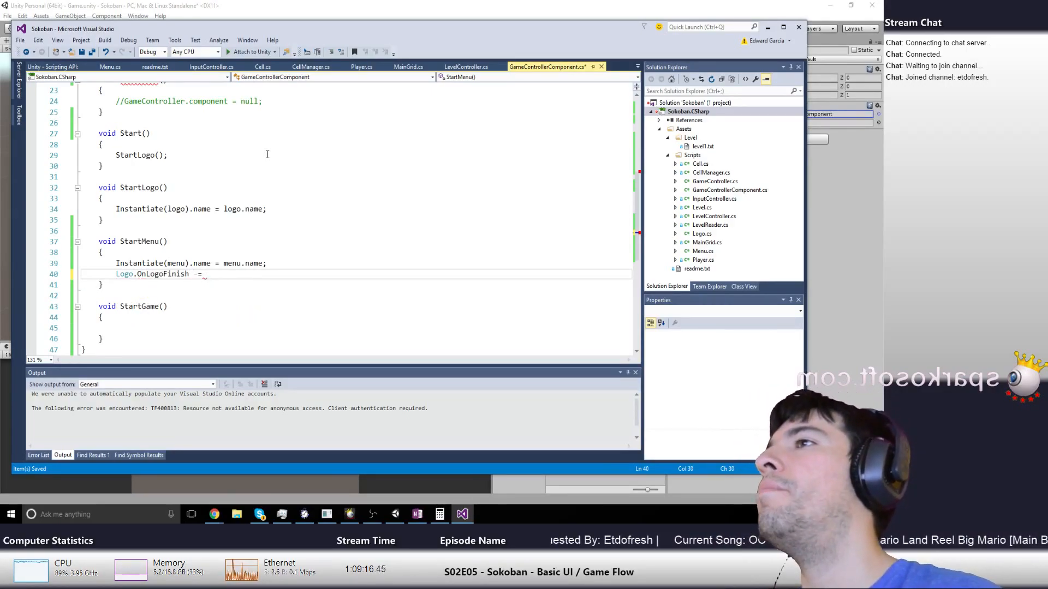
text(Start)
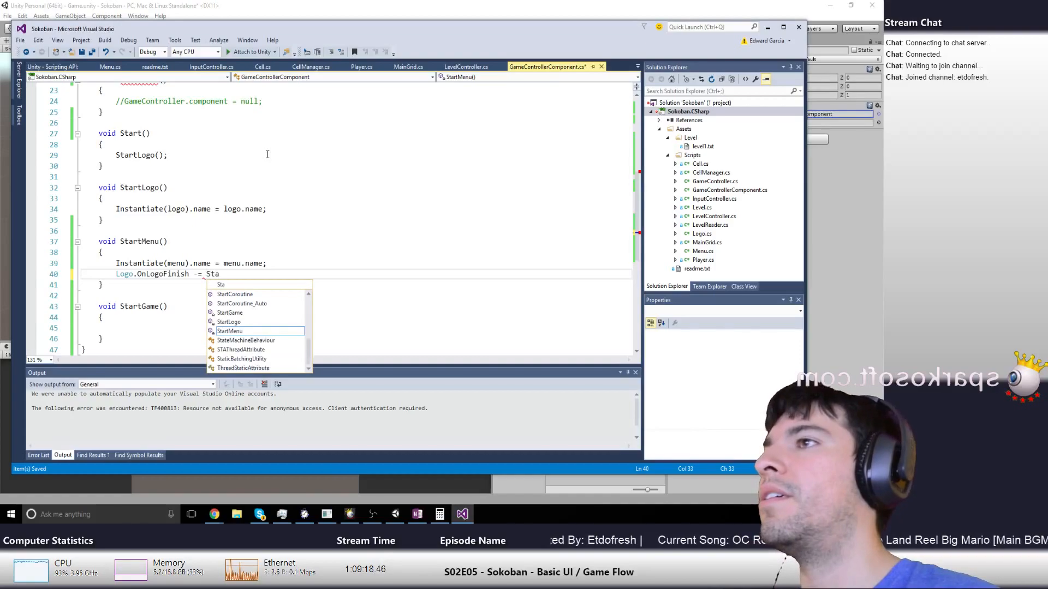
key(Down)
key(Down)
key(Down)
key(Down)
key(Down)
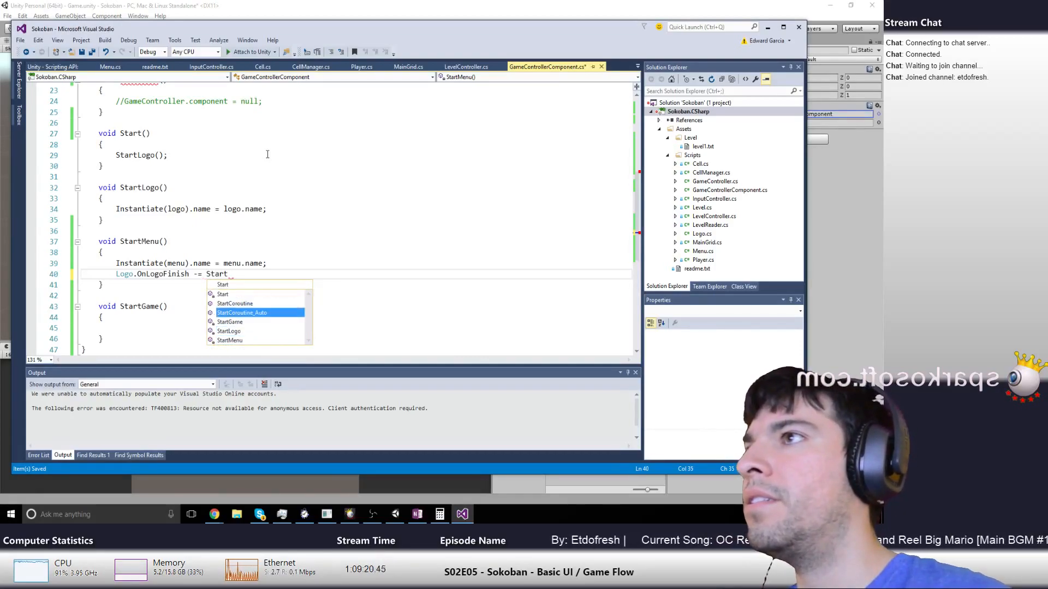
text(;)
key(alt+Up)
Enter Menu.OnClickStart -= StartGame; in the body of StartGame and save the script
key(Down)
key(Down)
key(Down)
key(Down)
key(Down)
key(Down)
text(Men)
text(u.,)
text(OnClickStart -=)
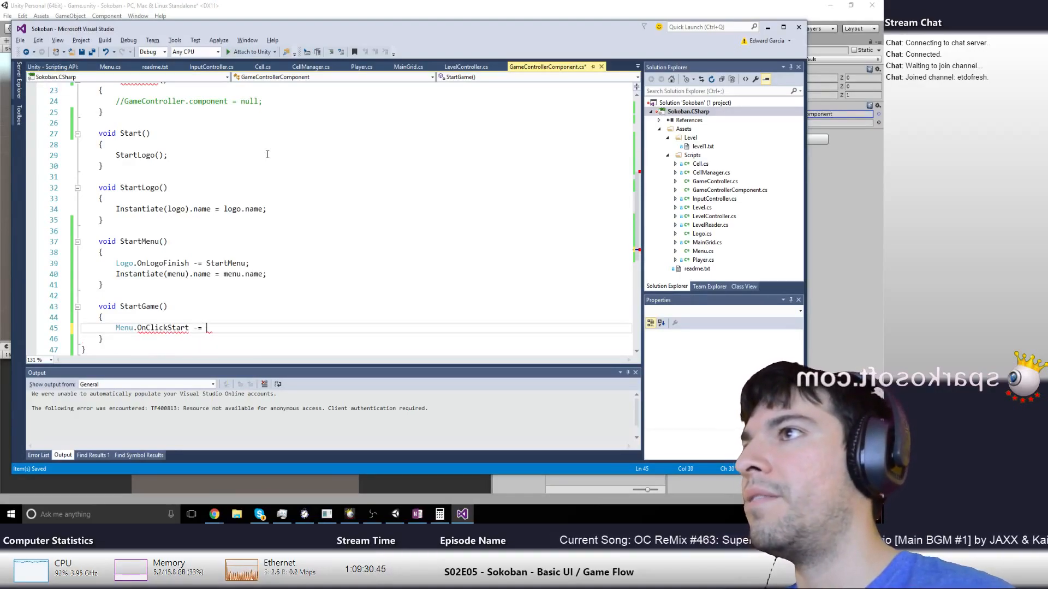
text( Star)
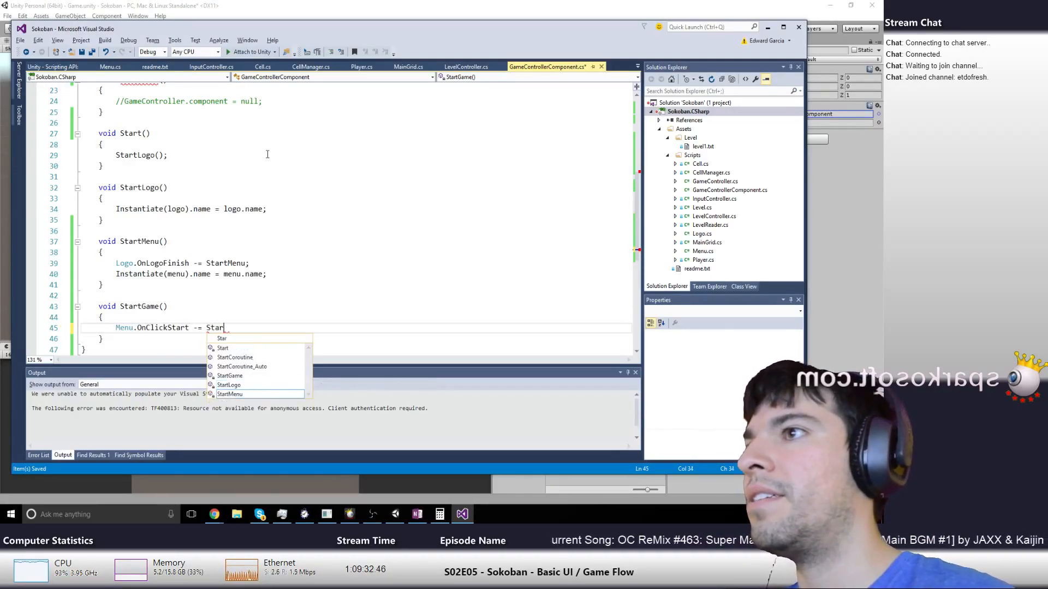
text(tGame)
key(Down)
key(Return)
text(;)
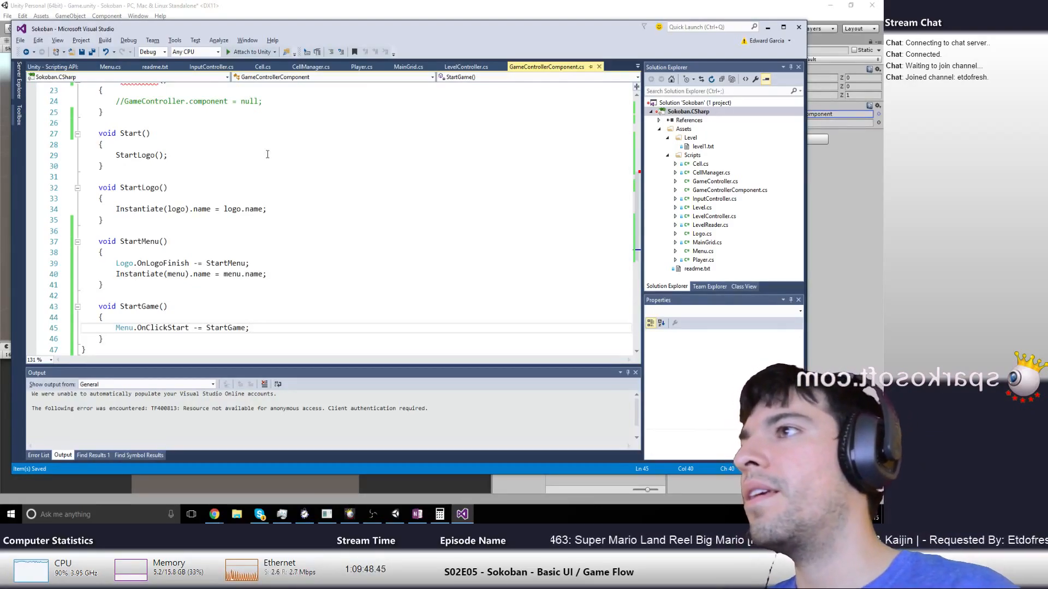
Add Debug.Log("Start the game here!"); below the OnClickStart unsubscription in StartGame and save the script
key(Return)
text(Debug.)
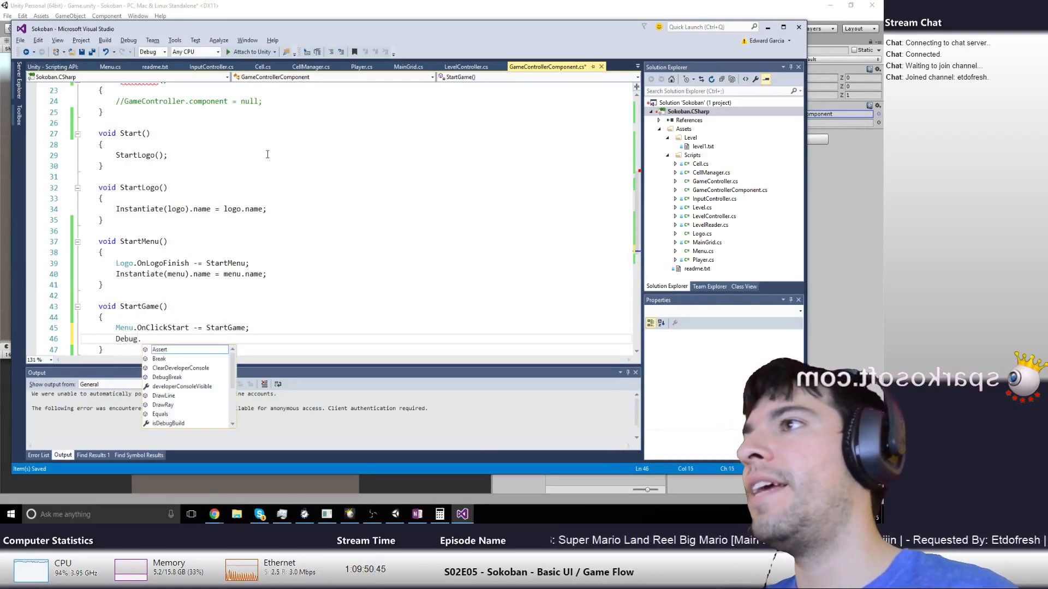
text(Log("Star)
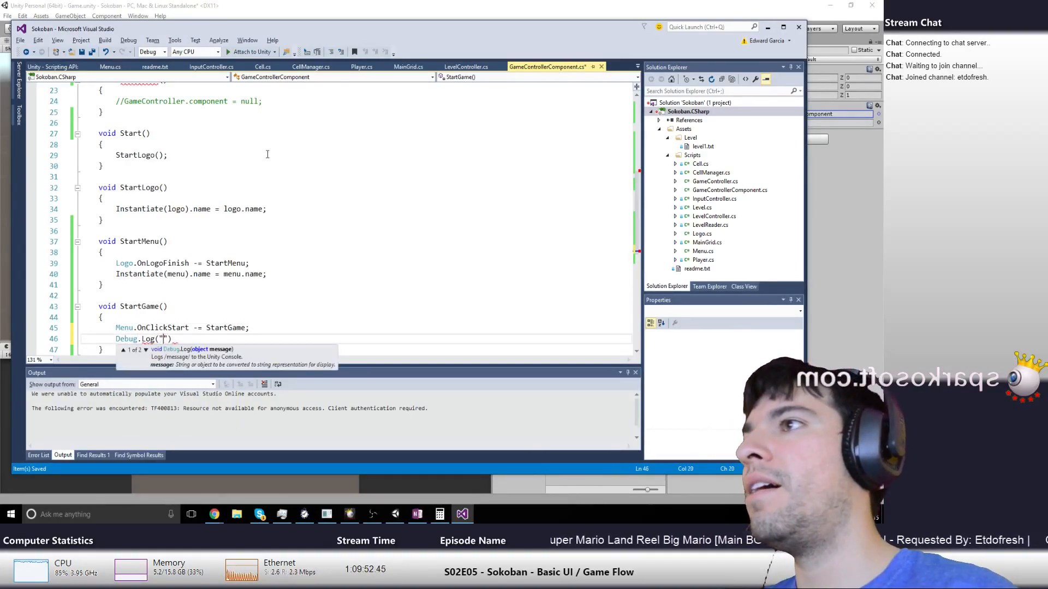
text(t the game here!)
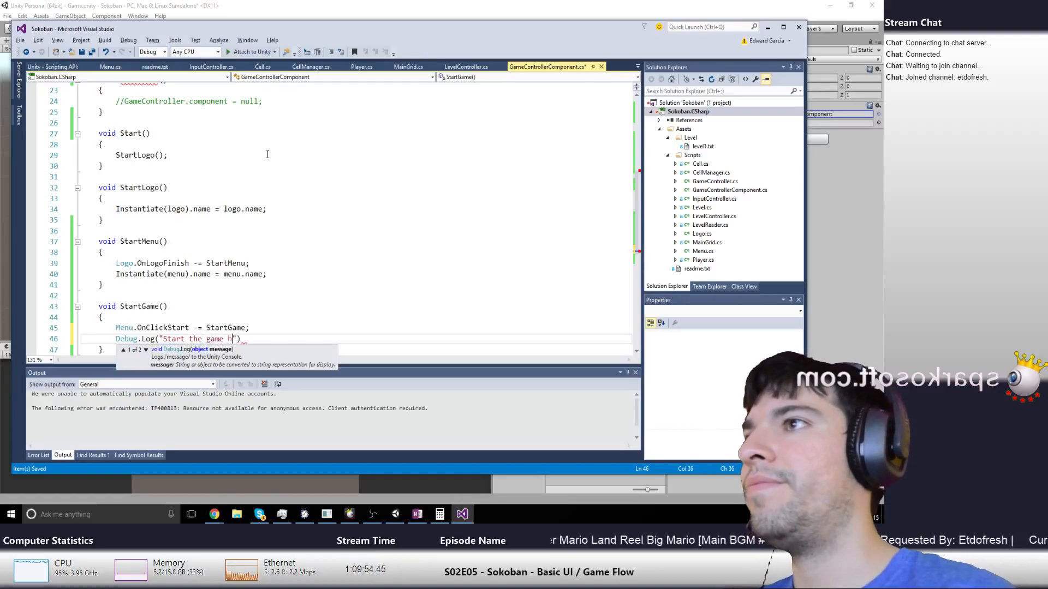
text(");)
key(ctrl+s)
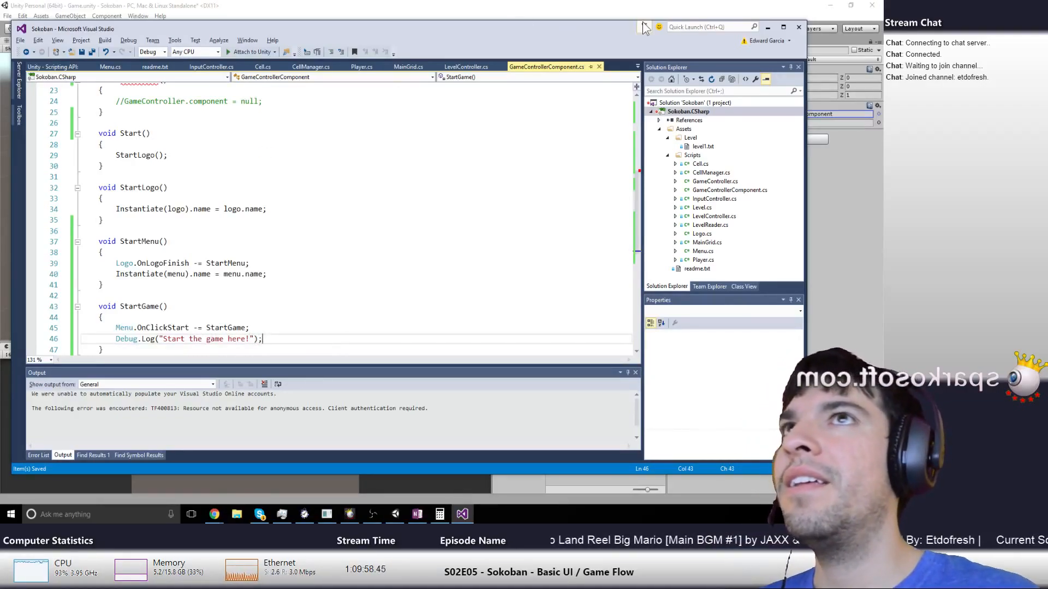
Switch to Unity and open the script line behind the reported onDisable compile error
click(598, 13)
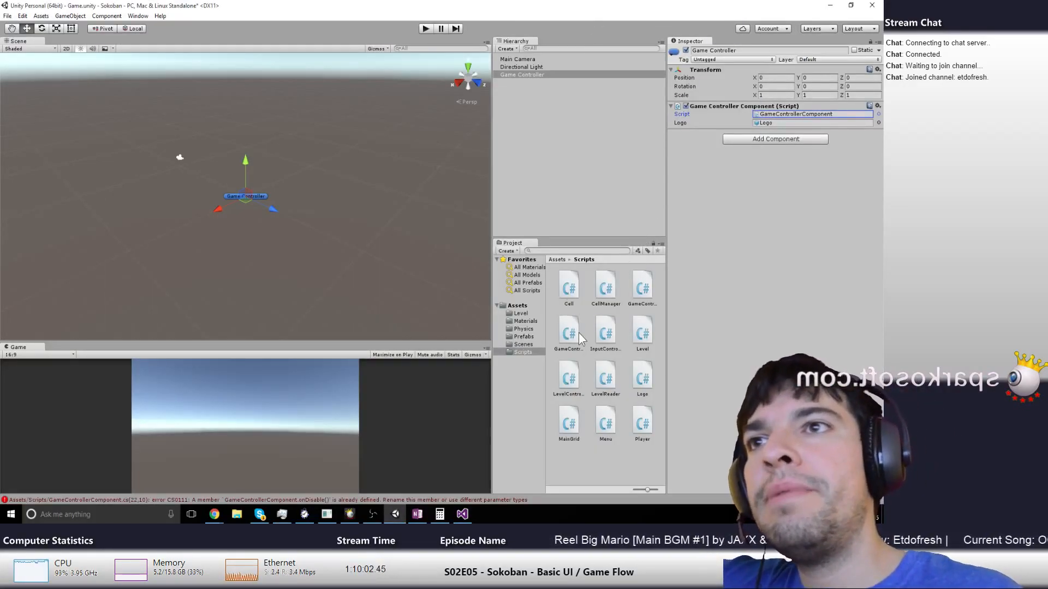
click(524, 337)
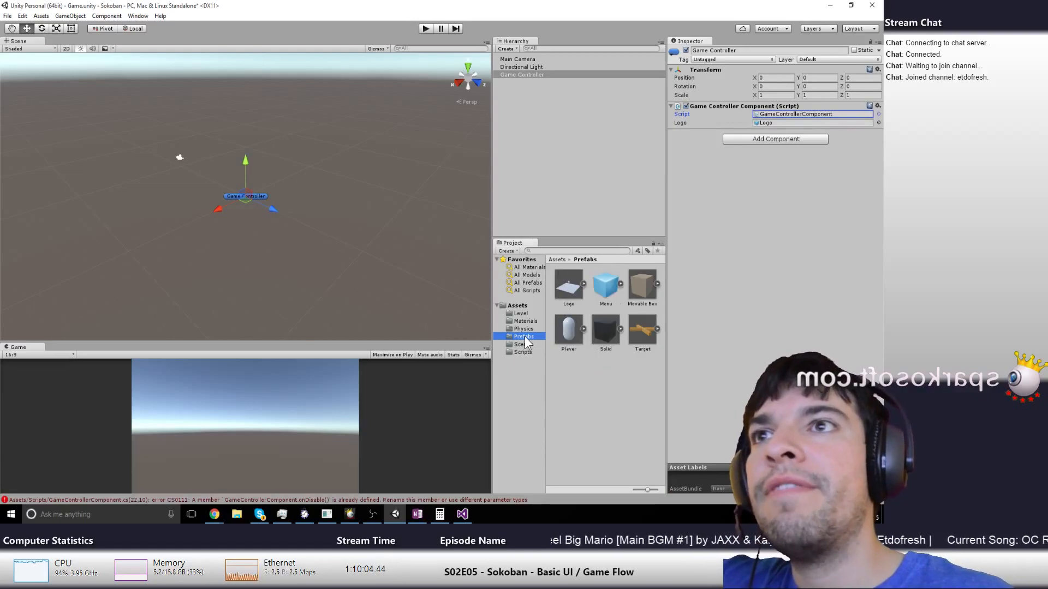
click(723, 239)
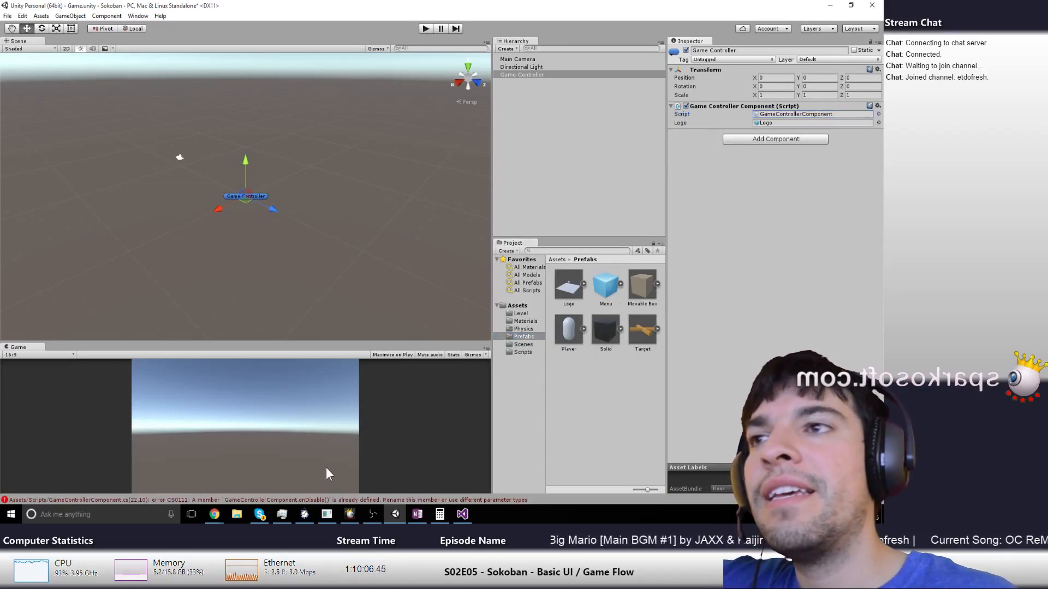
double_click(282, 500)
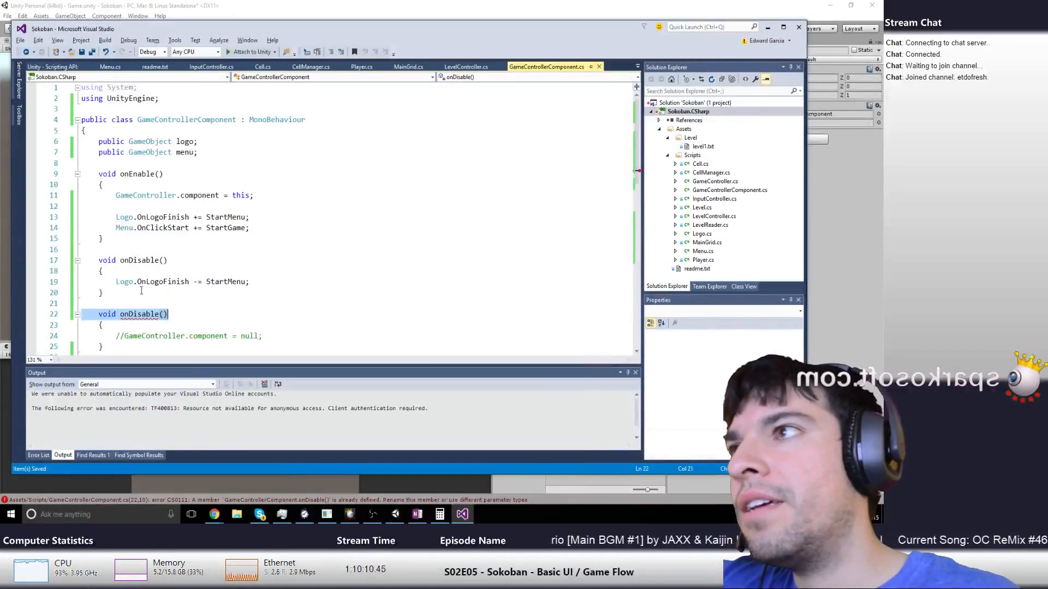
Move the commented //GameController.component = null; line from the second onDisable to above Logo.OnLogoFinish -= StartMenu; in the first onDisable
scroll(147, 307, down, 1)
click(148, 307)
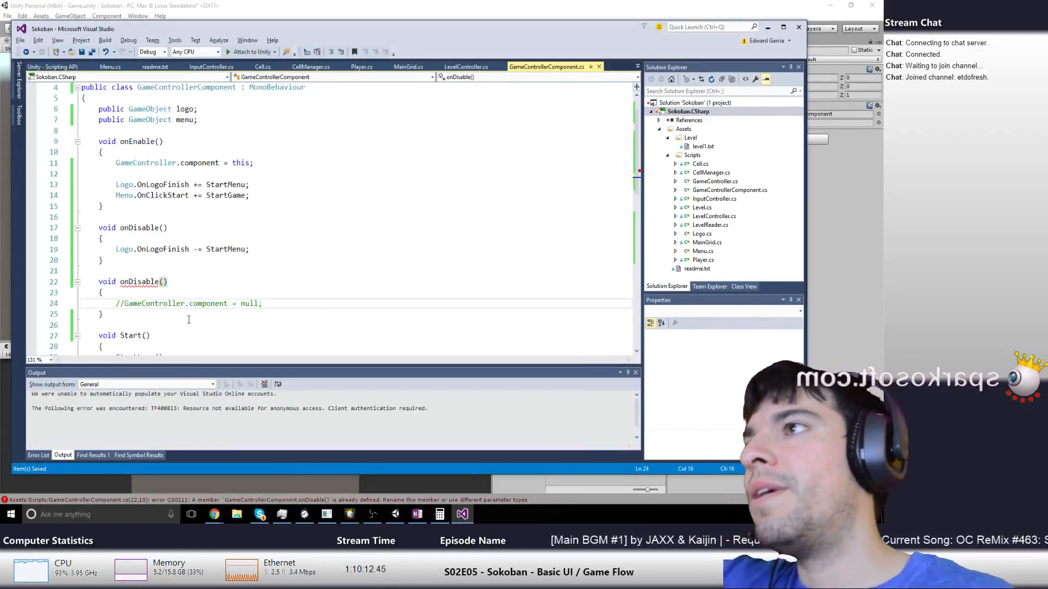
click(188, 319)
key(Up)
key(End)
key(shift+Home)
key(ctrl+x)
key(ctrl+Up)
key(Up)
key(Up)
key(Up)
key(Up)
key(ctrl+v)
key(Return)
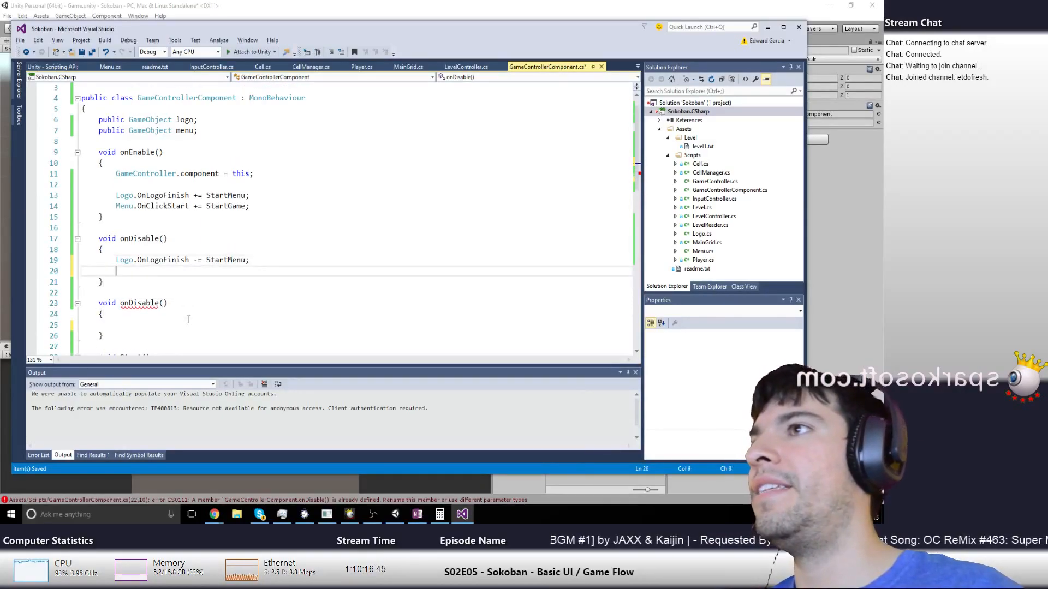
key(Up)
key(alt+Up)
Delete the emptied duplicate onDisable method above Start and save the script
key(Down)
key(Down)
key(Down)
key(shift+Down)
key(shift+Down)
key(shift+Down)
key(shift+Down)
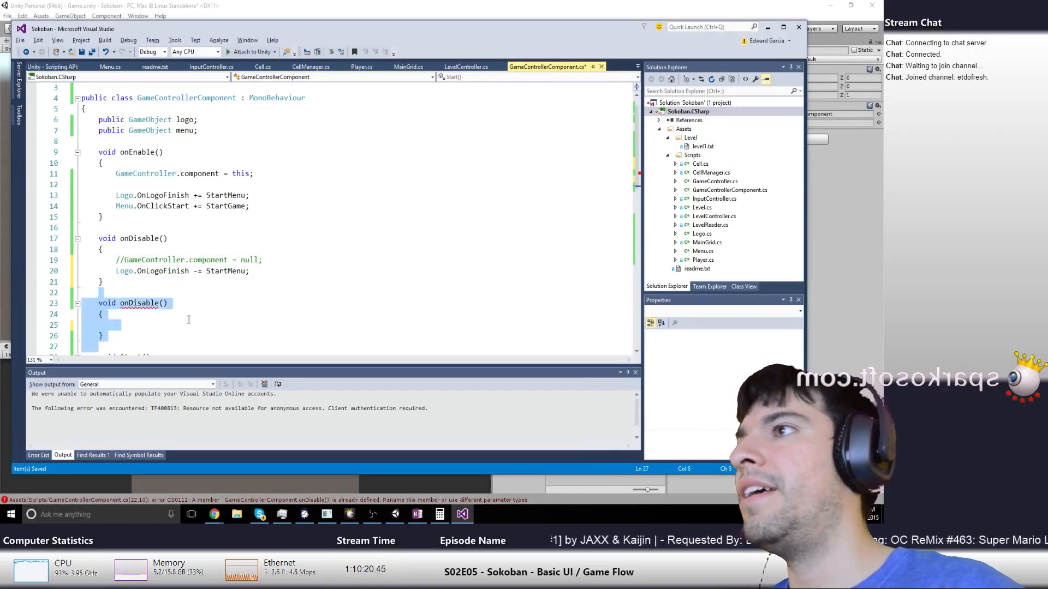
key(Delete)
key(ctrl+s)
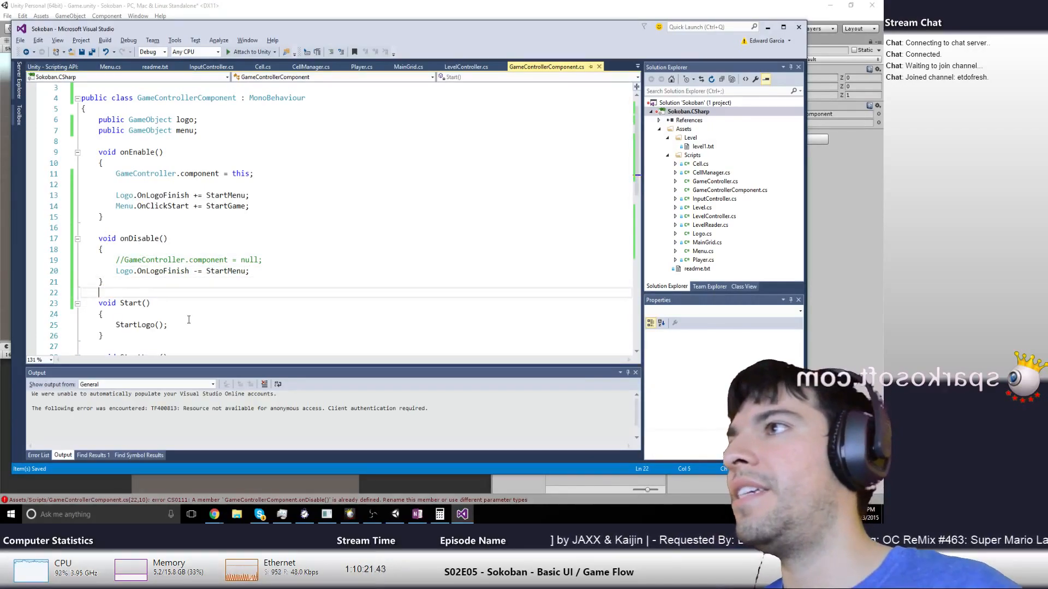
Check the solution's Error List, and close the Console window back in Unity
click(41, 453)
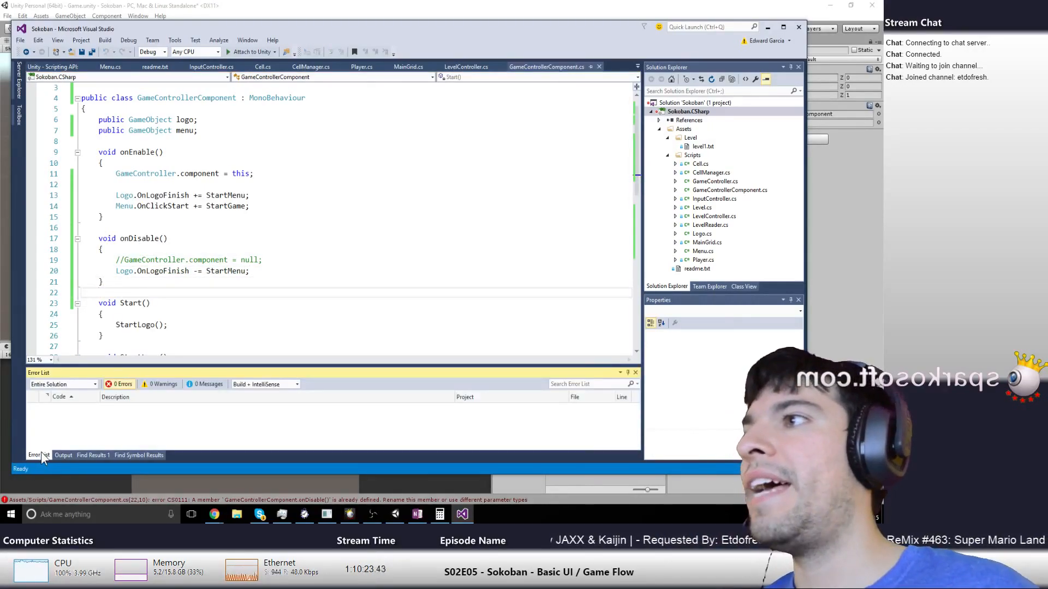
click(798, 27)
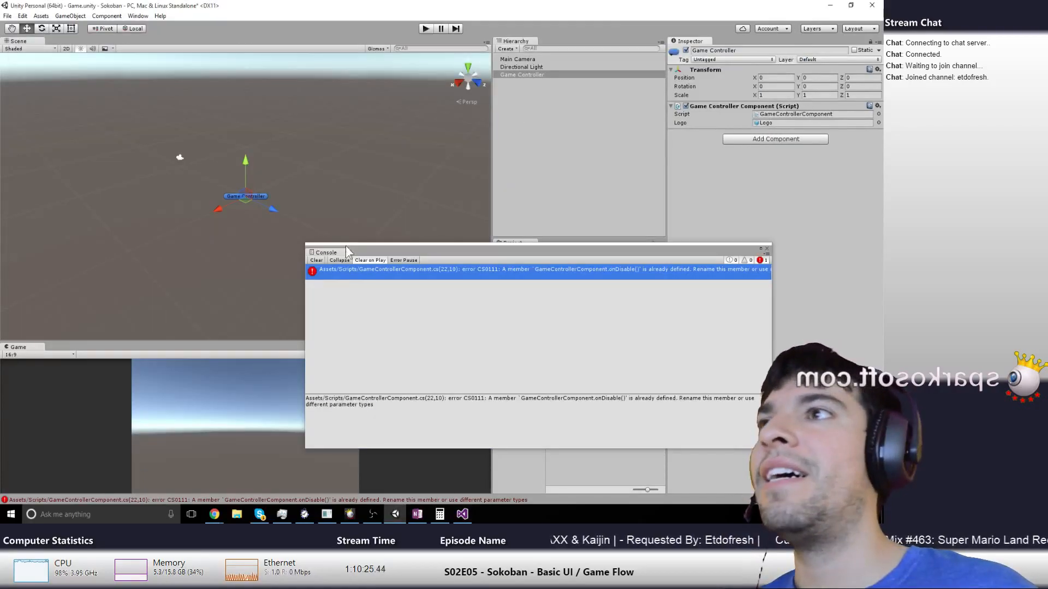
click(766, 249)
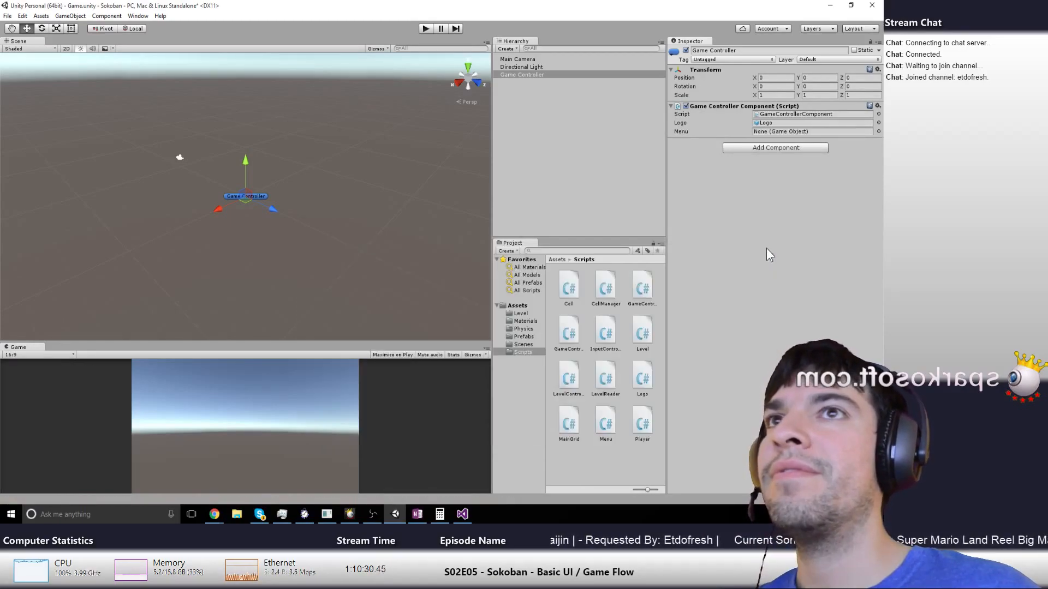
Assign the Menu prefab to the Menu field of the Game Controller Component and test-run the scene
click(528, 336)
drag(598, 287, 789, 132)
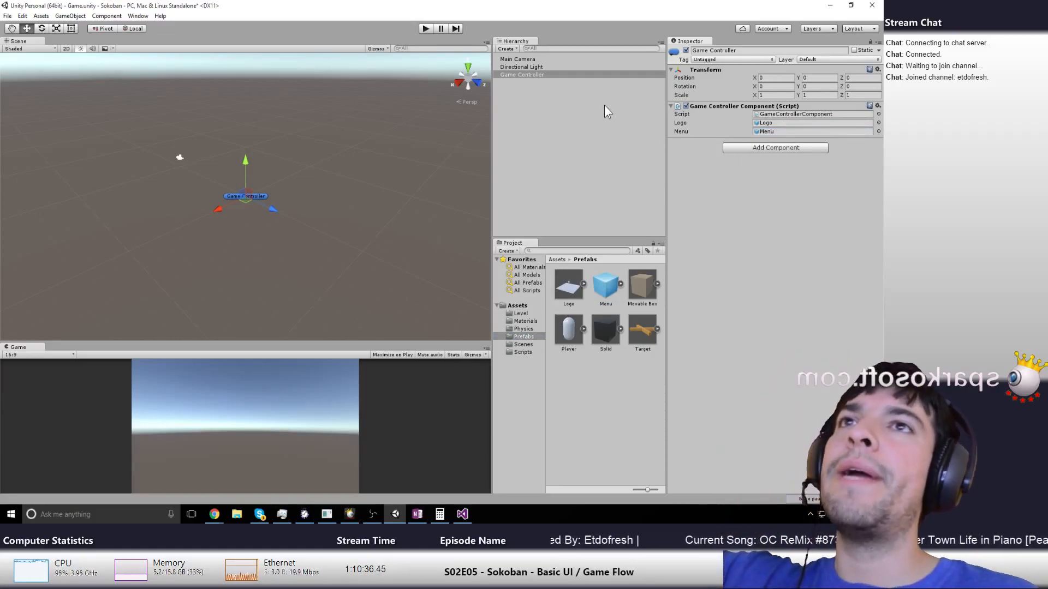
click(425, 28)
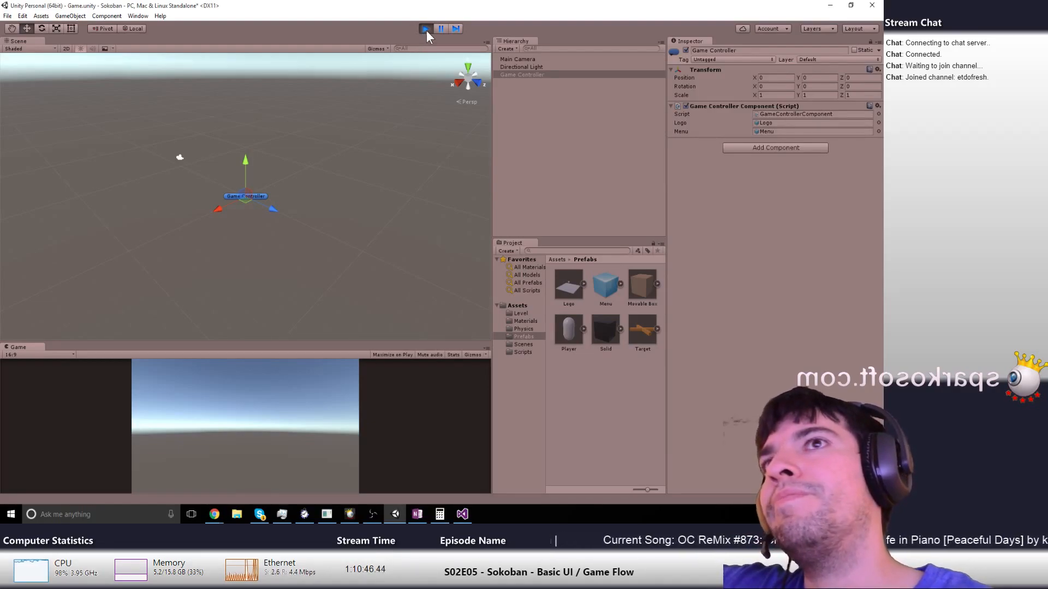
click(426, 28)
Delete the gameObject.SetActive(false); line from ClickStart in Menu.cs in Visual Studio and save the script
key(alt+Tab)
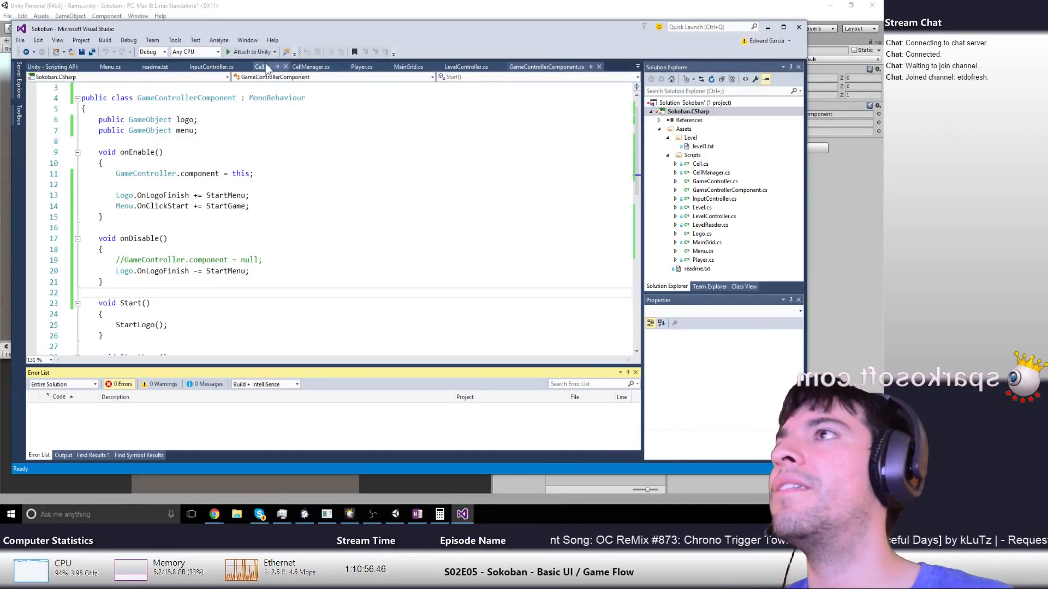
click(110, 67)
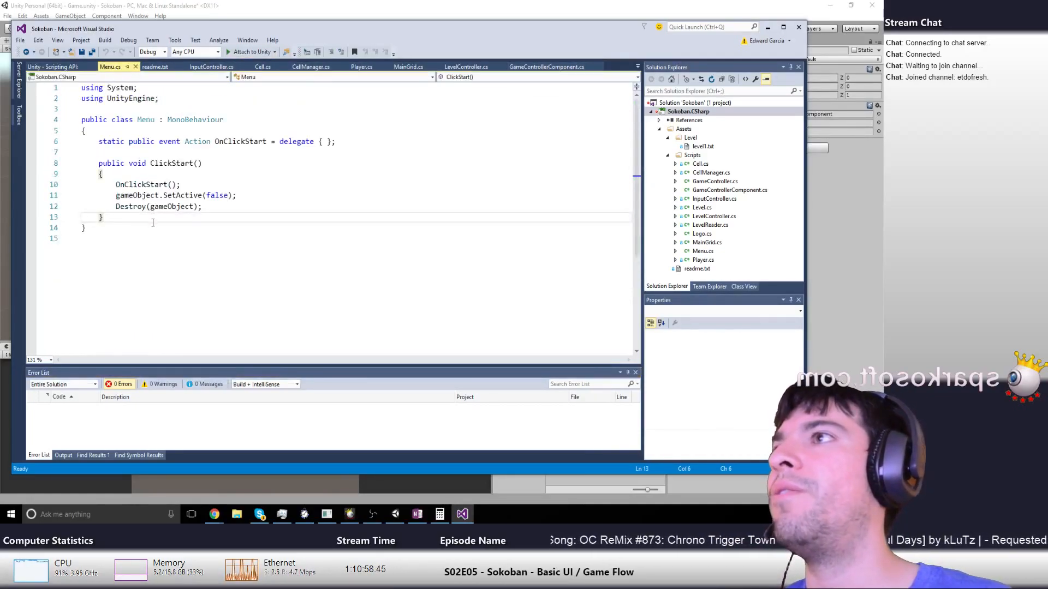
click(262, 196)
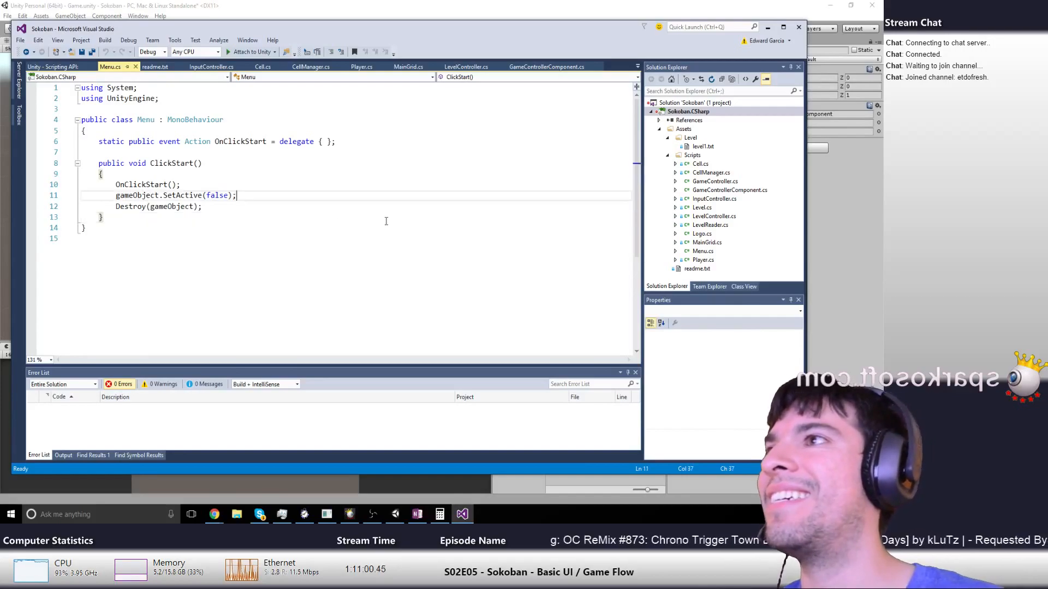
key(shift+Up)
key(BackSpace)
key(ctrl+s)
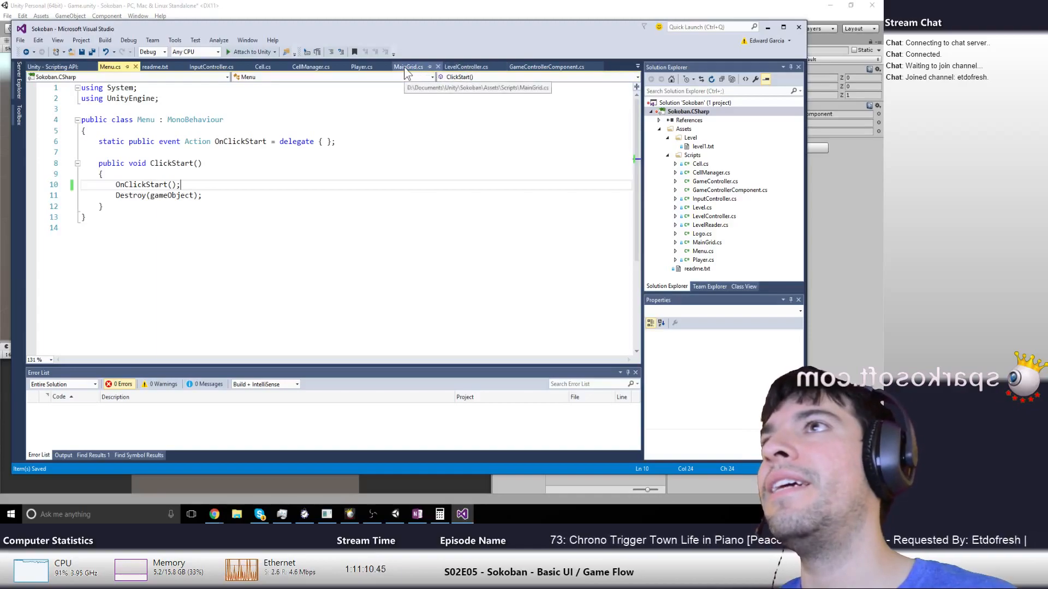
Close all documents open in the code editor
click(453, 70)
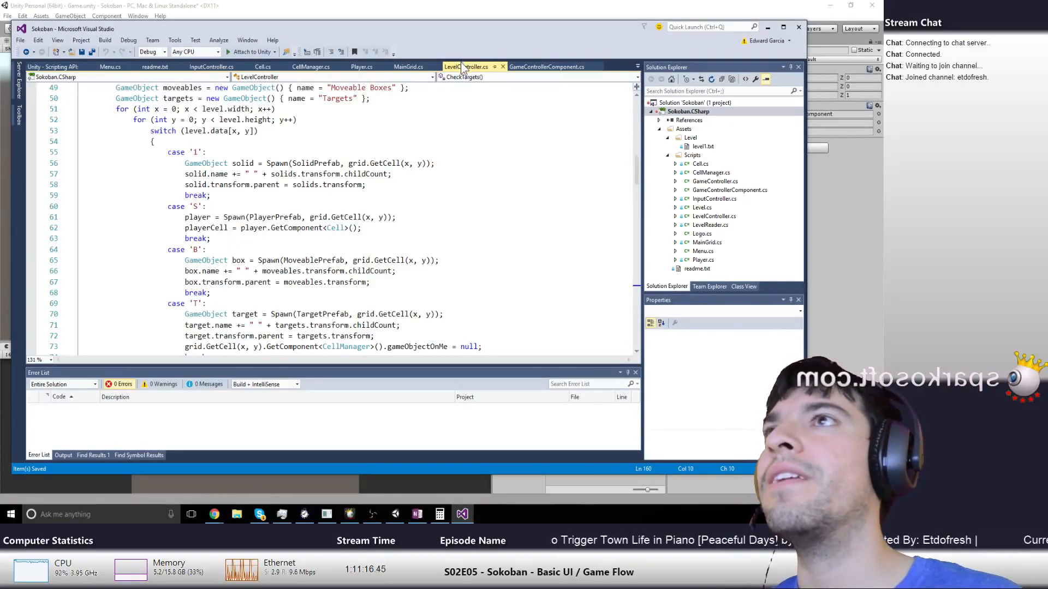
right_click(485, 66)
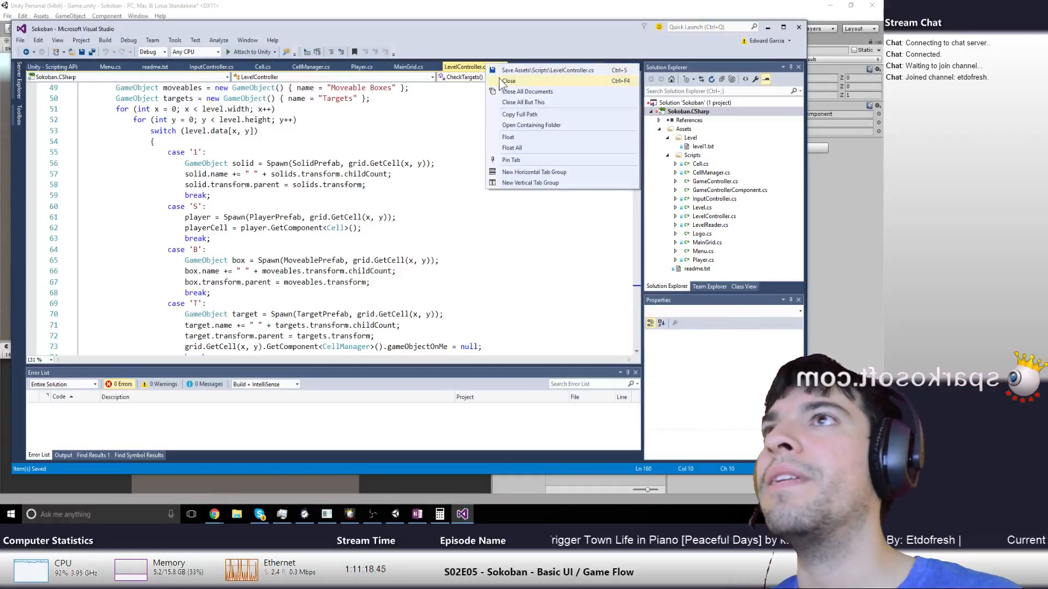
click(521, 91)
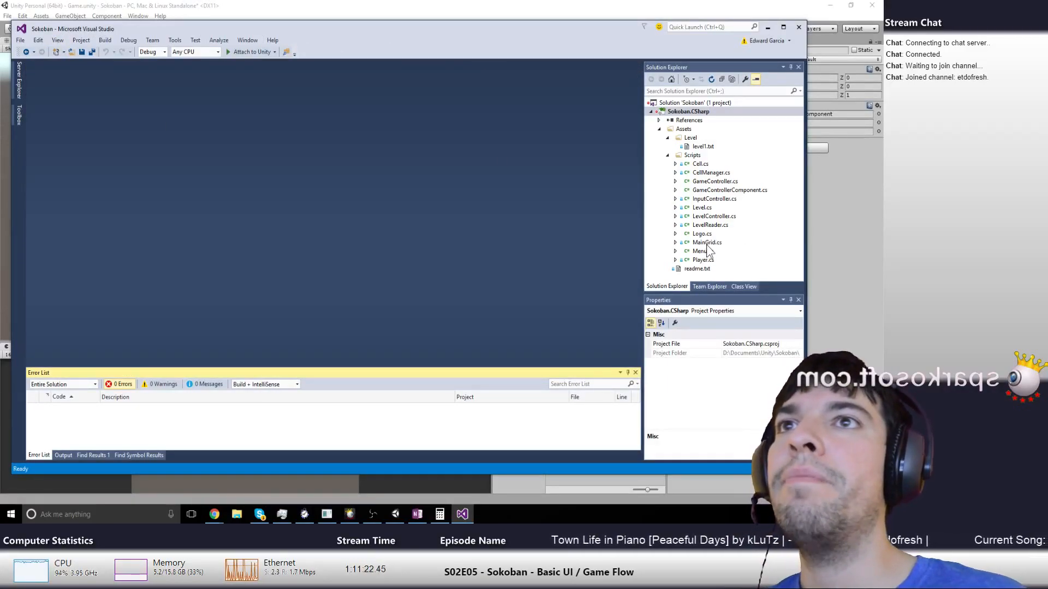
Open Menu.cs and Logo.cs and review where they declare and raise the OnClickStart and OnLogoFinish events
double_click(703, 251)
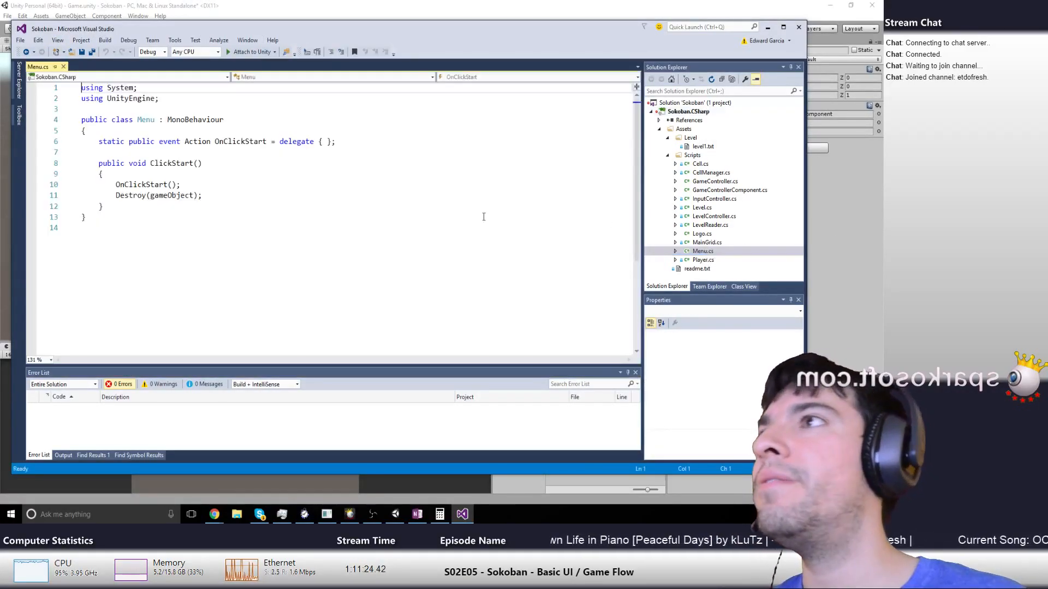
double_click(702, 233)
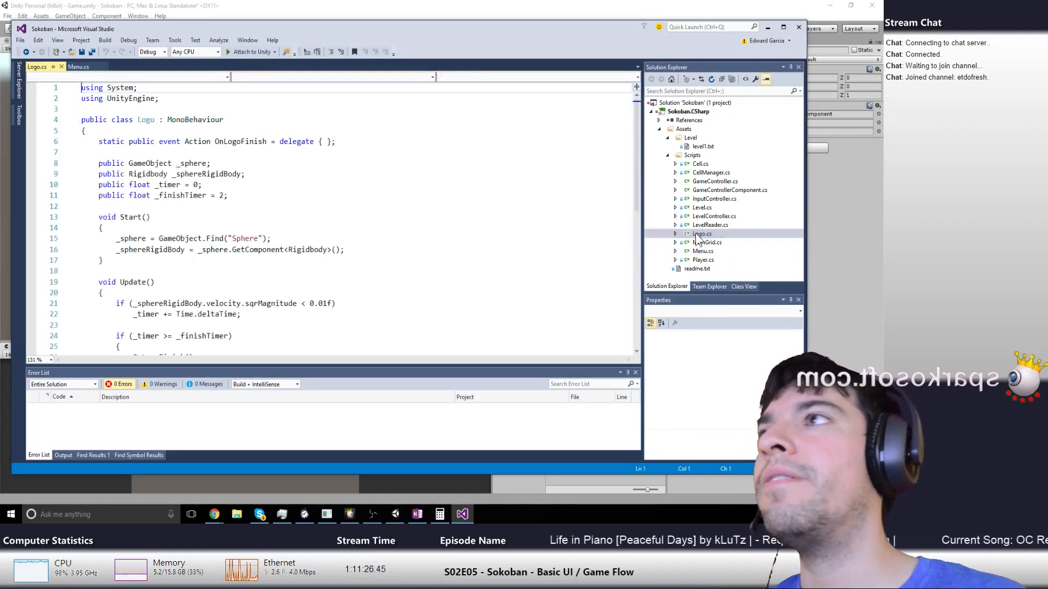
scroll(337, 264, down, 1)
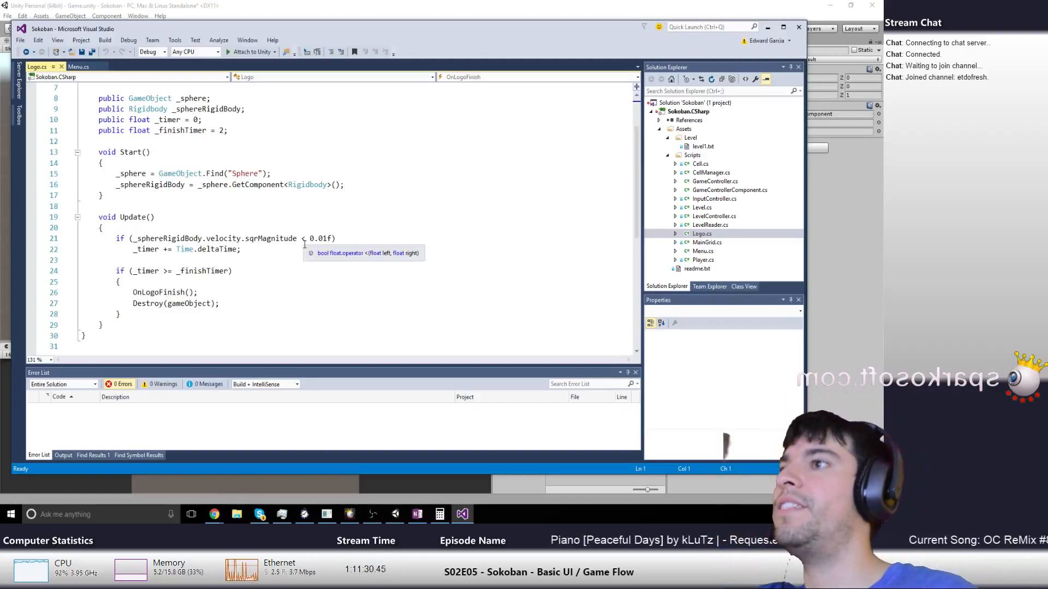
scroll(302, 246, up, 1)
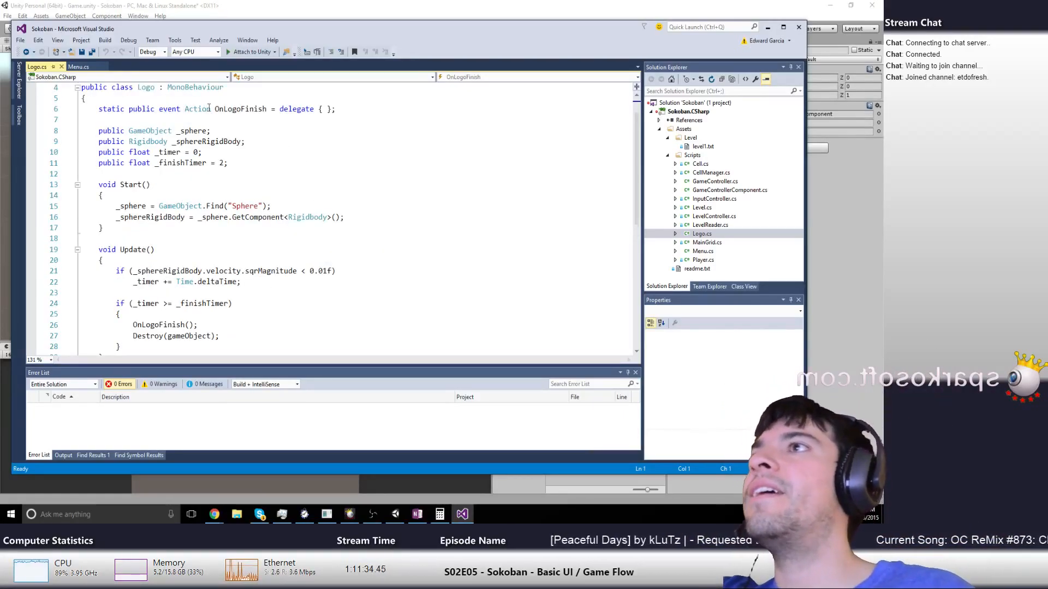
click(79, 67)
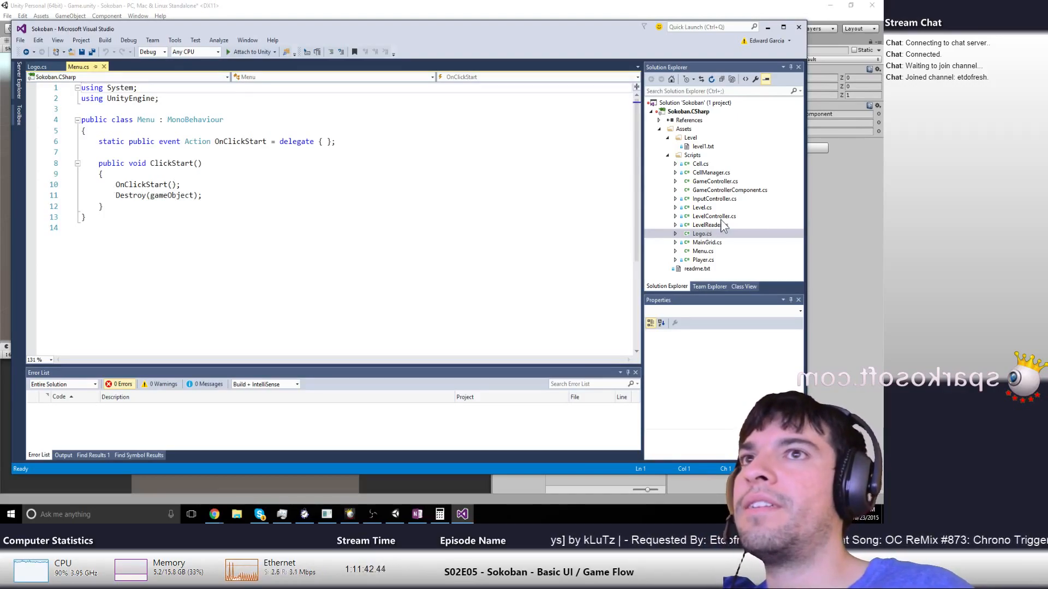
Open GameControllerComponent.cs, review its event subscriptions and its StartLogo, StartMenu and StartGame methods, and return to Unity
double_click(709, 190)
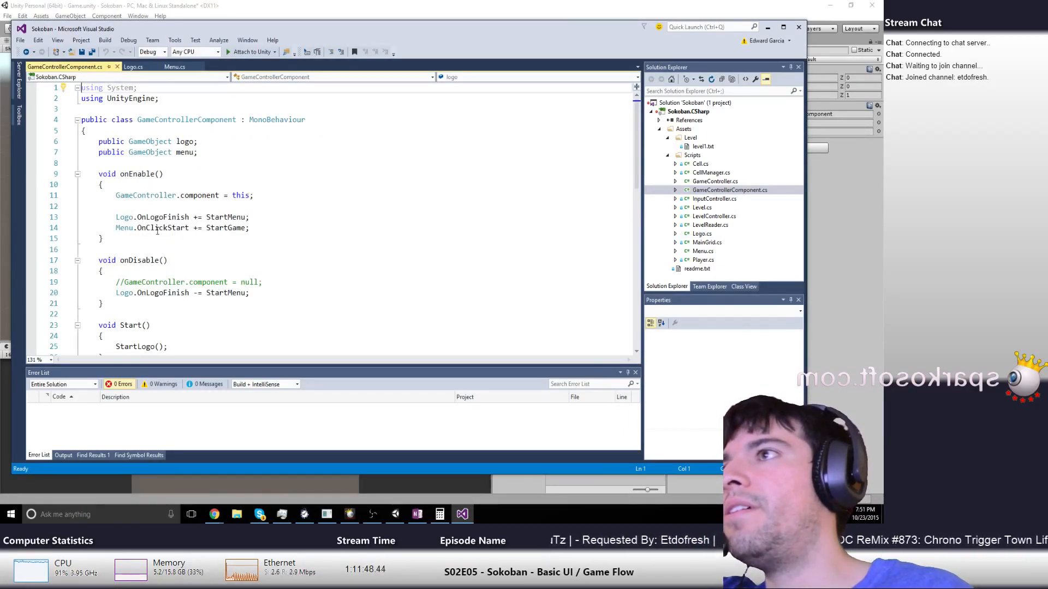
scroll(218, 234, down, 6)
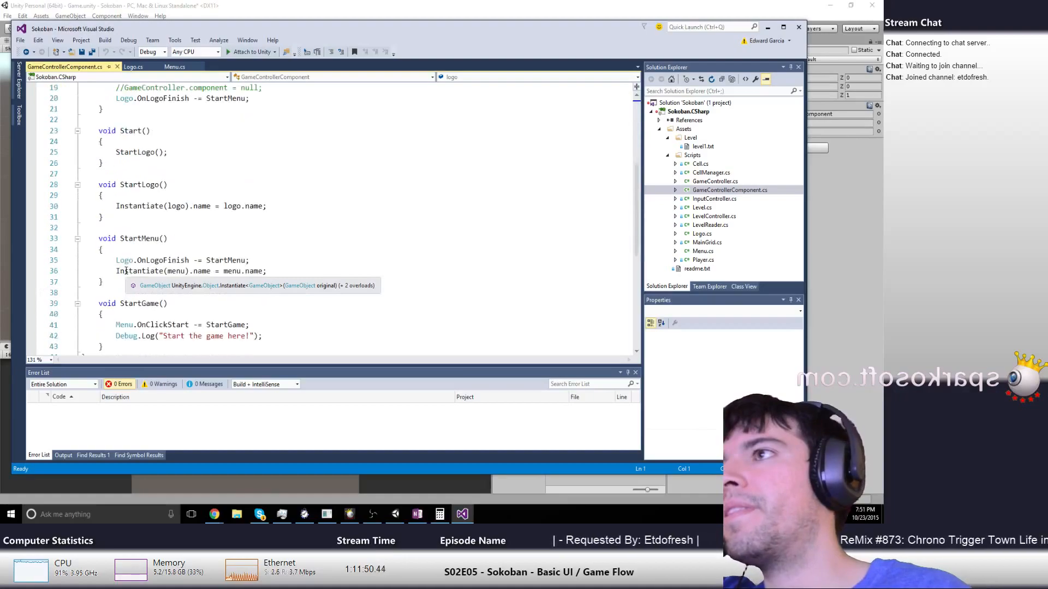
scroll(224, 297, down, 1)
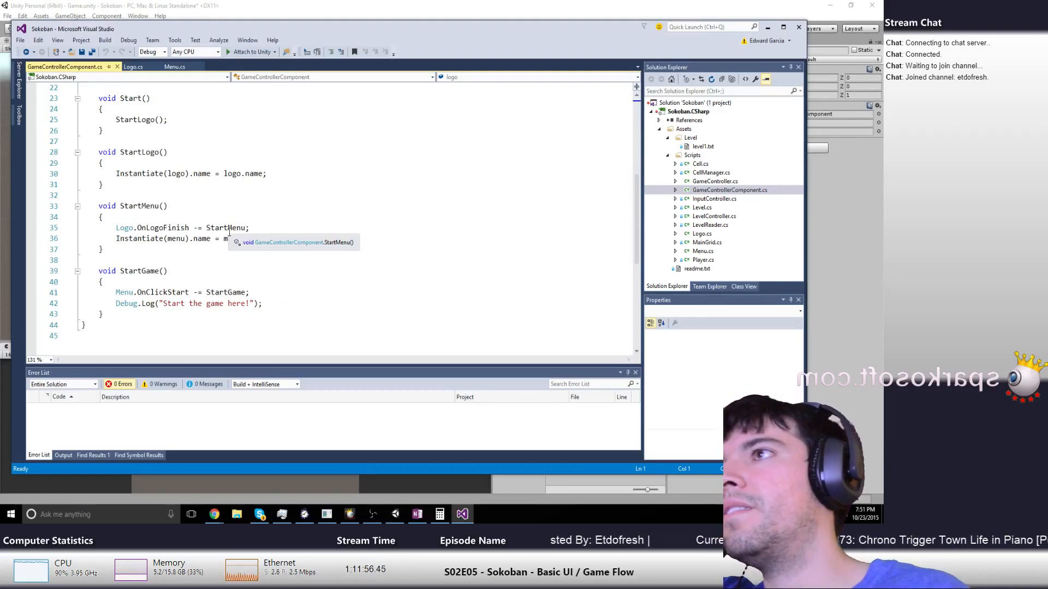
scroll(211, 225, up, 6)
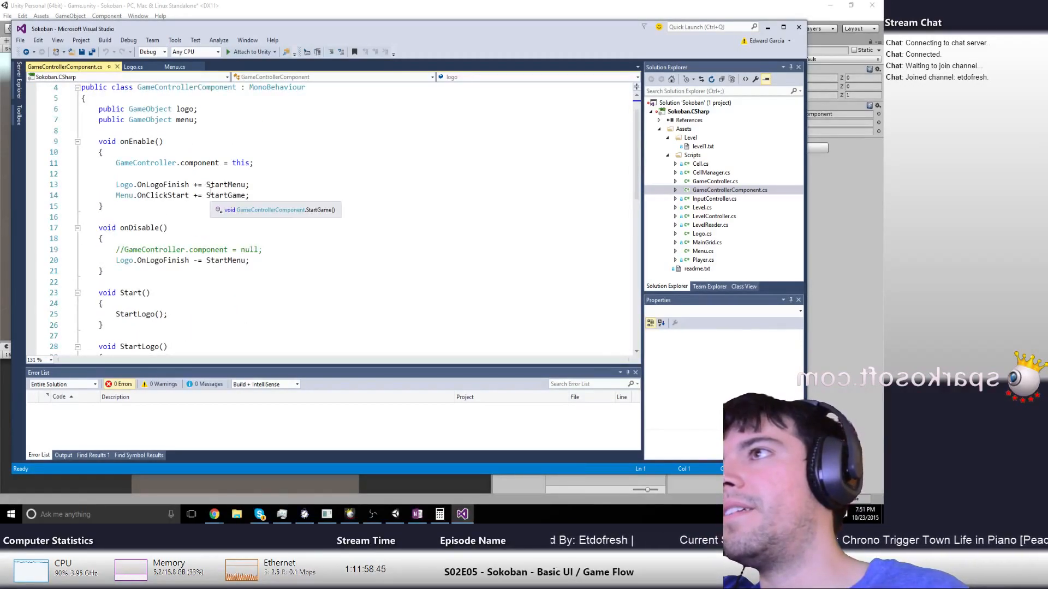
scroll(211, 190, down, 5)
scroll(211, 190, down, 1)
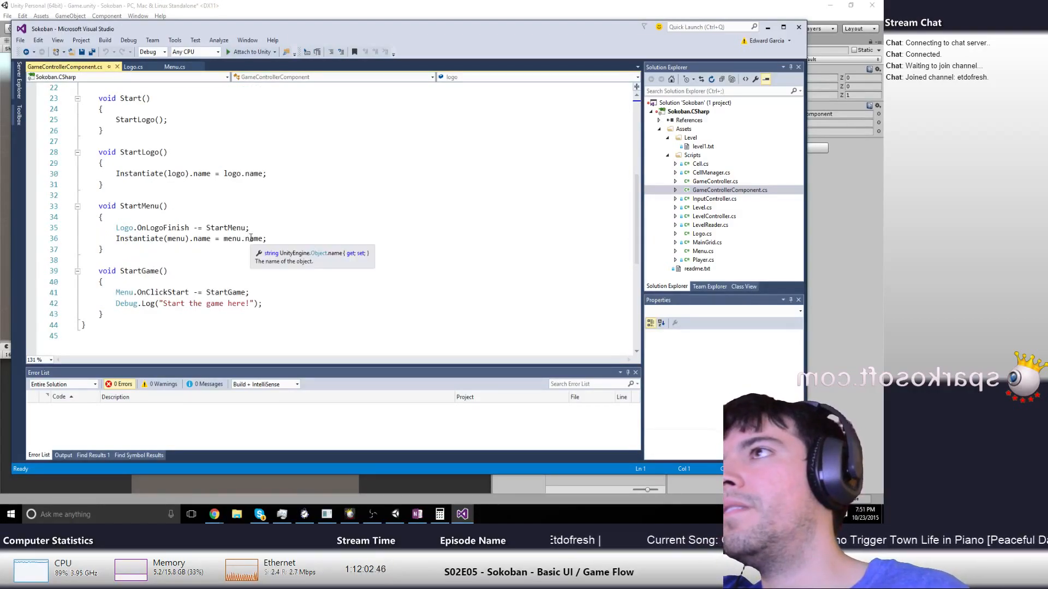
click(256, 7)
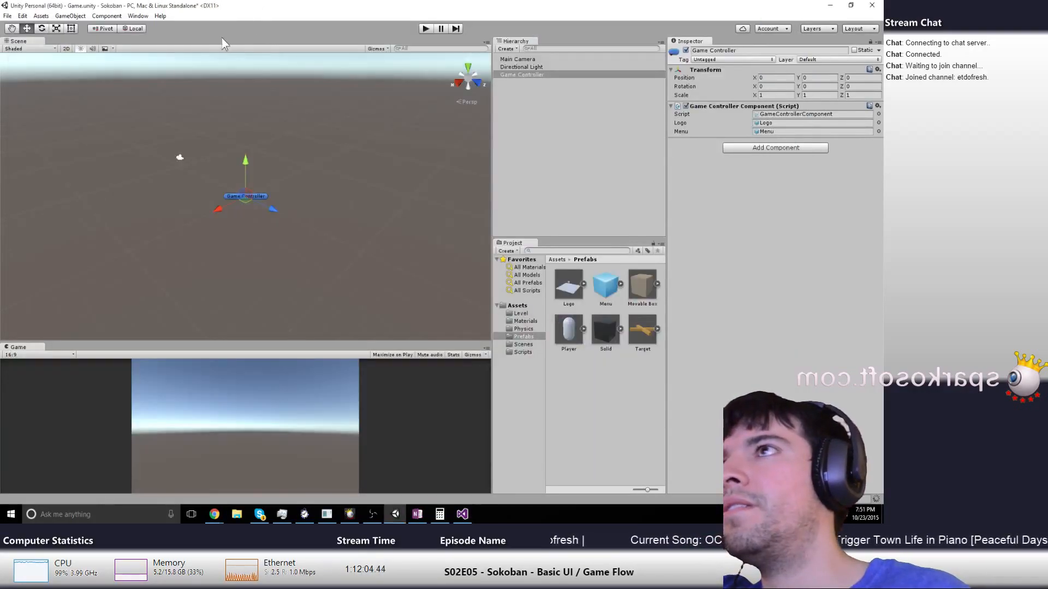
Play the game until its menu appears, inspect the spawned Menu object, and stop the test run
click(425, 28)
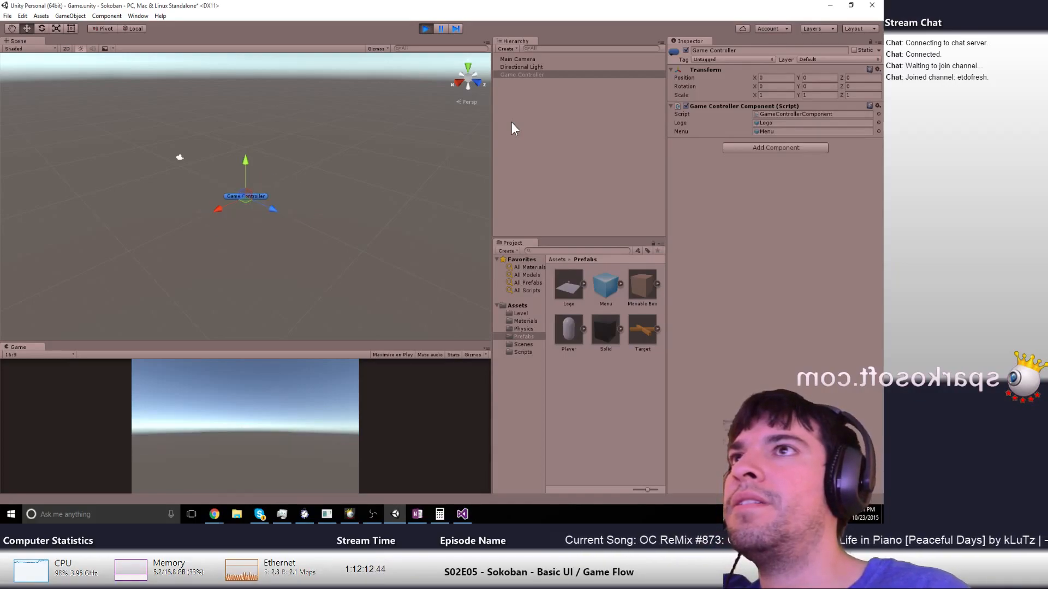
drag(595, 152, 595, 150)
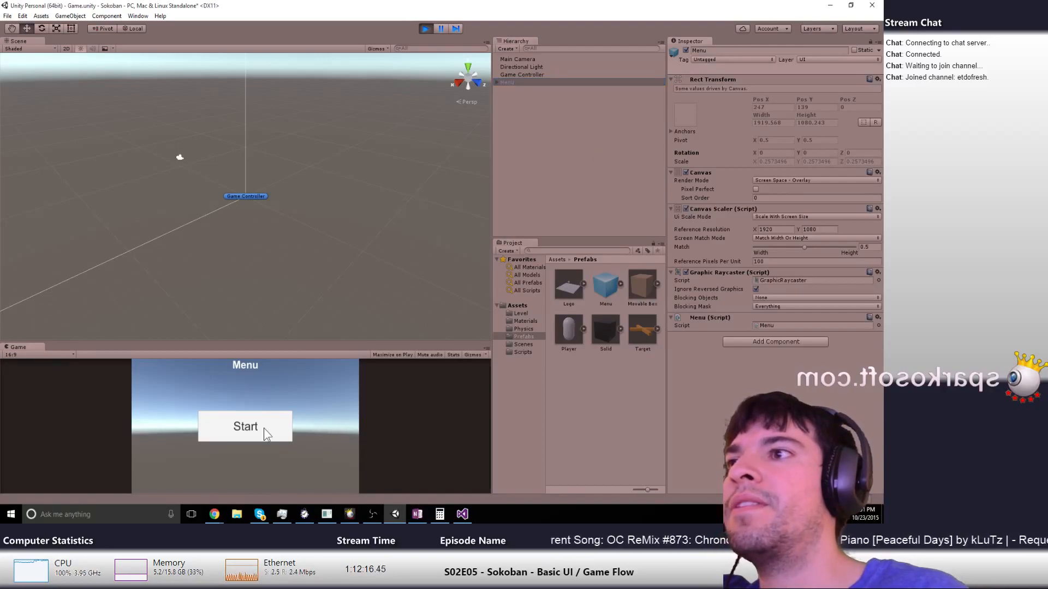
click(425, 29)
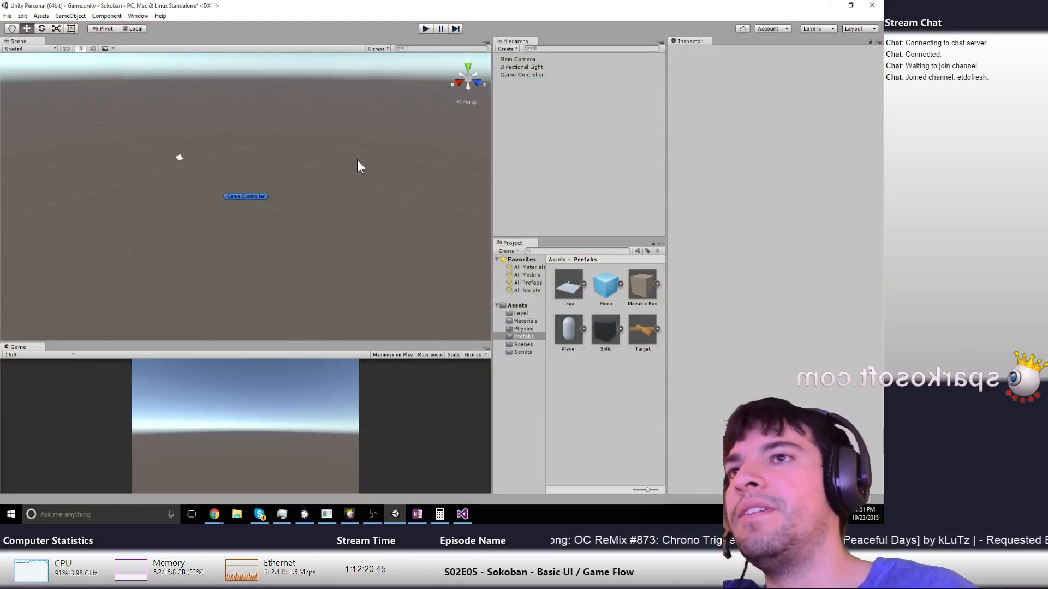
Switch to Visual Studio and compare the event subscriptions in GameControllerComponent.cs with the OnLogoFinish event declared and raised in Logo.cs
click(463, 515)
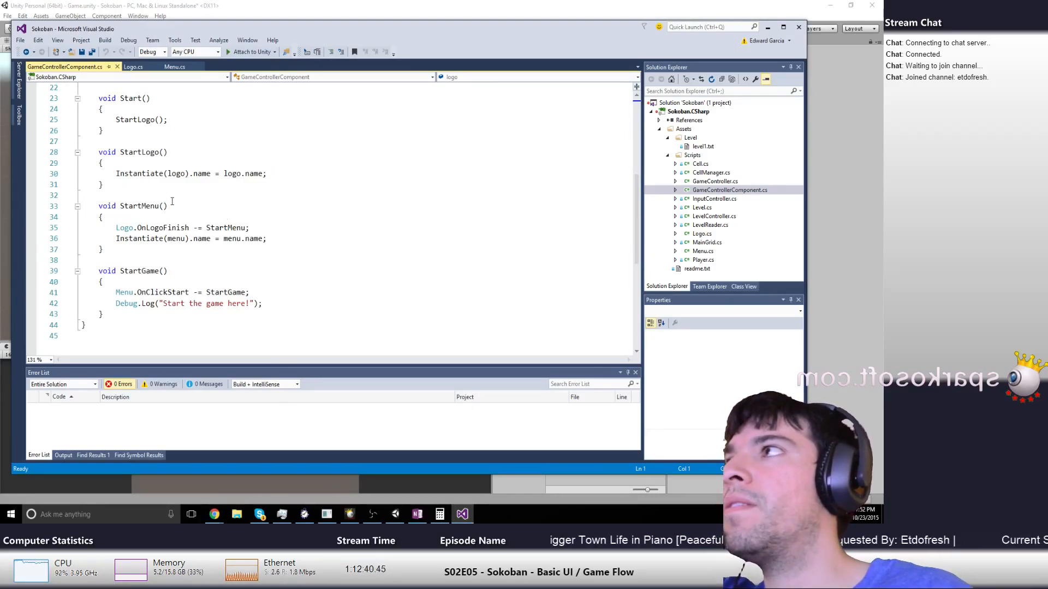
click(201, 195)
scroll(176, 217, up, 5)
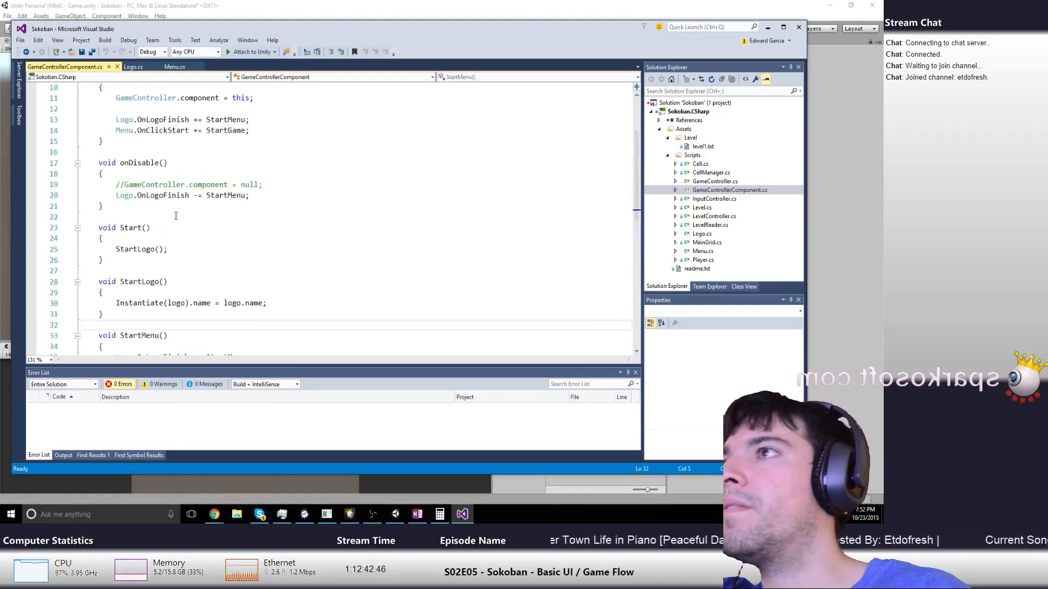
scroll(176, 216, up, 2)
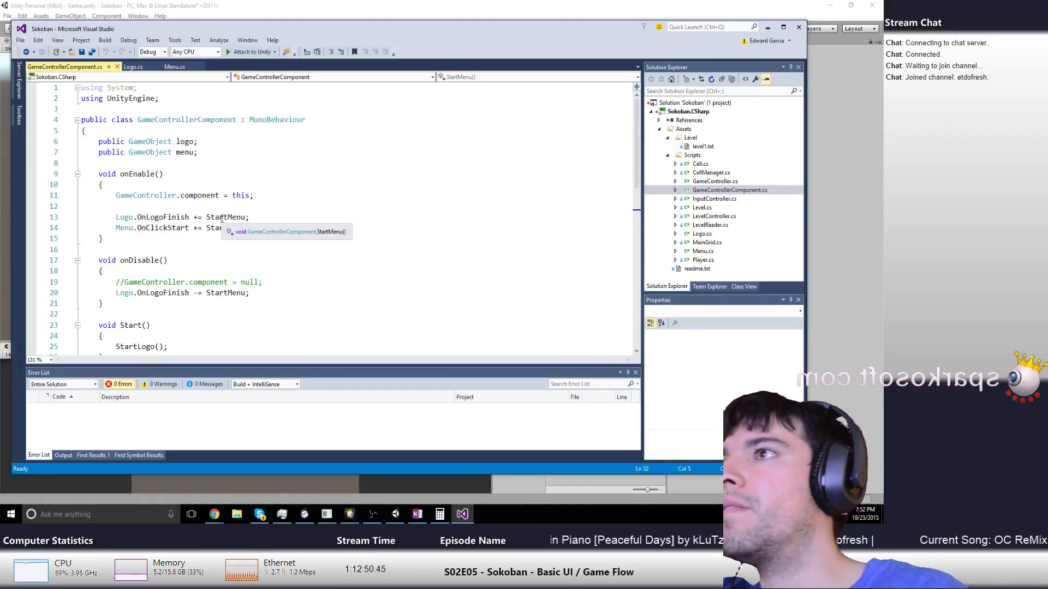
click(131, 68)
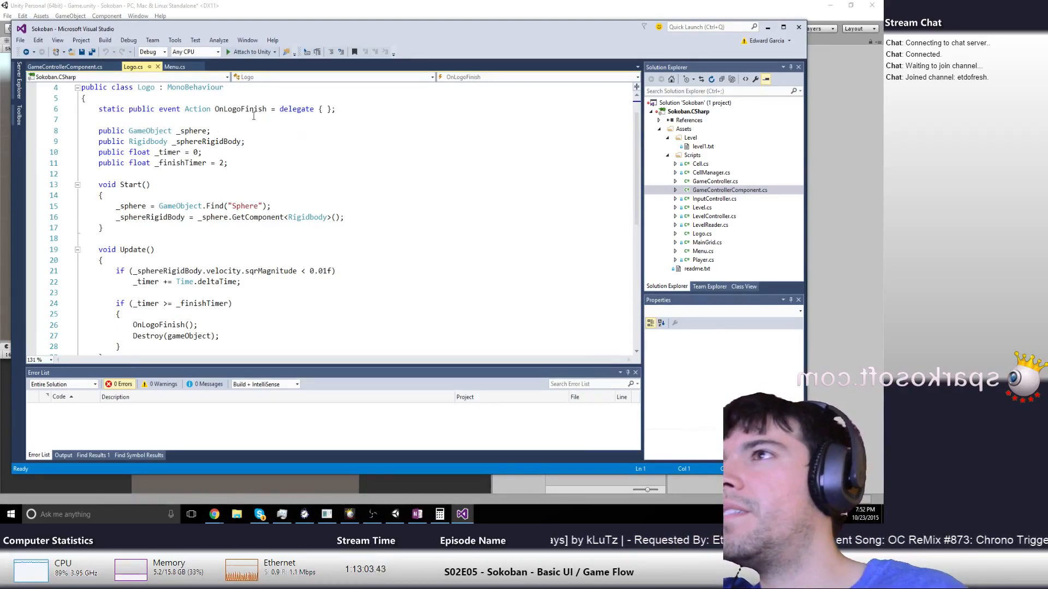
click(79, 67)
click(130, 67)
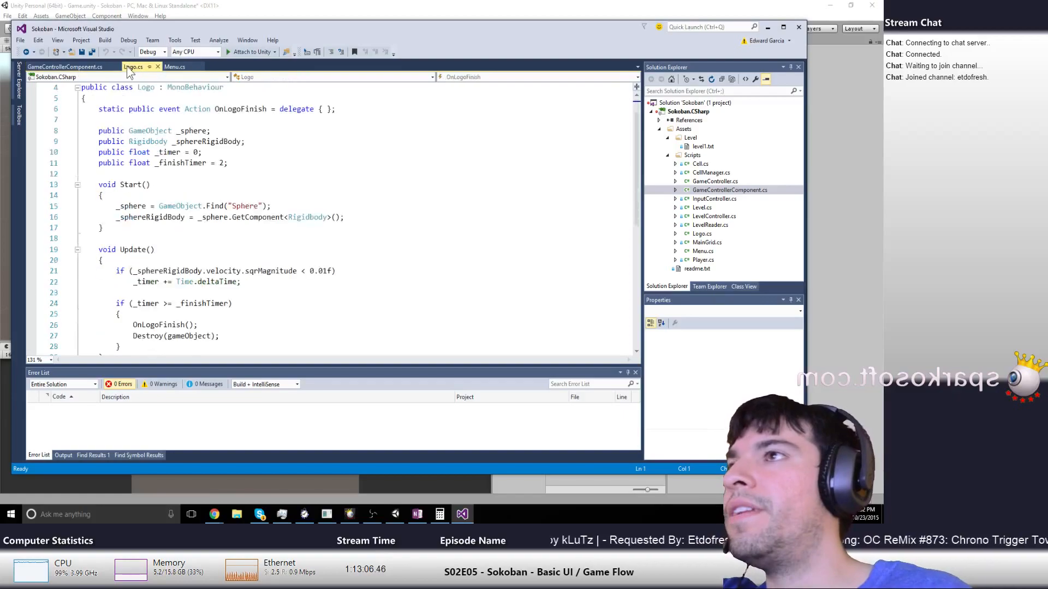
scroll(202, 318, down, 4)
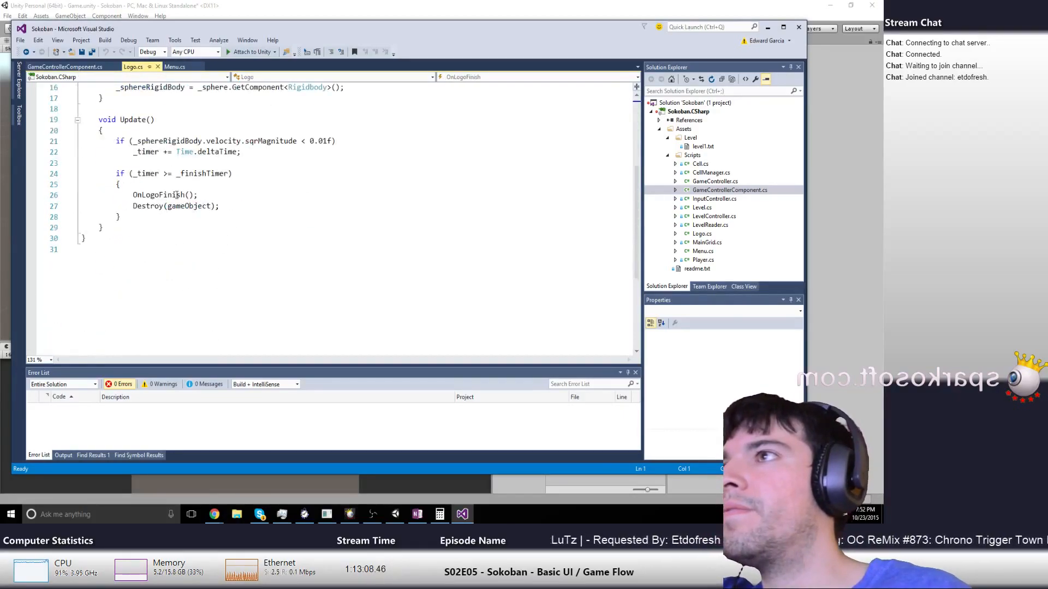
click(60, 66)
scroll(161, 237, down, 4)
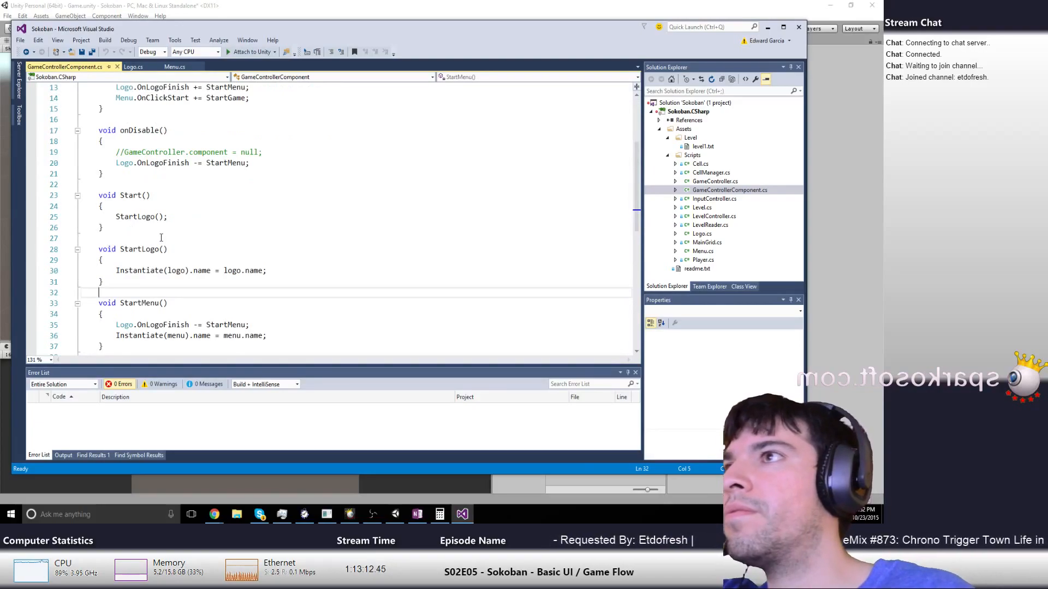
scroll(161, 238, up, 2)
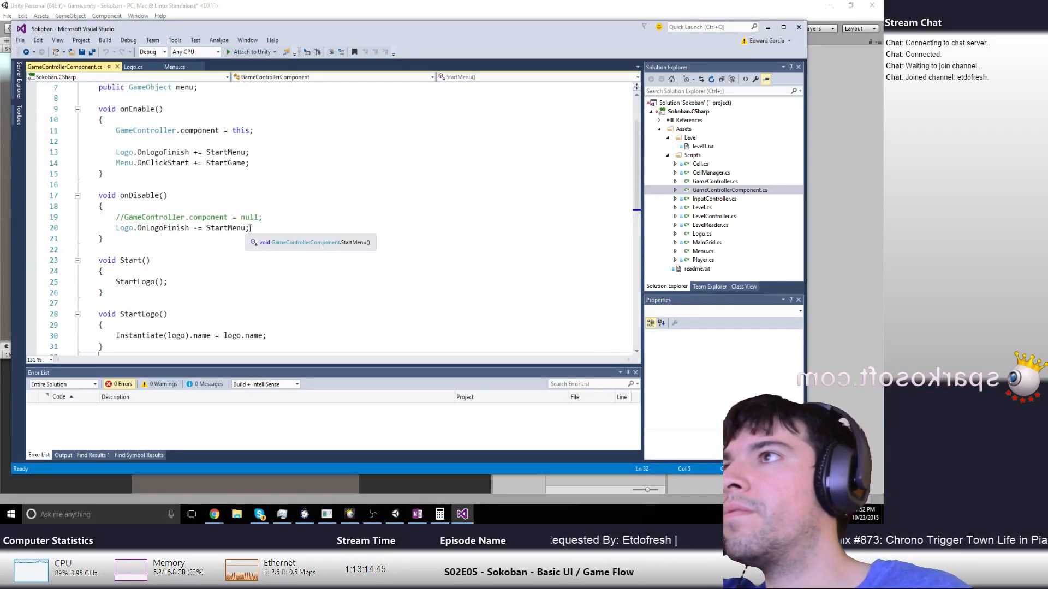
Add the line Menu.OnClickStart -= StartGame; to onDisable below the Logo.OnLogoFinish unsubscription in GameControllerComponent.cs and save the script
click(252, 228)
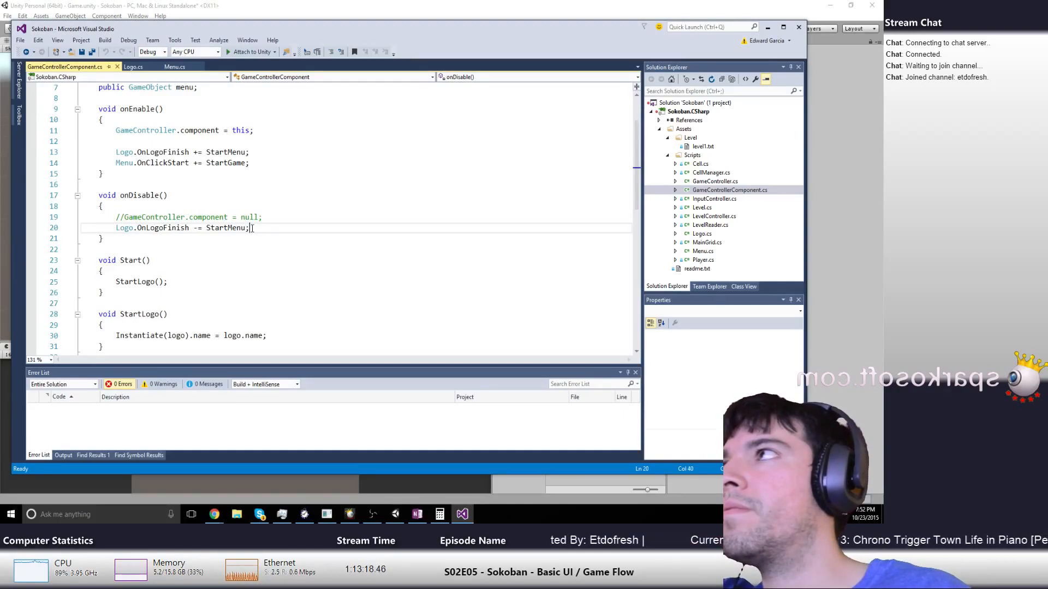
key(Up)
key(Up)
key(Up)
key(Up)
key(Up)
key(Up)
key(Left)
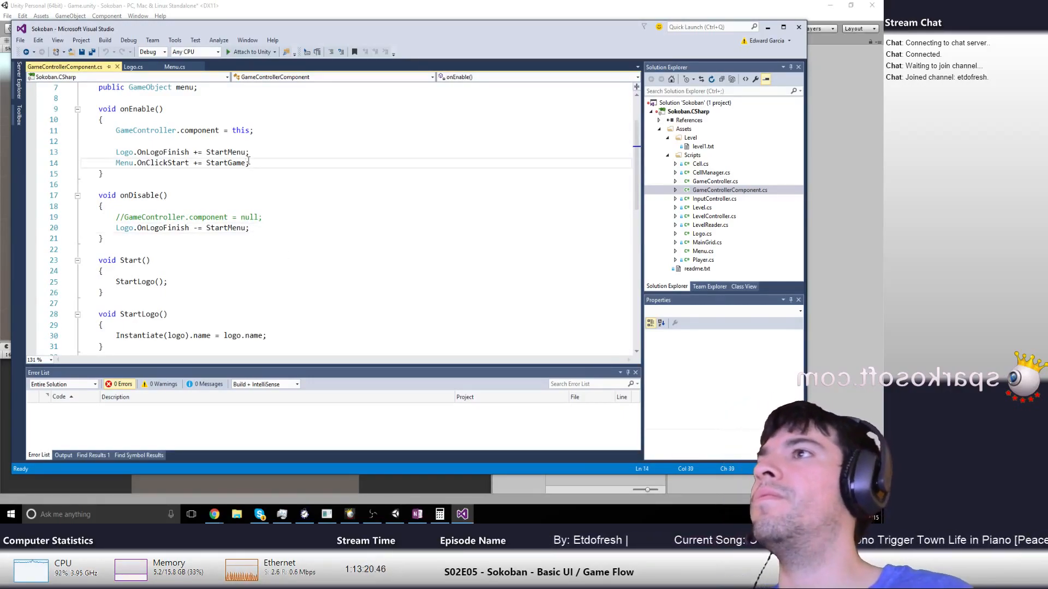
key(Down)
key(Down)
key(Down)
key(Down)
key(Down)
key(Down)
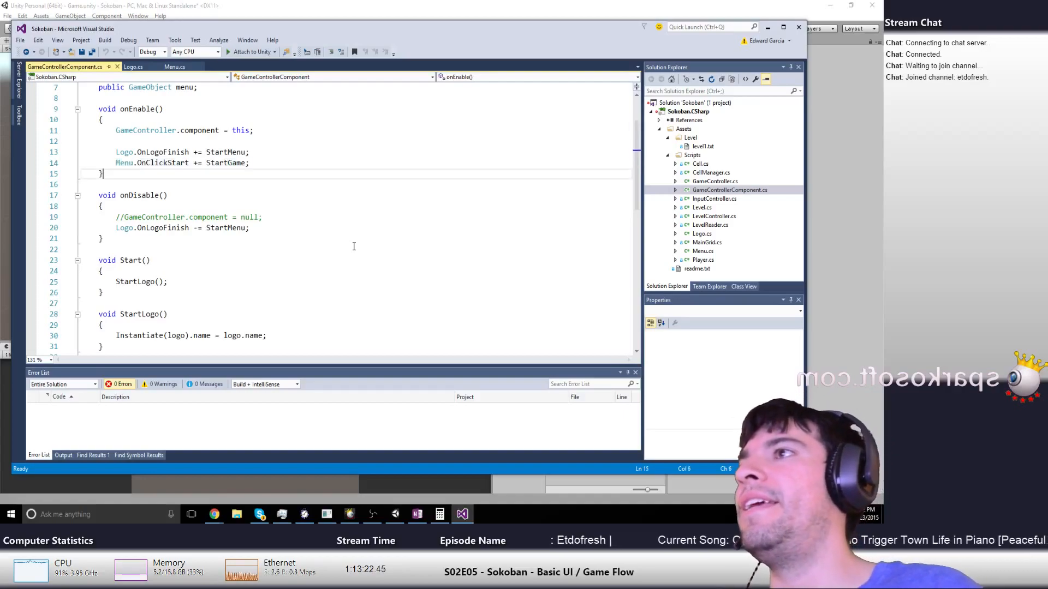
key(Home)
key(End)
key(Return)
text(Menu.OnClickStart += StartGame;)
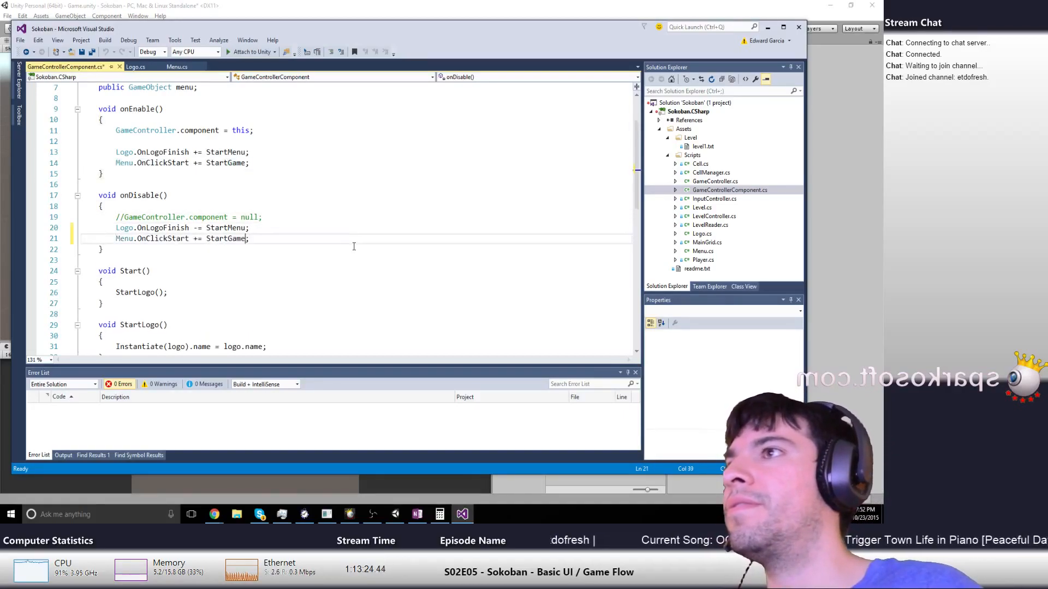
key(Left)
key(Left)
key(Left)
key(Left)
key(Left)
key(Left)
key(Left)
key(Left)
key(Left)
key(Left)
key(BackSpace)
key(BackSpace)
text(-=)
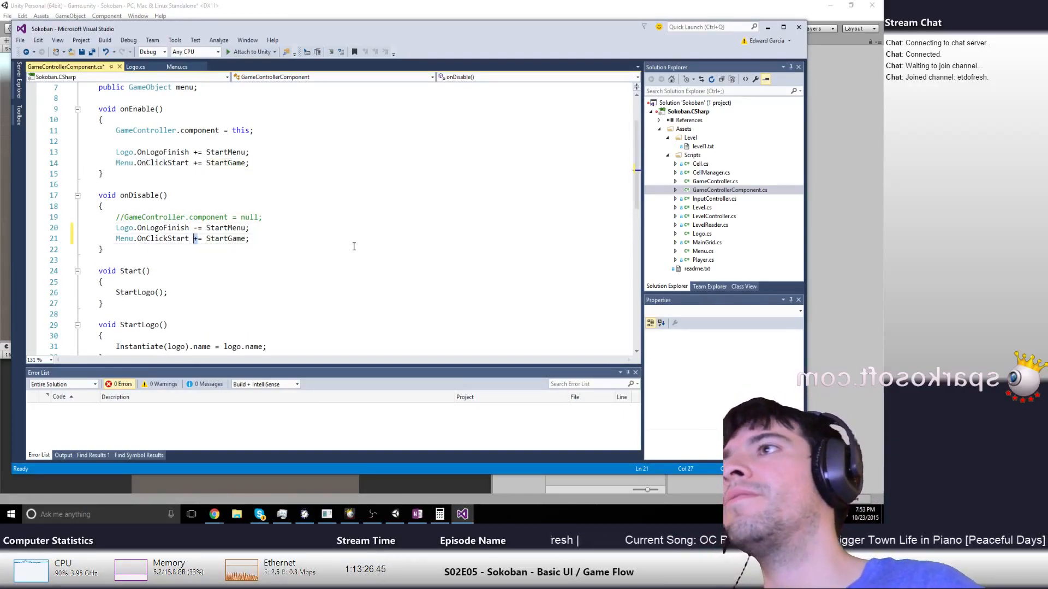
key(ctrl+s)
Trace the path from OnLogoFinish in Logo.cs to the StartLogo and StartMenu methods in GameControllerComponent.cs
key(Down)
key(Down)
key(Down)
key(Down)
key(Down)
key(Down)
key(Down)
key(Down)
key(Down)
key(Down)
key(Down)
key(Down)
key(Down)
key(Down)
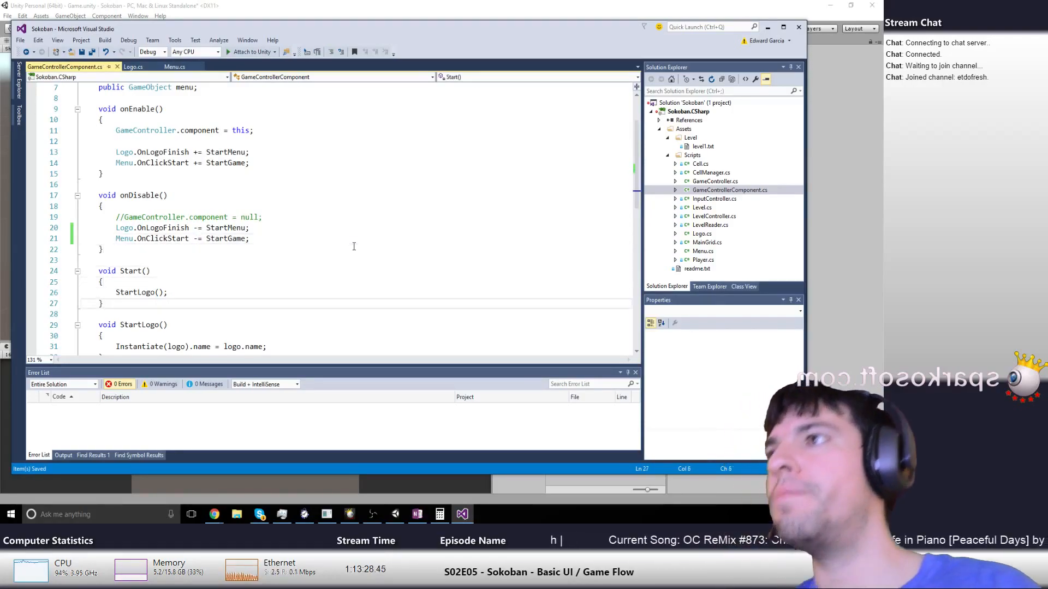
key(Up)
key(Up)
key(Up)
key(Up)
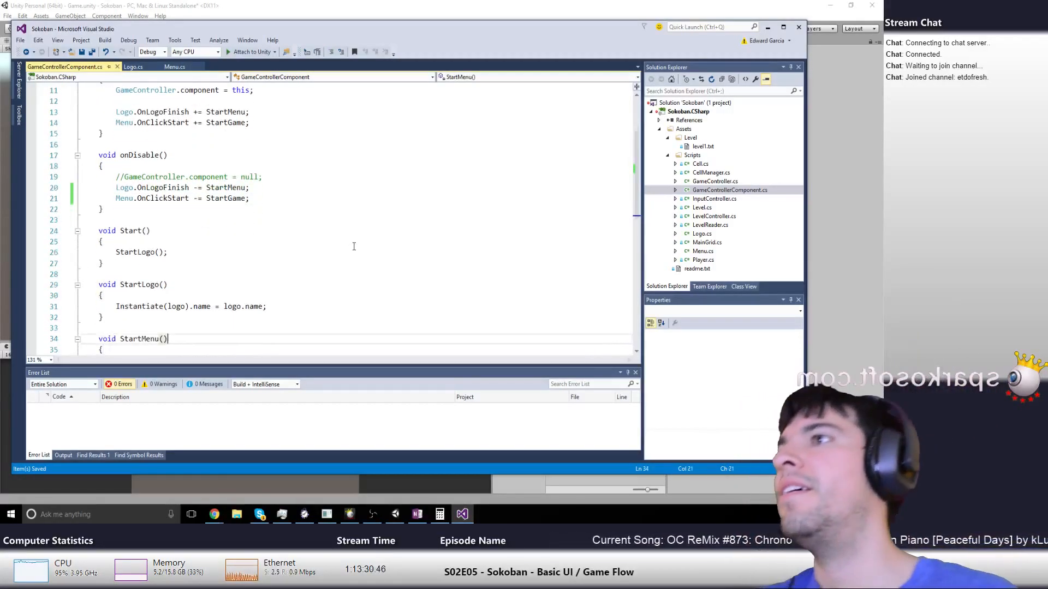
key(ctrl+Right)
key(ctrl+Right)
key(ctrl+Right)
key(ctrl+Right)
key(ctrl+Right)
key(Down)
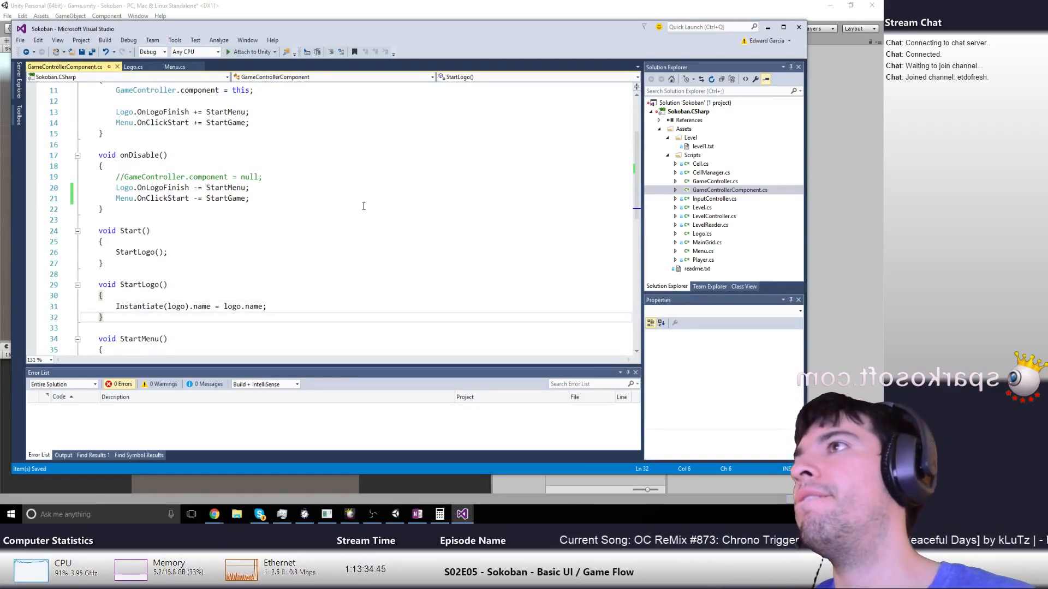
scroll(353, 209, up, 4)
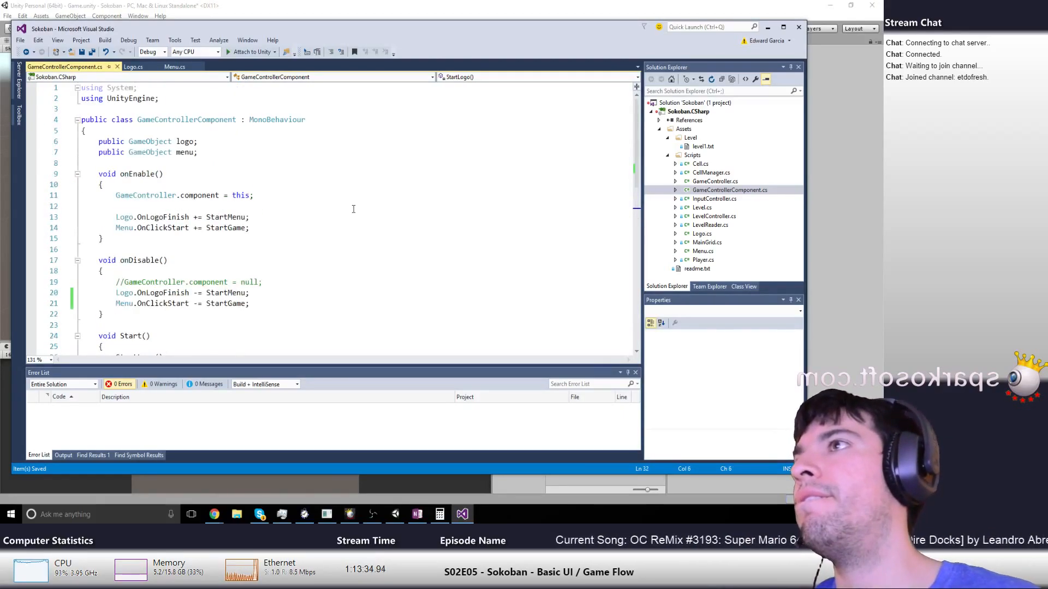
click(133, 66)
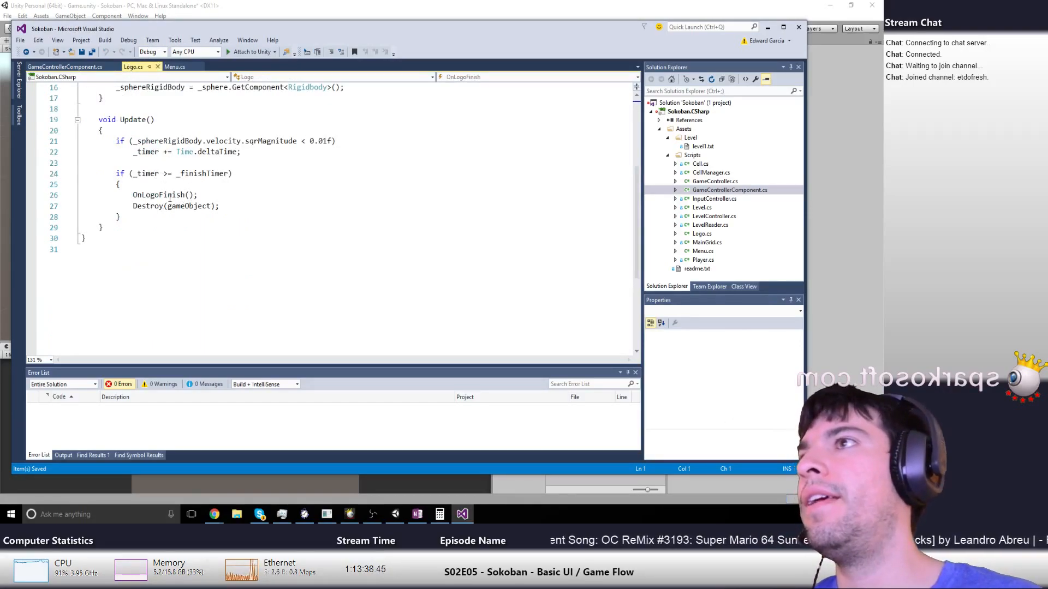
scroll(185, 258, up, 4)
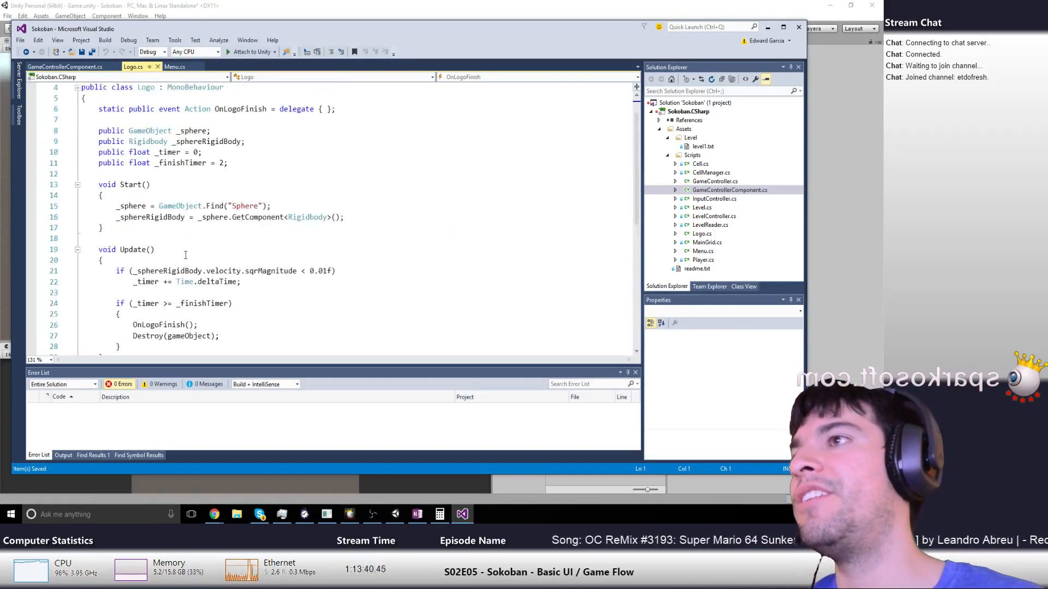
click(85, 67)
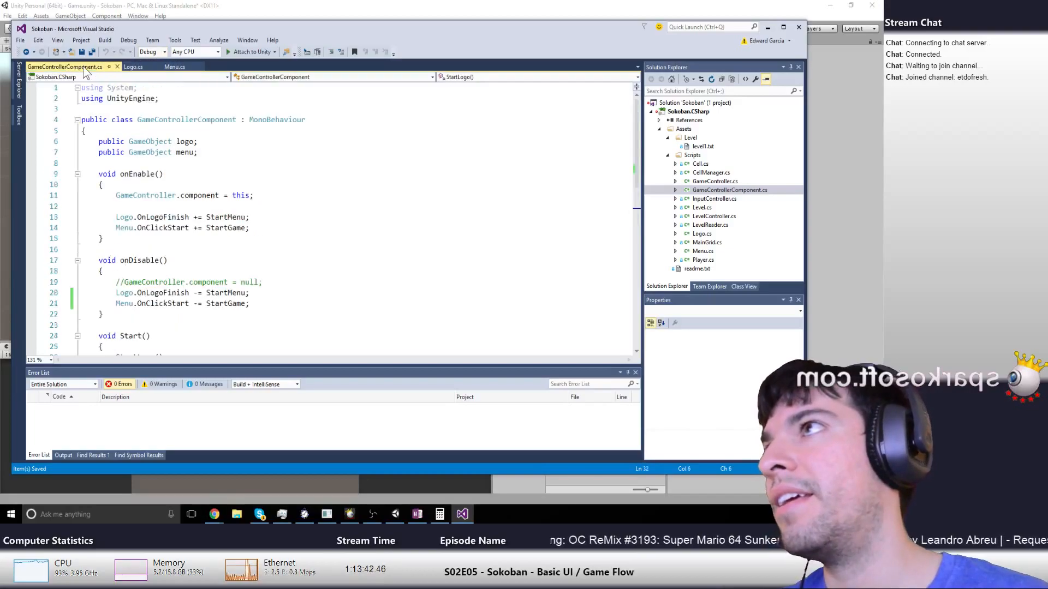
scroll(174, 247, down, 7)
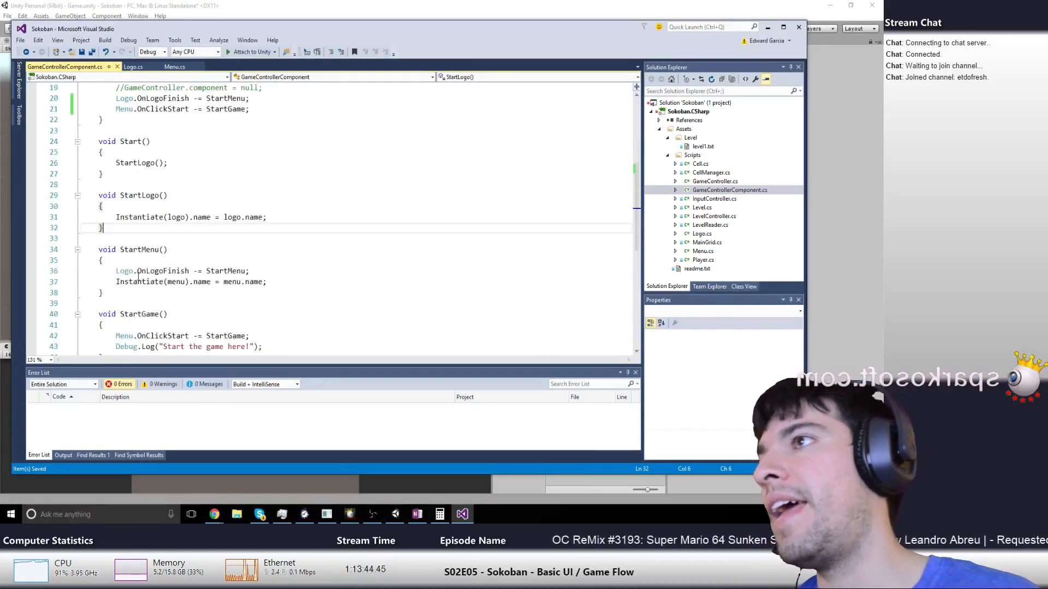
Insert Debug.Log("Start Menu Here!"); as the first line of the StartMenu method and save GameControllerComponent.cs
key(Down)
key(Down)
key(Down)
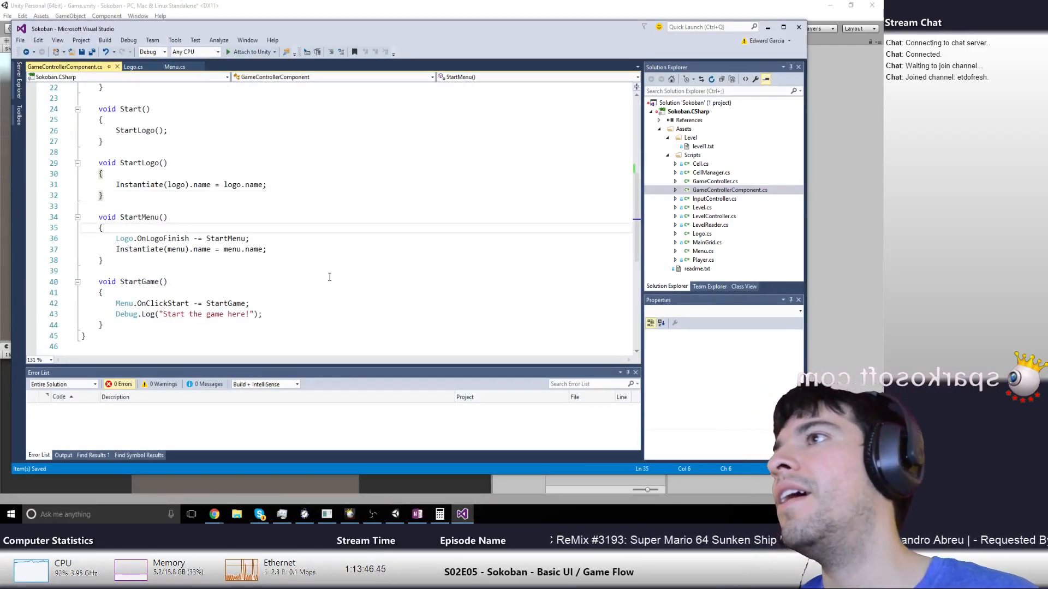
key(Down)
key(Down)
key(Down)
key(Down)
key(Down)
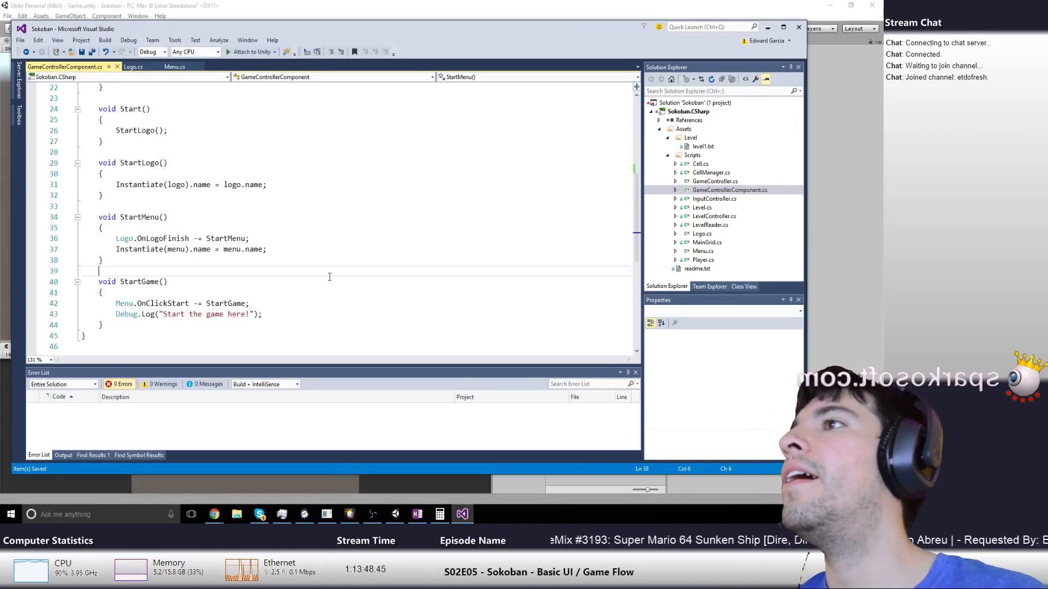
key(Up)
key(Up)
key(Up)
key(Up)
key(Up)
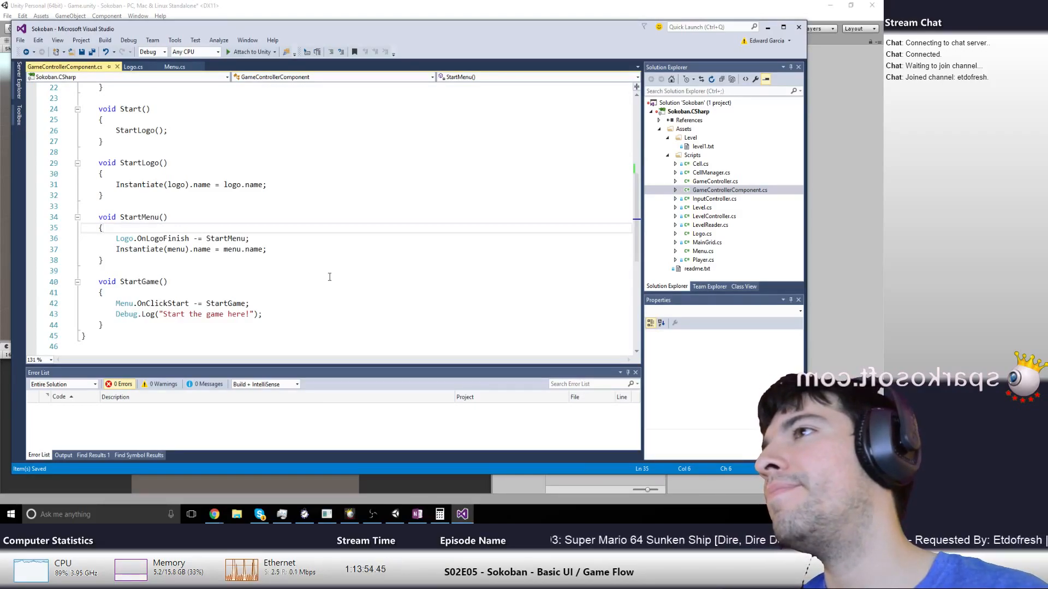
key(Return)
text(Debug)
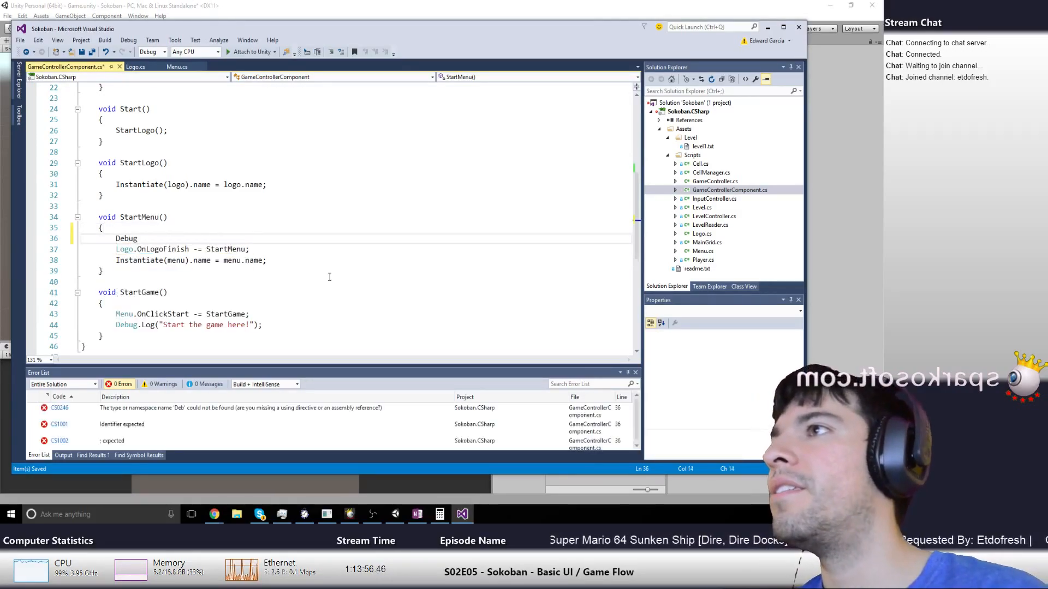
text(.Log(")
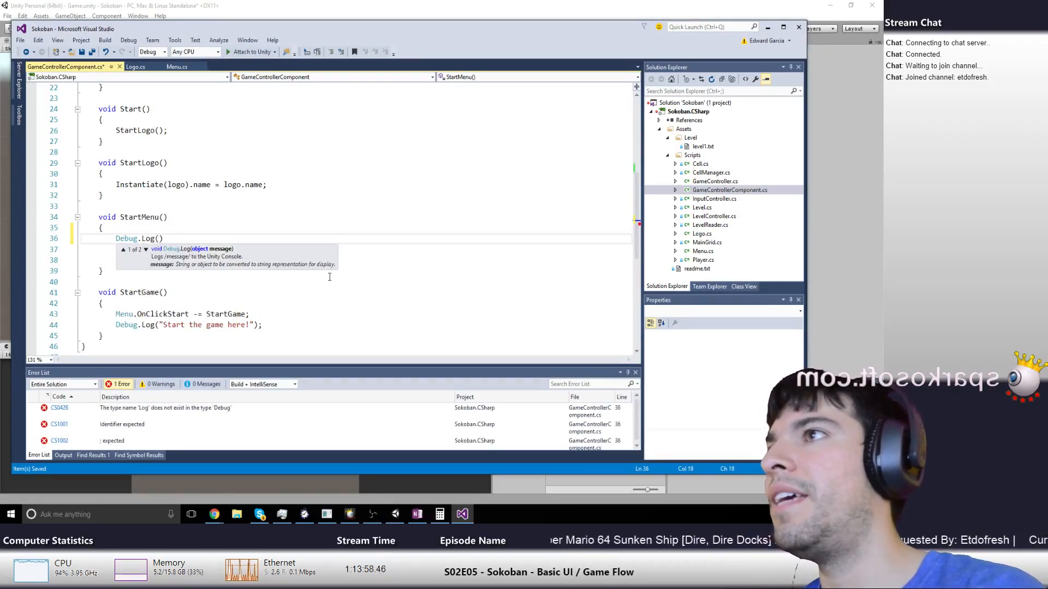
text(Start)
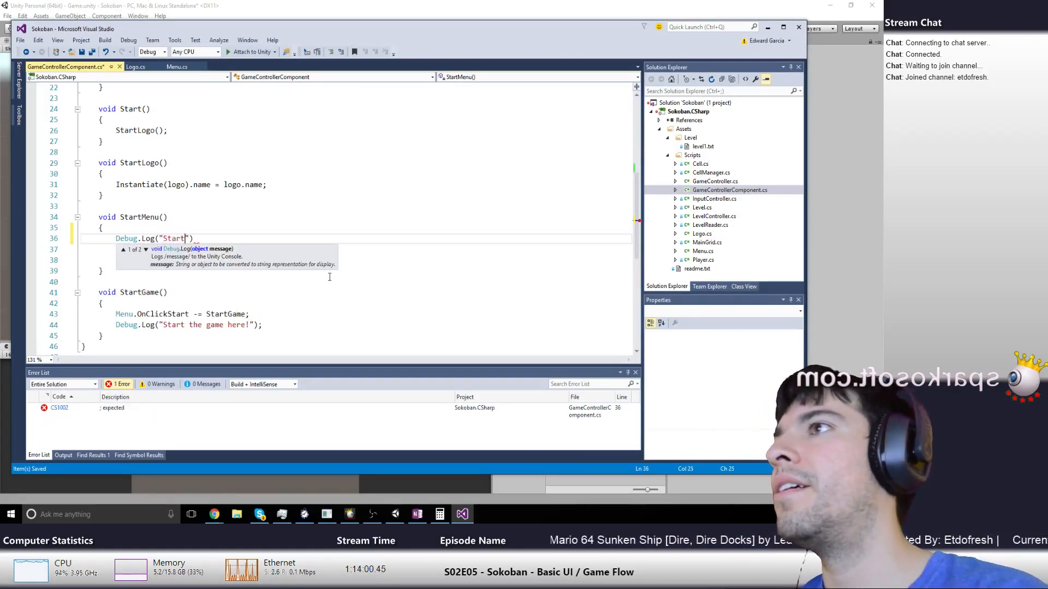
text( Menu Here)
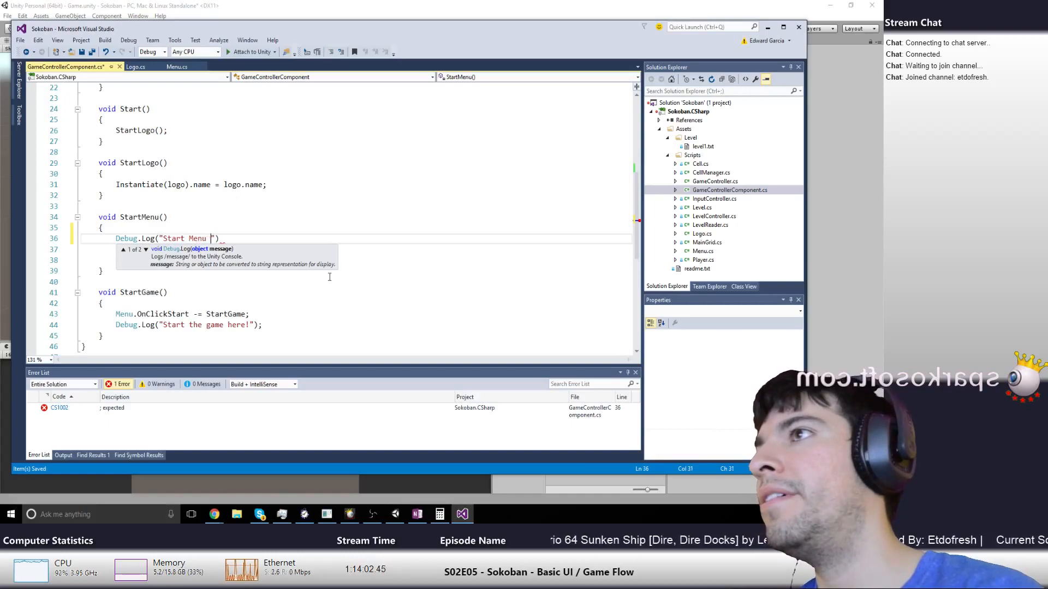
text(!)
key(End)
text(;)
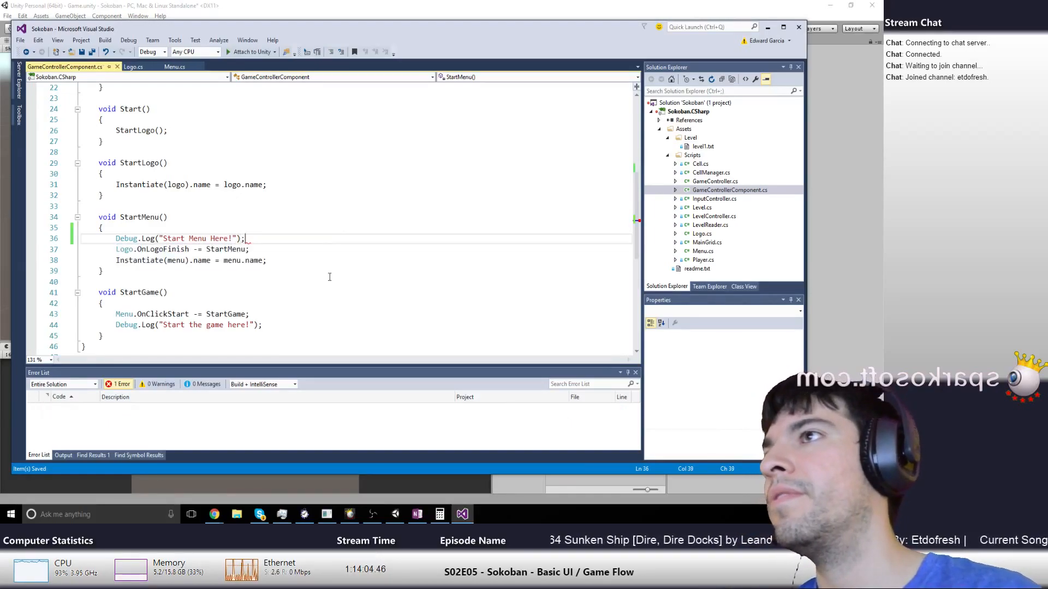
Briefly start and stop a test run in Unity, and return to Logo.cs in Visual Studio
key(alt+Tab)
click(424, 31)
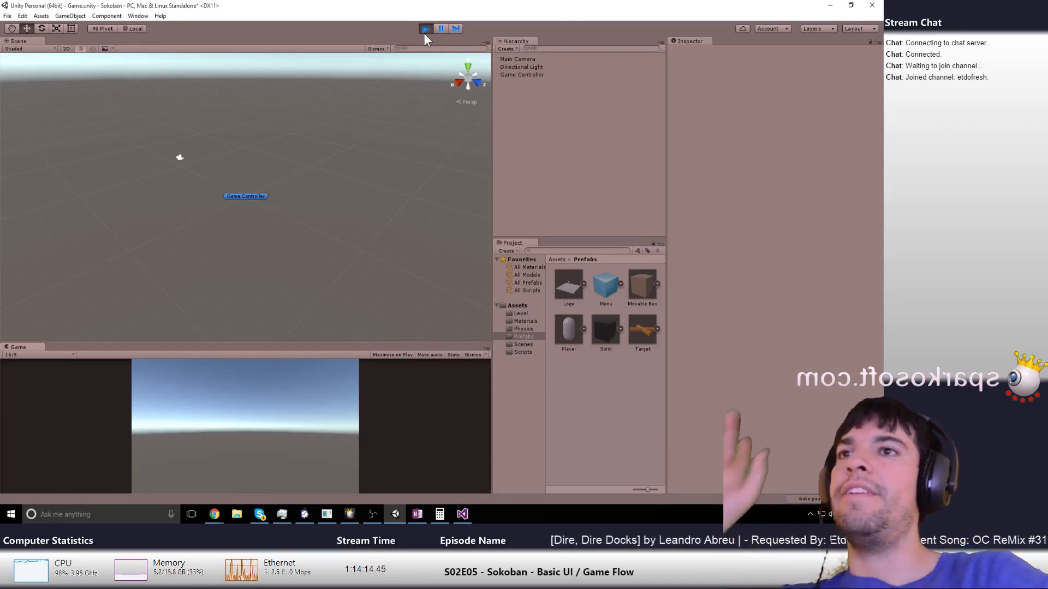
click(425, 29)
key(alt+Tab)
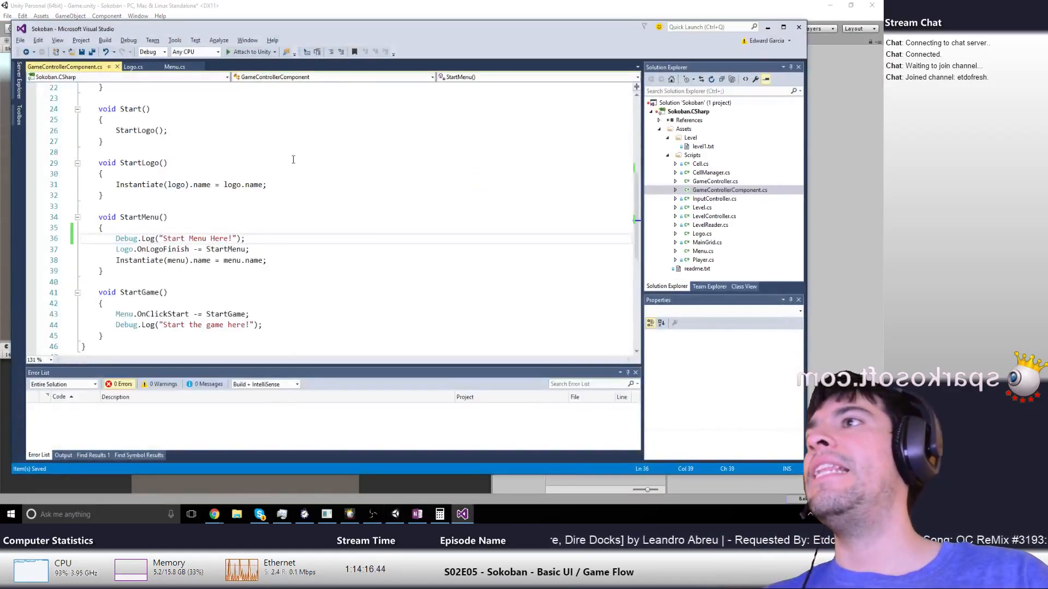
click(137, 67)
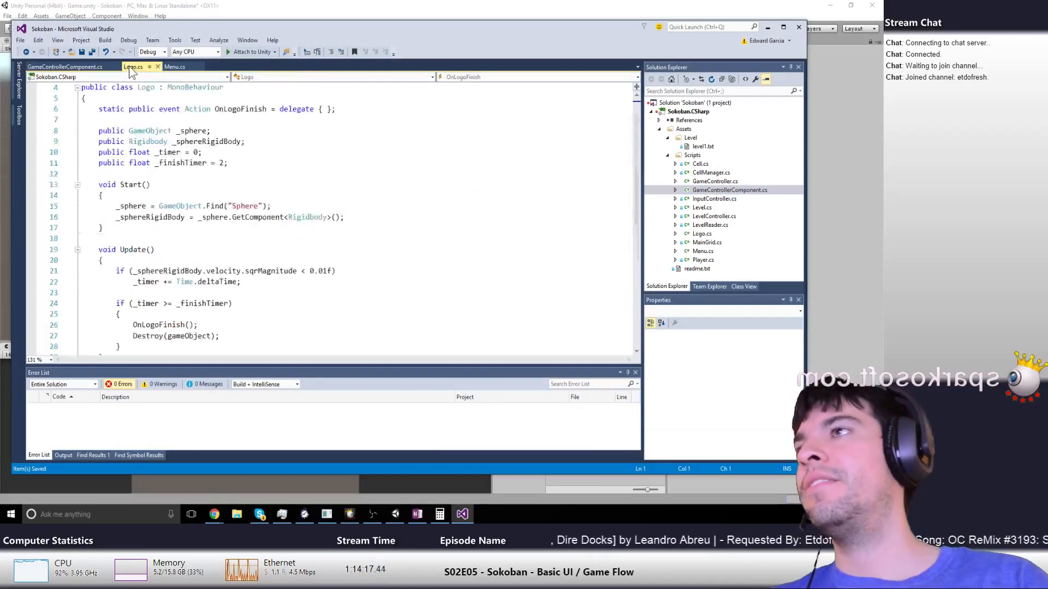
Comment out the Destroy(gameObject); line in the ClickStart method of Menu.cs and save the script
click(183, 67)
click(207, 207)
click(208, 200)
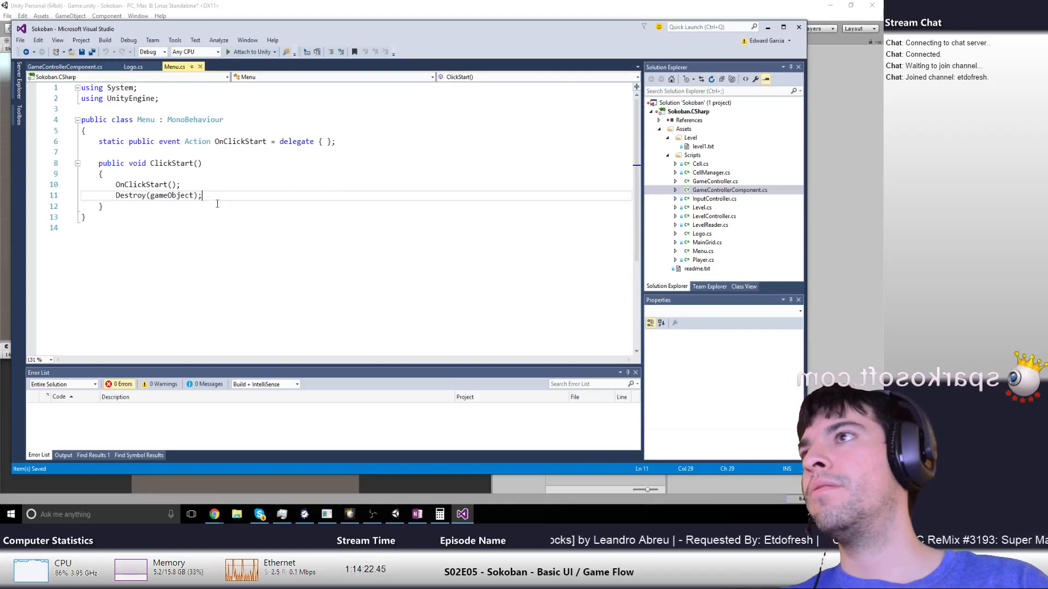
key(Home)
text(//)
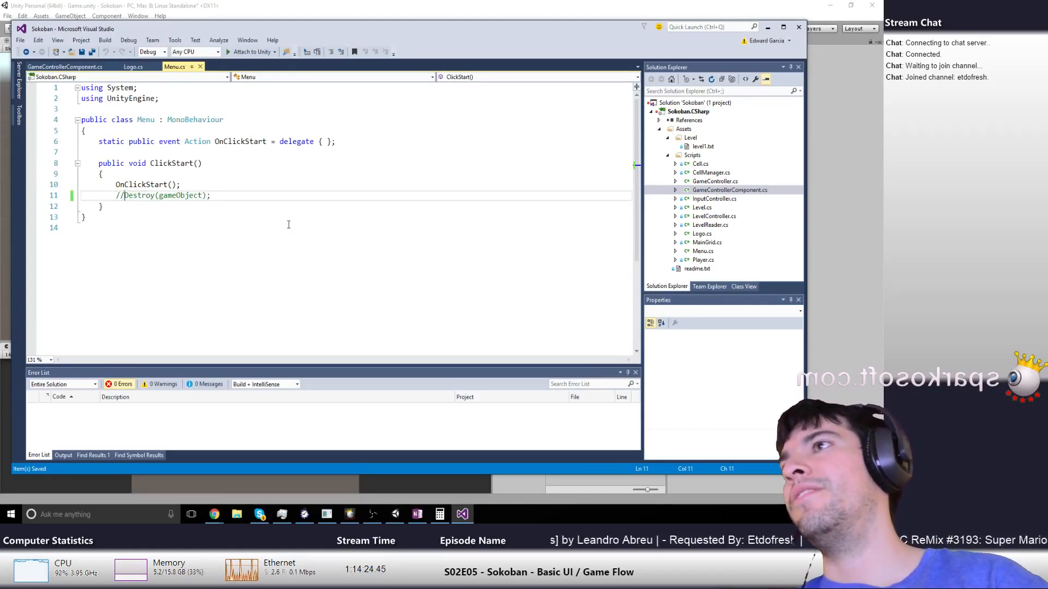
key(ctrl+s)
Test the game in Unity's play mode, stop the run and return to Visual Studio
key(alt+Tab)
click(422, 30)
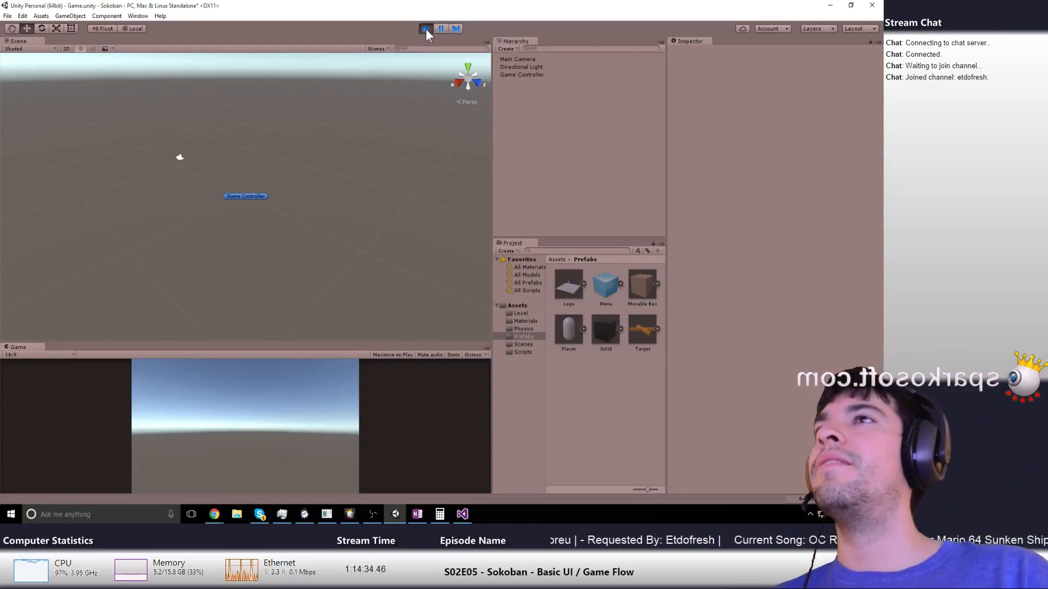
click(425, 29)
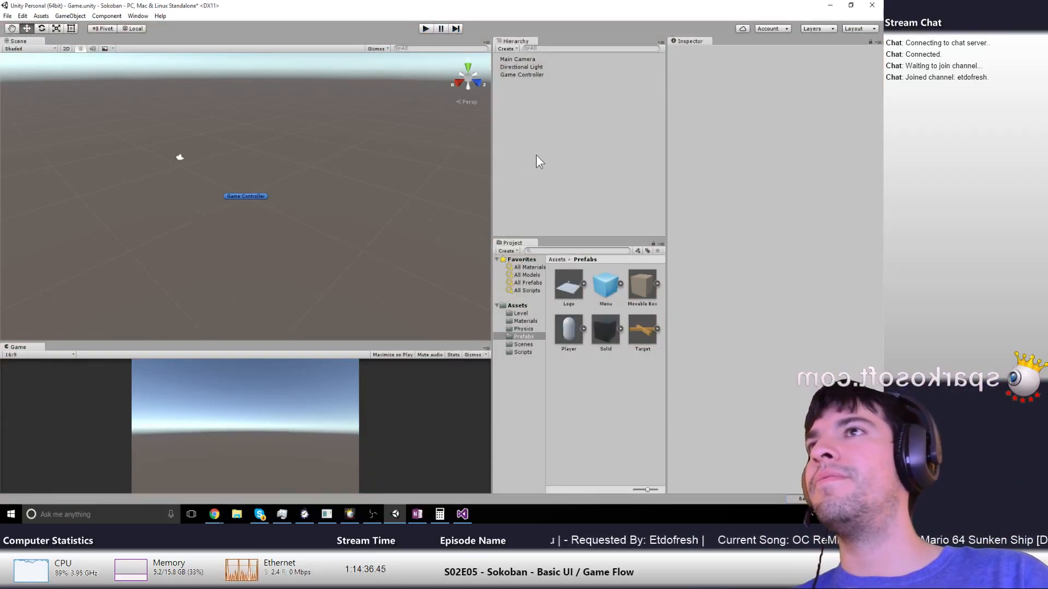
key(alt+Tab)
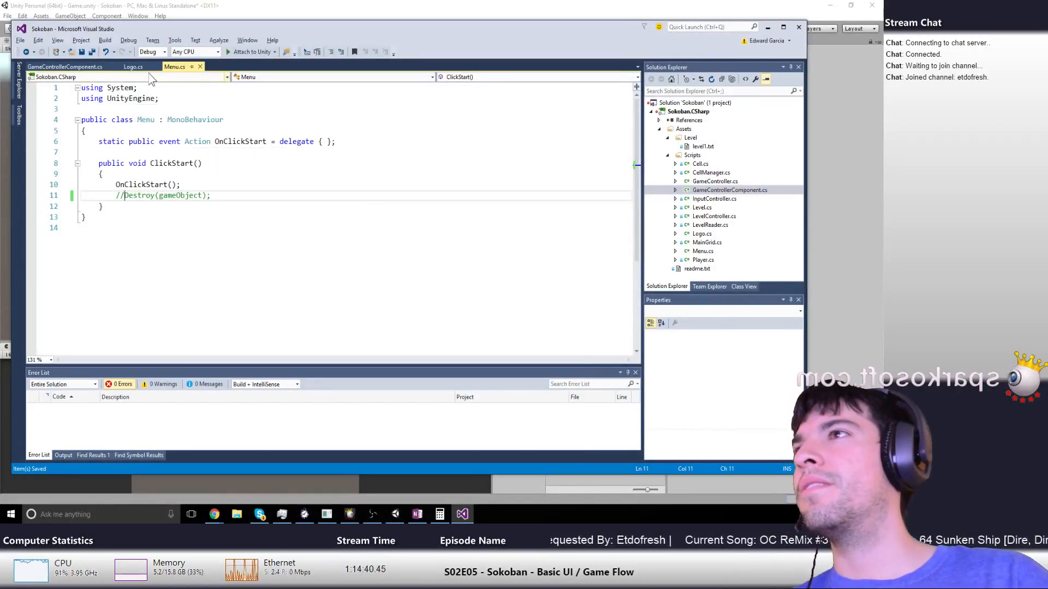
Comment out the Destroy(gameObject); line in the Update method of Logo.cs and save the script
click(136, 67)
scroll(203, 257, down, 2)
click(134, 272)
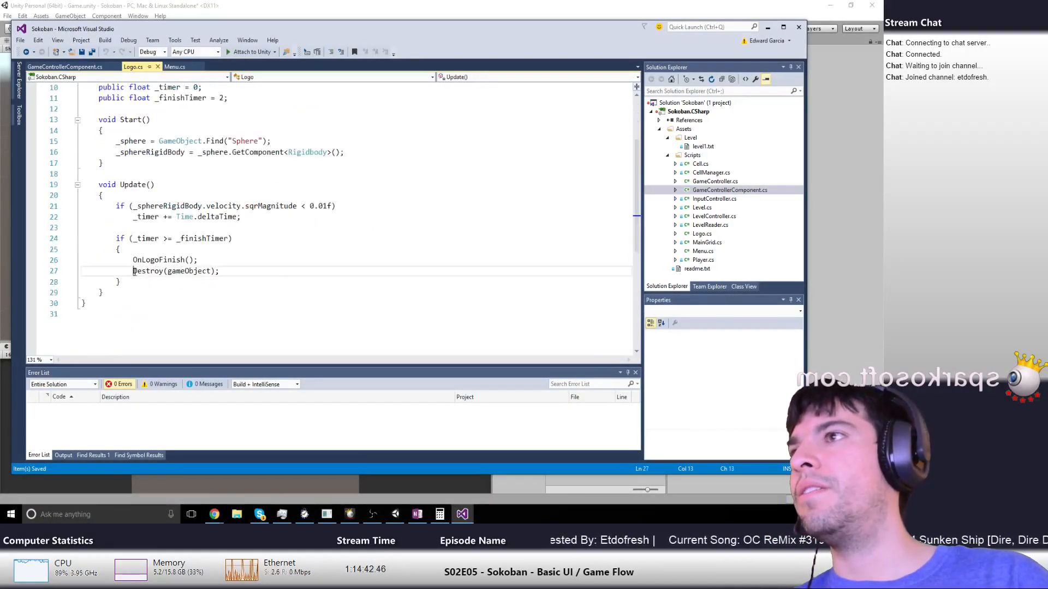
text(/)
text(/)
key(ctrl+s)
Run the game in Unity to check the logo sequence, stop it and return to Logo.cs in Visual Studio
key(alt+Tab)
click(423, 29)
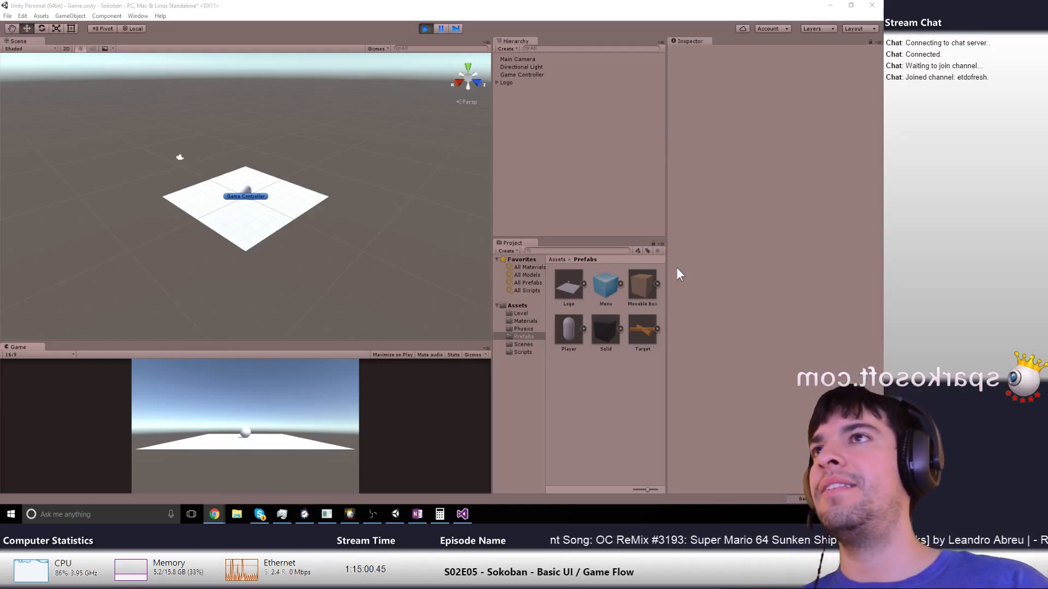
click(422, 25)
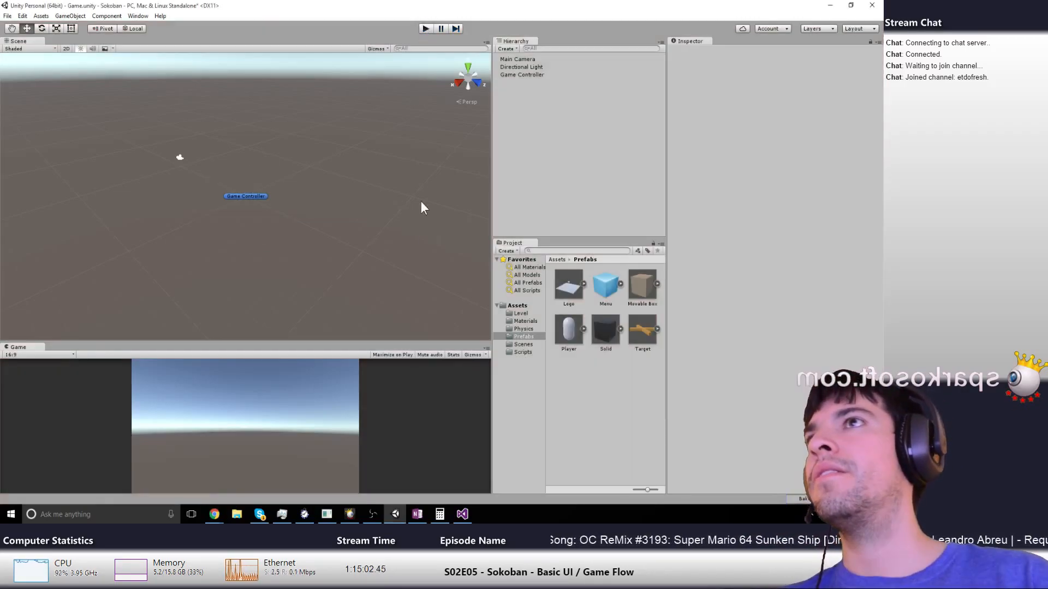
click(216, 518)
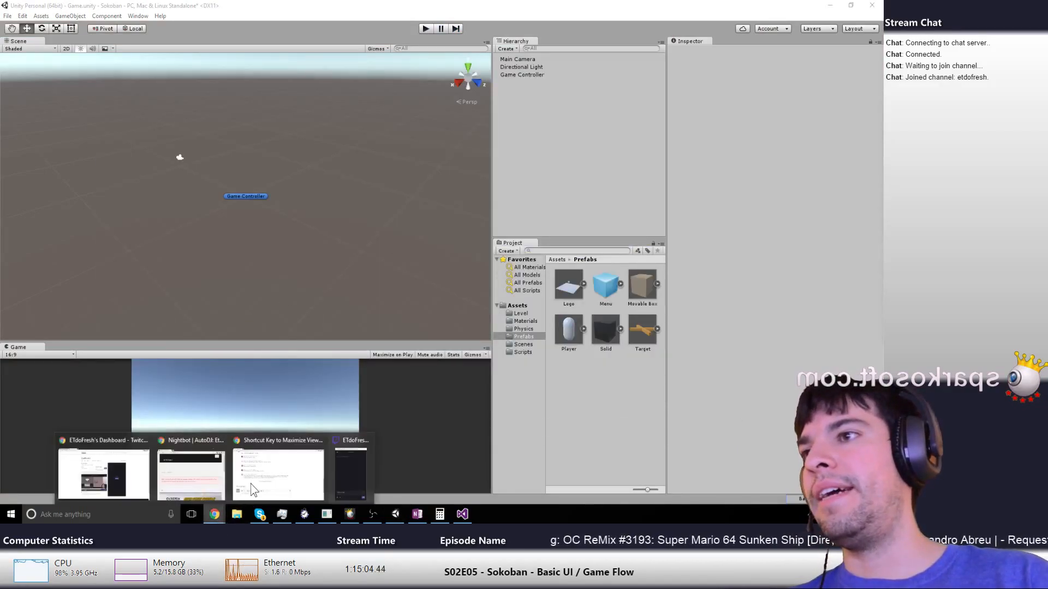
click(256, 488)
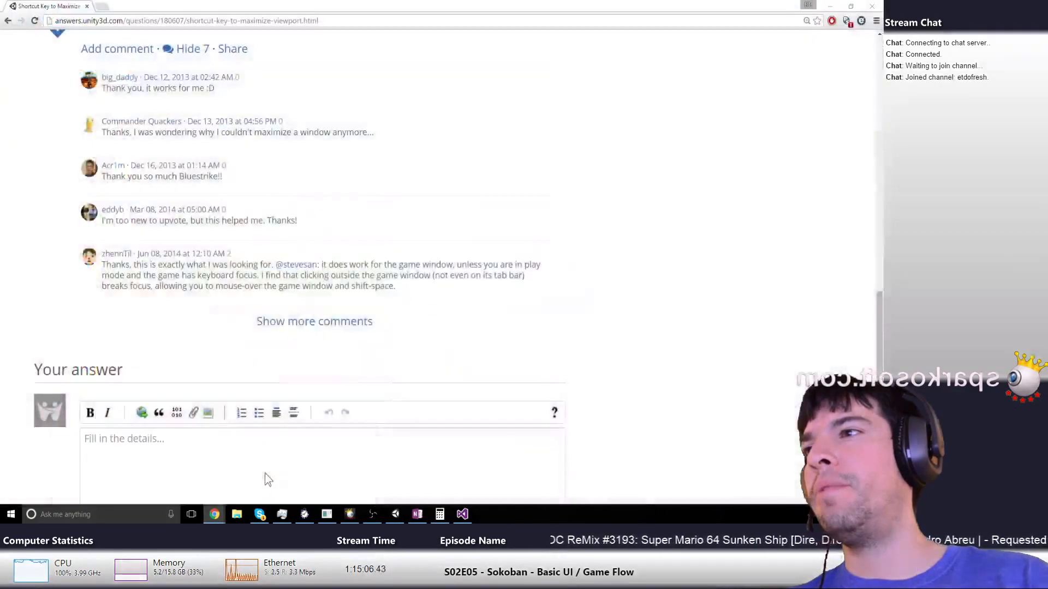
click(443, 515)
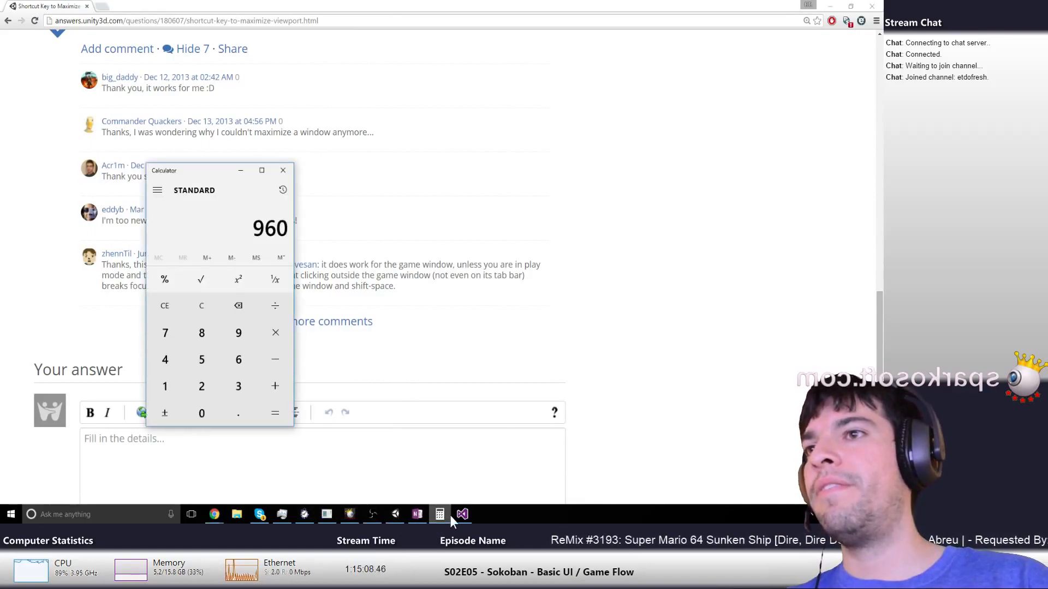
click(462, 514)
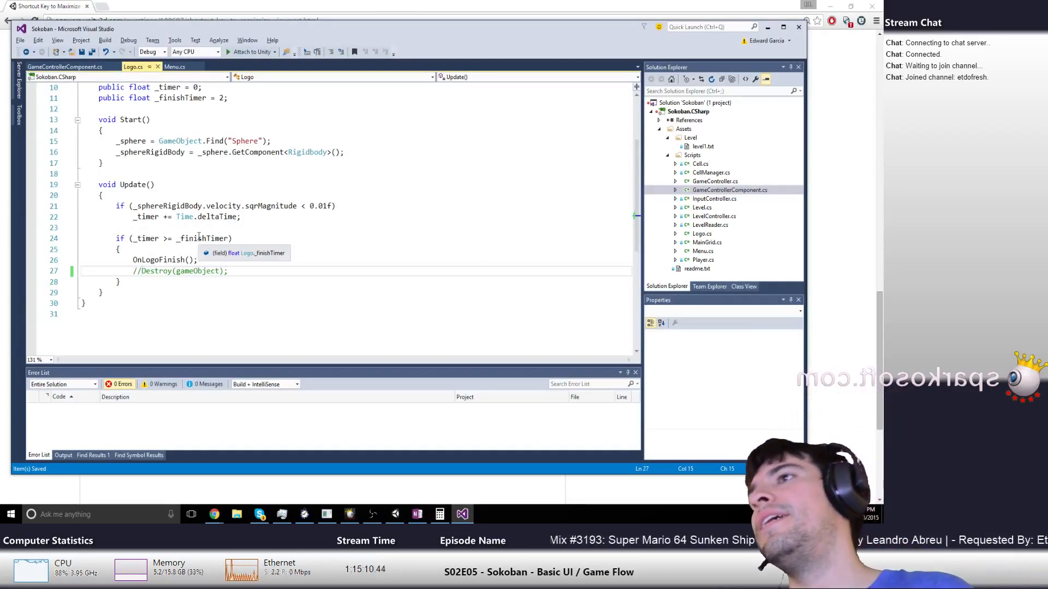
Qualify the event call in the Update method of Logo.cs as Logo.OnLogoFinish(); and save the script
click(142, 260)
scroll(382, 327, up, 3)
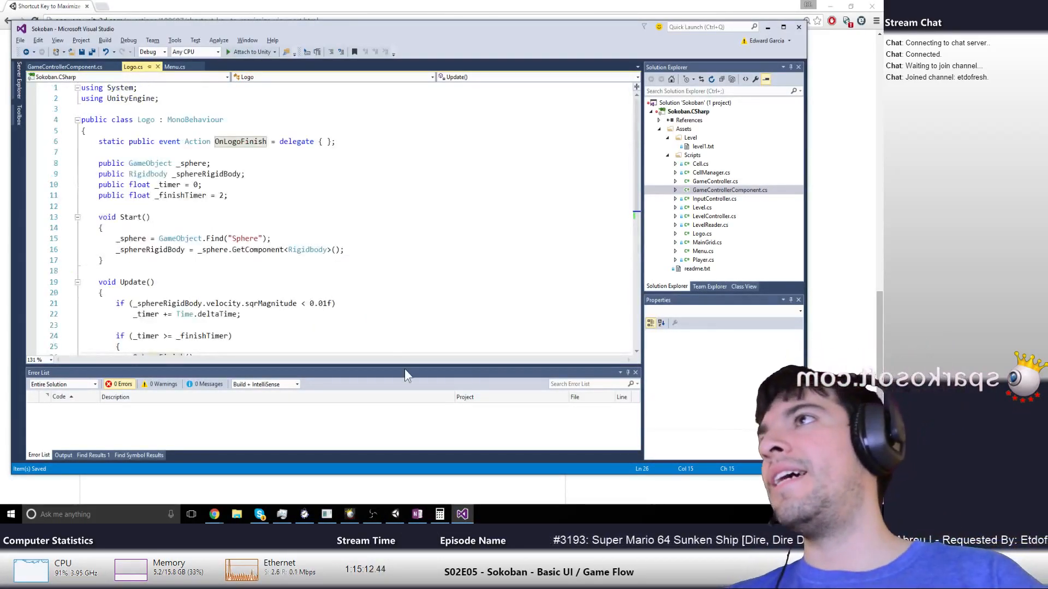
scroll(232, 231, down, 1)
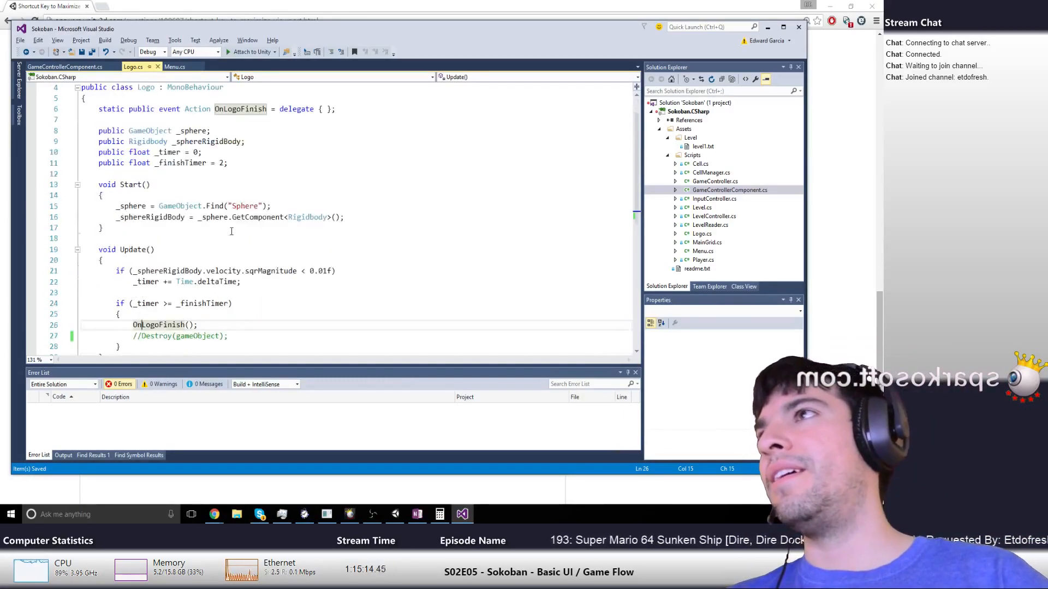
key(Home)
text(l)
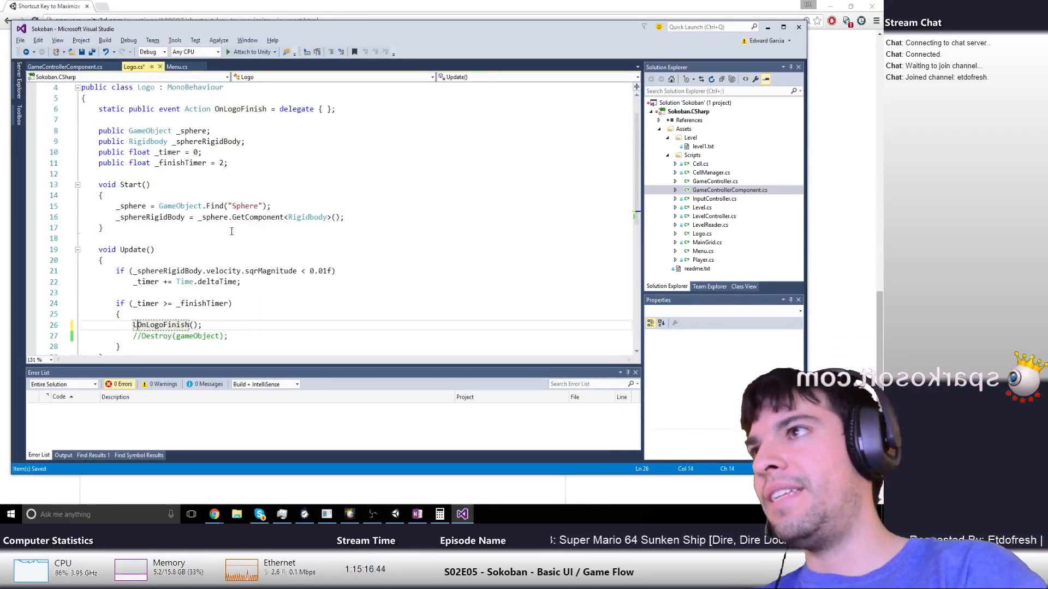
text(ogo.)
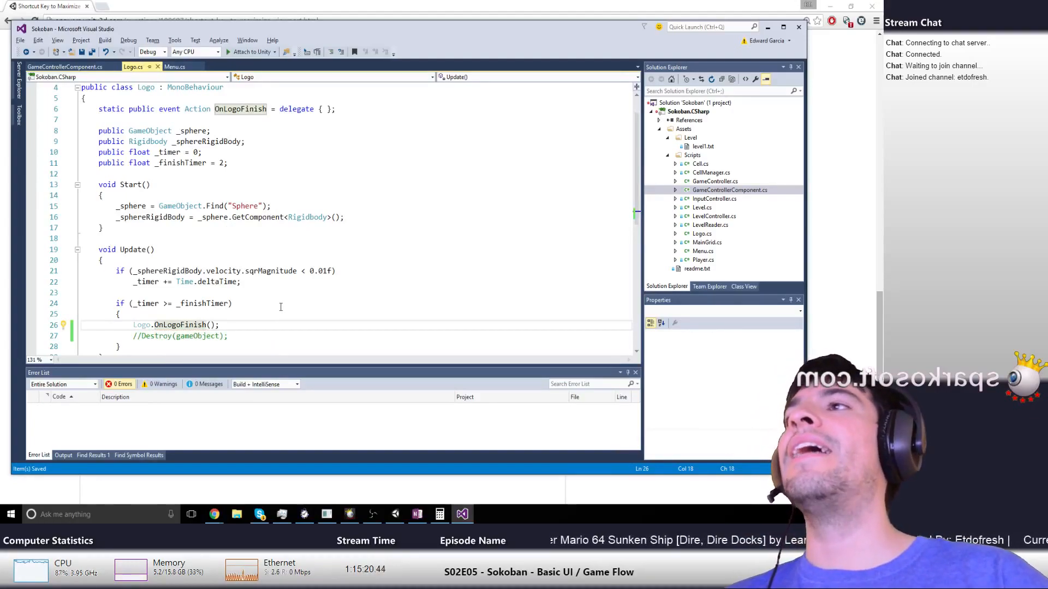
Switch to Unity and start a test run with the qualified Logo.OnLogoFinish call
key(alt+Tab)
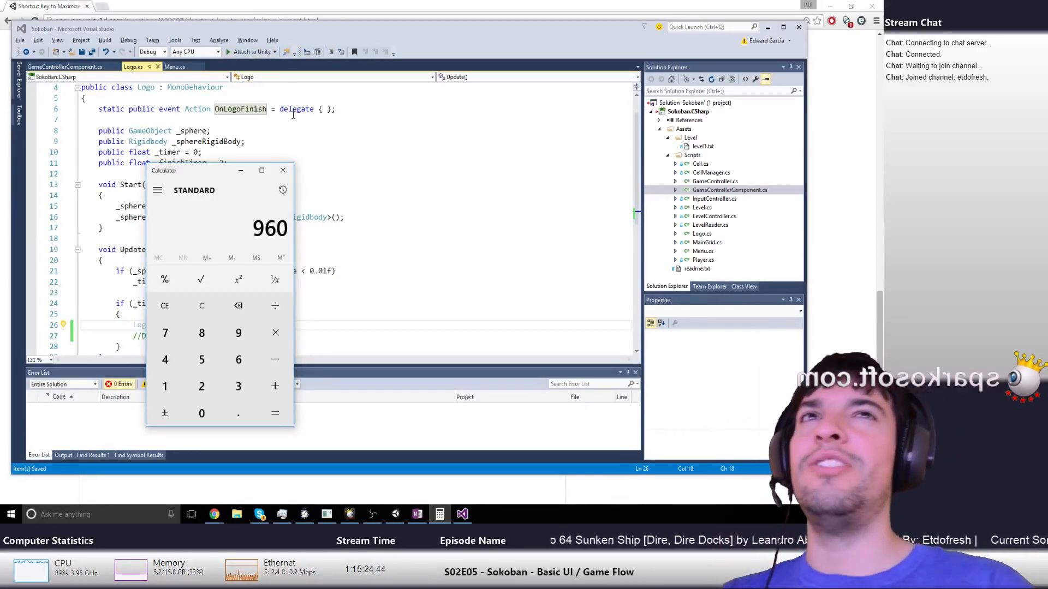
click(309, 8)
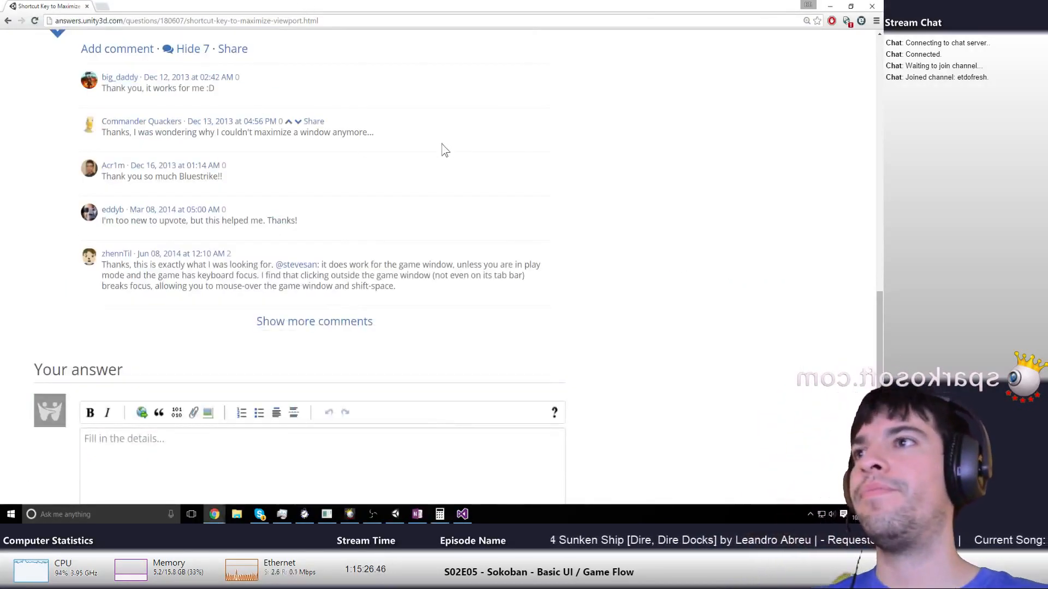
key(alt+Tab)
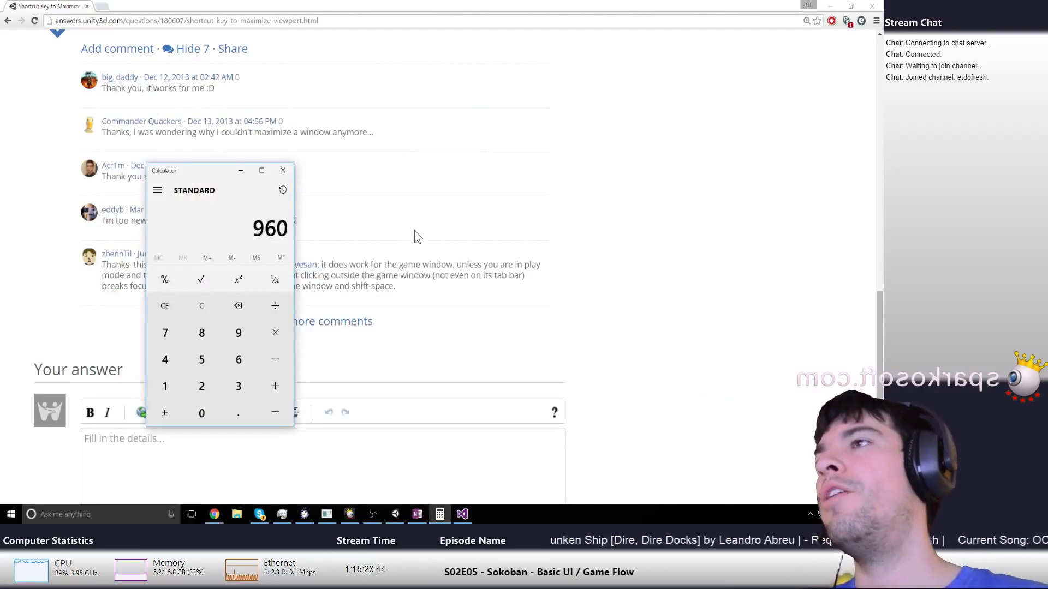
key(alt+Tab)
key(Tab)
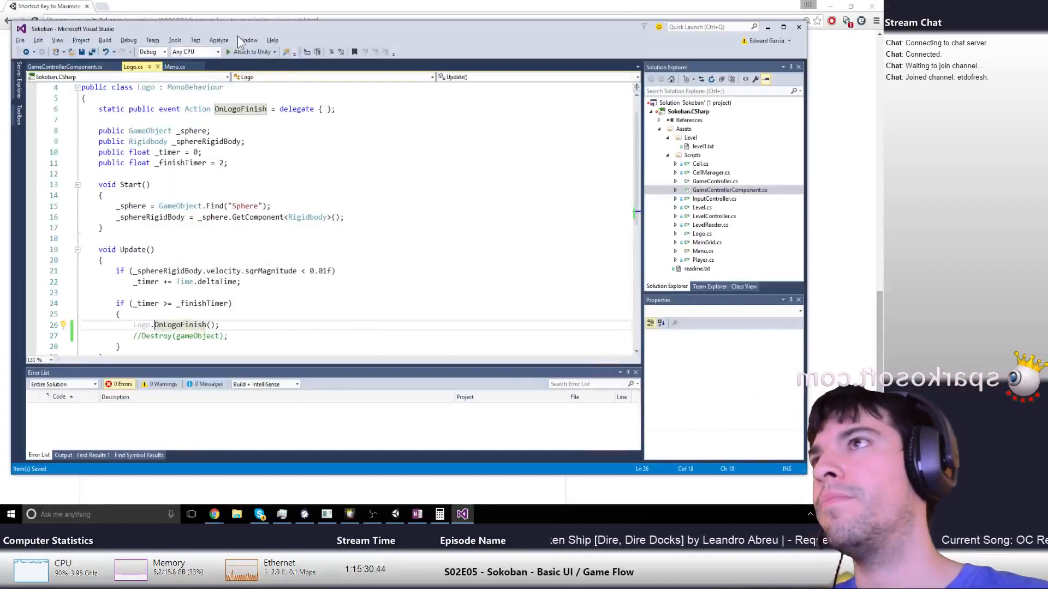
click(392, 516)
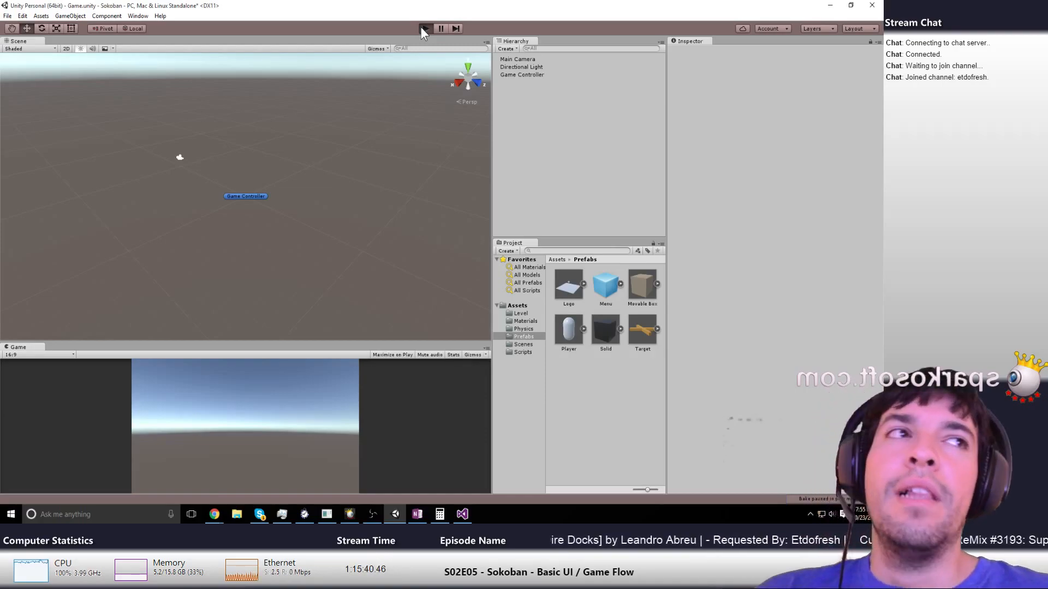
click(423, 29)
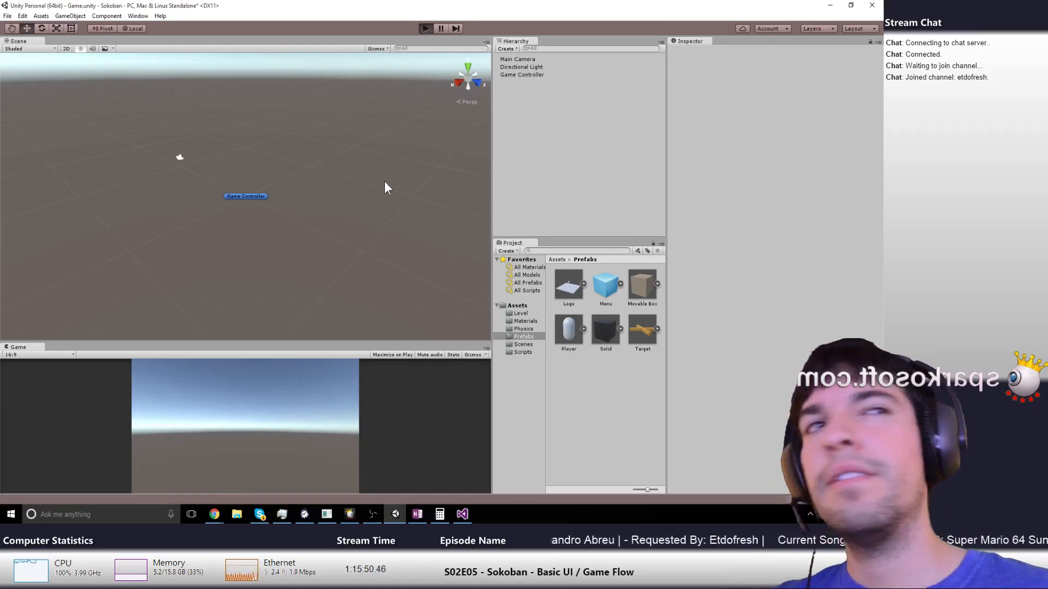
click(465, 513)
click(741, 2)
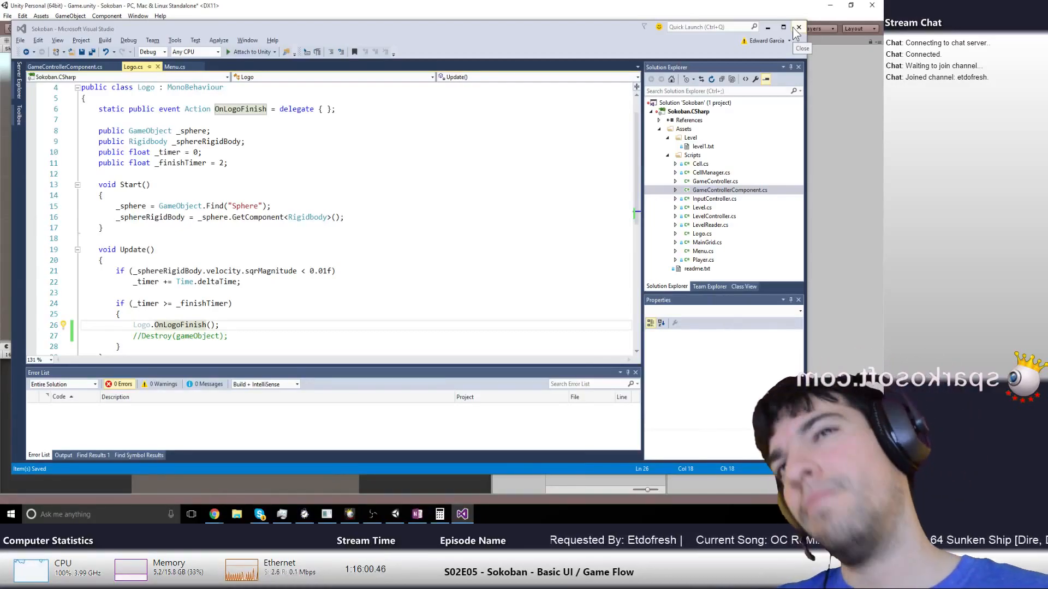
click(767, 28)
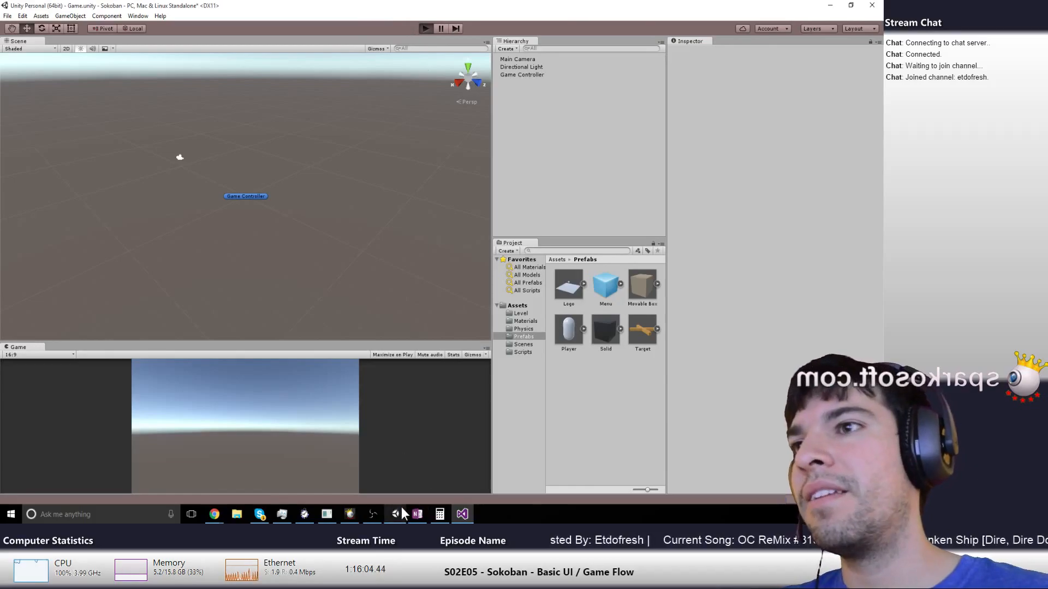
mouse_move(410, 517)
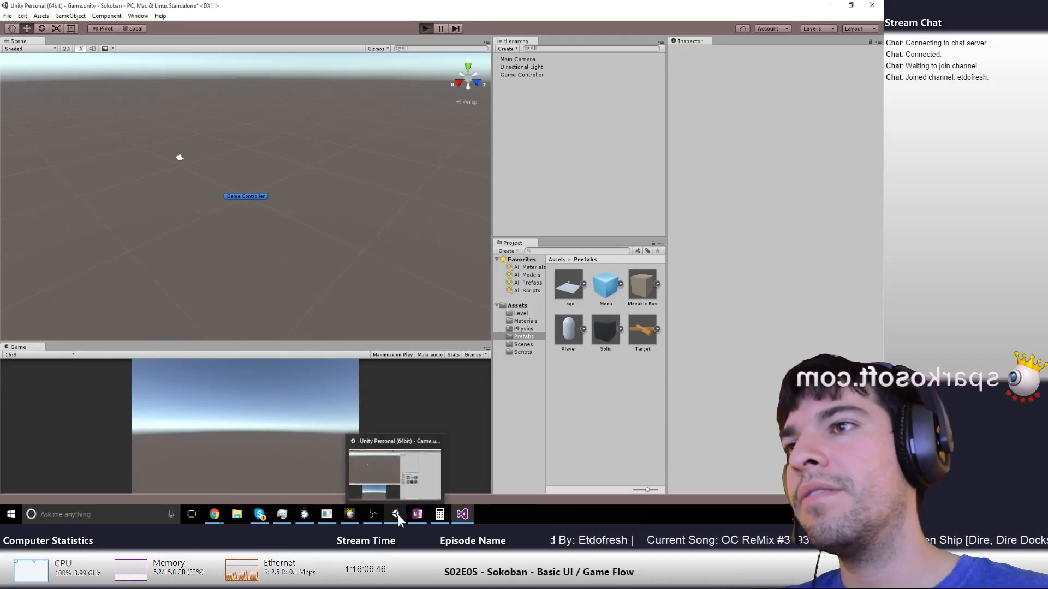
click(462, 514)
click(445, 516)
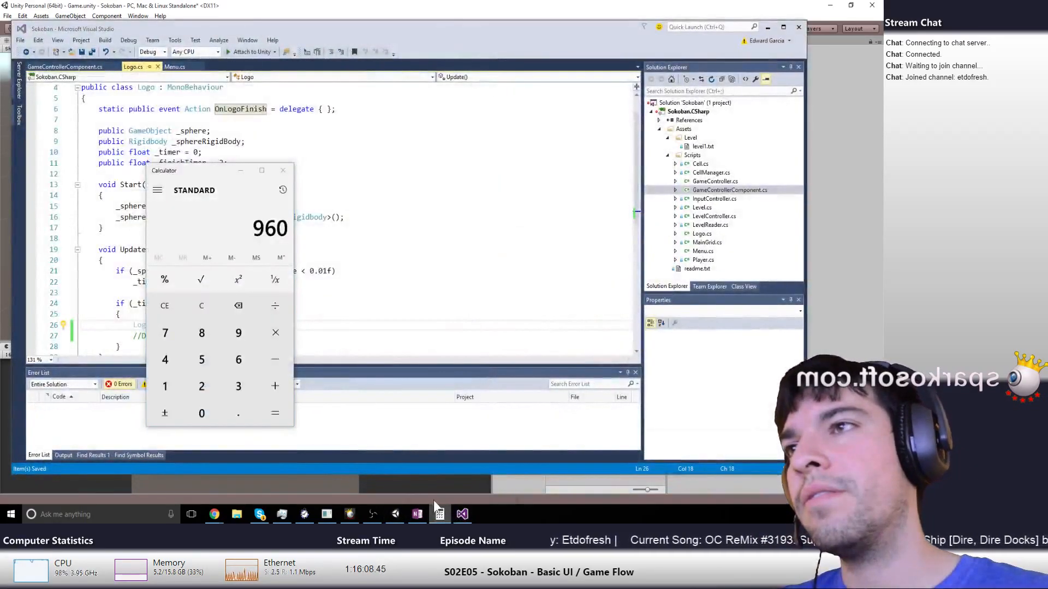
click(440, 515)
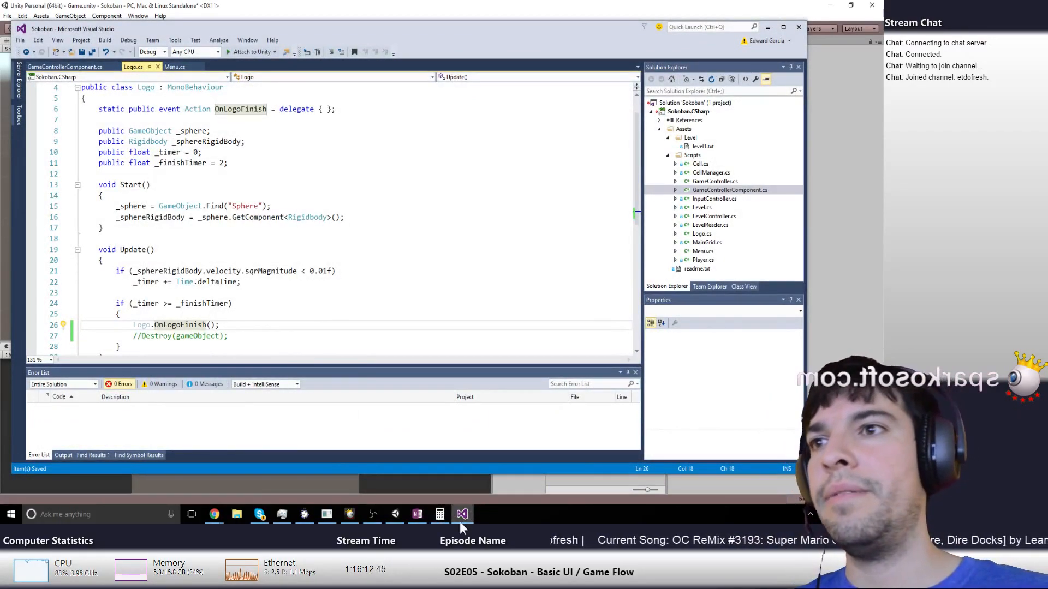
Close Visual Studio, Calculator, Unity, OneNote and the Unity Answers browser window
right_click(459, 520)
click(440, 493)
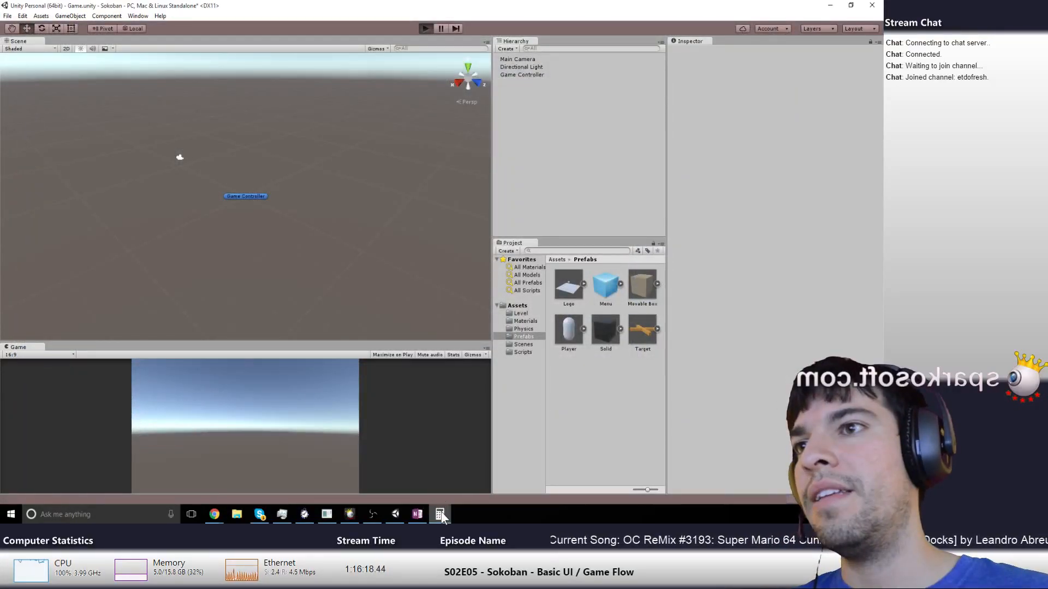
right_click(441, 513)
click(417, 493)
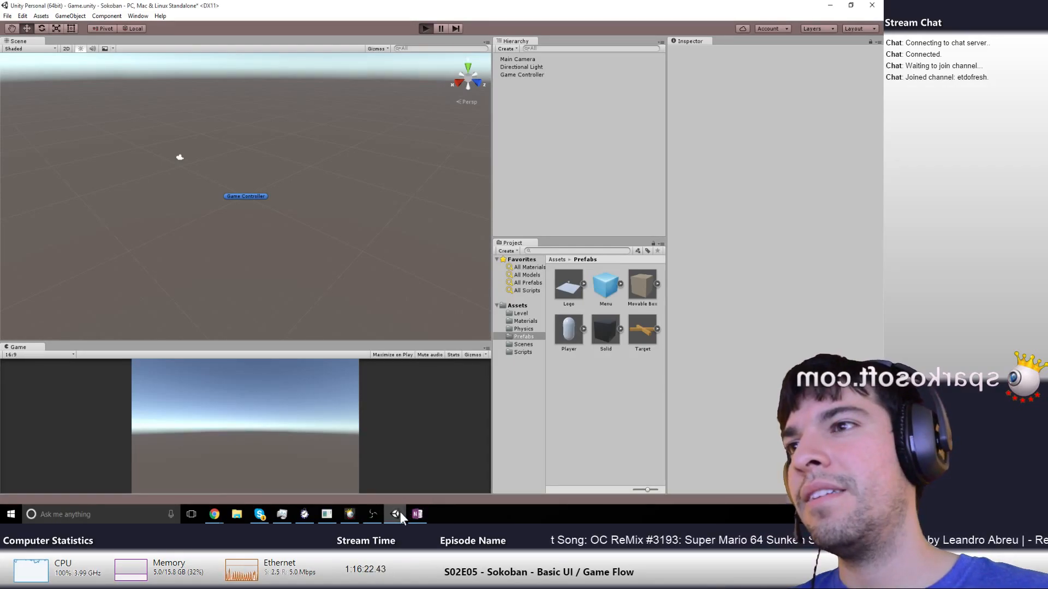
right_click(400, 512)
click(397, 493)
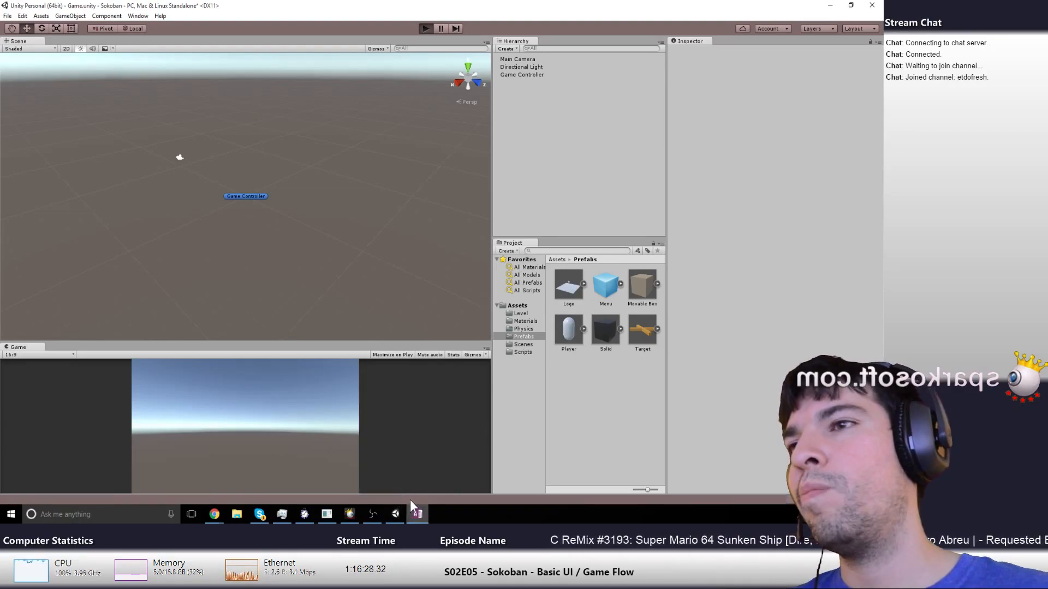
right_click(413, 509)
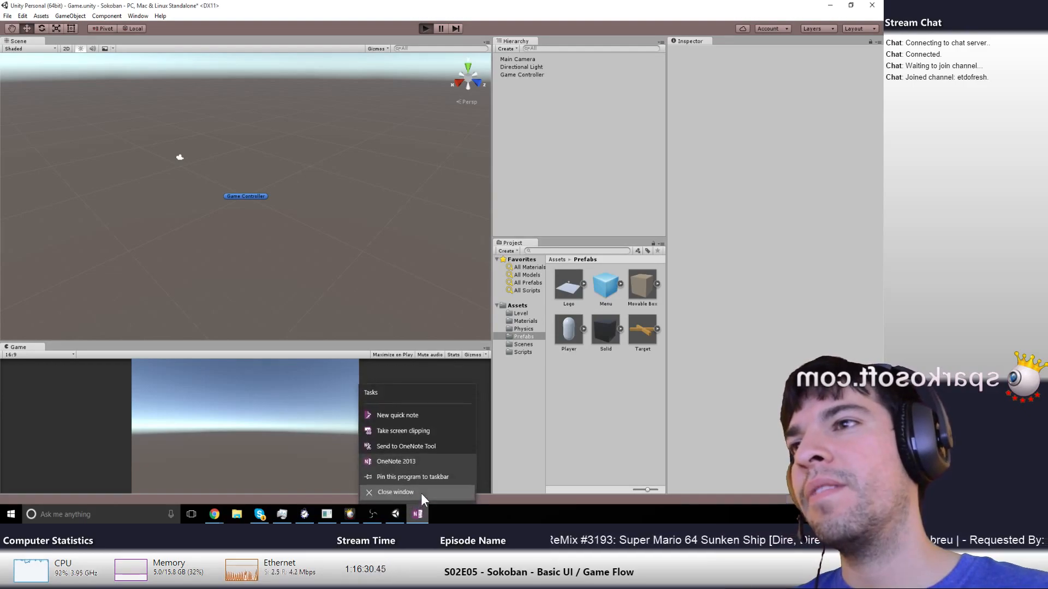
click(420, 493)
mouse_move(404, 511)
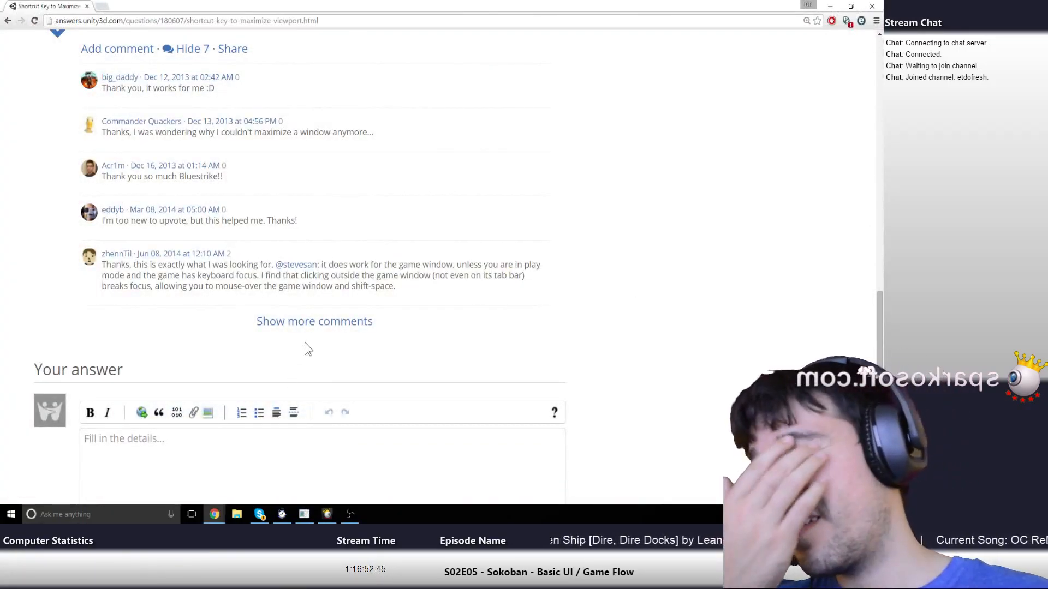
click(871, 6)
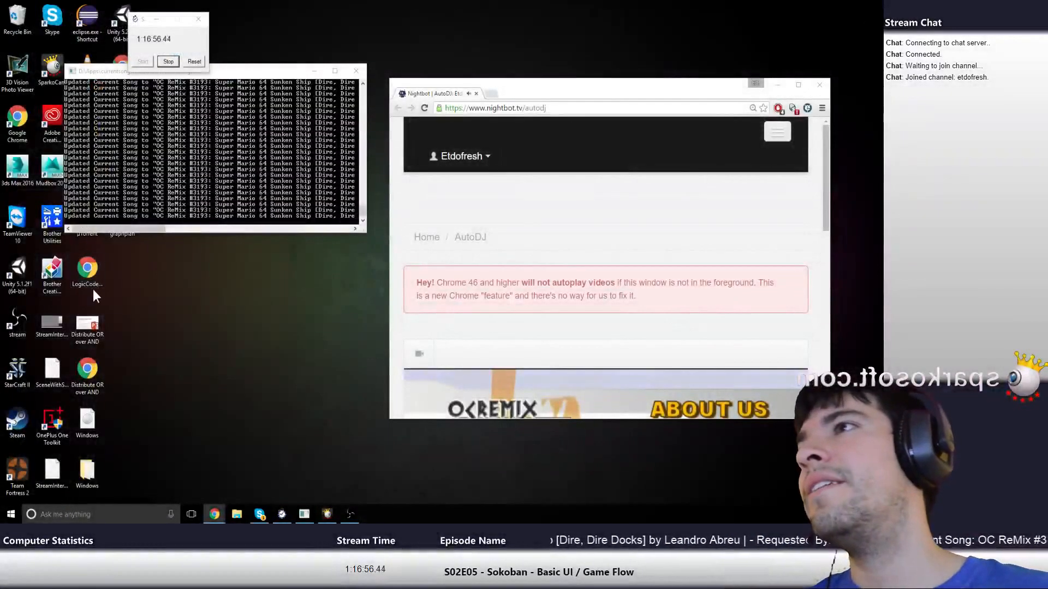
Launch Unity, load the Game scene of the Sokoban project and run it briefly
double_click(18, 270)
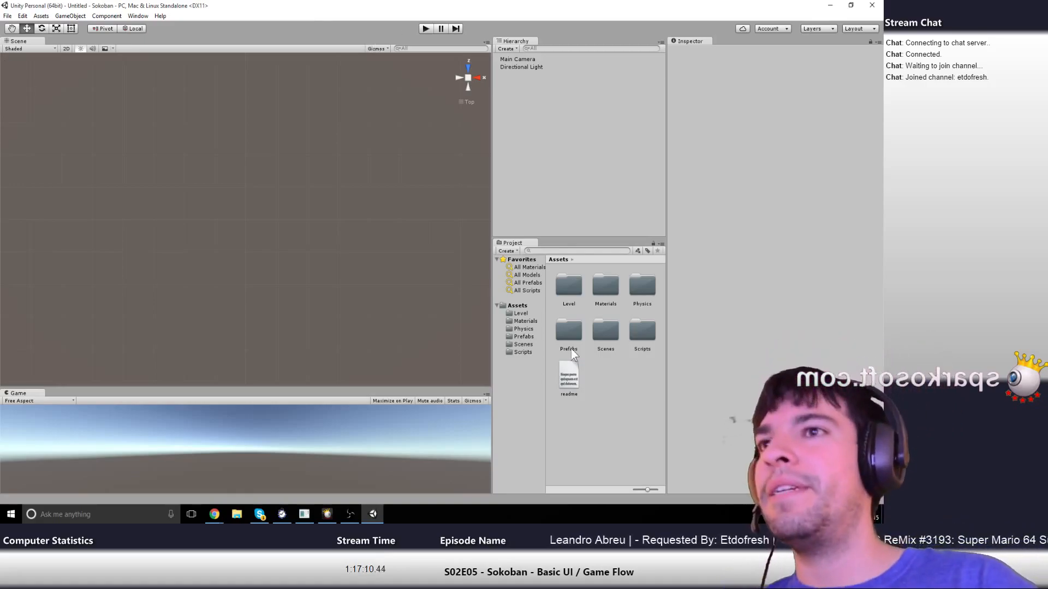
click(517, 344)
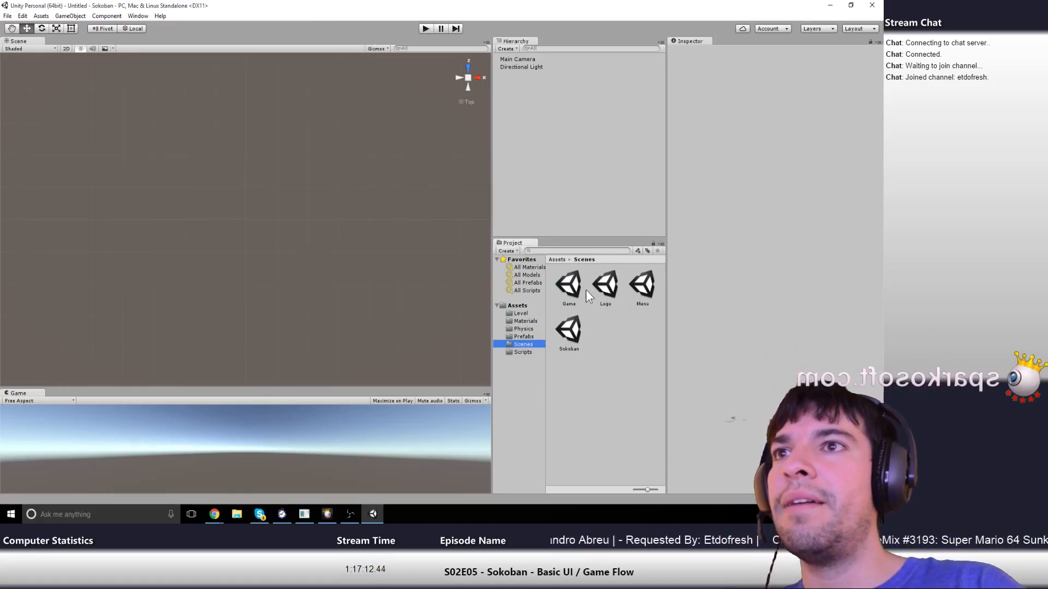
double_click(568, 284)
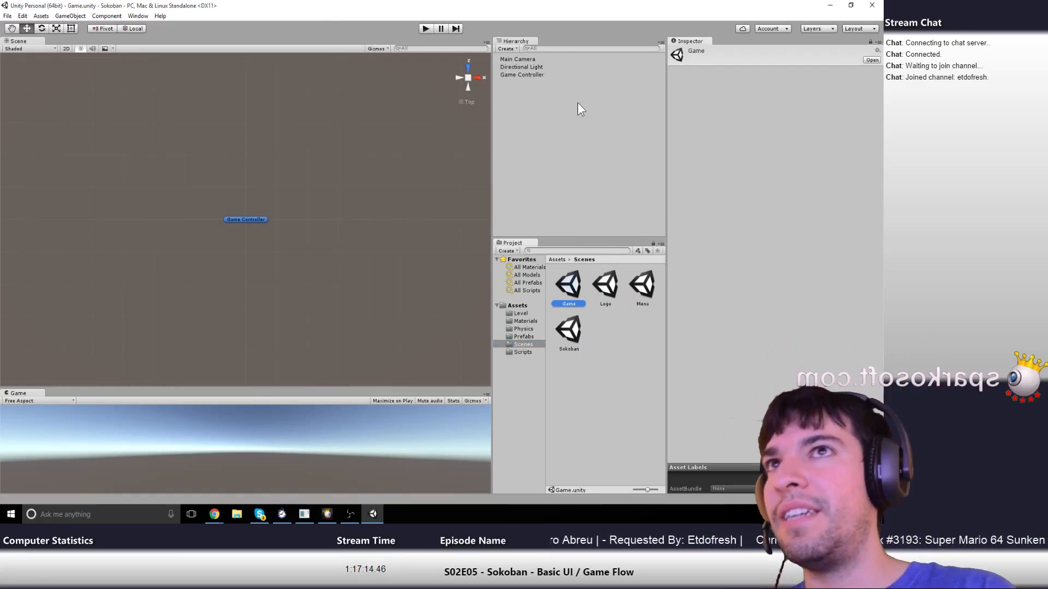
click(426, 29)
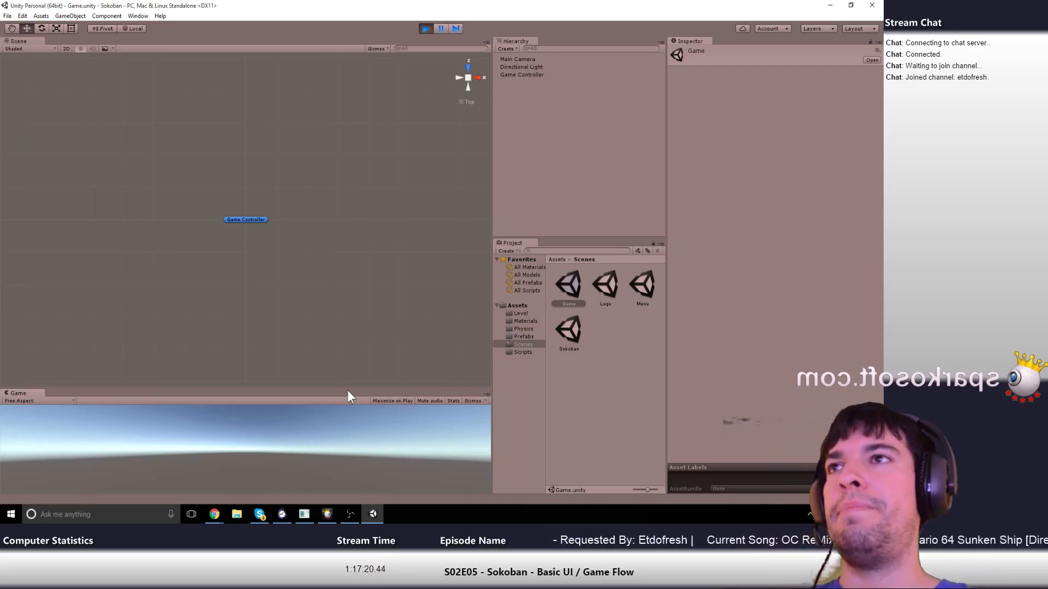
click(426, 28)
Try to add the GameController script to the Game Controller object
click(536, 76)
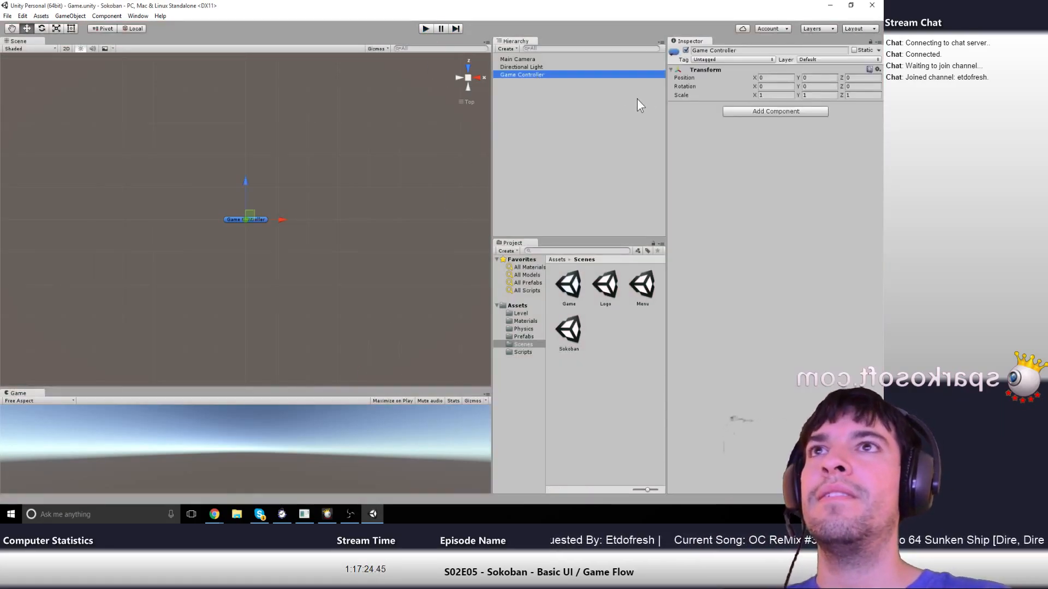
click(523, 352)
drag(642, 288, 767, 206)
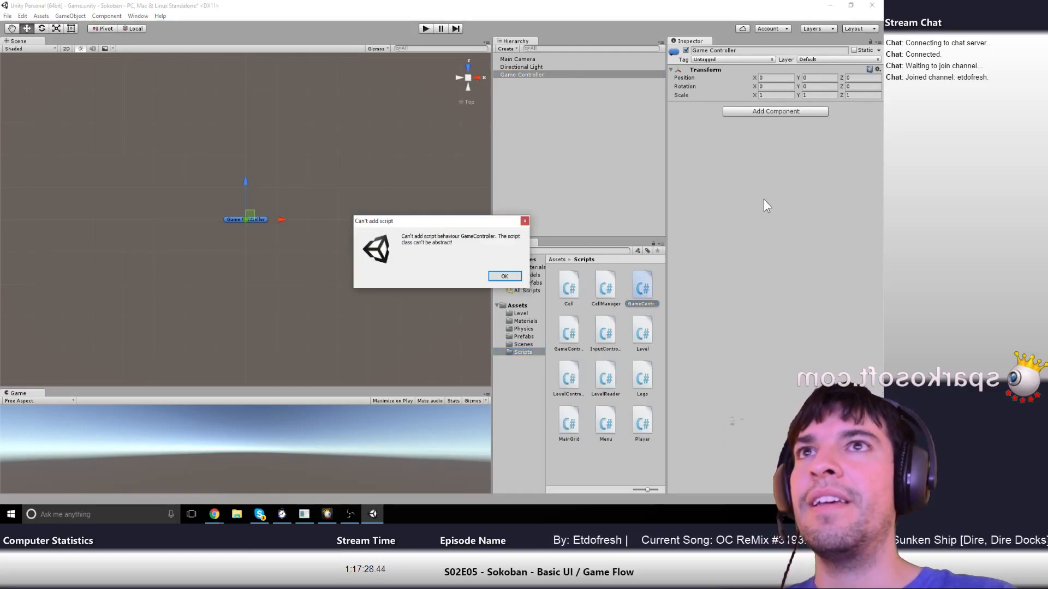
click(504, 277)
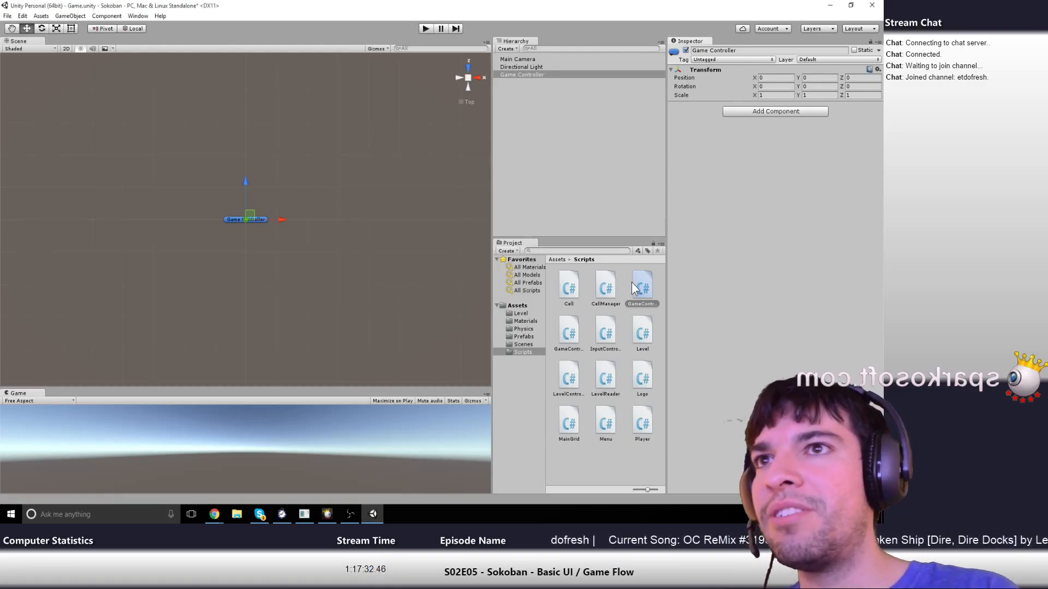
Attach the GameControllerComponent script to the Game Controller object, and open that script in Visual Studio before returning to Unity
click(633, 287)
click(567, 331)
drag(562, 329, 525, 71)
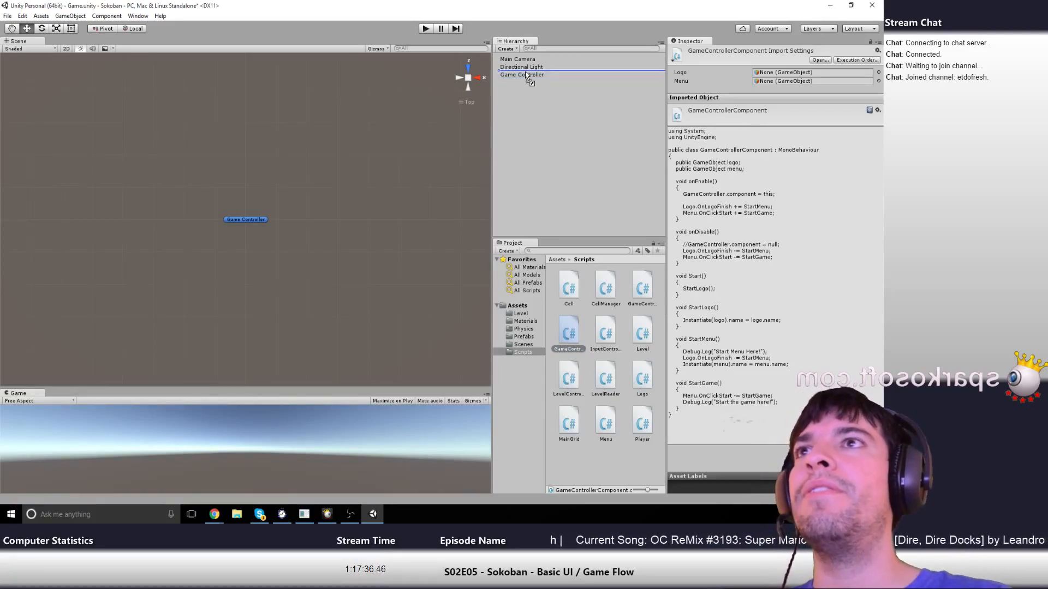
click(520, 77)
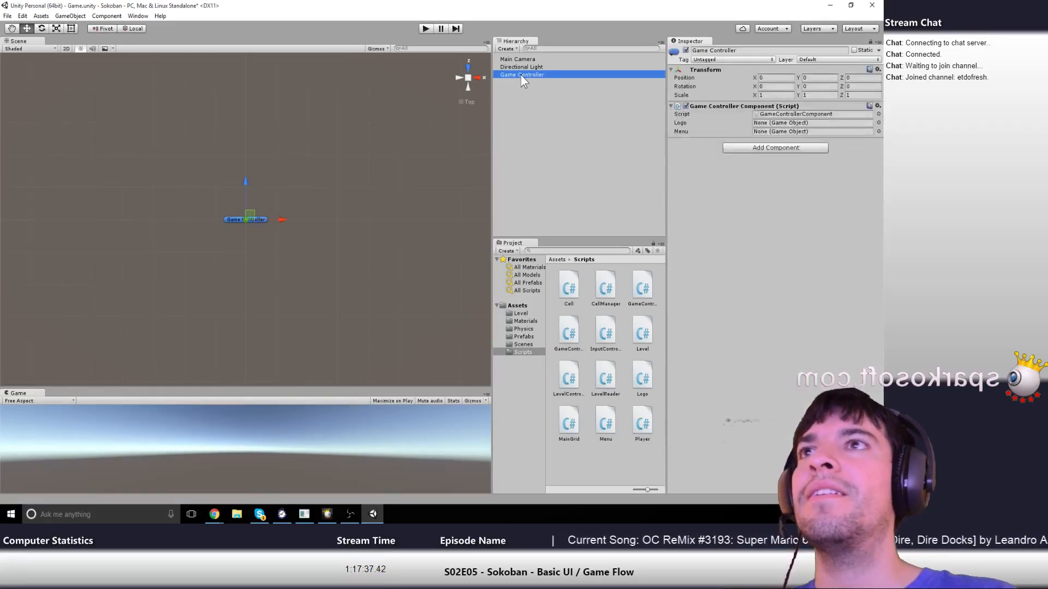
double_click(823, 115)
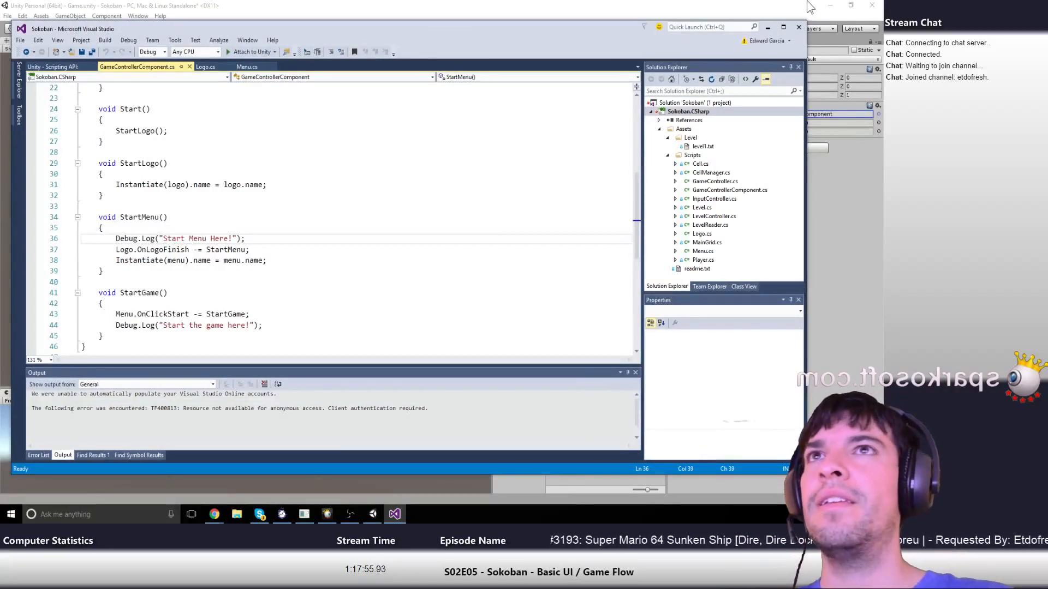
click(767, 27)
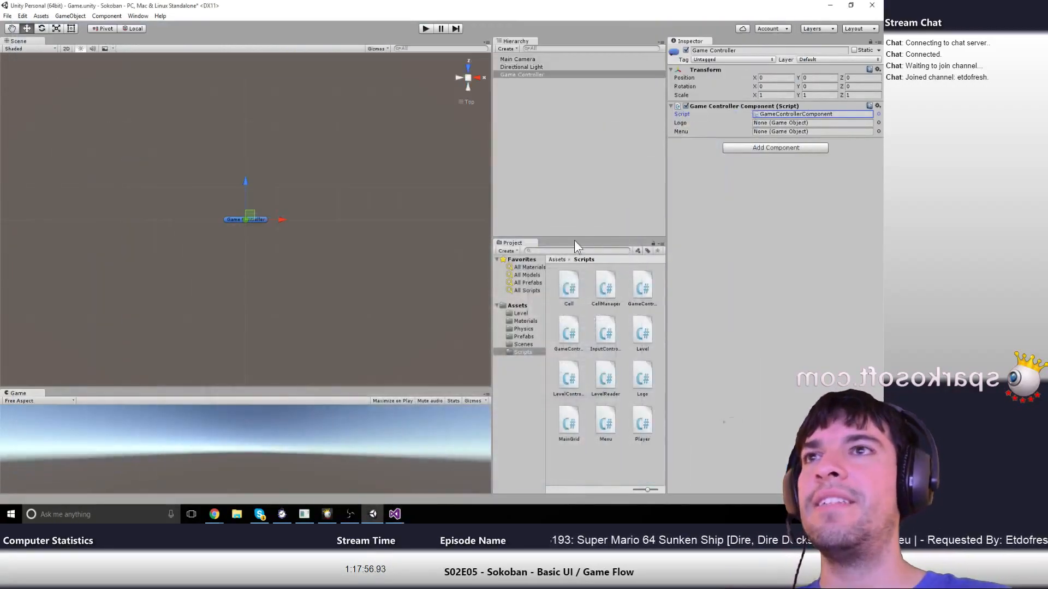
Assign the Logo and Menu prefabs to the matching fields of the Game Controller Component and run the game
click(520, 336)
drag(569, 286, 780, 123)
drag(605, 286, 769, 131)
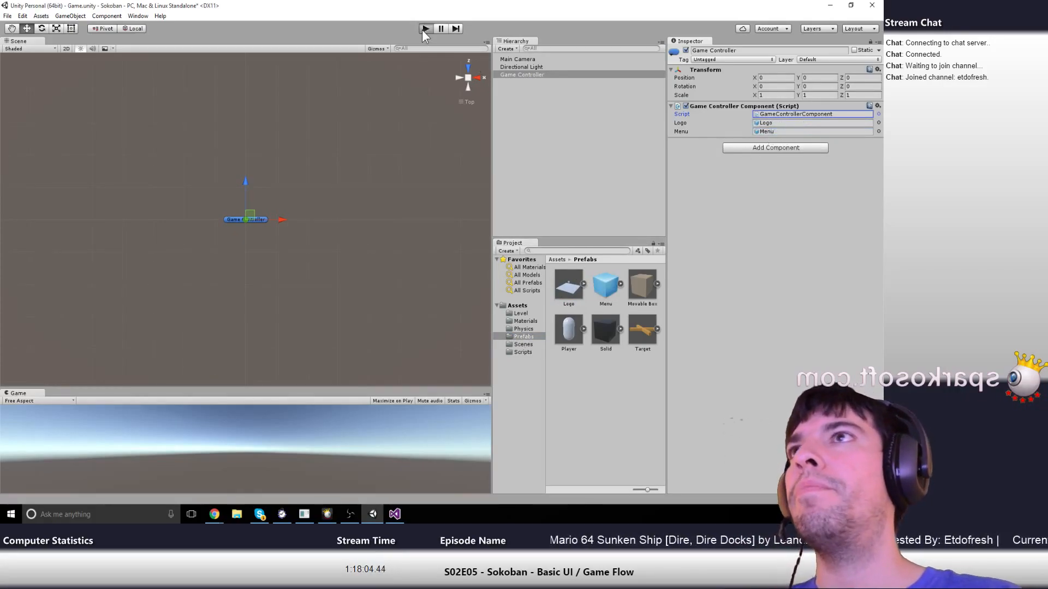
click(424, 29)
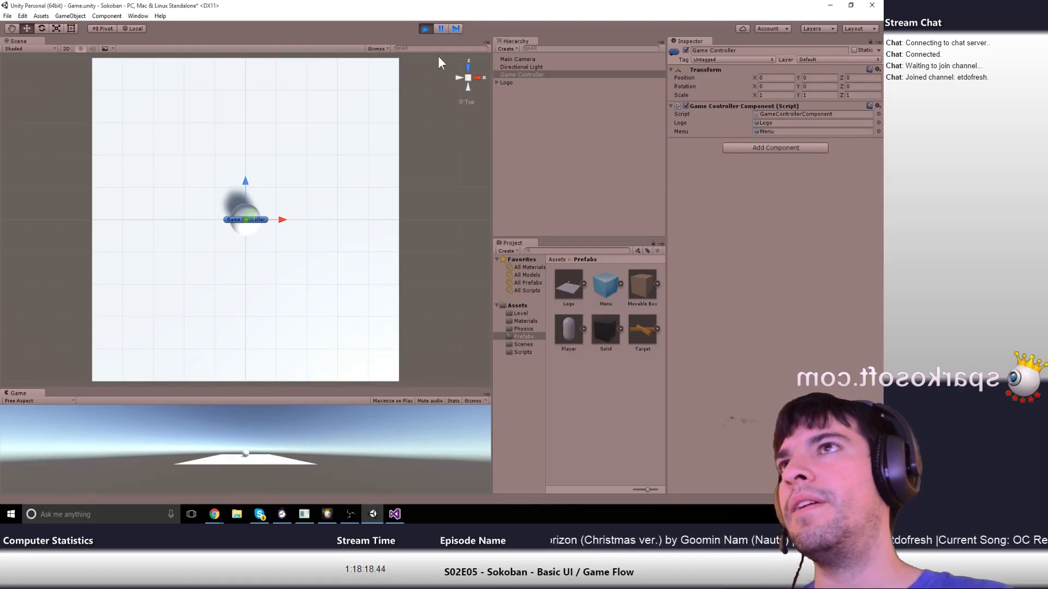
Review in Visual Studio how Logo.cs raises OnLogoFinish and how GameControllerComponent.cs subscribes StartMenu and StartGame to the events
key(alt+Tab)
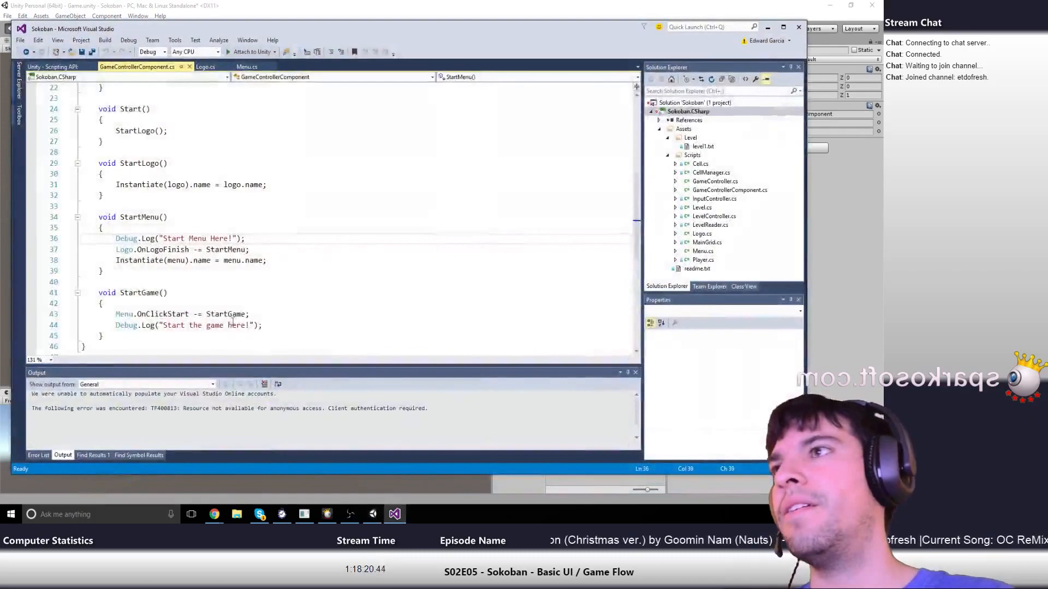
click(203, 67)
scroll(222, 312, down, 1)
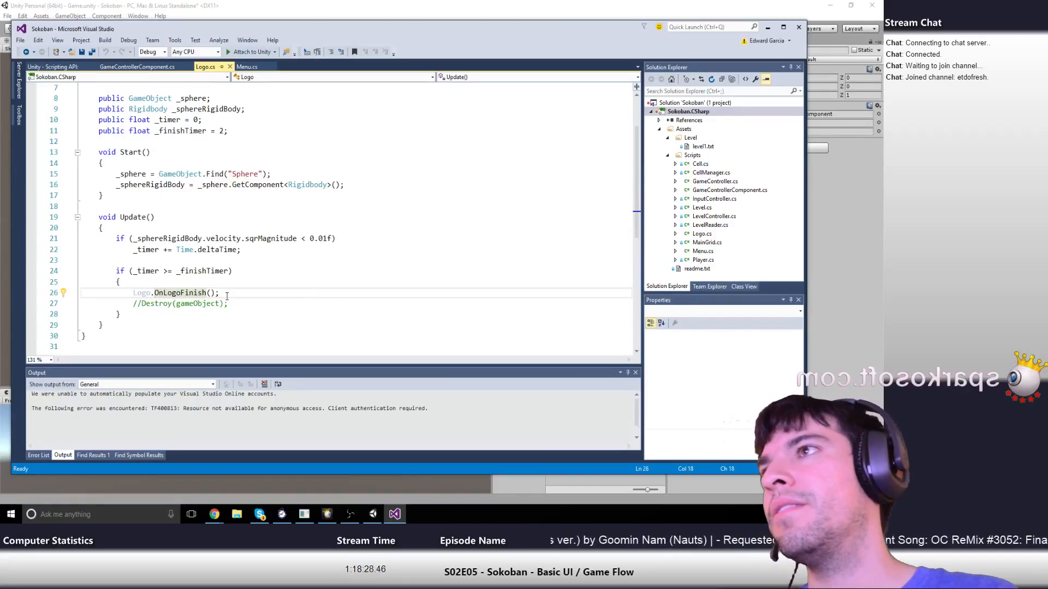
scroll(227, 295, up, 2)
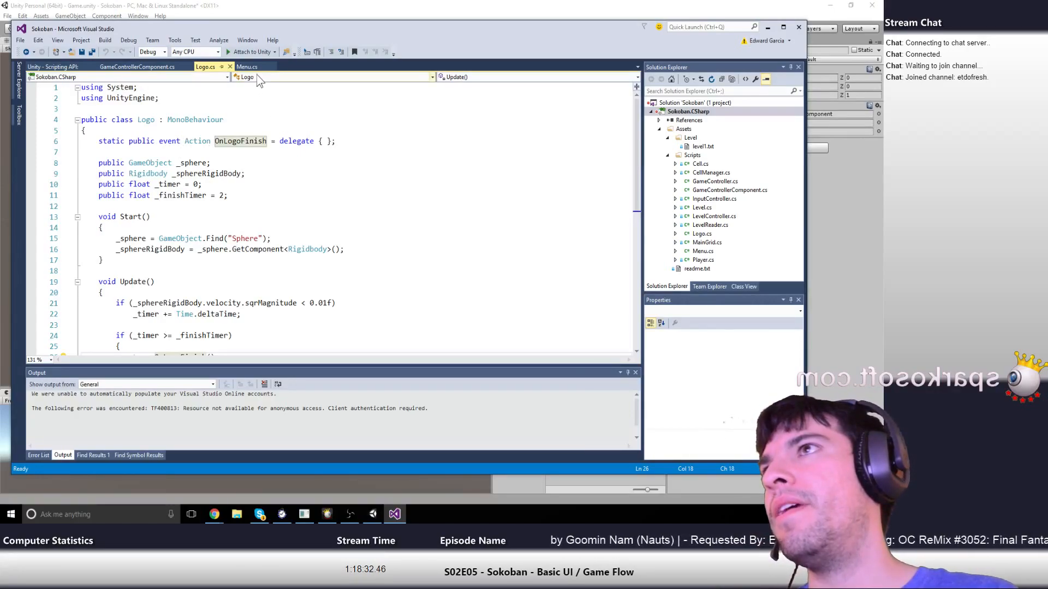
click(136, 66)
scroll(206, 274, down, 3)
scroll(206, 275, up, 9)
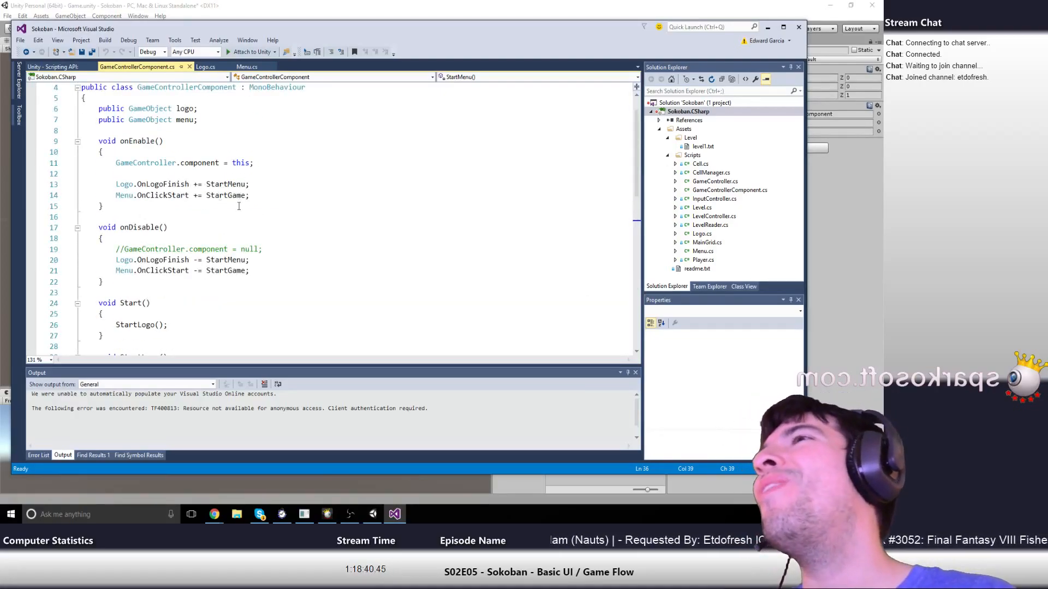
scroll(266, 208, up, 1)
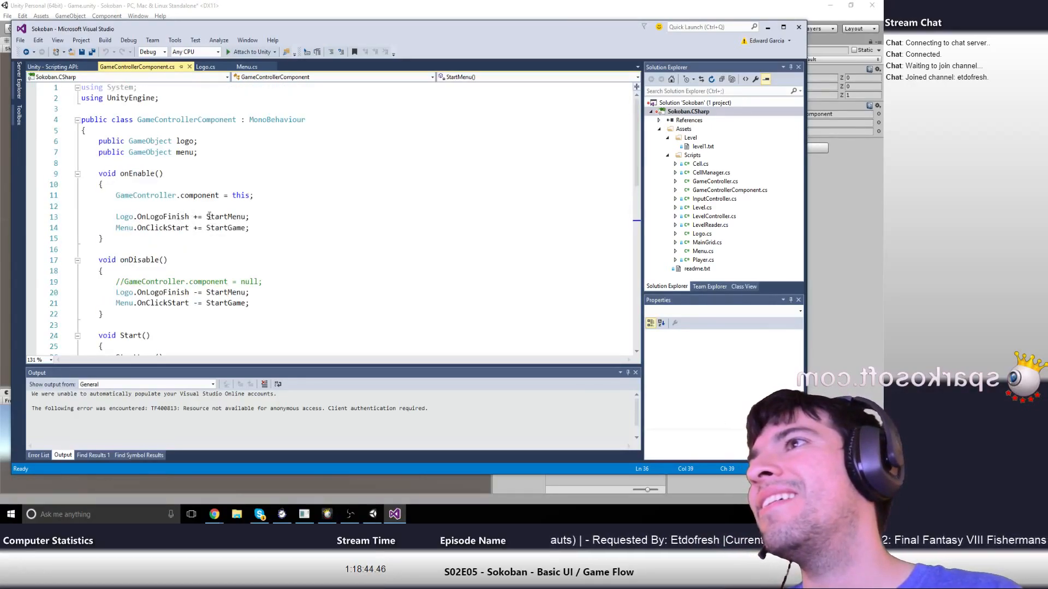
scroll(169, 250, down, 5)
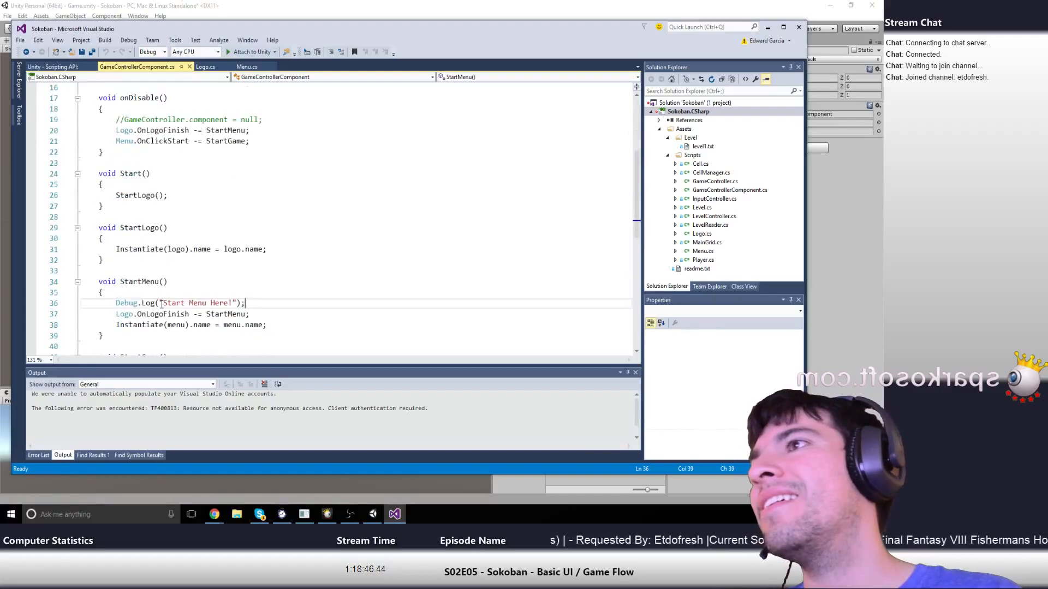
scroll(191, 290, up, 2)
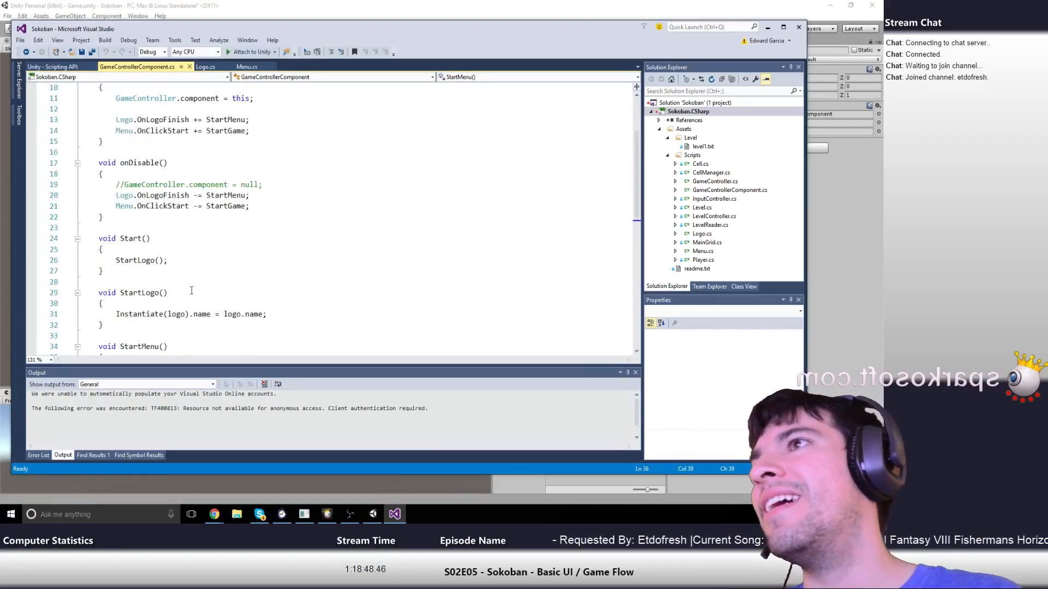
scroll(191, 290, up, 2)
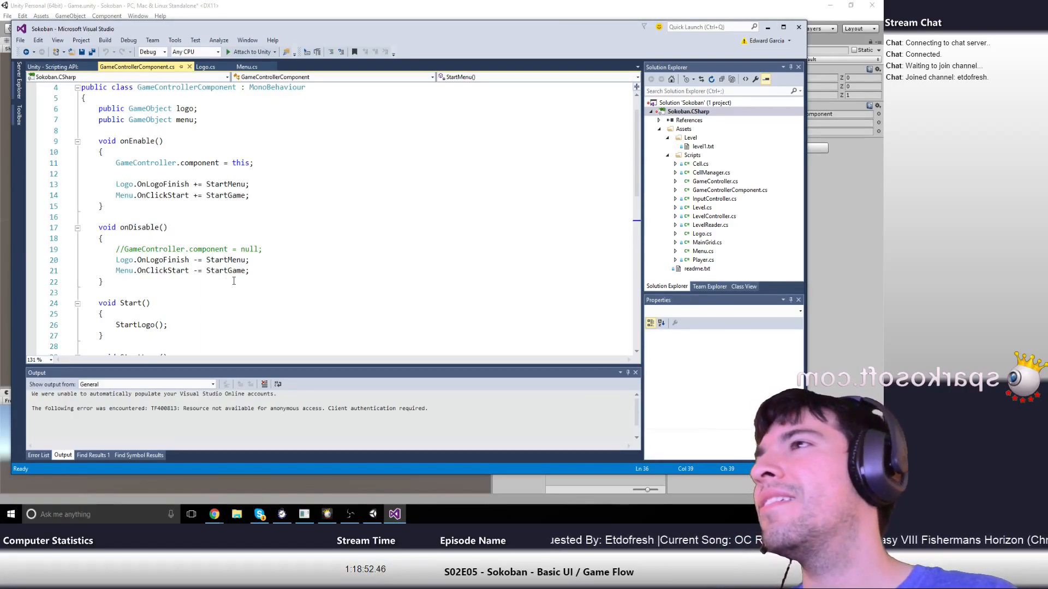
Set a breakpoint on the Logo.OnLogoFinish(); line in the Update method of Logo.cs
click(205, 66)
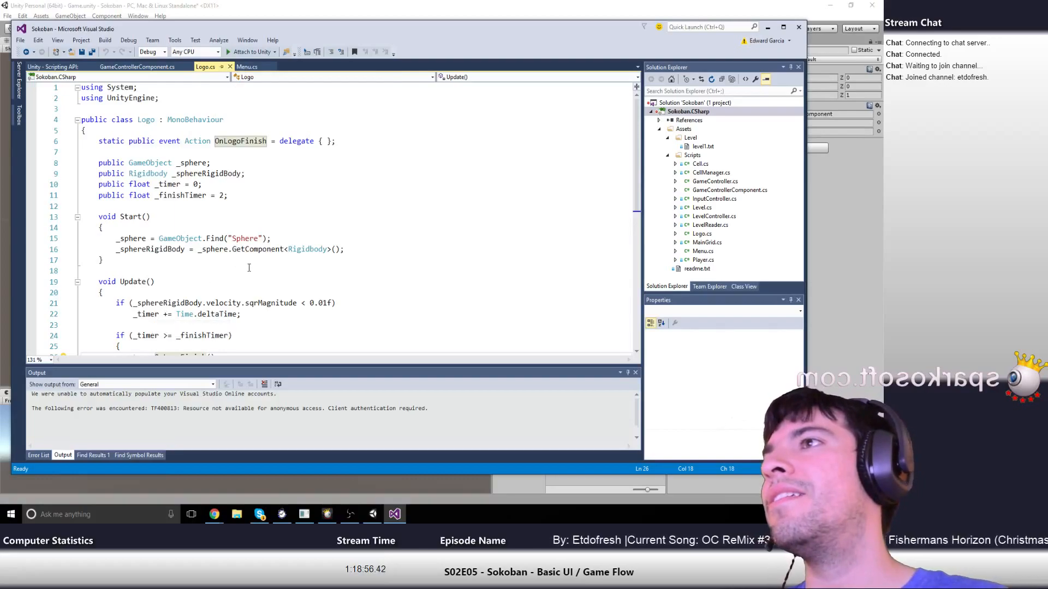
scroll(261, 264, down, 3)
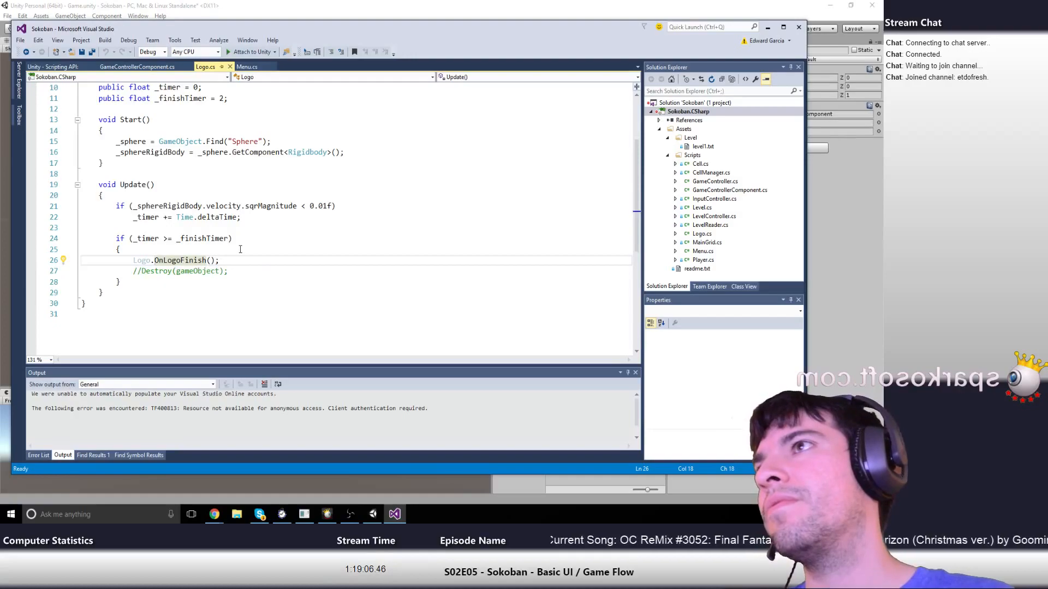
scroll(240, 249, up, 3)
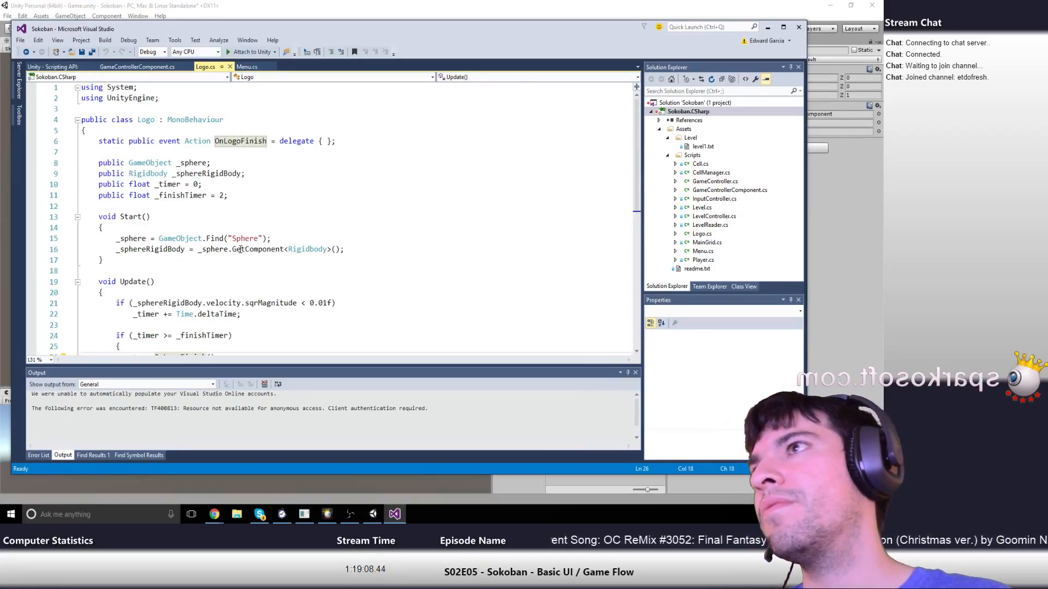
scroll(240, 249, down, 2)
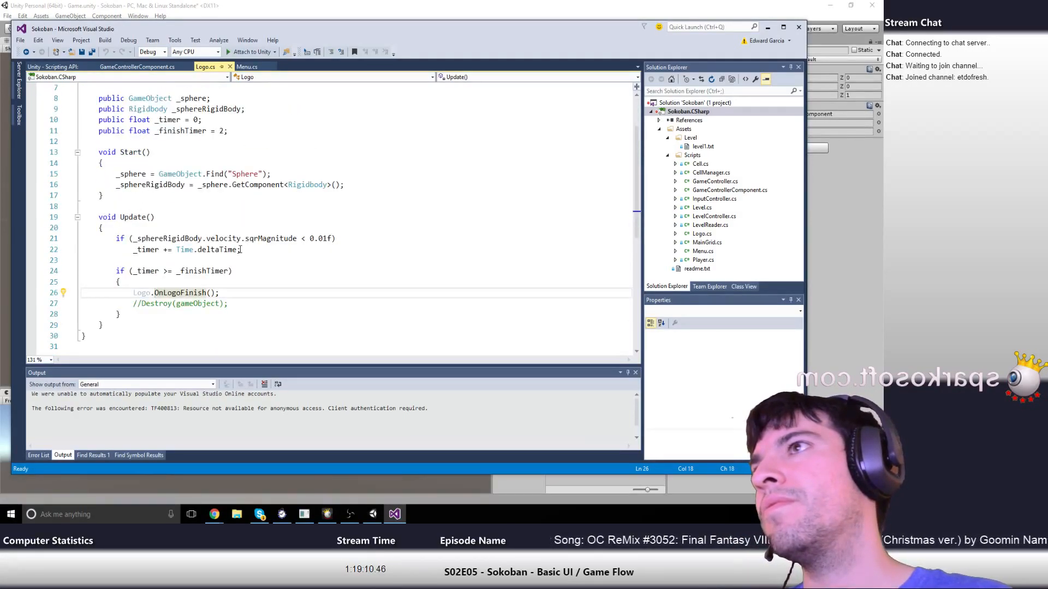
scroll(240, 249, up, 2)
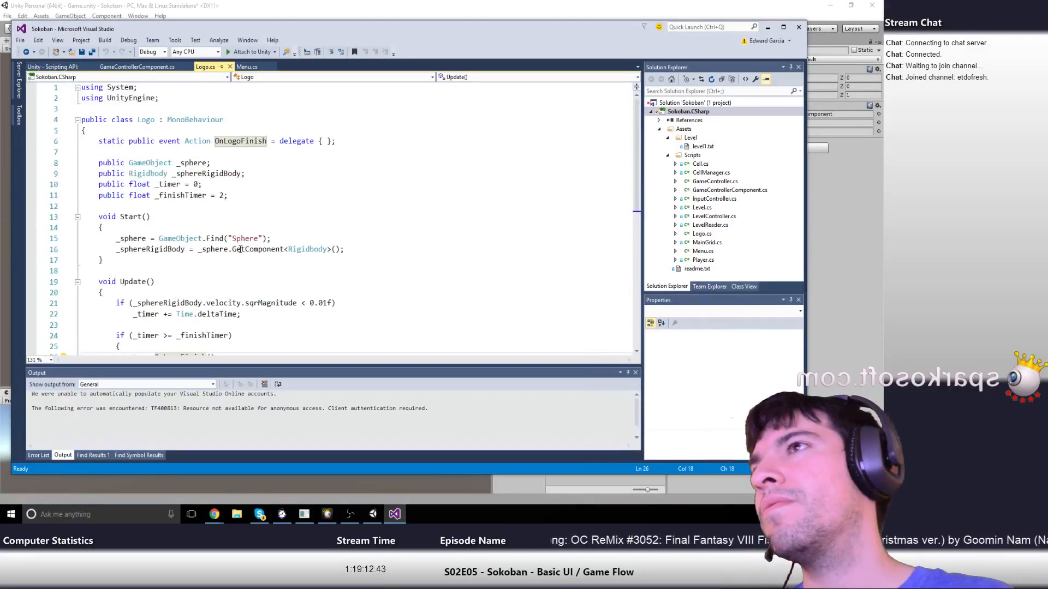
scroll(240, 249, down, 2)
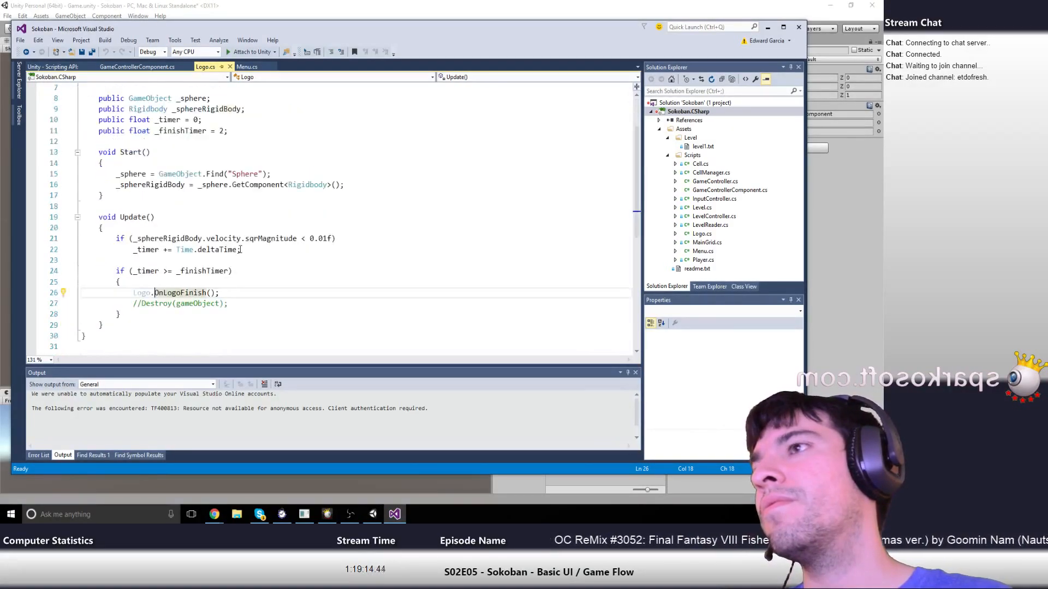
click(33, 294)
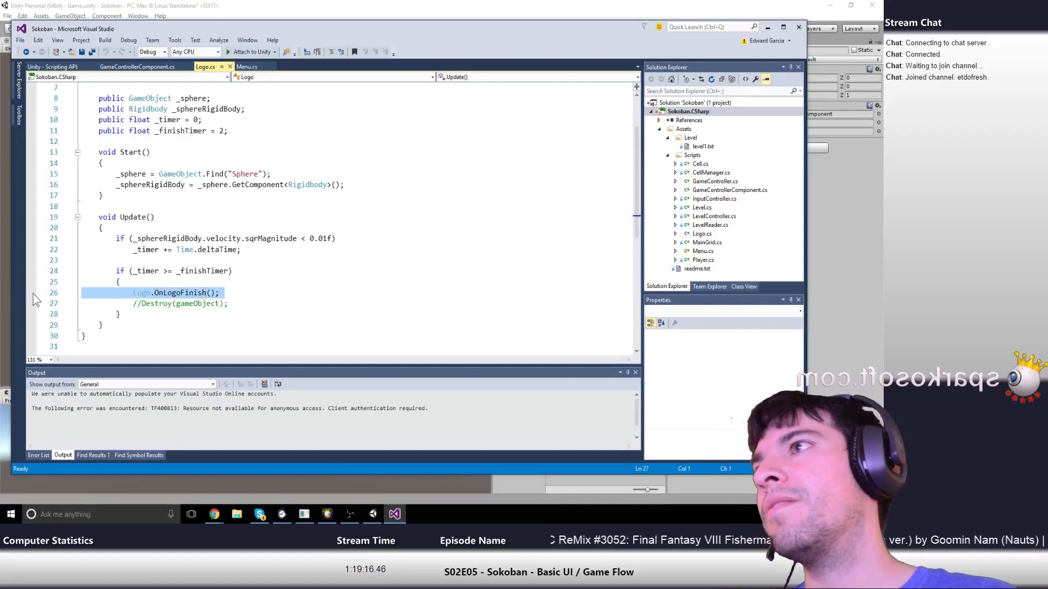
click(31, 293)
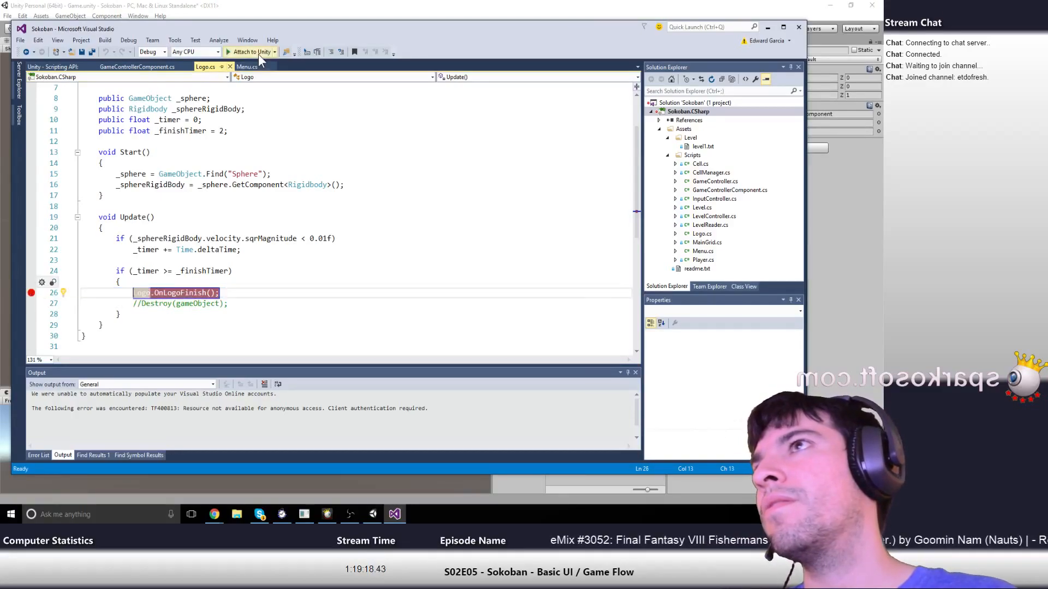
Set the debug target to Attach to Unity and Play and start the debugging session
click(276, 52)
click(273, 86)
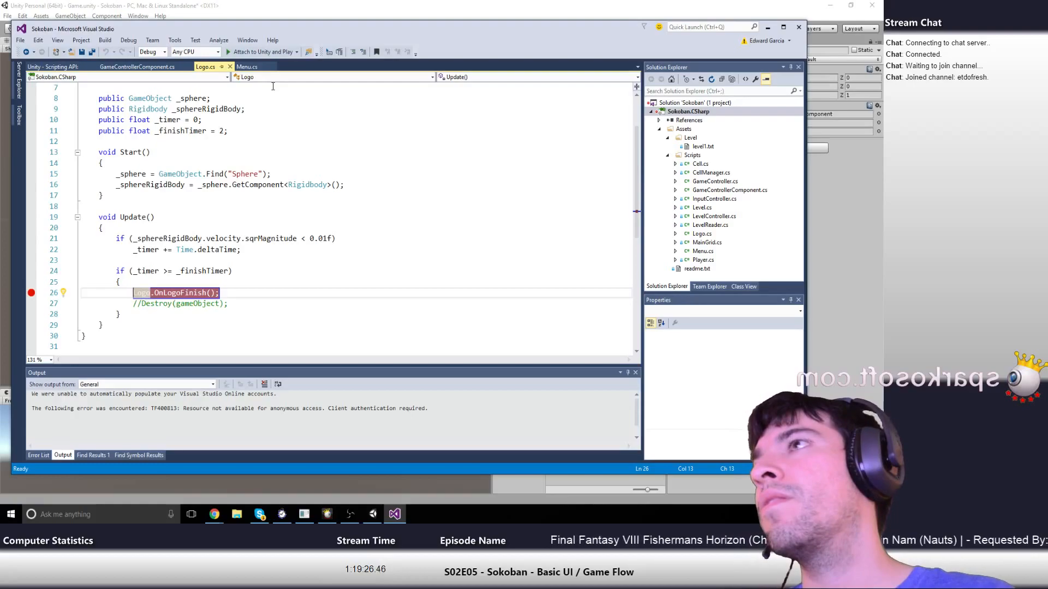
click(271, 51)
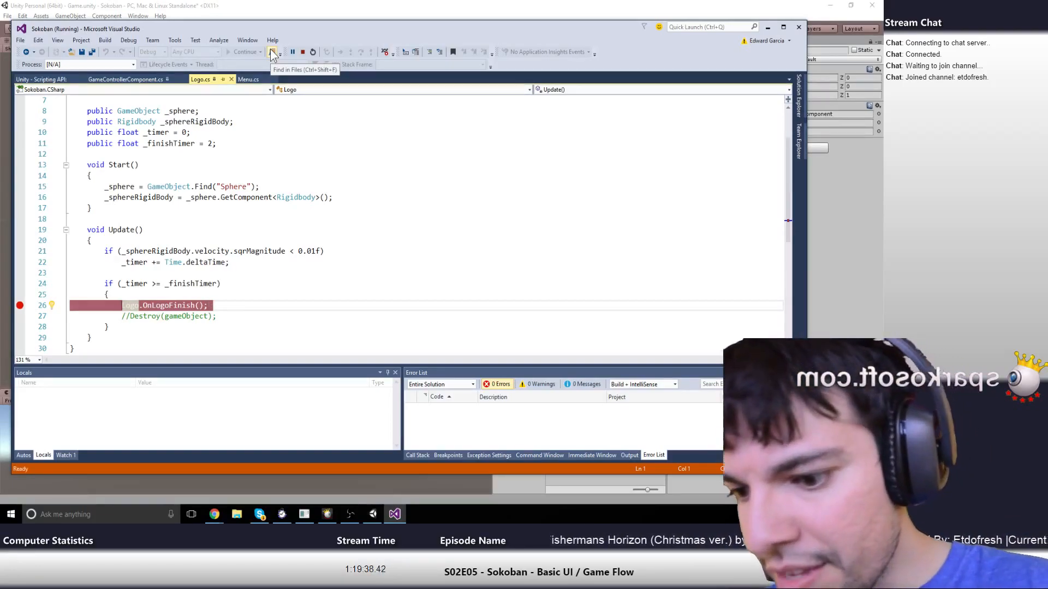
Watch the logo scene play in Unity, then examine Logo.cs around the Logo.OnLogoFinish(); breakpoint in Visual Studio
key(alt+Tab)
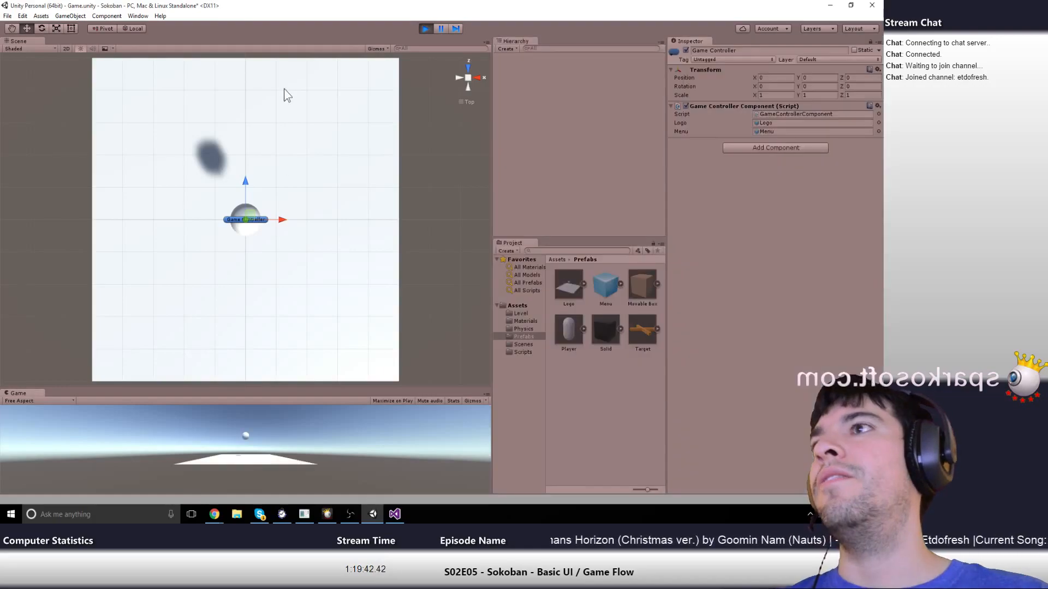
click(395, 514)
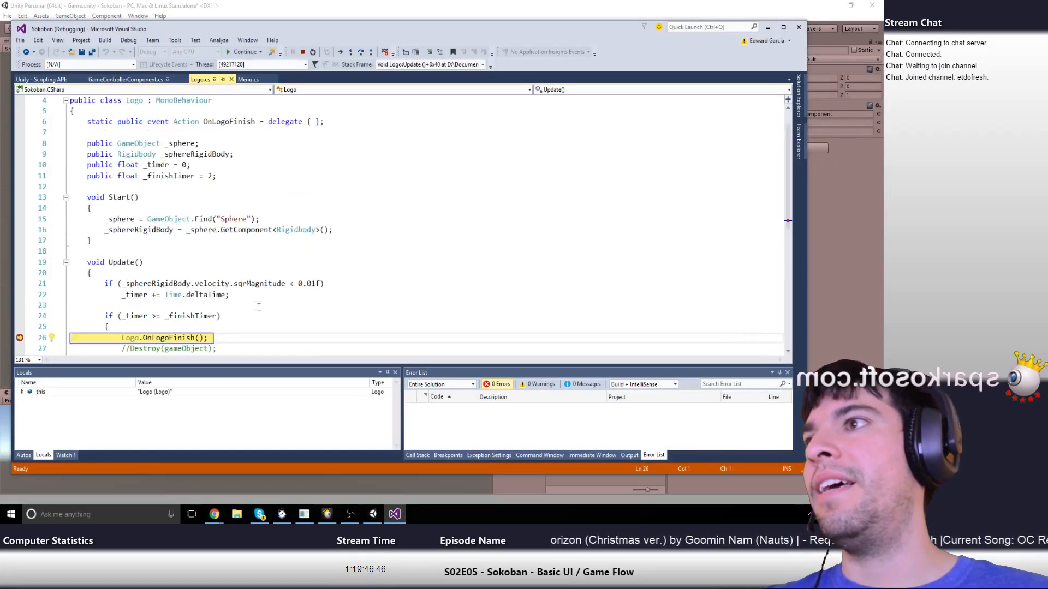
scroll(259, 308, up, 1)
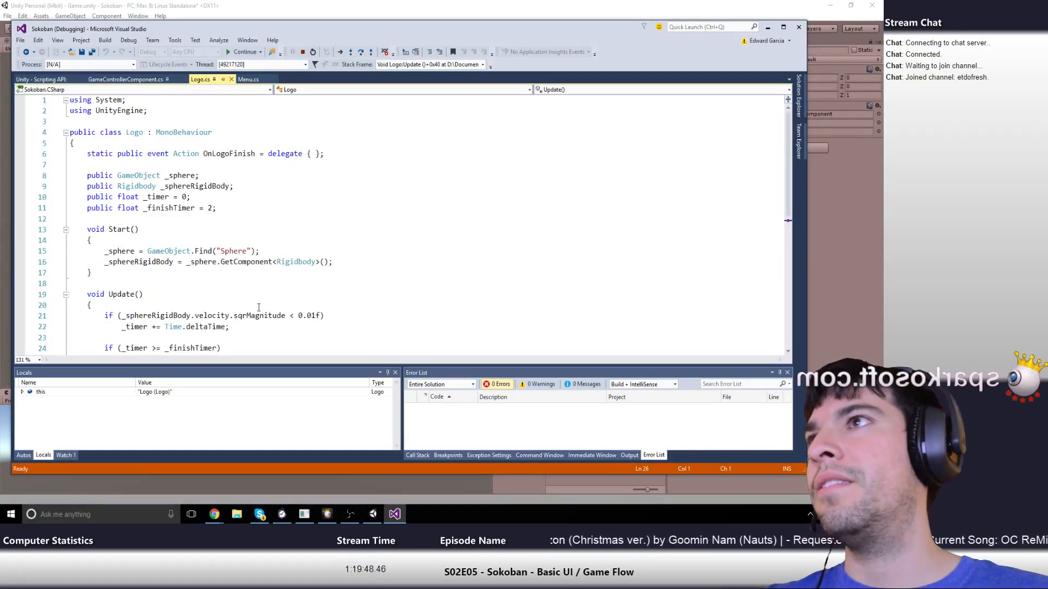
scroll(259, 308, down, 4)
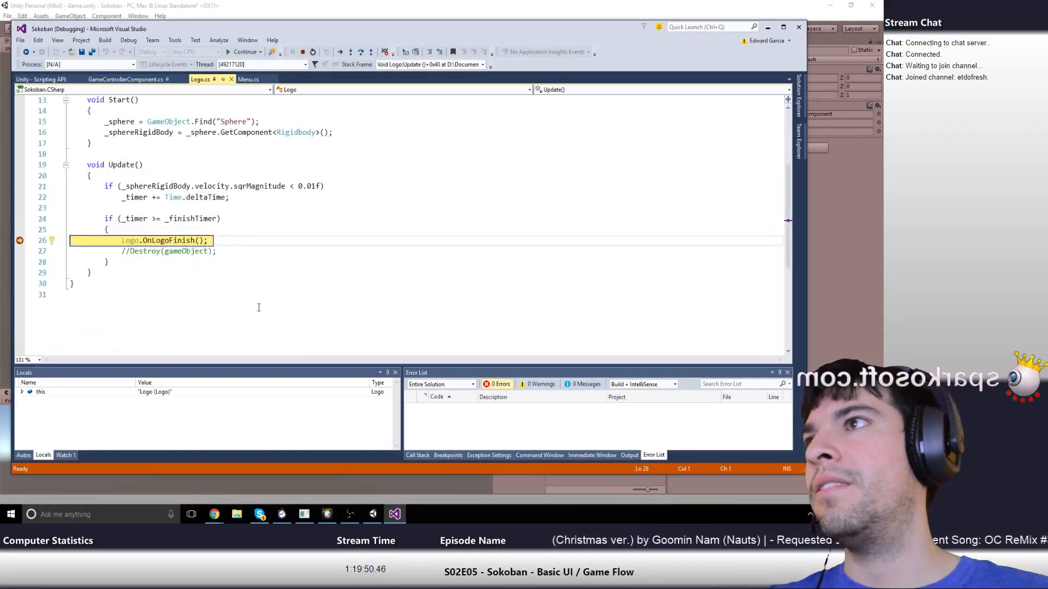
Step through the Logo.OnLogoFinish(); call in Logo.cs, inspect the members of the OnLogoFinish delegate, and stop debugging
scroll(259, 308, up, 1)
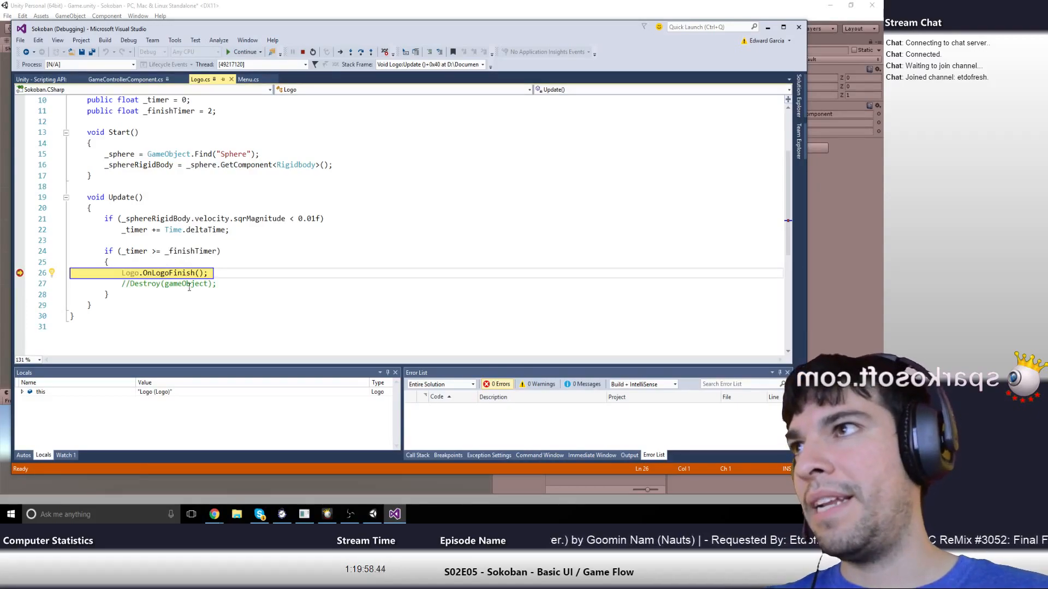
key(F11)
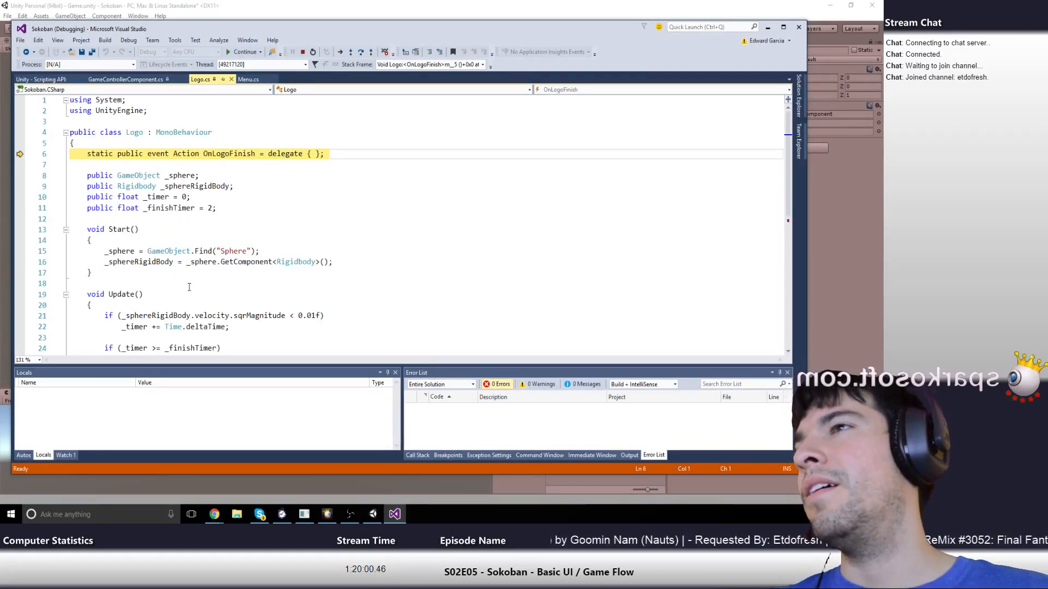
key(F11)
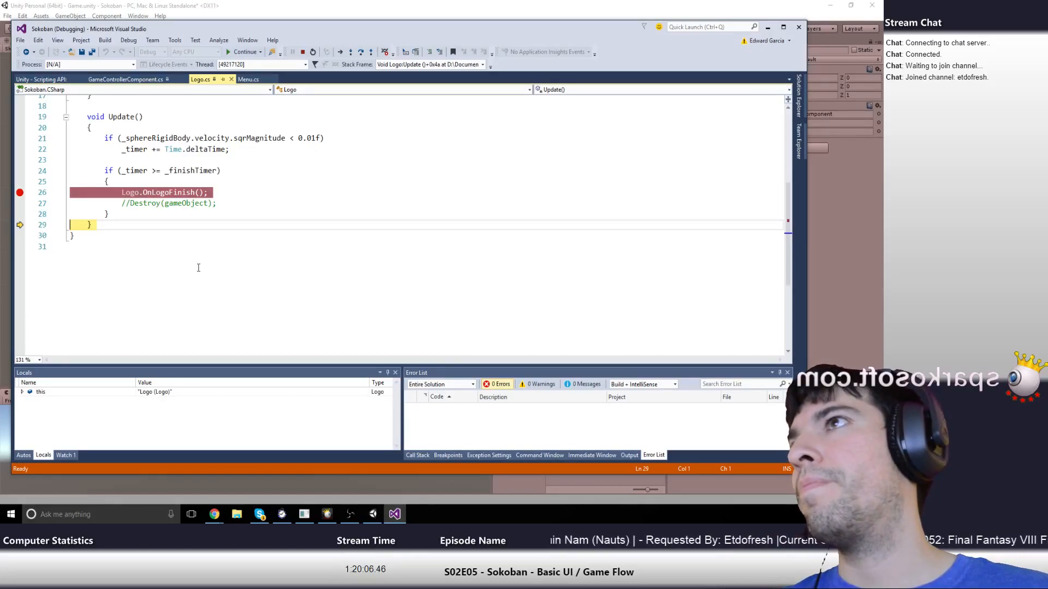
mouse_move(138, 193)
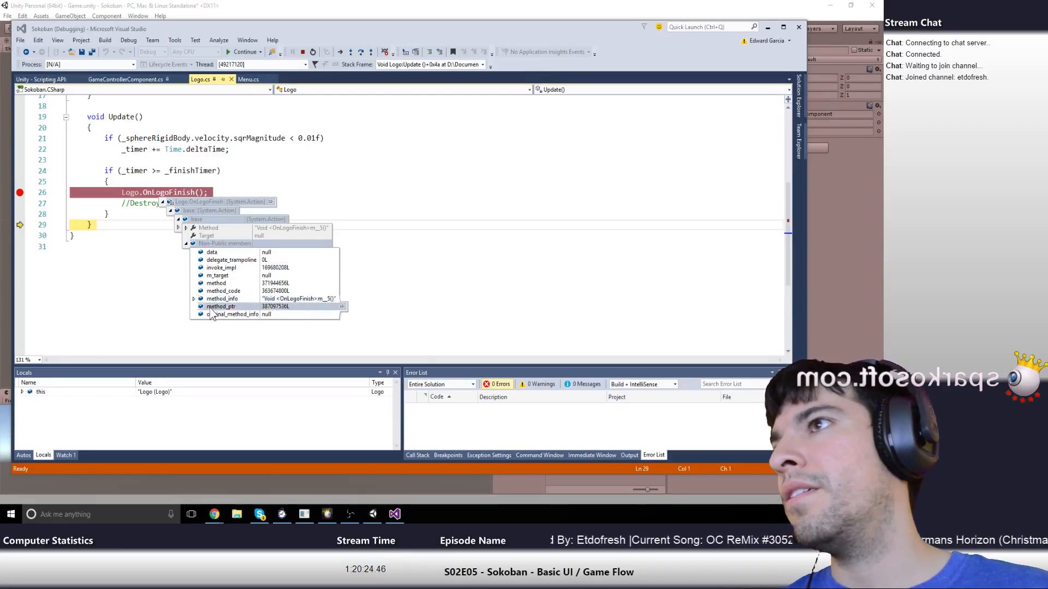
mouse_move(195, 300)
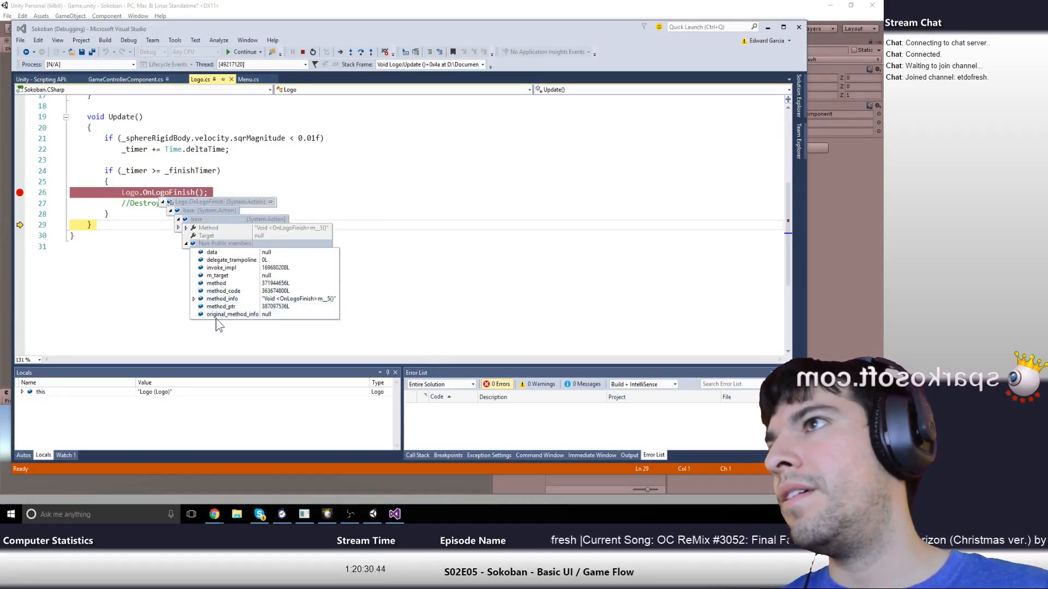
click(302, 52)
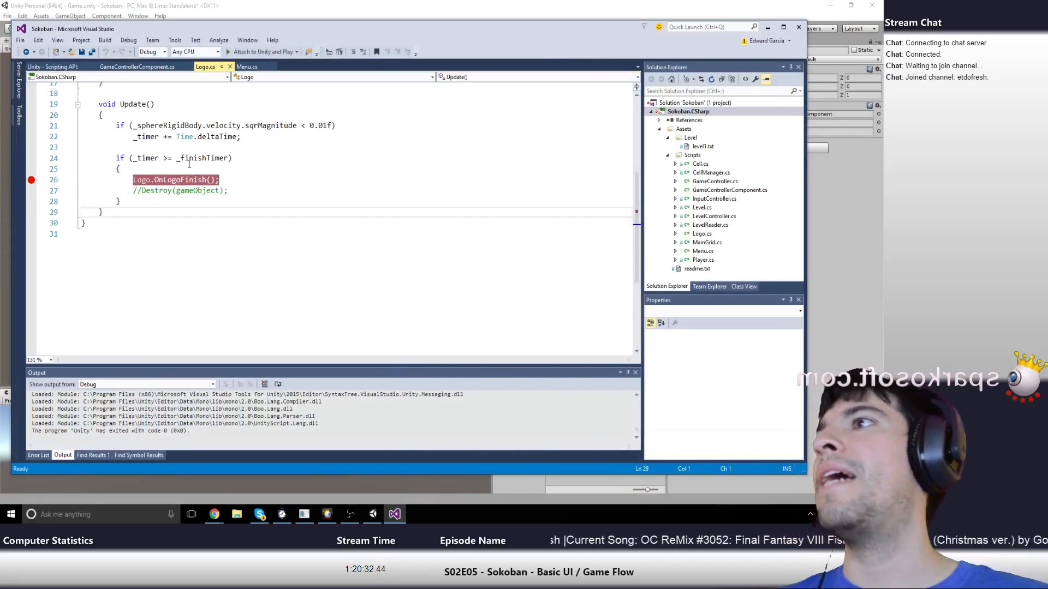
Remove the breakpoint on Logo.OnLogoFinish(); in Logo.cs, uncomment the Destroy(gameObject); line below it, and save the file
click(31, 180)
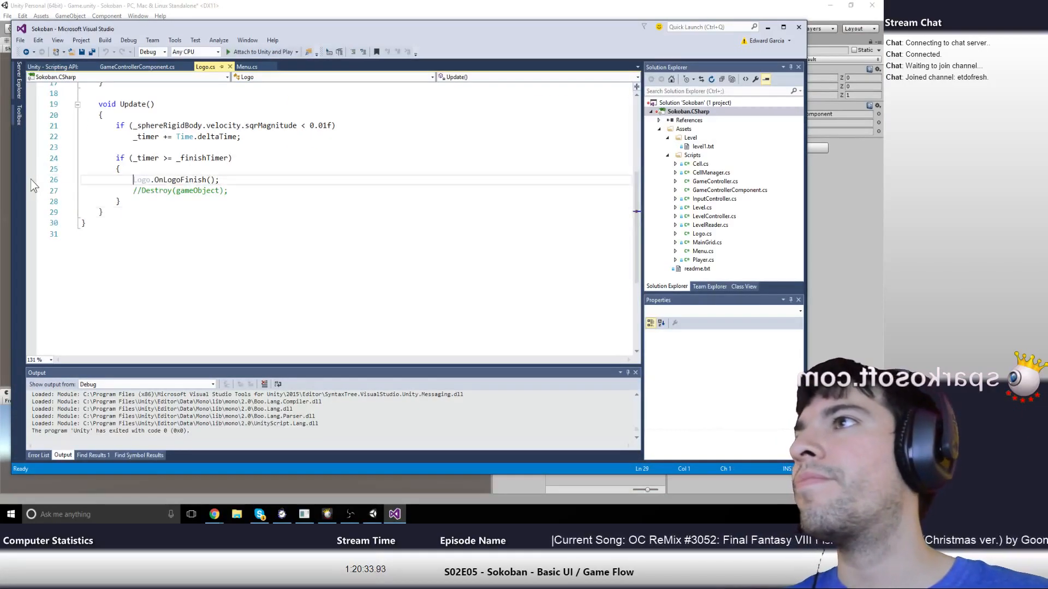
click(142, 190)
key(BackSpace)
key(BackSpace)
key(ctrl+s)
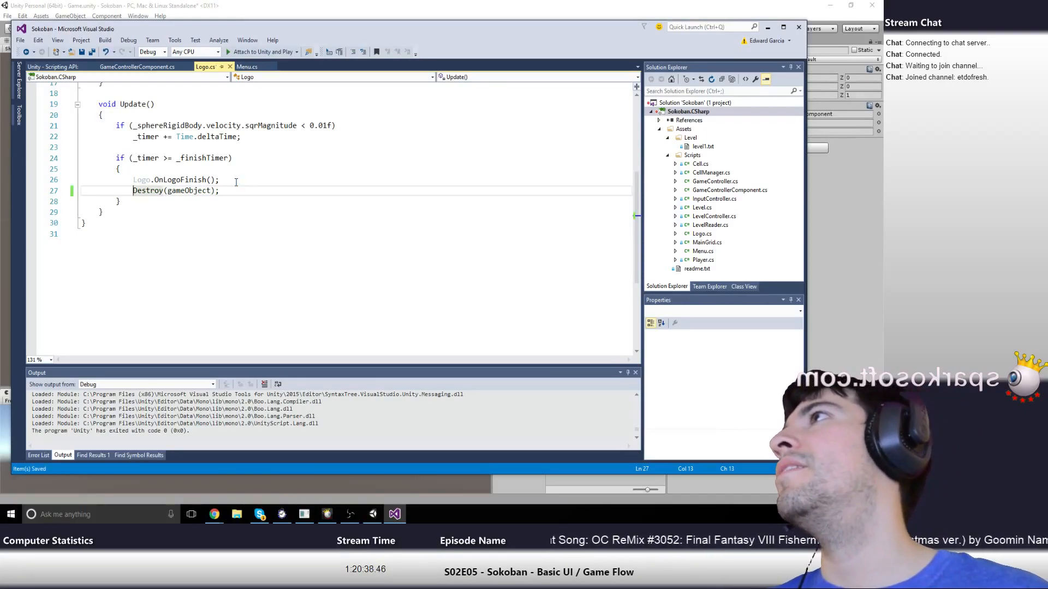
Compare the event declarations in Logo.cs and Menu.cs with the subscriptions in onEnable and onDisable of GameControllerComponent.cs
scroll(236, 182, up, 5)
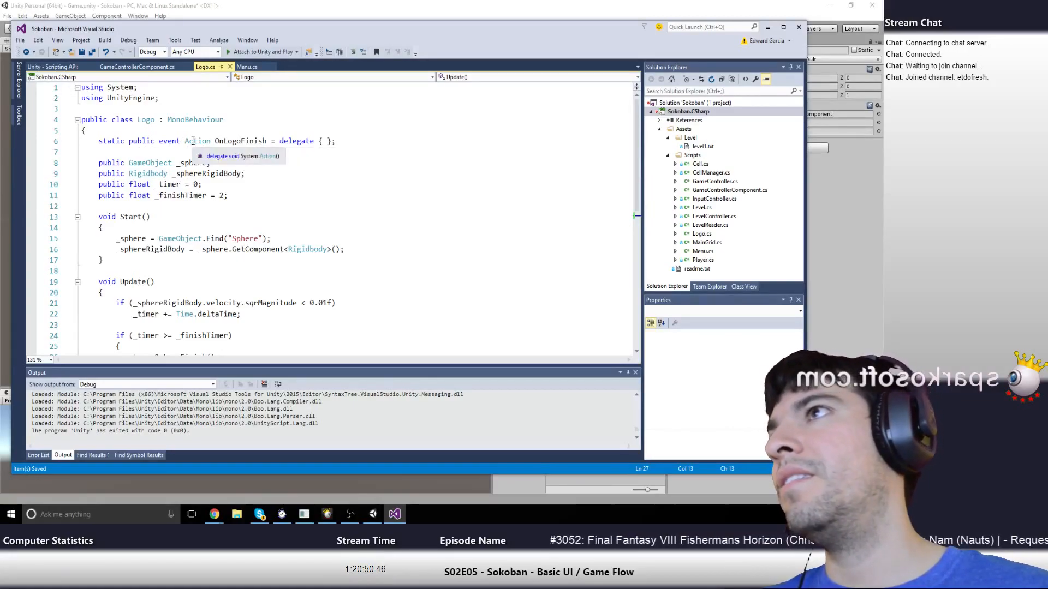
click(193, 141)
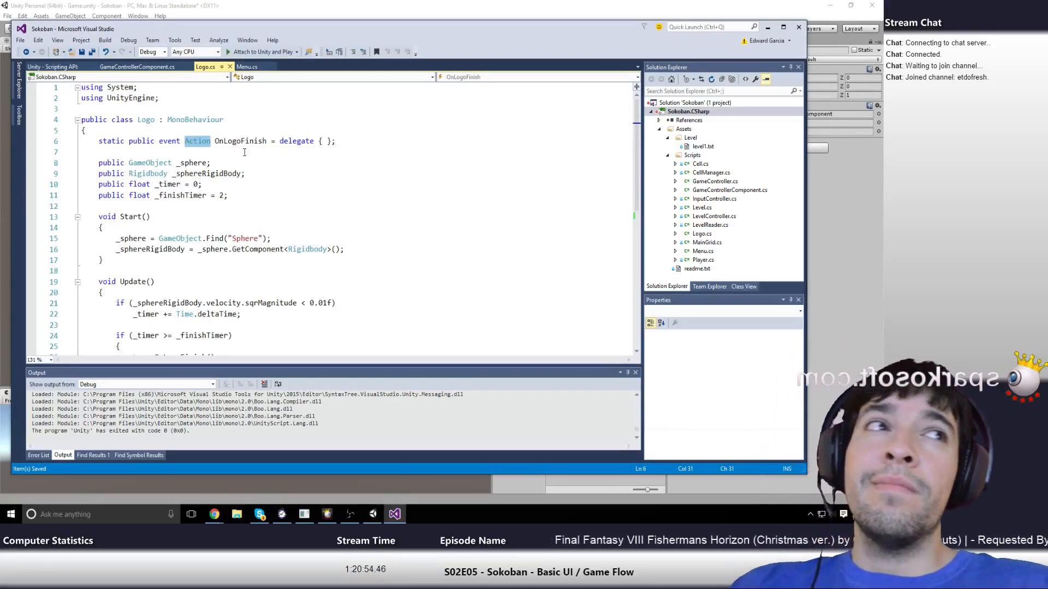
scroll(262, 213, down, 4)
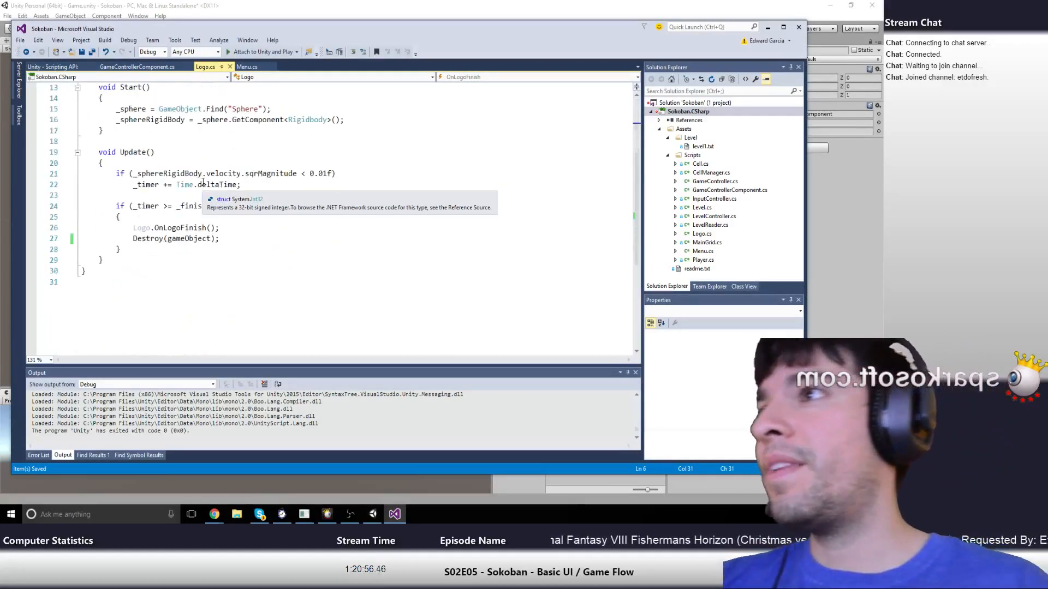
scroll(265, 219, up, 4)
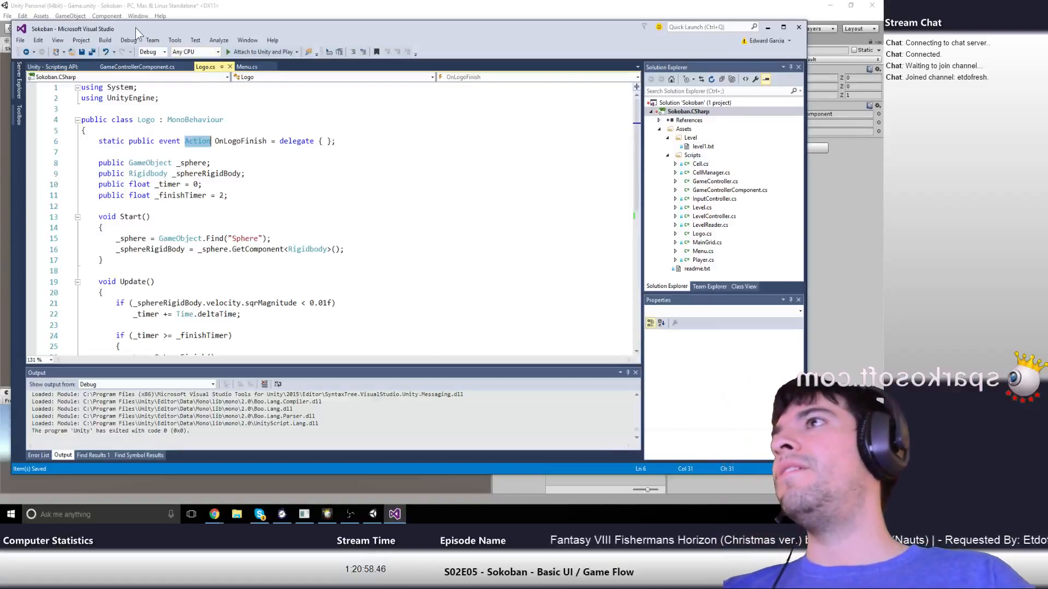
click(248, 66)
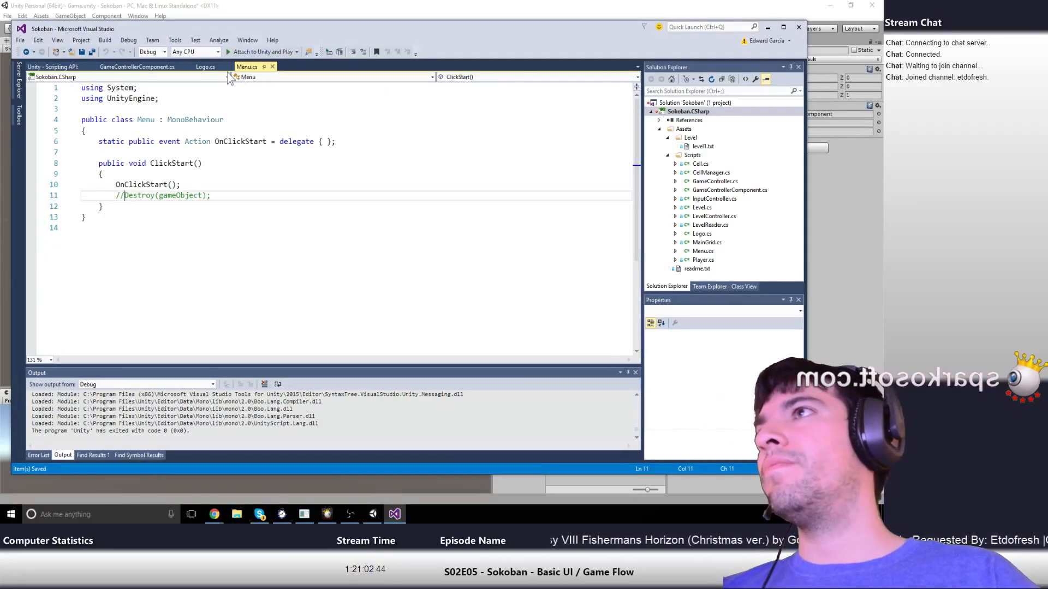
click(139, 66)
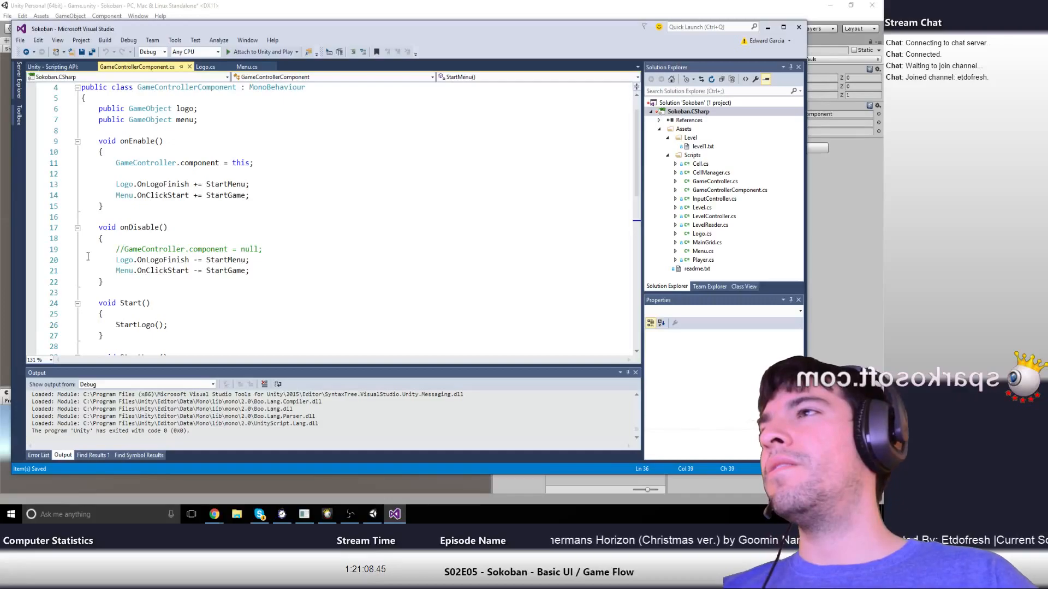
click(117, 249)
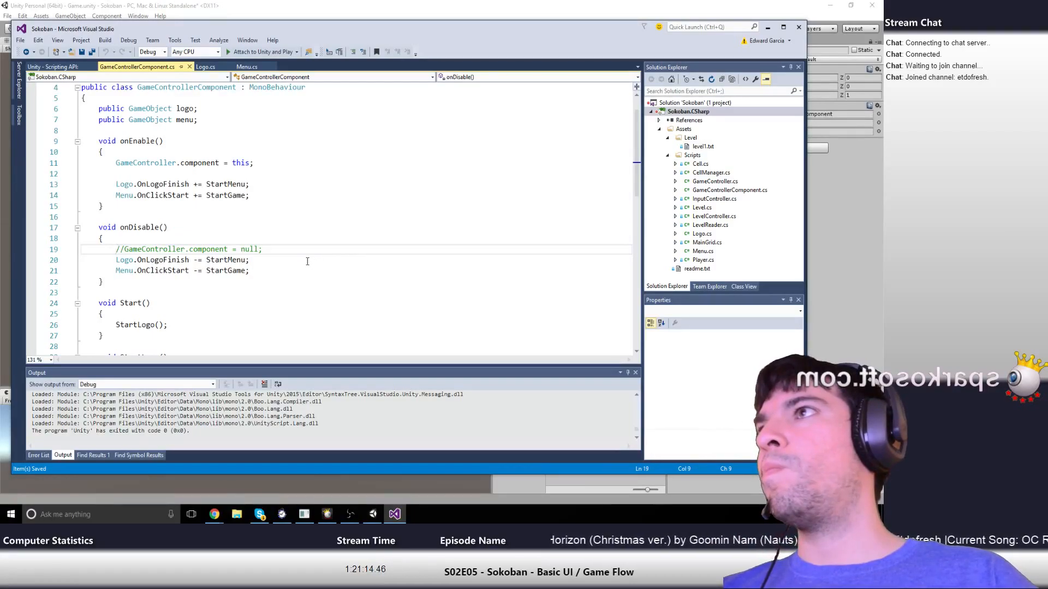
scroll(287, 257, up, 1)
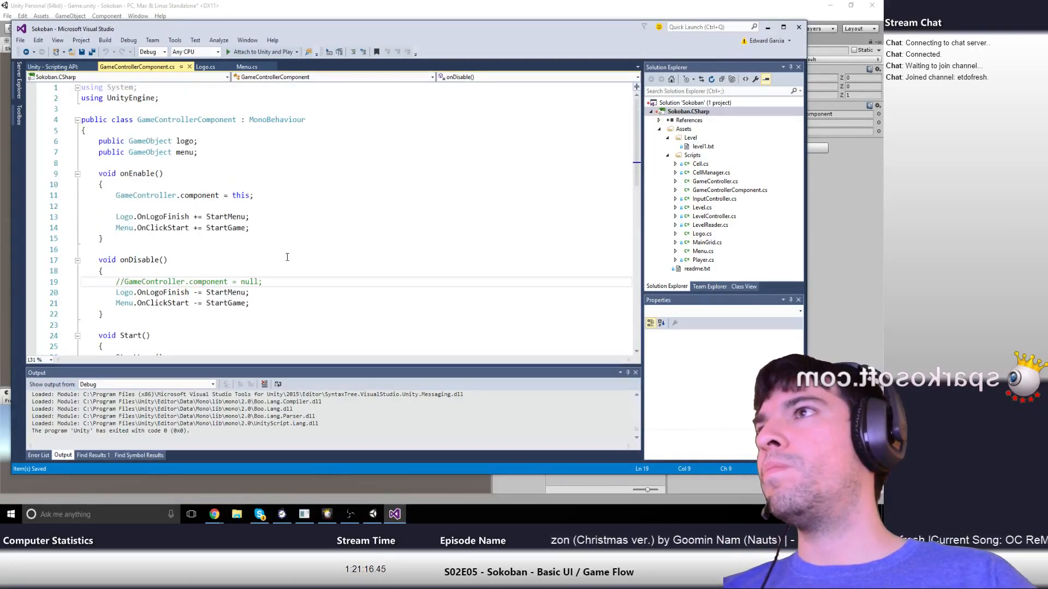
Set a breakpoint on Logo.OnLogoFinish += StartMenu; in GameControllerComponent.cs and test it by debugging with the game playing in Unity
click(31, 217)
click(269, 53)
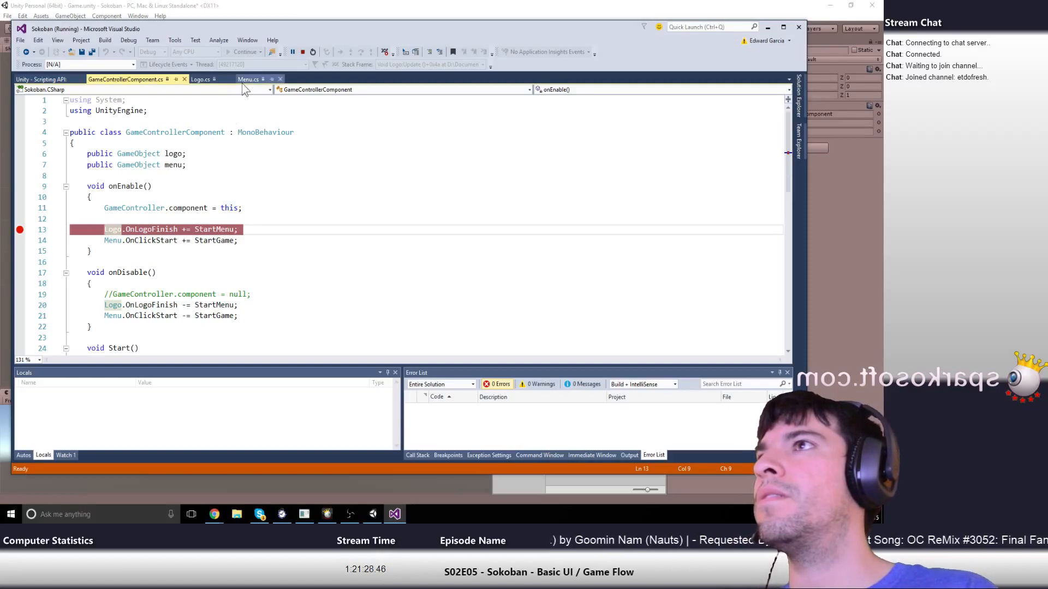
key(alt+Tab)
key(ctrl+p)
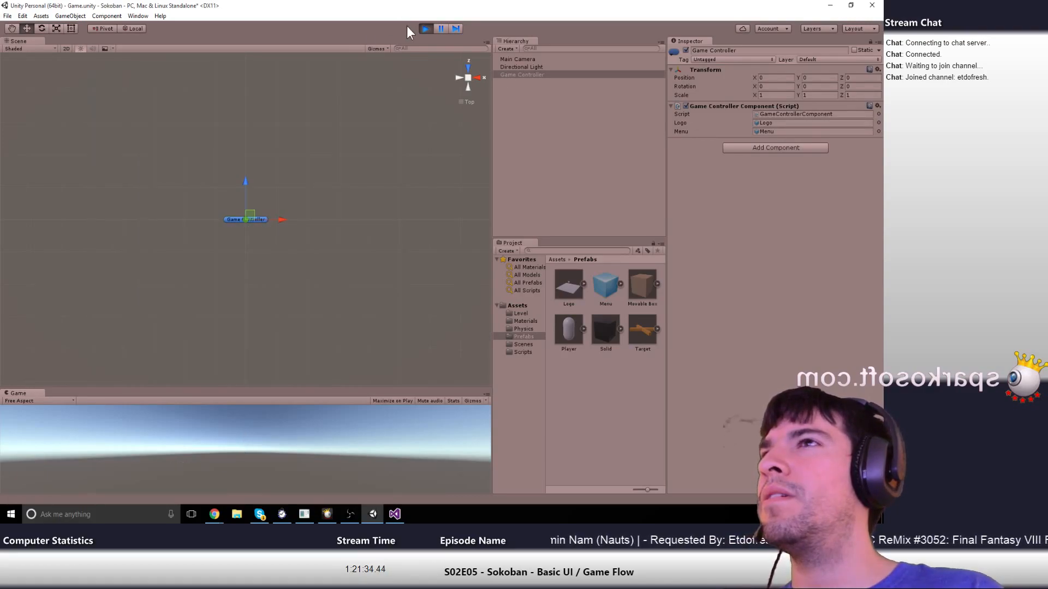
click(421, 28)
key(alt+Tab)
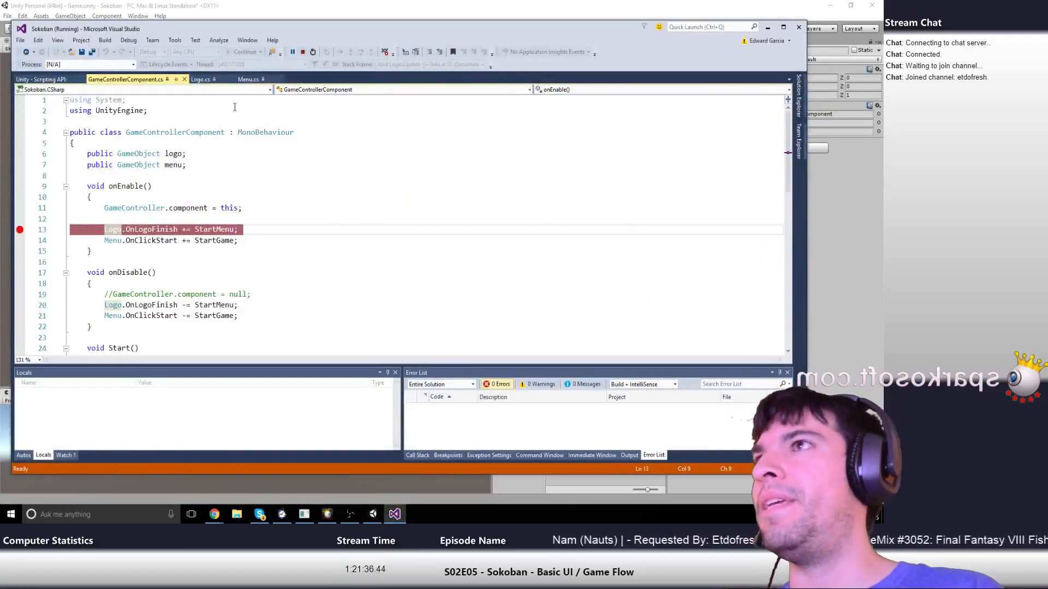
Remove the breakpoint from the Logo.OnLogoFinish += StartMenu; line and stop the debugging session
click(19, 230)
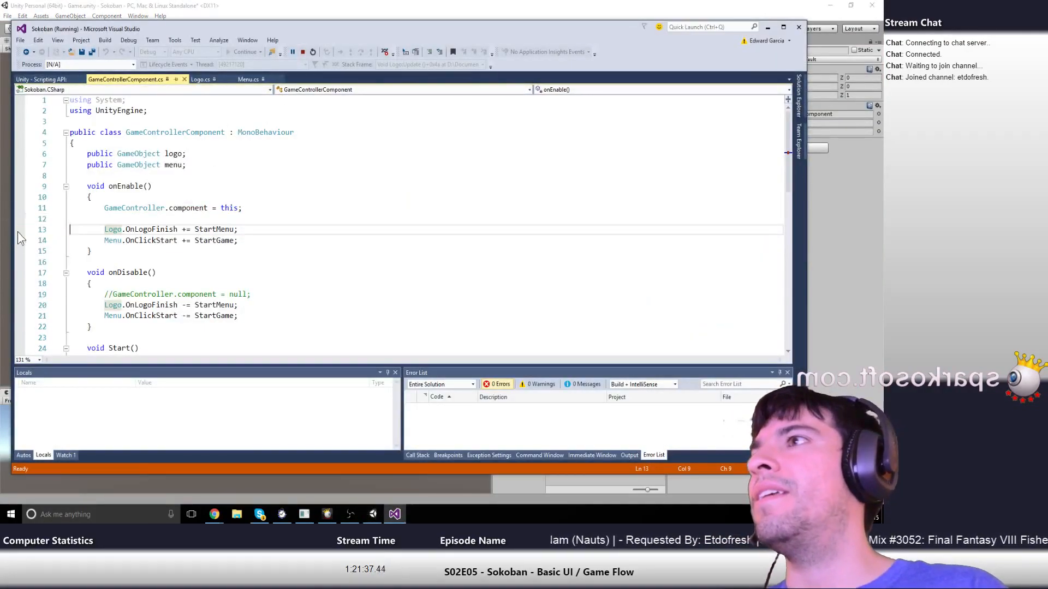
click(143, 186)
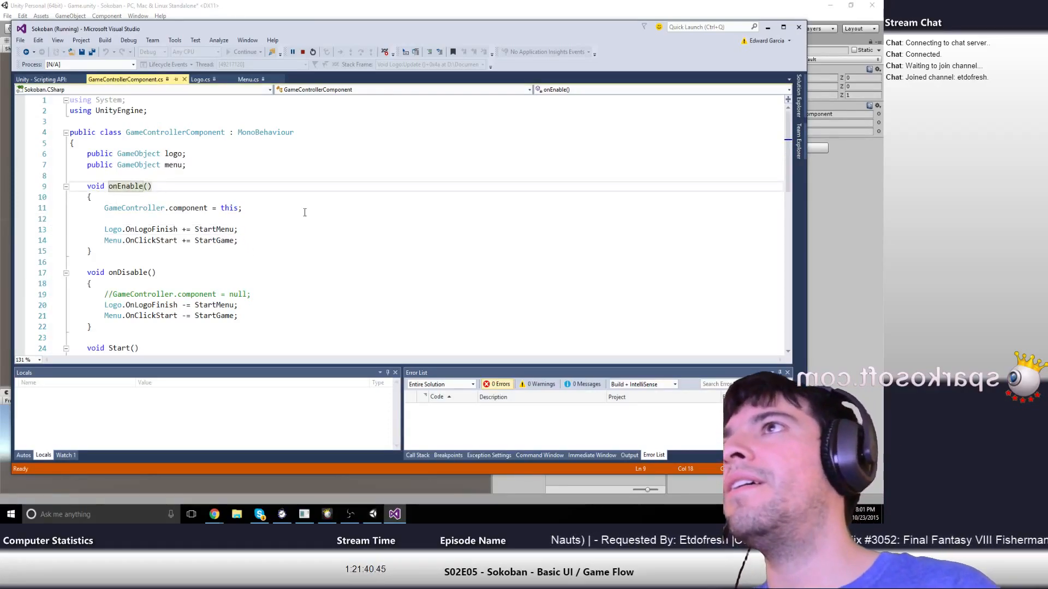
click(302, 52)
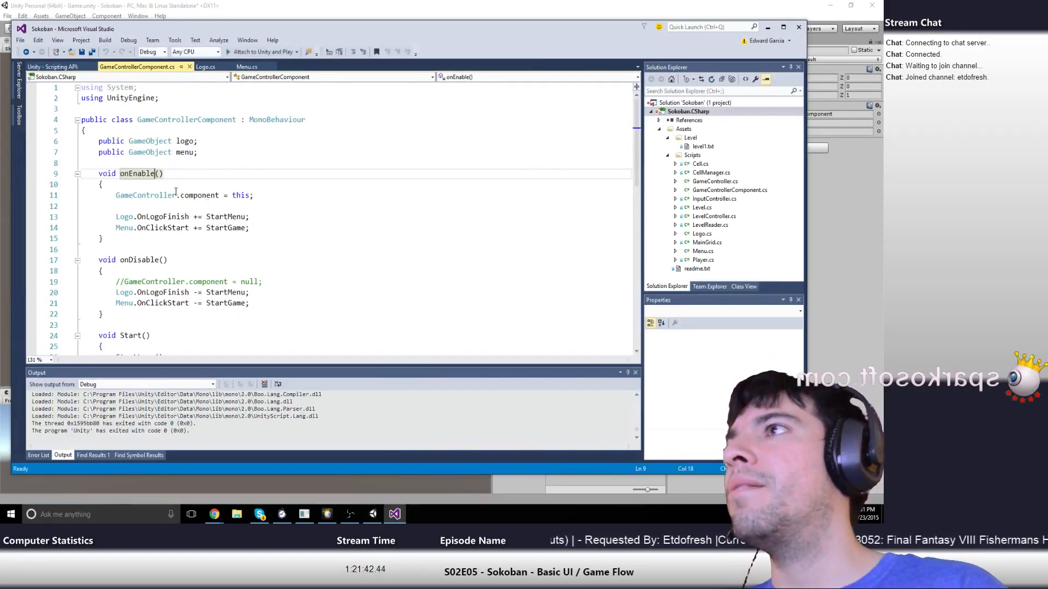
Rename the onEnable method to onEnabled and the onDisable method to onDisabled in GameControllerComponent.cs
text(d)
key(Down)
key(Down)
key(Down)
key(Down)
key(Down)
key(Down)
key(Down)
key(Down)
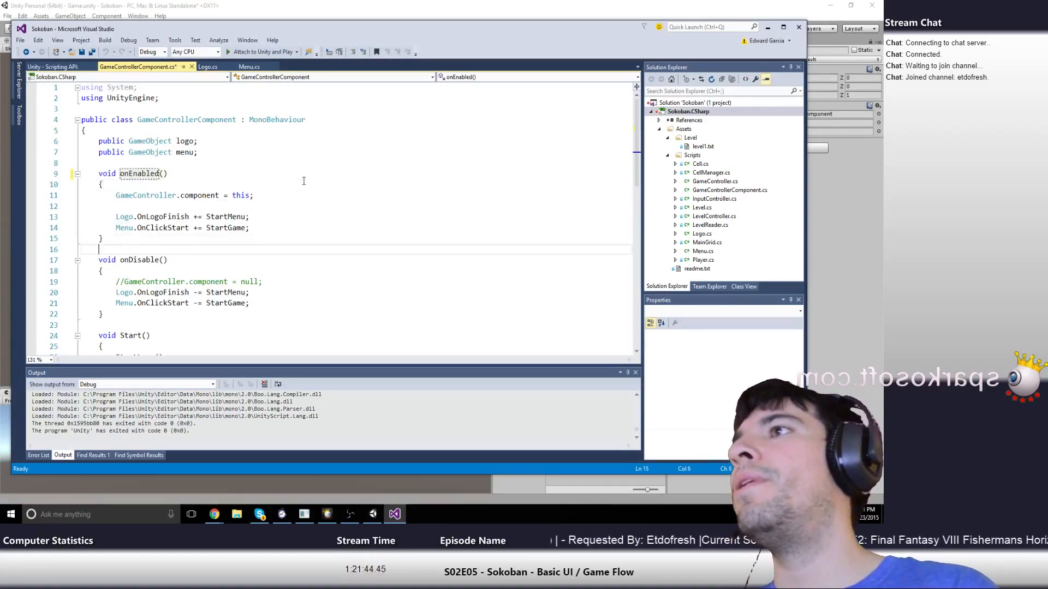
text(d)
key(Down)
key(Down)
key(Down)
key(Down)
key(Down)
key(Down)
key(Down)
key(Down)
key(Down)
key(Down)
key(Down)
key(Down)
key(Down)
key(Down)
key(Down)
key(Down)
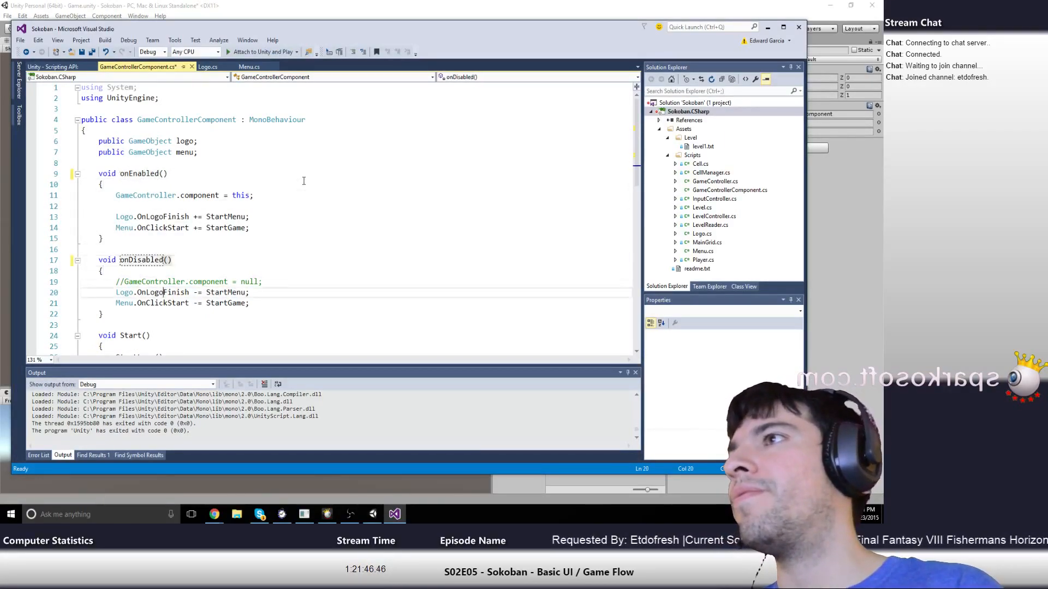
key(Down)
key(Up)
key(Up)
key(Up)
key(Up)
key(Up)
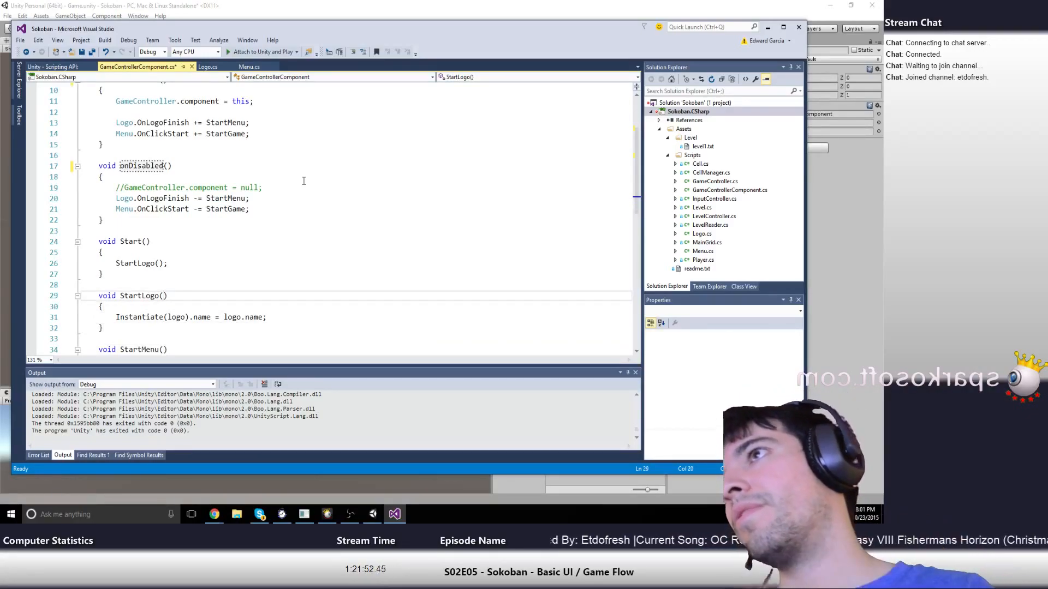
scroll(252, 173, up, 3)
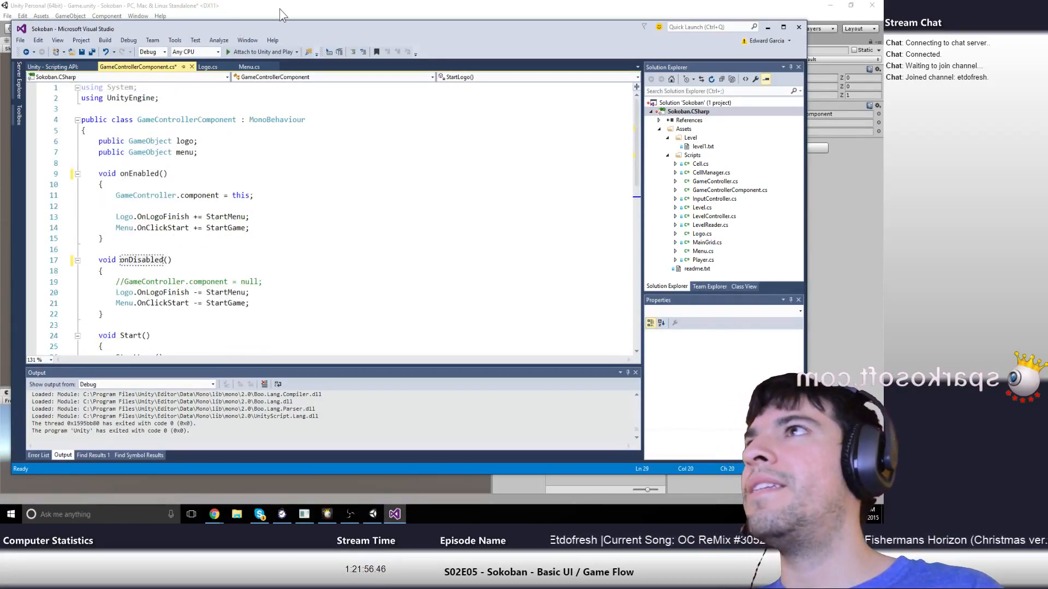
Switch to Google Chrome in a new browser window
mouse_move(216, 513)
mouse_move(228, 485)
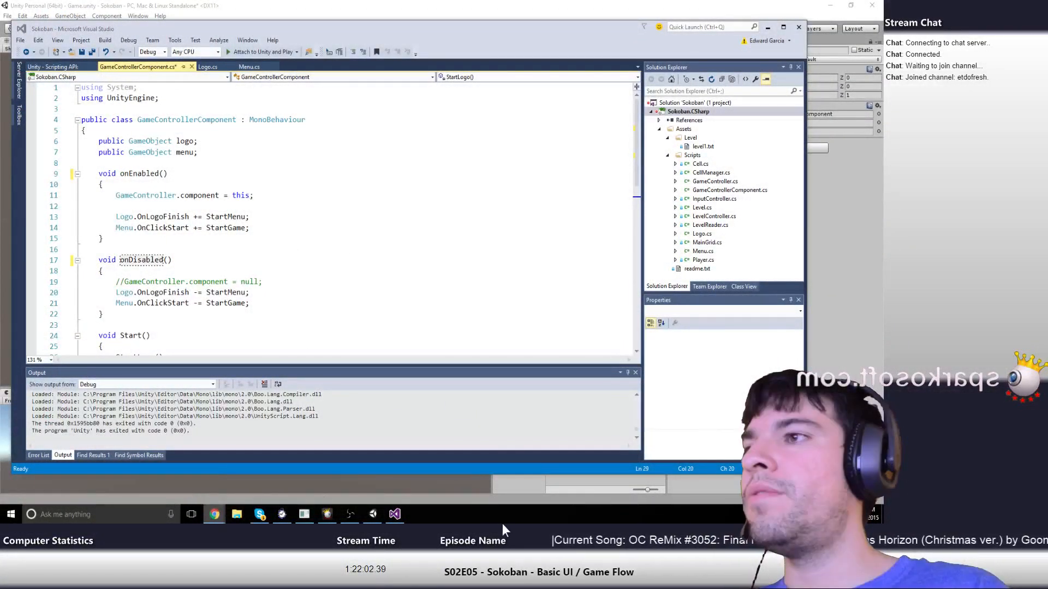
right_click(214, 514)
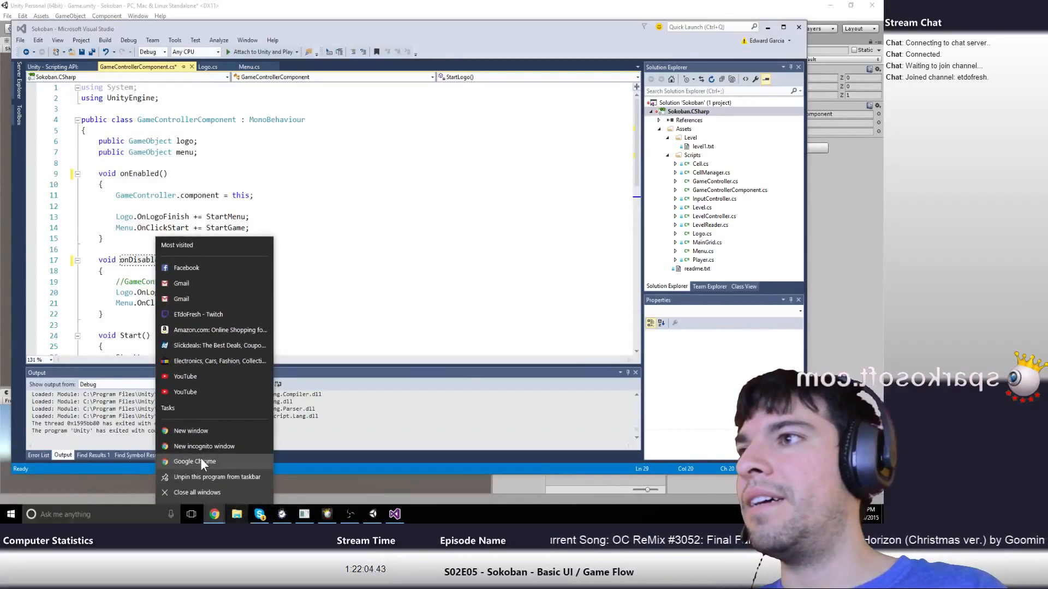
click(204, 432)
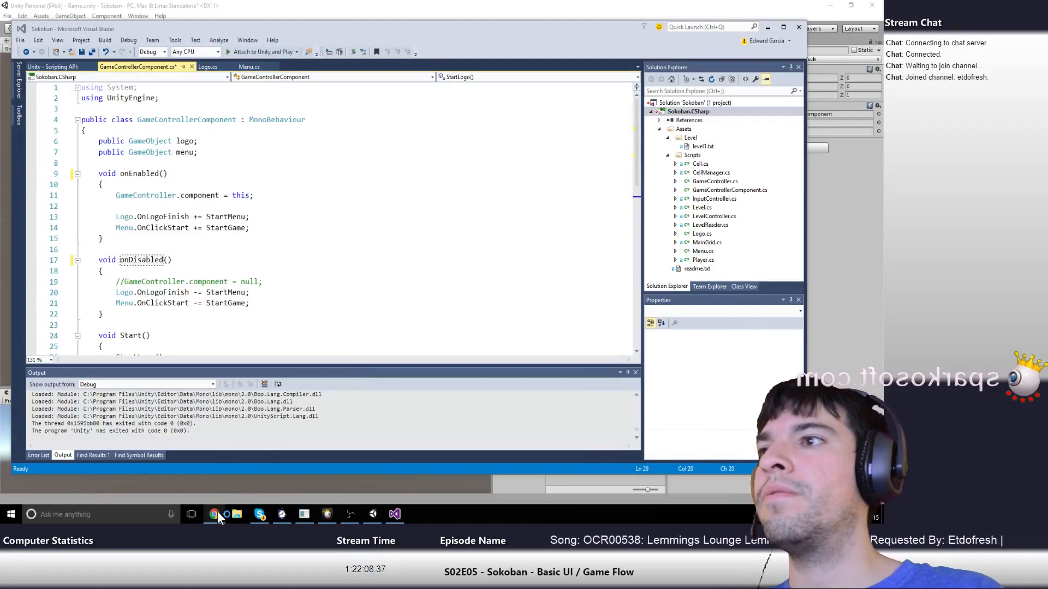
click(226, 511)
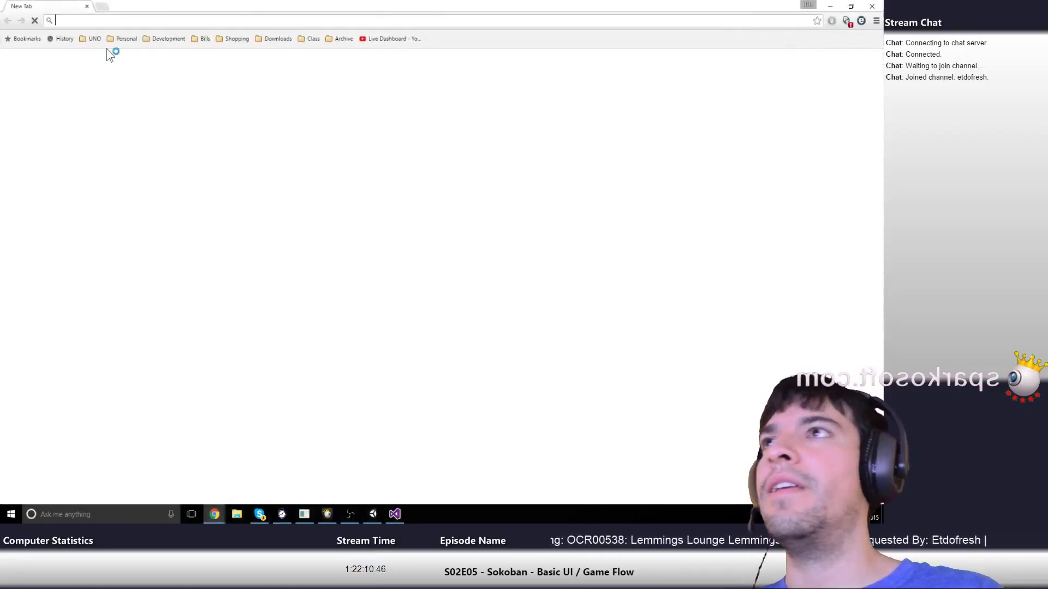
Search Google for "unity onenable", check the MonoBehaviour.OnEnable page of the Unity Scripting API, and return to Visual Studio
text(unit)
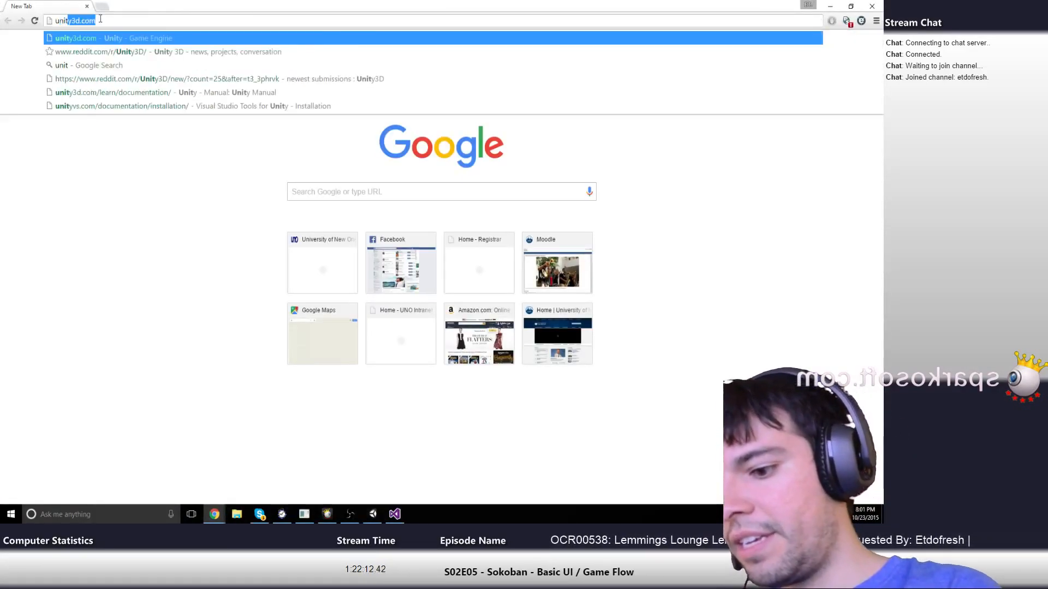
text(y ond)
key(Return)
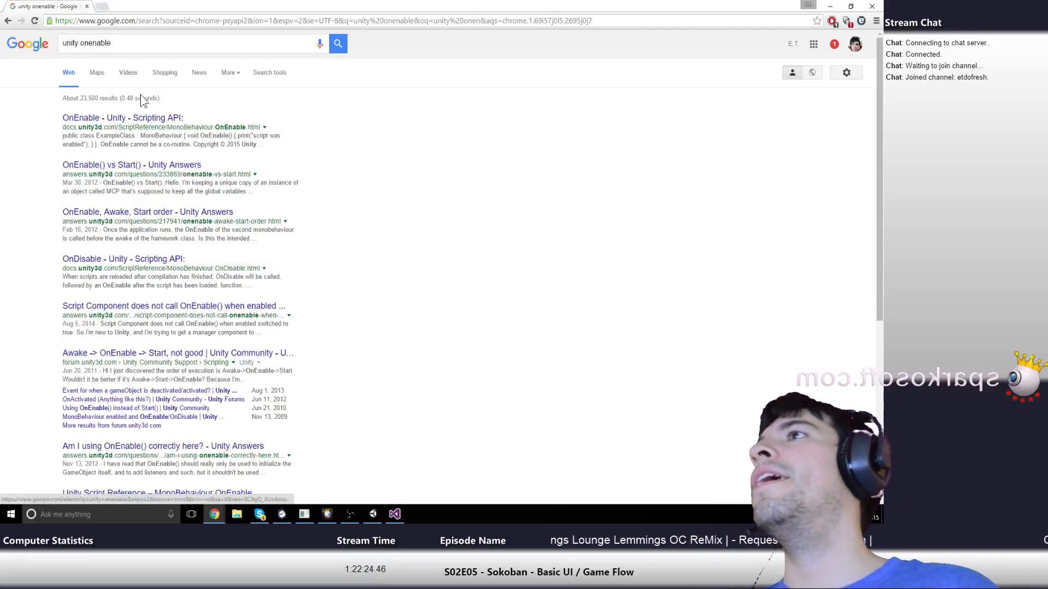
click(156, 118)
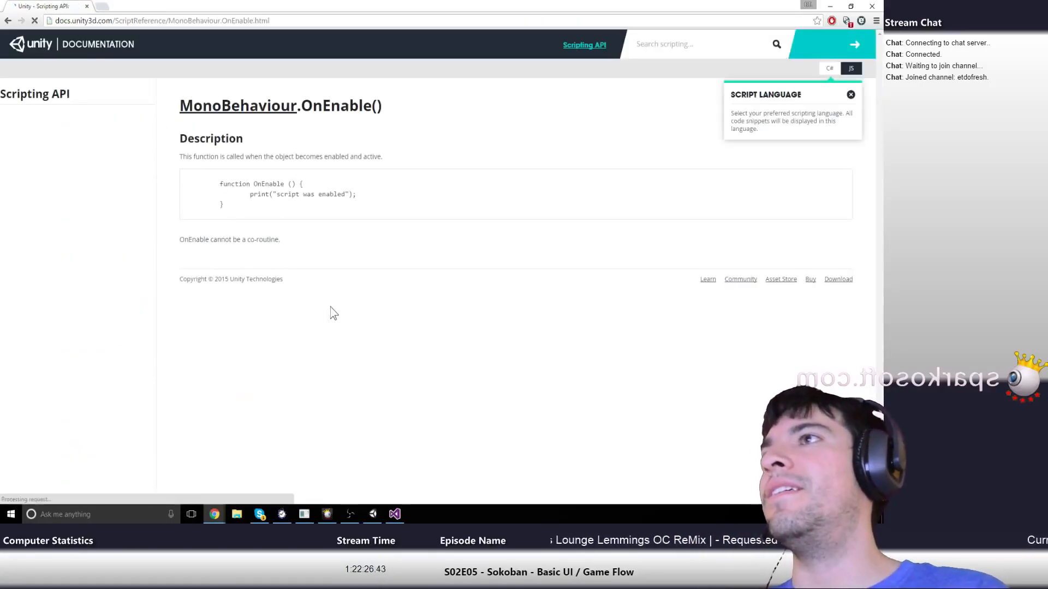
click(827, 6)
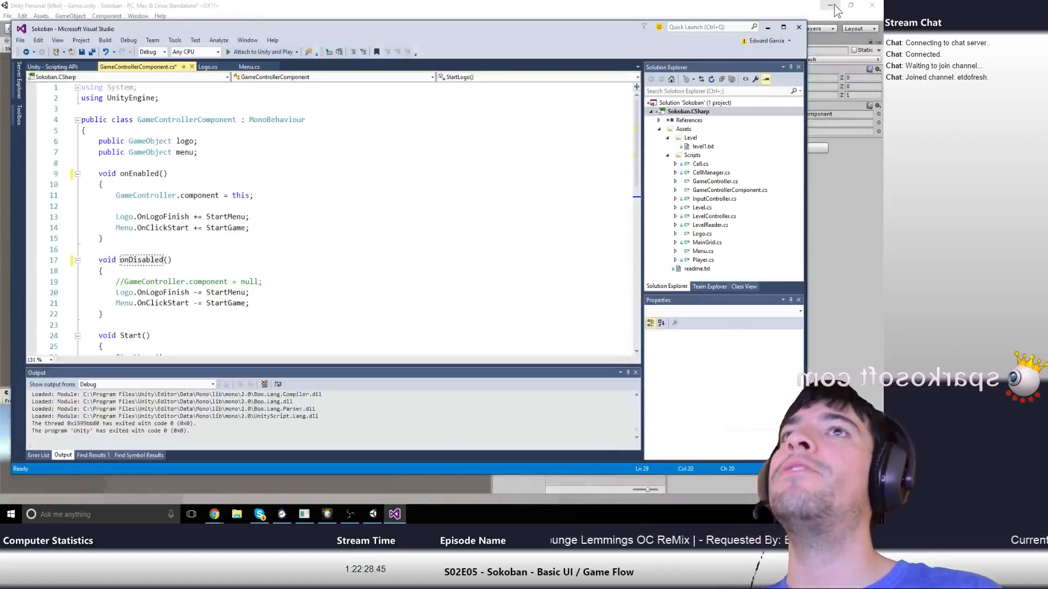
Rename the onDisabled method to OnDisable in GameControllerComponent.cs
click(122, 260)
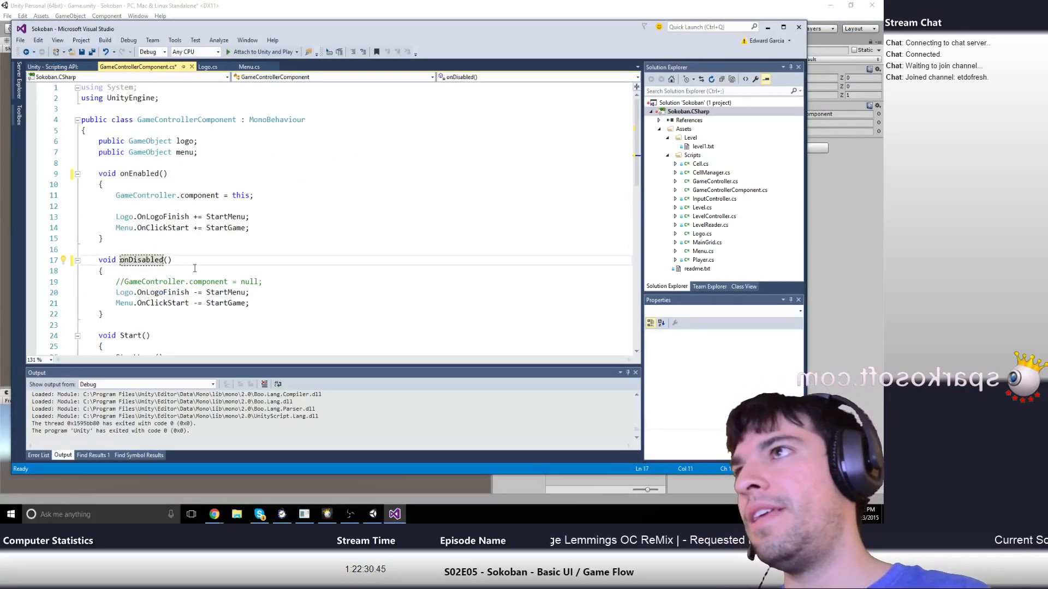
key(Delete)
text(O)
key(Right)
key(Right)
key(Right)
key(Right)
key(Right)
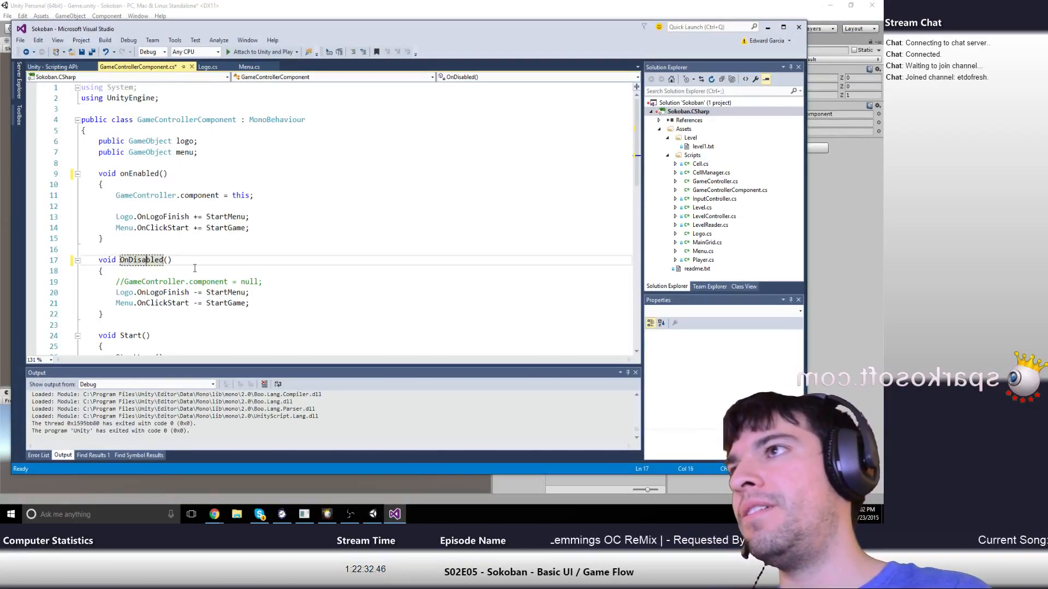
key(BackSpace)
Rename the onEnabled method to OnEnable and save GameControllerComponent.cs
key(Up)
key(Up)
key(Up)
key(Up)
key(Up)
key(Up)
key(Up)
key(Up)
key(BackSpace)
key(Left)
key(Left)
key(Left)
key(Left)
key(Left)
key(Left)
key(Left)
key(Left)
key(Delete)
text(O)
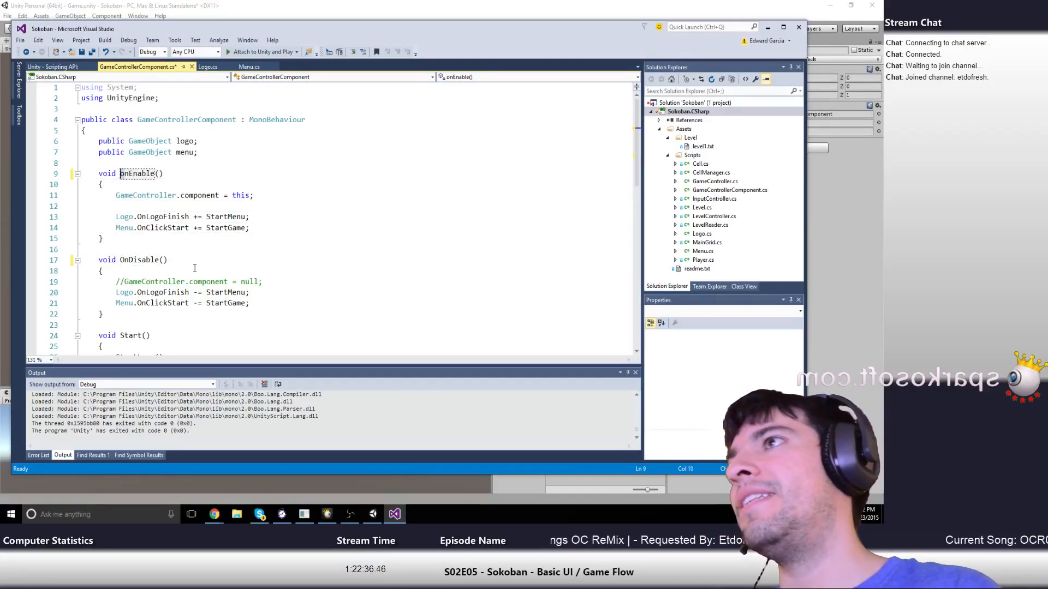
key(ctrl+s)
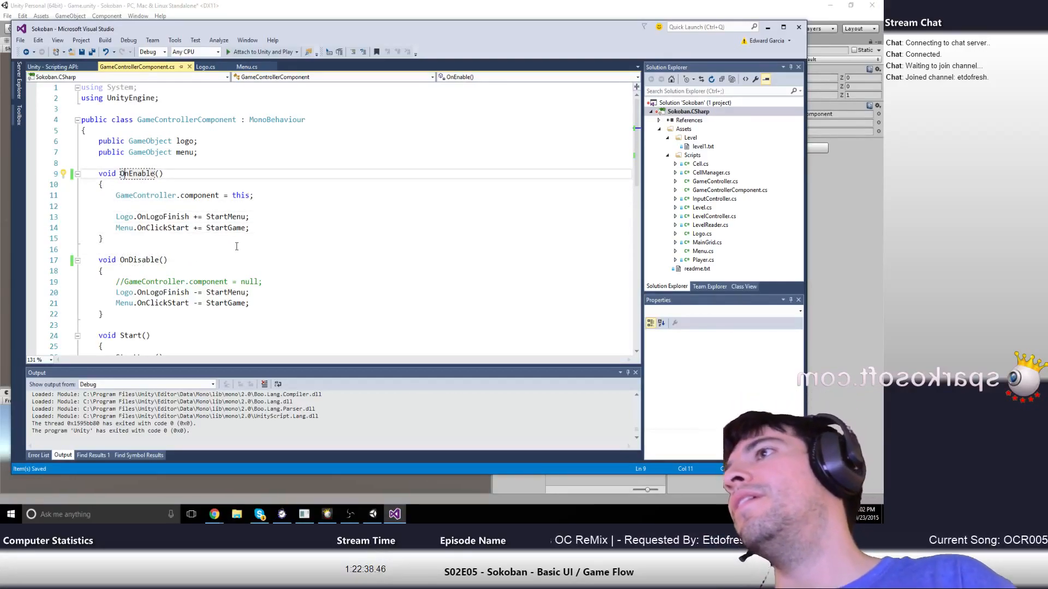
Close the Unity Scripting API document and go to the Logo.OnLogoFinish() call in the Update method of Logo.cs
scroll(197, 253, down, 14)
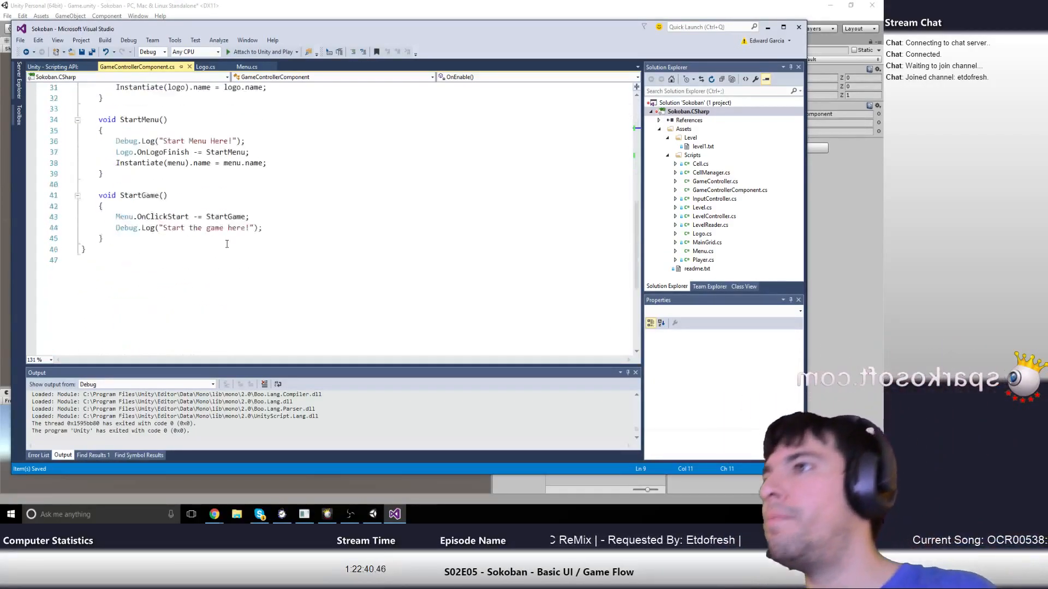
scroll(226, 243, up, 5)
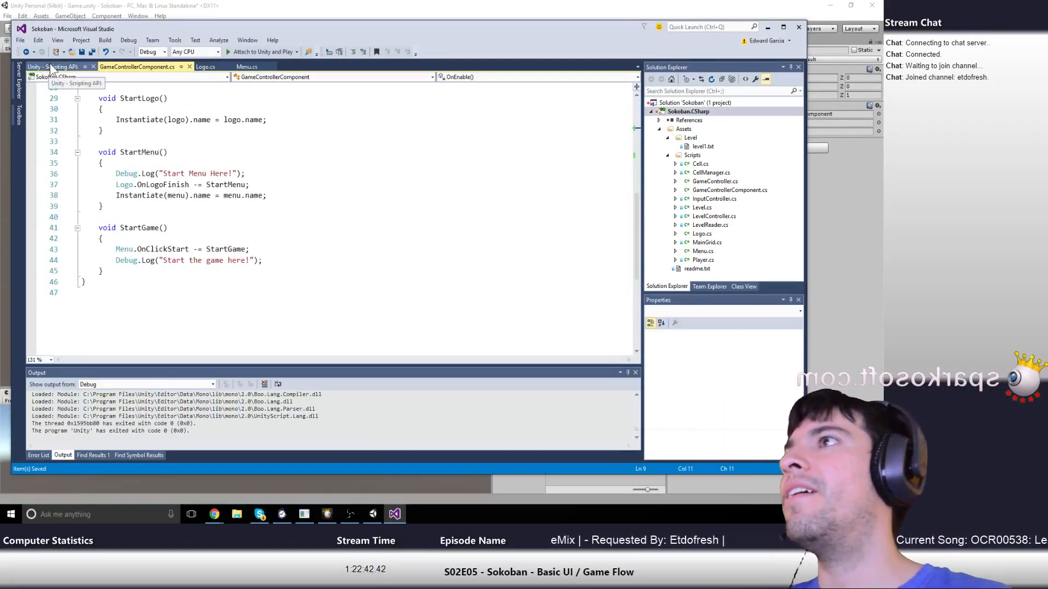
click(94, 67)
click(127, 66)
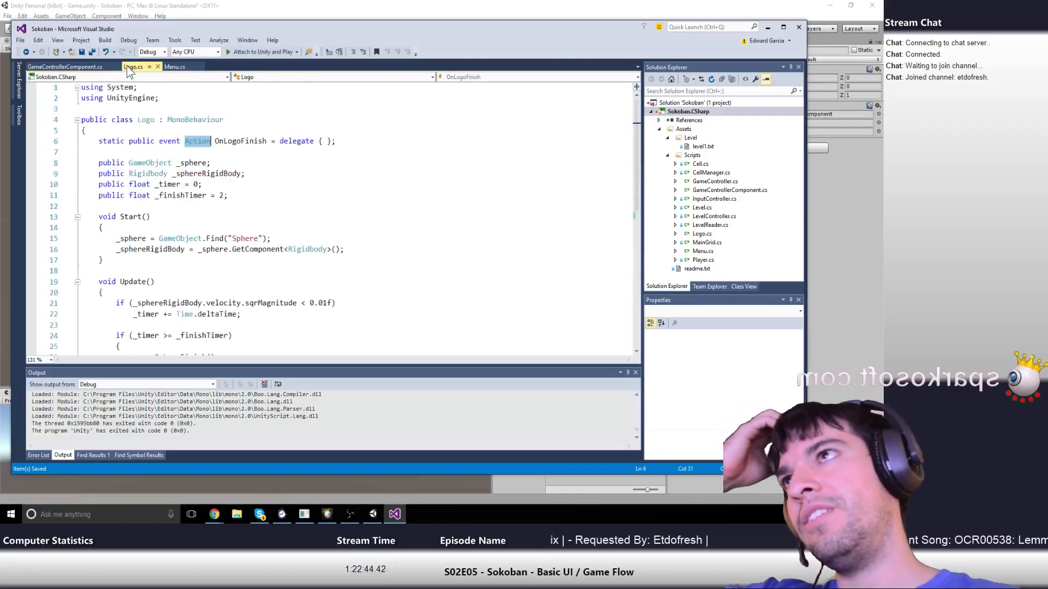
scroll(147, 299, down, 2)
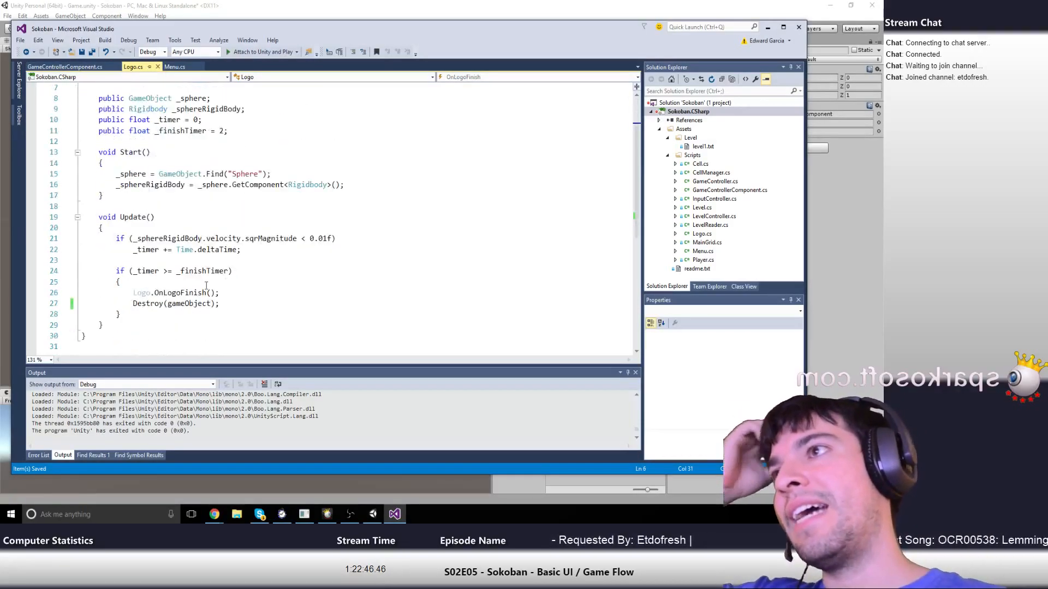
click(133, 293)
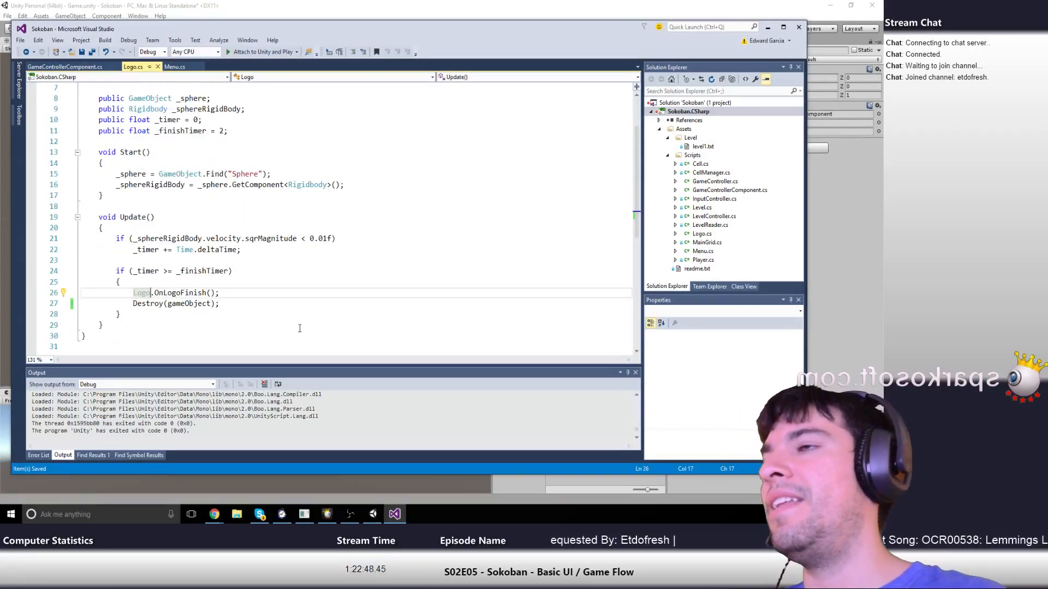
Remove the "Logo." qualifier from the OnLogoFinish call in Logo.cs, and check the ClickStart method in Menu.cs
key(Right)
key(shift+Left)
key(shift+Left)
key(shift+Left)
key(shift+Left)
key(shift+Left)
key(BackSpace)
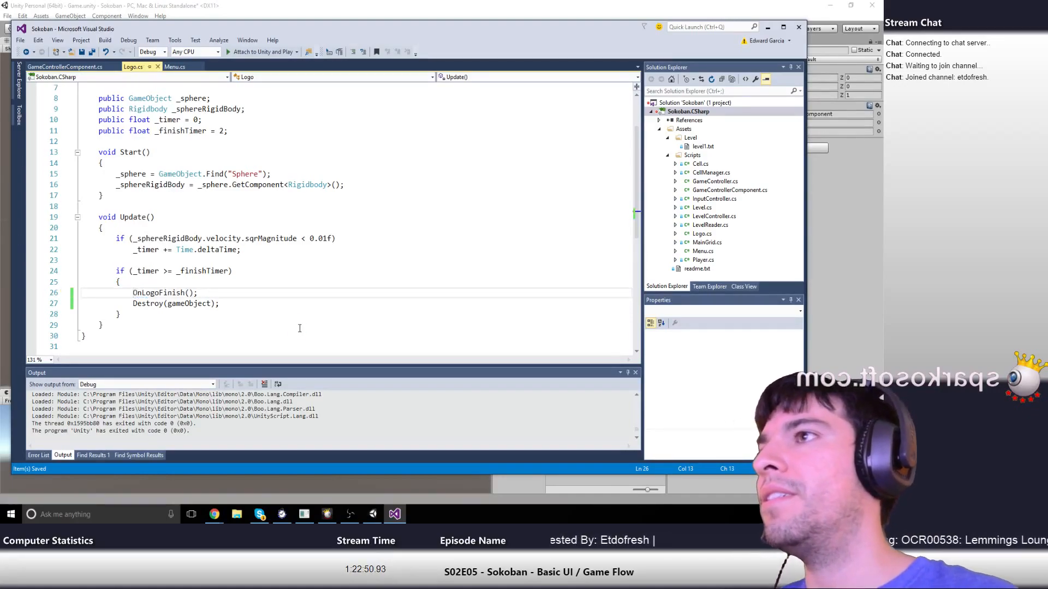
click(178, 67)
key(BackSpace)
key(BackSpace)
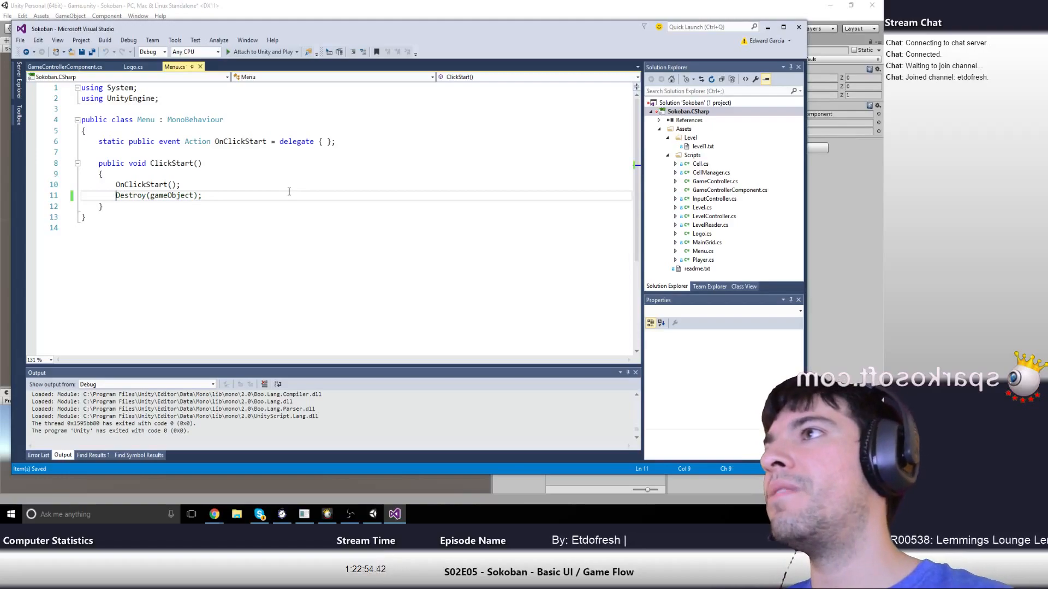
Switch to Unity, play the game through the logo to the menu, and stop playback
click(318, 6)
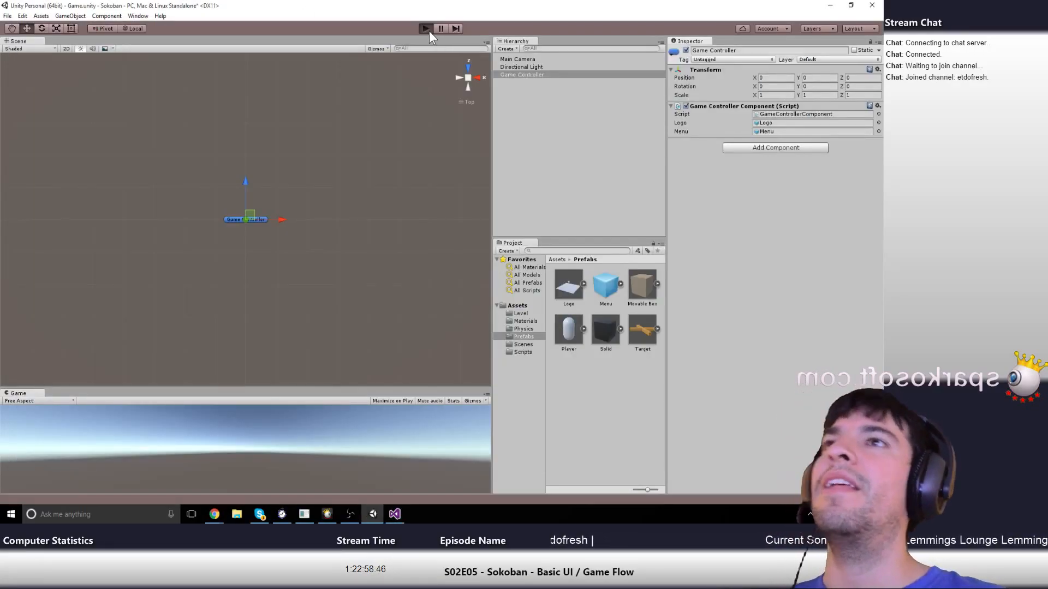
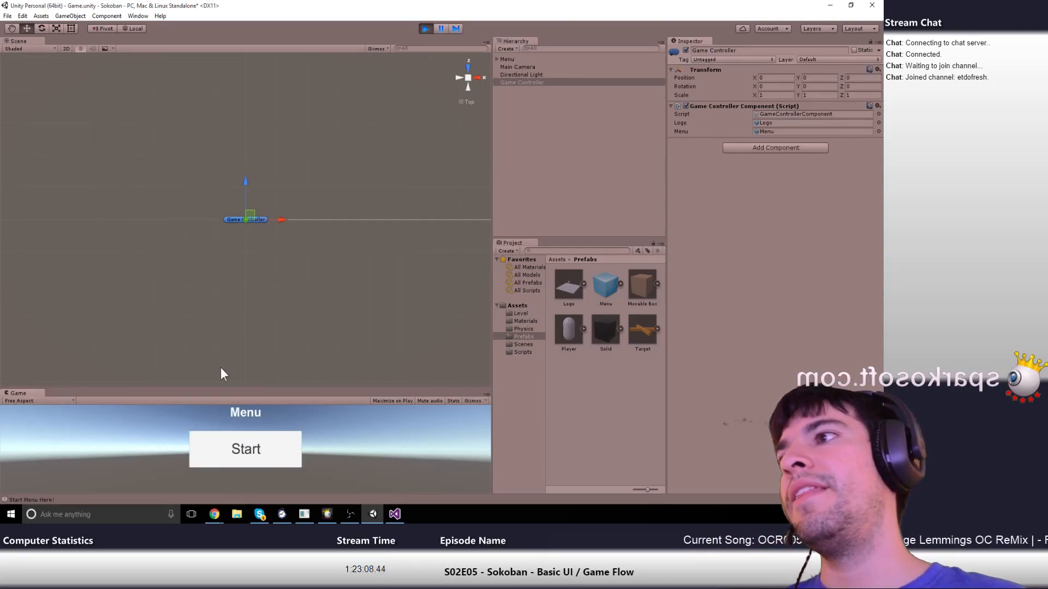
click(420, 28)
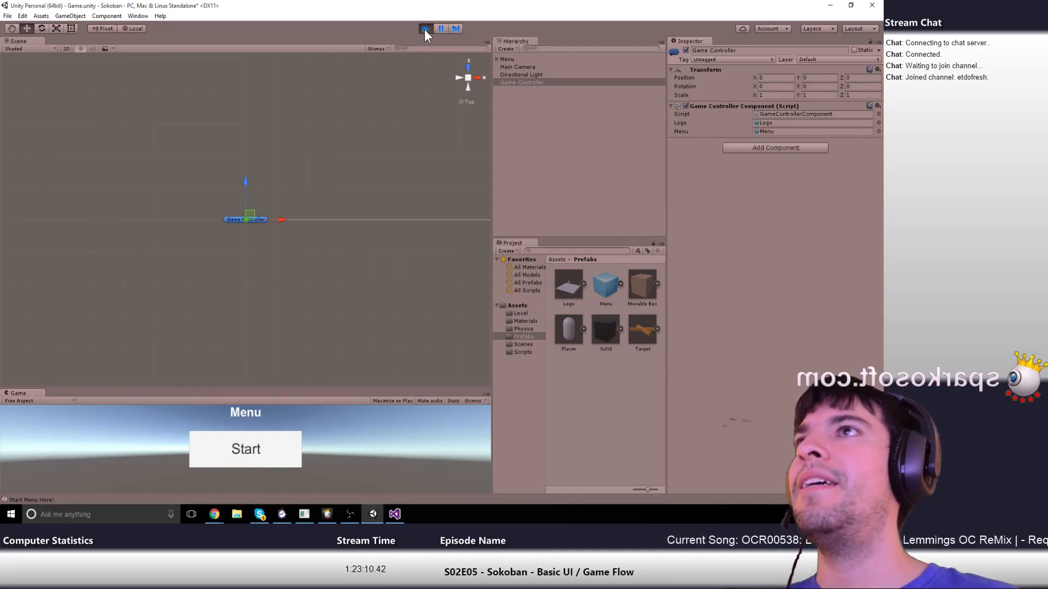
Switch to Visual Studio, delete the "Start Menu Here!" debug log line from StartMenu in GameControllerComponent.cs, and save the file
key(alt+Tab)
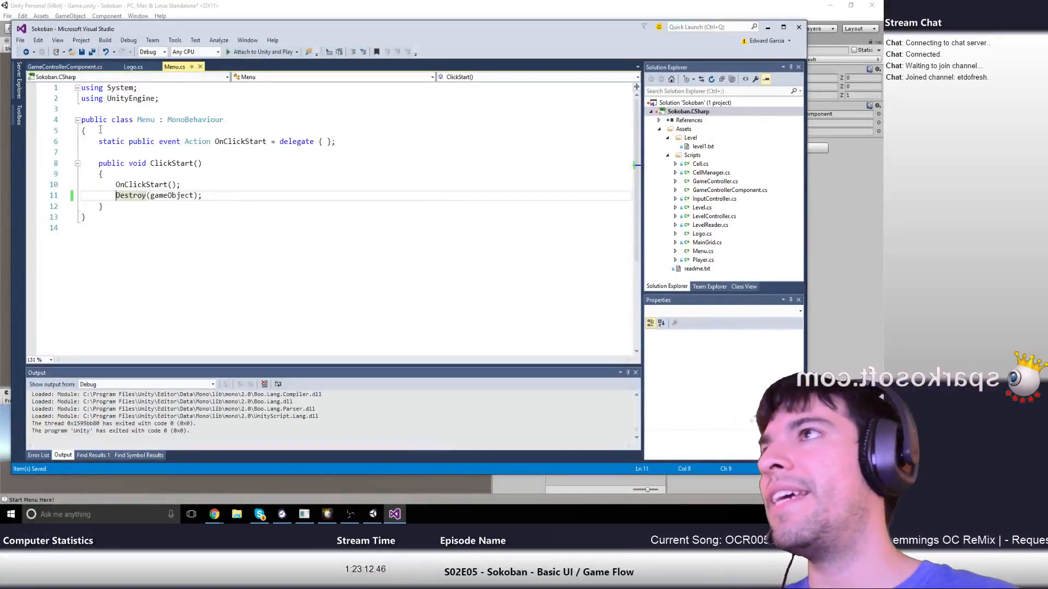
click(65, 67)
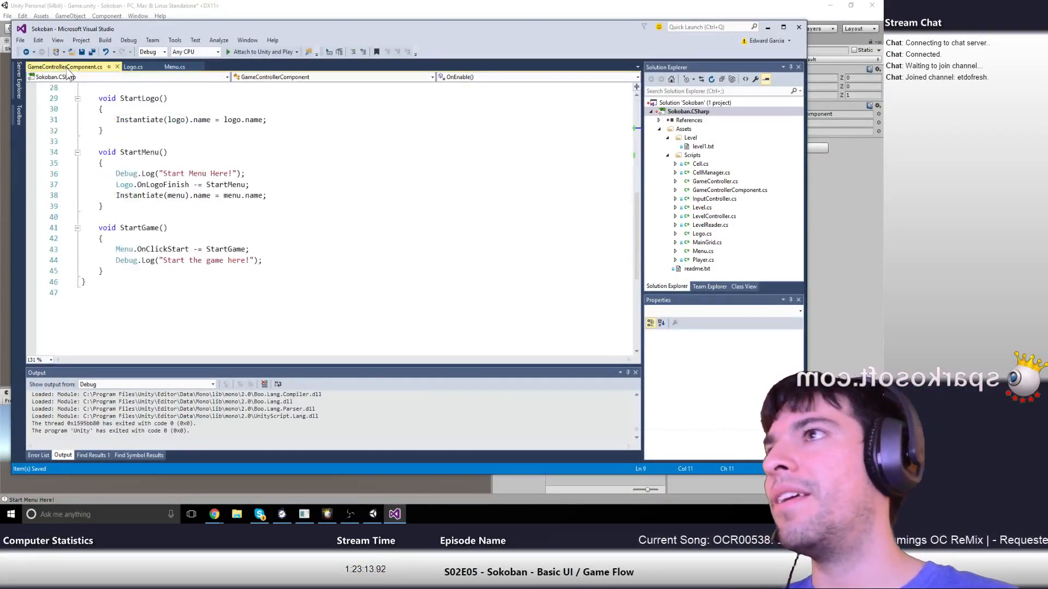
click(264, 176)
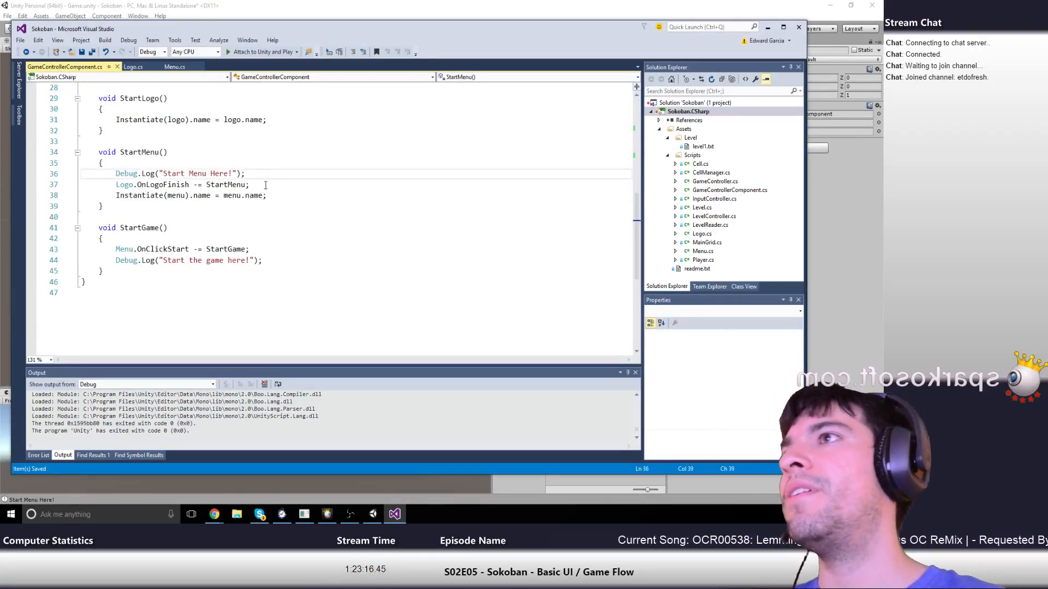
key(shift+Home)
key(shift+Home)
key(BackSpace)
key(BackSpace)
key(ctrl+s)
Examine the event subscriptions in OnEnable and OnDisable of GameControllerComponent.cs and the OnLogoFinish call in Logo.cs
key(Down)
key(Down)
key(Down)
key(Down)
key(Down)
key(Down)
key(Down)
key(Down)
key(alt+Up)
key(Up)
key(Up)
key(Up)
key(Up)
key(Up)
key(Up)
key(Up)
key(Up)
key(Up)
key(Up)
key(Up)
key(Up)
key(Up)
key(Up)
key(Up)
key(Up)
key(Up)
key(Up)
key(Up)
key(Up)
key(Up)
key(Up)
key(Up)
key(Up)
key(Up)
key(Up)
key(Up)
key(Up)
key(Up)
key(Up)
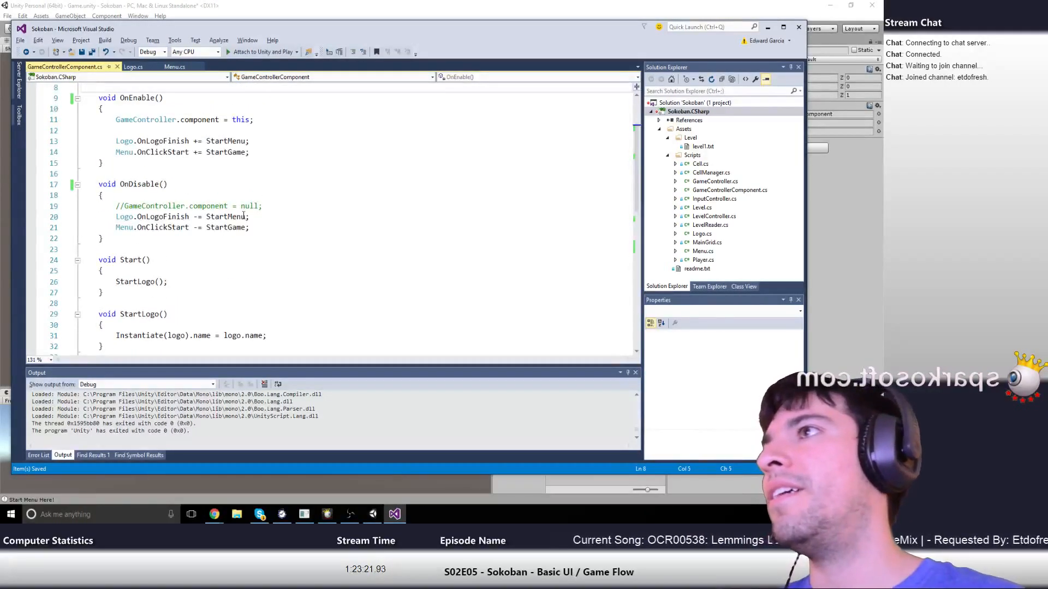
click(135, 67)
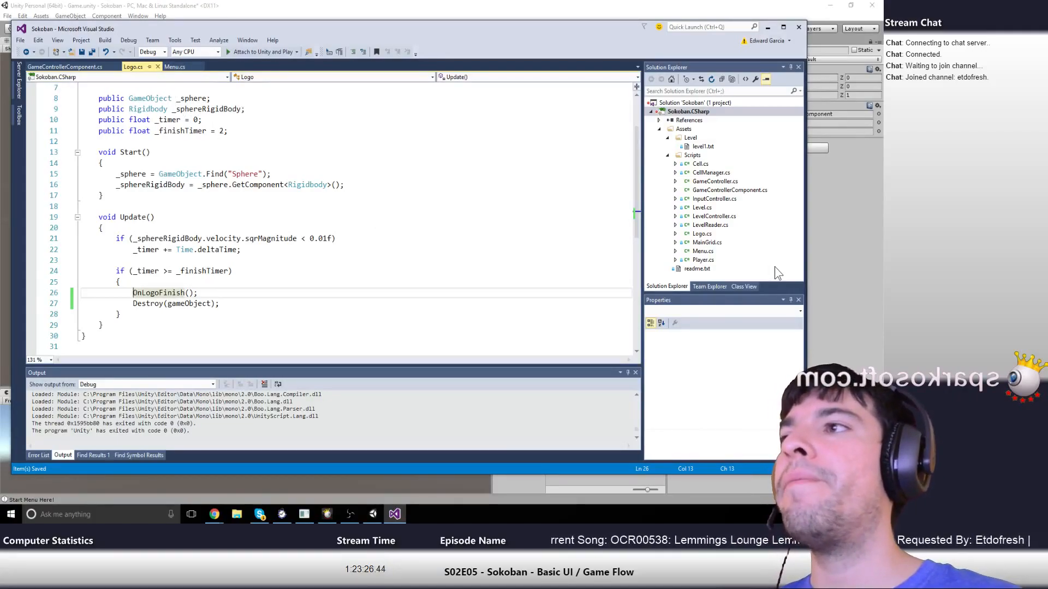
Switch to Unity and open the Menu scene, saving the changes made in the Game scene
key(alt+Tab)
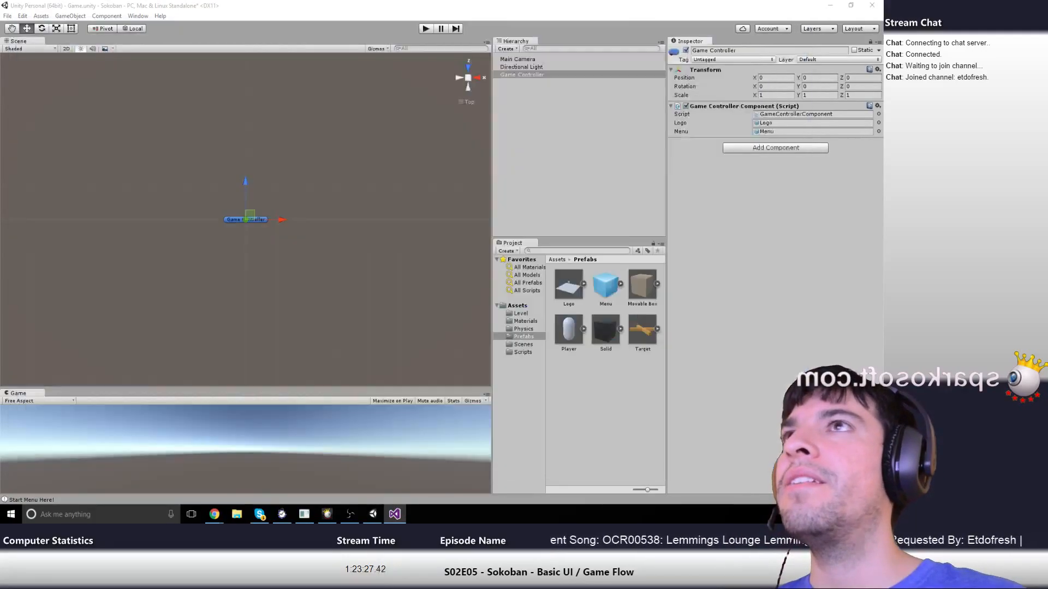
click(524, 344)
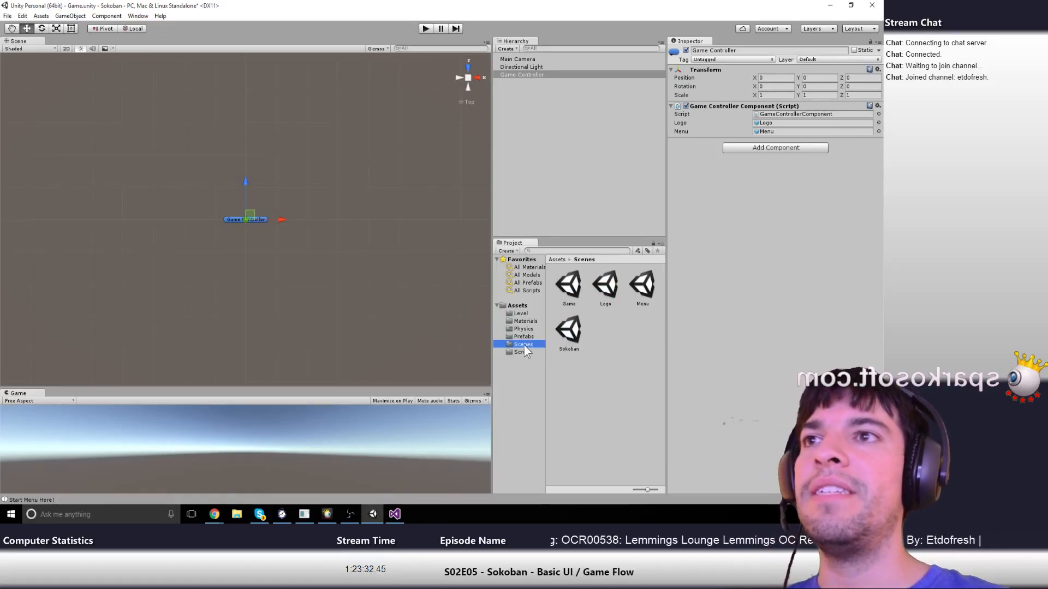
double_click(632, 289)
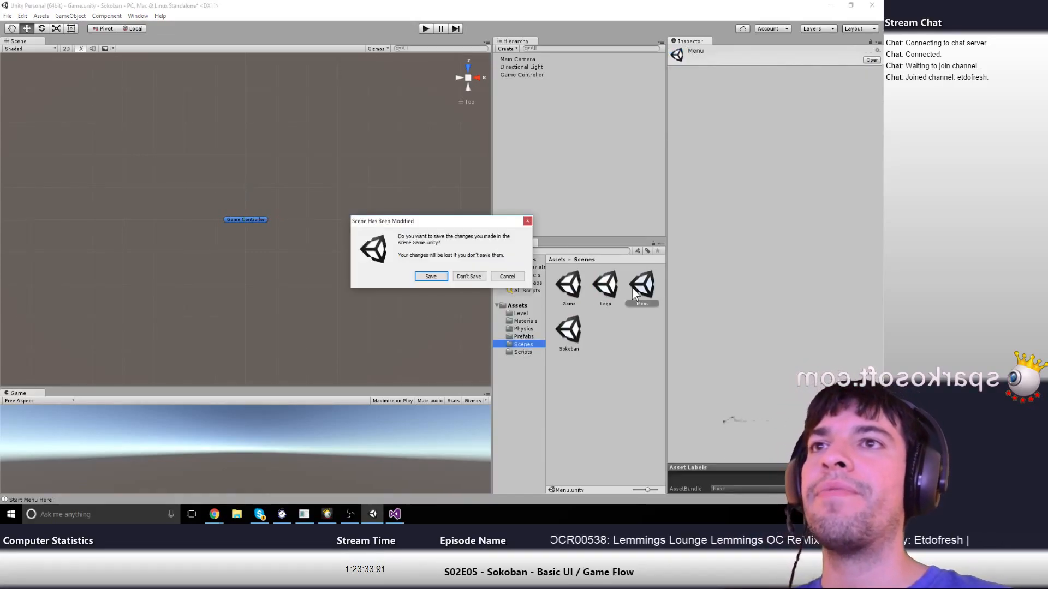
click(428, 276)
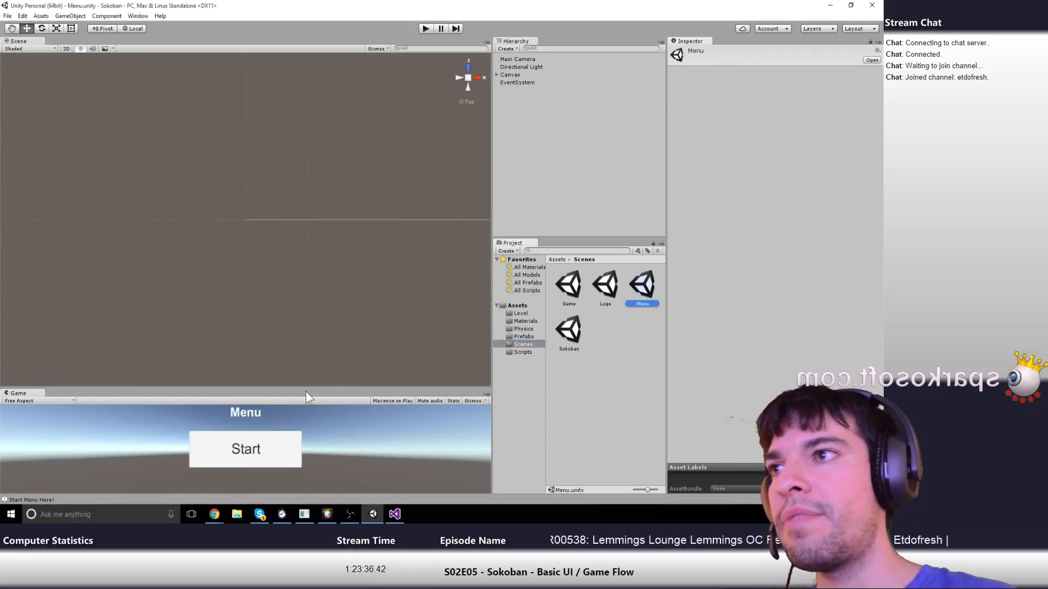
Create an empty game object in the Menu scene's hierarchy and name it Logo
right_click(514, 97)
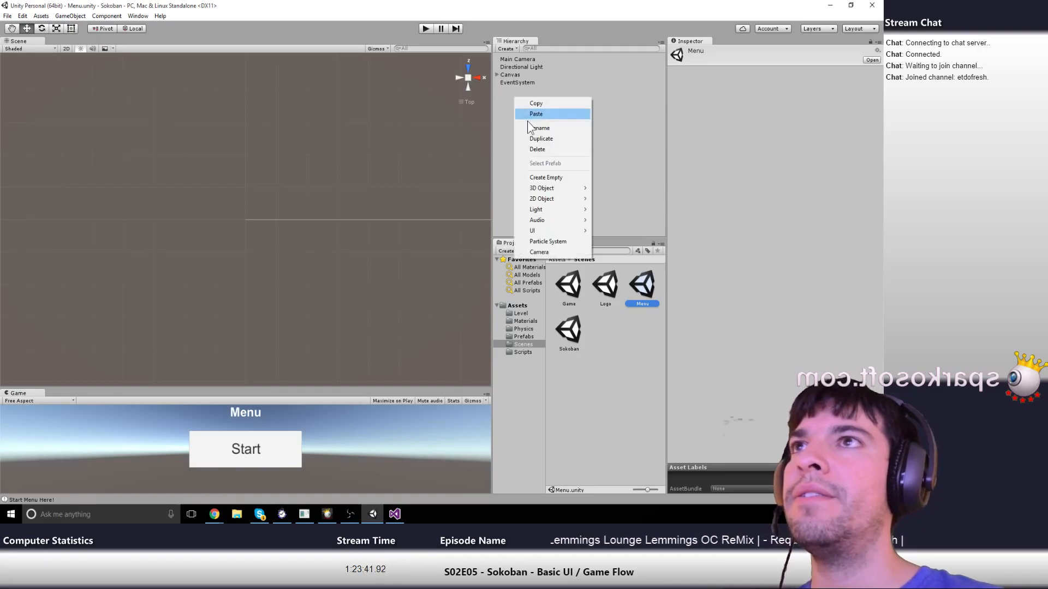
click(555, 178)
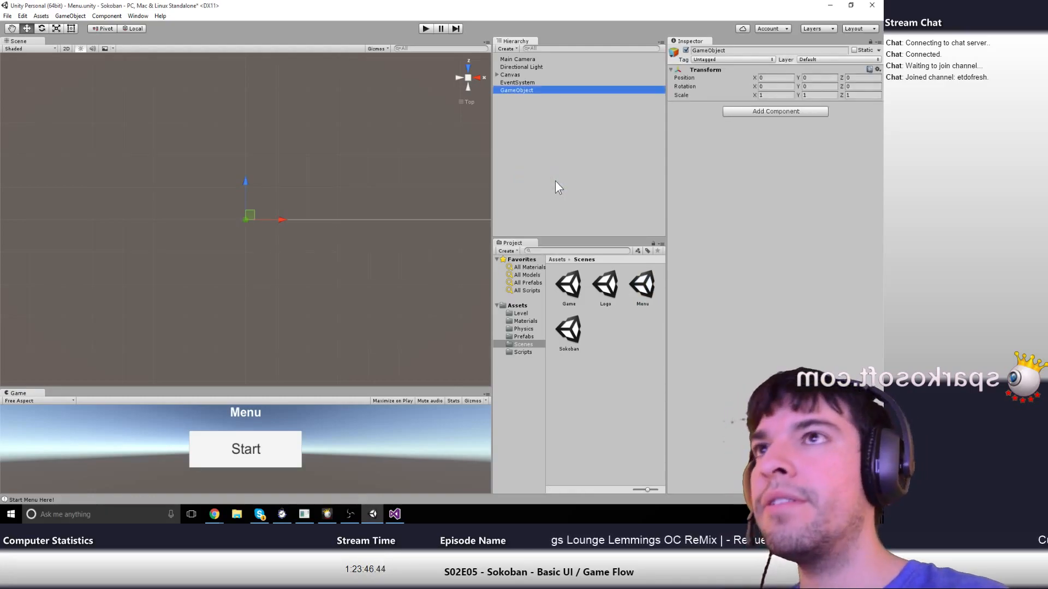
key(F2)
text(Loho)
key(BackSpace)
key(BackSpace)
text(go)
key(Return)
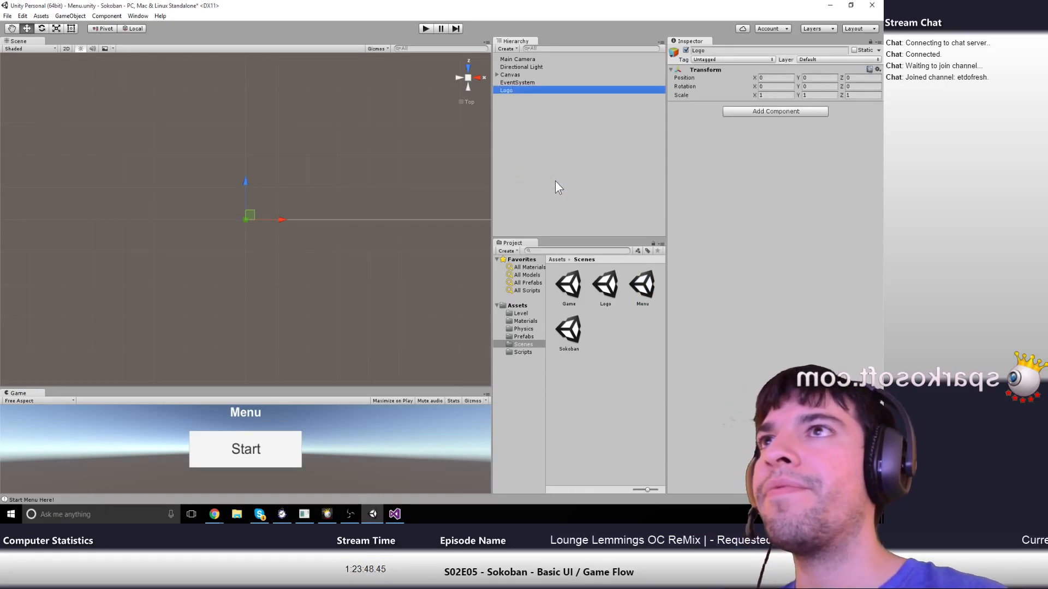
Delete the Menu prefab from the Prefabs folder
click(512, 330)
click(525, 344)
click(527, 337)
click(603, 289)
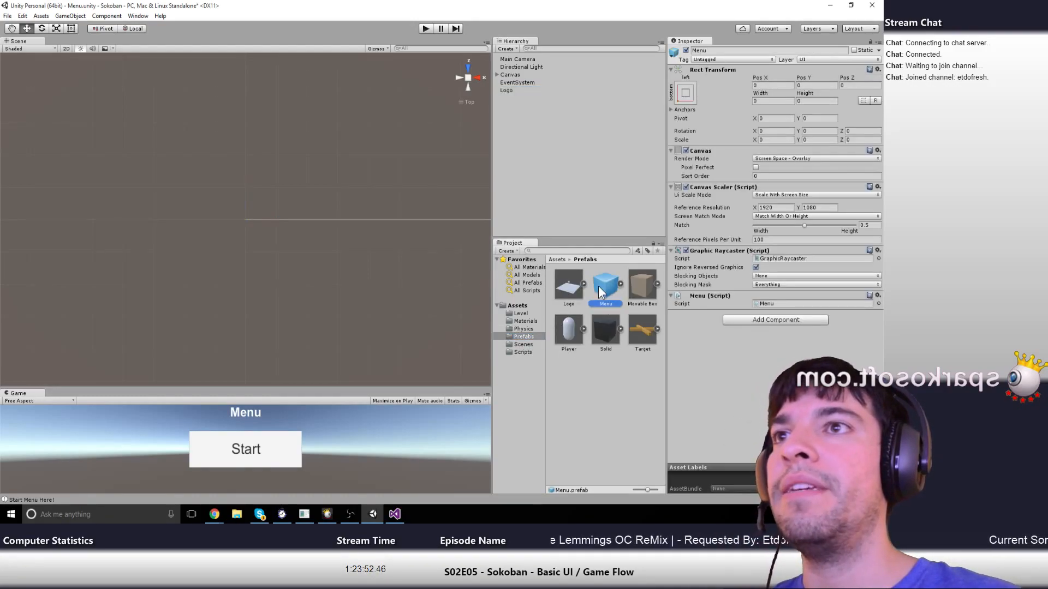
key(Delete)
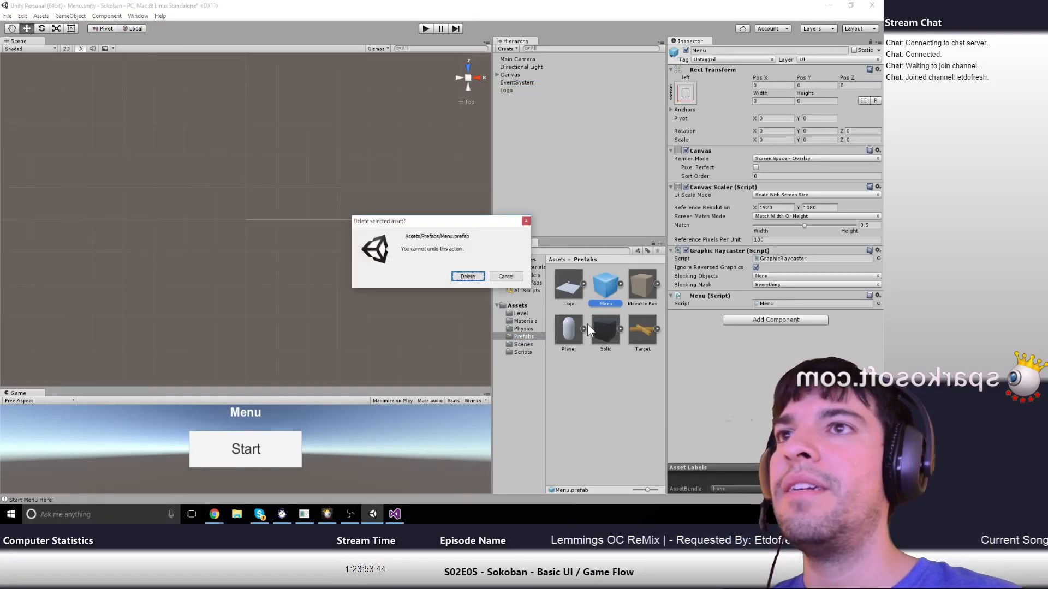
click(468, 276)
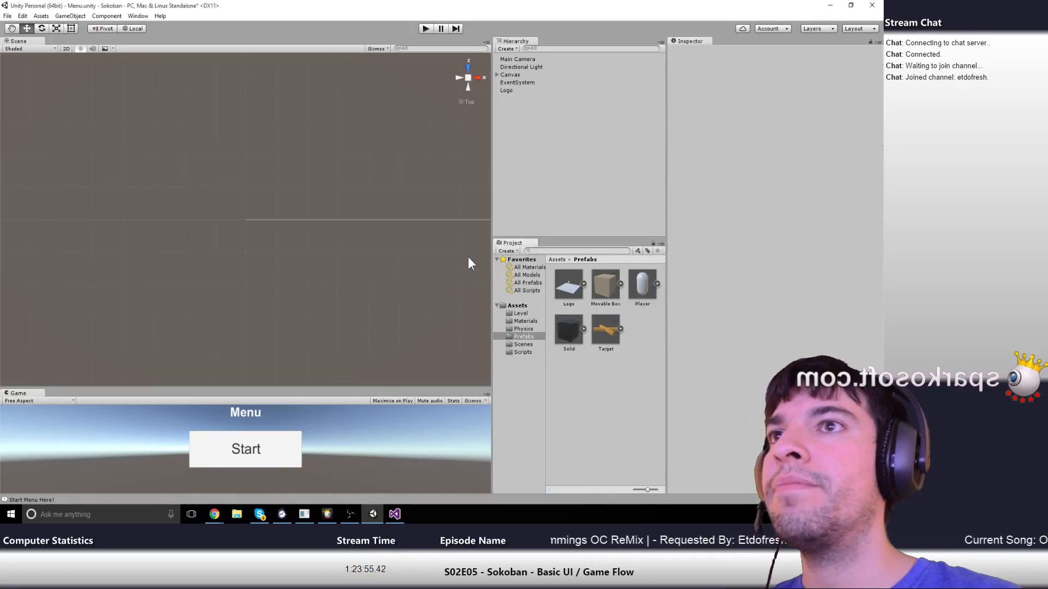
Rename the empty Logo object in the hierarchy to Menu
click(513, 91)
key(F2)
text(Menu)
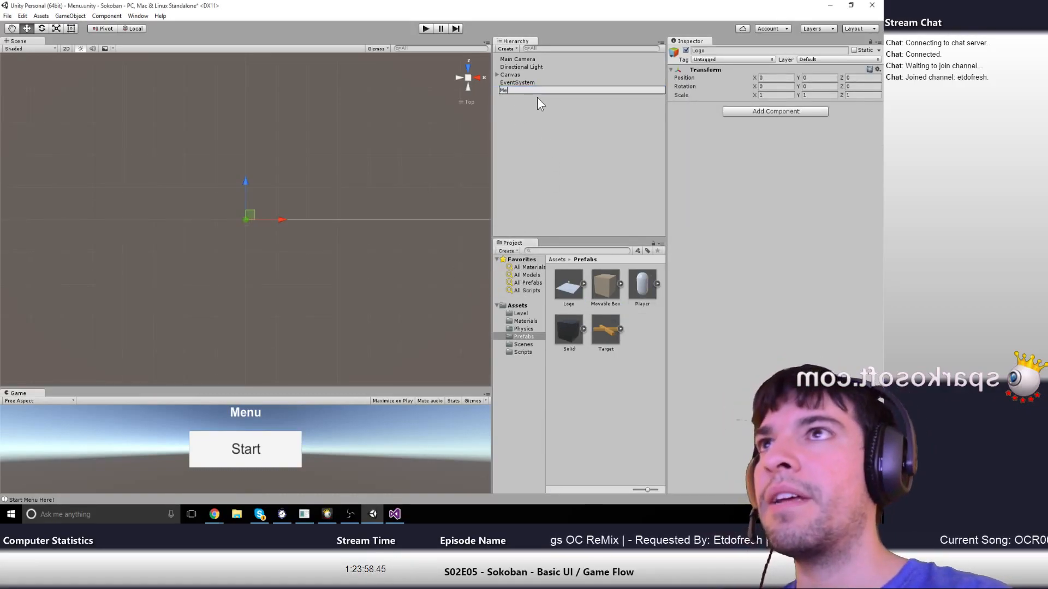
key(Return)
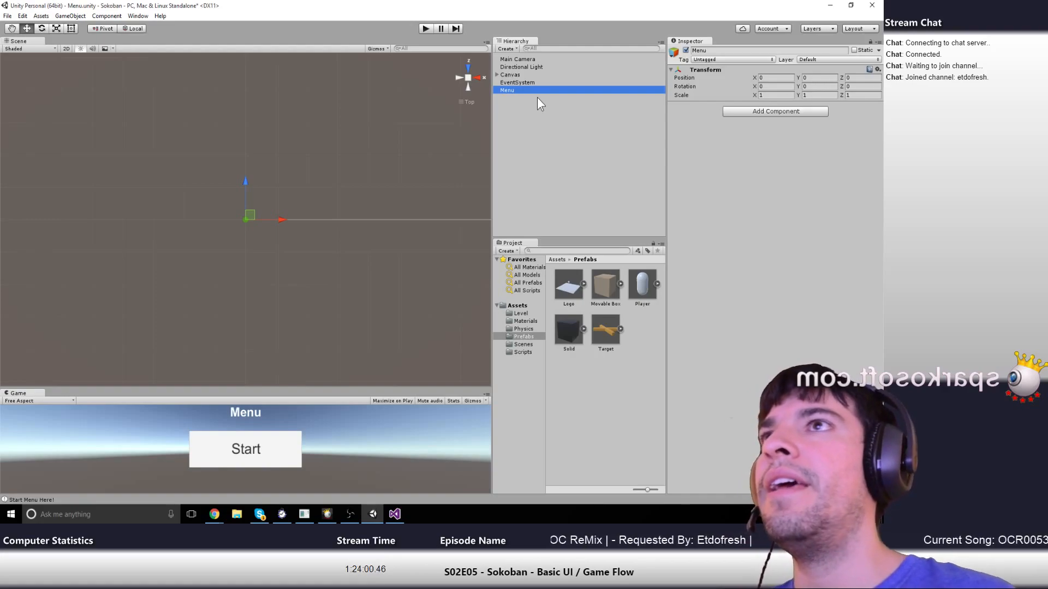
Parent the Canvas and EventSystem objects under the Menu object
click(518, 82)
ctrl+click(509, 77)
drag(508, 76, 512, 90)
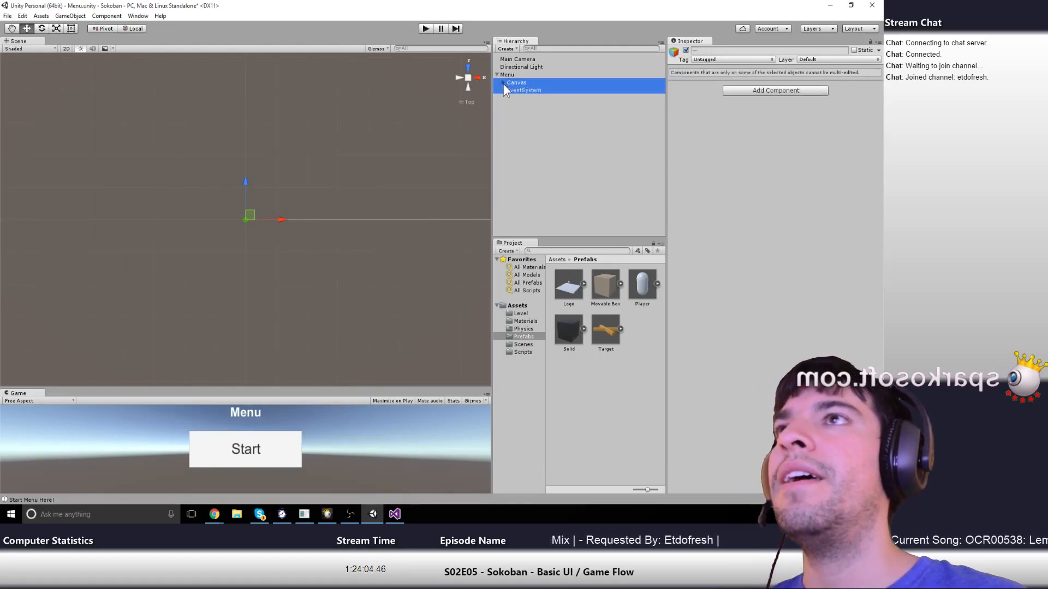
Play the Menu scene, test the game's Start button, and stop playback
click(426, 29)
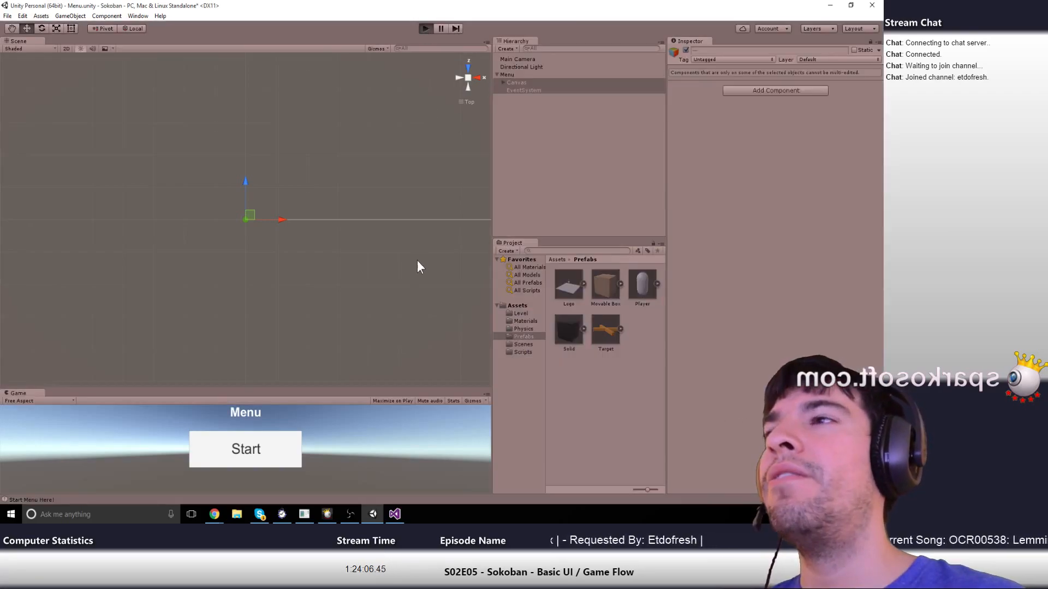
click(238, 462)
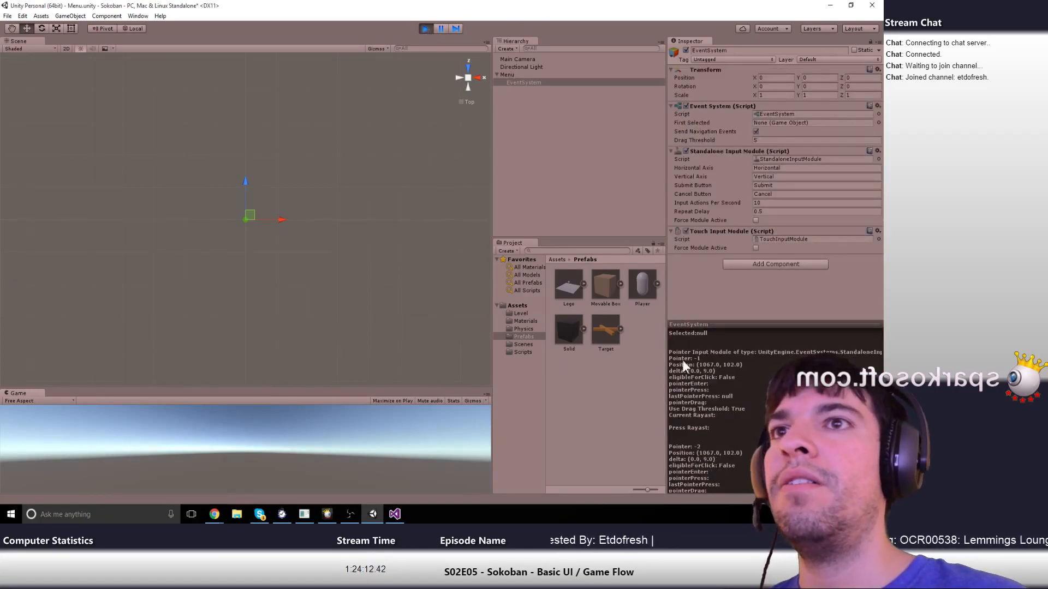
click(425, 29)
Create a prefab from the Menu object in the Prefabs folder, and collapse its hierarchy
click(515, 83)
click(505, 74)
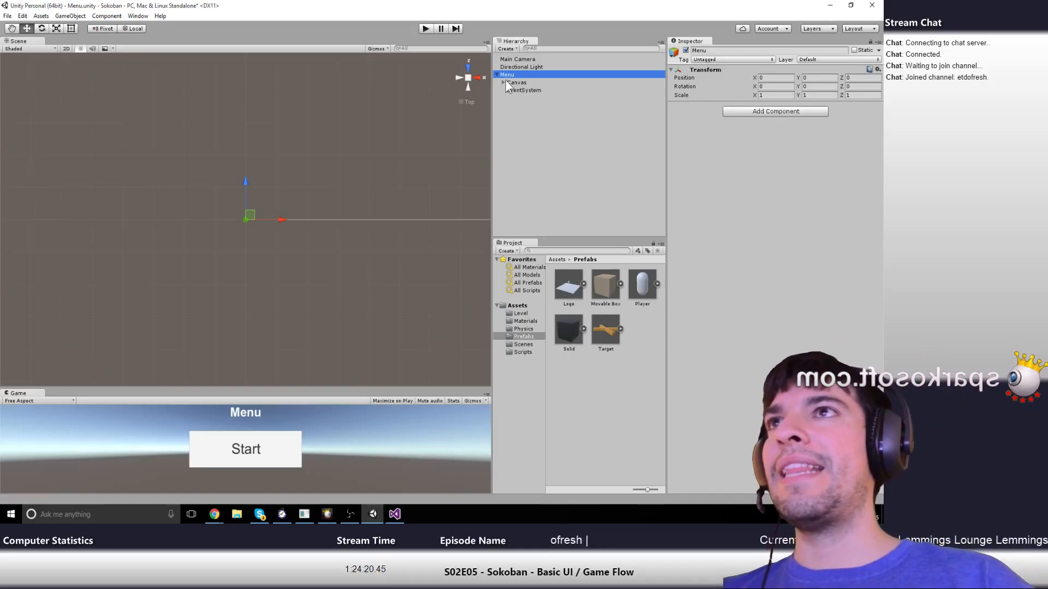
drag(512, 74, 628, 338)
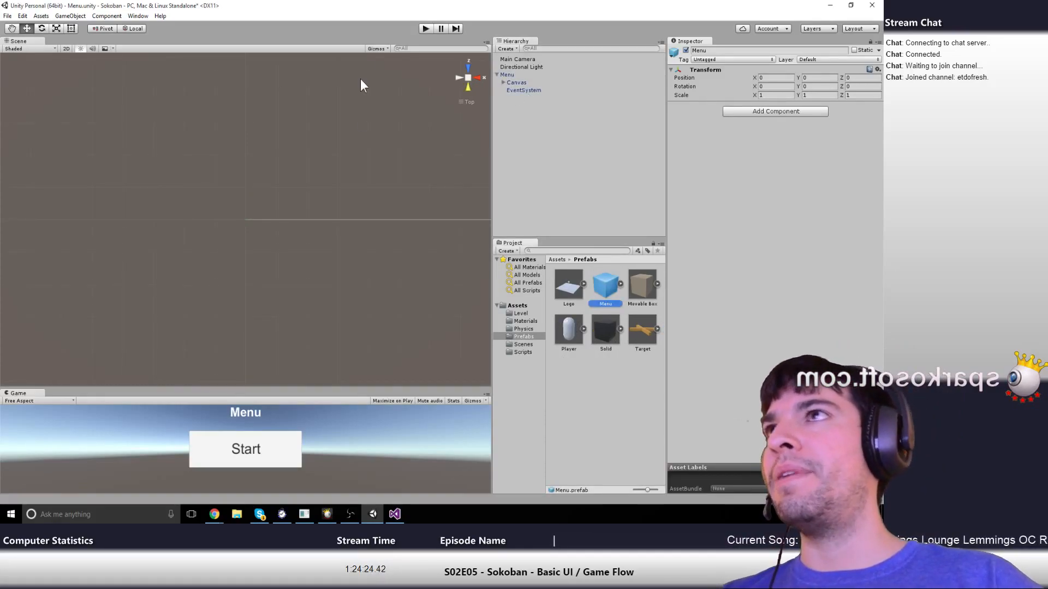
click(496, 74)
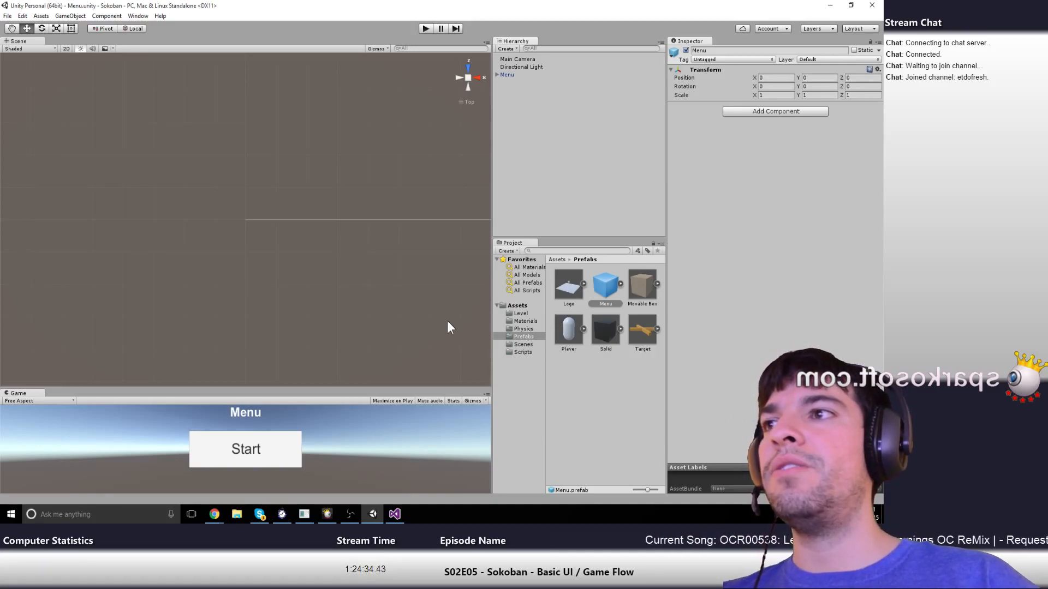
Open the Game scene, assign the new Menu prefab to the Game Controller component's Menu reference, and save the scene
click(522, 344)
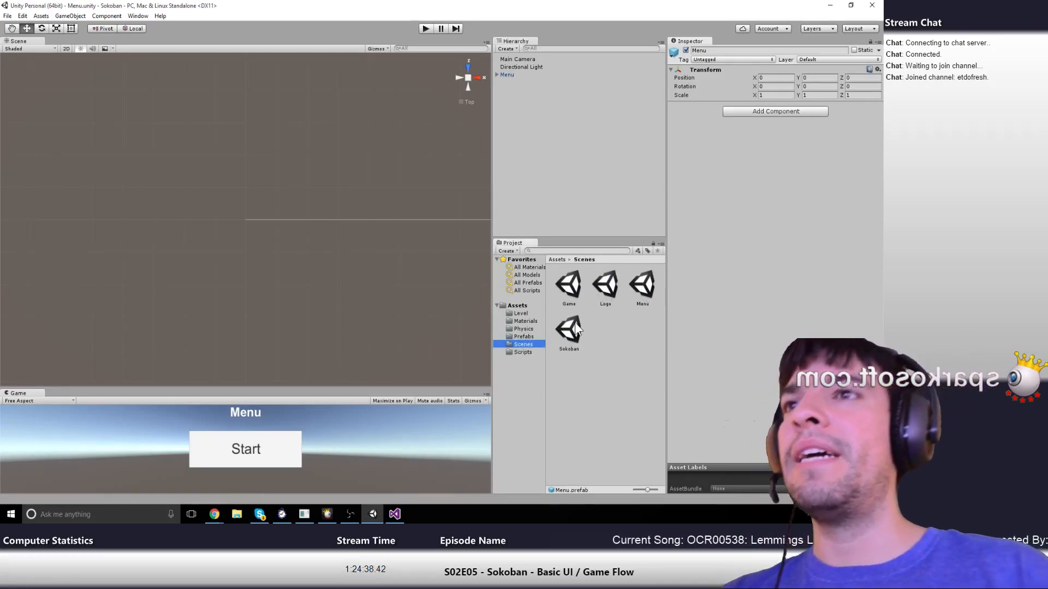
double_click(572, 293)
click(535, 75)
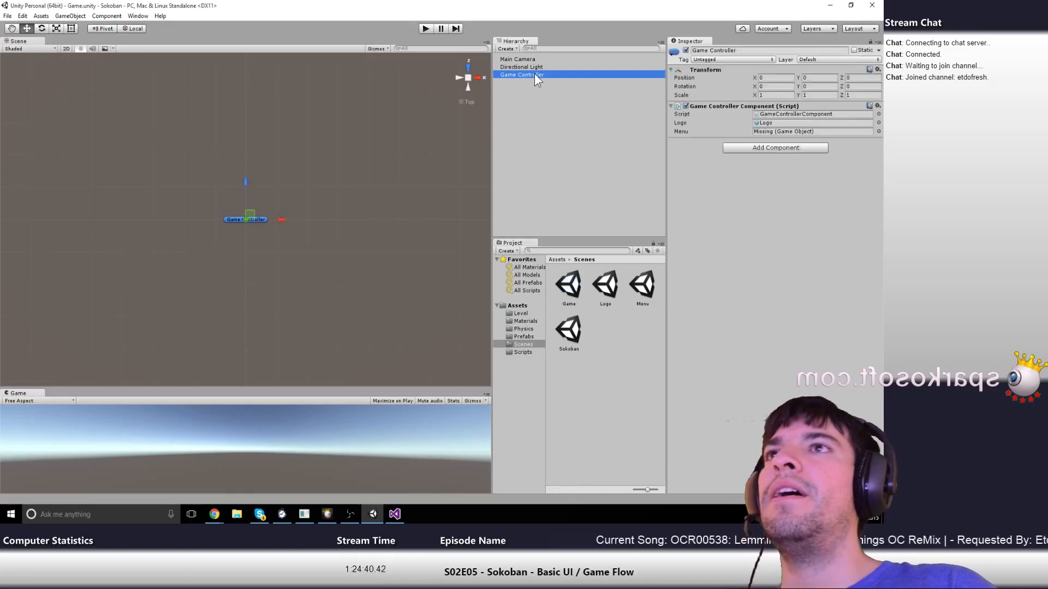
click(524, 337)
drag(603, 289, 771, 134)
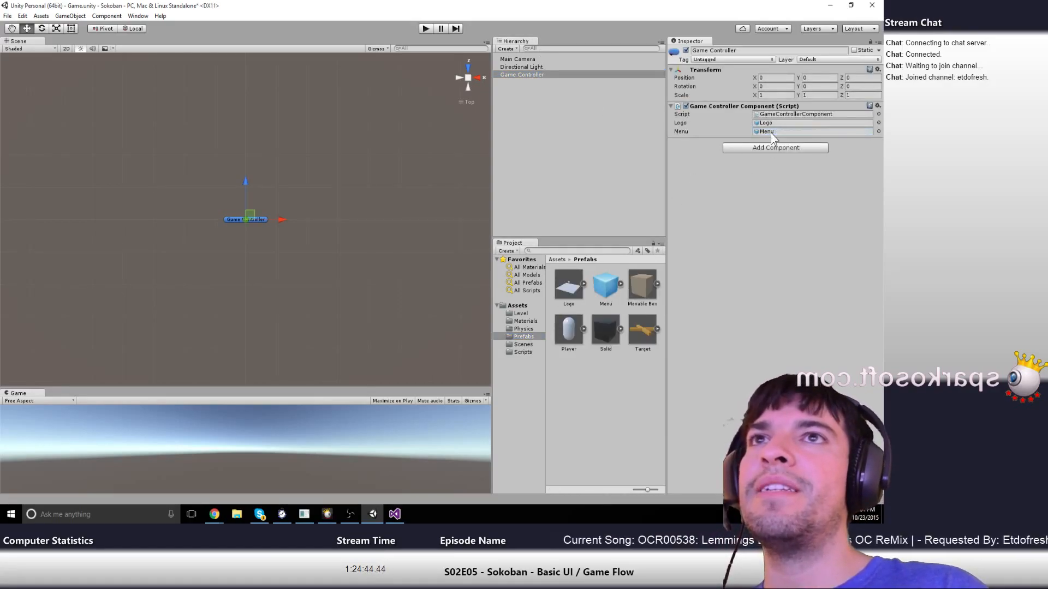
key(ctrl+s)
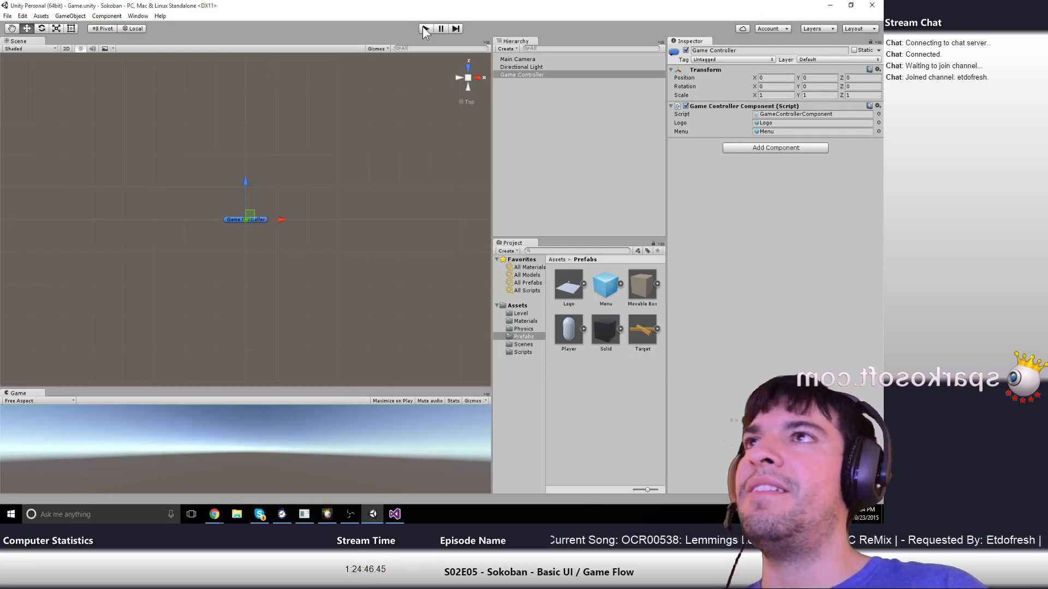
Play the Game scene through the logo, test the menu's Start button, and stop playback
click(425, 29)
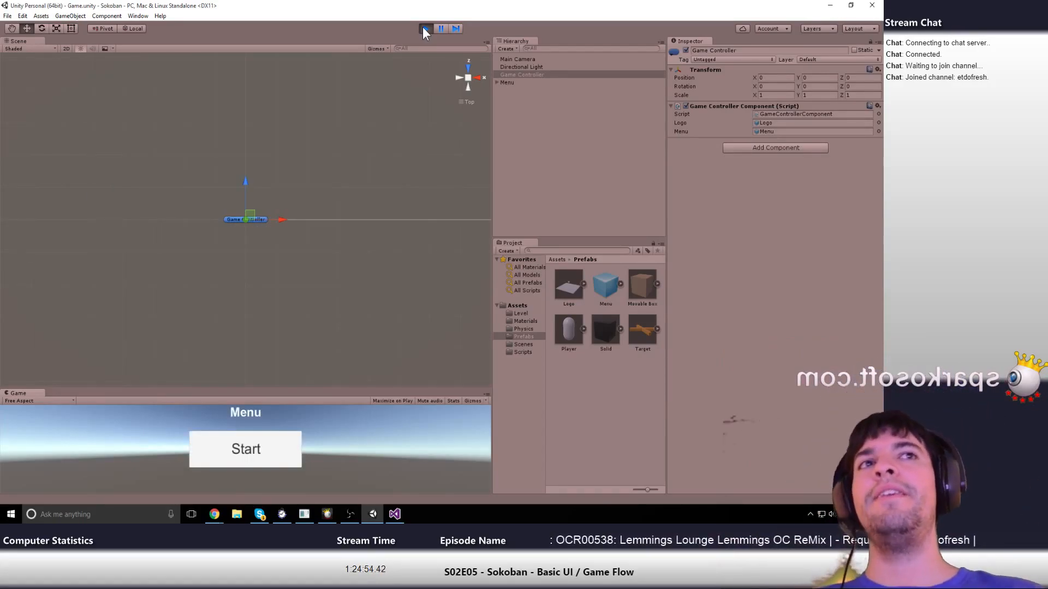
click(257, 450)
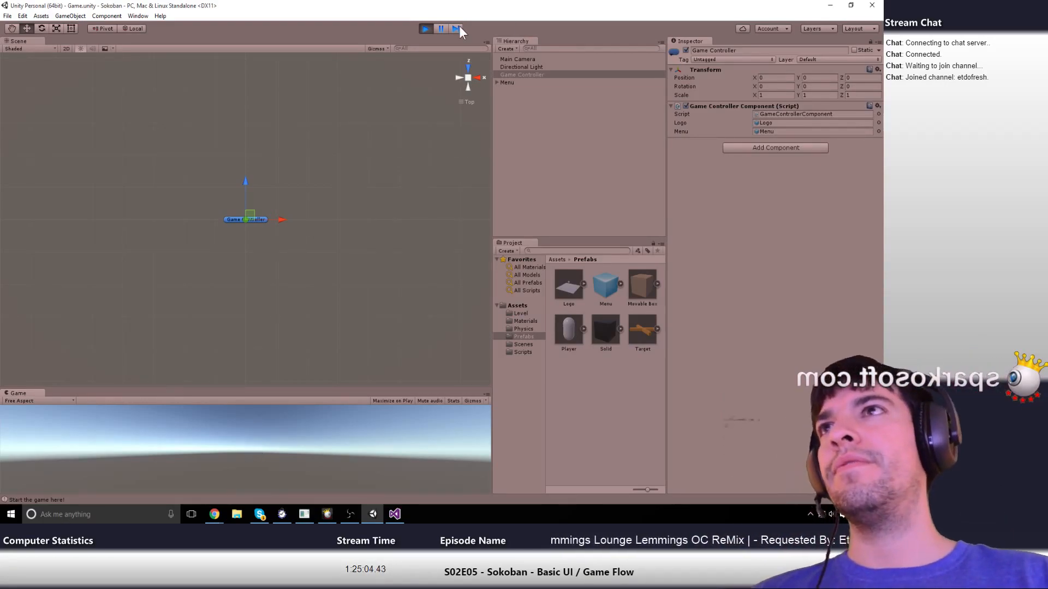
click(426, 28)
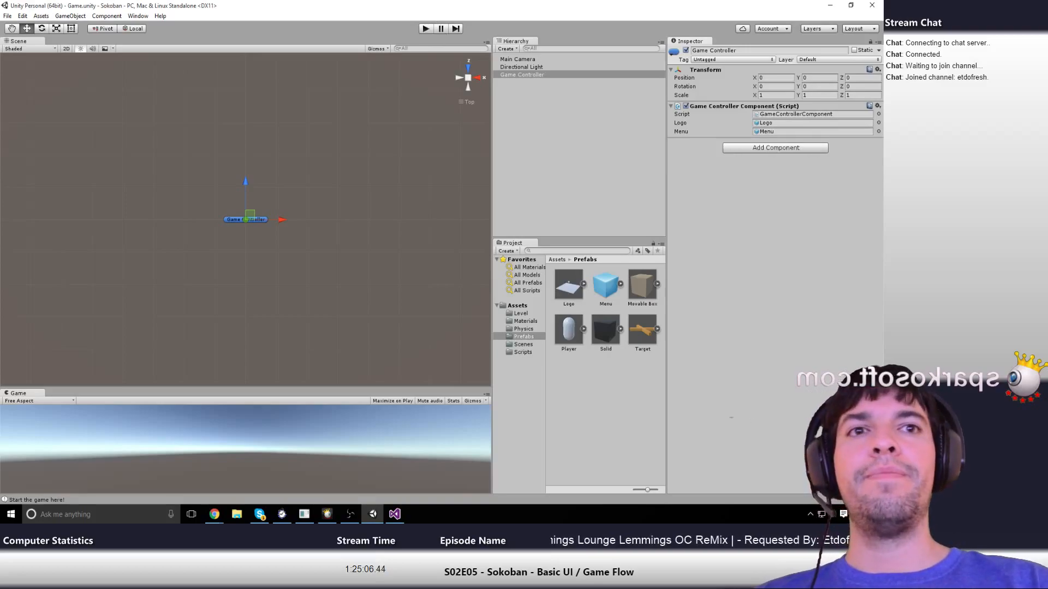
Open OneNote and Task Manager, and switch back to the Unity editor
key(super)
click(154, 357)
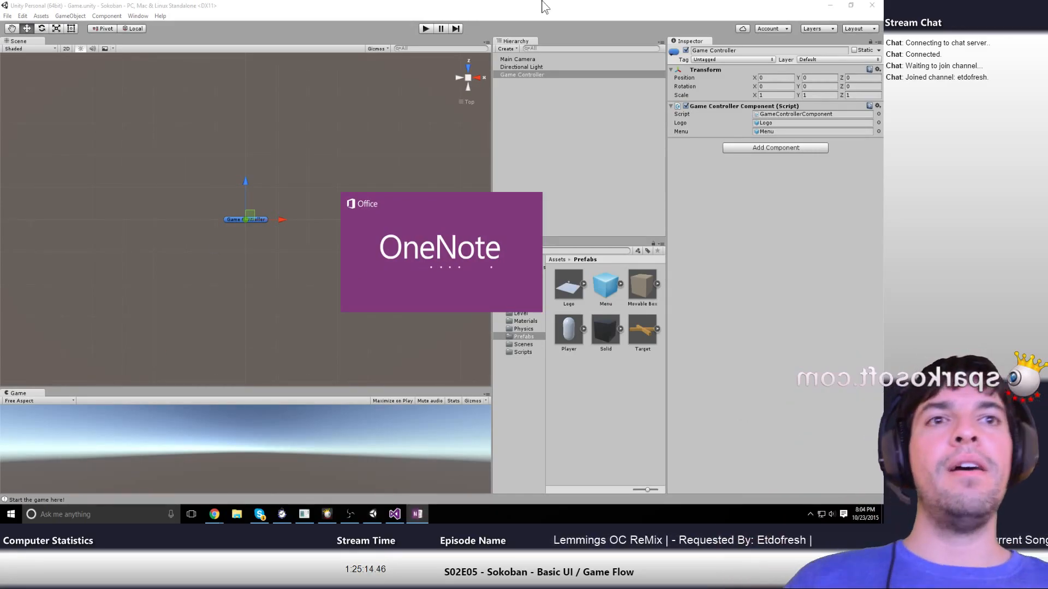
key(alt+Tab)
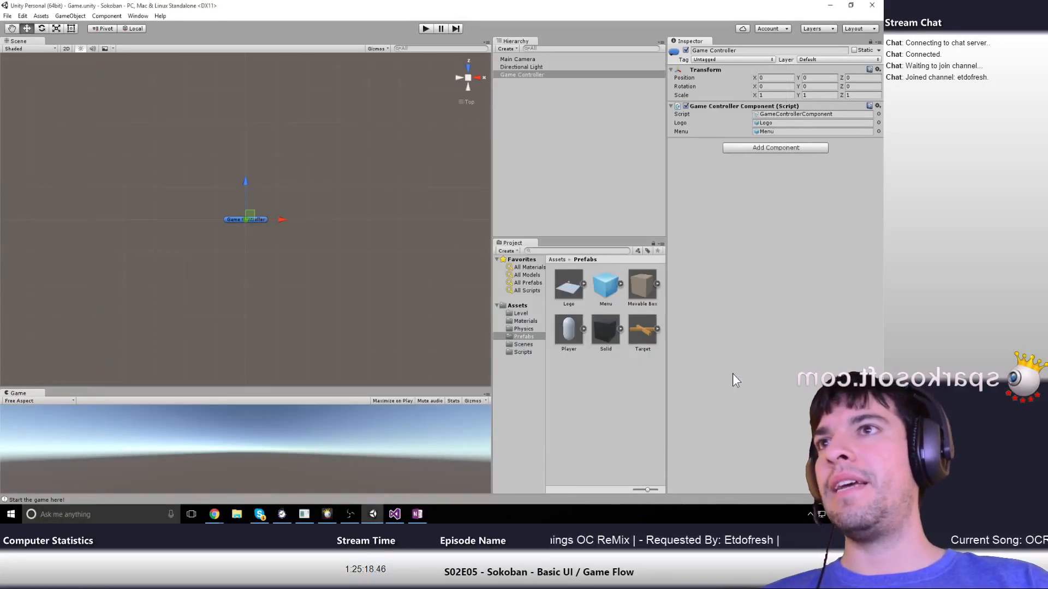
key(ctrl+shift+Escape)
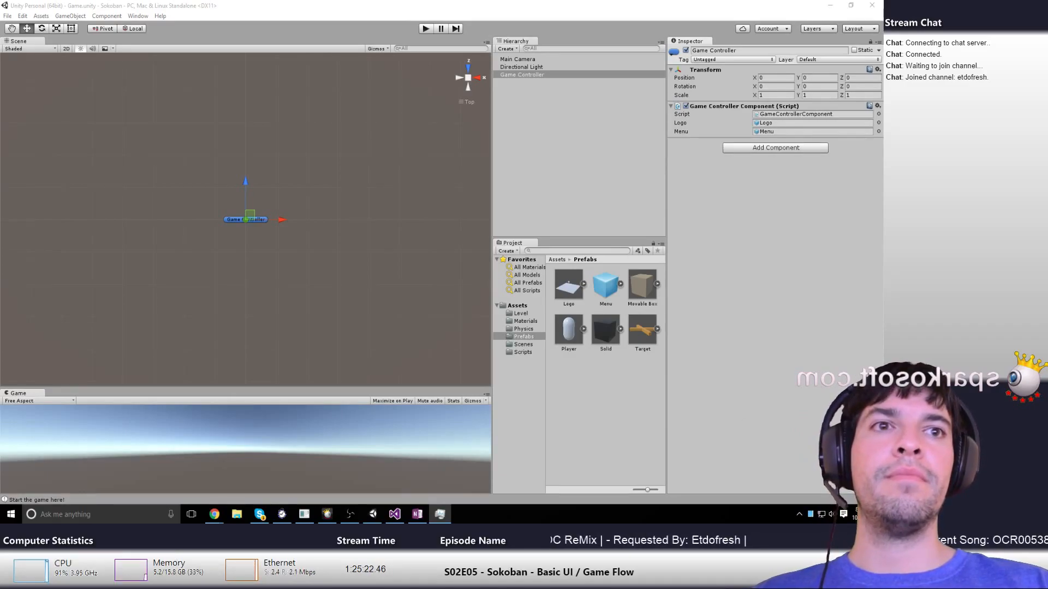
key(alt+Tab)
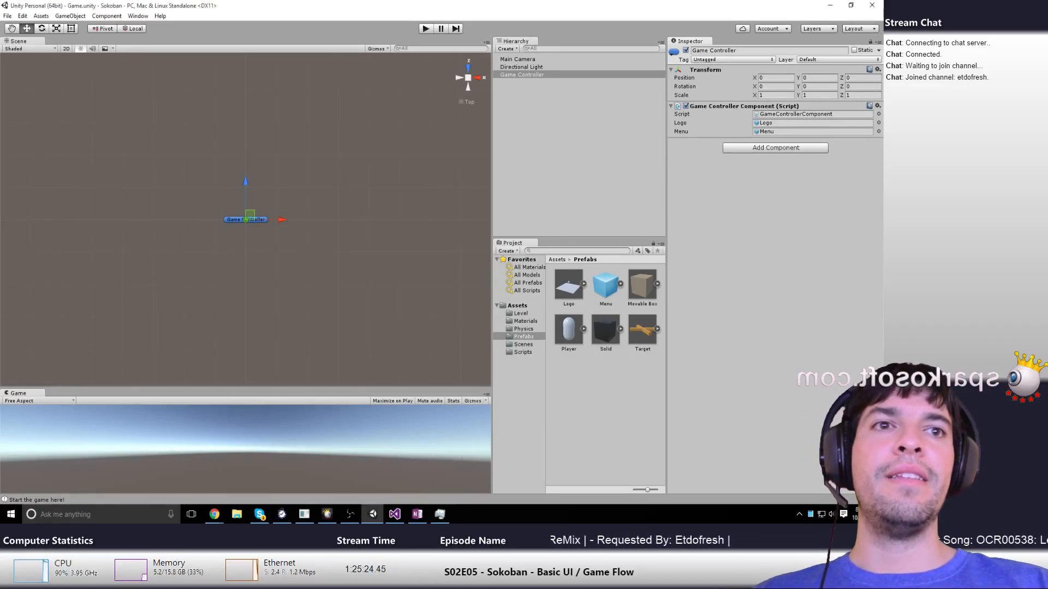
key(alt+Tab)
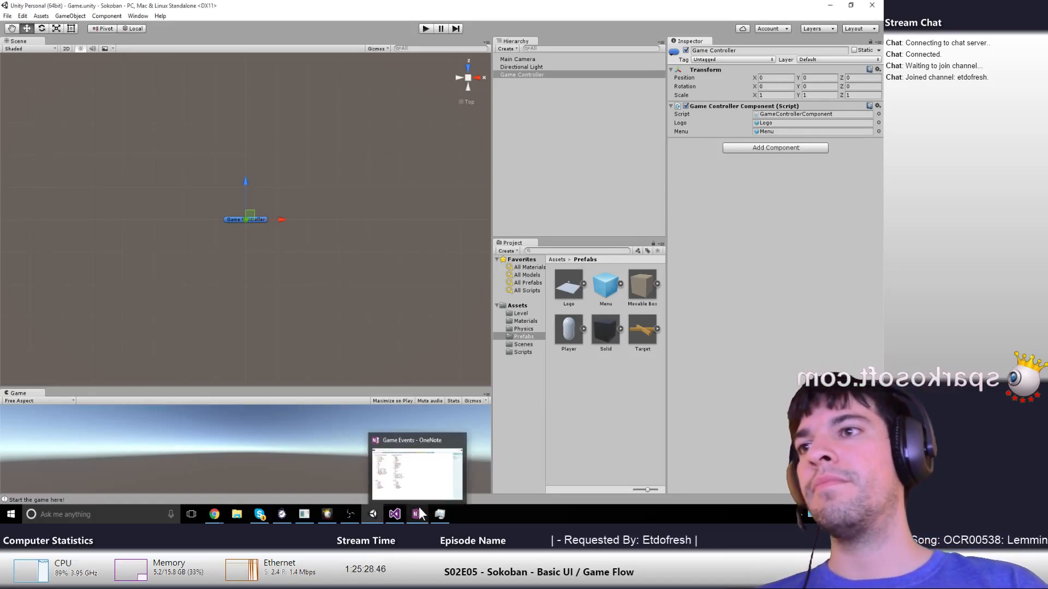
mouse_move(440, 514)
key(alt+Tab)
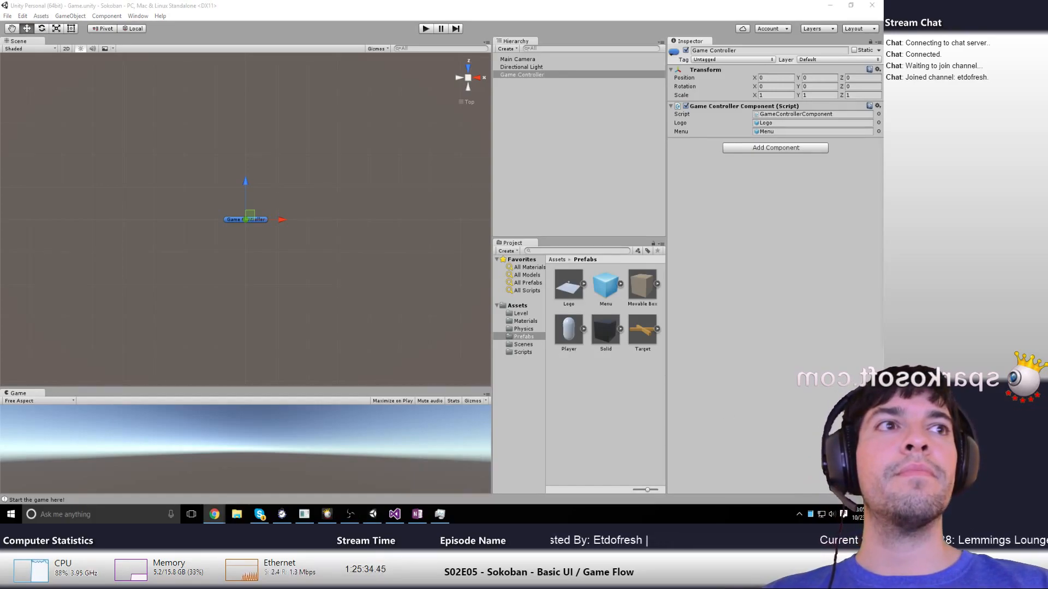
click(321, 6)
Run the Game scene again, use Start on the menu, and end playback
click(425, 26)
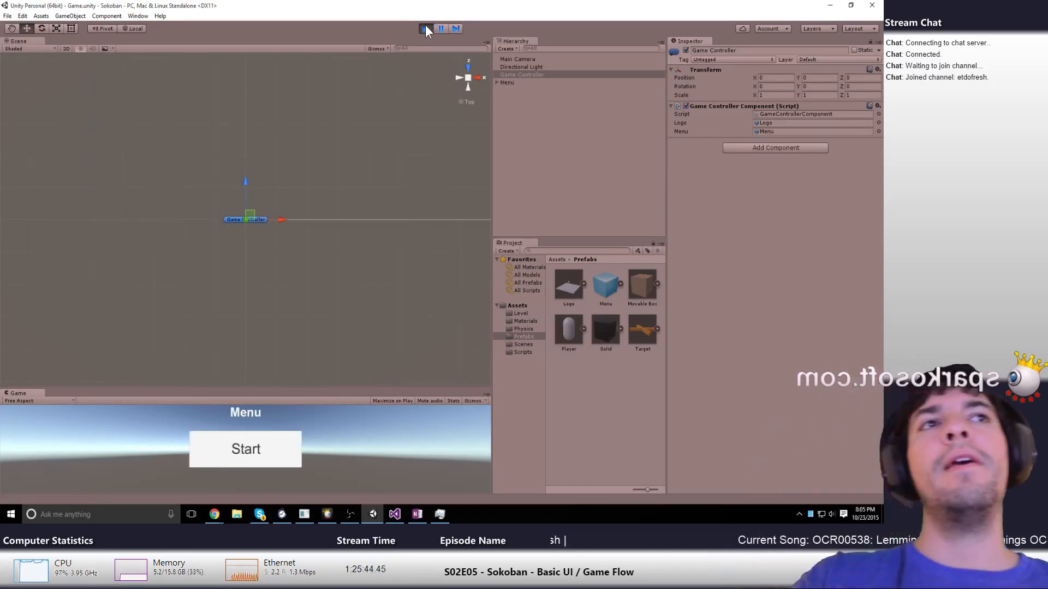
click(221, 458)
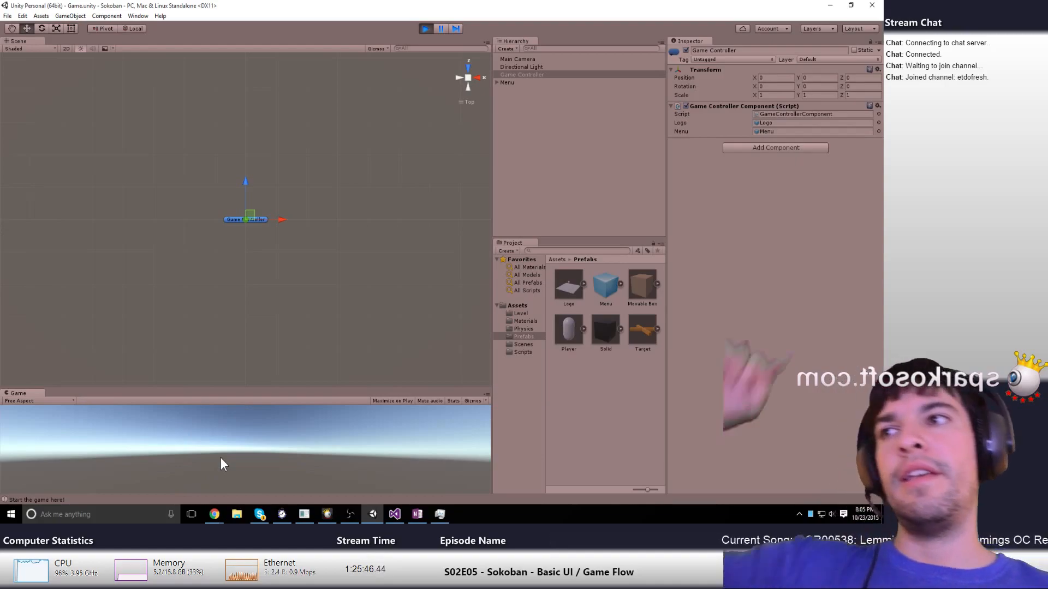
click(423, 29)
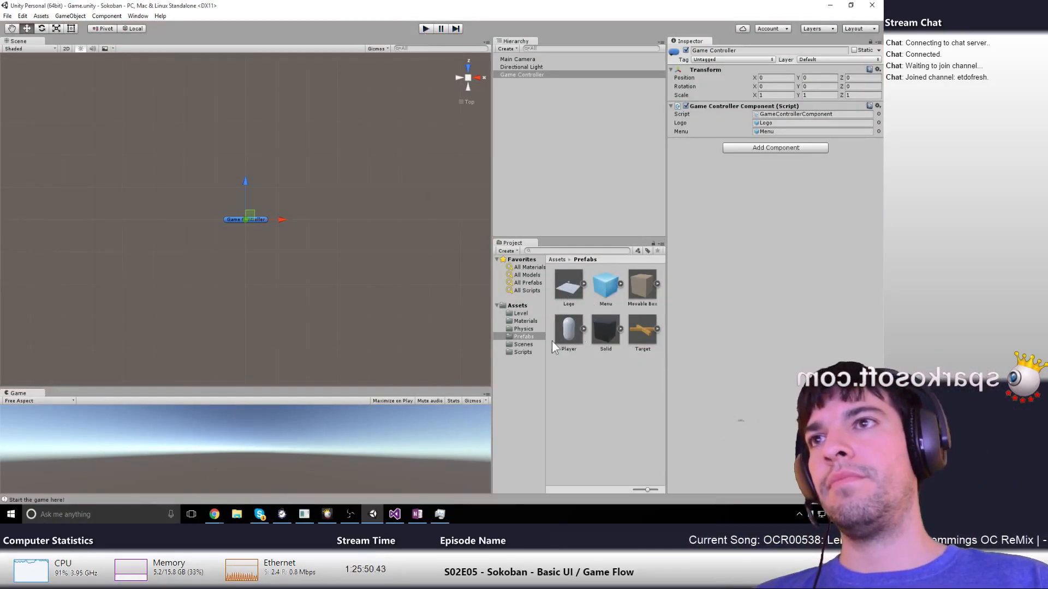
Open the Sokoban scene and inspect its Level Controller object
click(524, 344)
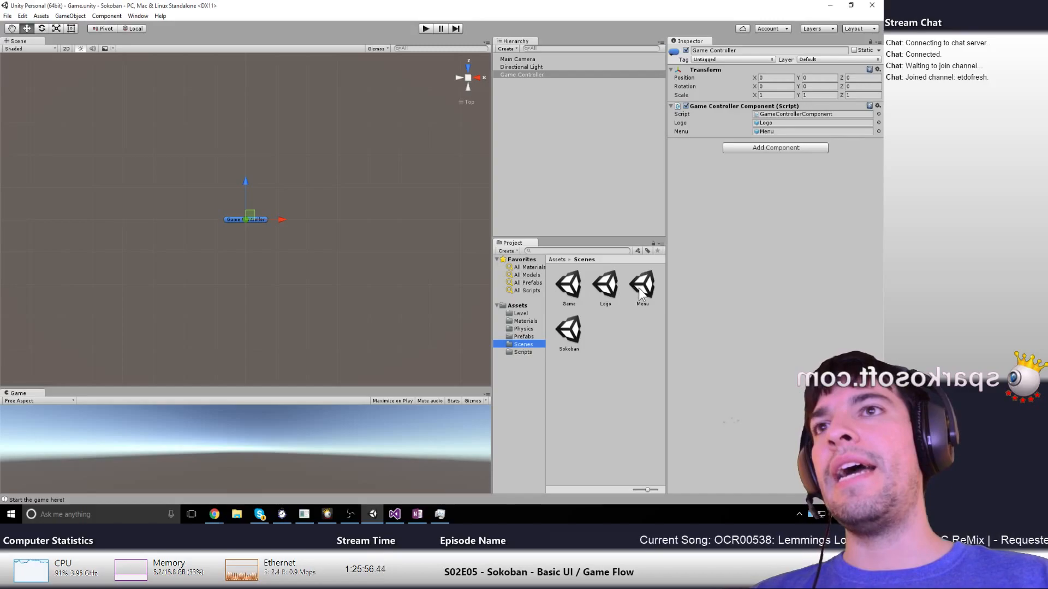
double_click(567, 337)
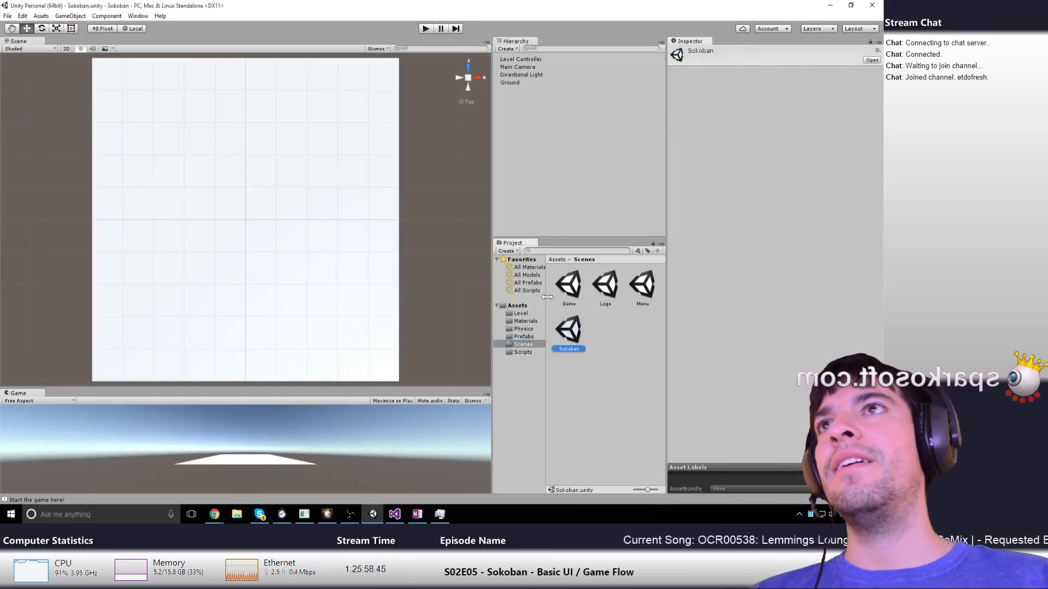
click(532, 59)
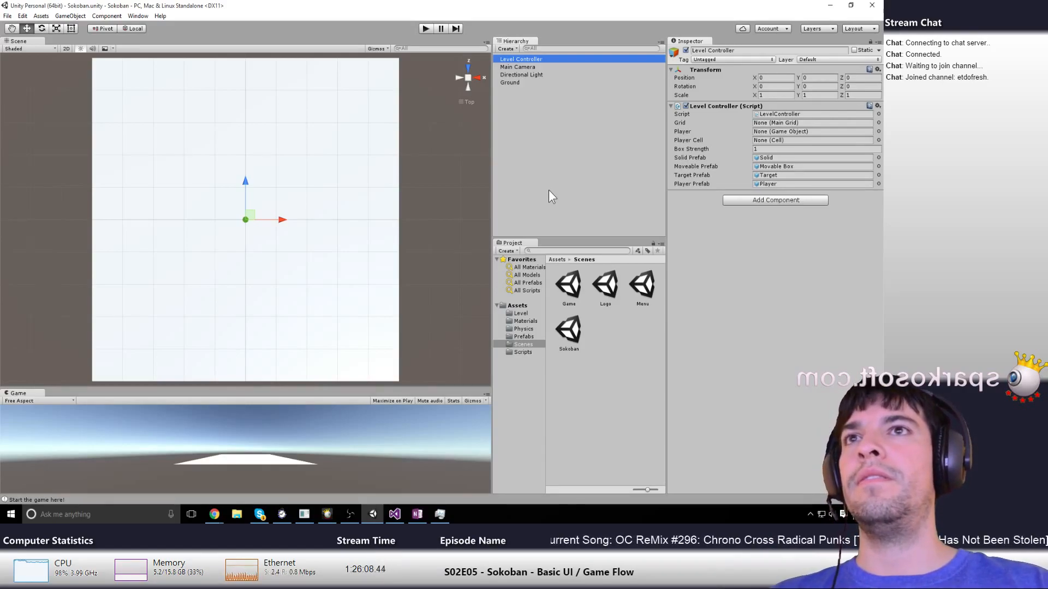
Create an empty object named Game at the root of the Sokoban scene's hierarchy
right_click(527, 134)
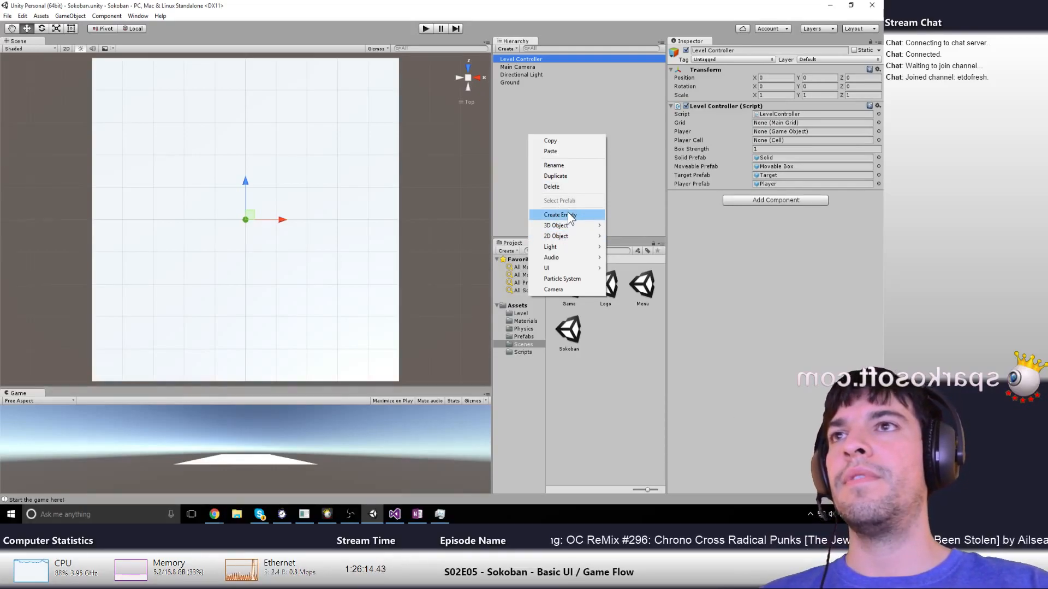
click(569, 216)
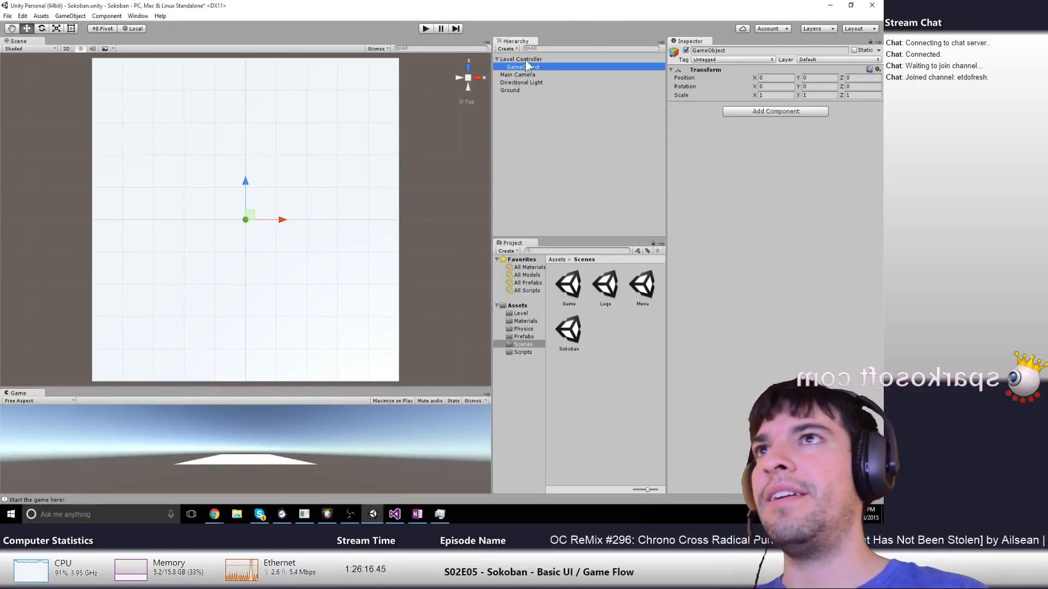
drag(524, 64, 535, 125)
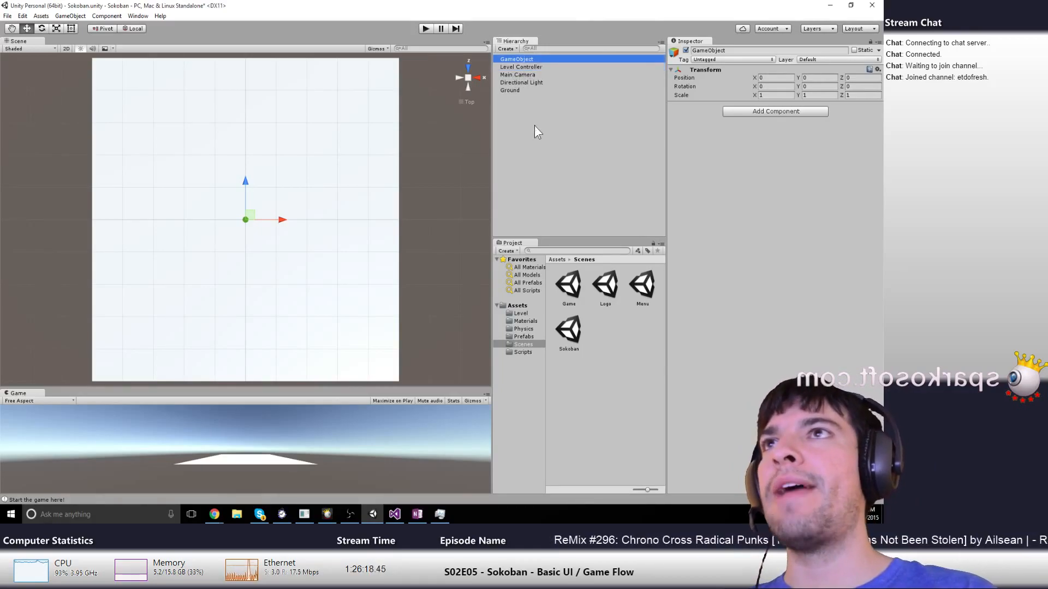
key(F2)
text(Game)
key(Return)
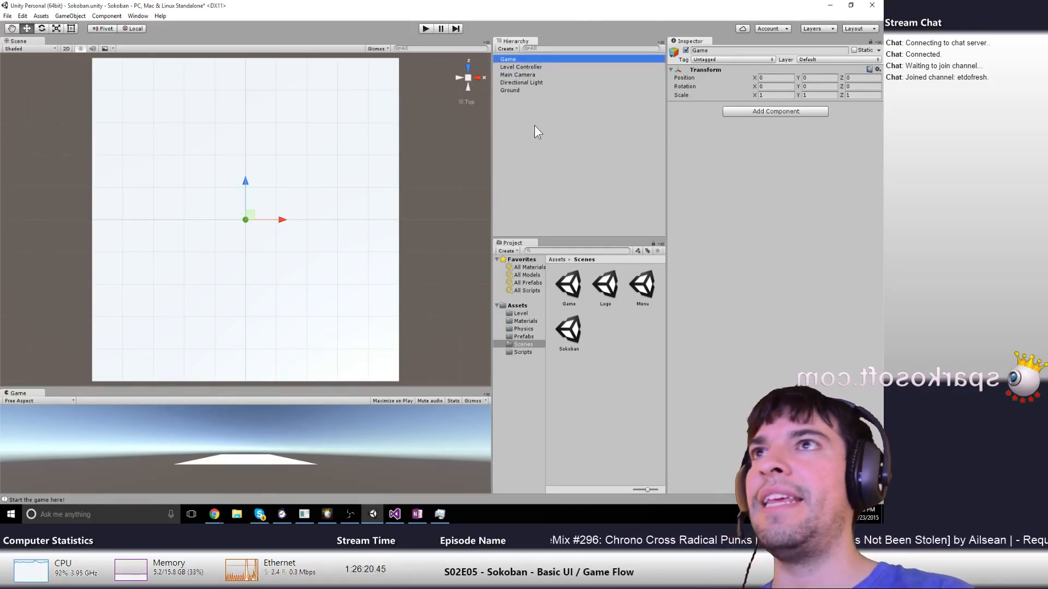
Make the Level Controller and Ground objects children of the Game object
click(503, 68)
ctrl+click(510, 88)
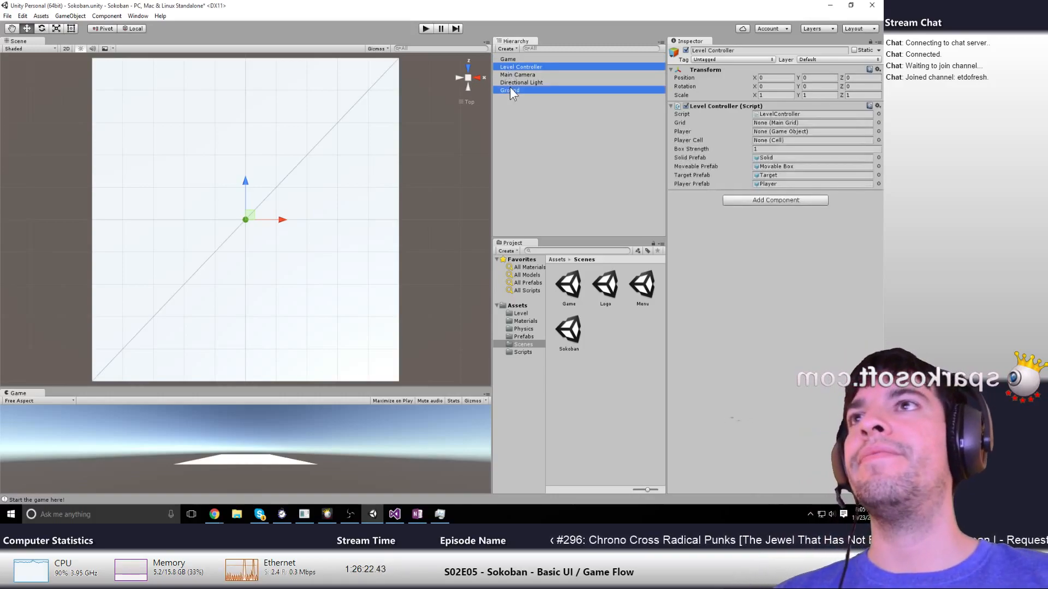
drag(522, 66, 523, 93)
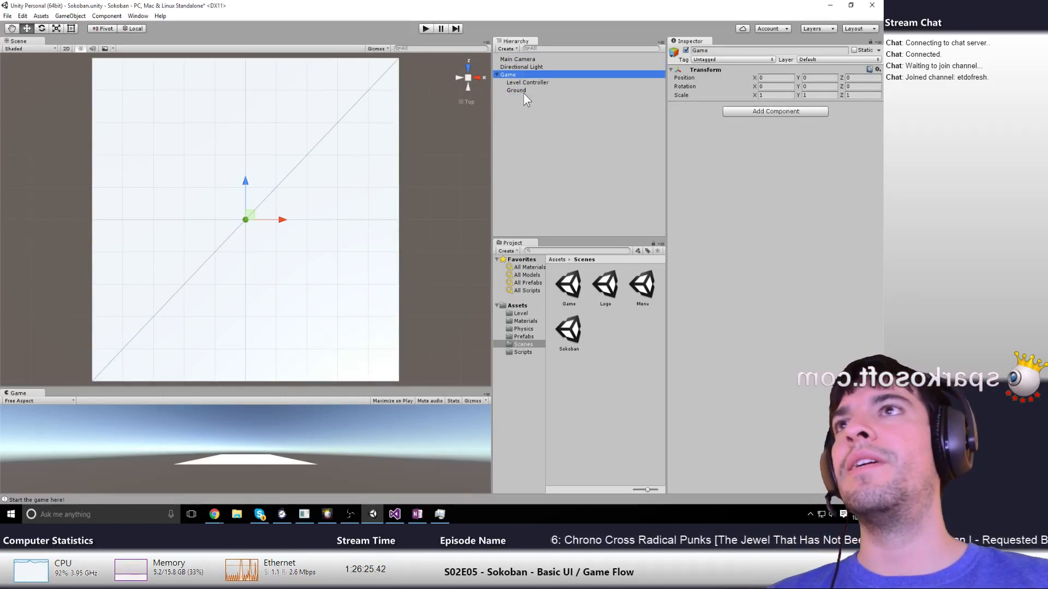
Play the Sokoban scene, solve the level by moving every box onto a target, and stop playback
click(425, 29)
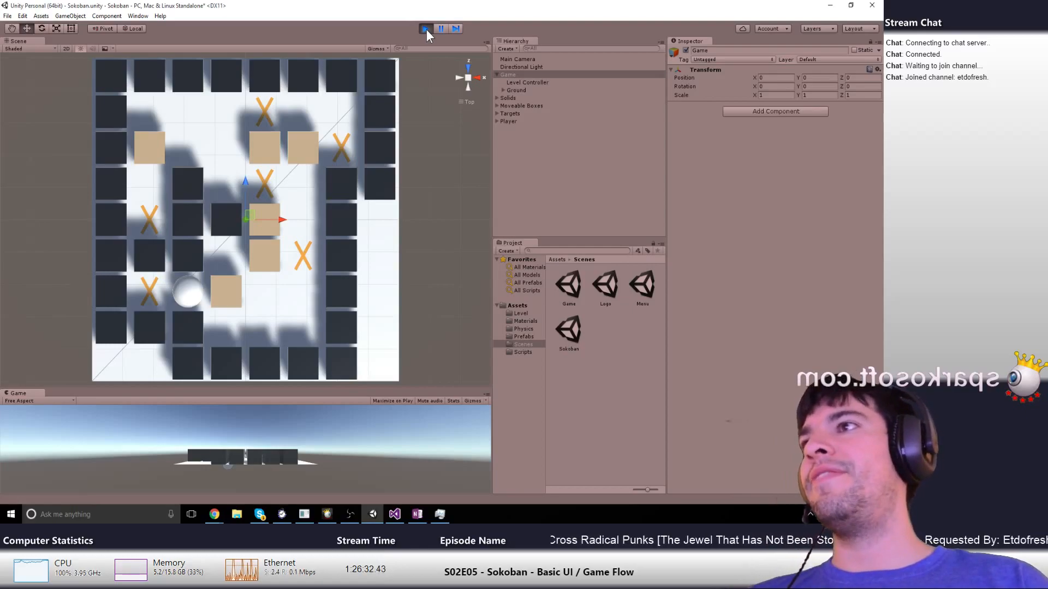
key(Right)
key(Down)
key(Right)
key(Right)
key(Up)
key(Left)
key(Left)
key(Left)
key(Right)
key(Right)
key(Right)
key(Up)
key(Up)
key(Up)
key(Left)
key(Up)
key(Right)
key(Left)
key(Left)
key(Up)
key(Left)
key(Left)
key(Down)
key(Down)
key(Up)
key(Right)
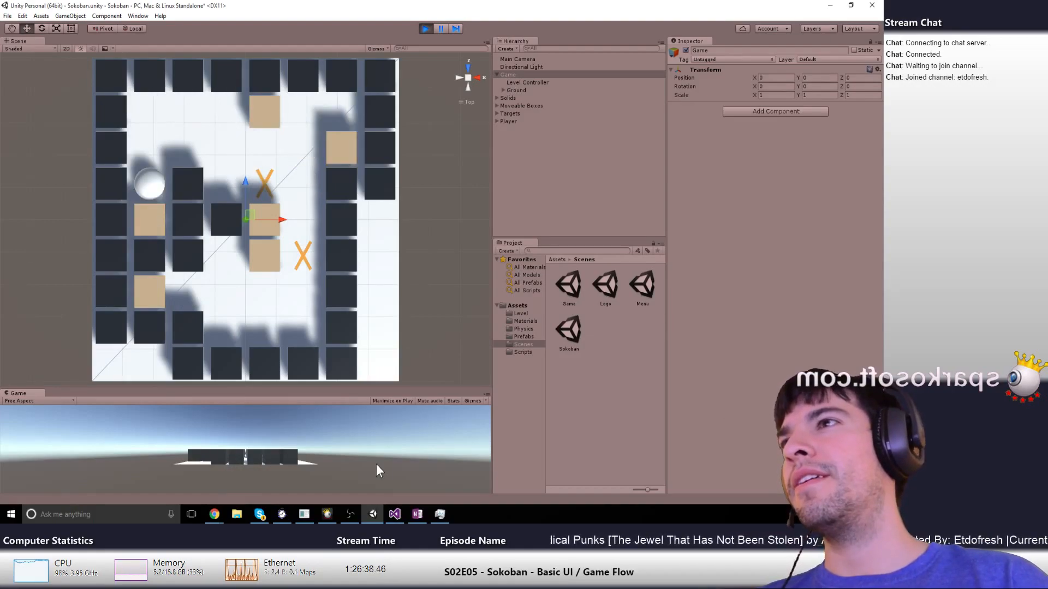
key(Right)
key(Right)
key(Right)
key(Down)
key(Down)
key(Down)
key(Down)
key(Left)
key(Left)
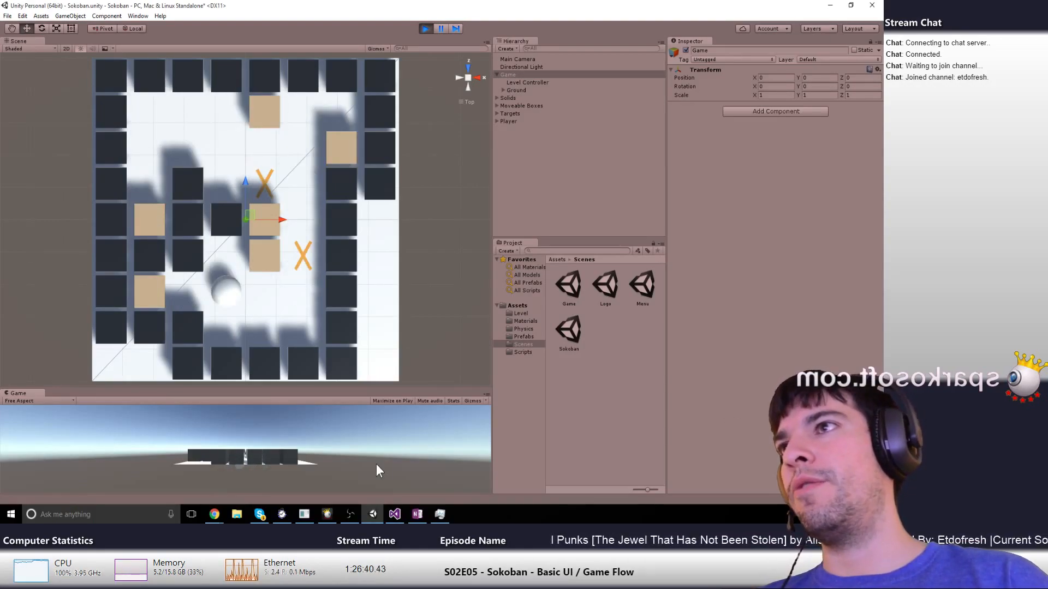
key(Up)
key(Right)
key(Up)
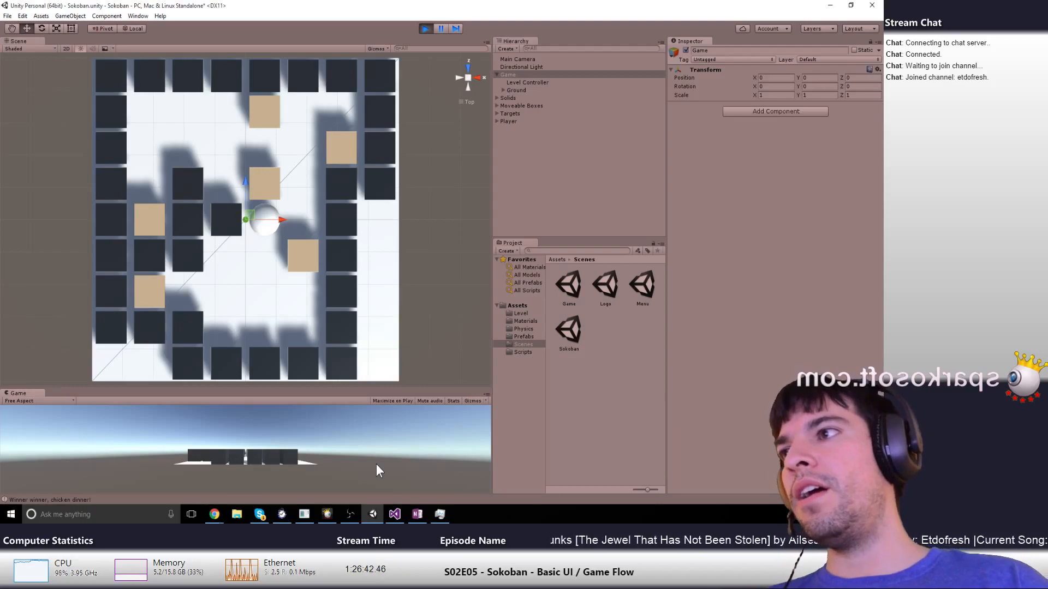
click(426, 29)
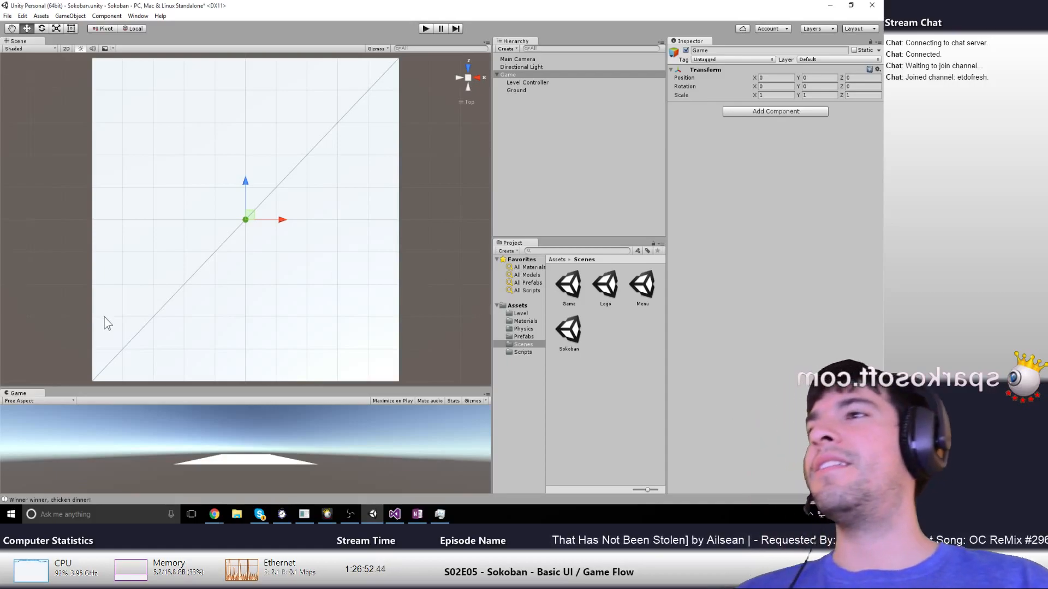
Create a prefab from the Game object in the Prefabs folder, and open the Game scene
click(519, 336)
drag(508, 74, 624, 390)
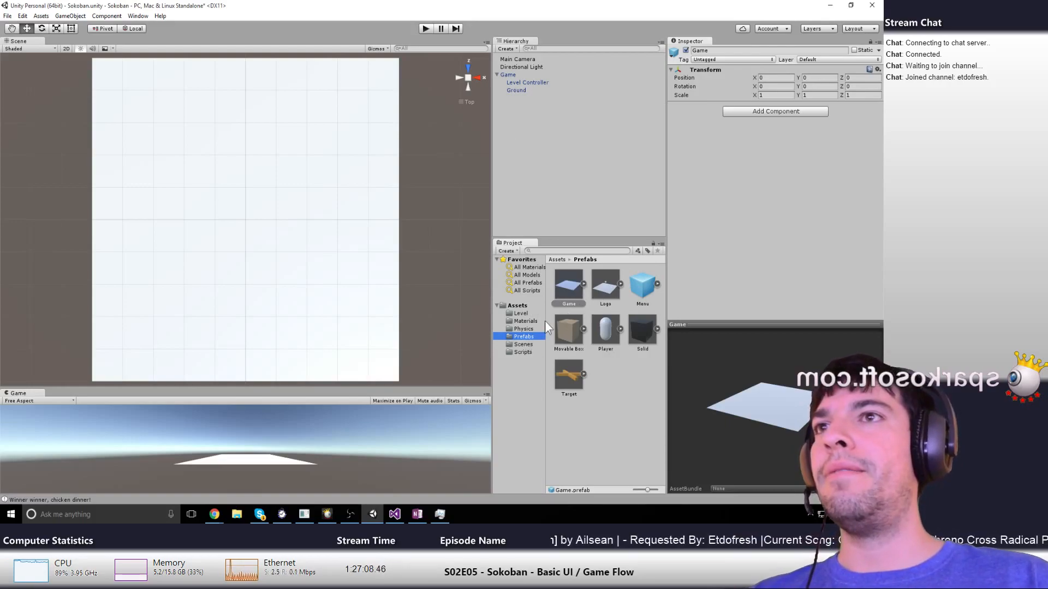
click(525, 344)
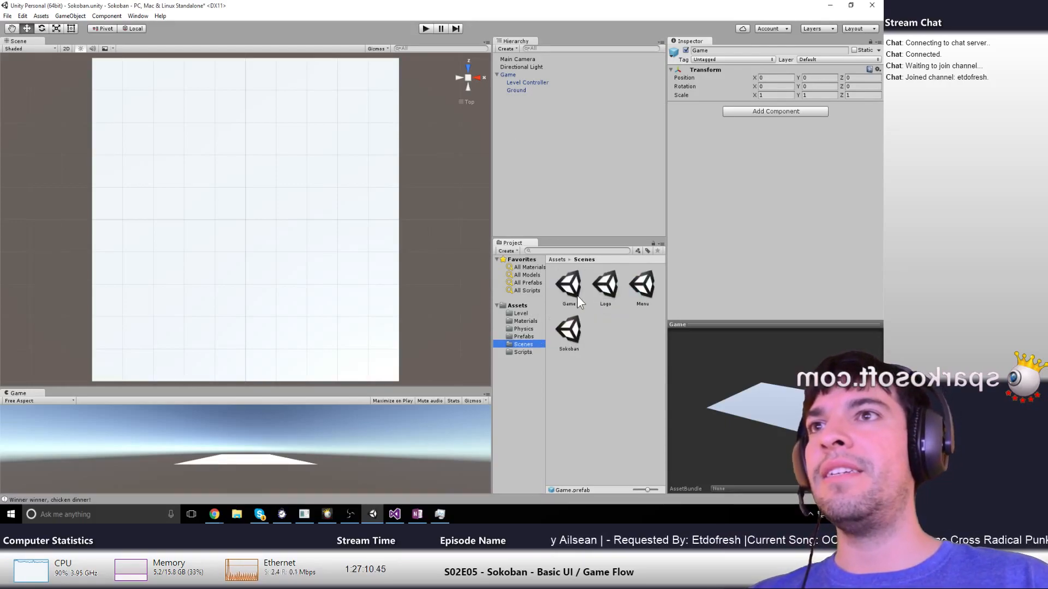
double_click(578, 297)
click(430, 276)
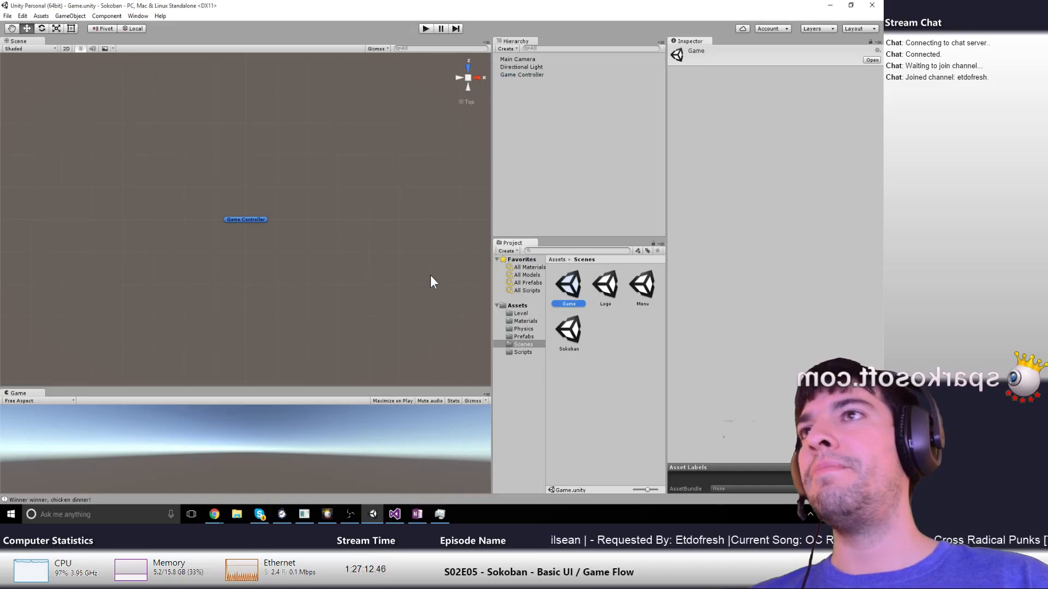
Open the Game Controller's GameControllerComponent script, add a public GameObject field named game below menu, and save
click(513, 75)
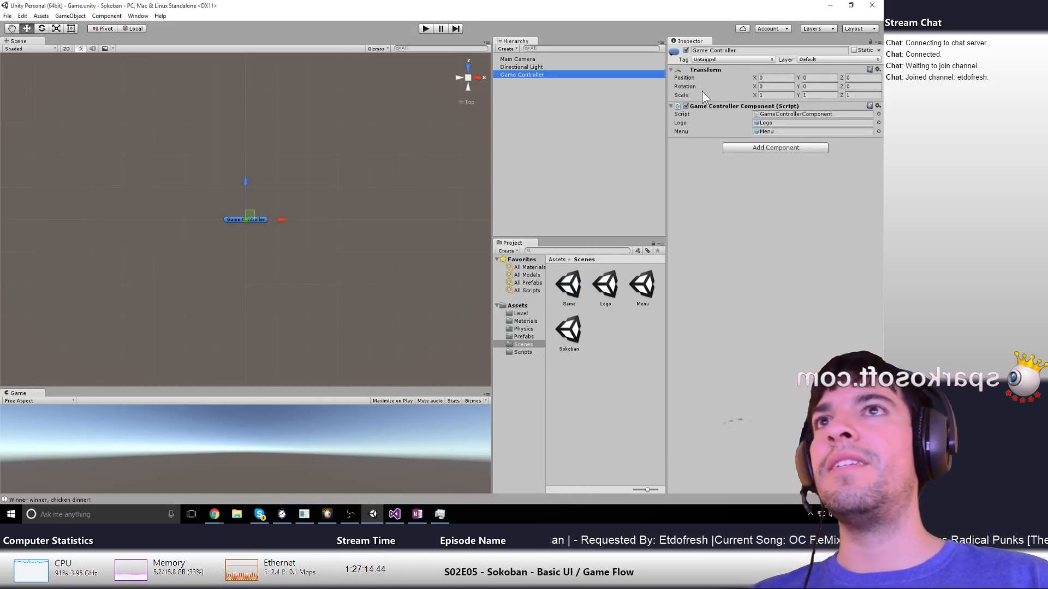
double_click(768, 113)
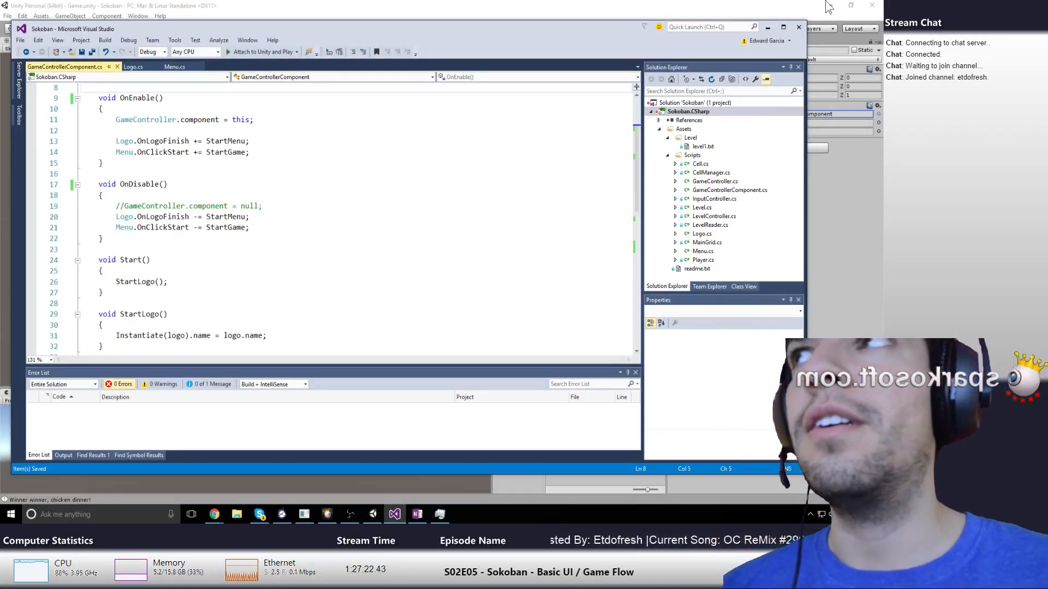
scroll(148, 125, up, 2)
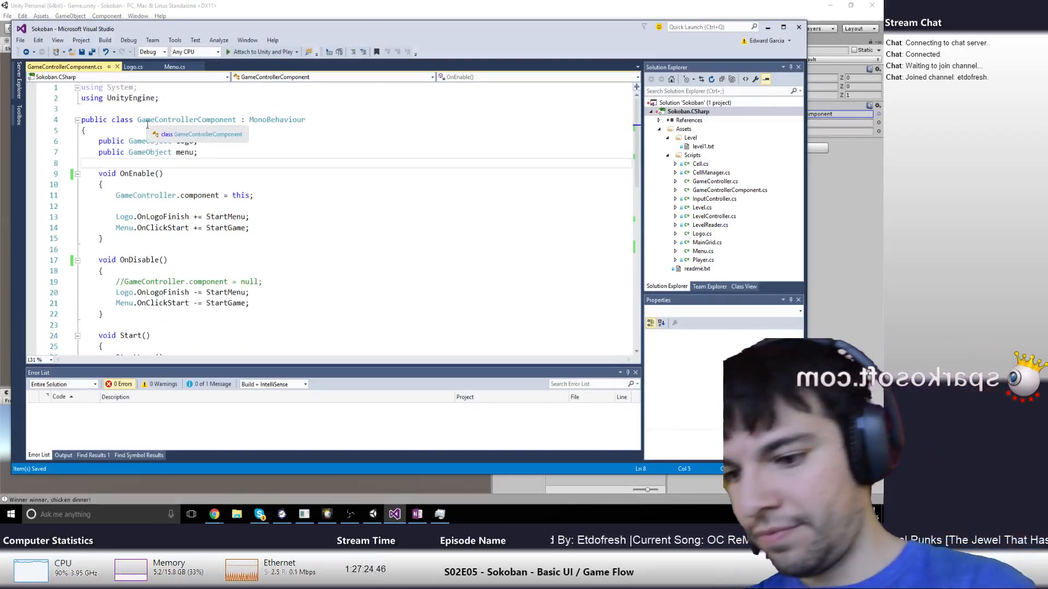
text(public Game)
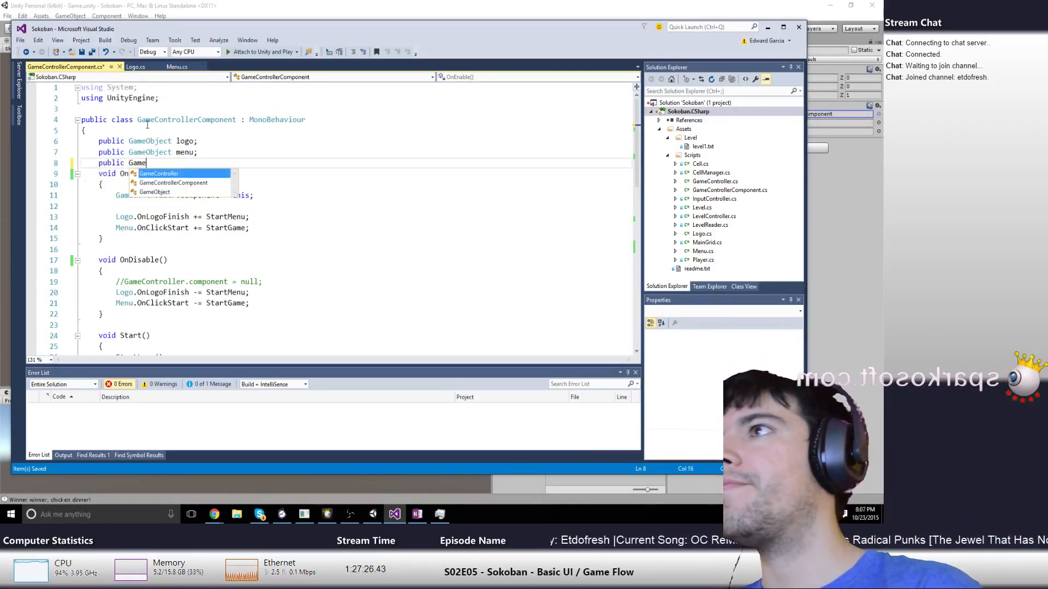
text(Object game;)
key(Return)
key(ctrl+s)
Delete the Debug.Log line from the StartGame method
scroll(178, 304, down, 2)
scroll(178, 304, down, 7)
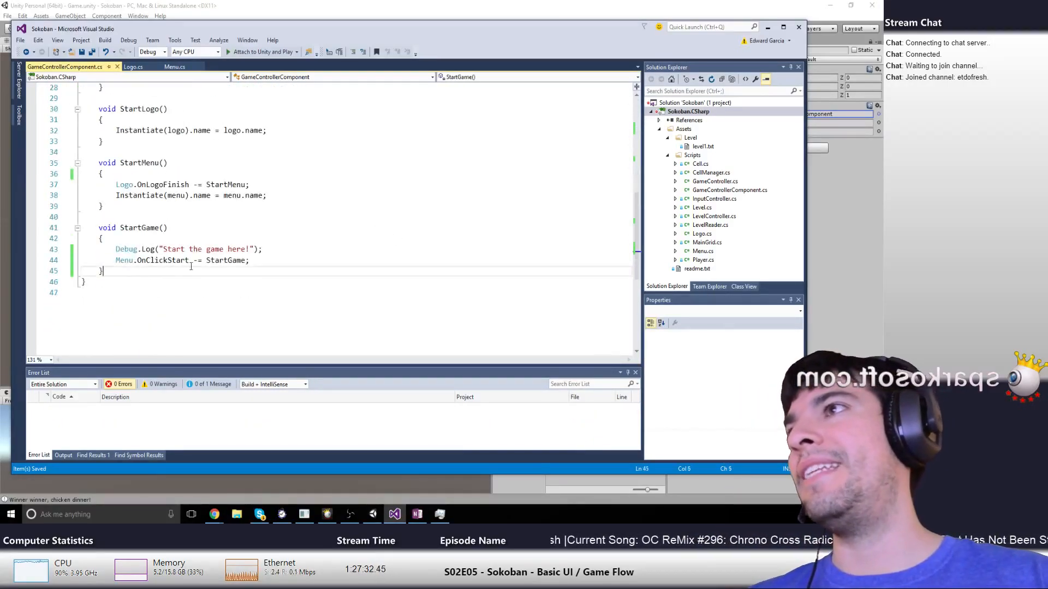
click(260, 252)
key(Delete)
key(shift+Home)
key(shift+Home)
key(BackSpace)
key(BackSpace)
Copy the Instantiate(menu) line from StartMenu into StartGame, below the Menu.OnClickStart unsubscription
key(Up)
key(Up)
key(Up)
key(Up)
key(End)
key(shift+Home)
key(ctrl+c)
key(Down)
key(Down)
key(Down)
key(Down)
key(Down)
key(End)
key(Return)
key(ctrl+v)
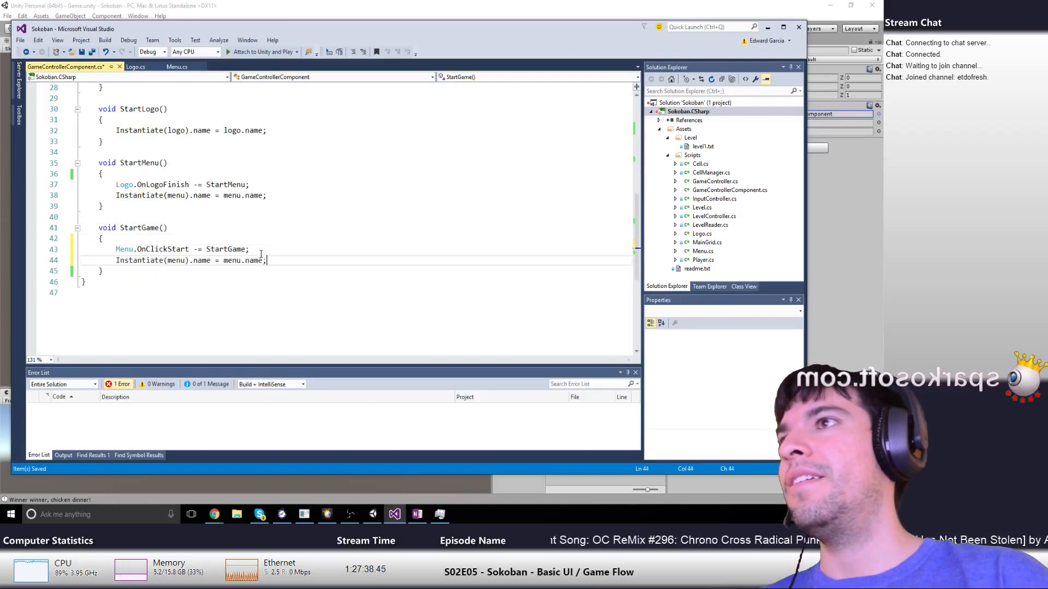
Change the copied line in StartGame to Instantiate(game).name = game.name; and save the script
key(Left)
key(Left)
key(Left)
key(Left)
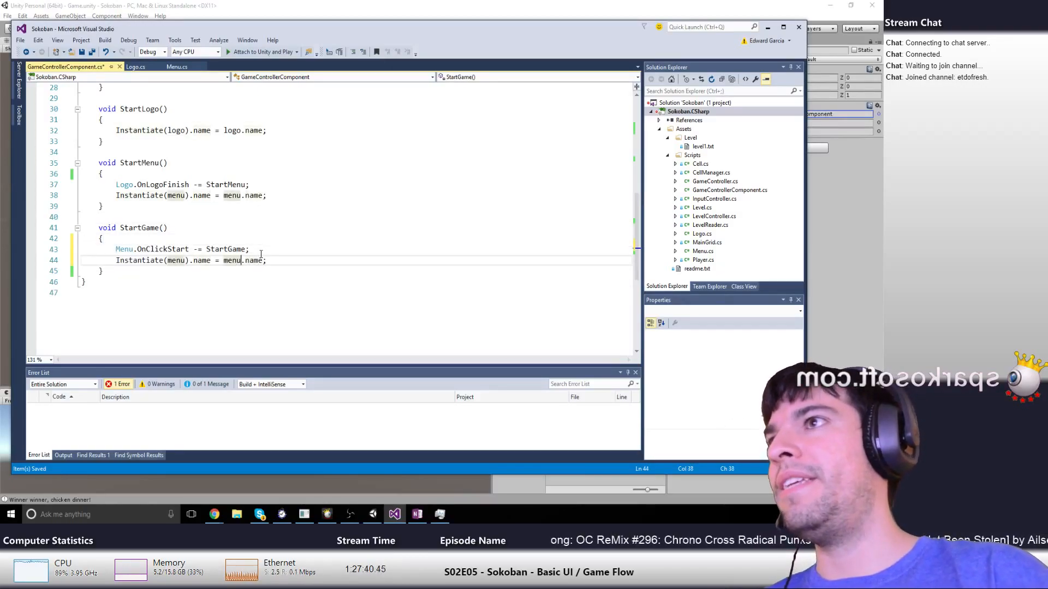
key(BackSpace)
key(BackSpace)
key(BackSpace)
key(BackSpace)
text(game)
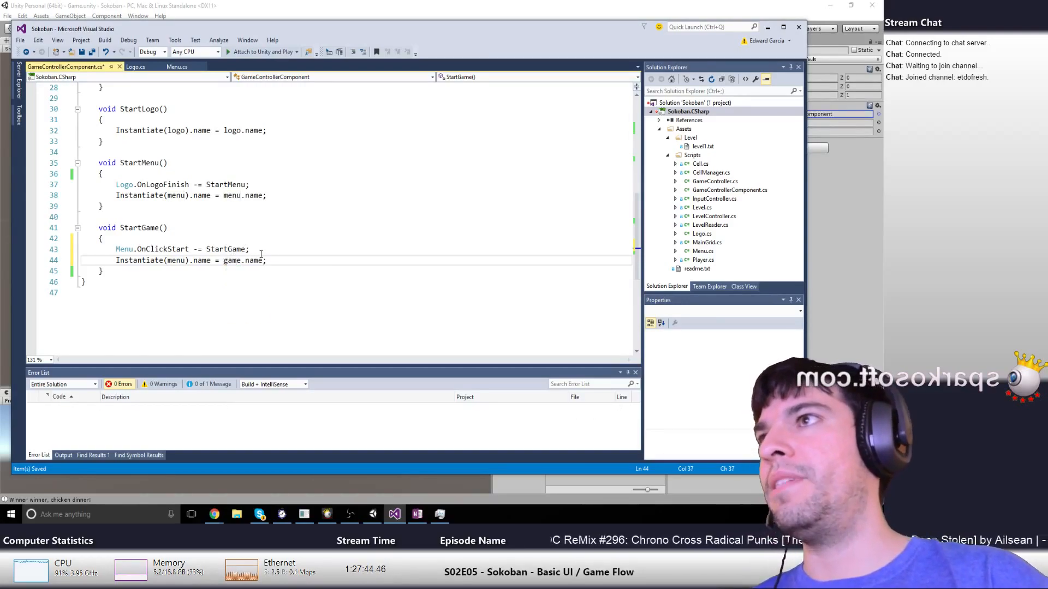
key(BackSpace)
key(BackSpace)
key(BackSpace)
key(BackSpace)
text(game,)
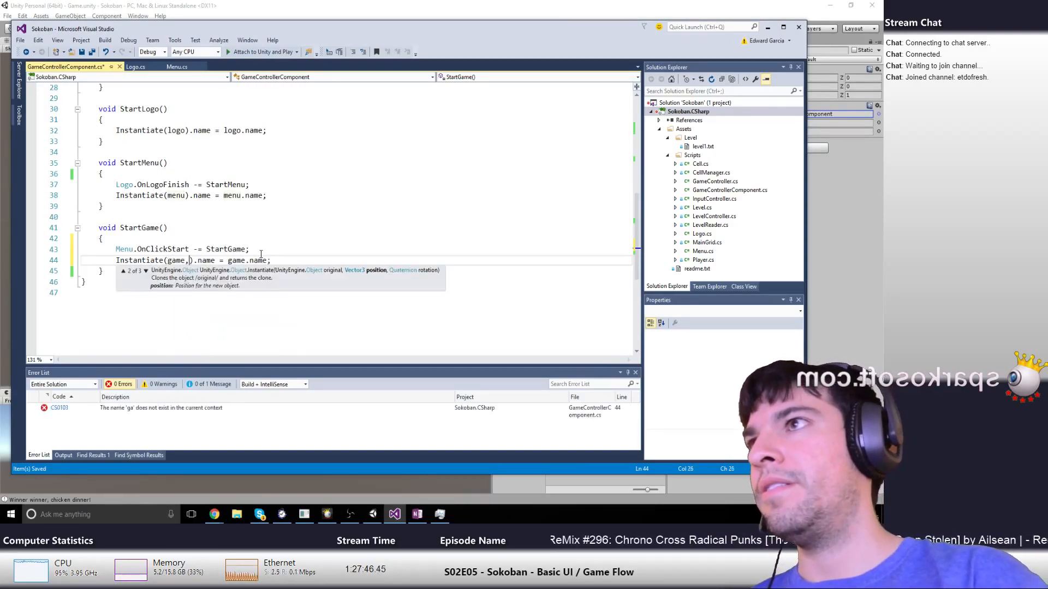
key(ctrl+s)
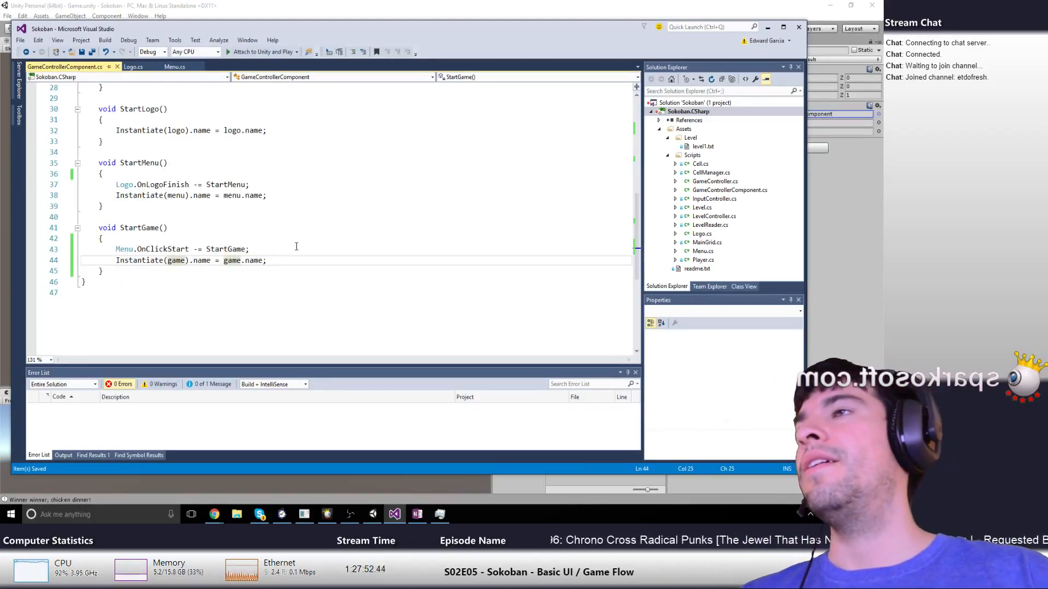
Switch to Unity, play the scene through the logo to the menu, try its Start button, and stop playback
key(alt+Tab)
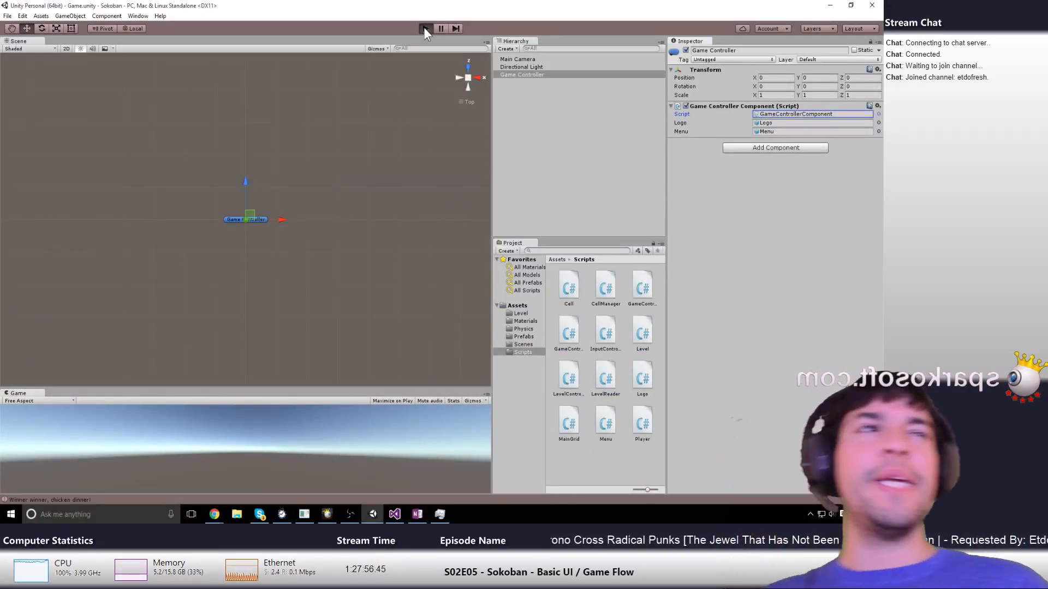
click(424, 28)
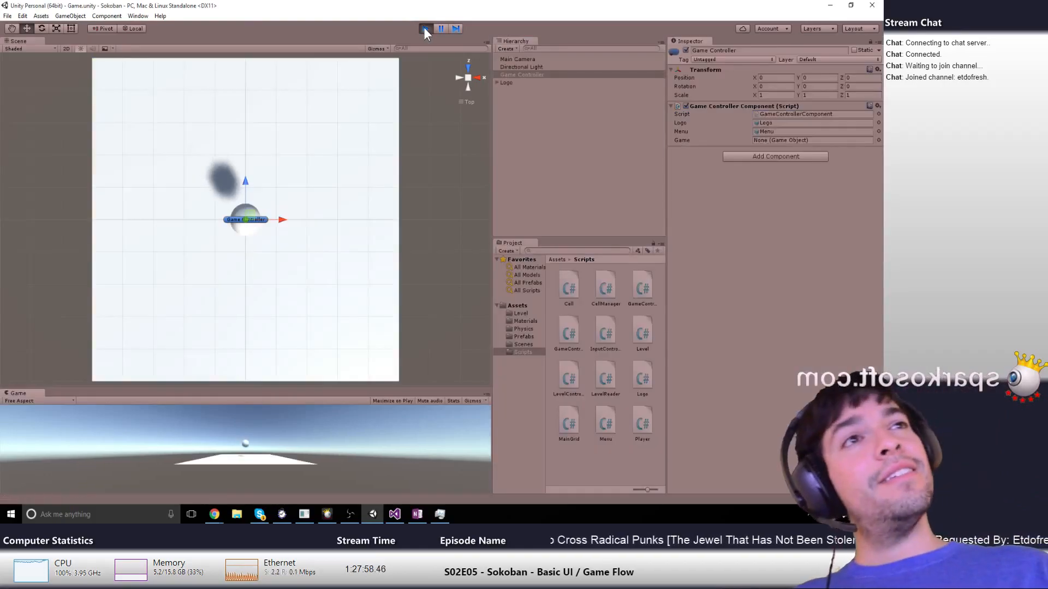
click(425, 29)
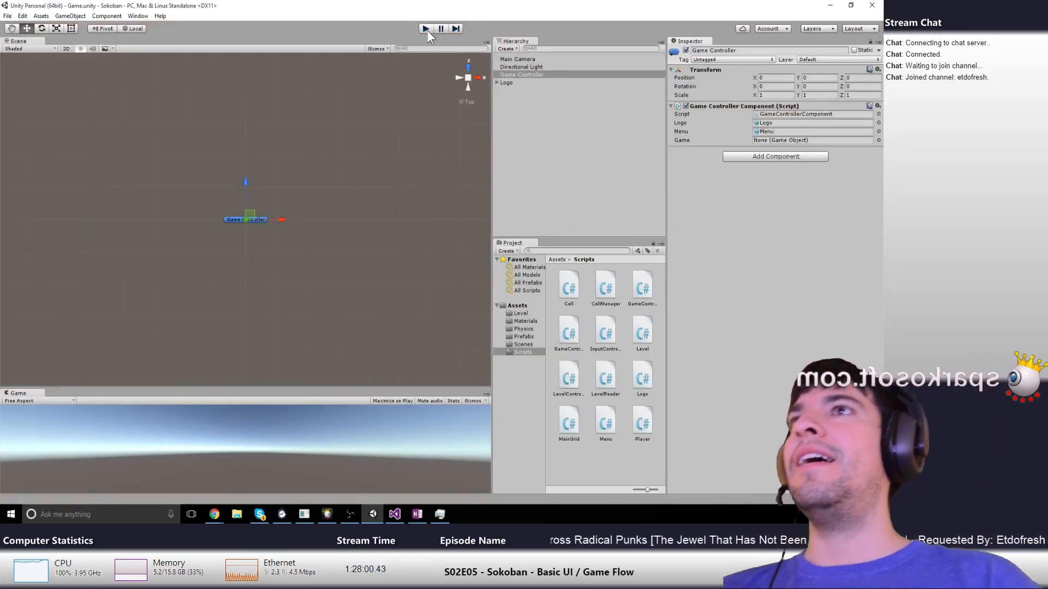
click(424, 29)
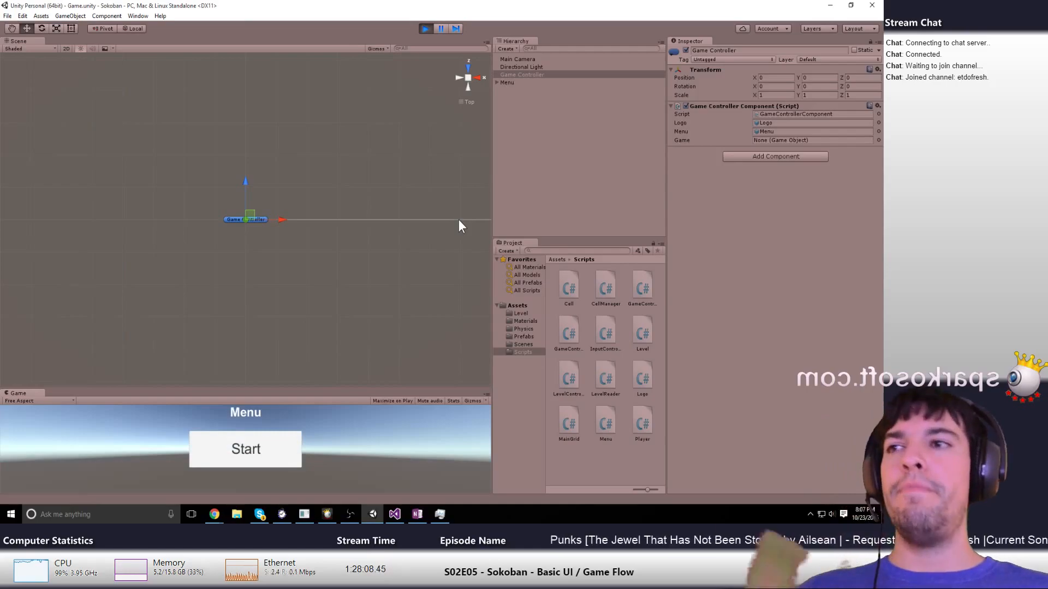
click(210, 456)
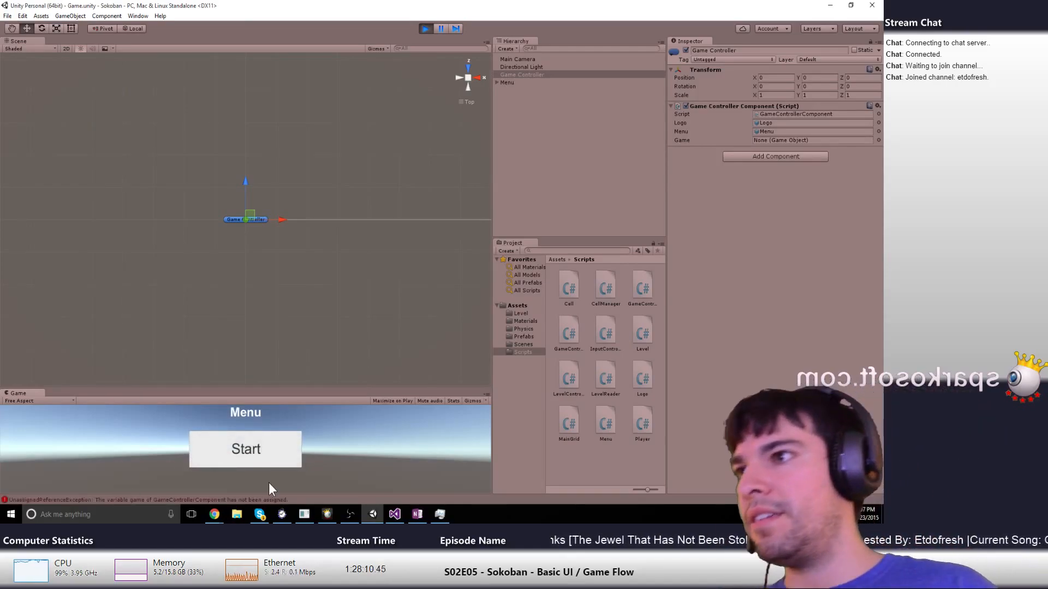
click(426, 28)
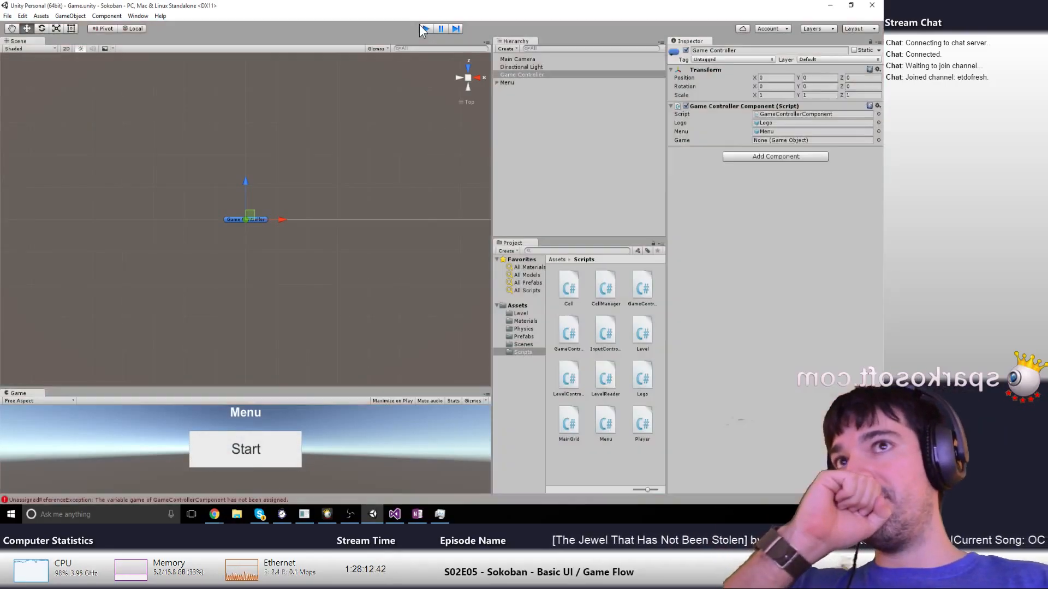
Assign the Game prefab to the Game Controller's Game field, and play the scene through the menu's Start button
click(523, 336)
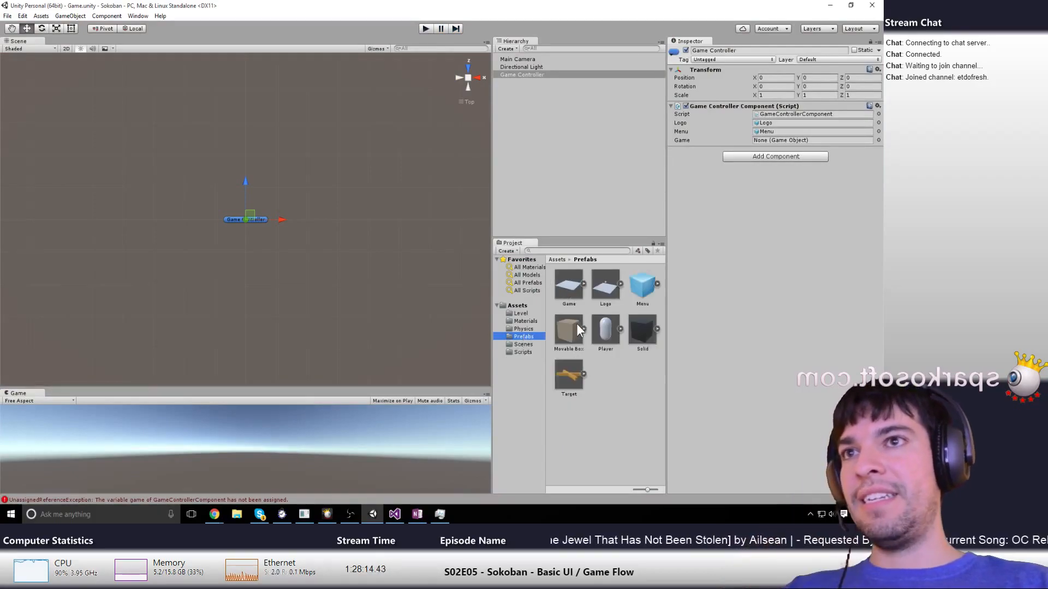
drag(567, 284, 795, 142)
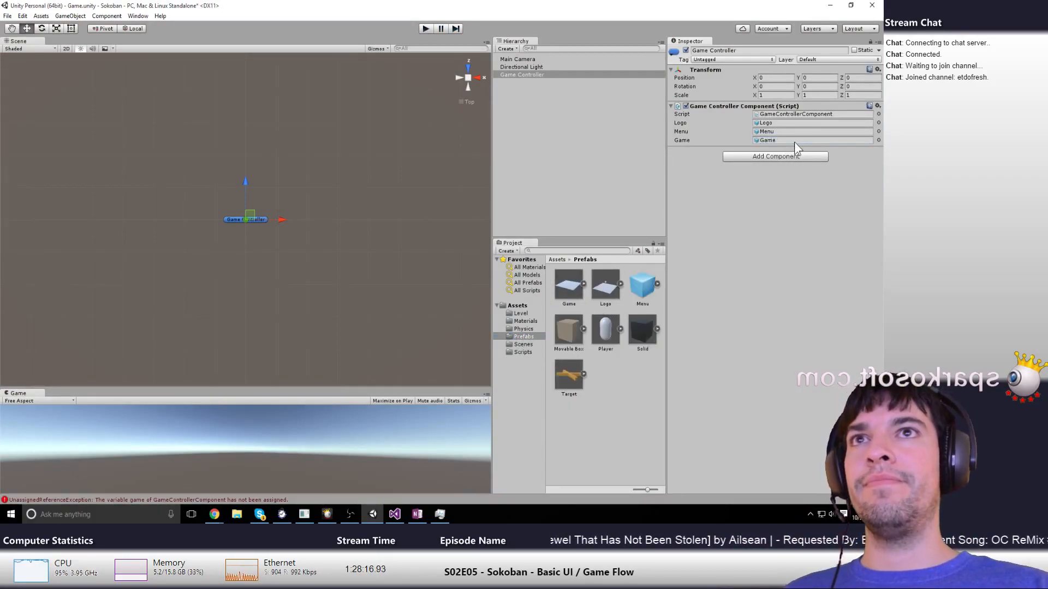
click(423, 28)
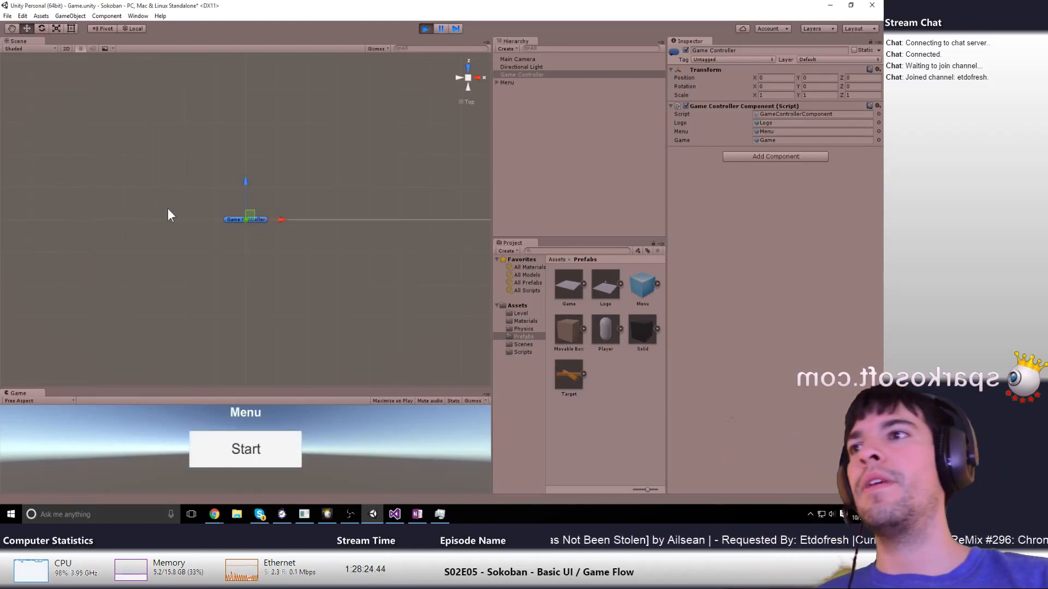
click(248, 446)
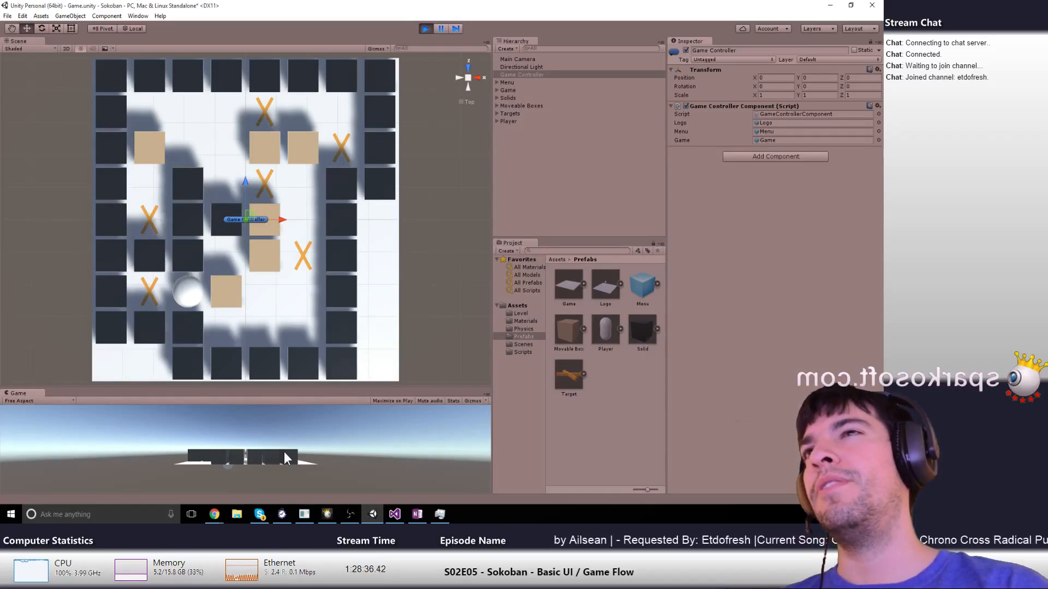
Examine the running scene's Game, Level Controller, Ground and other spawned objects in the hierarchy, and stop playback
click(499, 89)
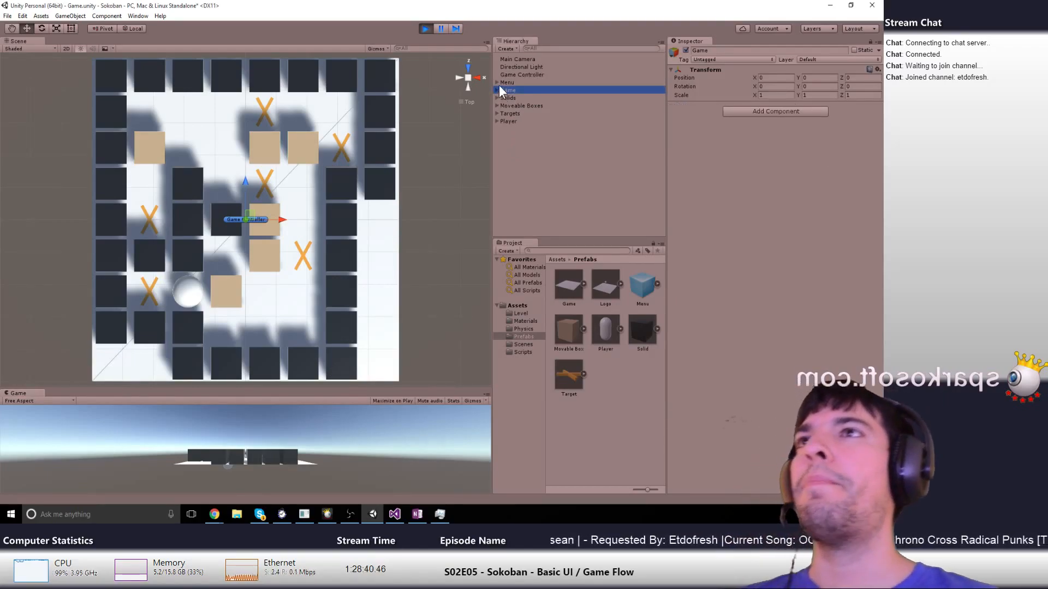
click(497, 83)
click(498, 83)
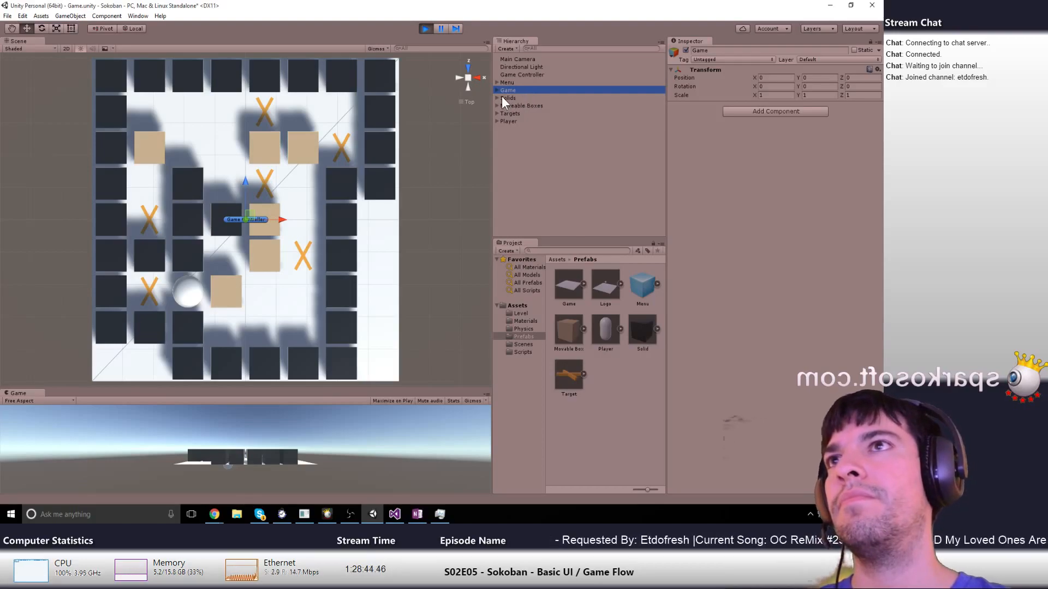
click(496, 90)
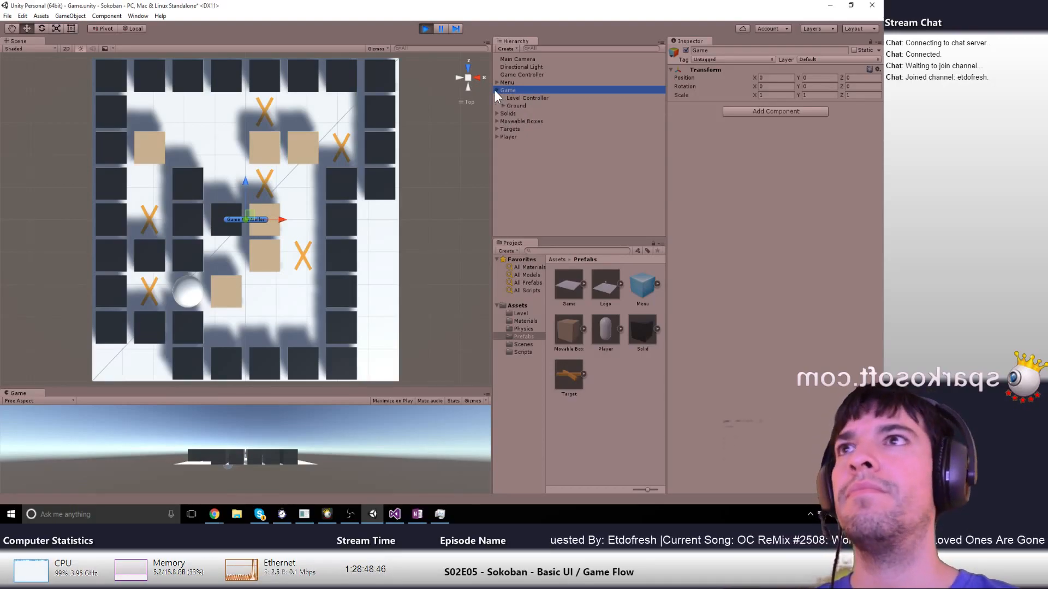
click(520, 98)
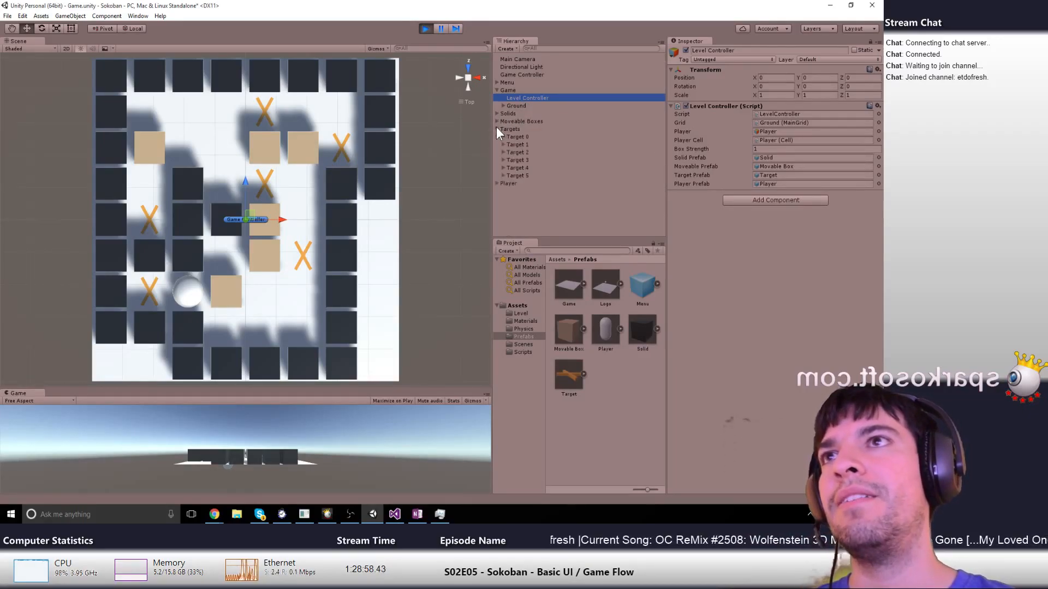
click(497, 136)
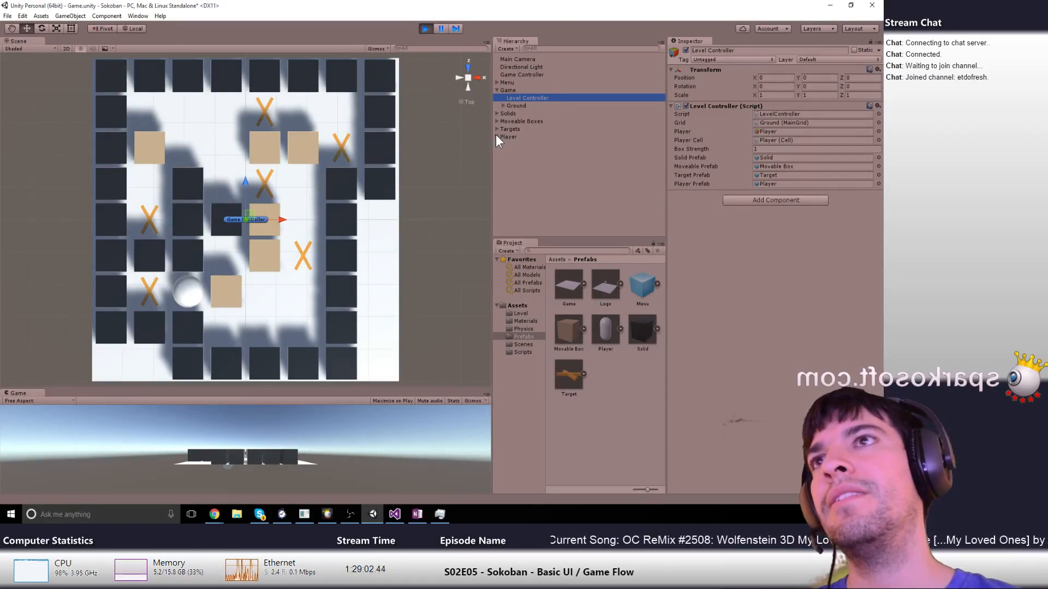
click(496, 137)
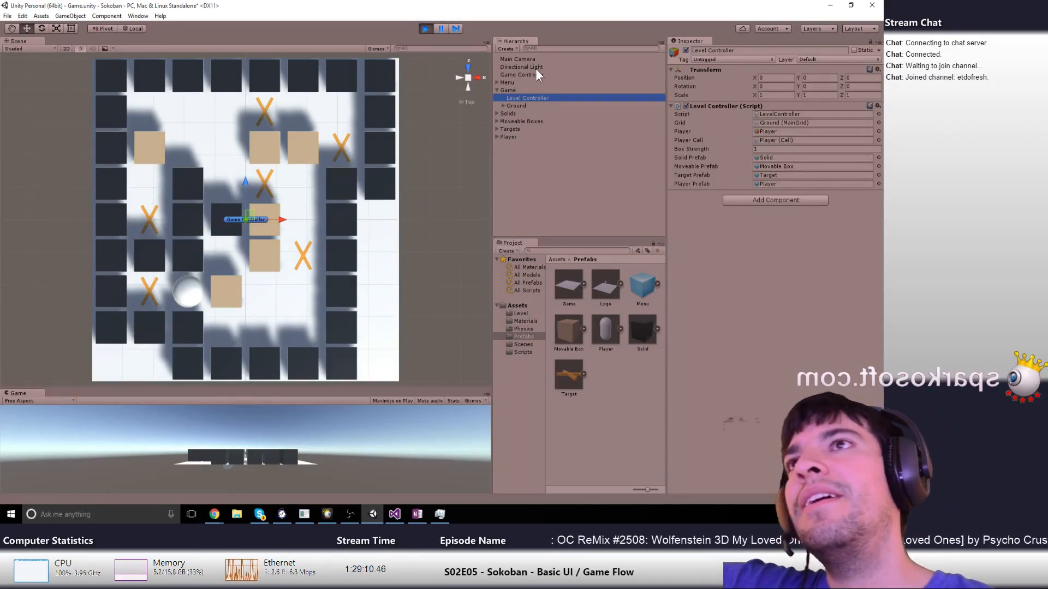
click(503, 105)
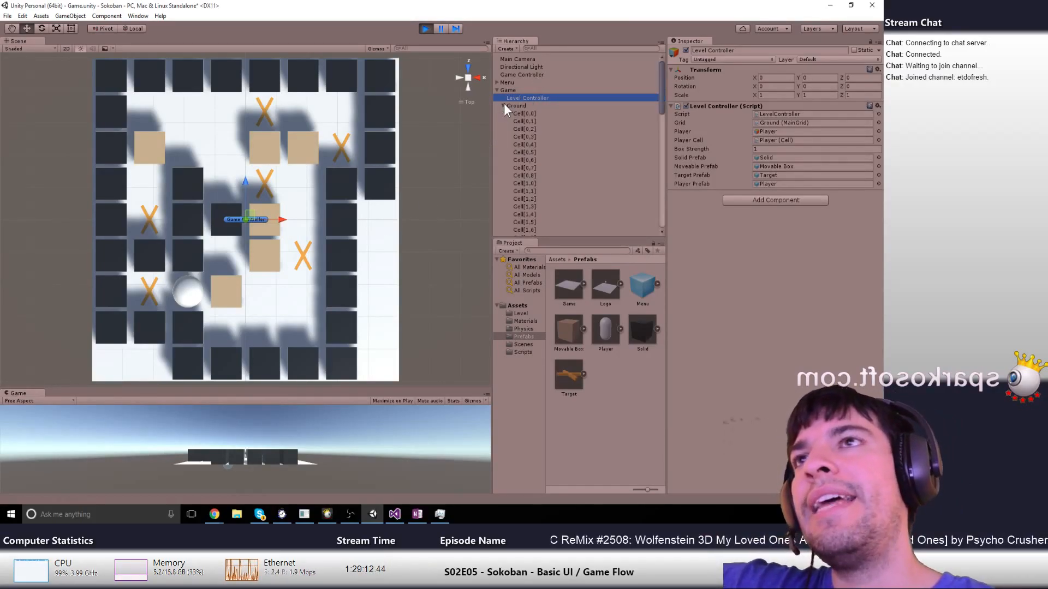
click(503, 105)
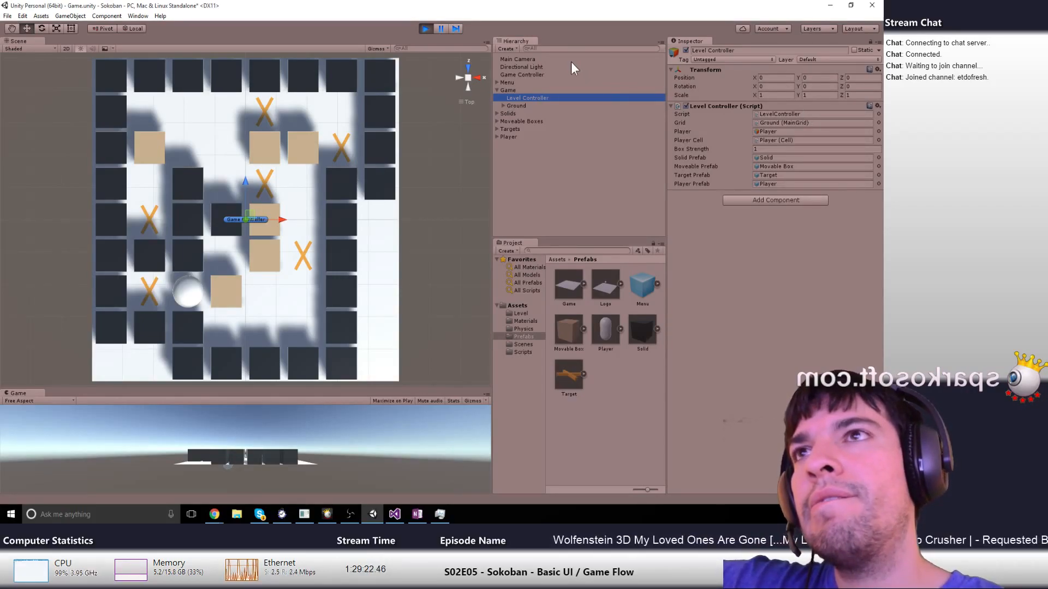
click(424, 29)
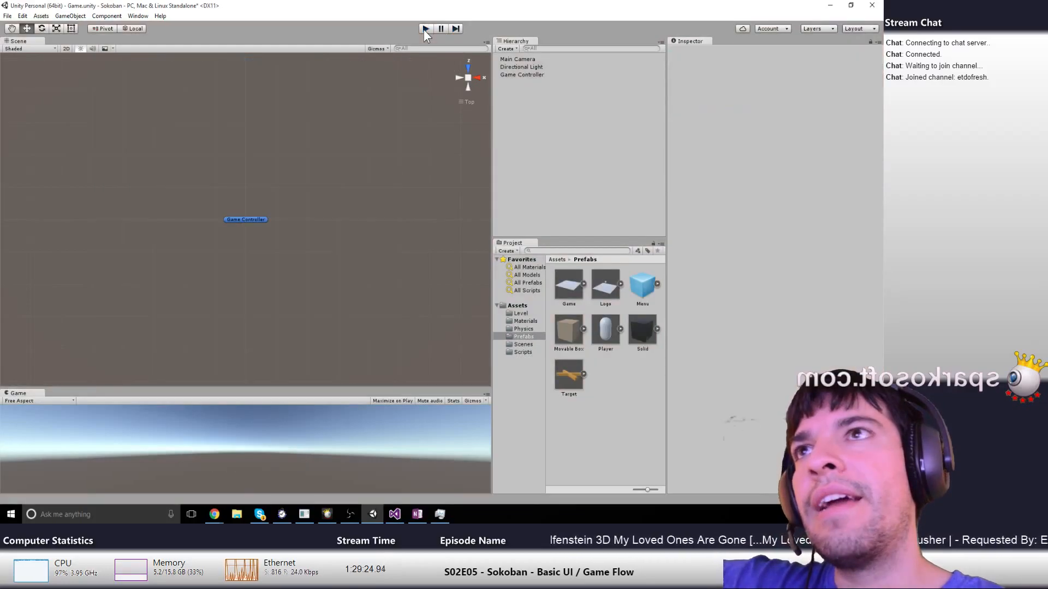
Open the Sokoban scene from the Scenes folder, saving the changes made to the Game scene
click(522, 352)
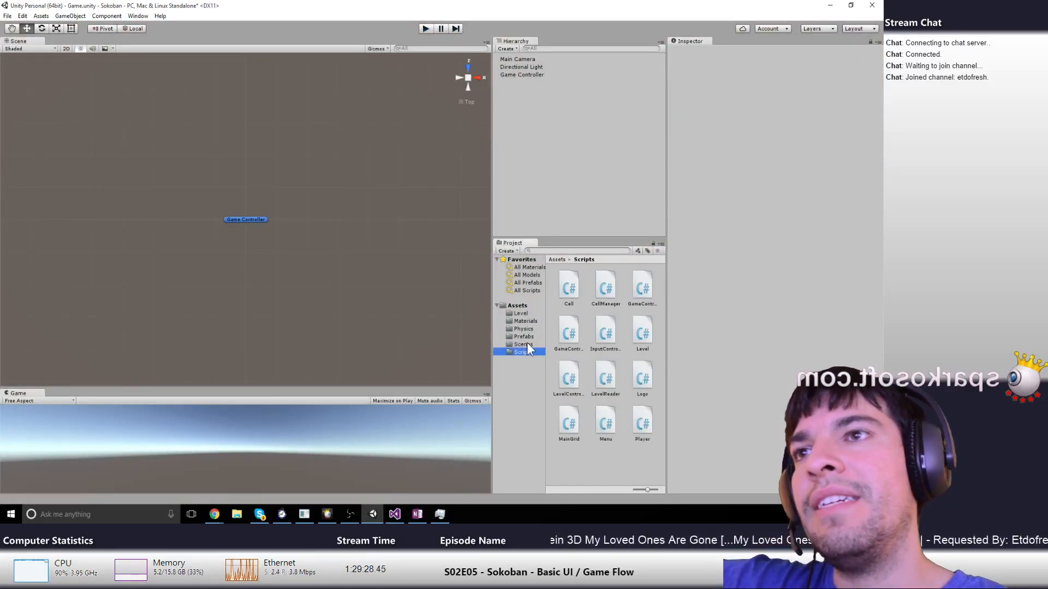
click(524, 344)
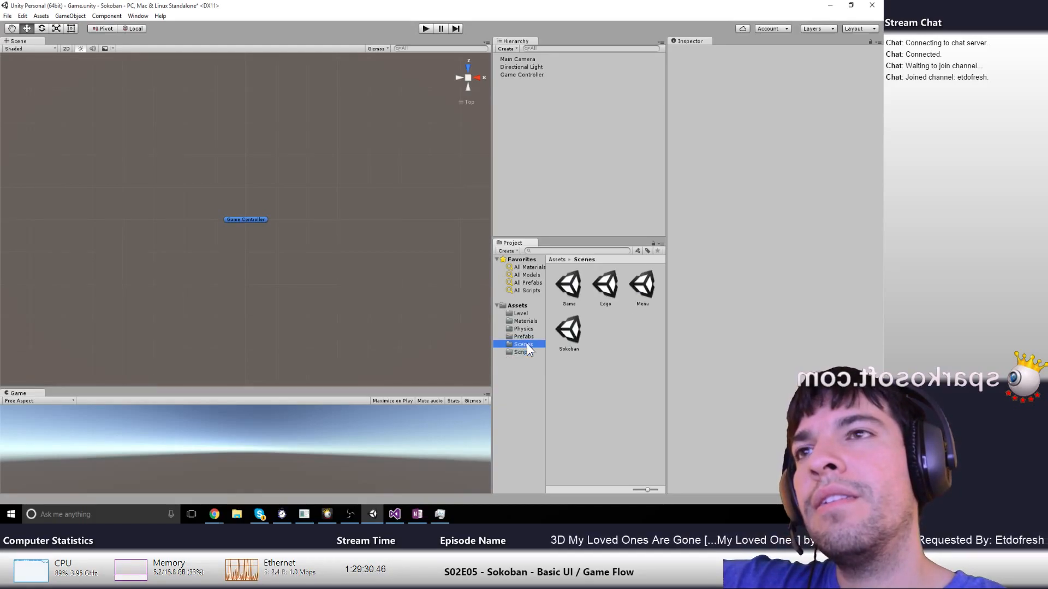
click(573, 293)
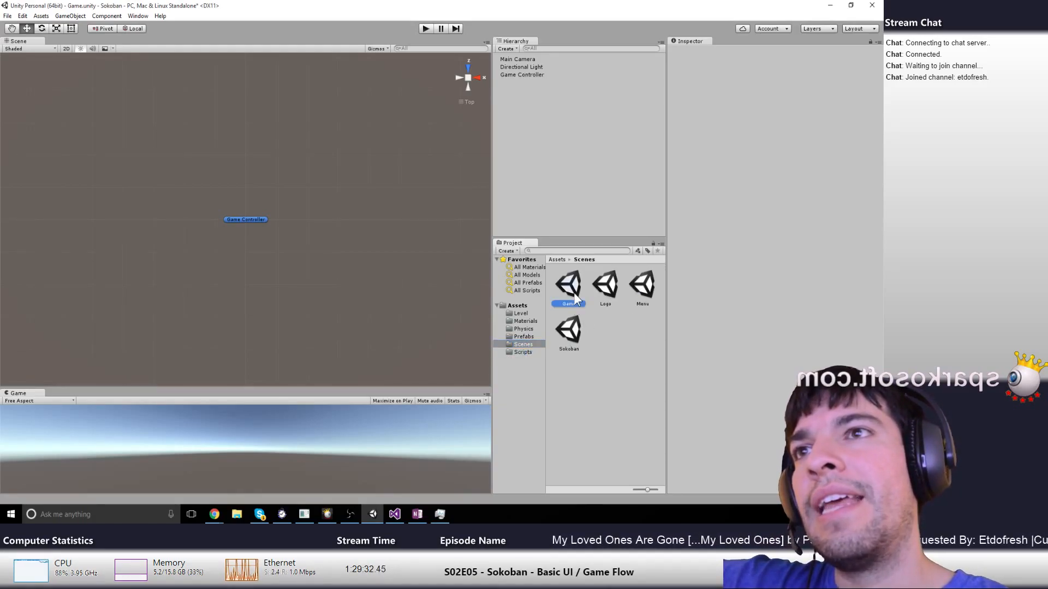
double_click(573, 327)
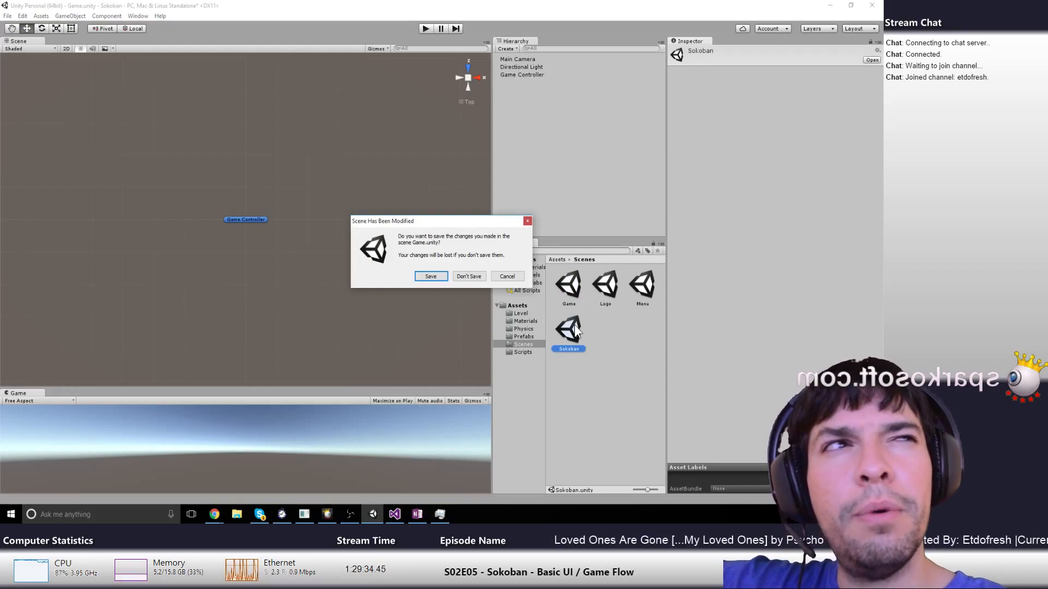
click(429, 276)
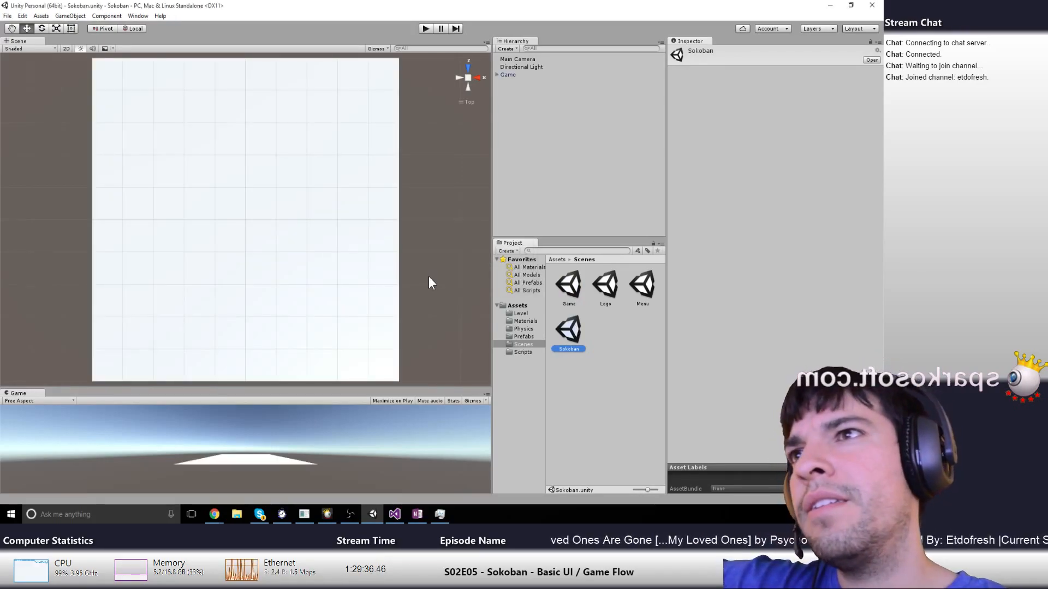
Inspect the Main Camera's components and its InputController script, and close Visual Studio
click(519, 60)
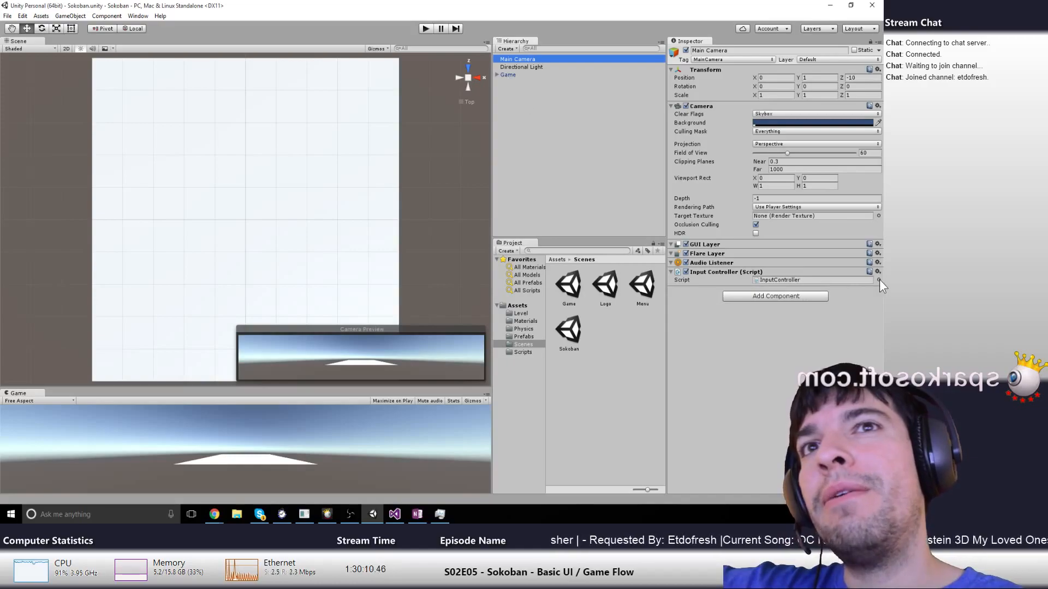
click(823, 279)
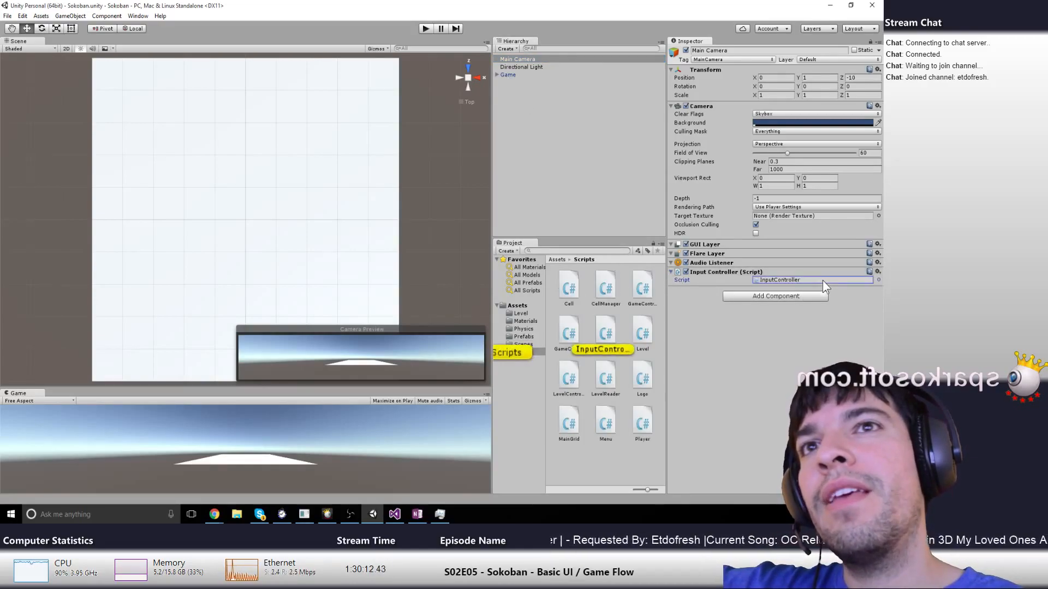
double_click(823, 281)
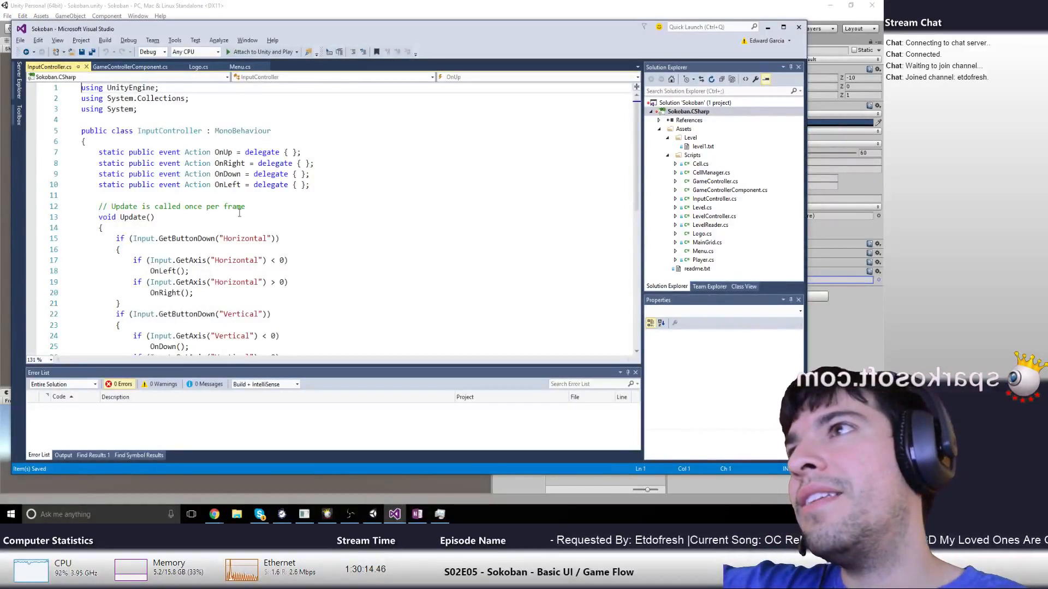
click(798, 28)
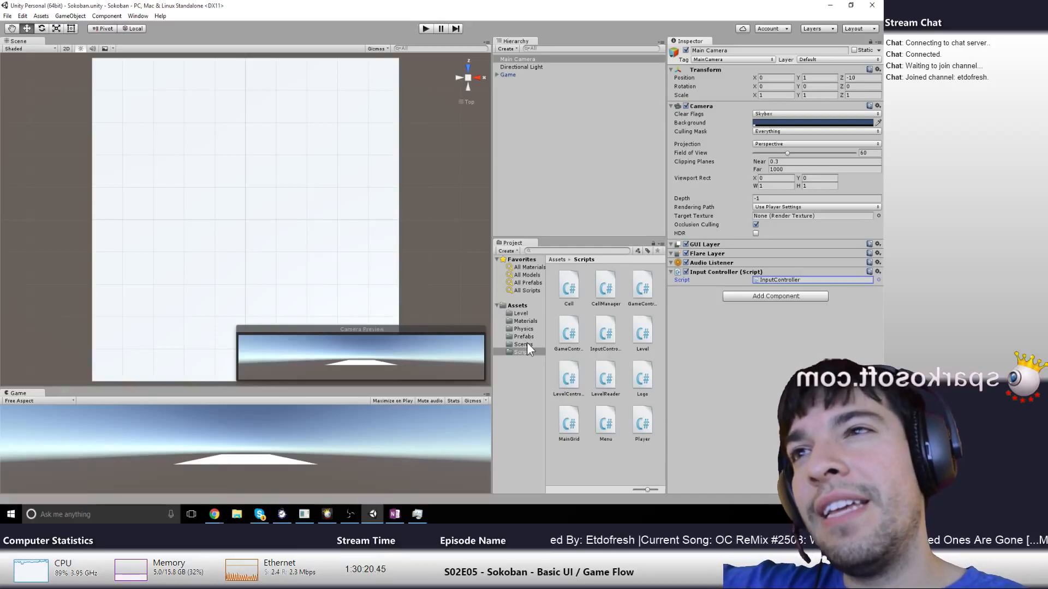
Reopen the Game scene from the Scenes folder
click(519, 322)
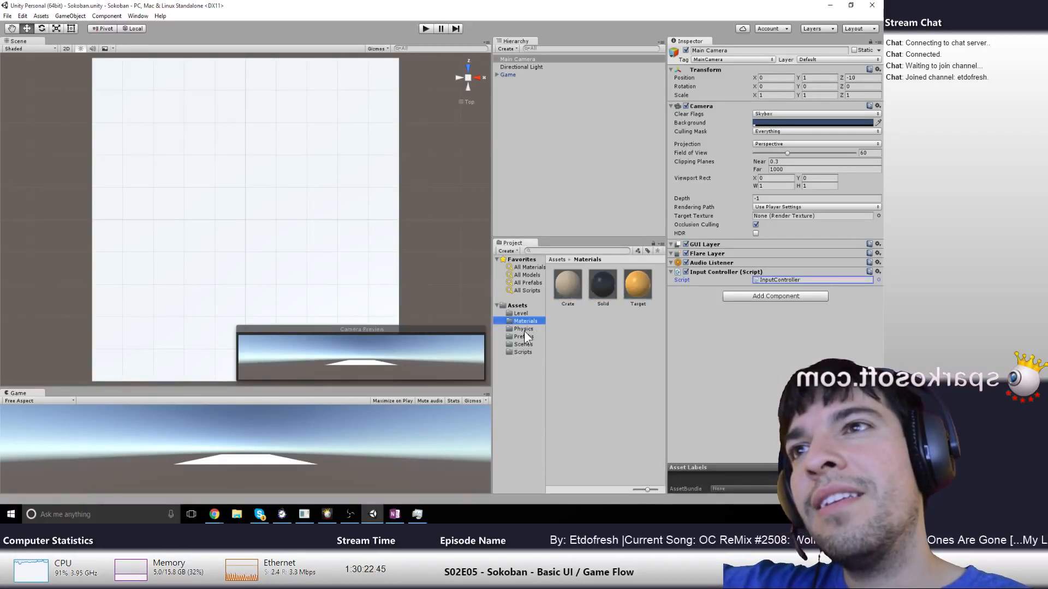
click(525, 330)
click(528, 336)
click(529, 344)
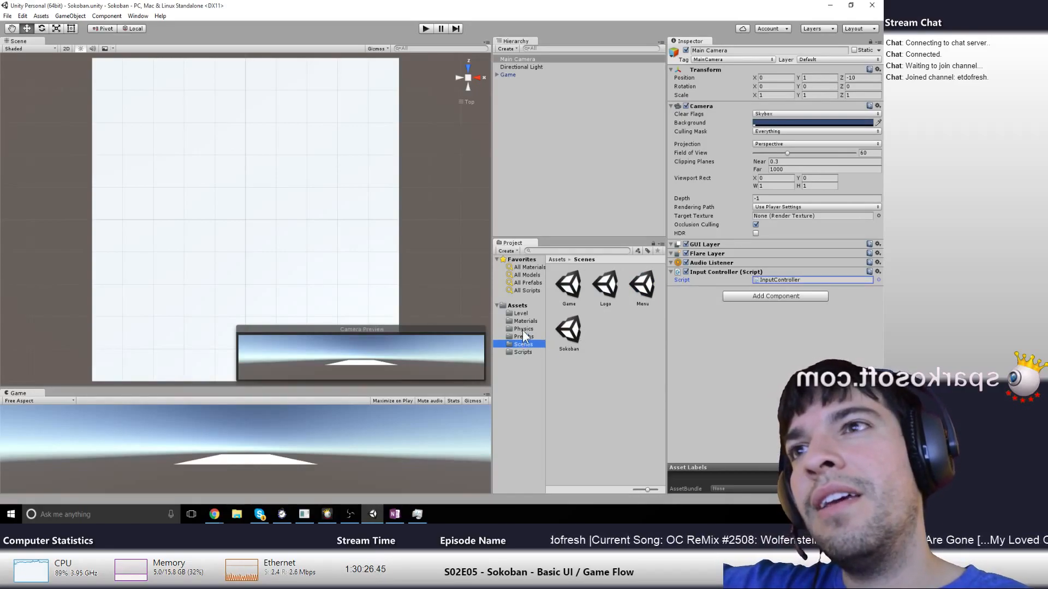
double_click(566, 298)
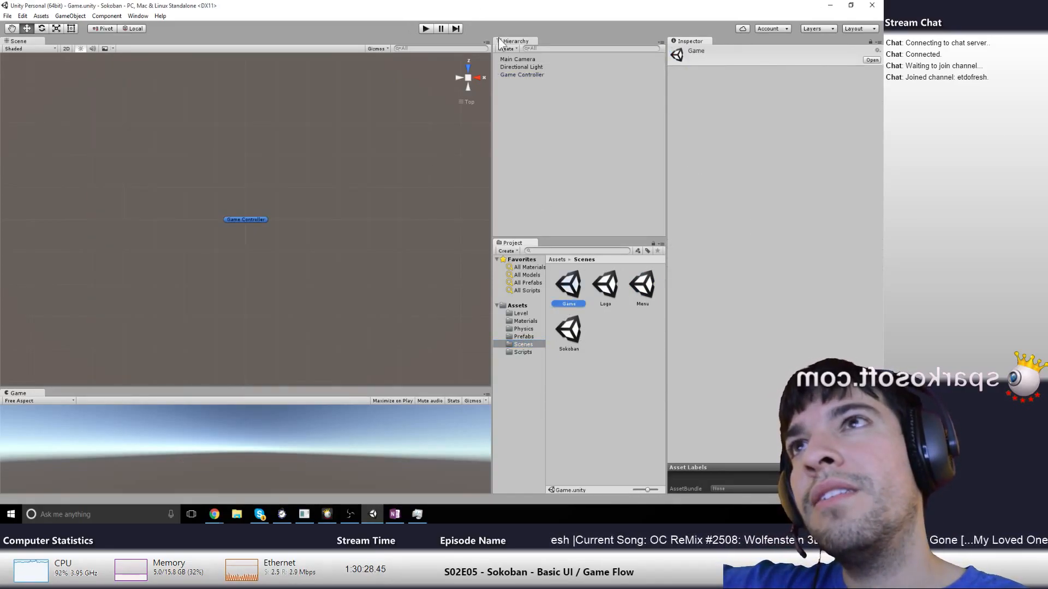
Add the Input Controller script to the Main Camera in the Game scene
click(512, 59)
click(739, 276)
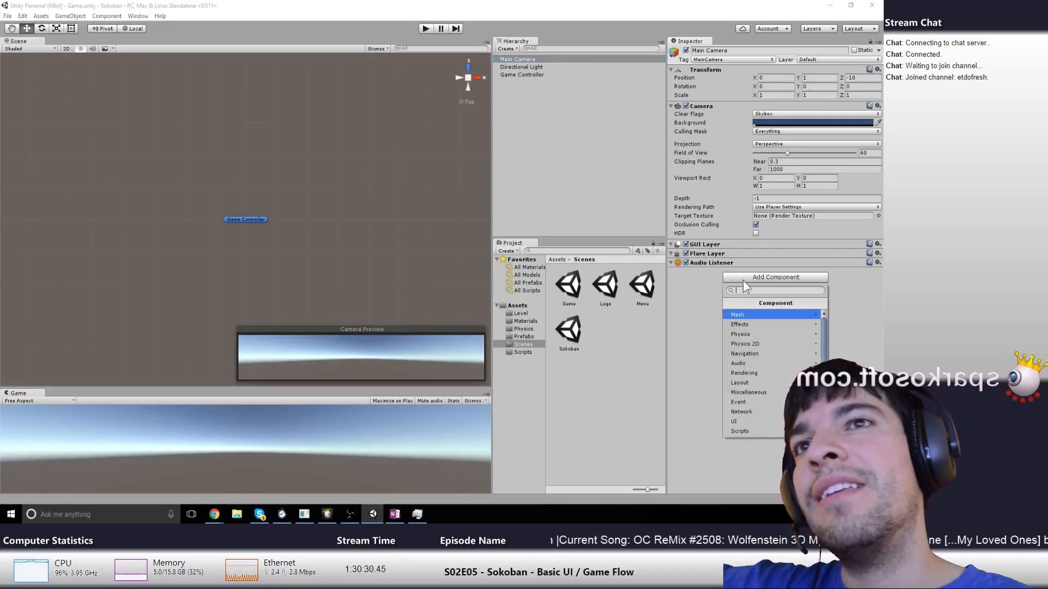
click(758, 429)
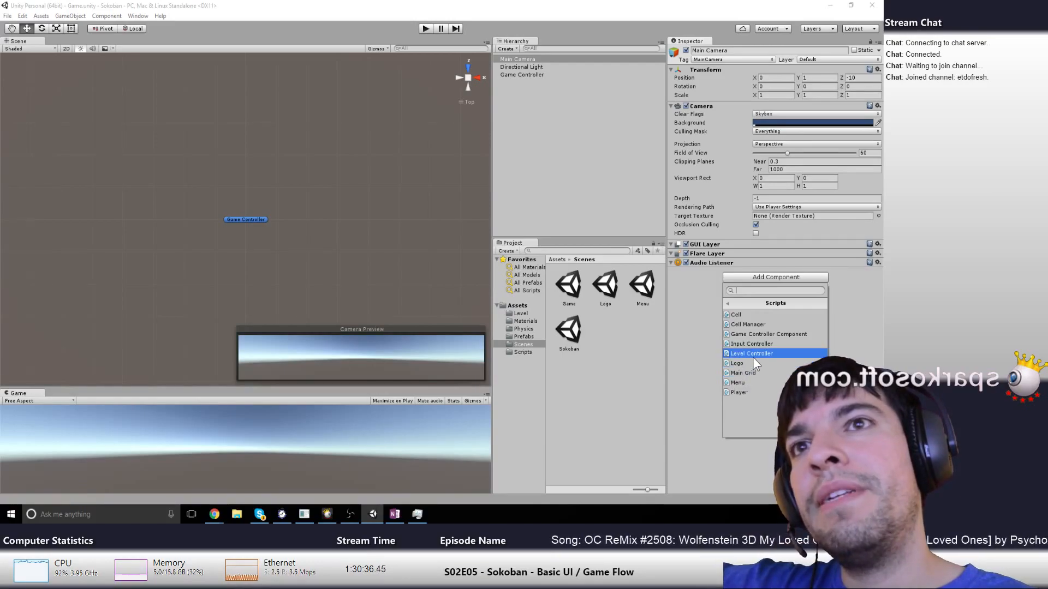
click(758, 344)
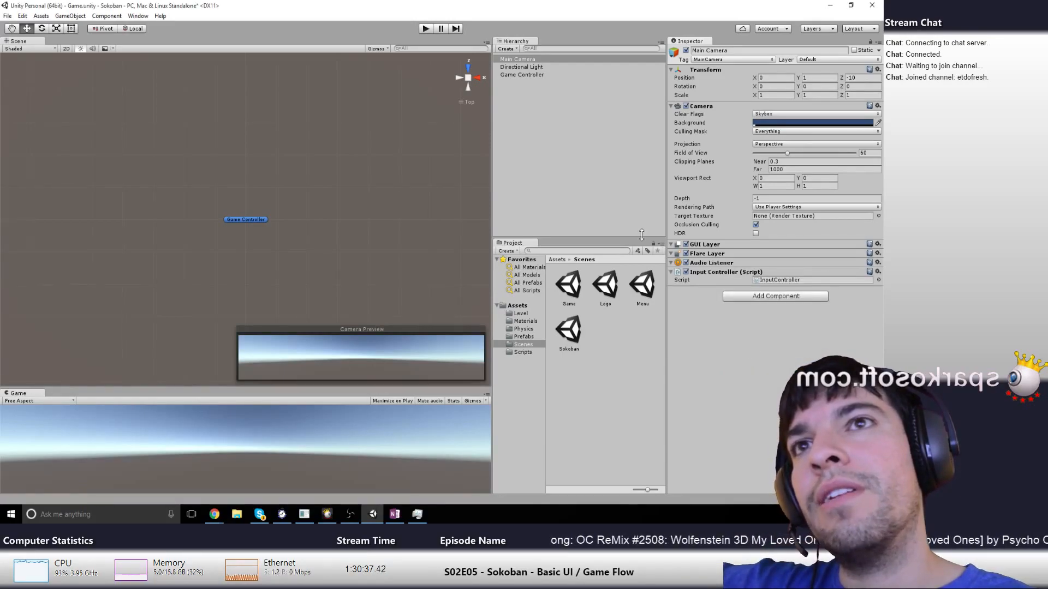
Run the Game scene, start the level from the menu, push the boxes onto the targets, and stop playback
click(426, 28)
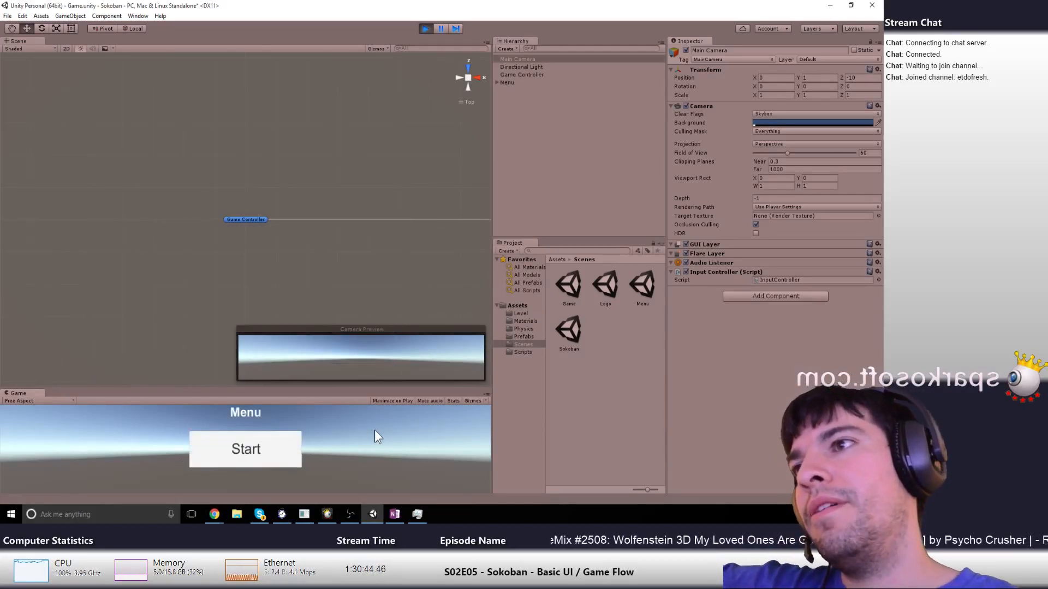
click(251, 447)
key(Left)
key(Right)
key(Down)
key(Right)
key(Right)
key(Up)
key(Left)
key(Left)
key(Left)
key(Right)
key(Up)
key(Down)
key(Down)
key(Right)
key(Right)
key(Up)
key(Up)
key(Up)
key(Up)
key(Left)
key(Up)
key(Right)
key(Left)
key(Left)
key(Left)
key(Up)
key(Left)
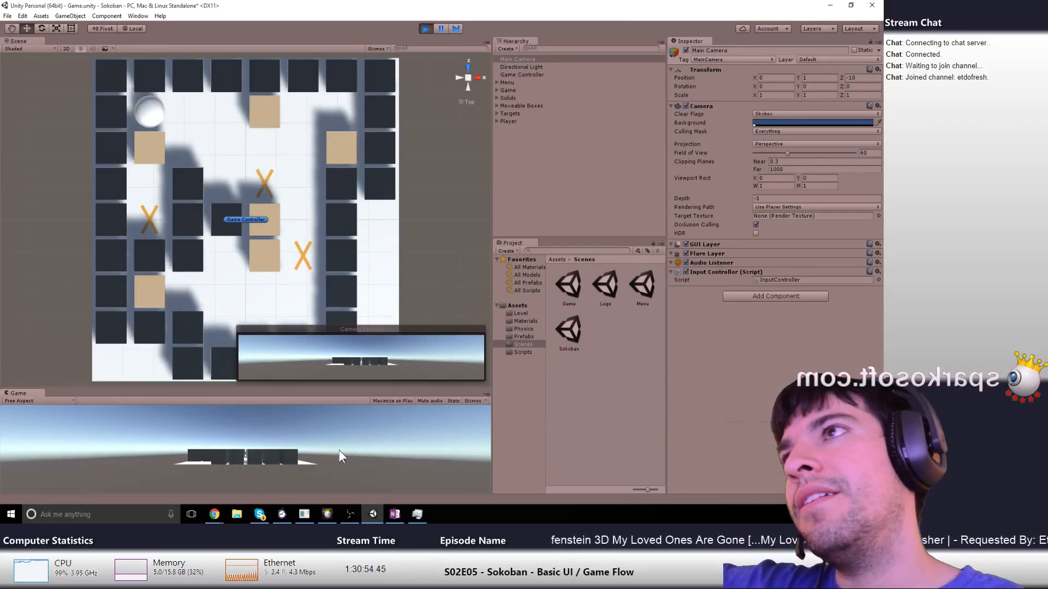
key(Down)
key(Down)
key(Up)
key(Right)
key(Right)
key(Right)
key(Right)
key(Down)
key(Down)
key(Down)
key(Down)
key(Left)
key(Left)
key(Up)
key(Right)
key(Up)
key(Right)
key(Up)
key(Up)
key(Left)
key(Left)
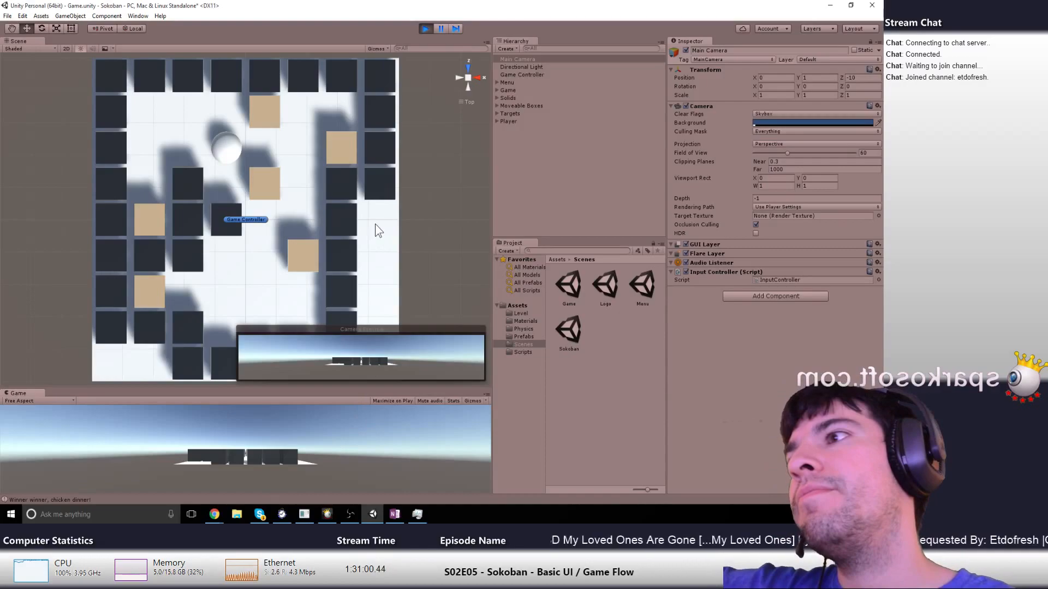
click(426, 29)
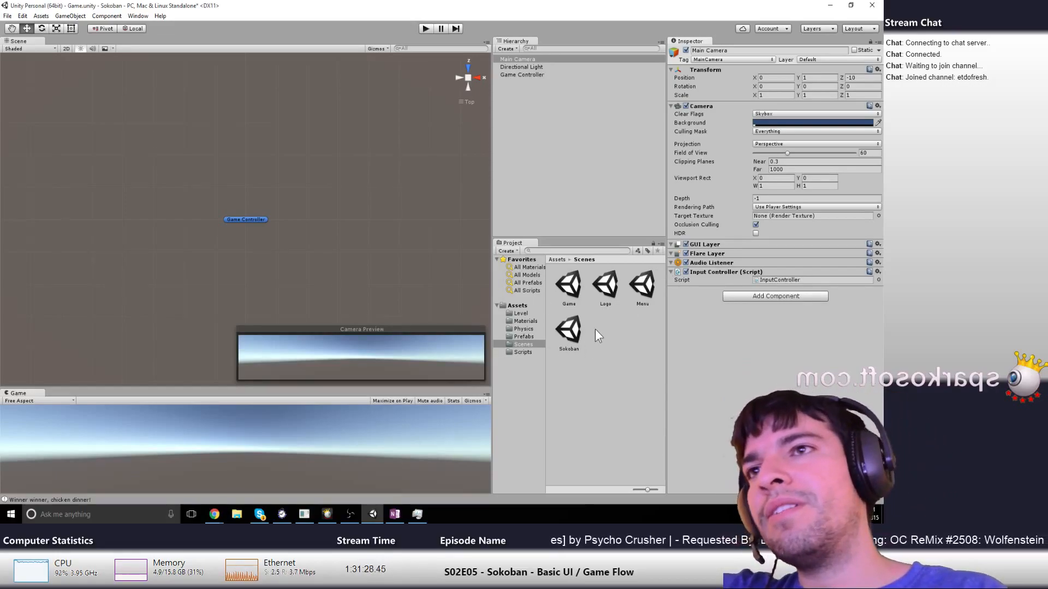
Open the Logo scene, saving the Game scene's changes, and test-run the logo sequence
double_click(606, 289)
click(430, 281)
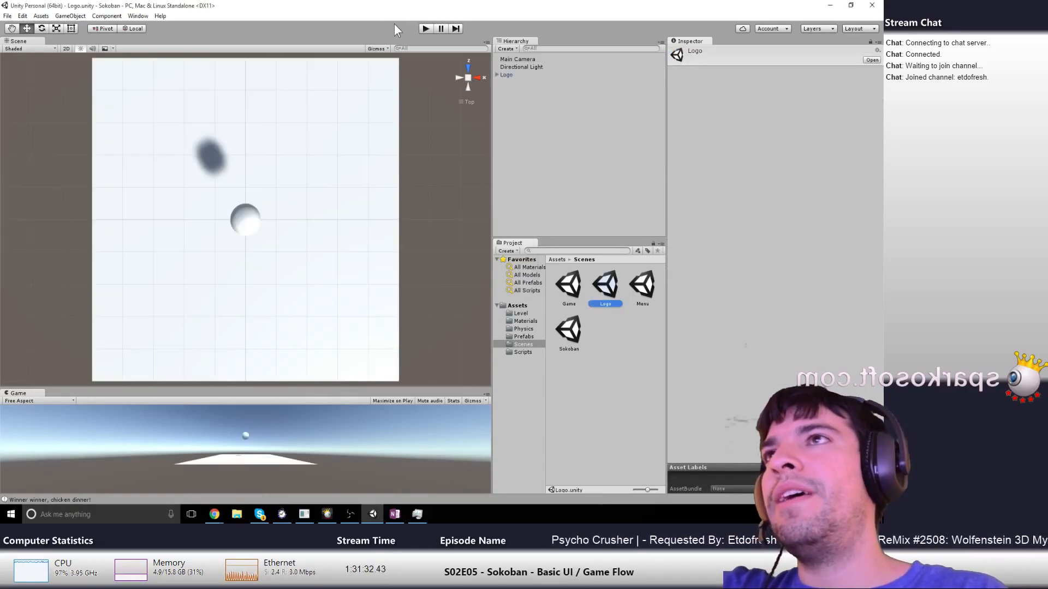
click(426, 29)
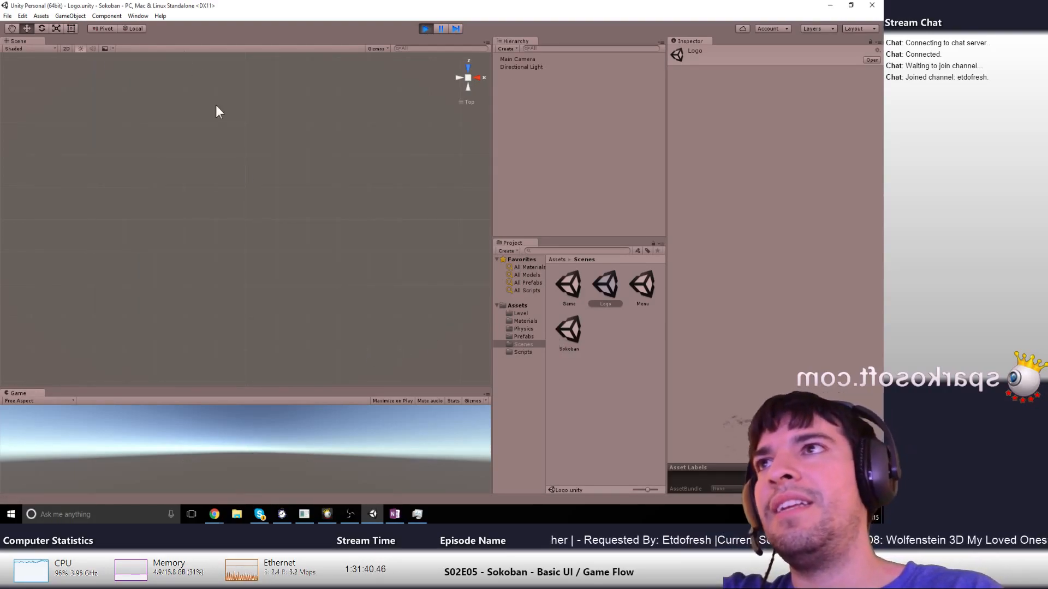
click(423, 31)
Open the Menu scene, run it to test the Start button, and stop playback
double_click(644, 283)
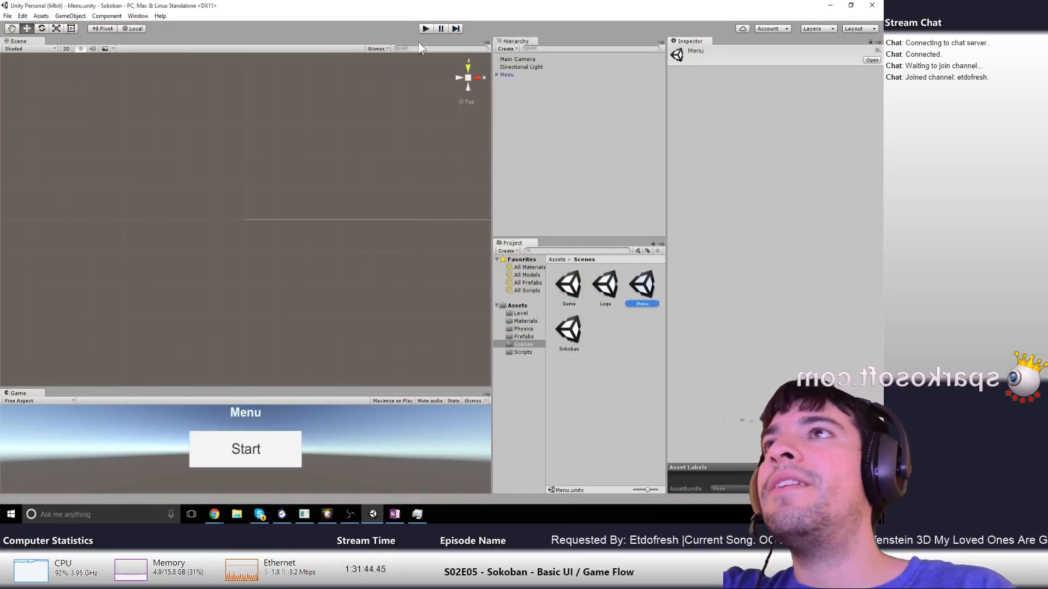
click(421, 29)
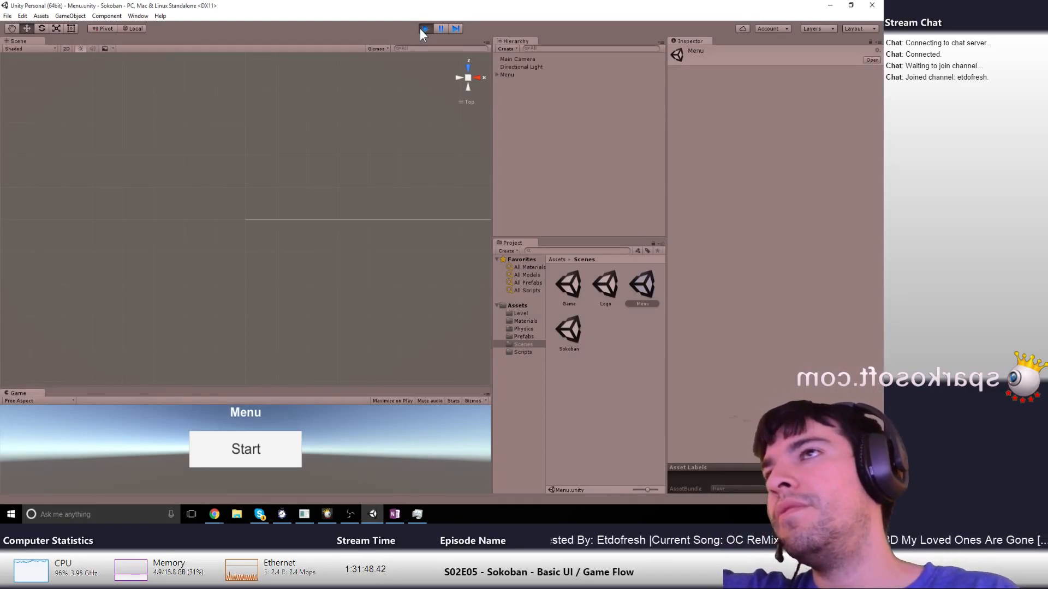
click(263, 441)
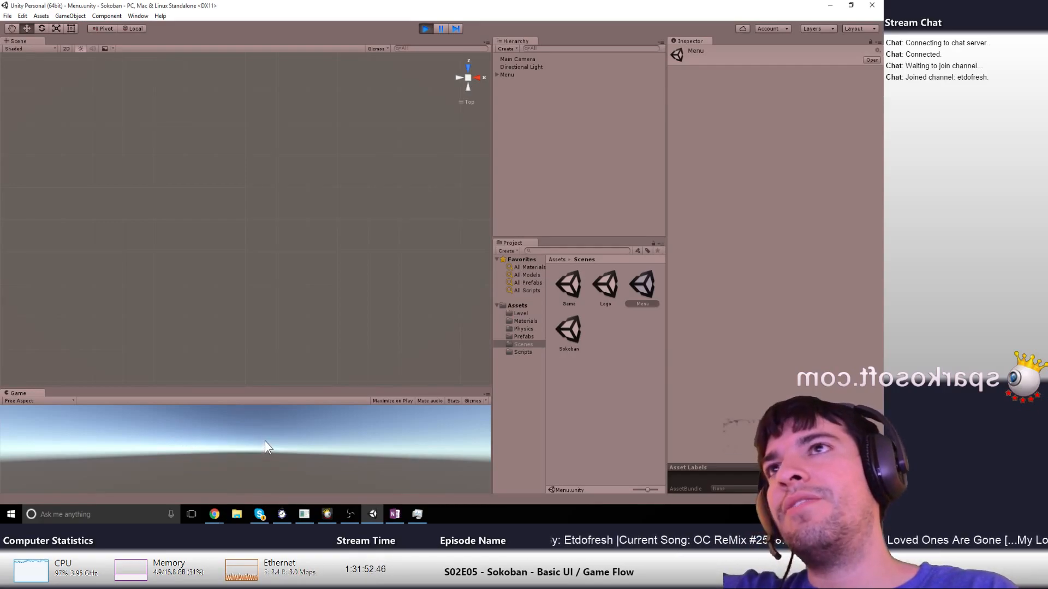
click(422, 28)
Reopen the Logo scene and briefly play its falling-ball animation
double_click(603, 287)
click(425, 28)
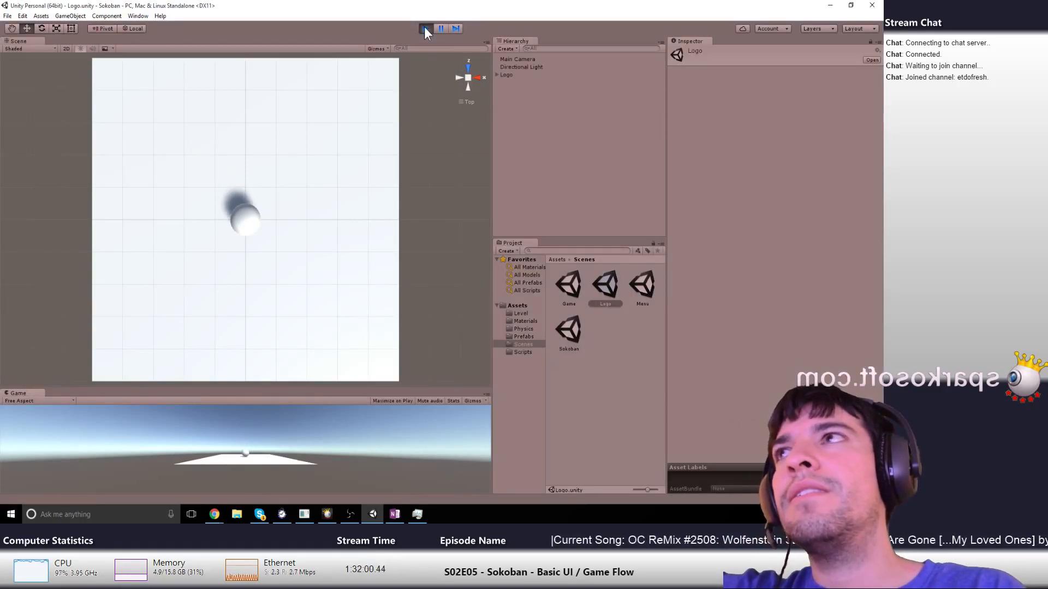
click(425, 28)
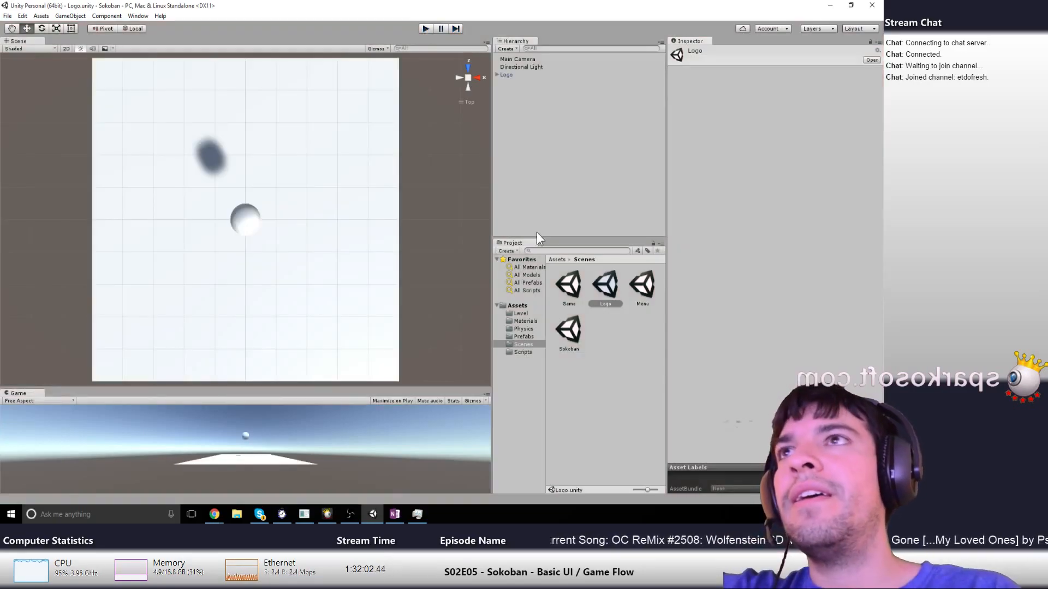
In the Menu scene, copy the Menu script component from the Canvas and remove it from that object
double_click(641, 285)
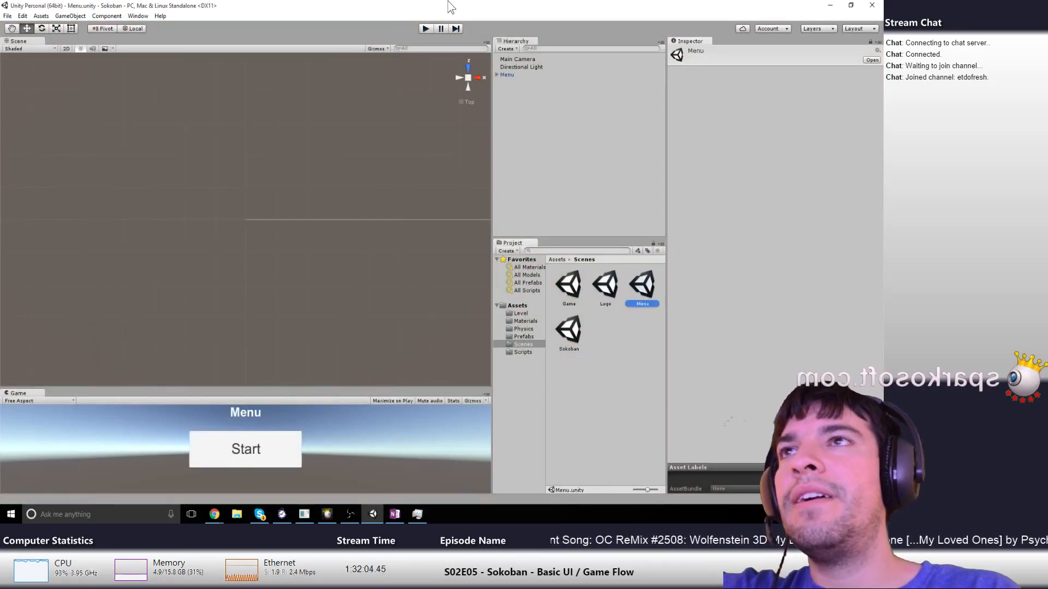
click(496, 75)
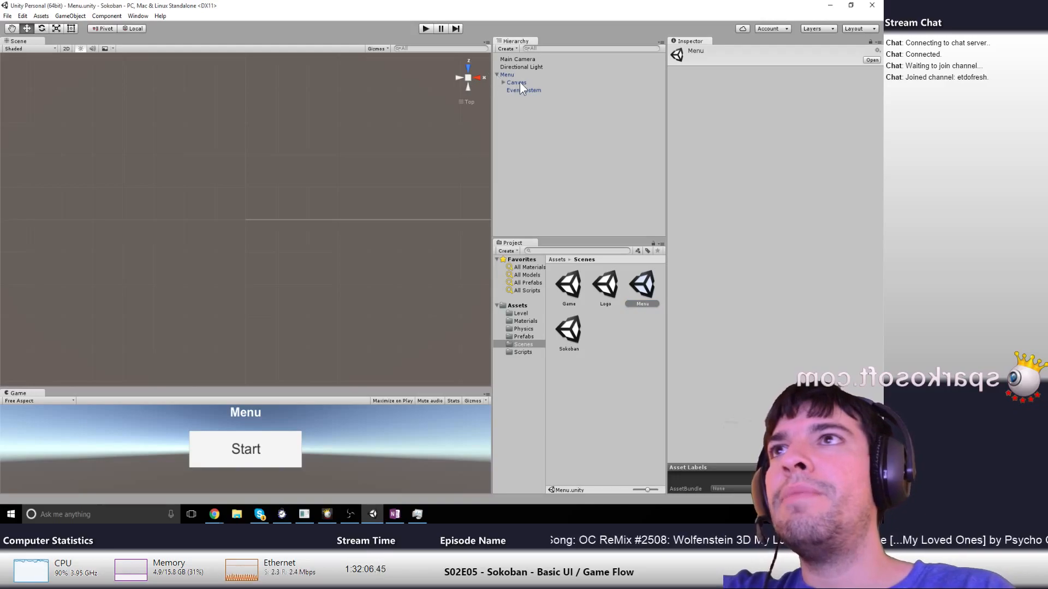
click(517, 82)
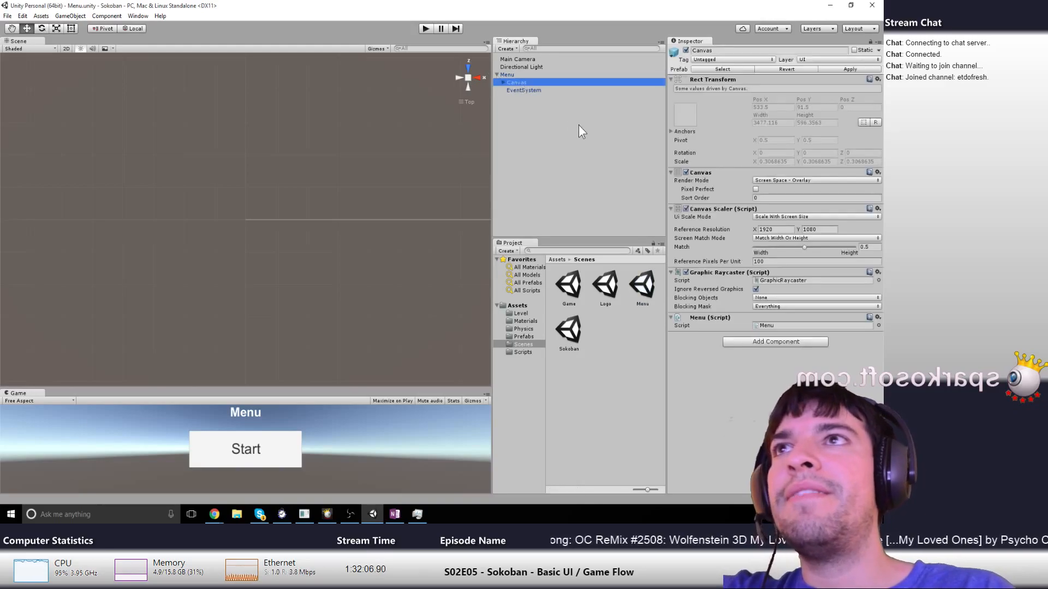
click(877, 317)
click(512, 92)
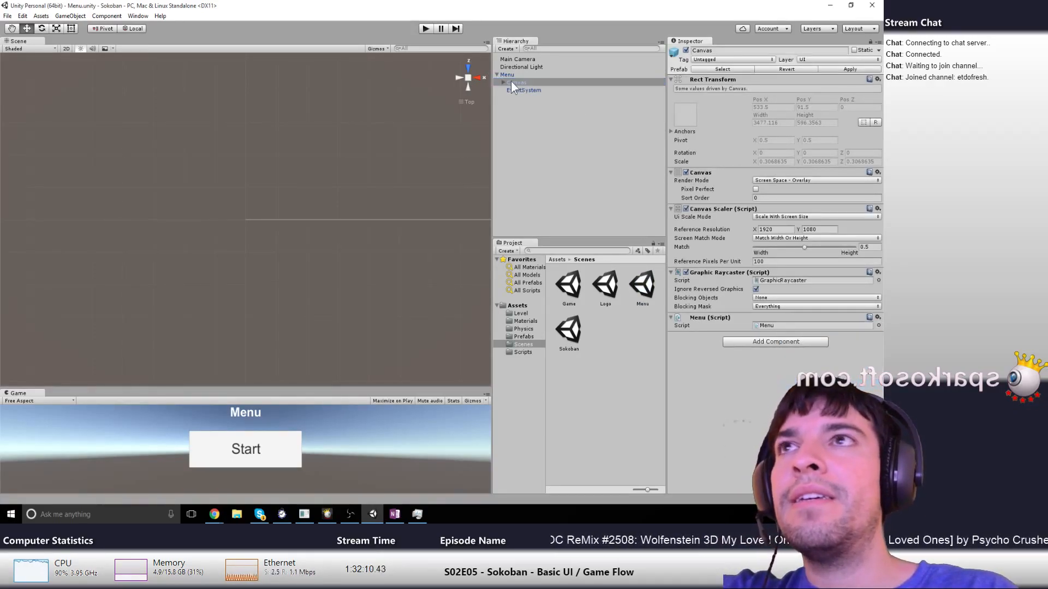
click(878, 318)
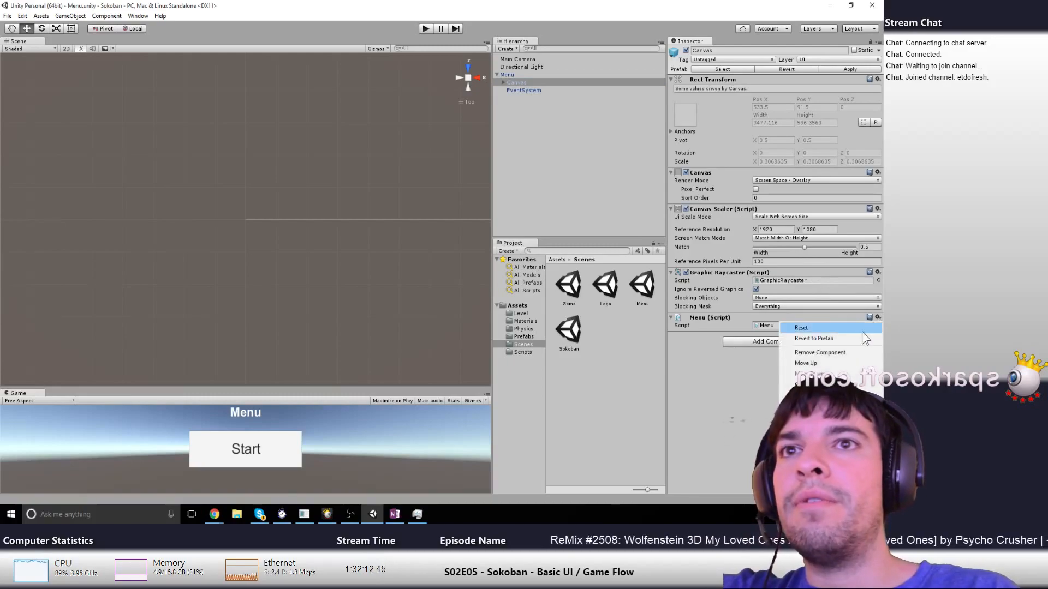
click(857, 352)
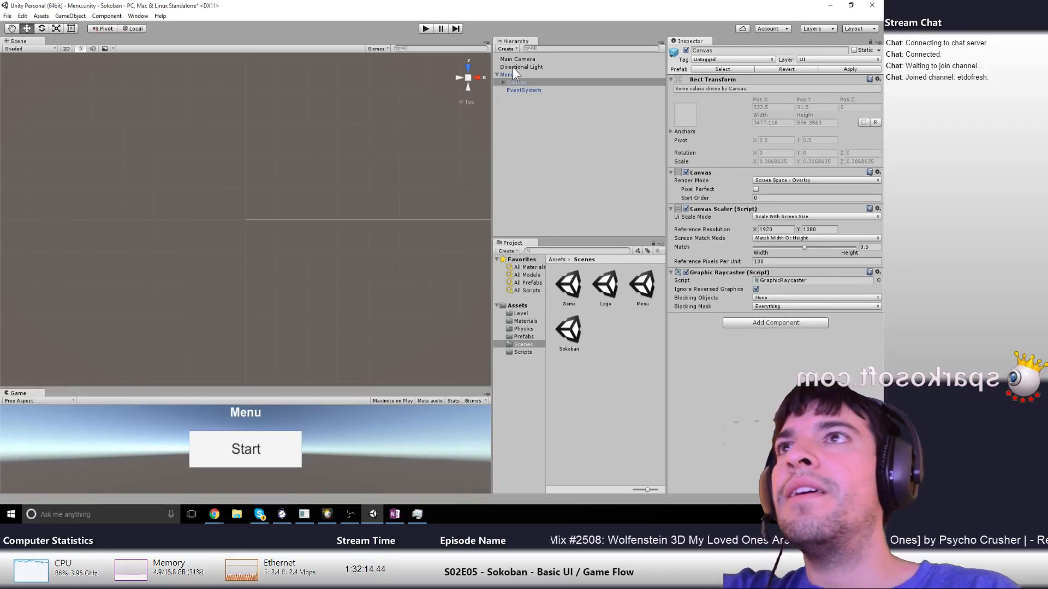
Paste the copied Menu script as a new component on the Menu parent object
click(508, 74)
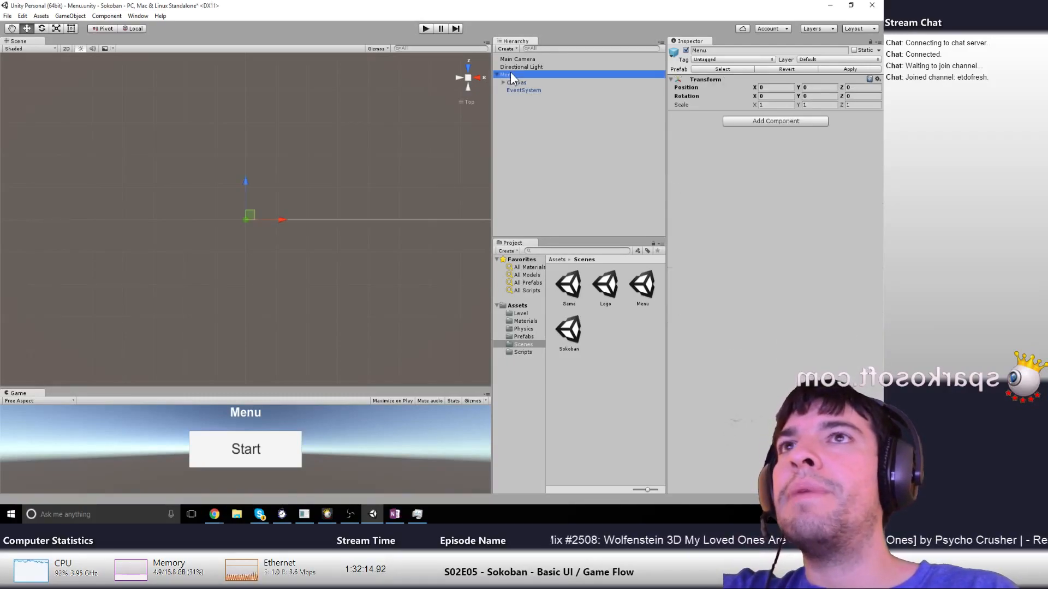
click(878, 78)
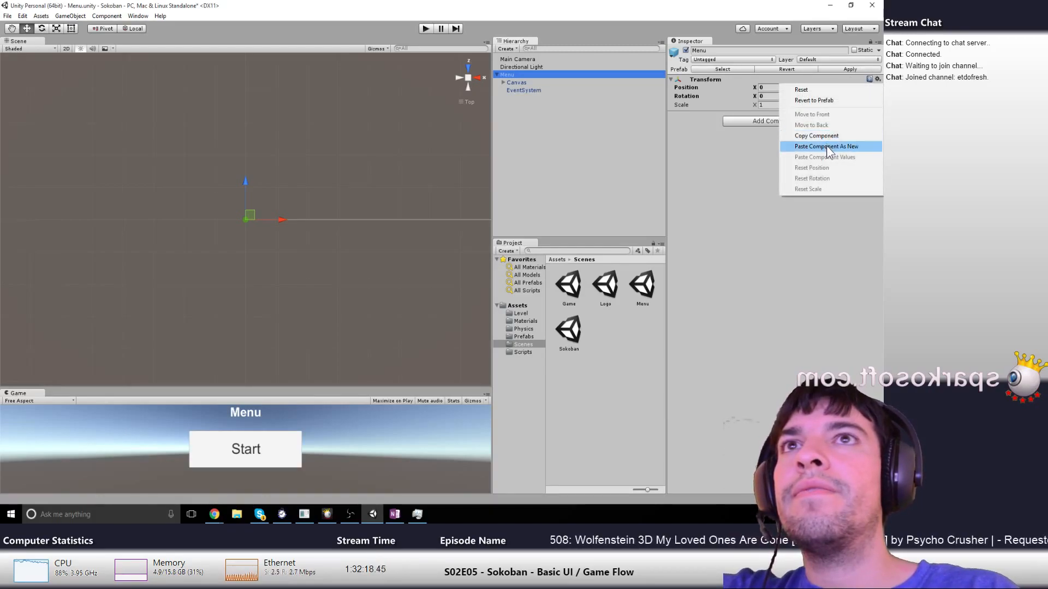
click(827, 147)
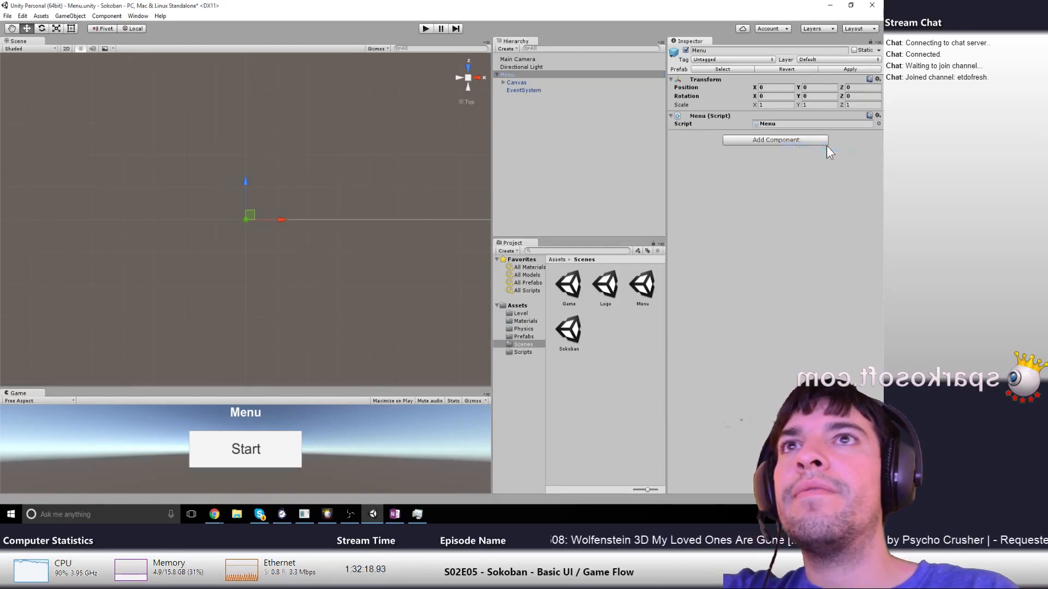
Test-run the Menu scene briefly and apply the Menu object's changes to its prefab
click(424, 28)
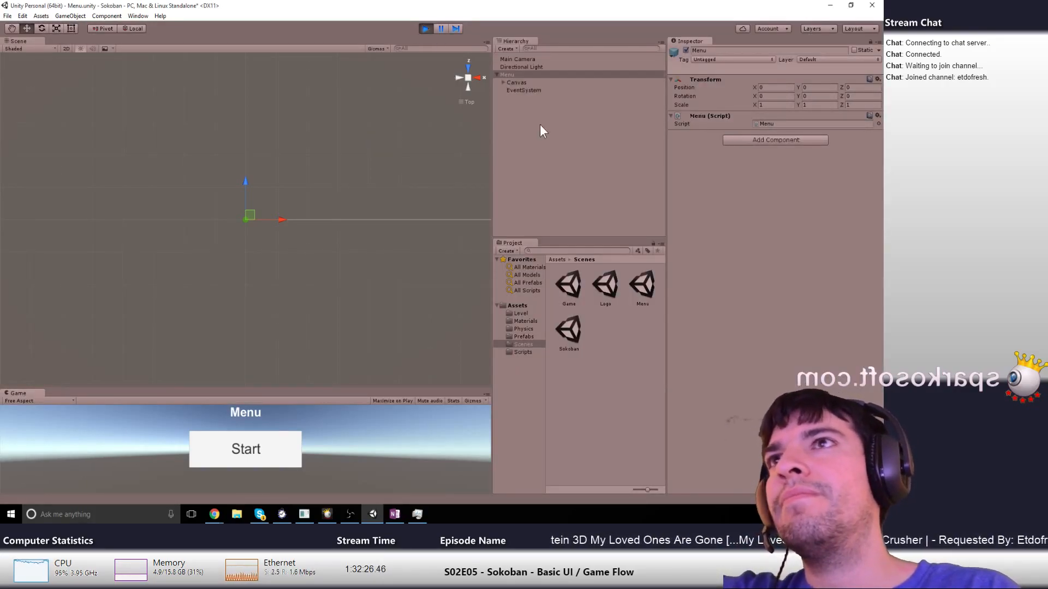
click(424, 29)
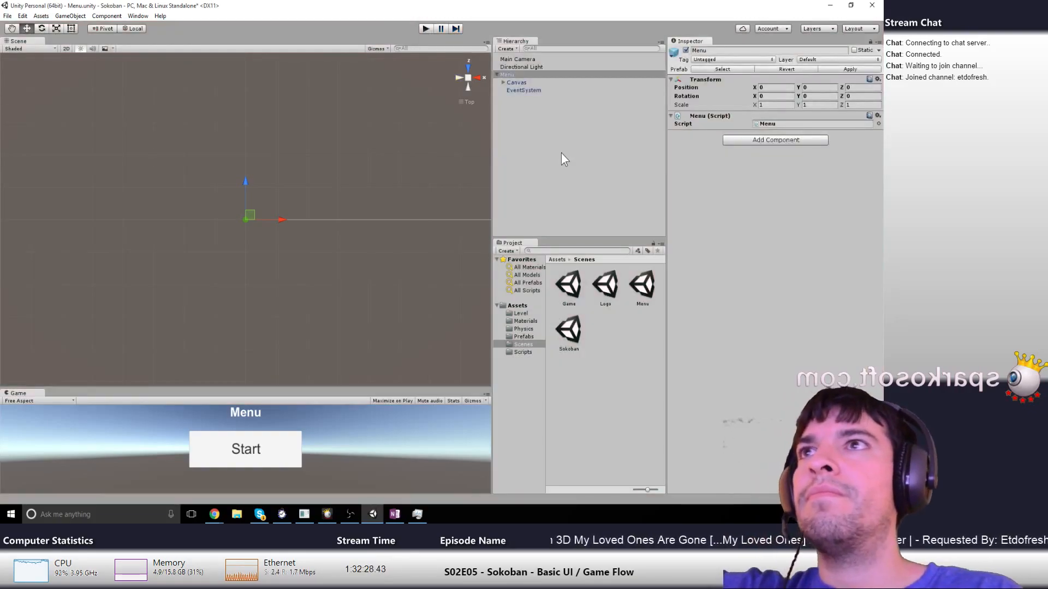
click(829, 68)
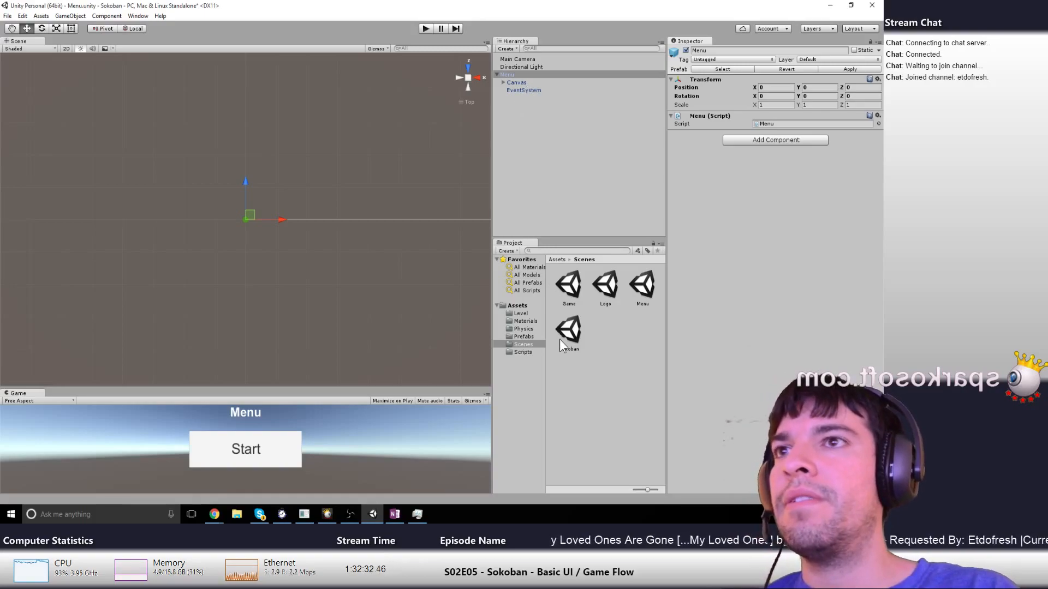
Open the Game scene, saving the Menu scene's changes, and test the Start button in play mode
double_click(566, 292)
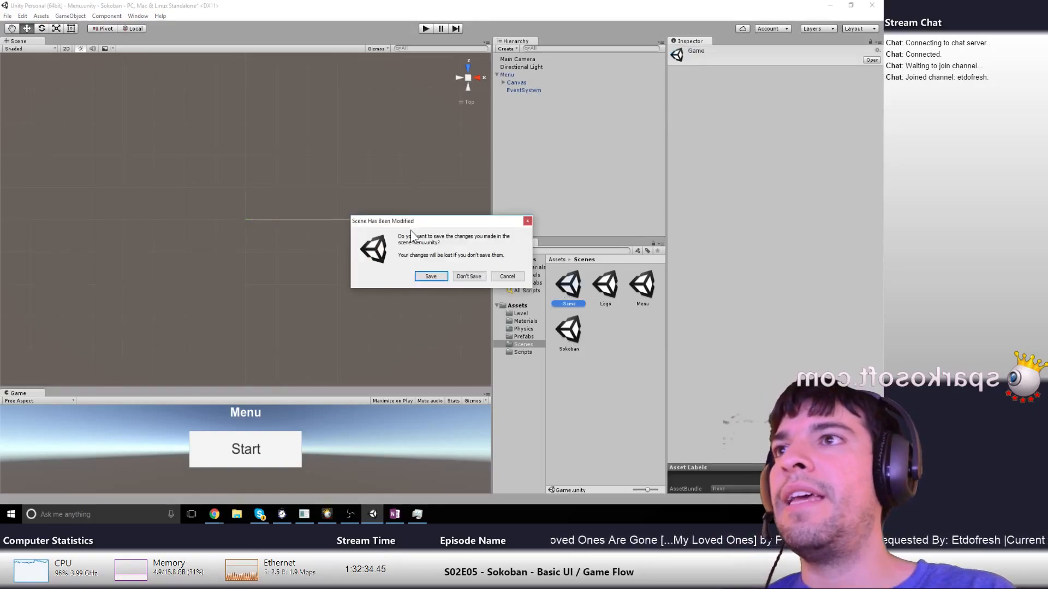
click(430, 277)
click(425, 29)
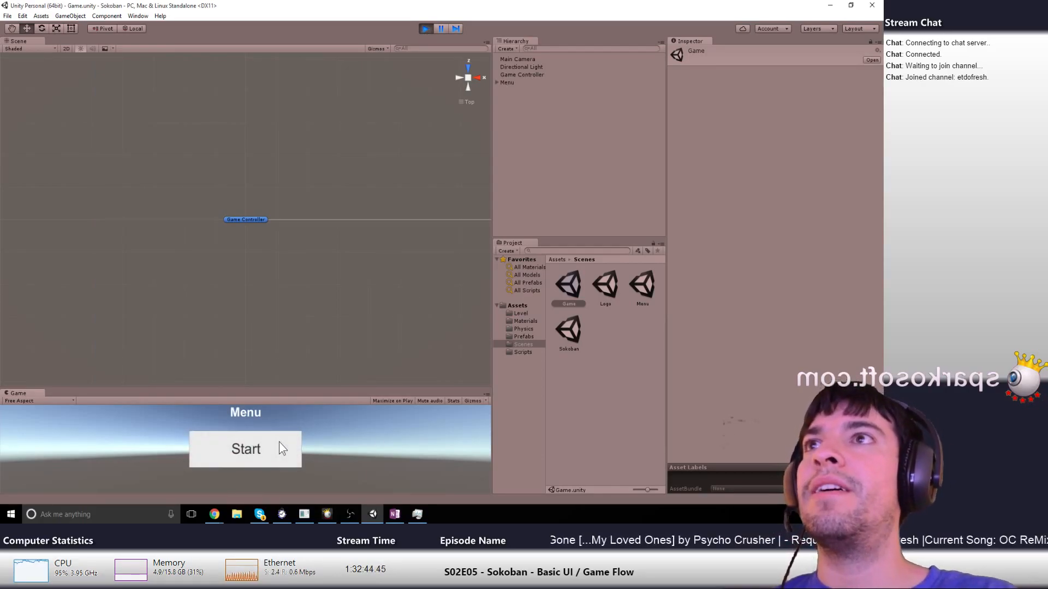
click(231, 453)
click(231, 454)
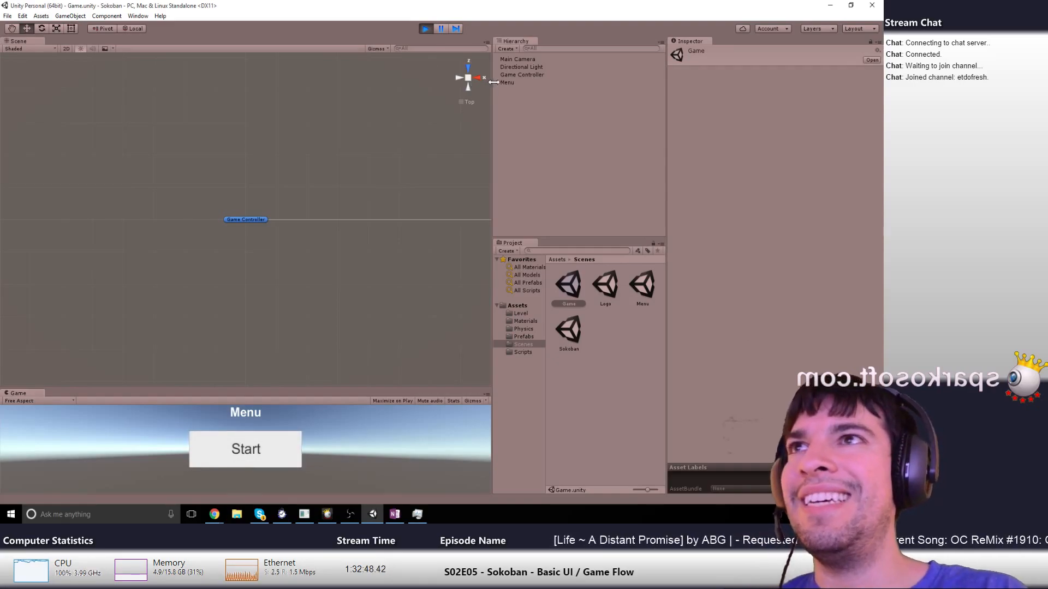
click(425, 29)
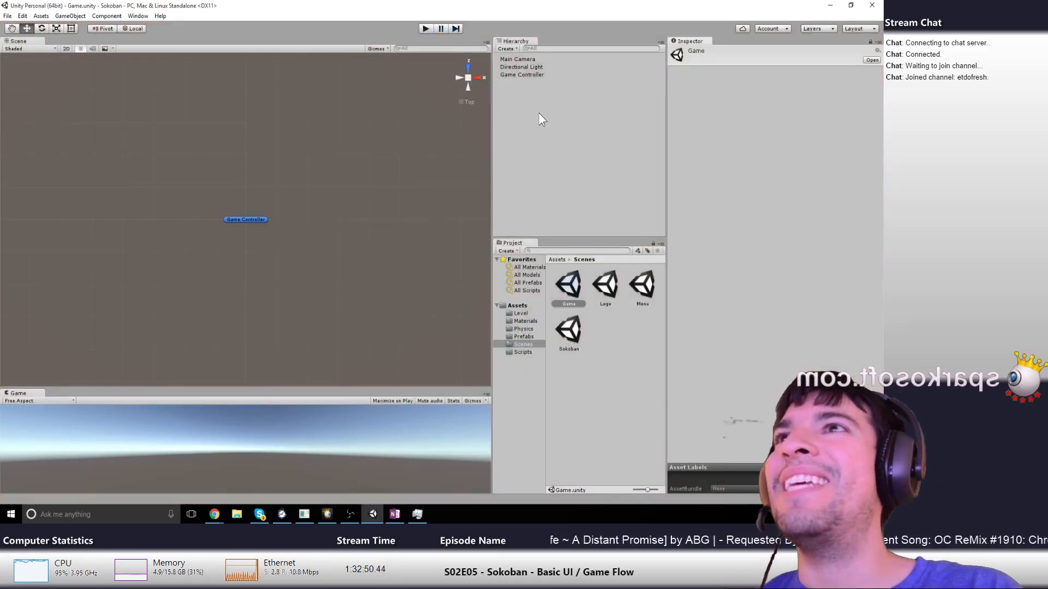
Open the Menu scene and assign the Menu object as the target of the Button's On Click event
double_click(637, 297)
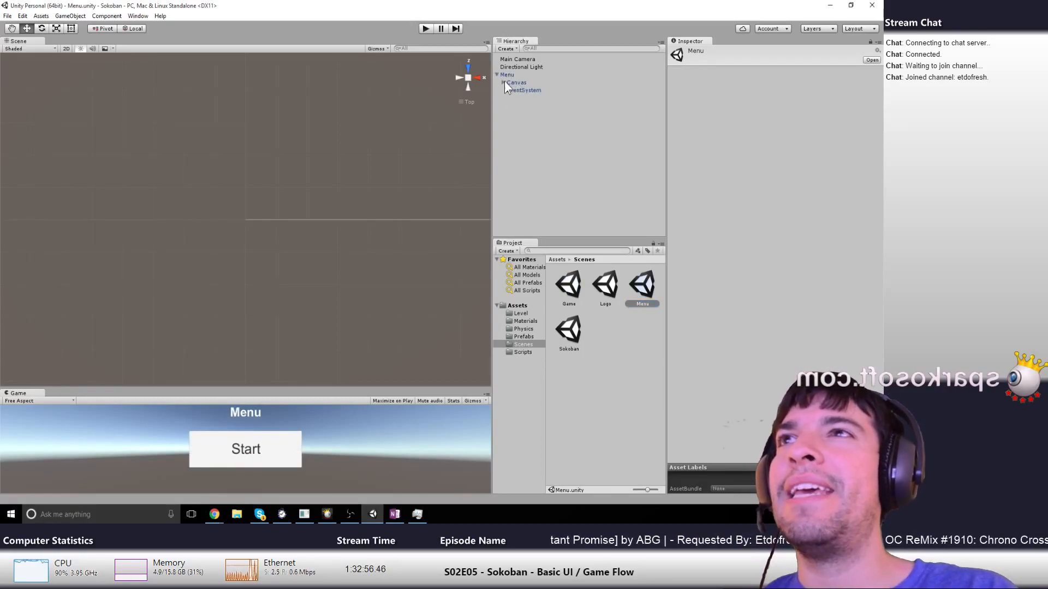
click(521, 97)
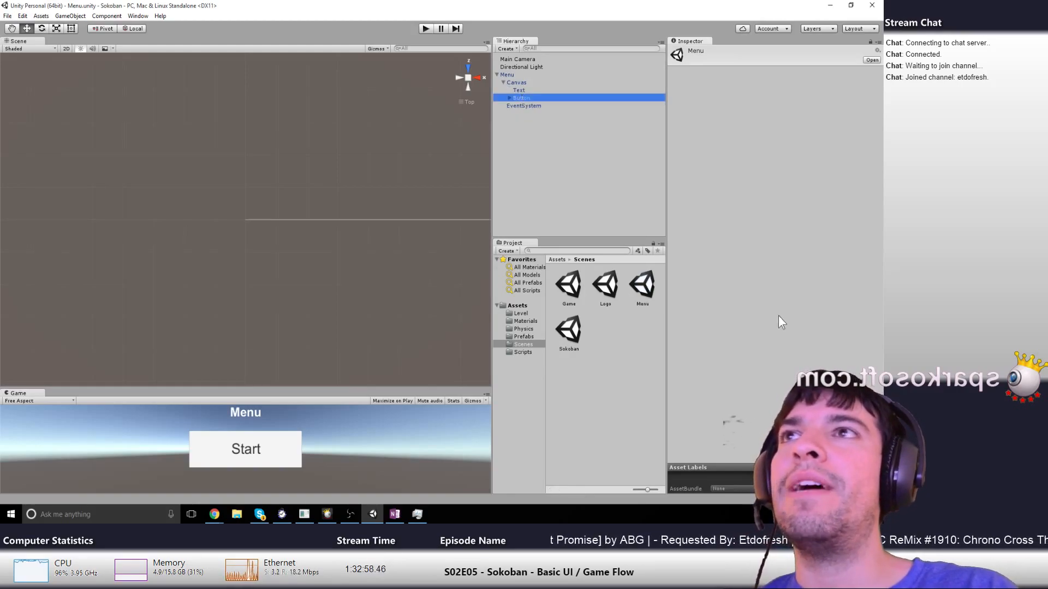
scroll(877, 300, down, 3)
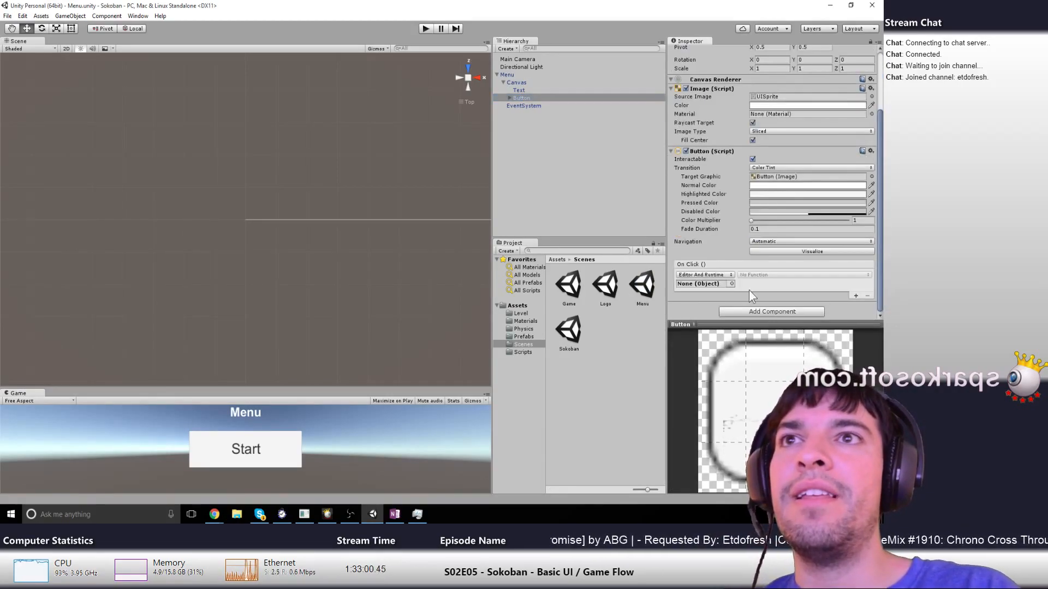
click(731, 284)
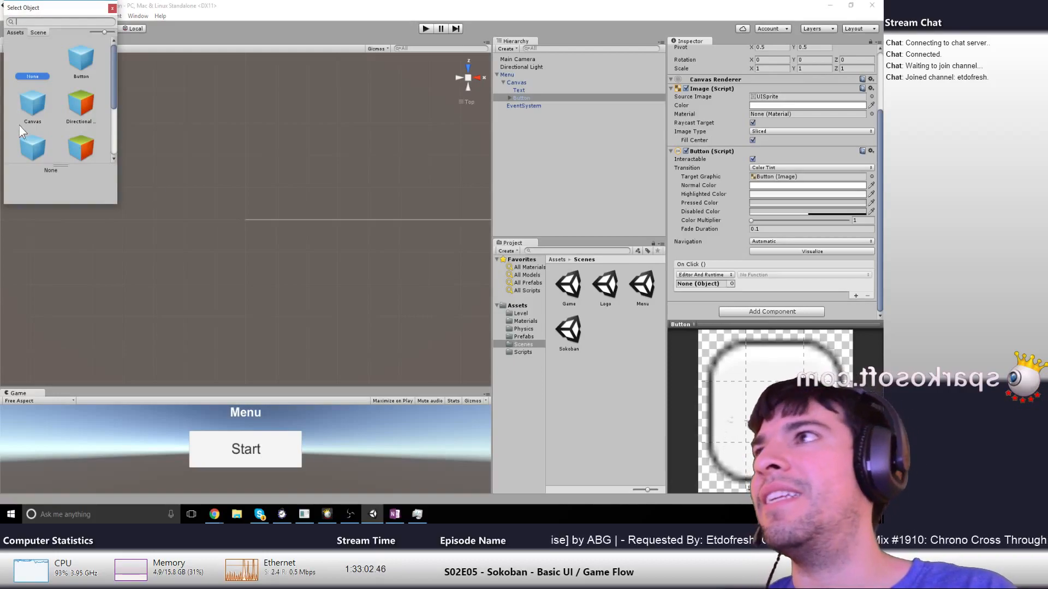
scroll(115, 122, down, 3)
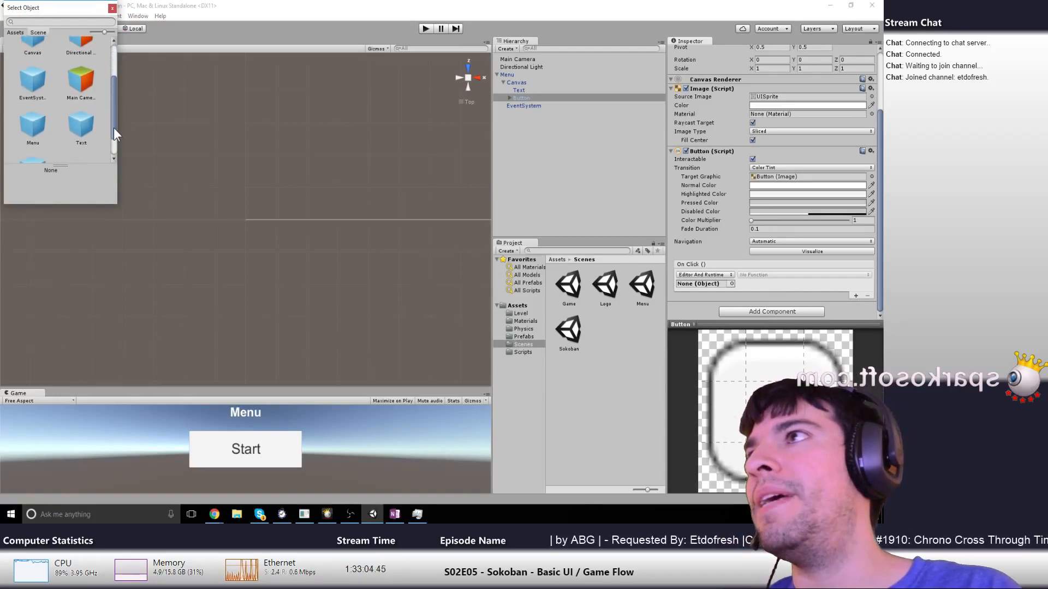
double_click(49, 126)
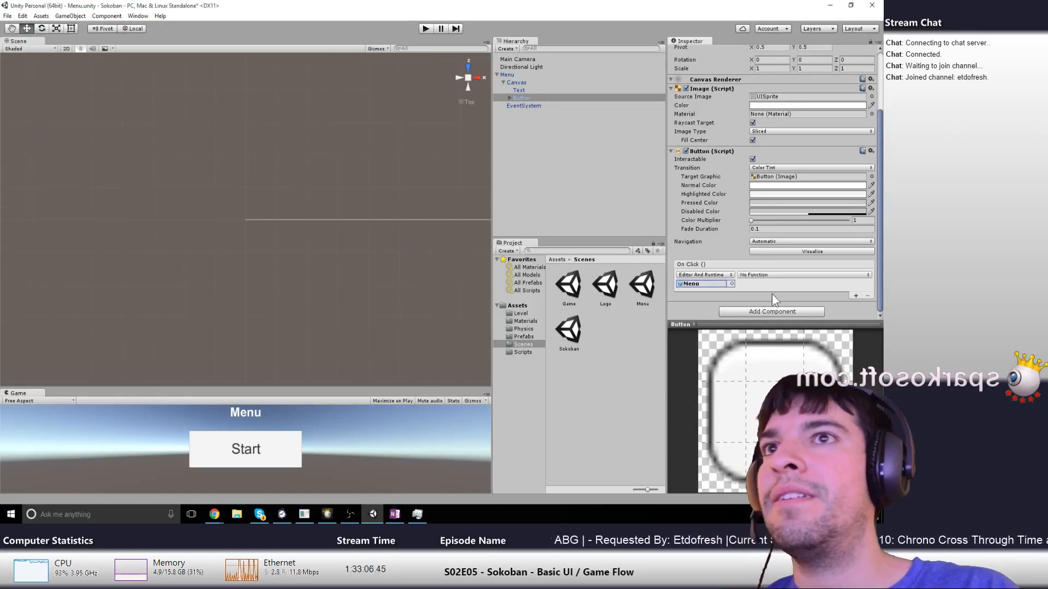
Set the Button's On Click function to Menu's ClickStart() and apply the change to the prefab
click(786, 275)
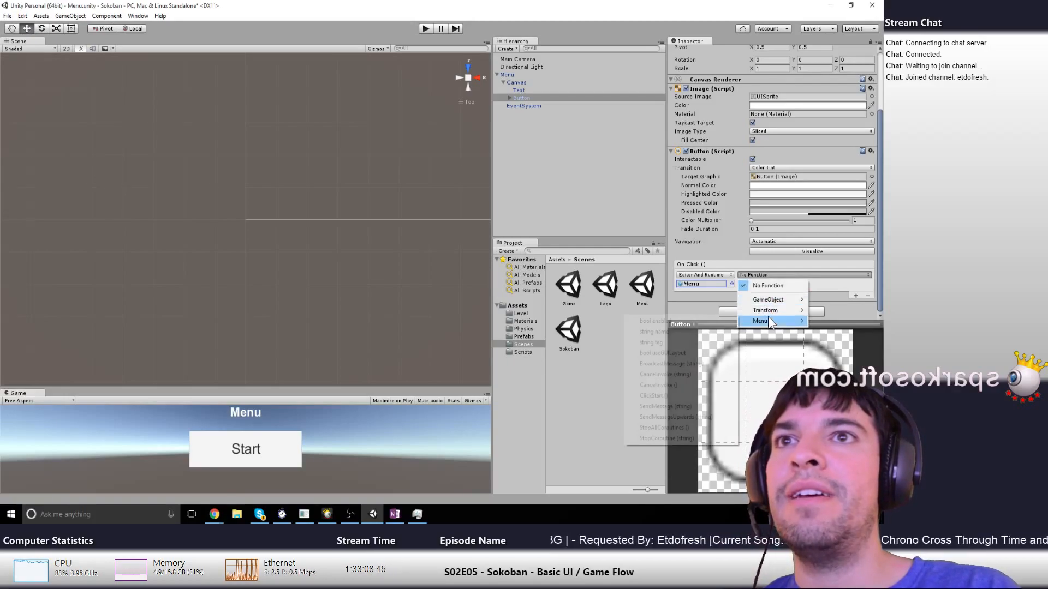
mouse_move(767, 320)
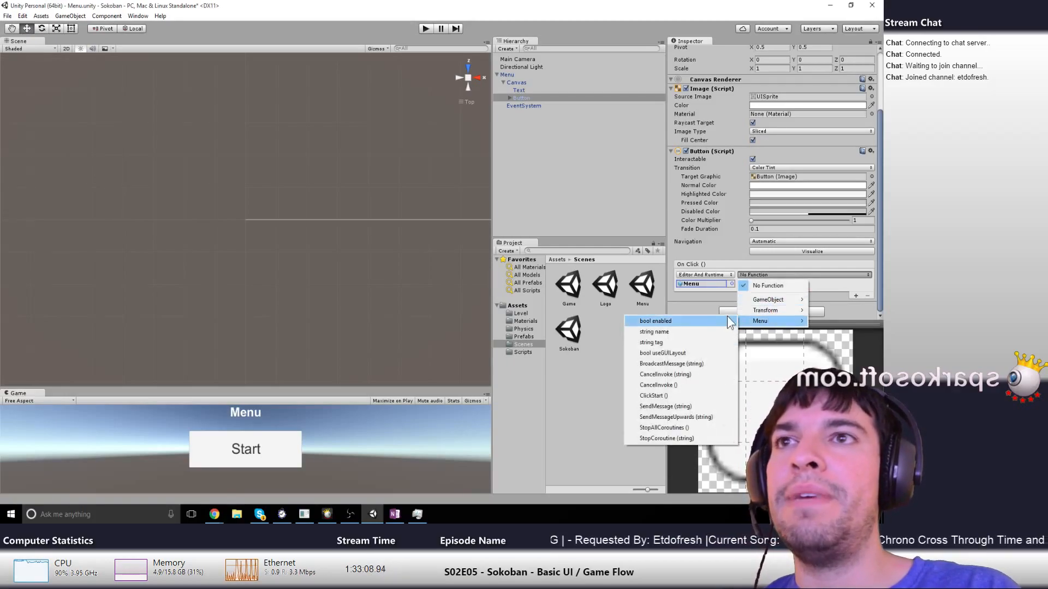
click(671, 395)
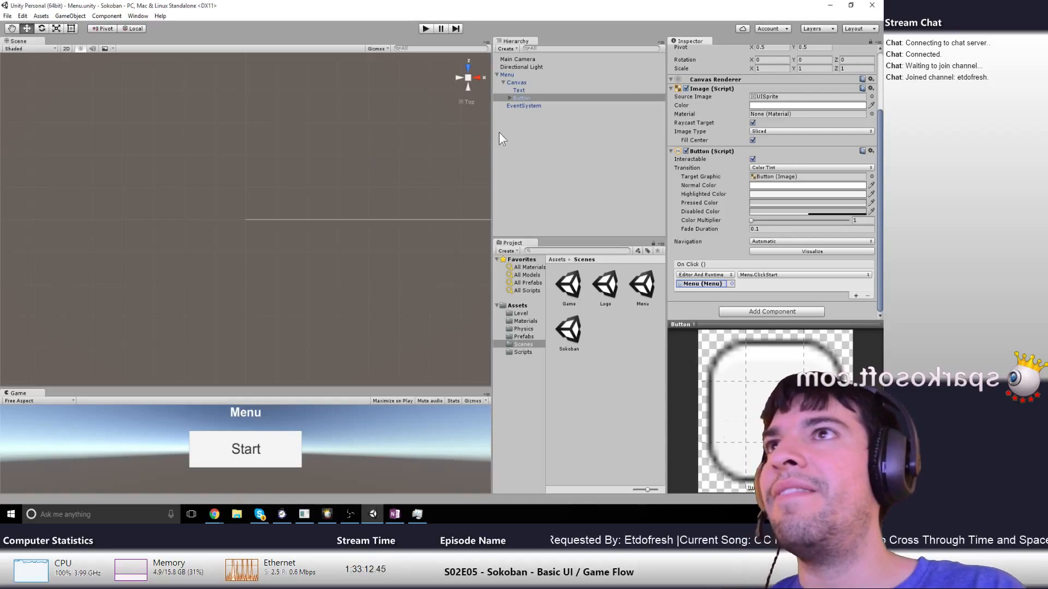
scroll(826, 99, up, 3)
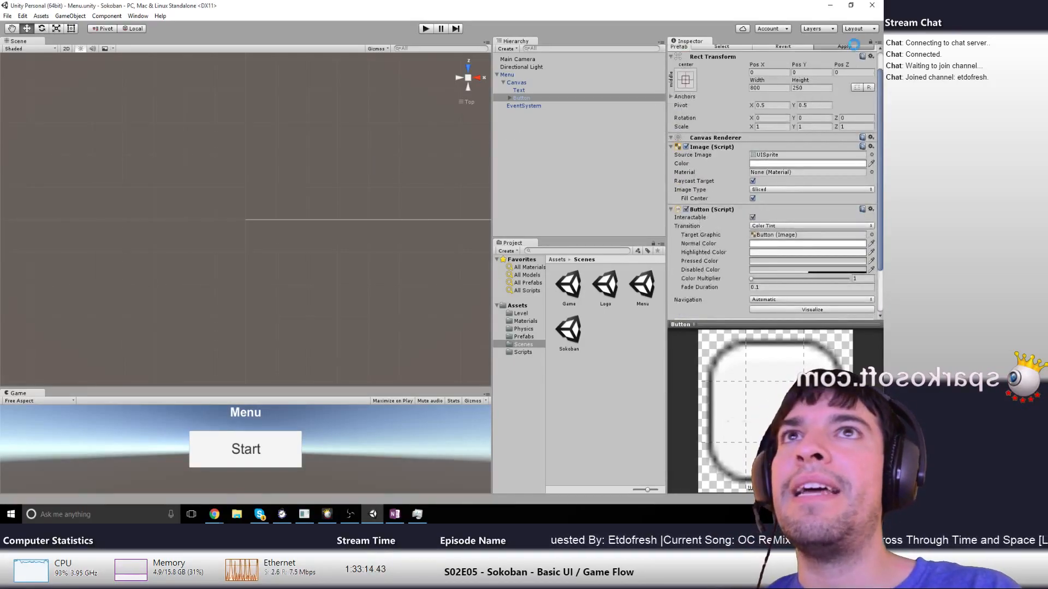
Open the Game scene and test in play mode that the menu's Start button loads the level
double_click(569, 286)
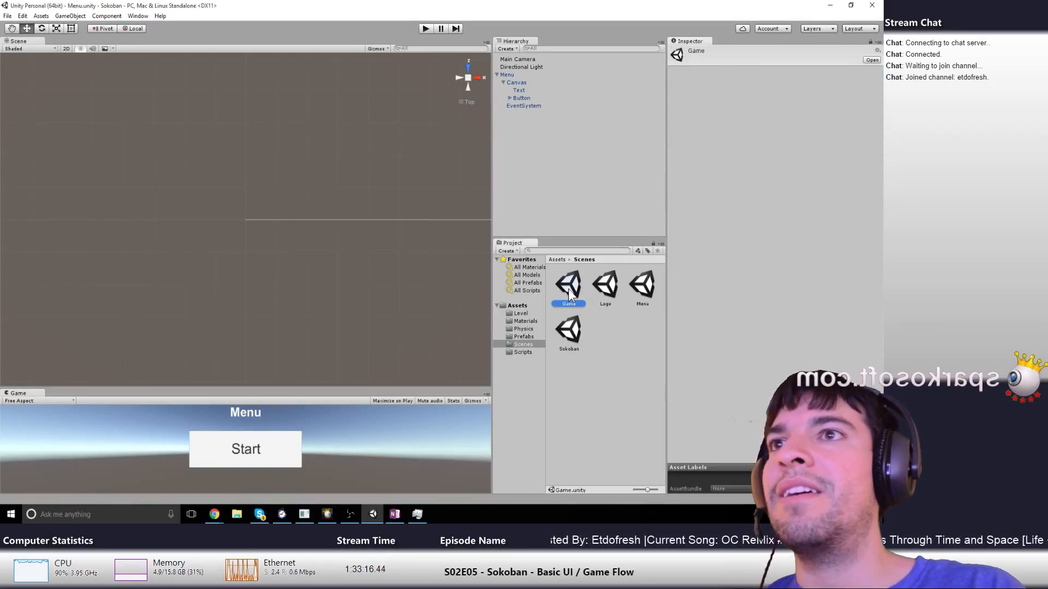
click(426, 29)
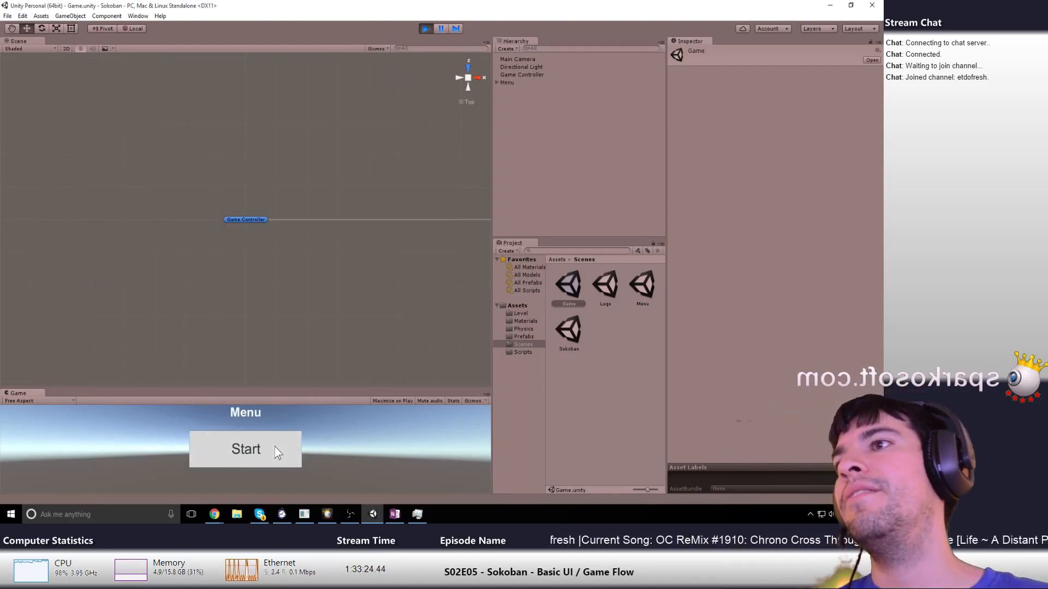
click(275, 449)
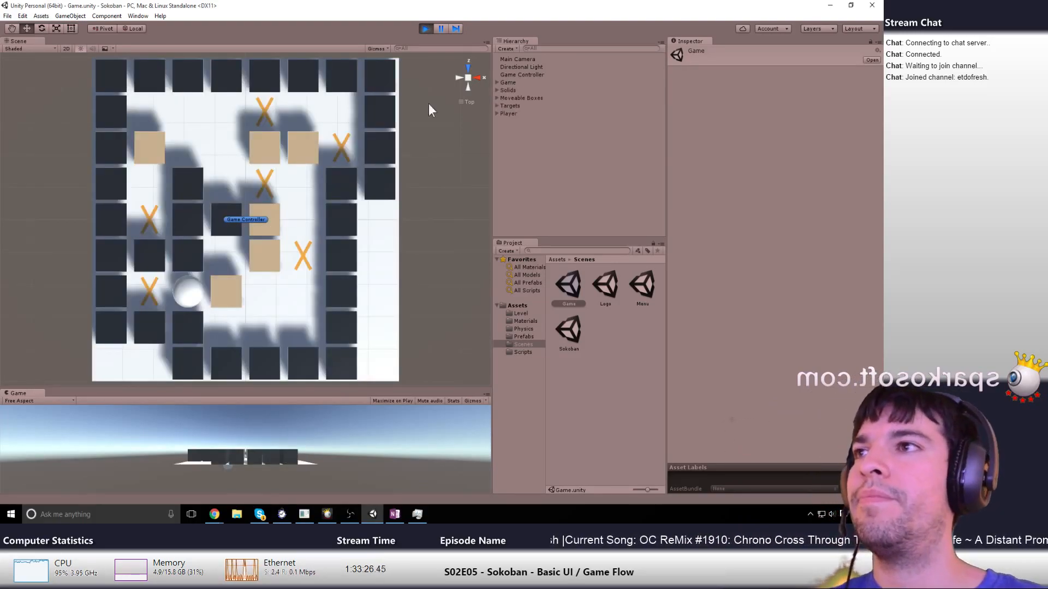
click(425, 29)
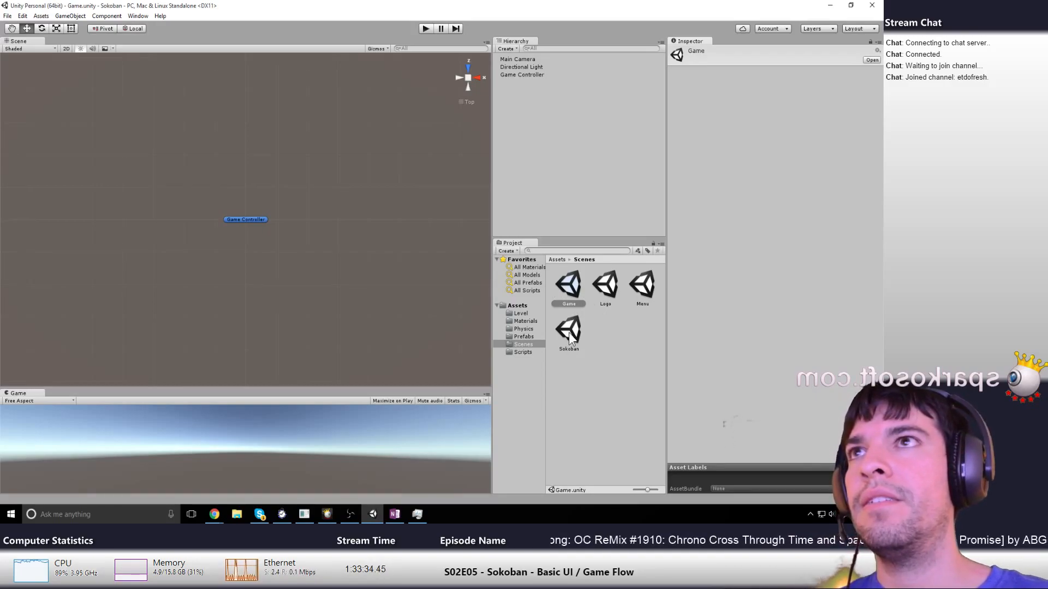
click(562, 290)
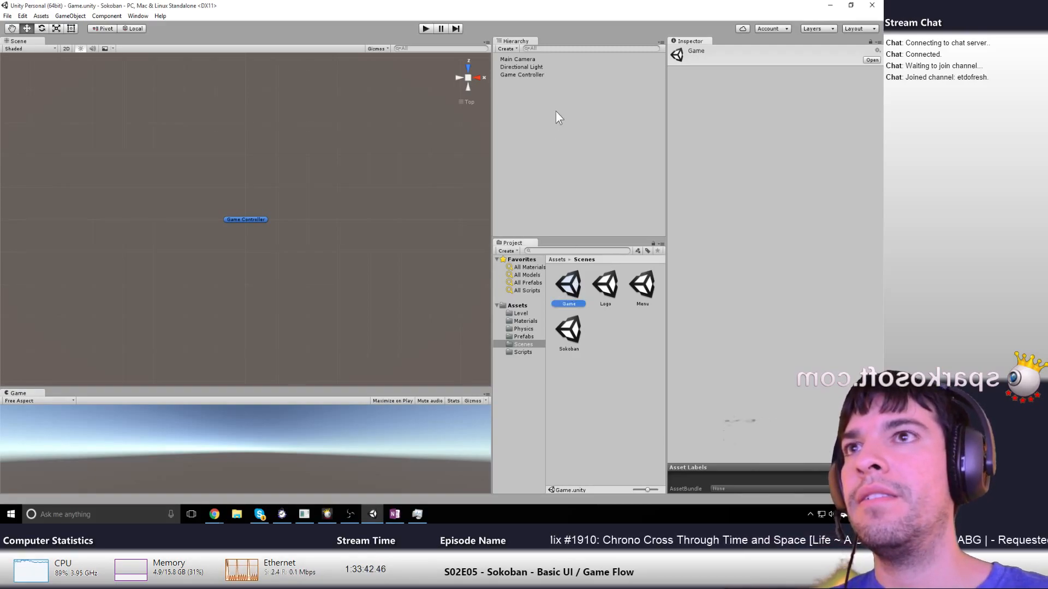
click(528, 76)
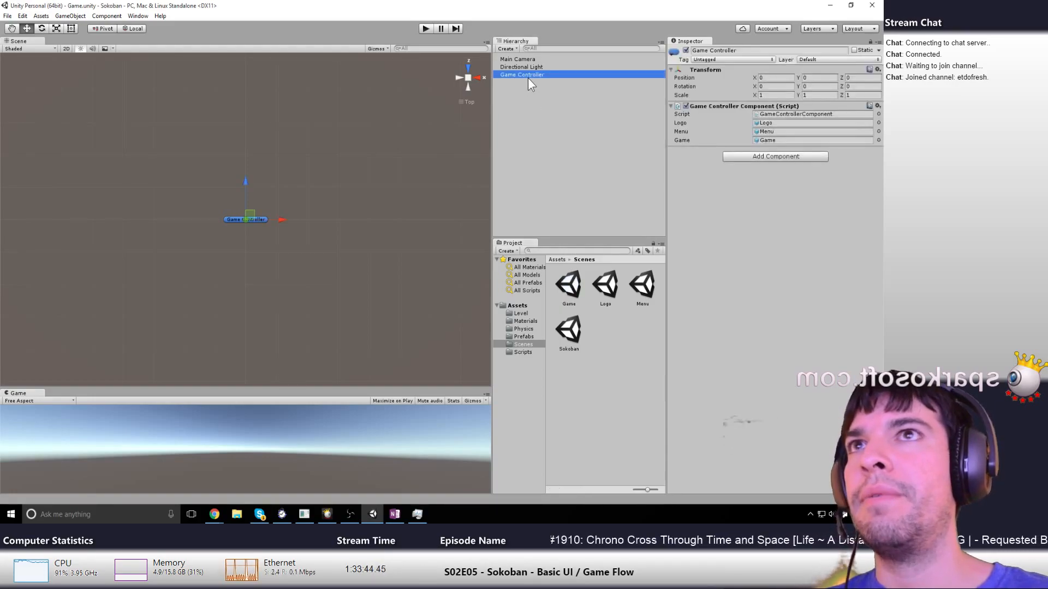
click(784, 158)
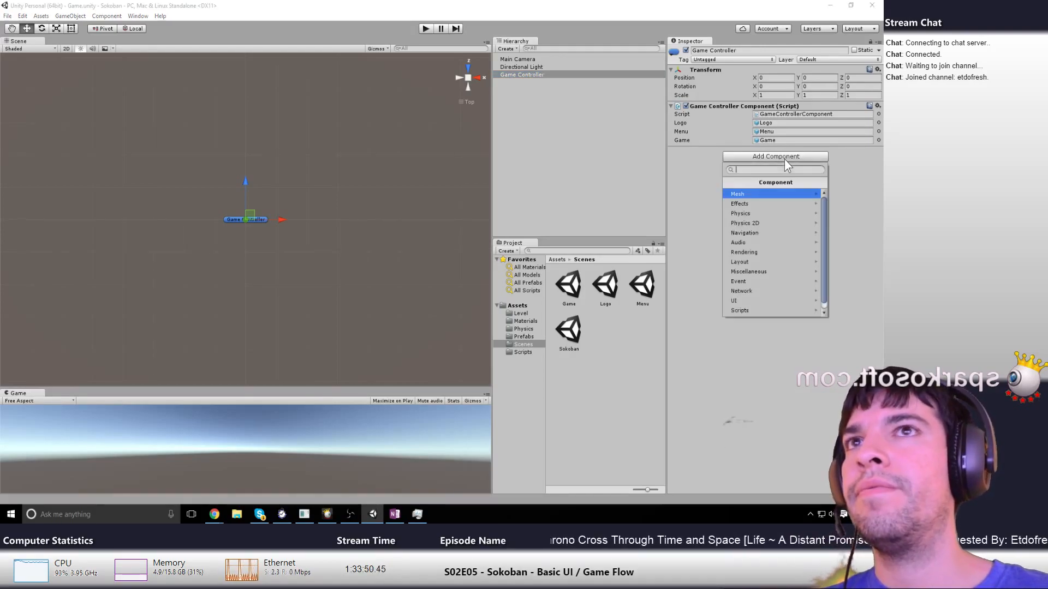
click(699, 184)
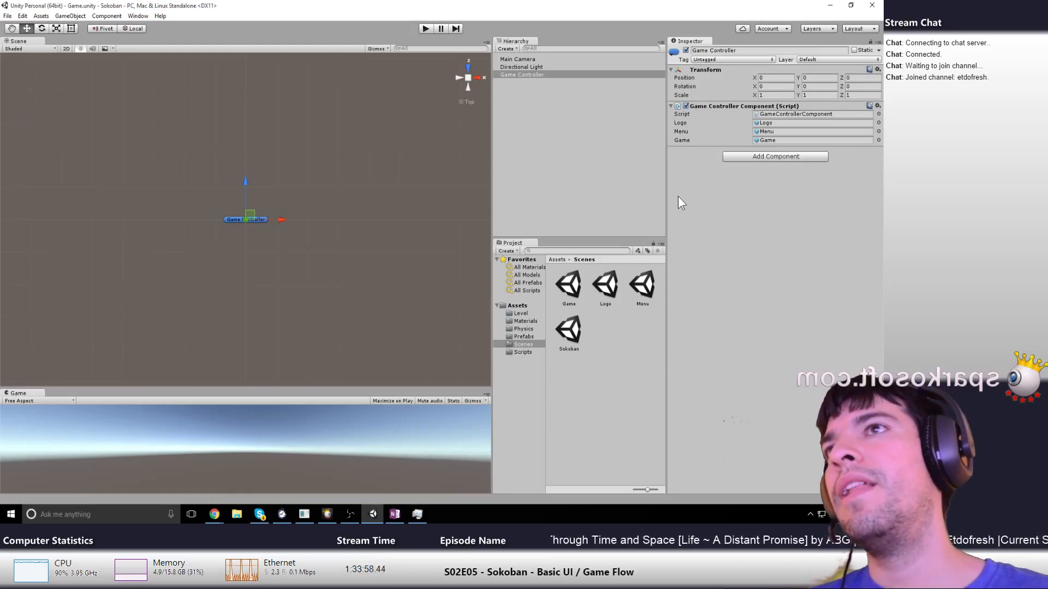
Play the Game scene again from the logo through the menu's Start button, and stop the test
click(425, 28)
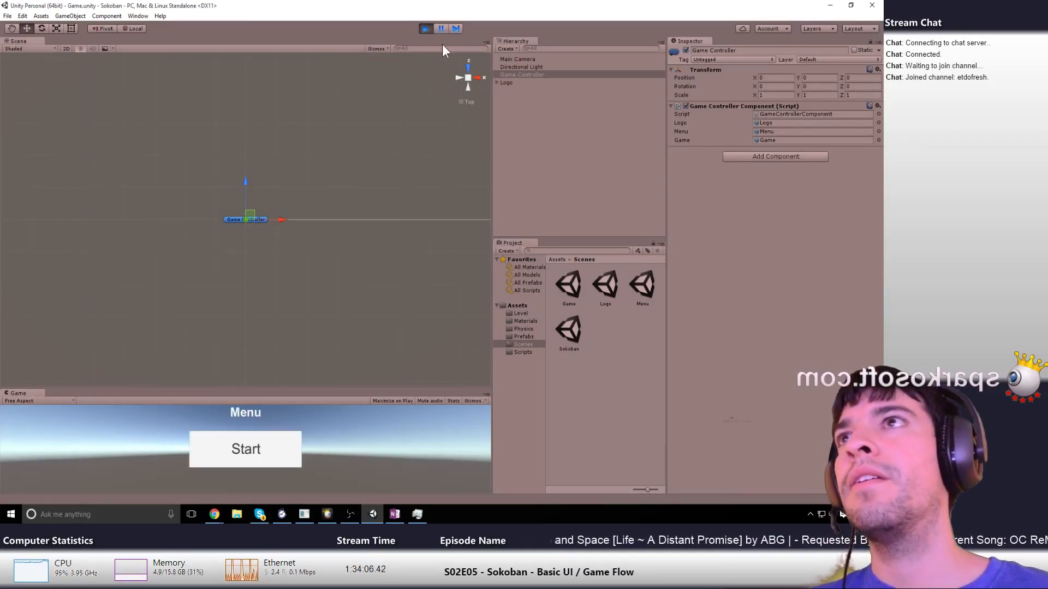
click(220, 462)
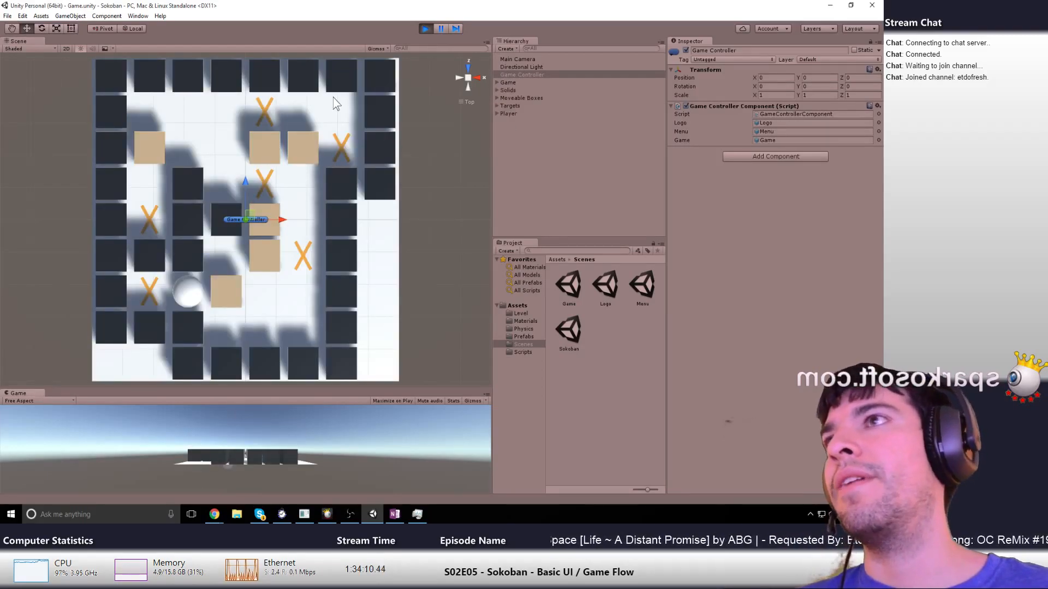
click(426, 29)
Open the Sokoban scene and open the LevelController script of the Level Controller object under Game in Visual Studio
double_click(577, 335)
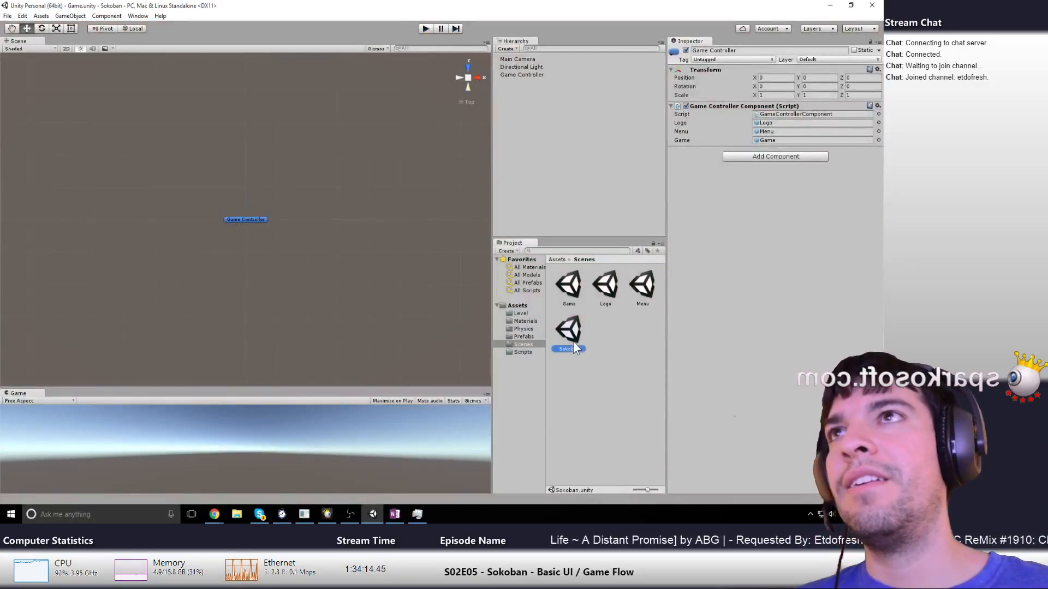
click(496, 76)
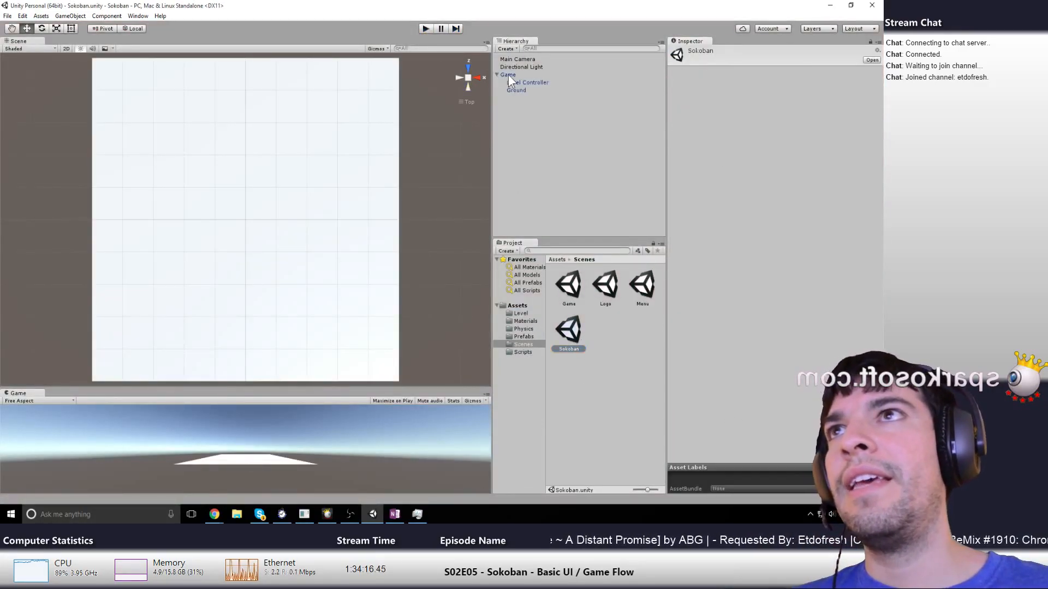
click(509, 74)
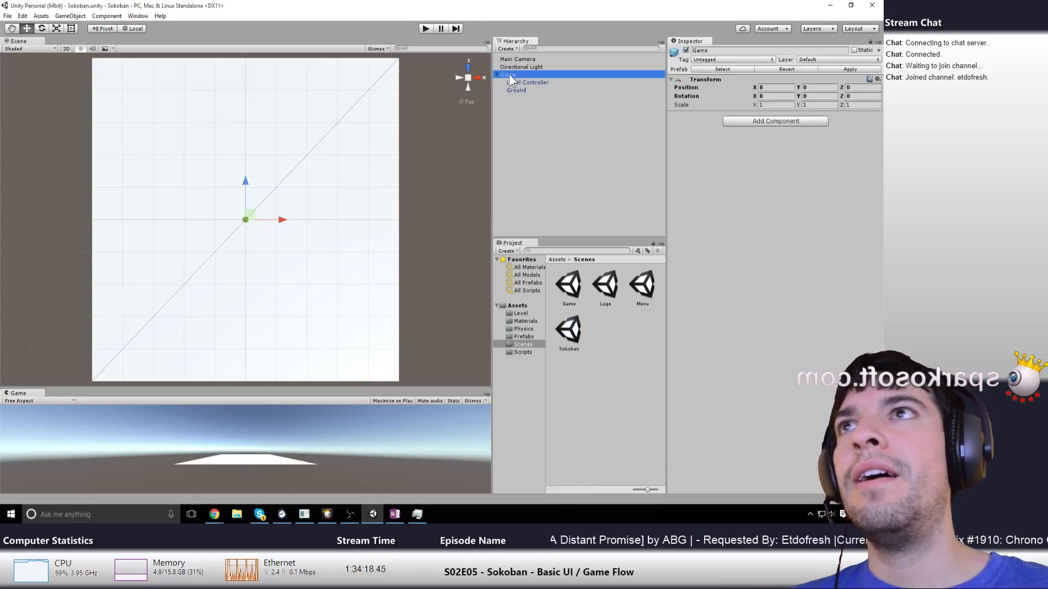
click(518, 81)
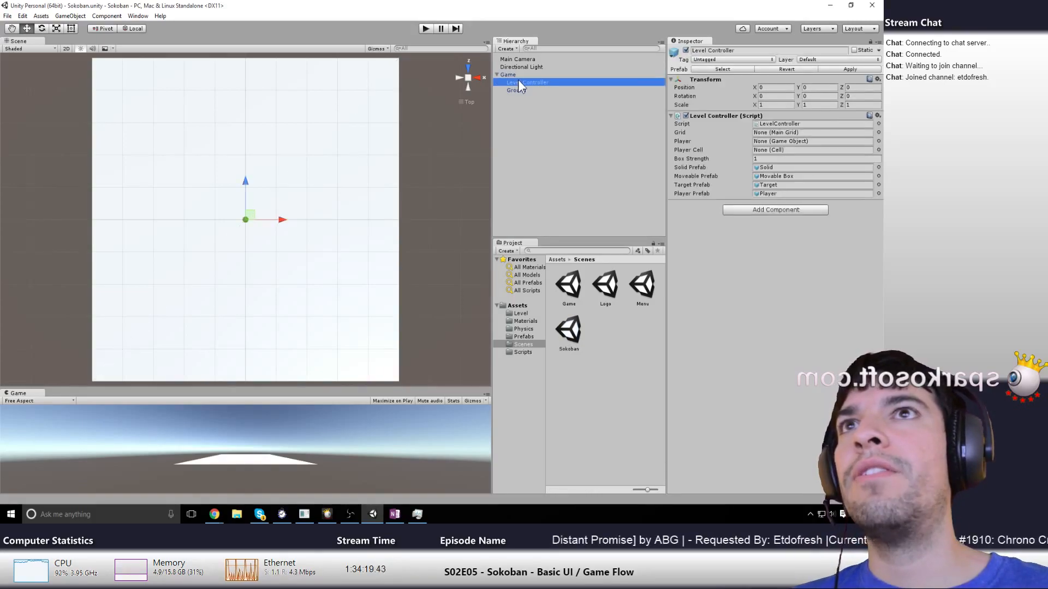
double_click(796, 124)
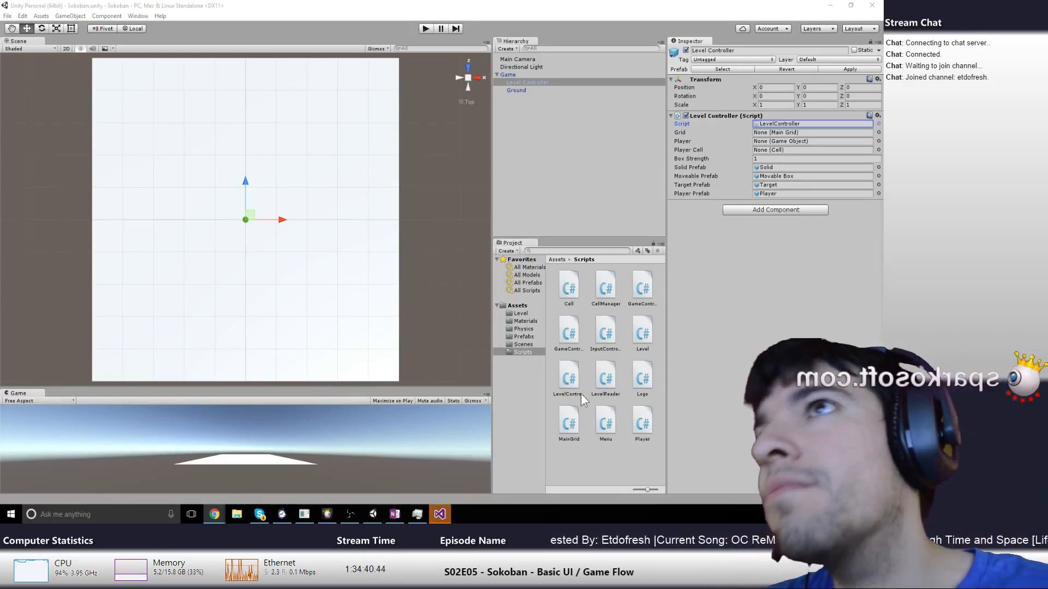
click(435, 521)
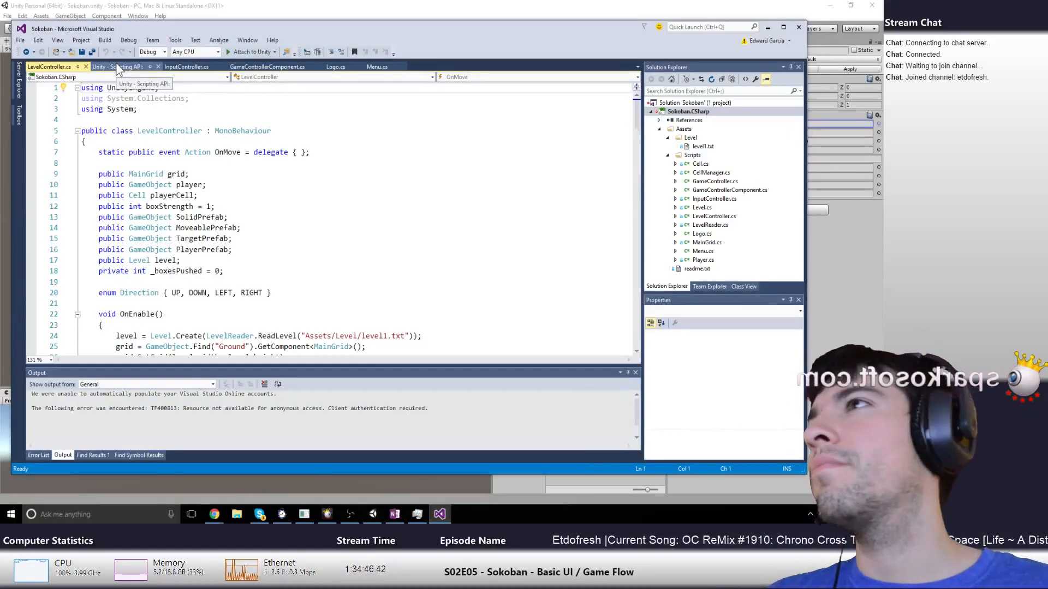
Review how LevelController.cs loads and builds the level, and go to the definition of Level.Create
scroll(194, 182, down, 5)
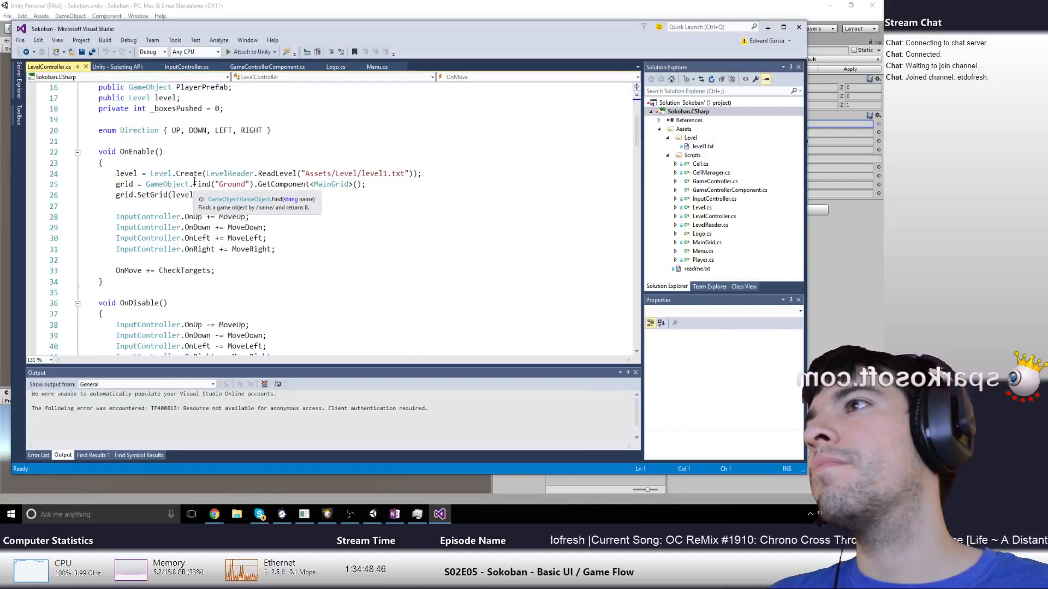
click(274, 173)
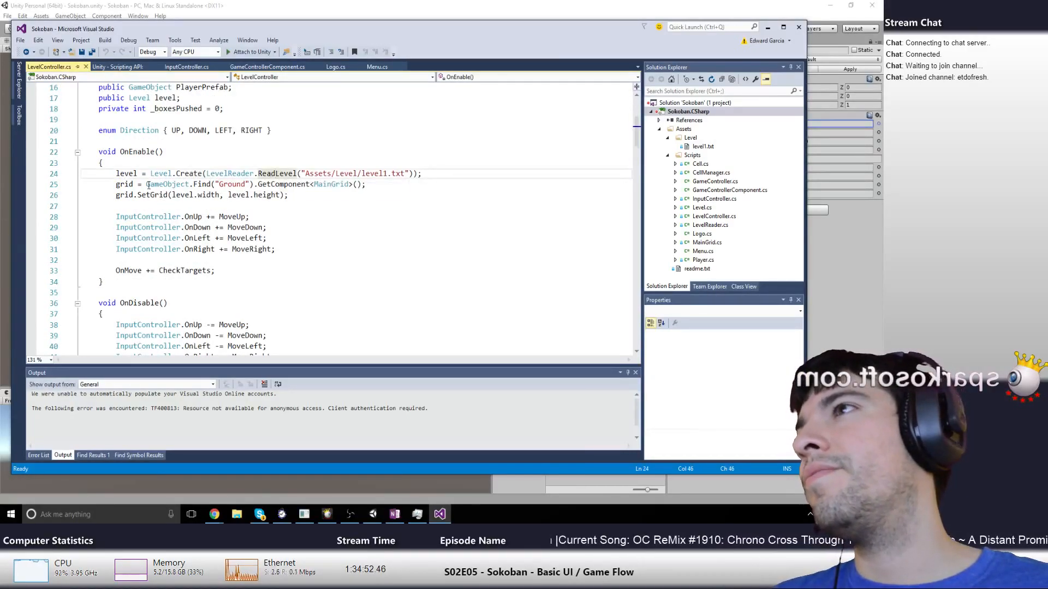
click(178, 174)
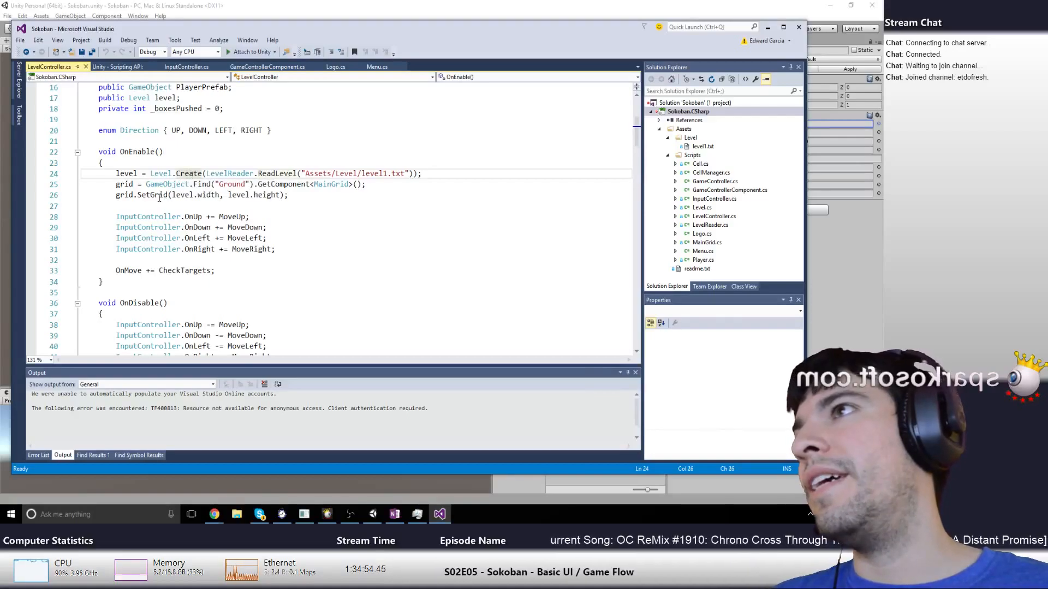
scroll(117, 193, down, 4)
scroll(118, 193, down, 20)
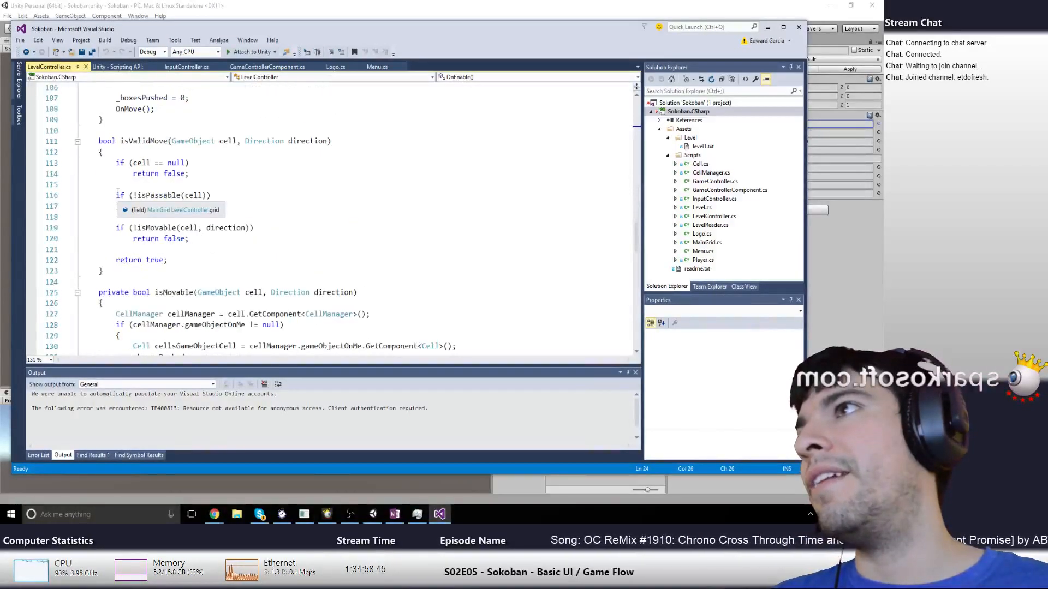
scroll(117, 193, down, 12)
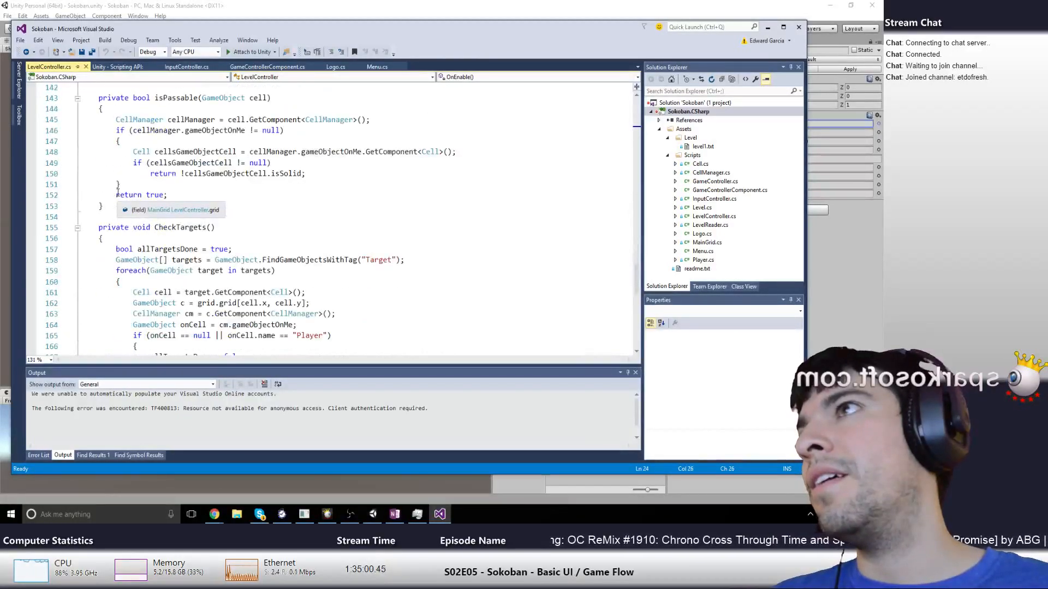
scroll(117, 193, down, 12)
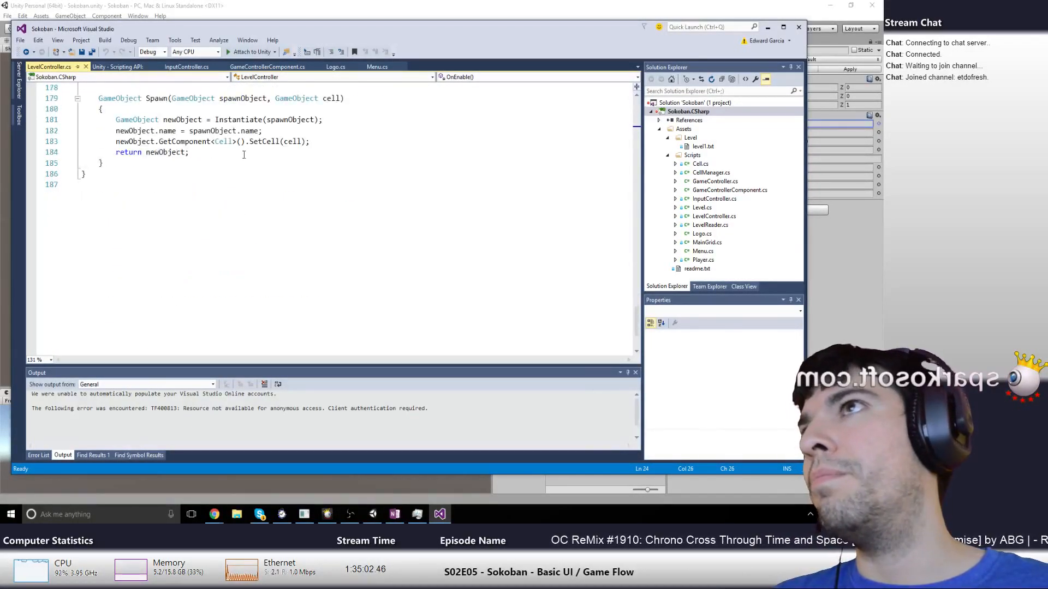
scroll(244, 155, up, 20)
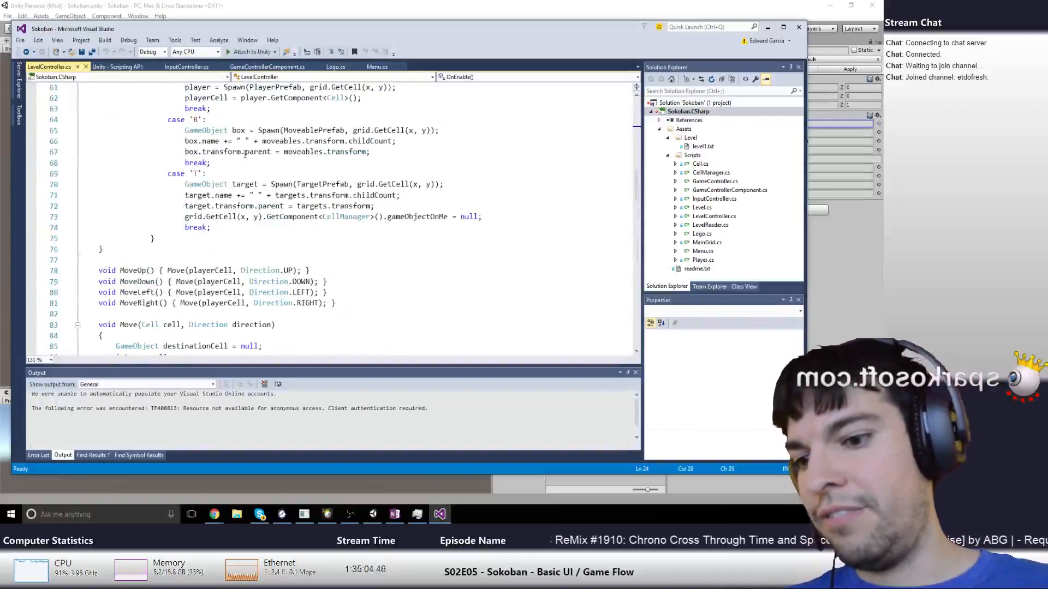
scroll(245, 155, up, 19)
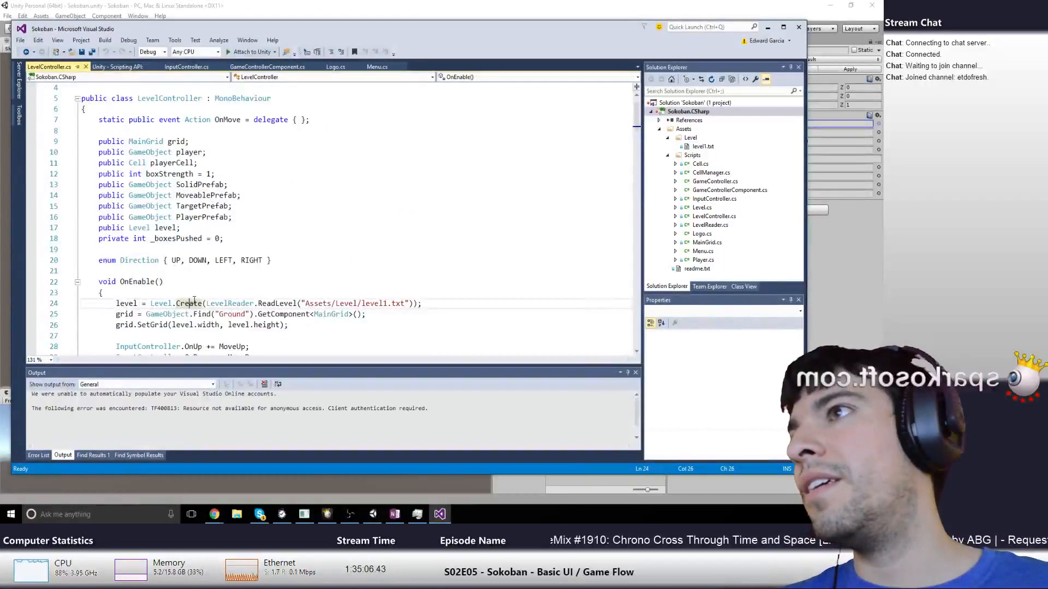
key(F12)
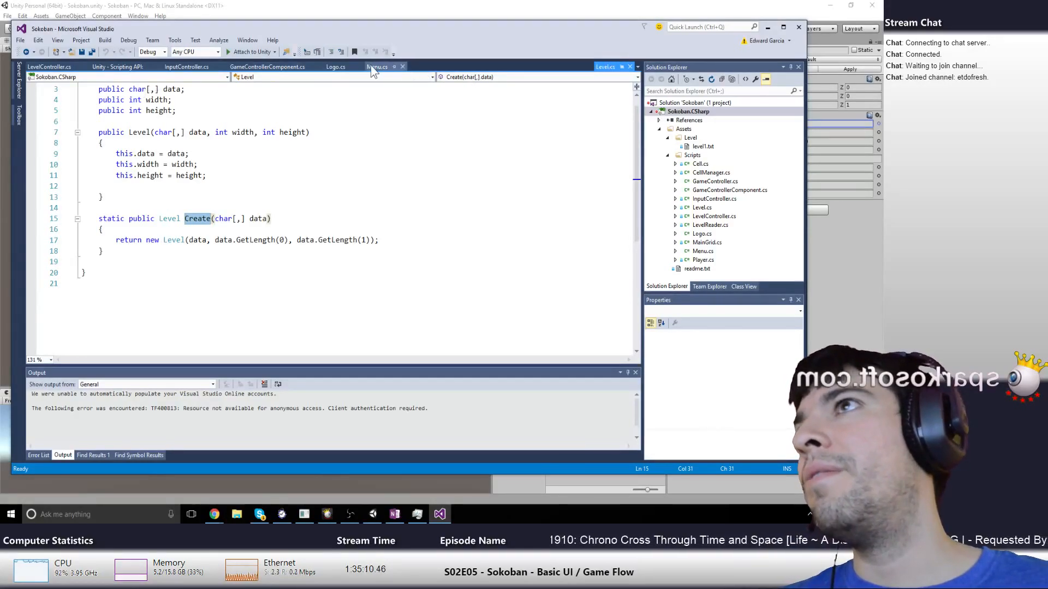
Close Level.cs and review how the Start method in LevelController.cs creates the container objects and spawns the level pieces
click(630, 66)
scroll(150, 311, down, 5)
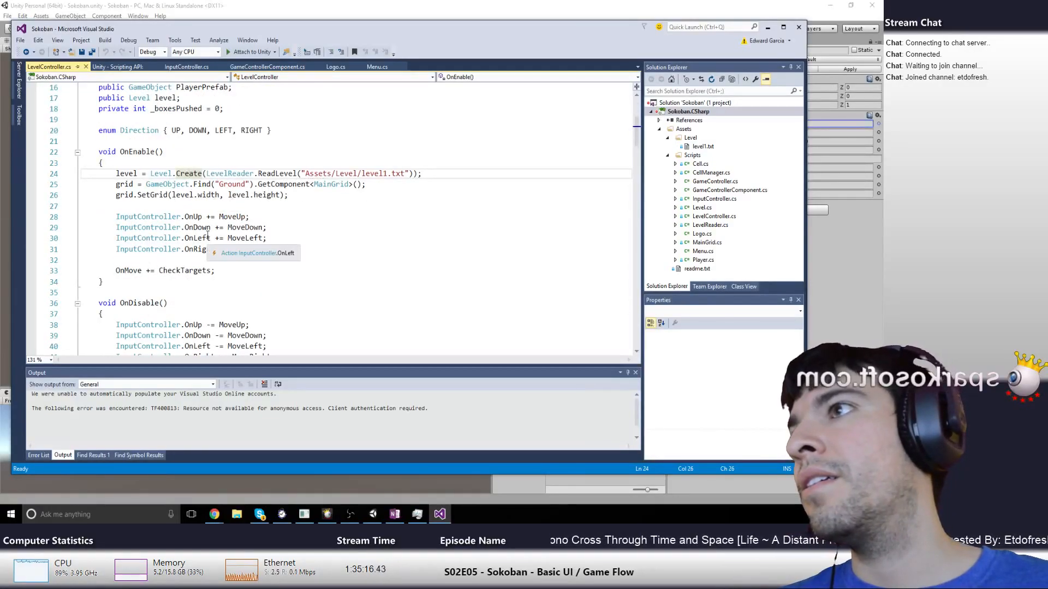
scroll(210, 235, down, 7)
scroll(139, 269, down, 3)
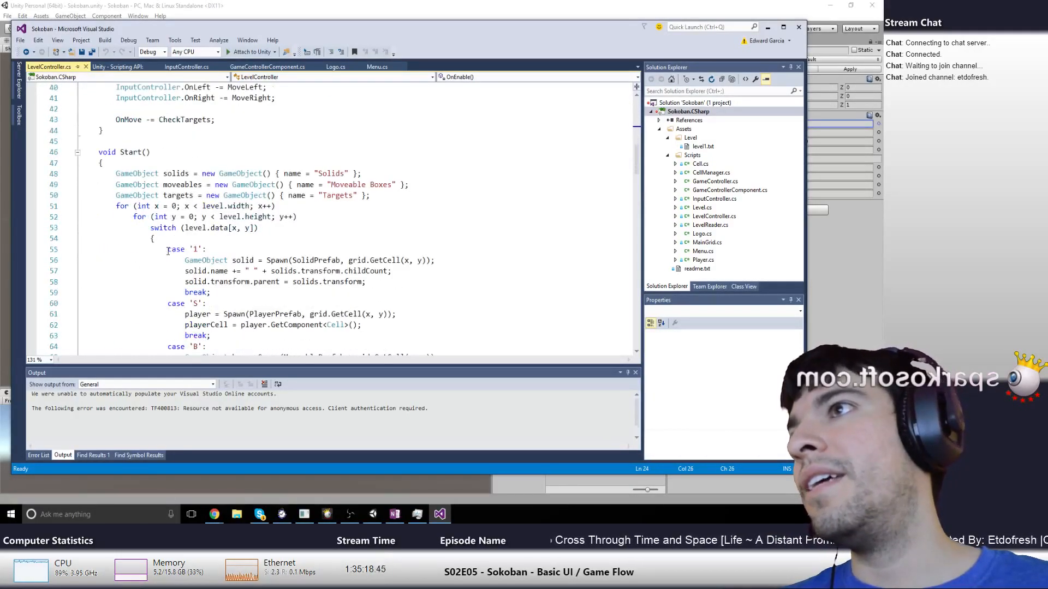
scroll(285, 258, down, 2)
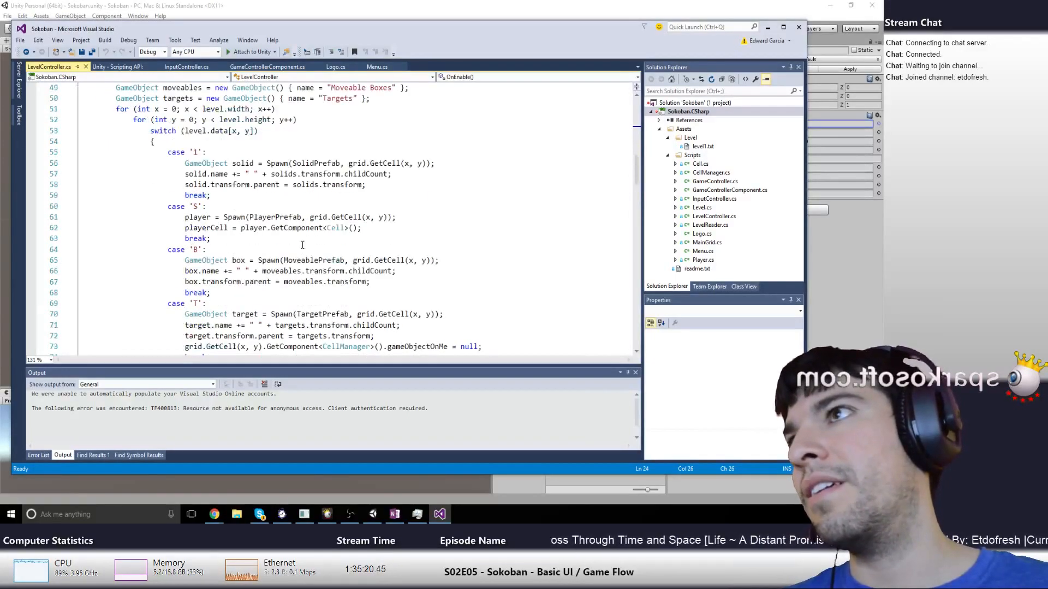
scroll(308, 248, up, 5)
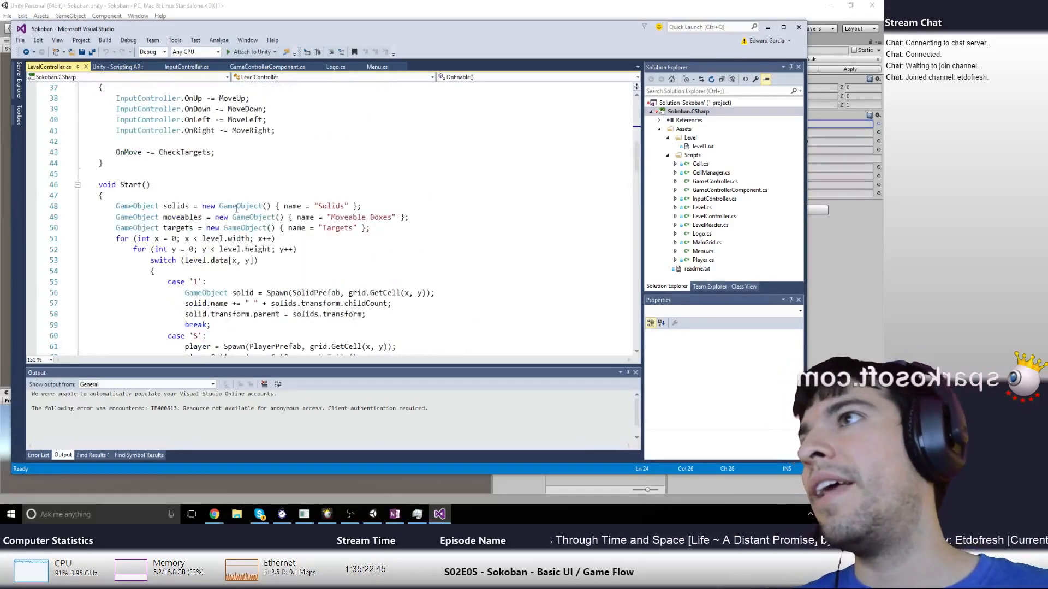
click(350, 207)
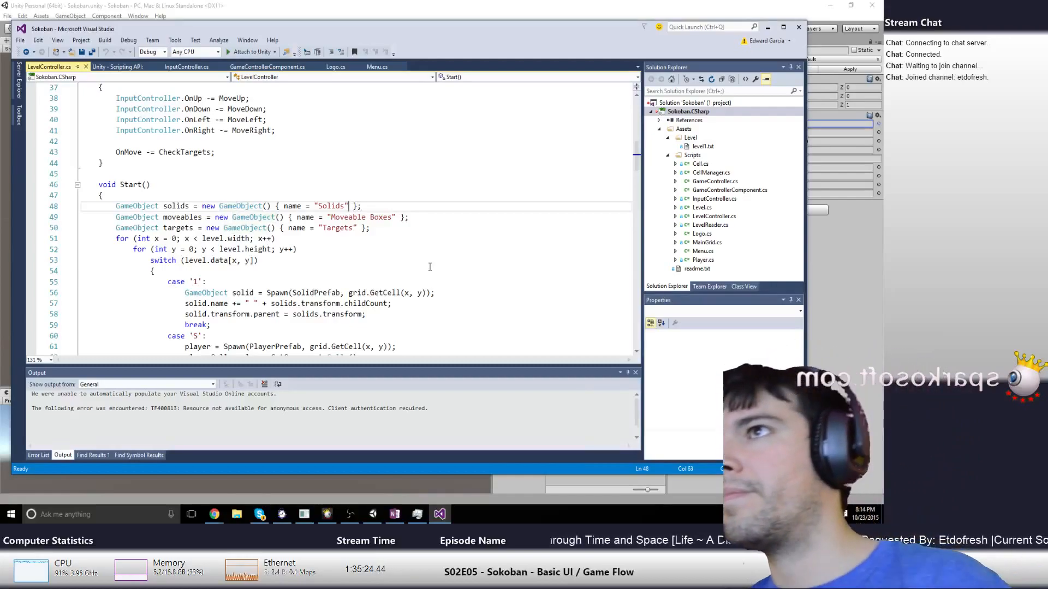
text(, t)
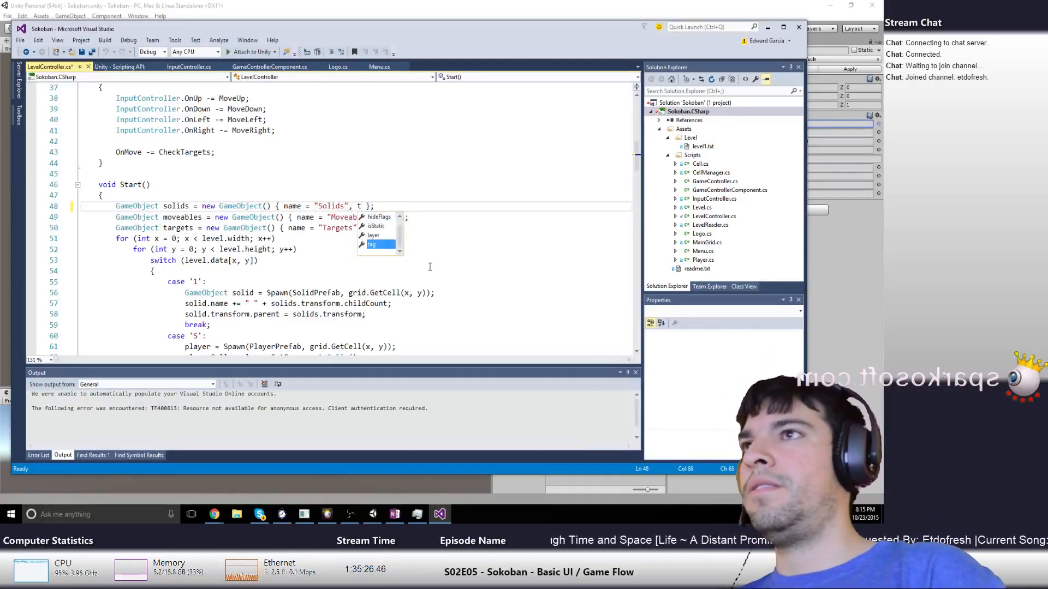
key(BackSpace)
key(BackSpace)
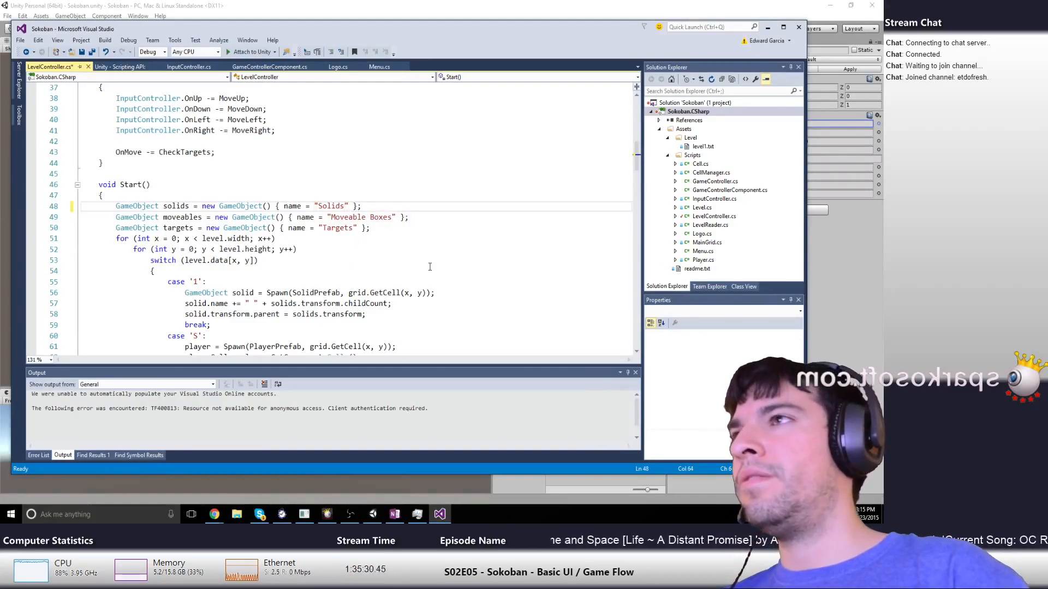
key(Left)
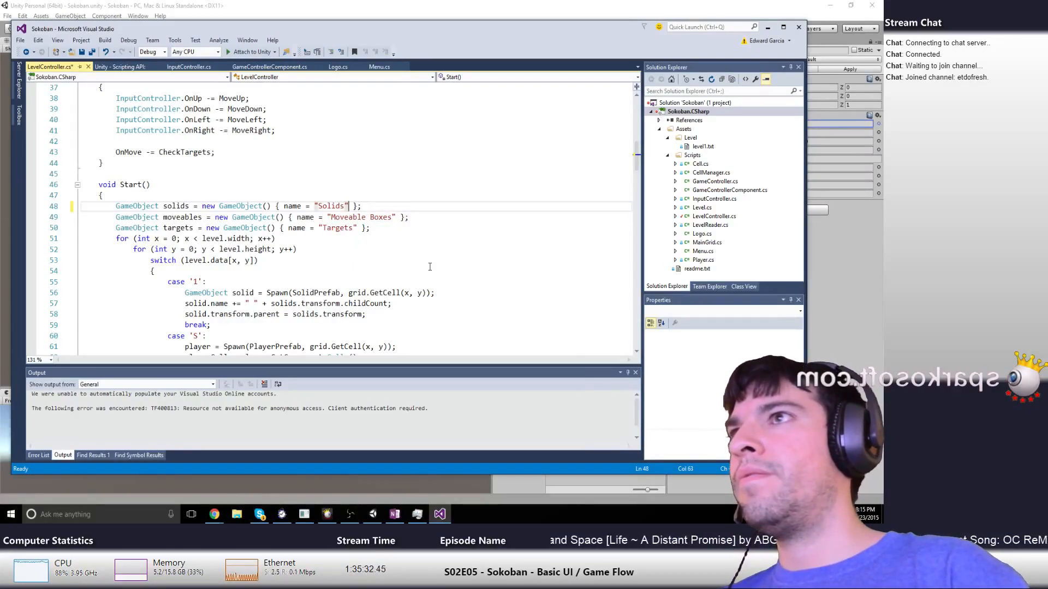
Below the three container declarations in Start, add the line solids.transform.parent = transform.parent;
key(Down)
key(Down)
key(Right)
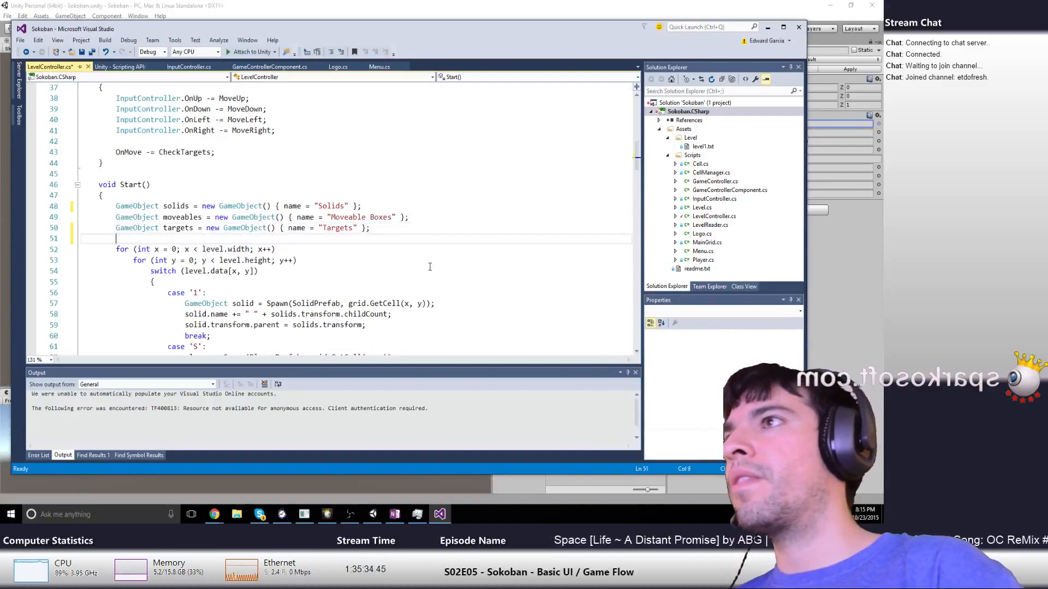
key(Return)
key(Return)
text(solids.)
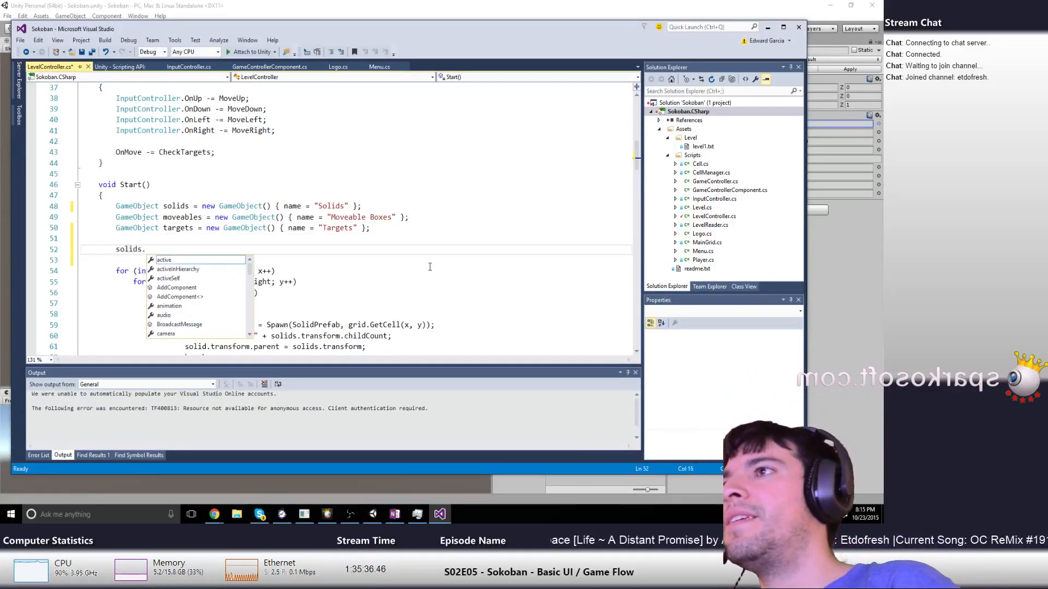
text(transform.parent )
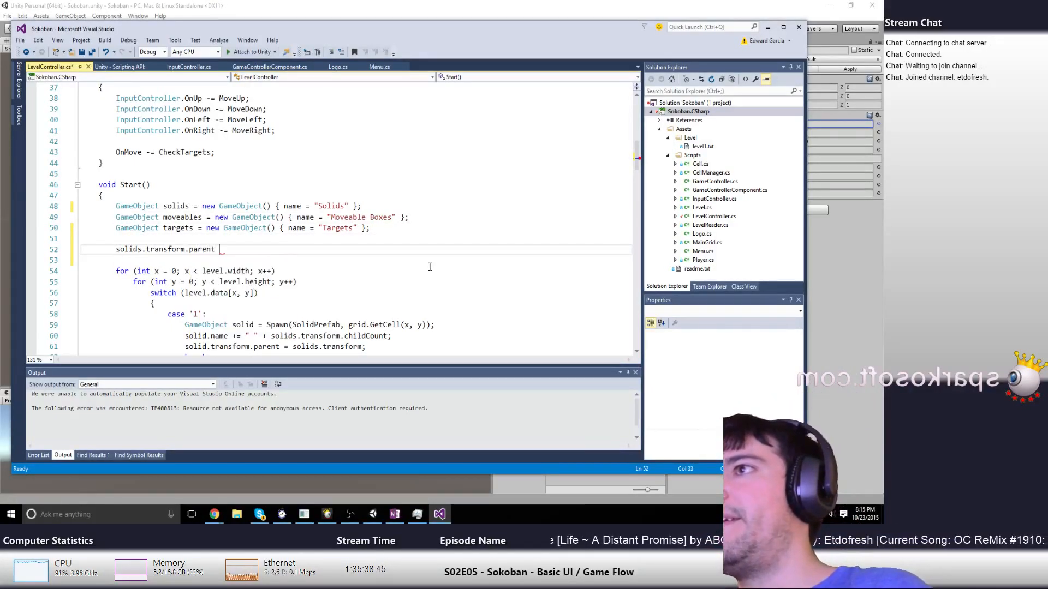
text(= gameObject)
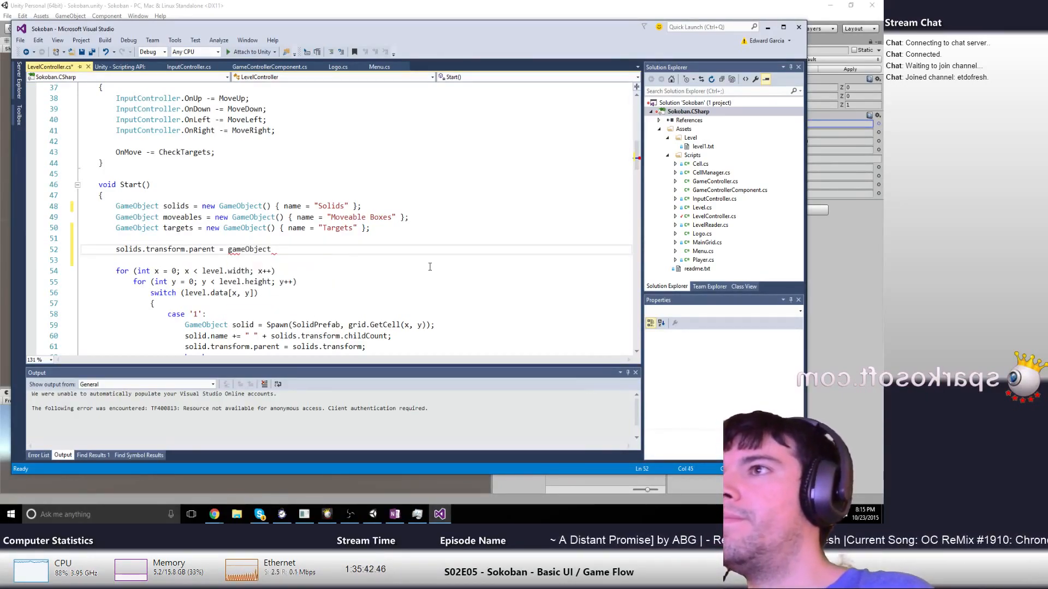
key(ctrl+BackSpace)
text(transform)
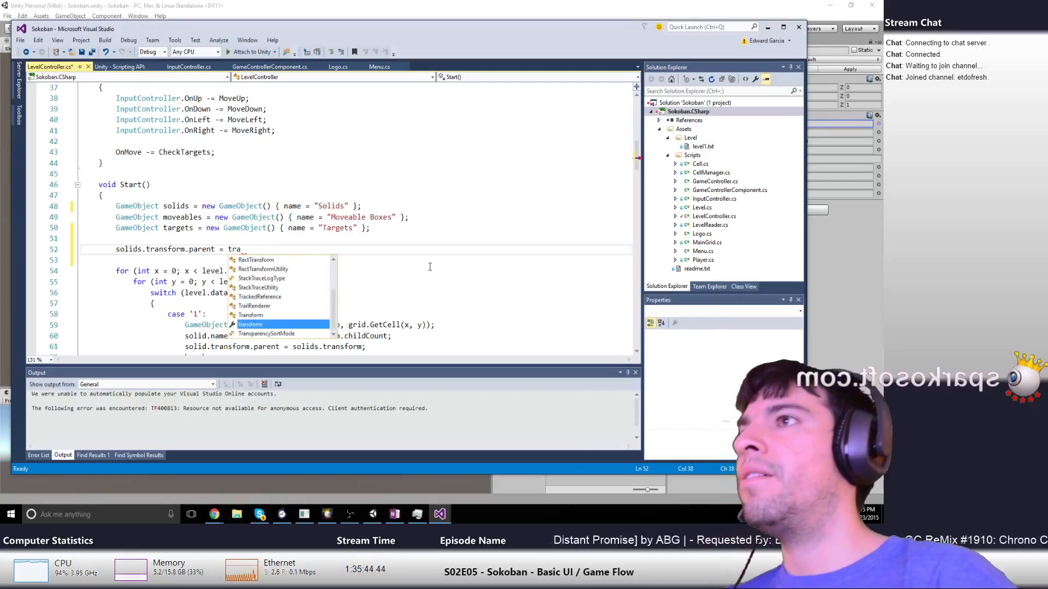
text(.parent;)
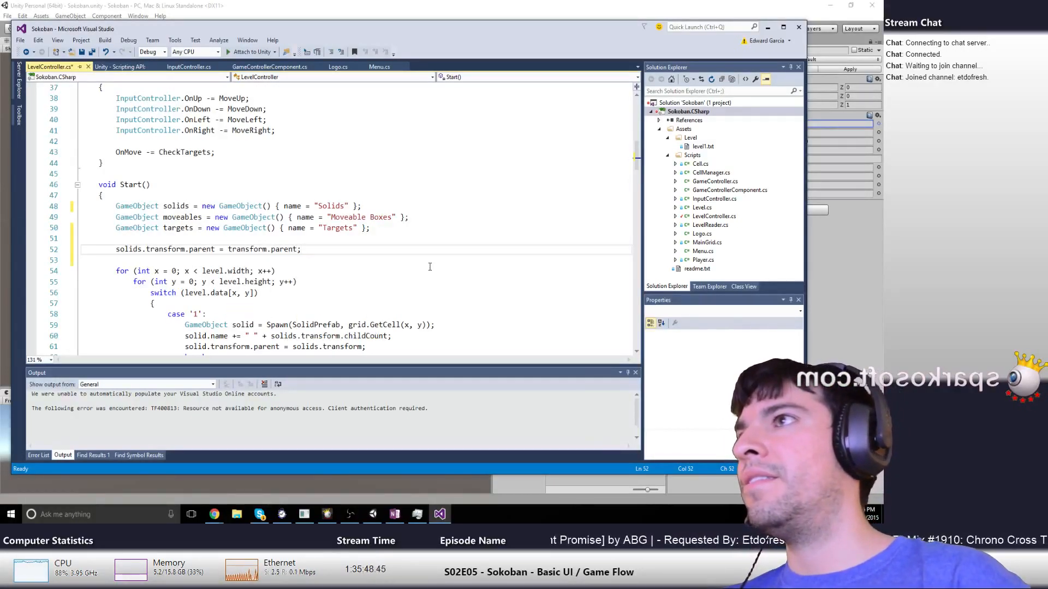
Add the line moveables.transform.parent = transform.parent; below the solids parent assignment
key(Return)
text(,)
key(BackSpace)
text(mob)
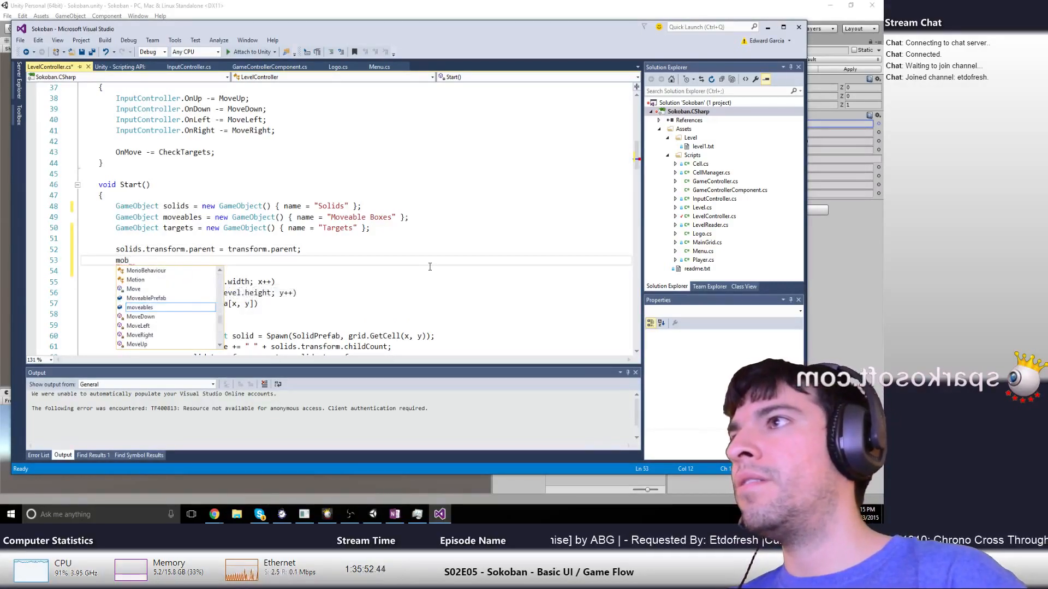
key(Tab)
text(.transform)
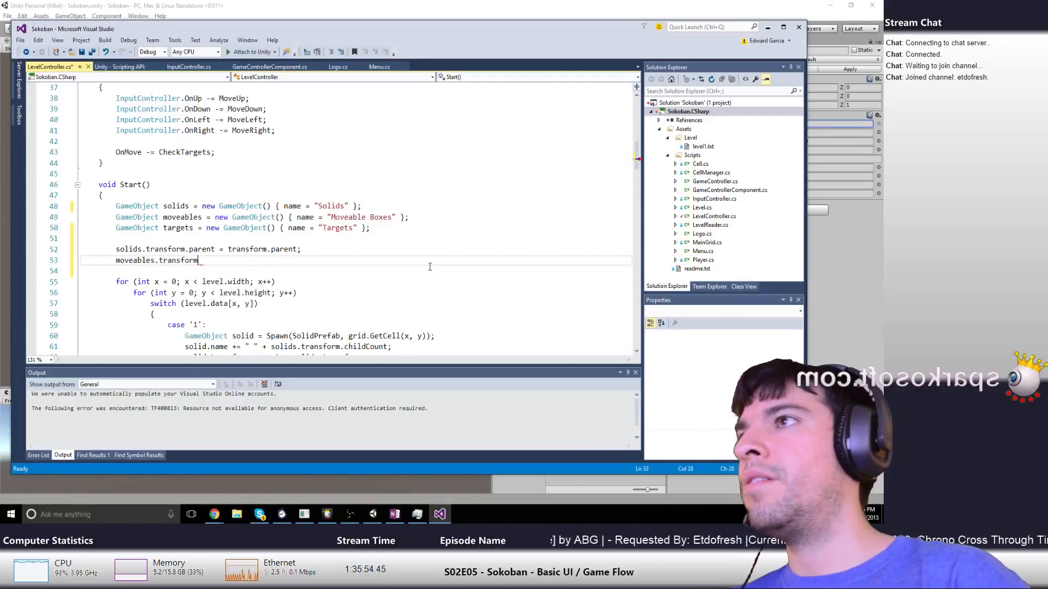
text(.parent = transform.par)
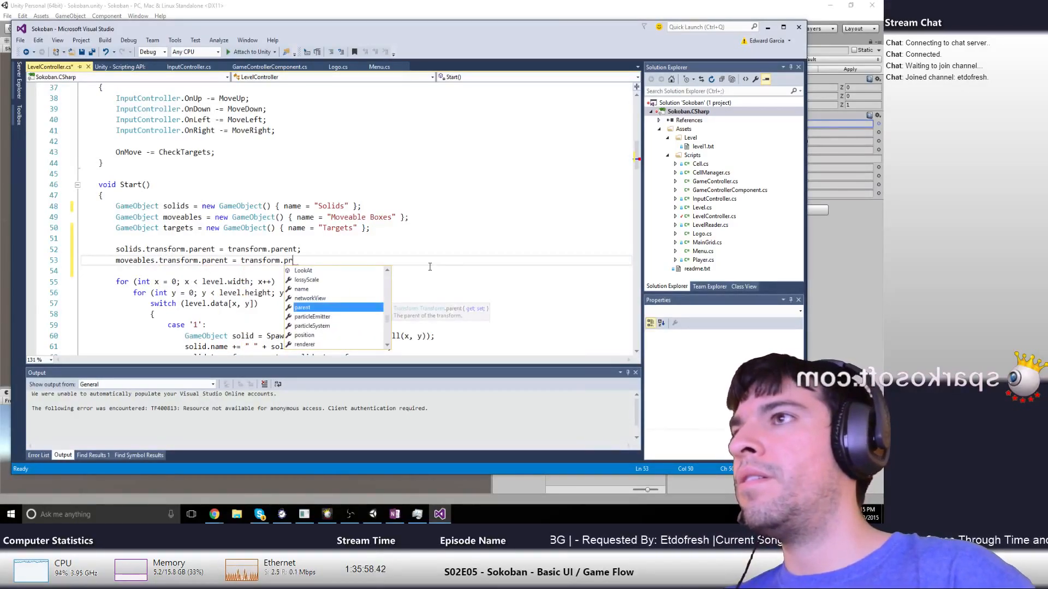
text(ent;)
Add the line targets.transform.parent = transform.parent; below the moveables assignment and save LevelController.cs
key(Return)
text(targets.t)
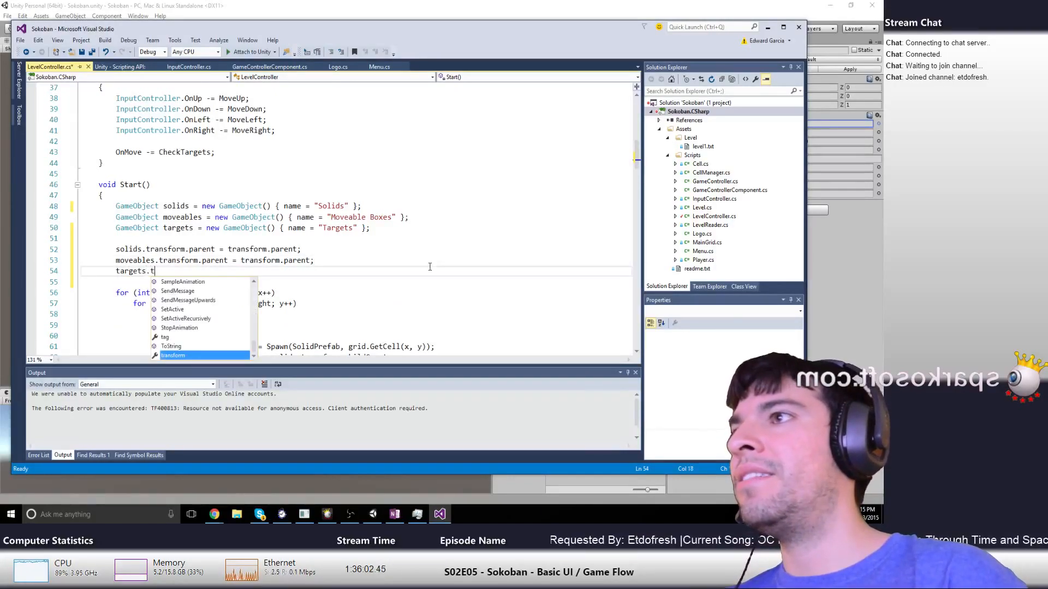
text(ransform.parent = tr)
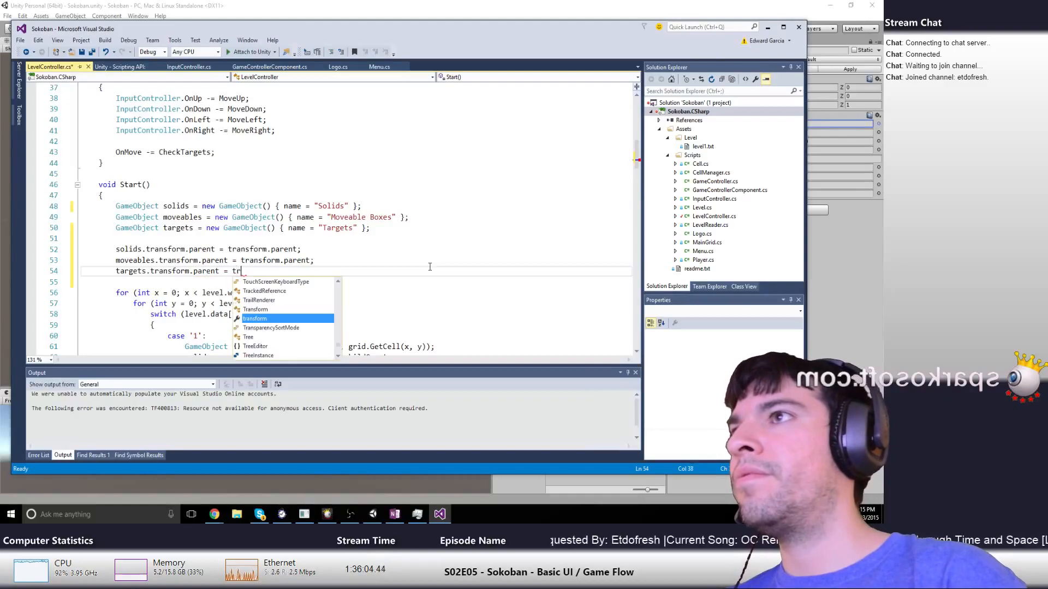
text(ansform.parent;)
key(ctrl+s)
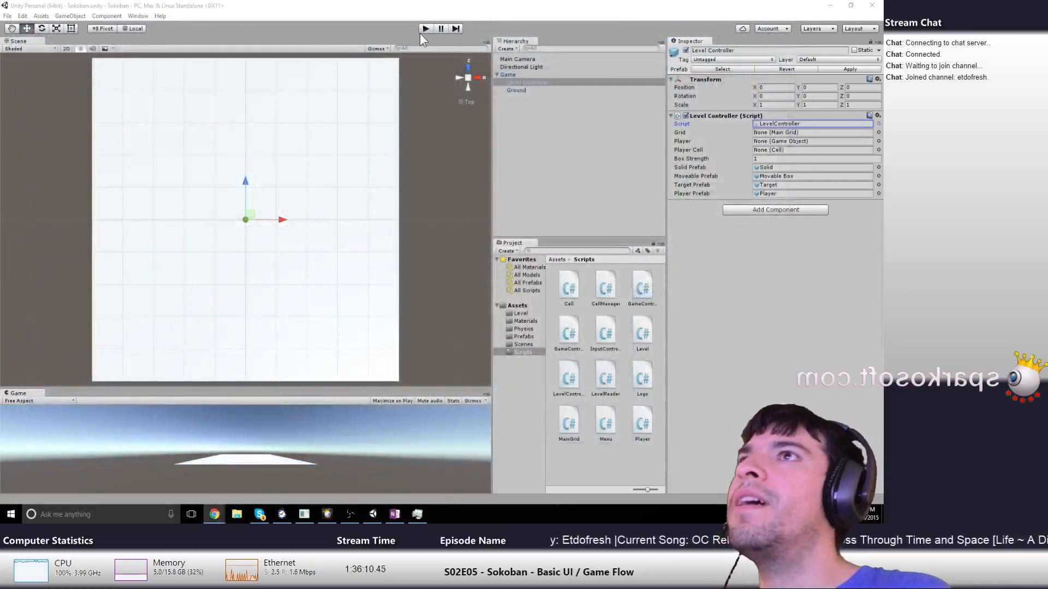
Switch to Unity, play the Sokoban scene to check where the level containers sit in the hierarchy, and stop the test
click(420, 30)
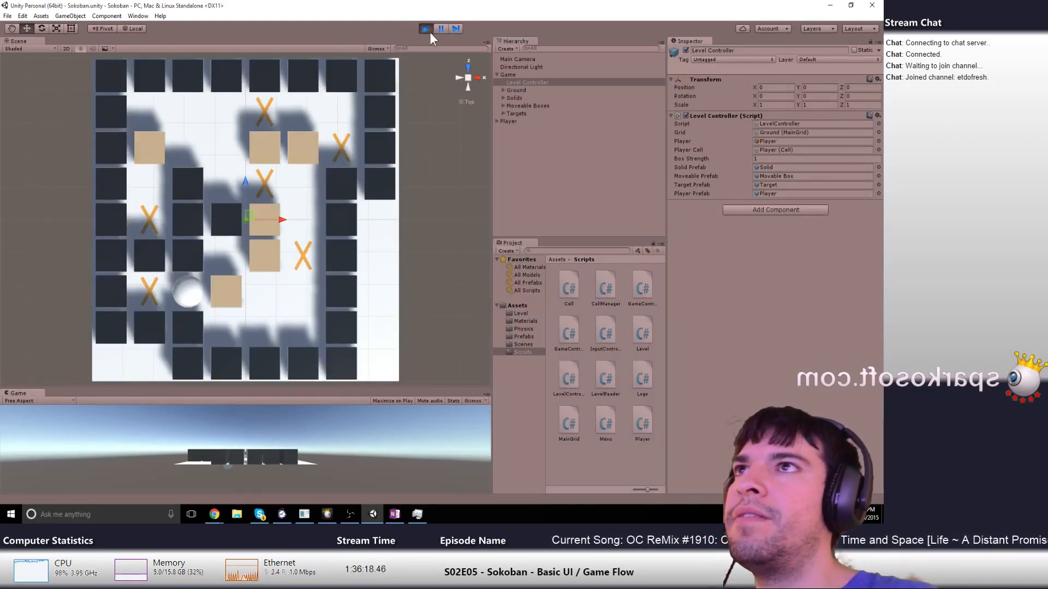
click(425, 29)
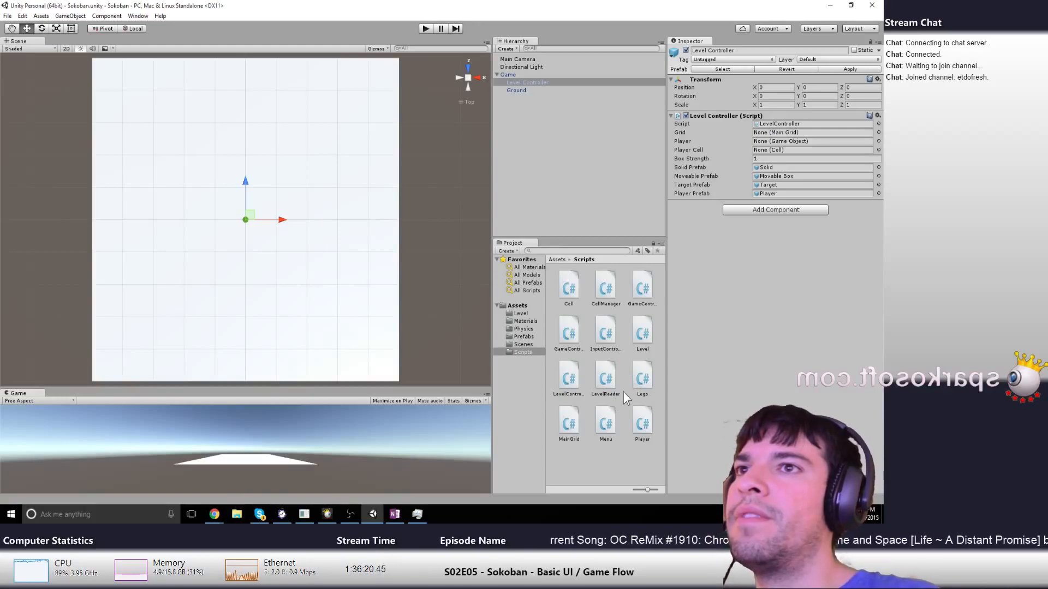
Reopen the LevelController script in Visual Studio and go to the player's case 'S' in the Start method
double_click(791, 123)
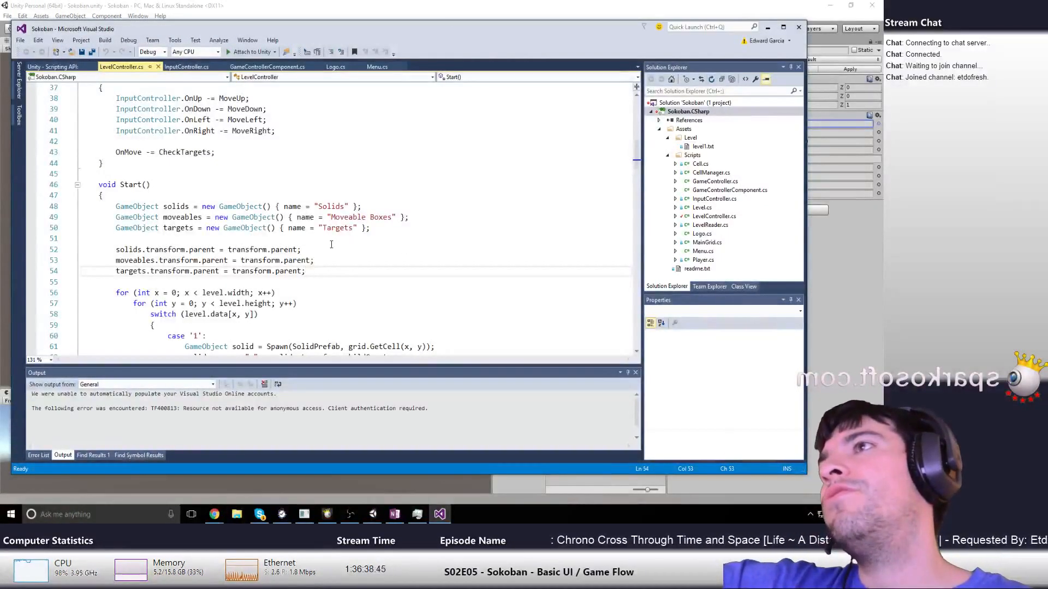
scroll(272, 255, down, 3)
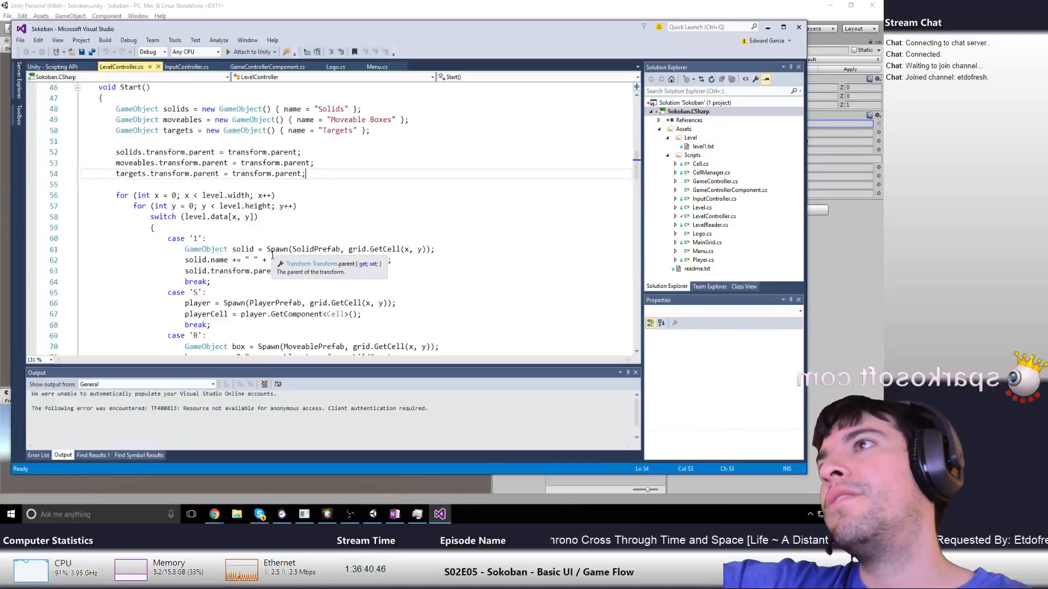
scroll(272, 256, down, 5)
scroll(366, 270, up, 2)
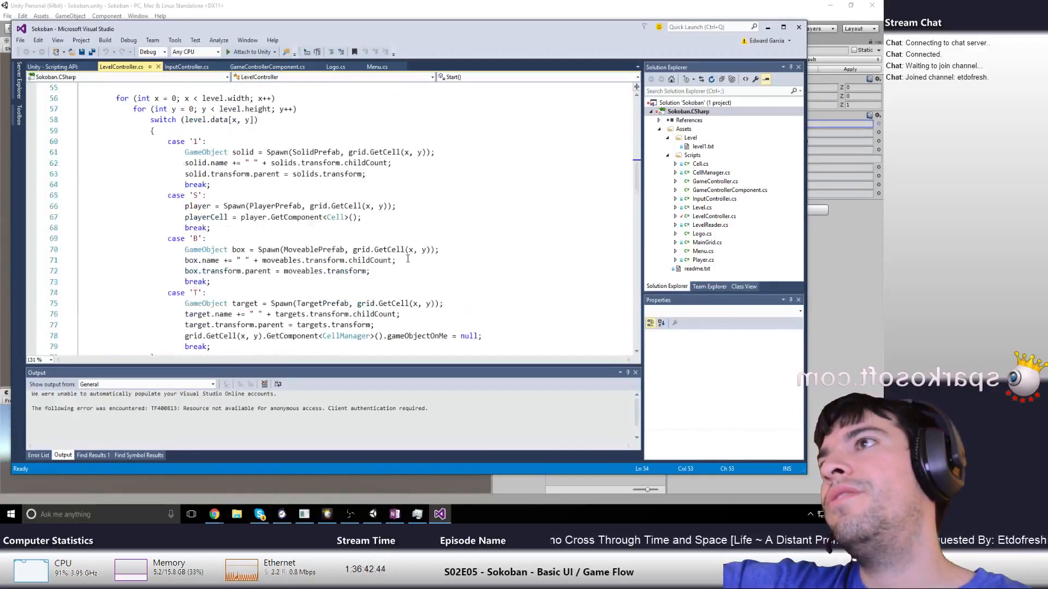
scroll(366, 270, down, 1)
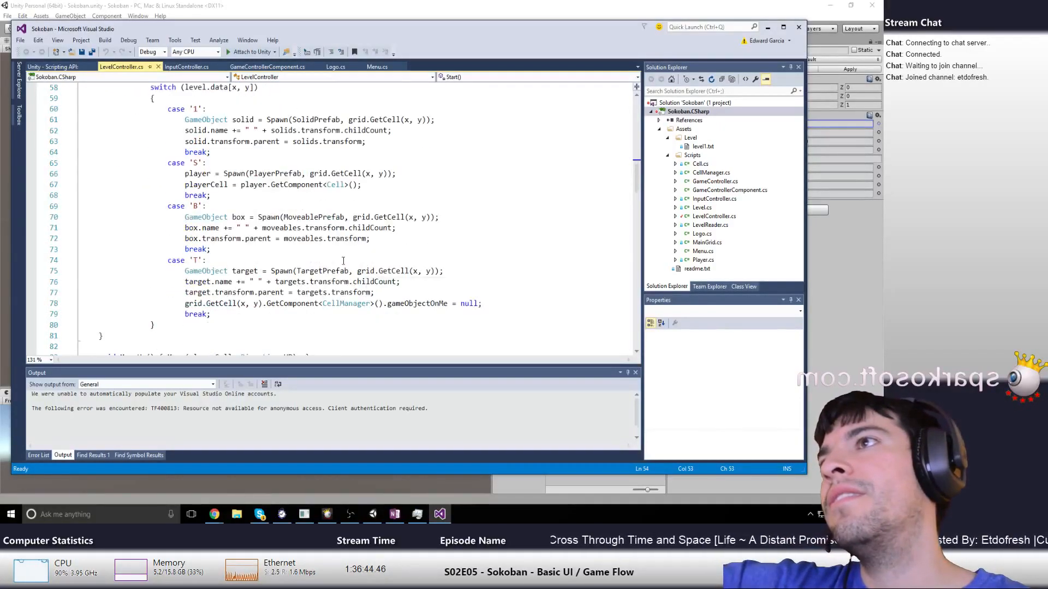
click(393, 186)
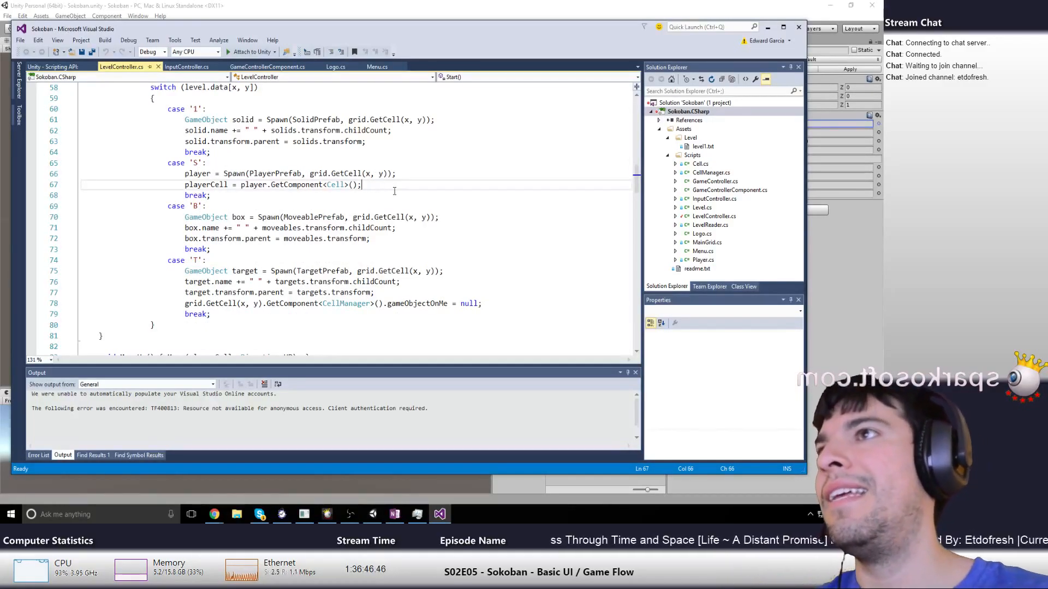
key(Return)
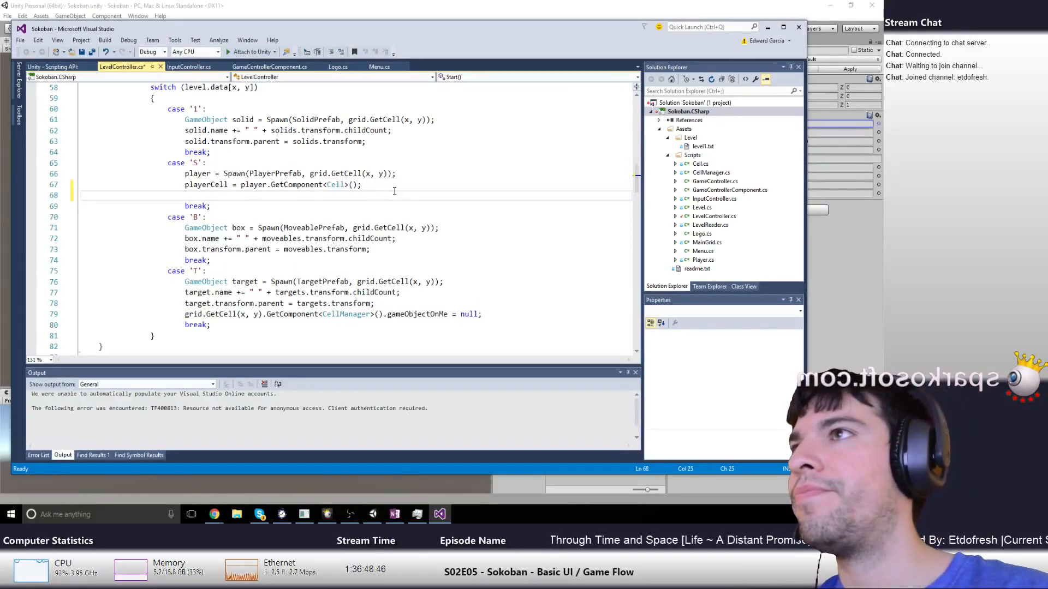
key(shift+Home)
key(BackSpace)
key(BackSpace)
After the player Spawn line in case 'S', add player.transform.parent = transform.parent; and save the script
key(Up)
key(End)
key(Return)
text(player.)
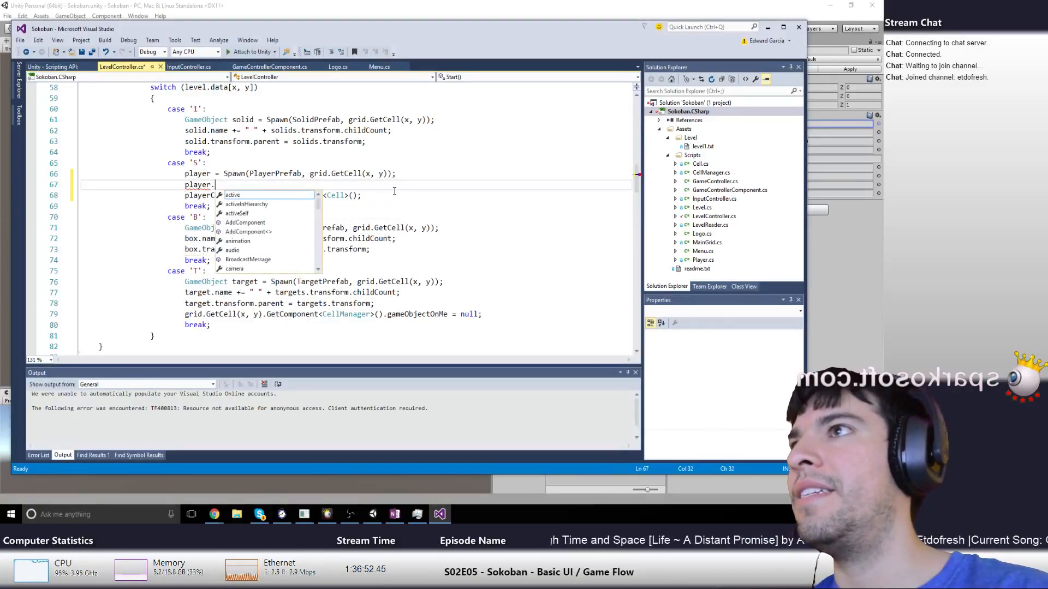
text(transform.parent)
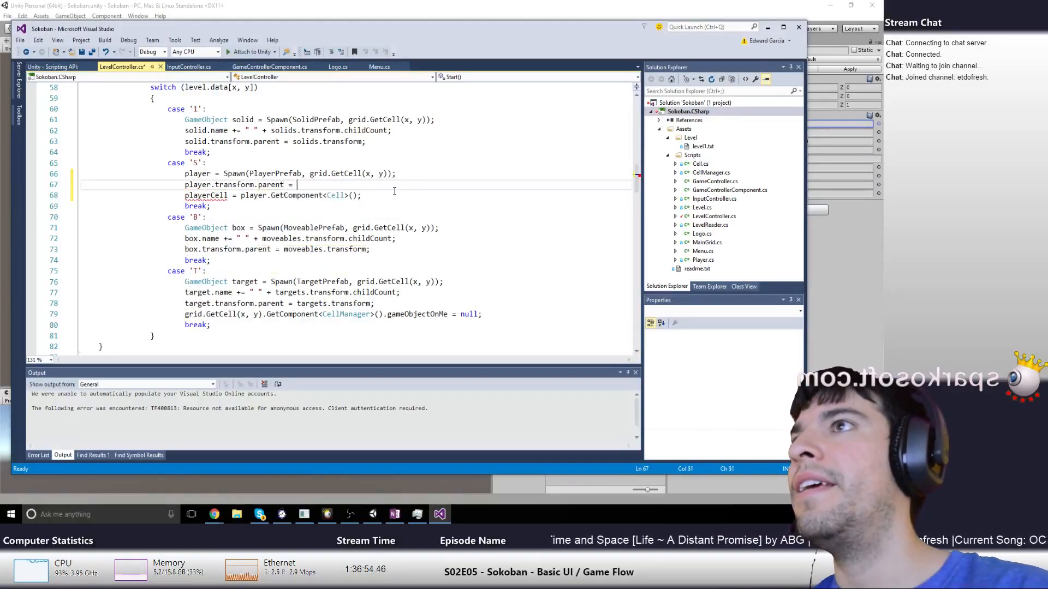
text( = tara)
key(Return)
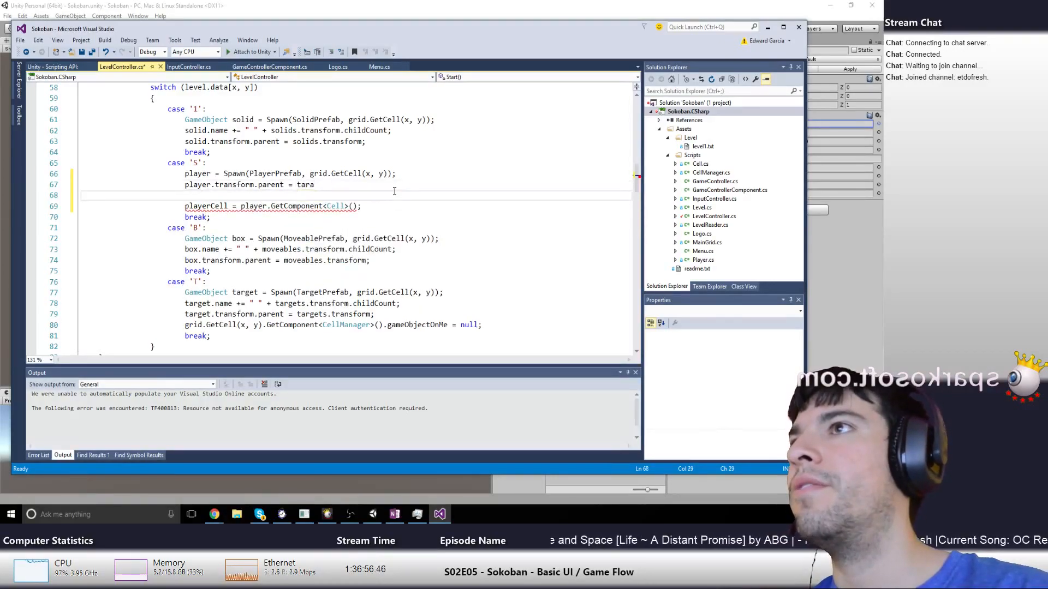
key(BackSpace)
key(BackSpace)
key(BackSpace)
key(BackSpace)
key(BackSpace)
text(transform.parent)
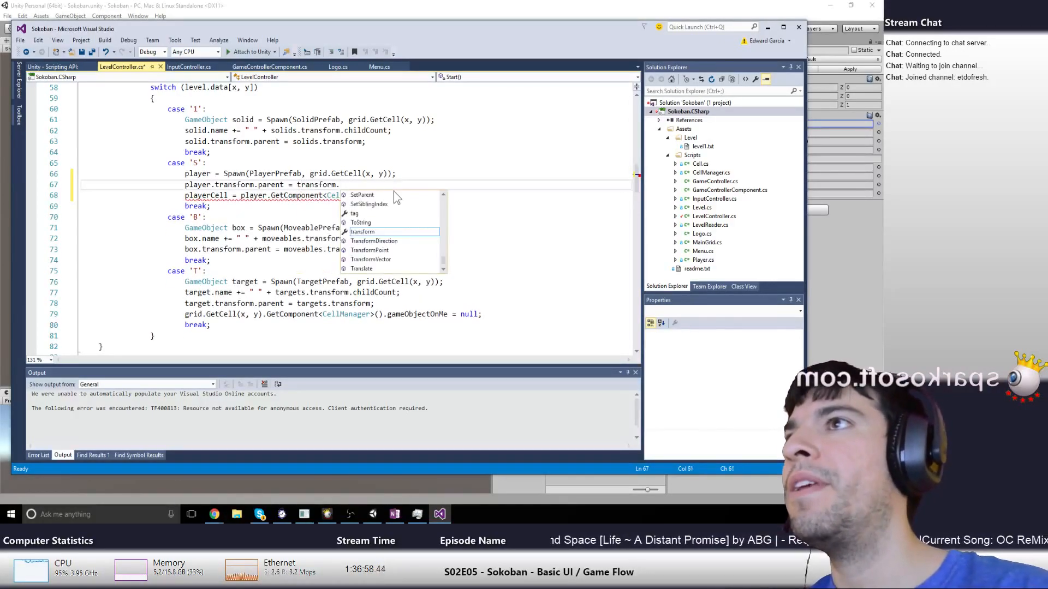
text(;)
key(ctrl+s)
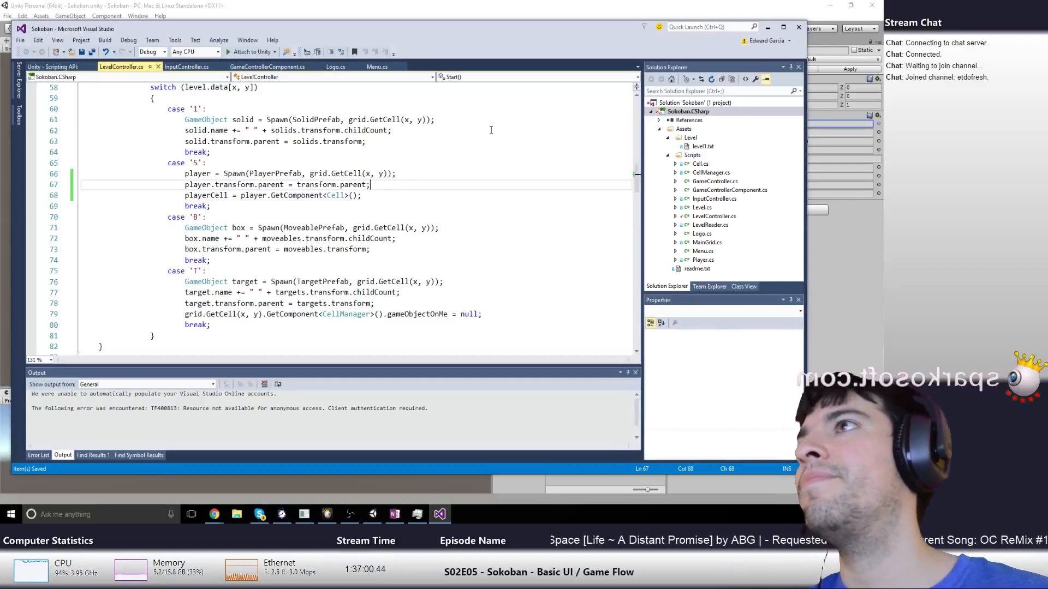
Switch back to Unity and play the Sokoban scene to check that the player is spawned under the Game object
click(630, 6)
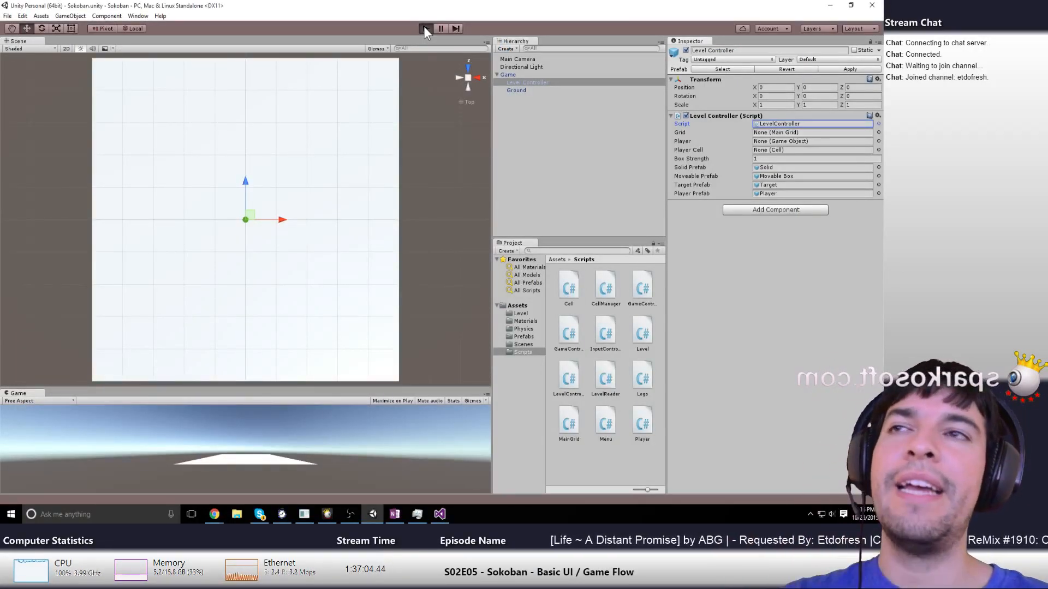
click(425, 28)
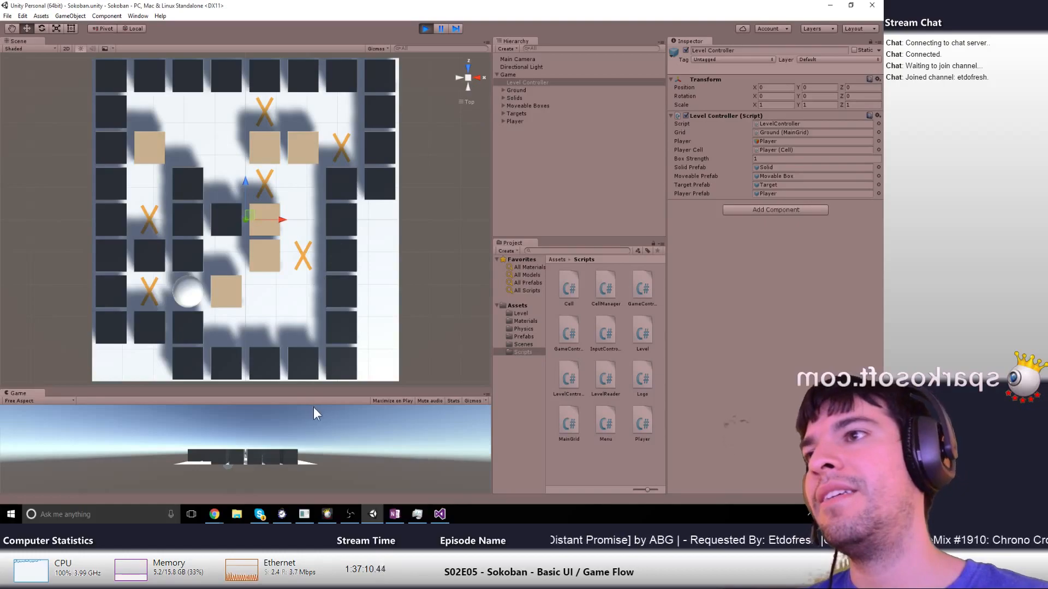
Play through the level by pushing all the boxes onto the targets, and stop the test
key(Right)
key(Down)
key(Right)
key(Right)
key(Up)
key(Left)
key(Left)
key(Left)
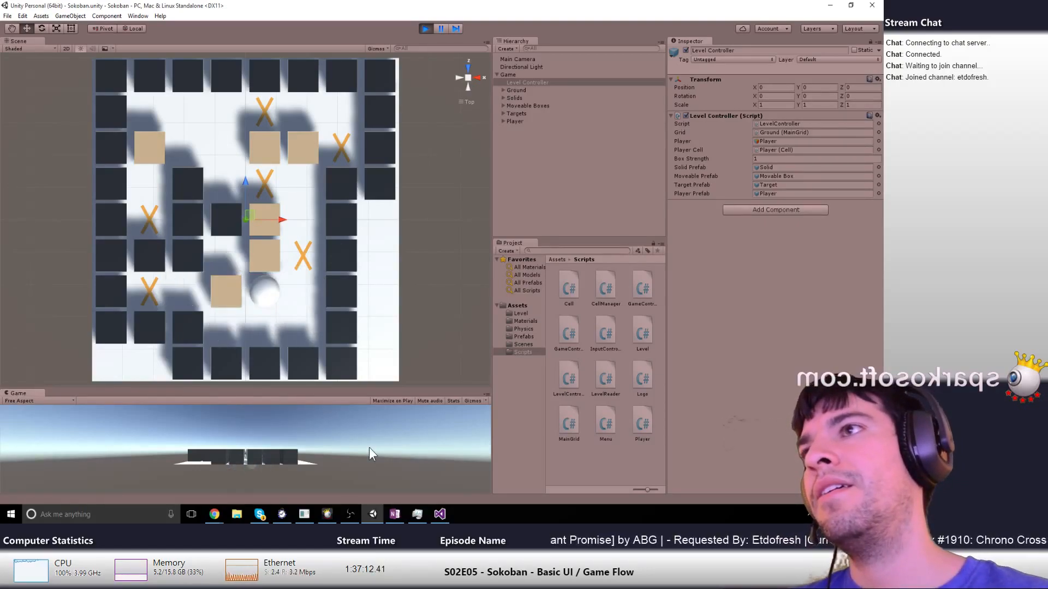
key(Right)
key(Right)
key(Right)
key(Up)
key(Up)
key(Up)
key(Up)
key(Left)
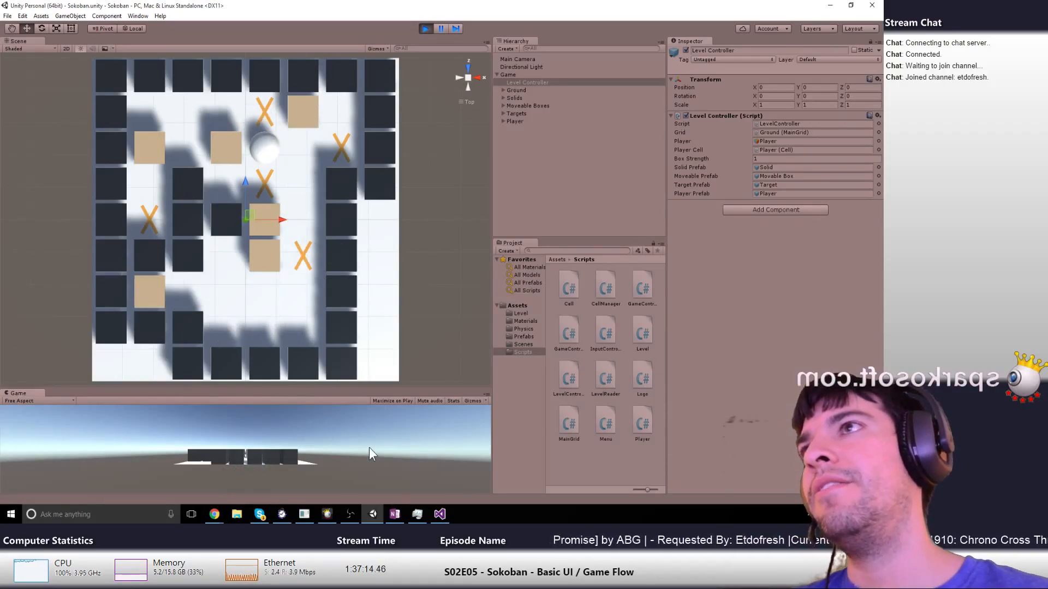
key(Up)
key(Left)
key(Left)
key(Down)
key(Right)
key(Right)
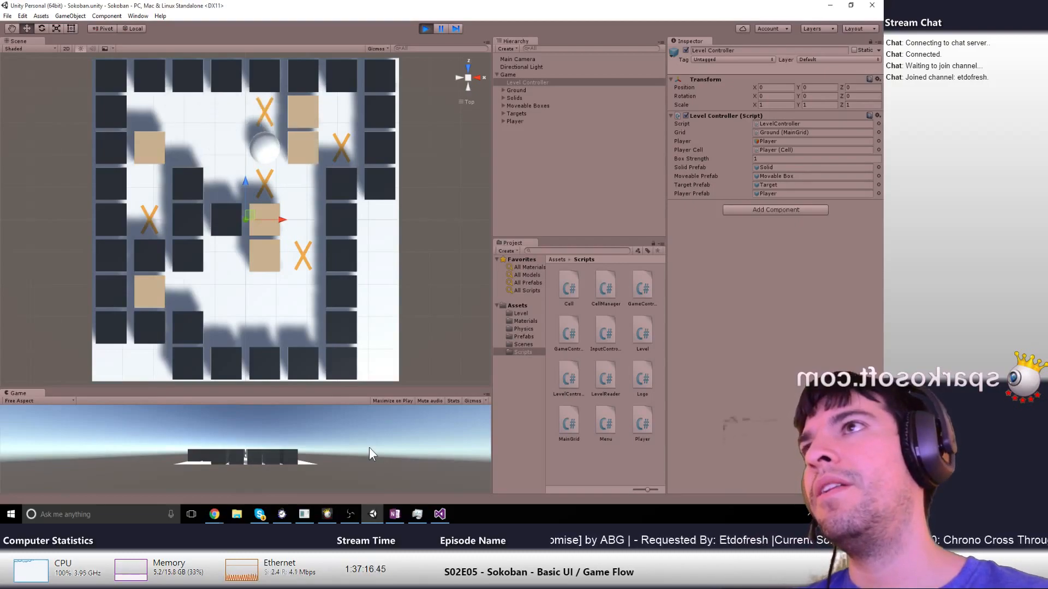
key(Down)
key(Up)
key(Right)
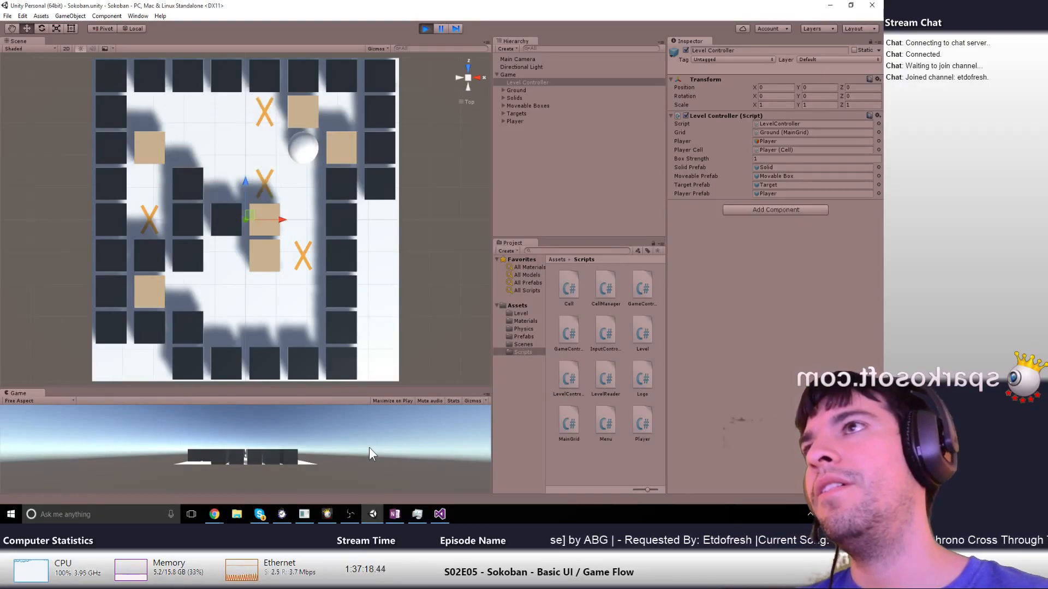
key(Left)
key(Left)
key(Left)
key(Up)
key(Left)
key(Down)
key(Down)
key(Up)
key(Right)
key(Right)
key(Right)
key(Up)
key(Right)
key(Down)
key(Down)
key(Down)
key(Down)
key(Down)
key(Down)
key(Left)
key(Left)
key(Up)
key(Up)
key(Right)
key(Up)
key(Up)
key(Up)
key(Down)
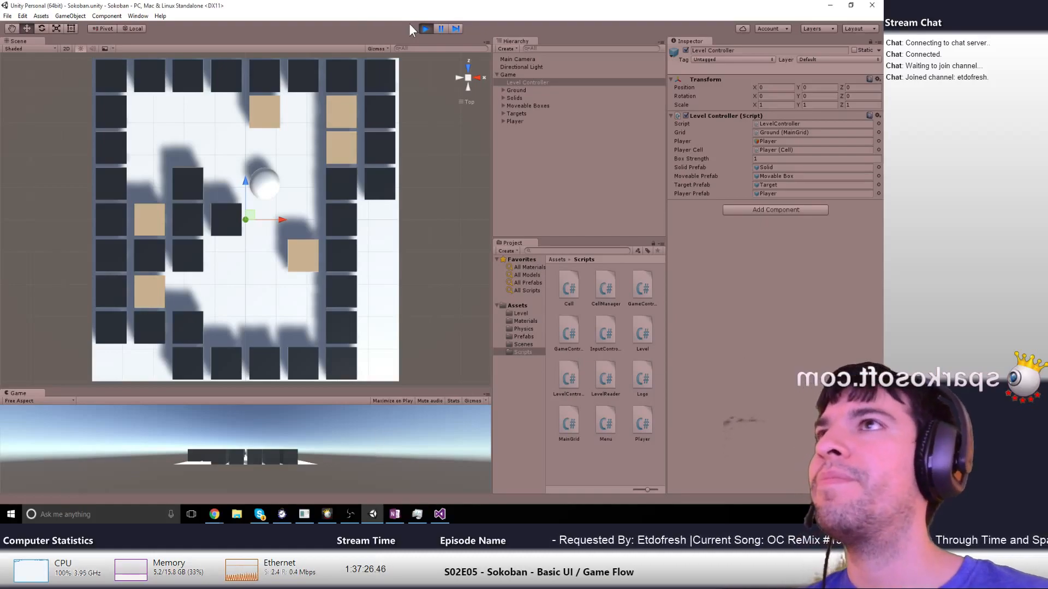
click(424, 28)
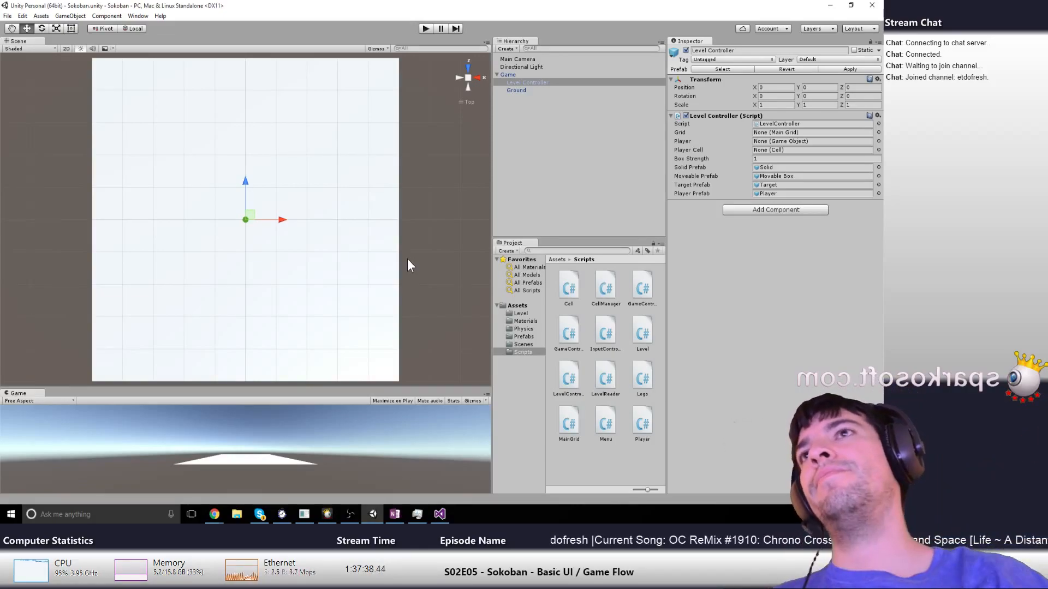
Open the Game scene, play it and start the level from the menu to check the flow, and stop the test
click(498, 77)
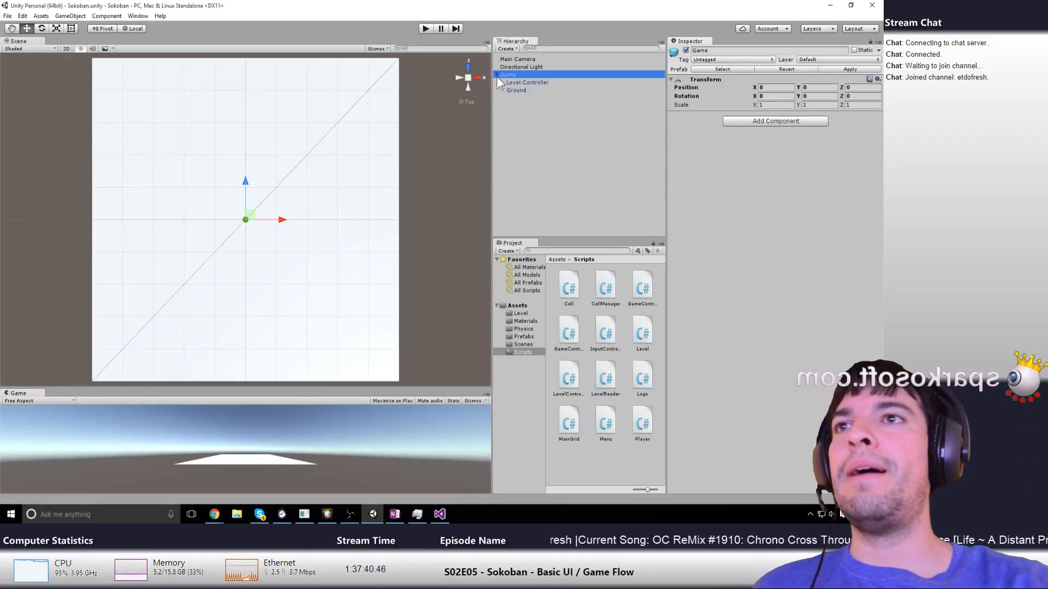
click(519, 345)
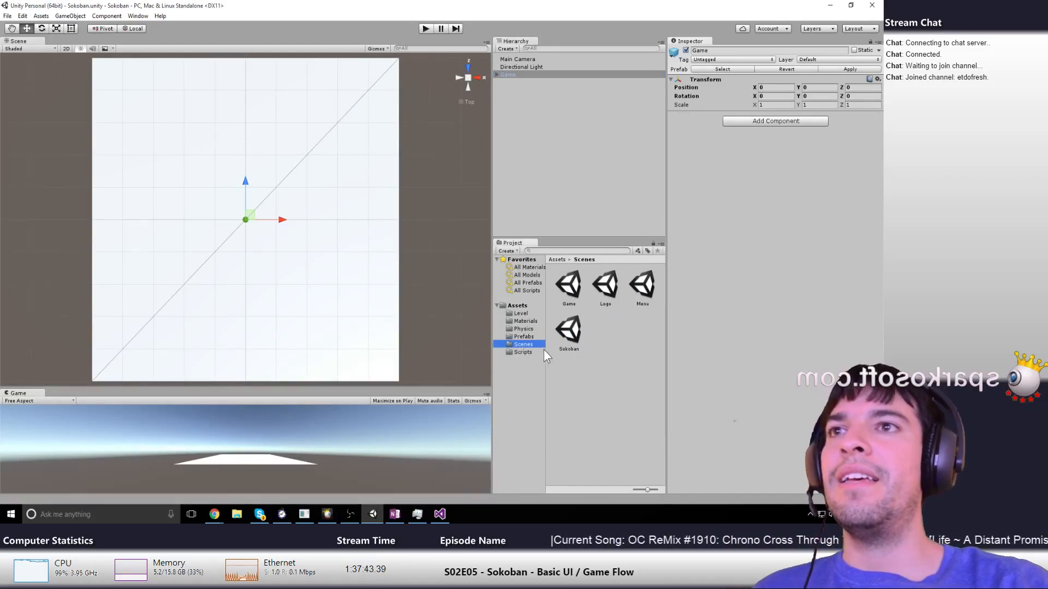
double_click(577, 295)
click(425, 28)
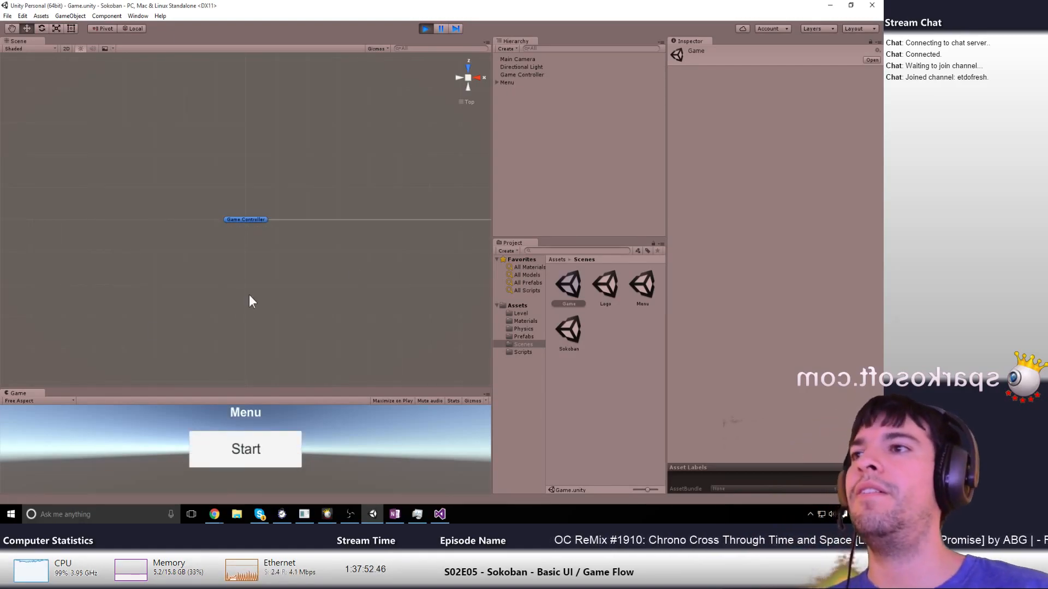
click(226, 463)
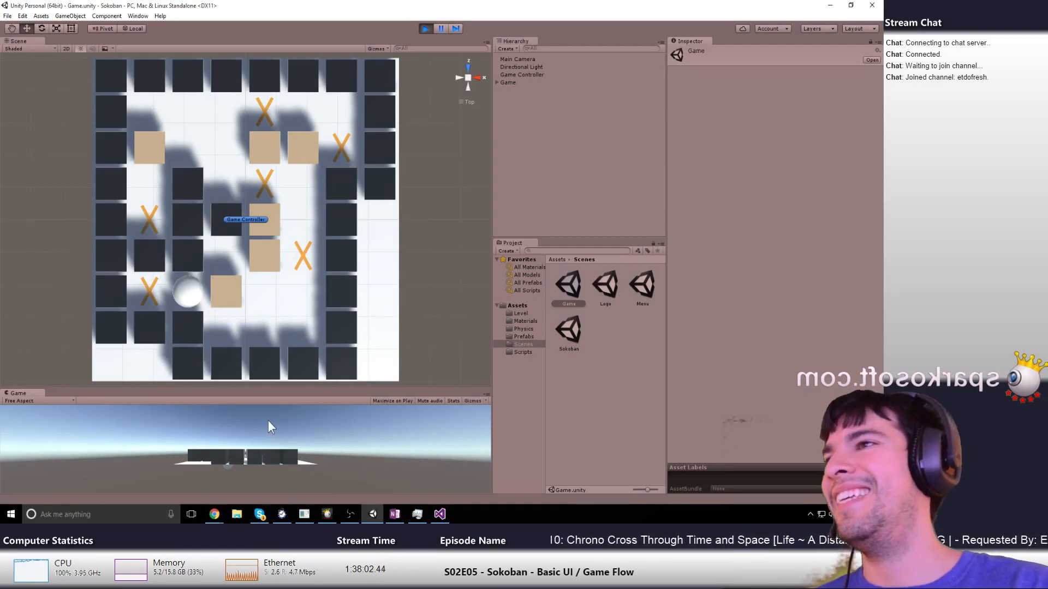
click(427, 28)
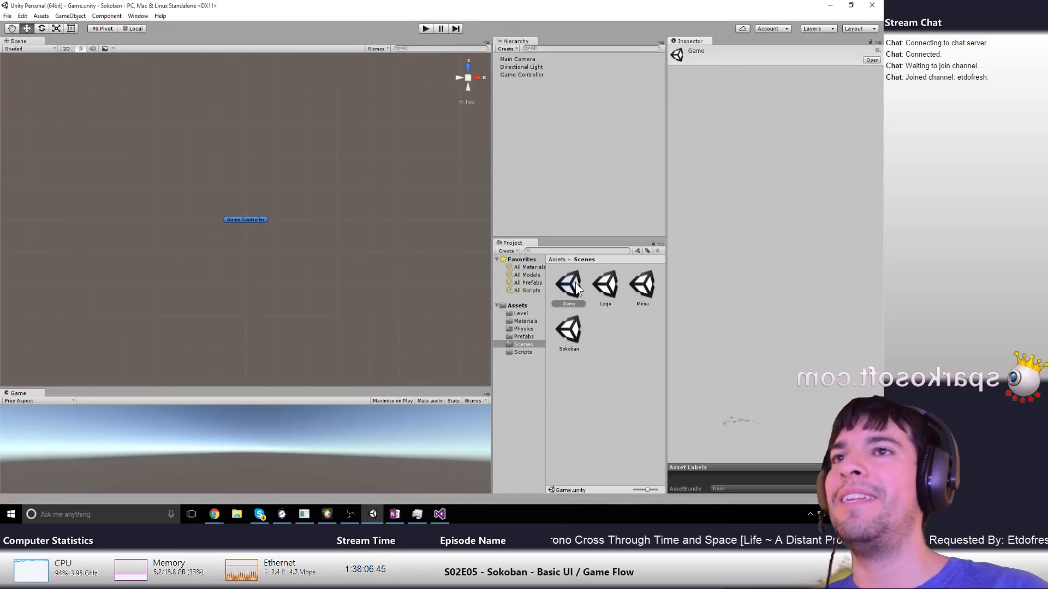
Reopen the Sokoban scene and open the LevelController script from the Level Controller object under Game
double_click(578, 340)
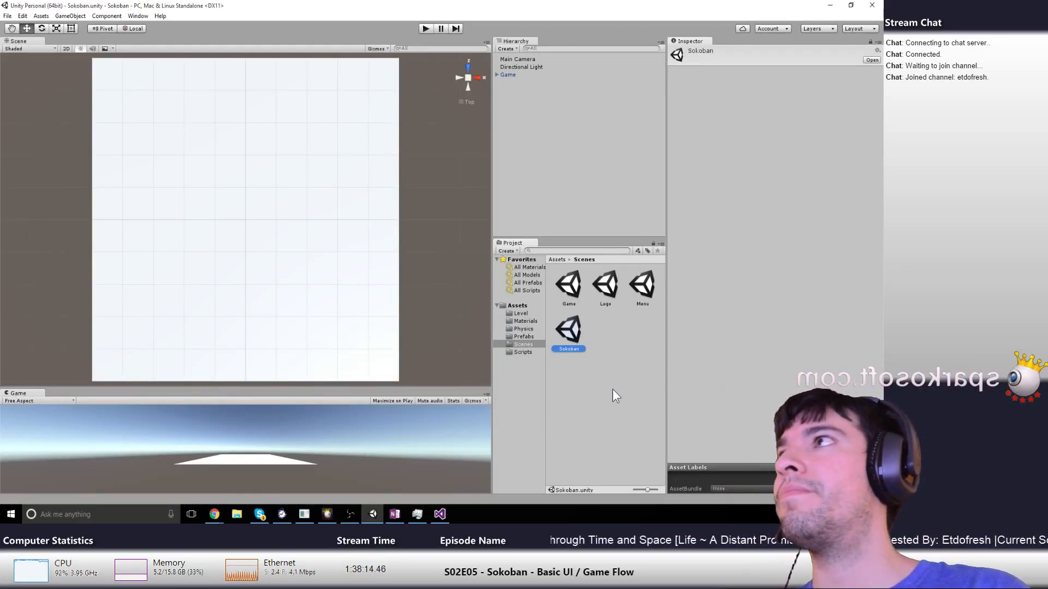
click(495, 74)
click(515, 82)
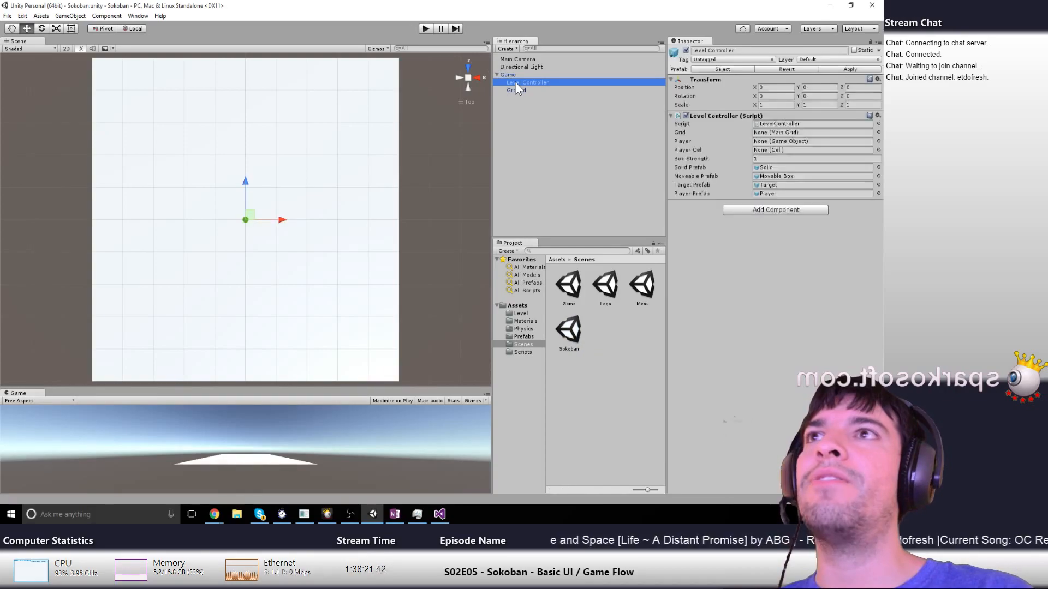
double_click(777, 124)
In OnEnable, insert a line after the grid.SetGrid call and begin a statement on it with Camera.main.transform
scroll(283, 284, up, 5)
scroll(283, 284, up, 5)
scroll(283, 285, down, 4)
scroll(284, 284, up, 5)
click(227, 273)
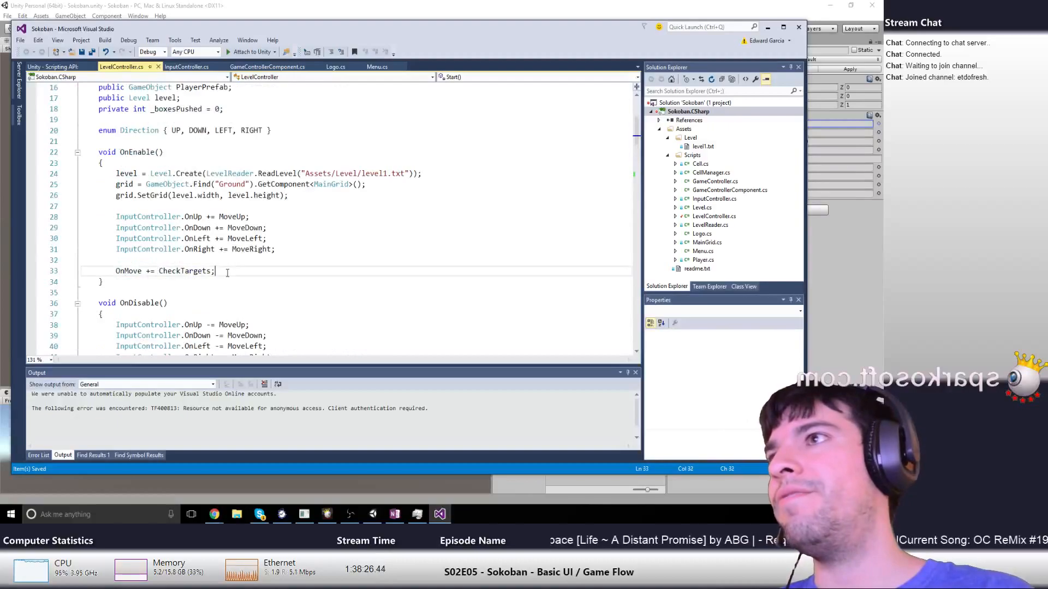
key(Up)
key(Up)
key(Up)
key(Up)
key(Up)
key(Up)
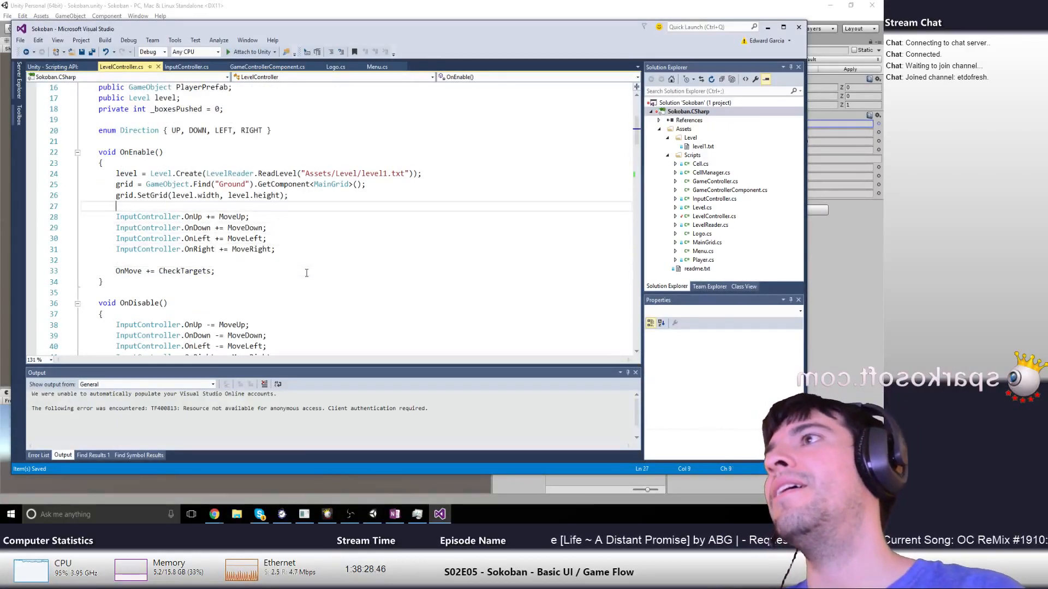
key(Return)
key(Return)
key(Up)
text(CacheIndex,)
key(shift+Home)
key(BackSpace)
text(Camera.m)
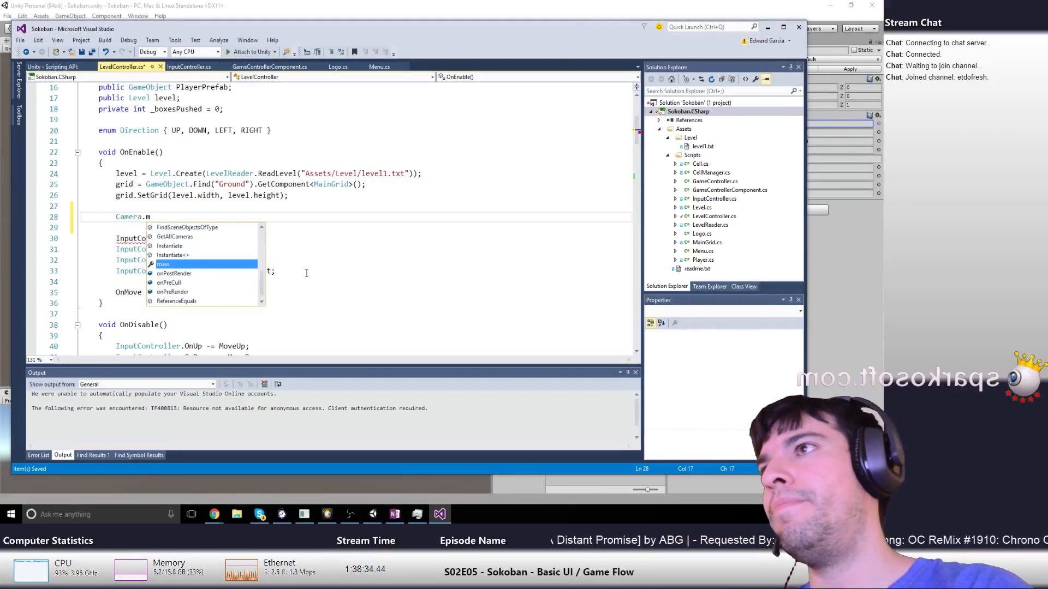
text(ain.p)
key(BackSpace)
key(BackSpace)
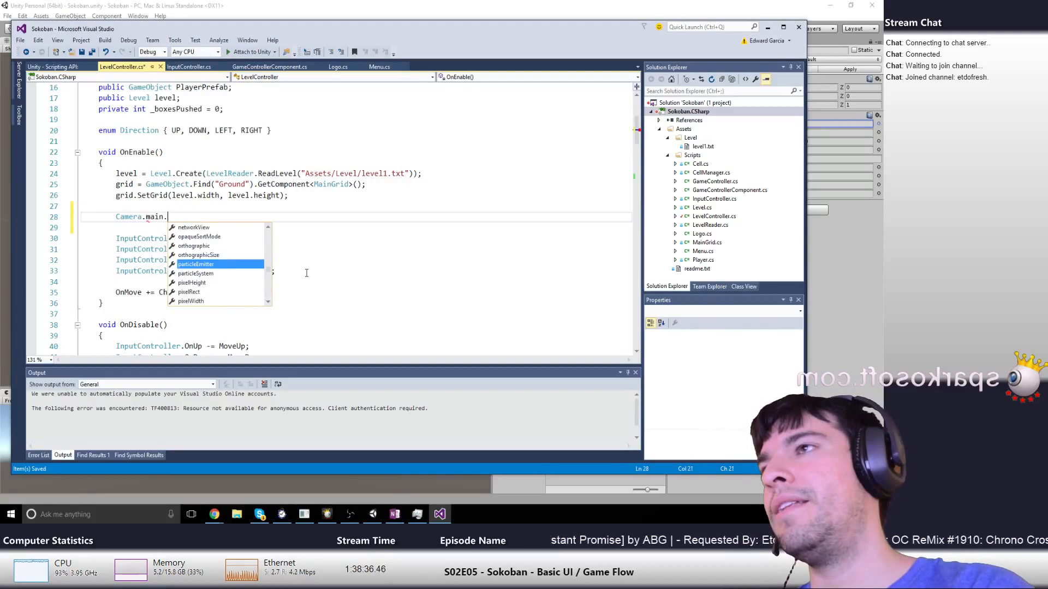
text(t.transform )
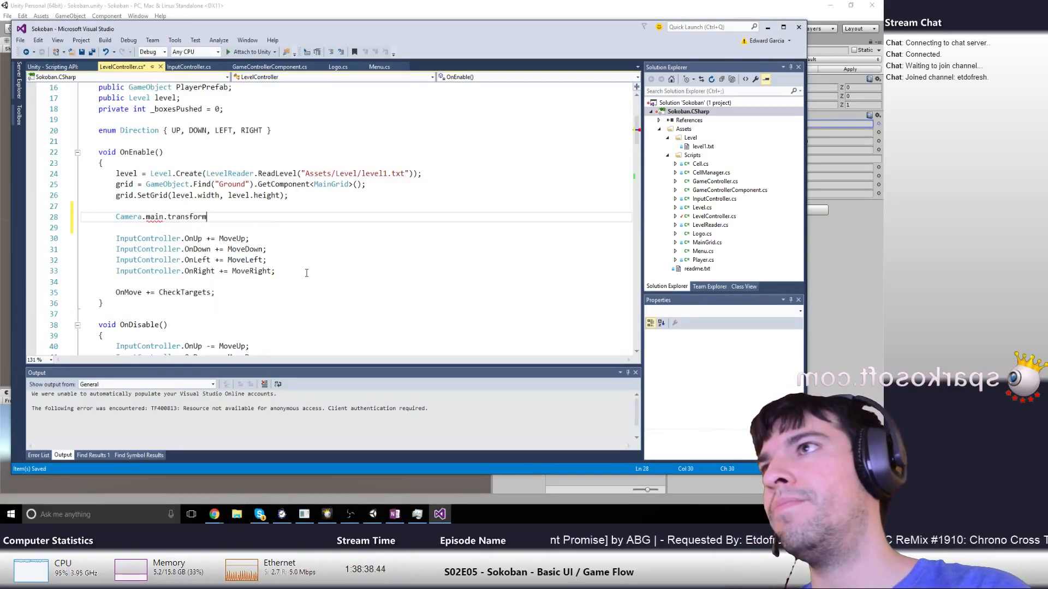
text(=)
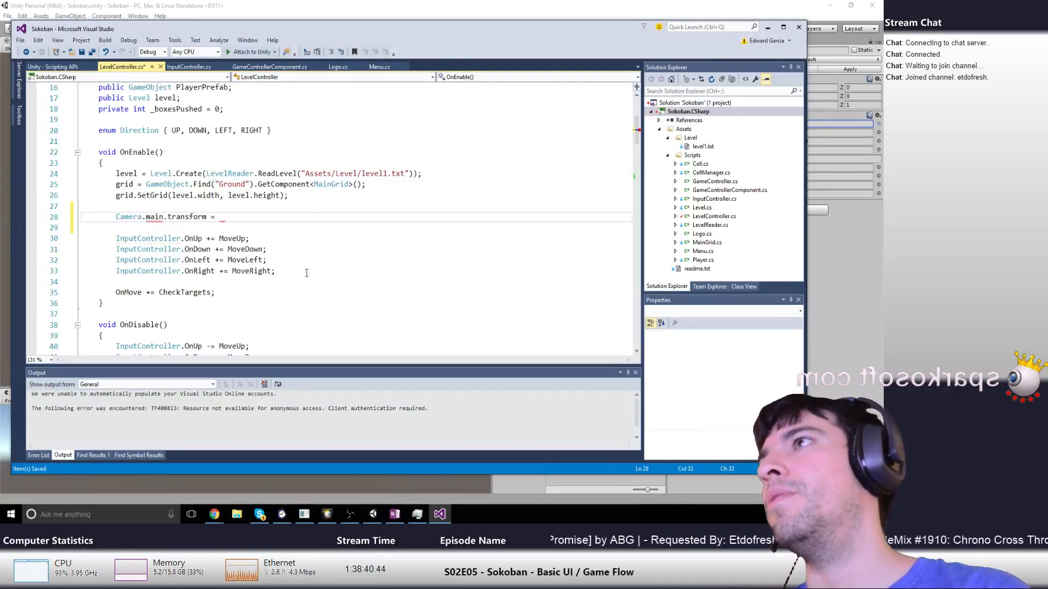
key(BackSpace)
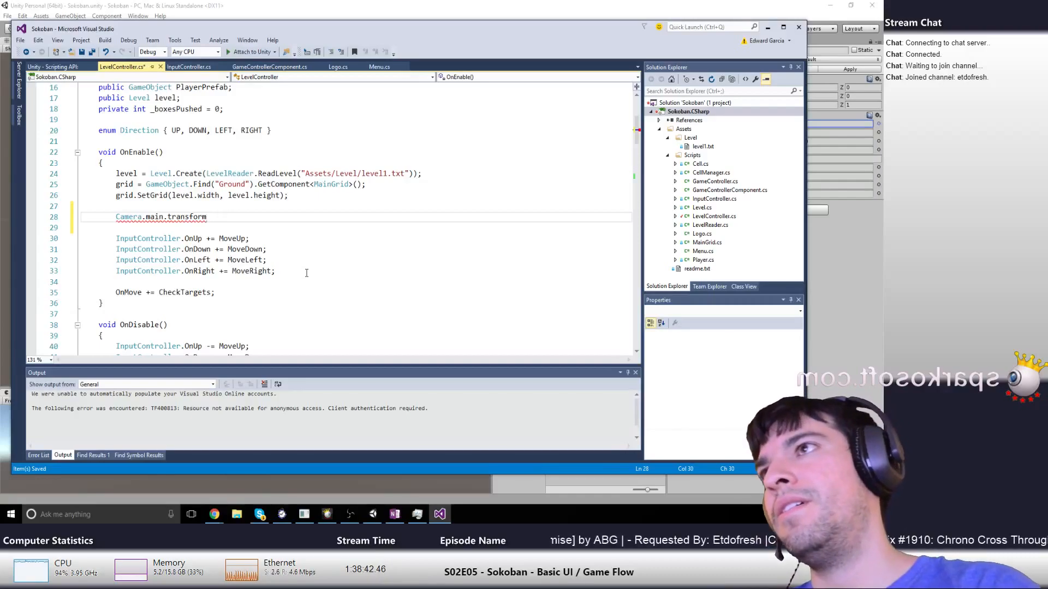
text(.positio)
key(BackSpace)
key(BackSpace)
key(BackSpace)
key(BackSpace)
key(BackSpace)
key(BackSpace)
key(BackSpace)
text(localEulerAngles)
key(BackSpace)
key(BackSpace)
key(BackSpace)
key(BackSpace)
key(BackSpace)
key(BackSpace)
key(BackSpace)
key(BackSpace)
key(BackSpace)
key(BackSpace)
key(BackSpace)
key(BackSpace)
key(BackSpace)
key(BackSpace)
key(BackSpace)
key(BackSpace)
Complete the camera statement as Camera.main.transform.localPosition = Vector3.zero;
text(localP)
key(Tab)
text(= Vector2)
text(.zero)
key(Return)
On the next line, begin a second camera statement with Camera.main.transform.localRotation
text(Camera.main.tra)
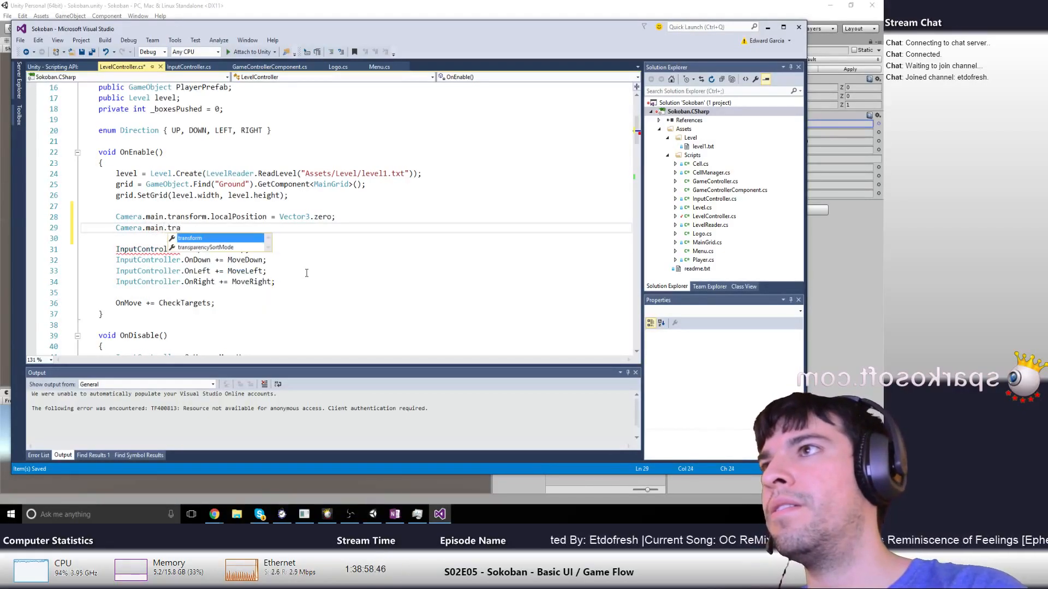
text(nsform.localRotation )
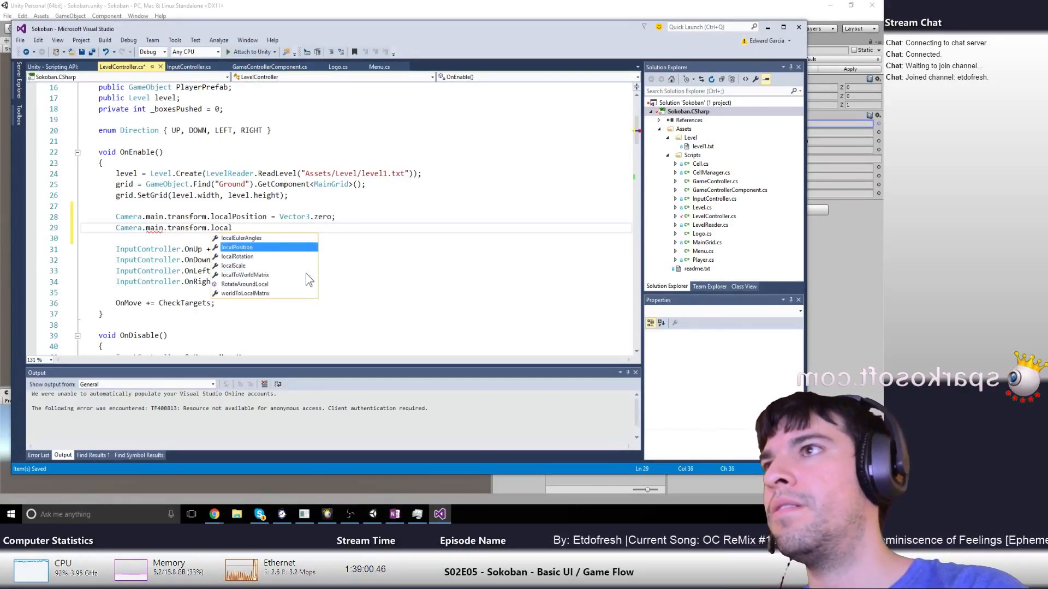
text(= )
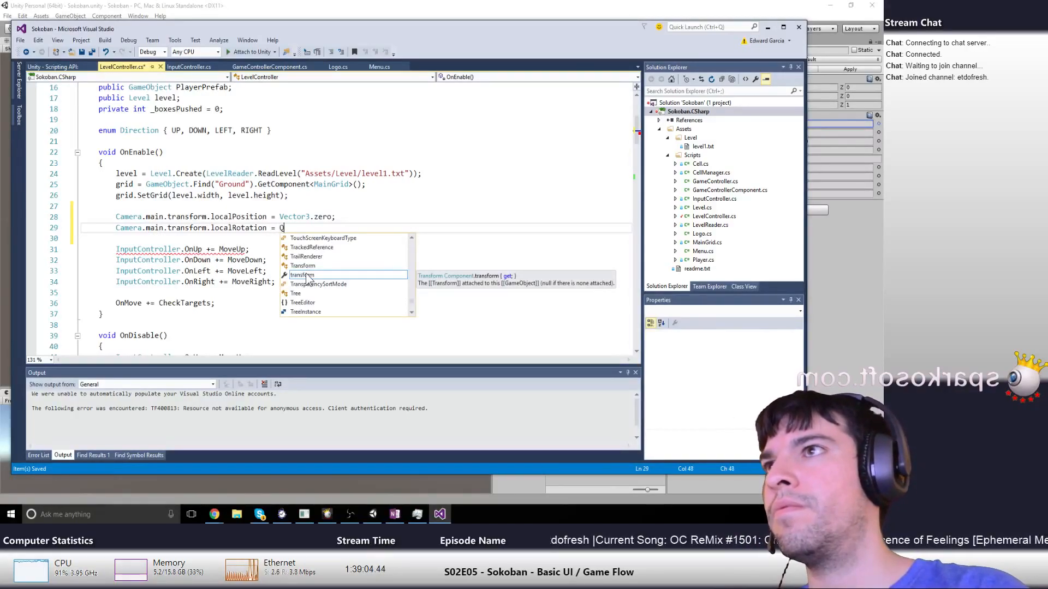
text(Q)
key(BackSpace)
key(BackSpace)
key(BackSpace)
key(BackSpace)
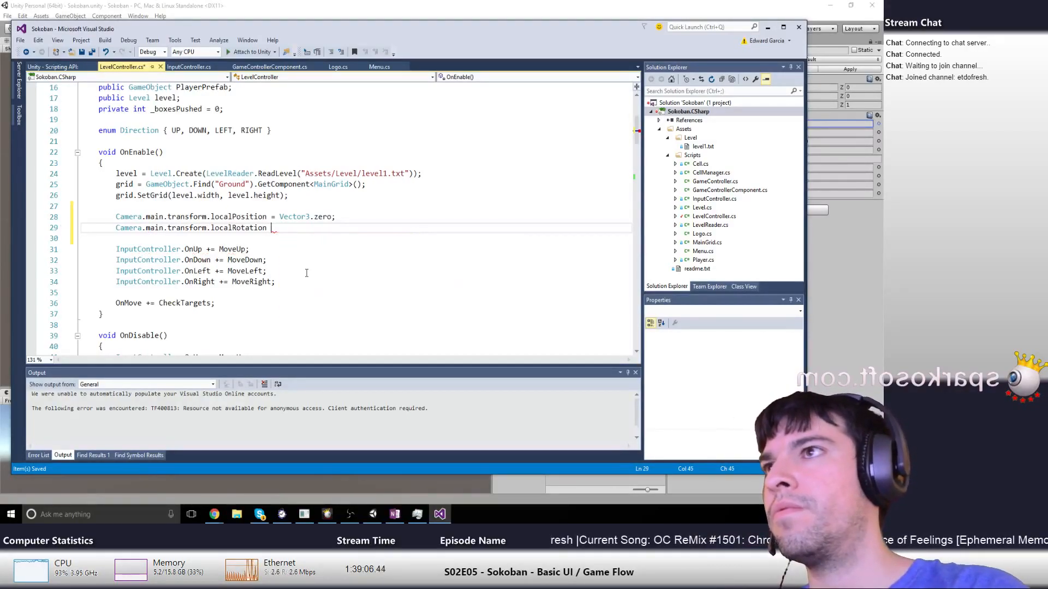
key(ctrl+BackSpace)
text(l)
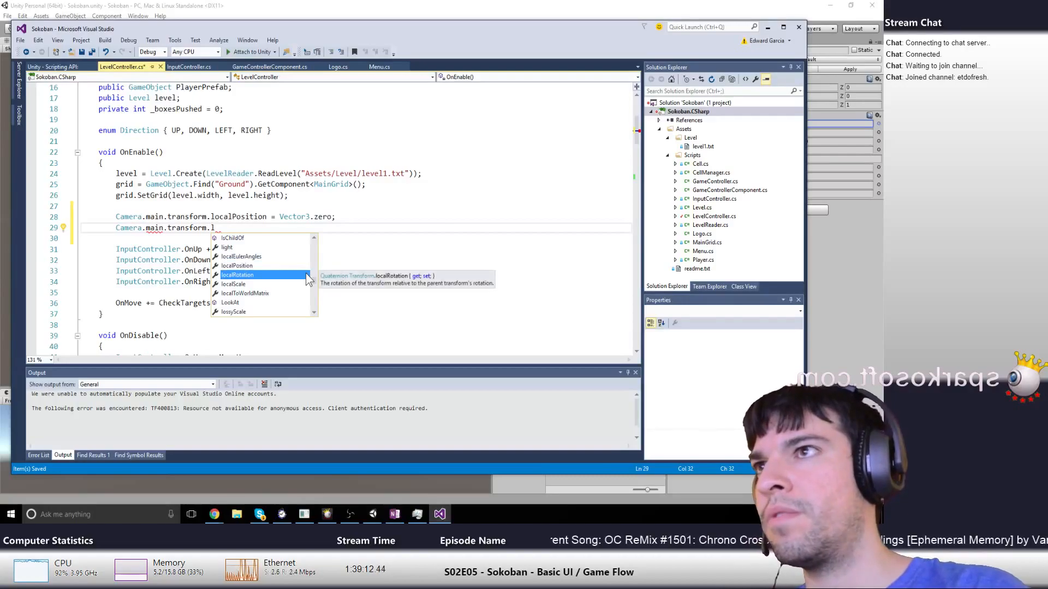
text(ocalRotation =)
key(ctrl+BackSpace)
key(ctrl+BackSpace)
key(BackSpace)
text(.)
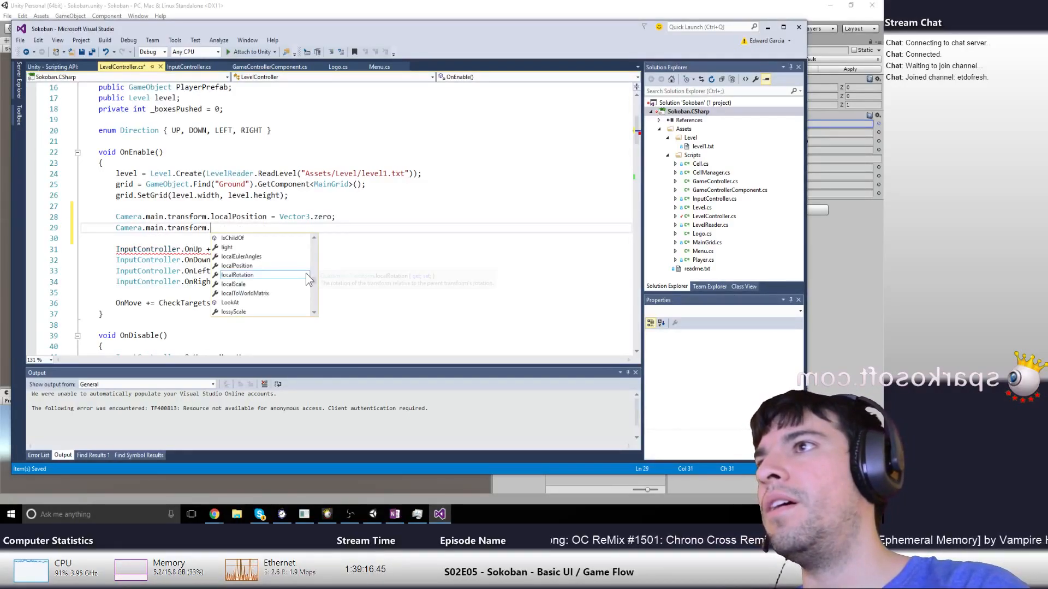
double_click(306, 275)
Assign Quaternion.EulerAngles(0,0,0); to the camera's localRotation and save the script
text(= Qua)
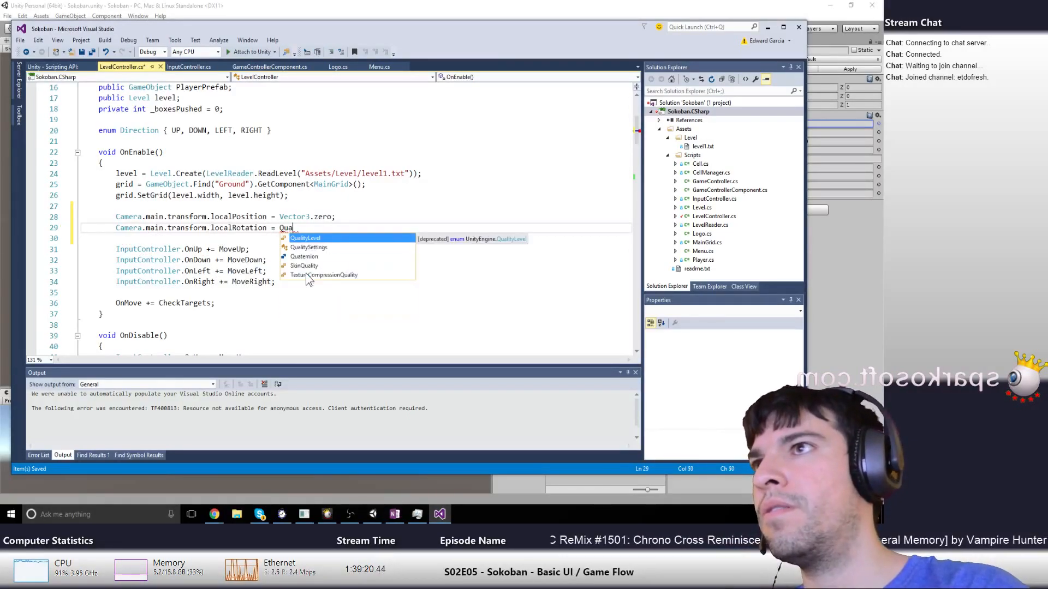
text(t)
key(Tab)
text(.E)
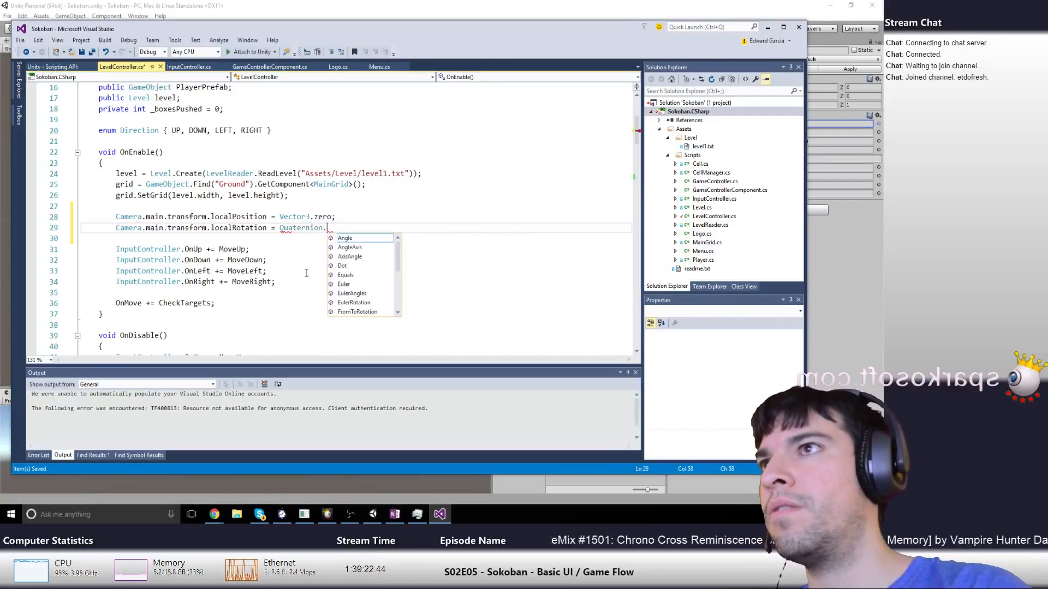
key(Down)
key(Down)
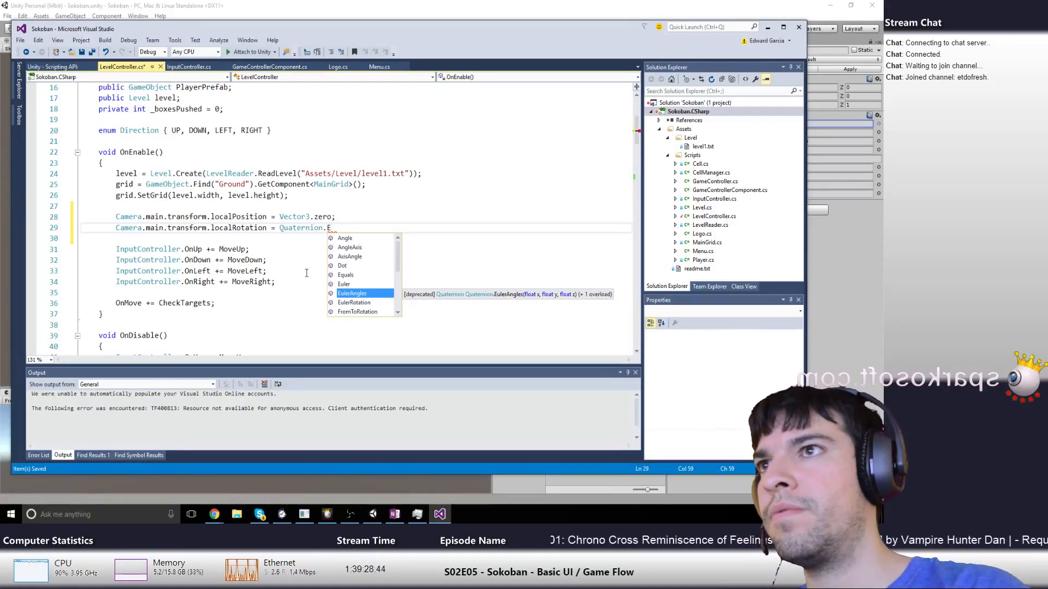
key(Tab)
text(()
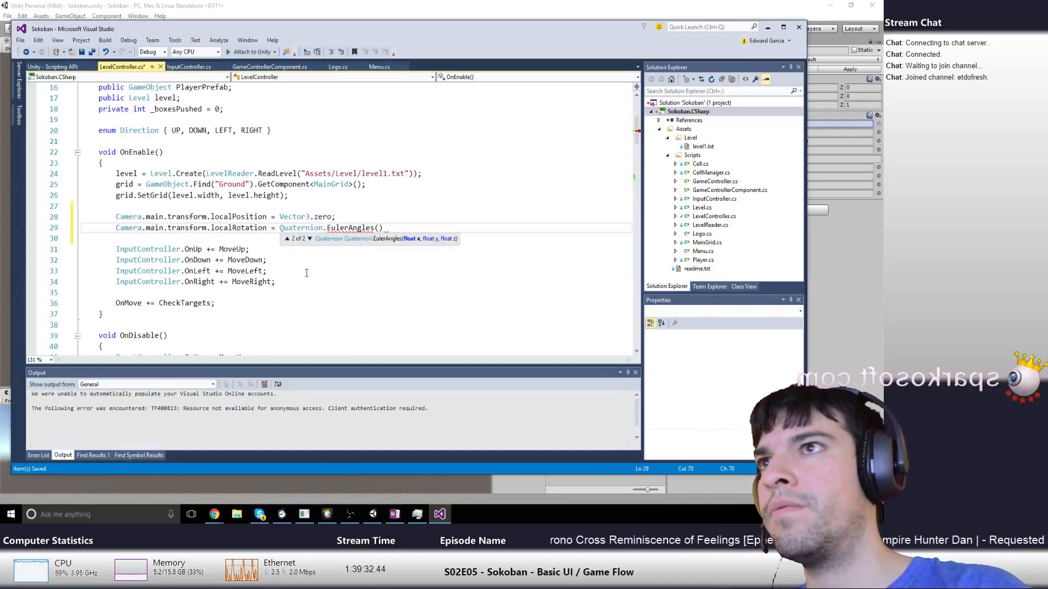
text();)
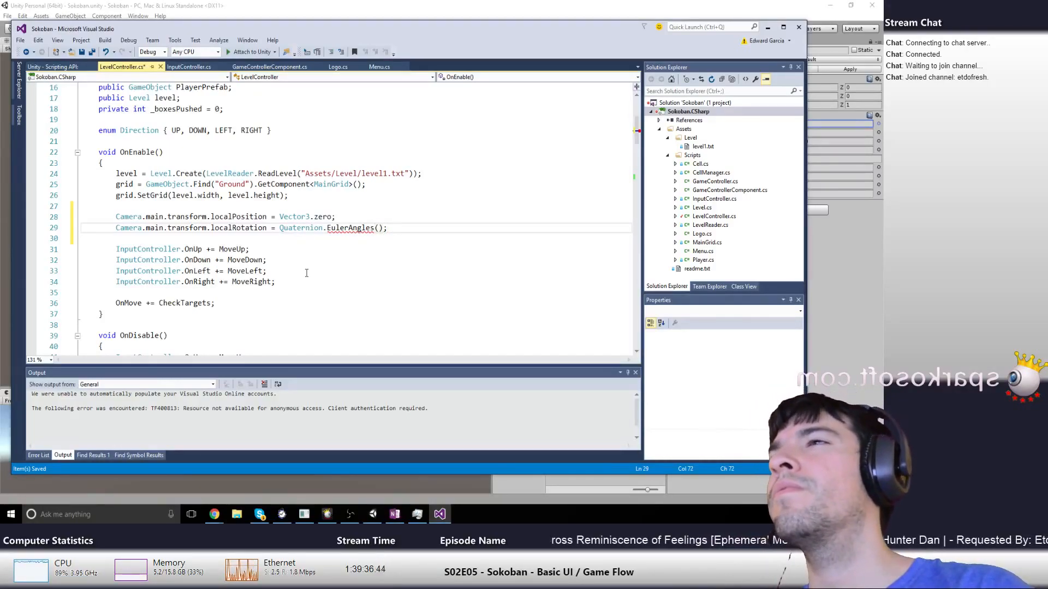
text(0)
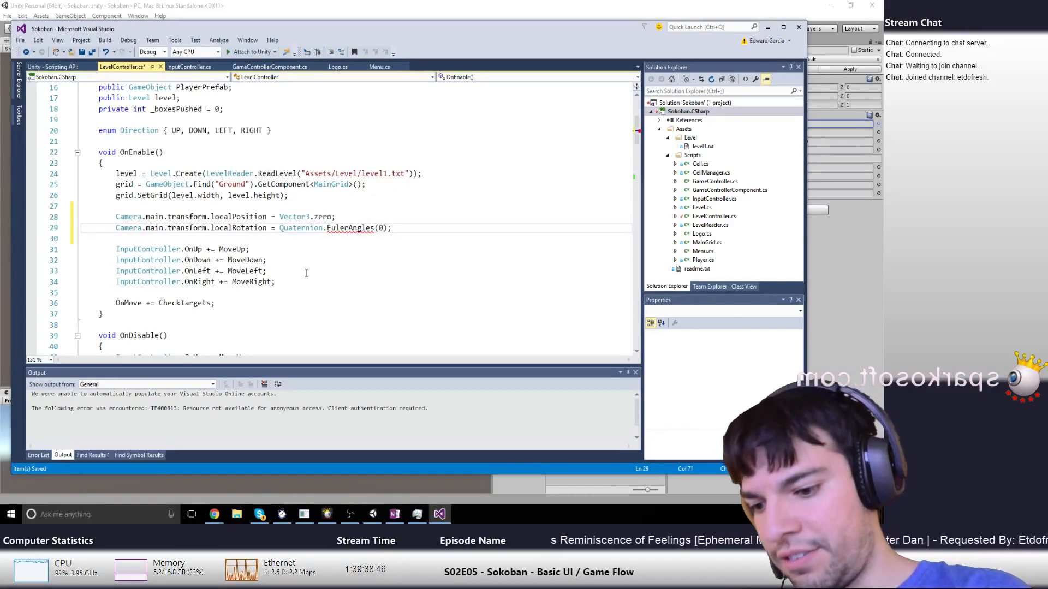
text(,0,0)
key(ctrl+s)
Check the overloads and description of EulerAngles in the localRotation line
key(Up)
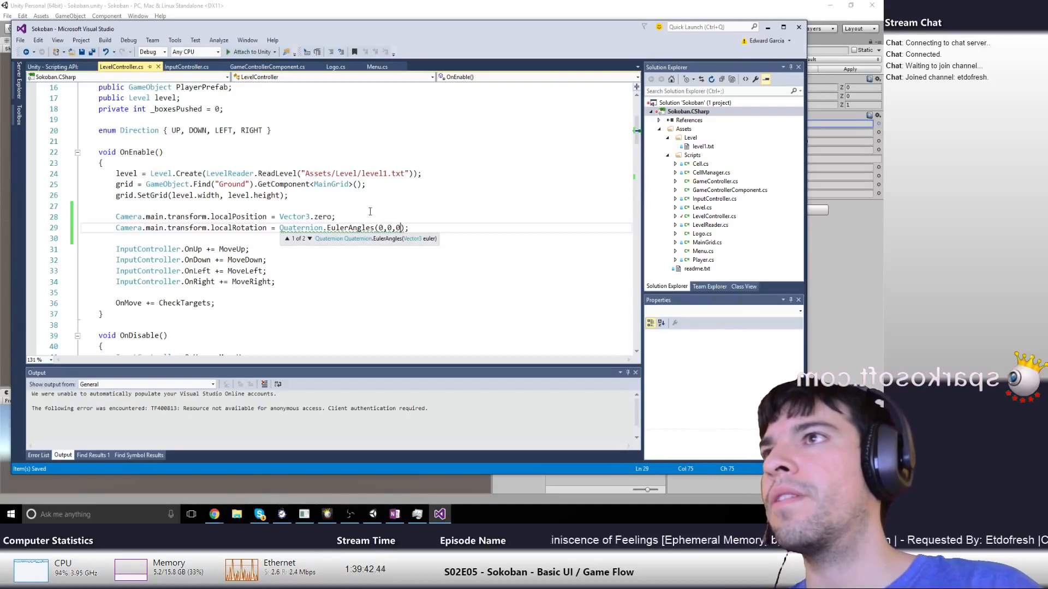
mouse_move(350, 227)
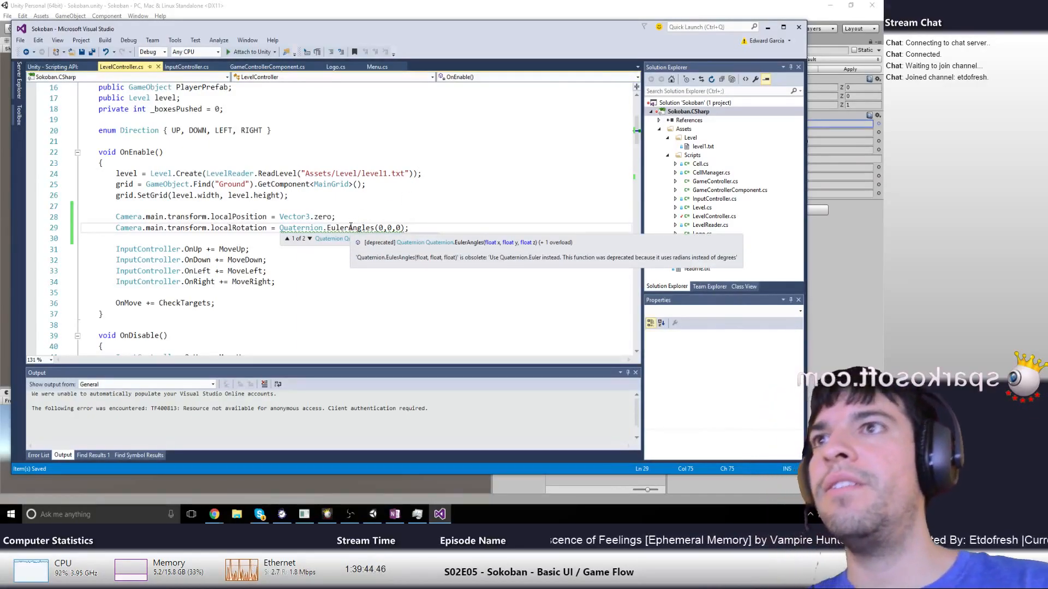
click(349, 228)
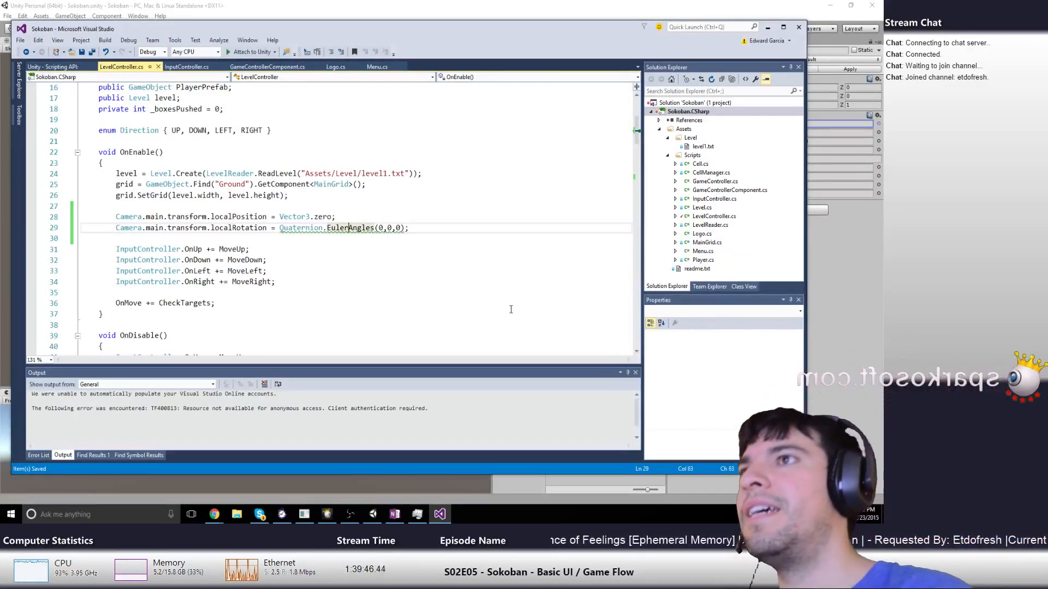
Change the camera's localRotation call to Quaternion.Euler(0,0,0) and run the scene in Unity
key(ctrl+Delete)
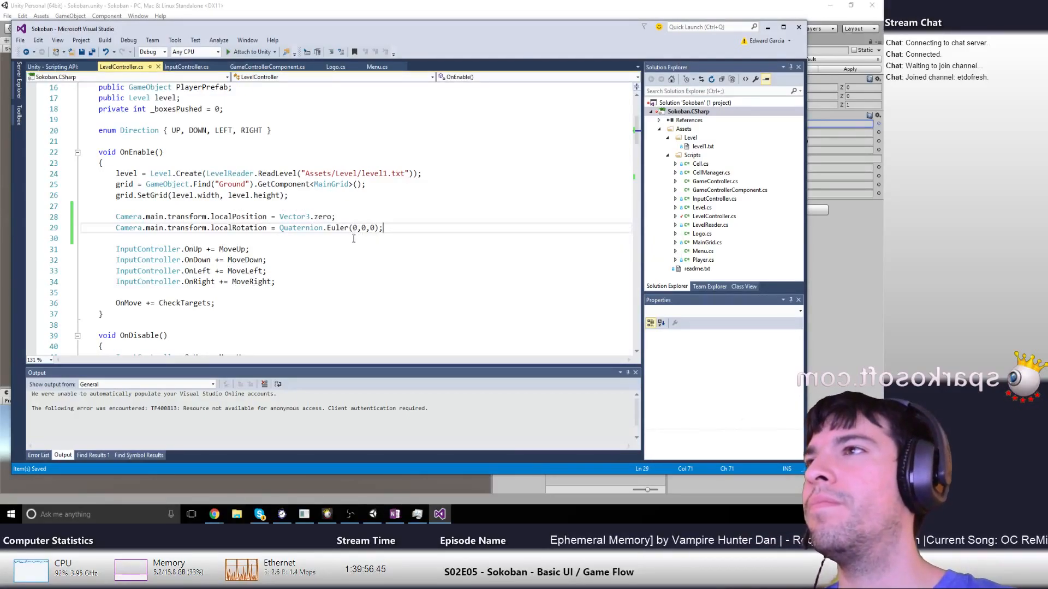
click(411, 7)
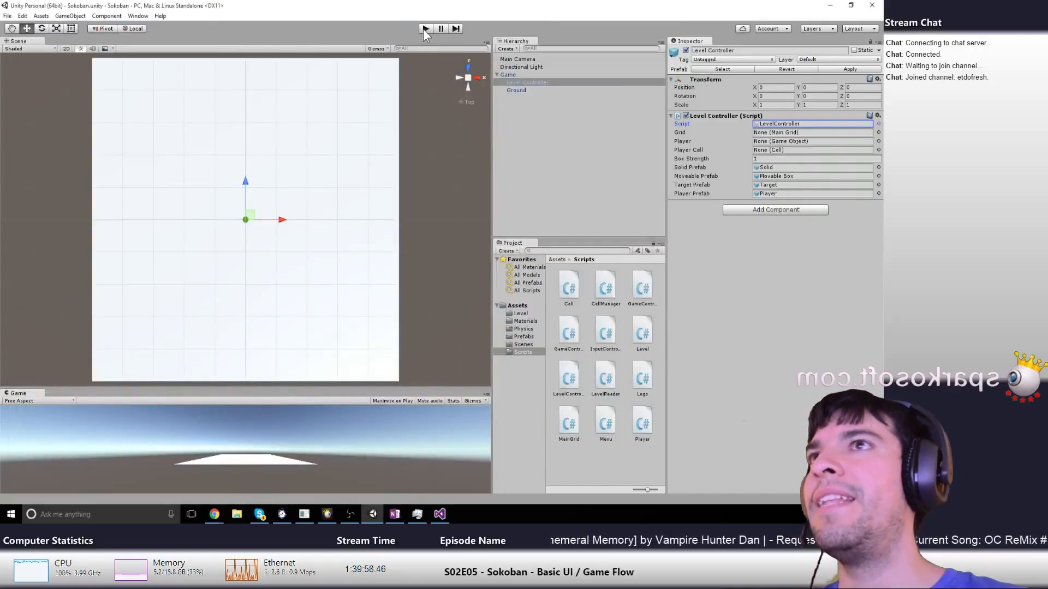
click(424, 28)
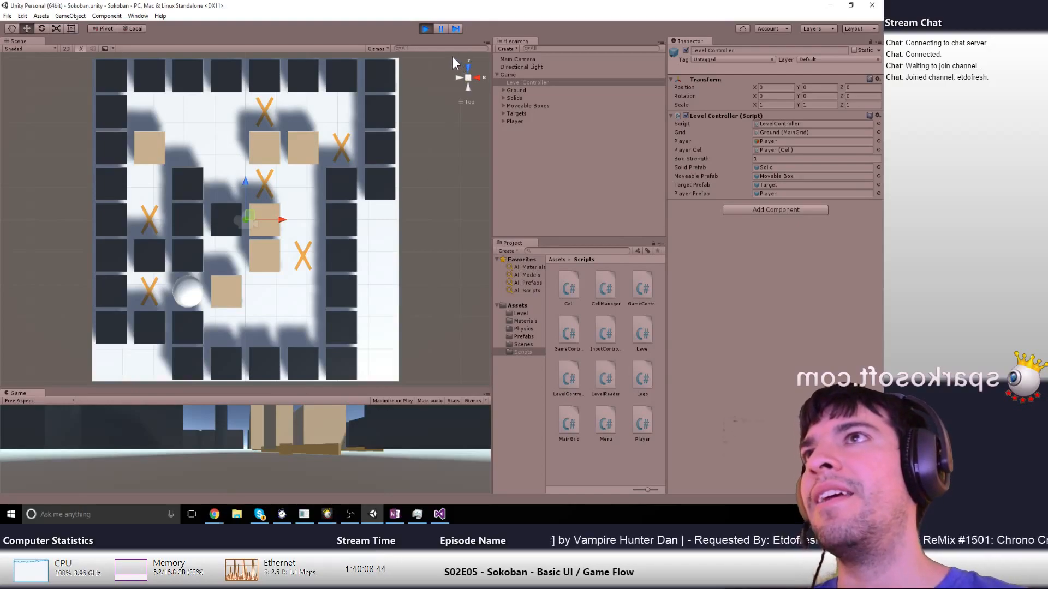
Align the Main Camera with a straight-down scene view of the running level
click(467, 99)
alt+drag(421, 158, 377, 125)
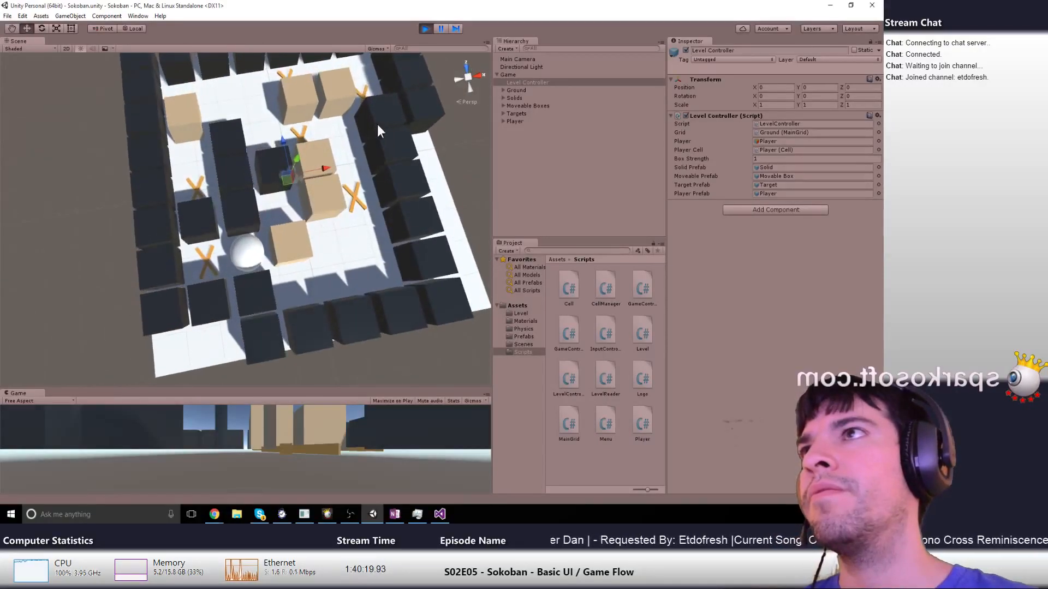
click(468, 77)
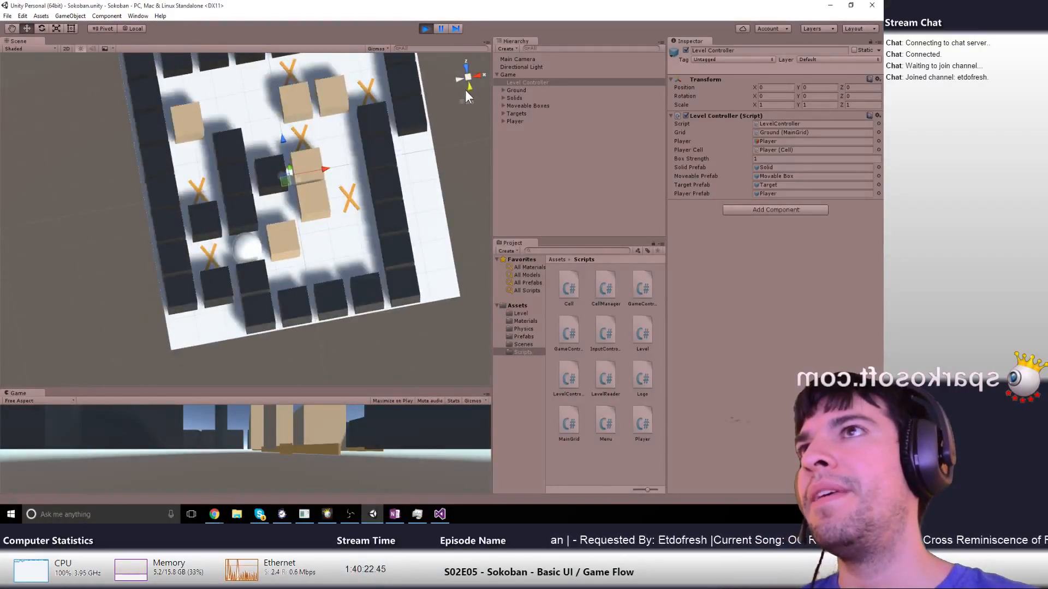
click(476, 77)
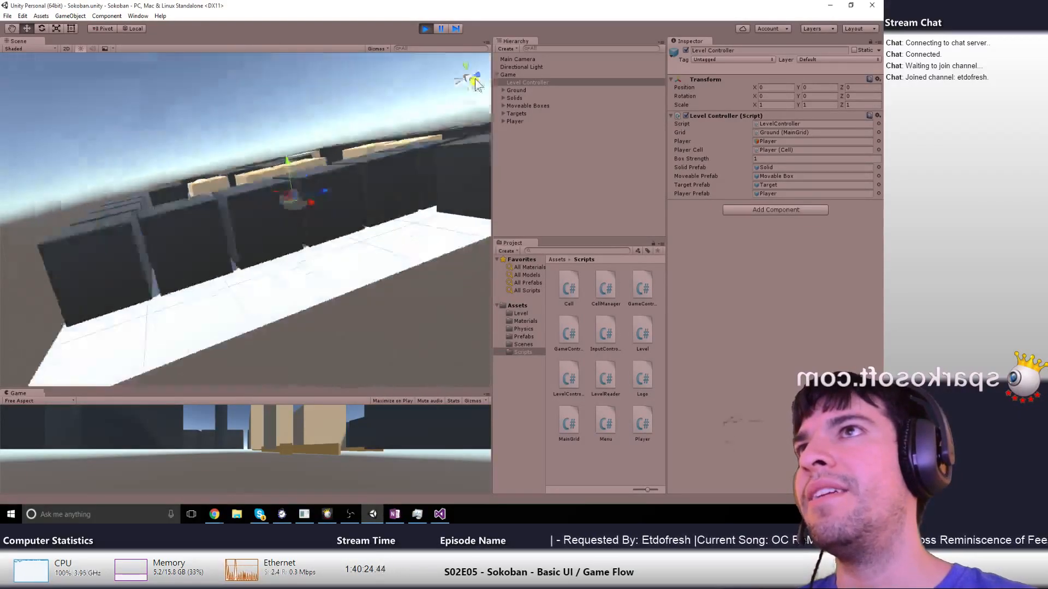
click(459, 68)
click(467, 66)
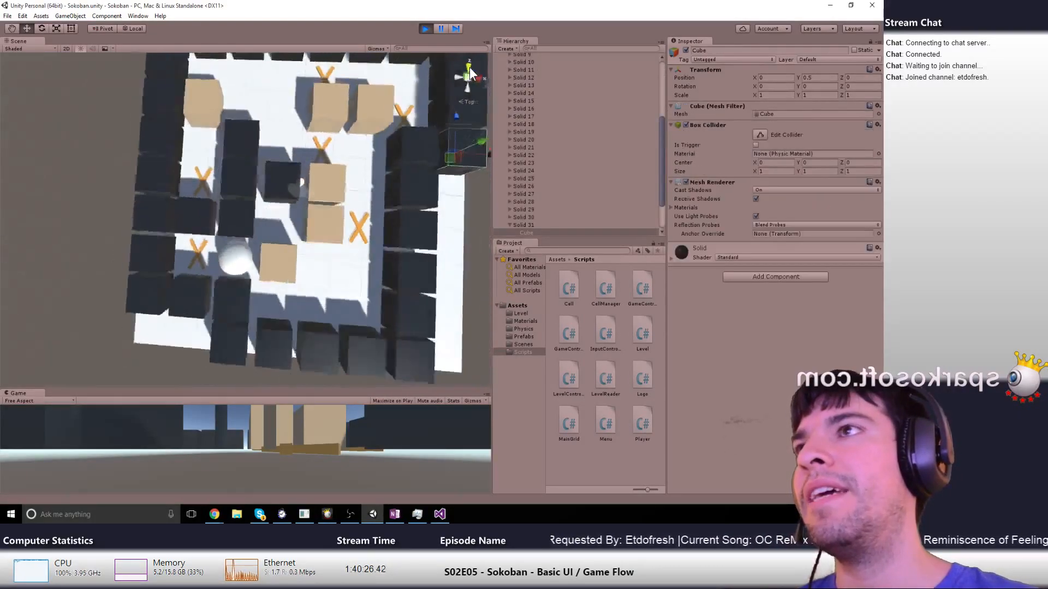
mouse_move(345, 218)
middle_down()
mouse_move(315, 244)
mouse_move(327, 214)
middle_up()
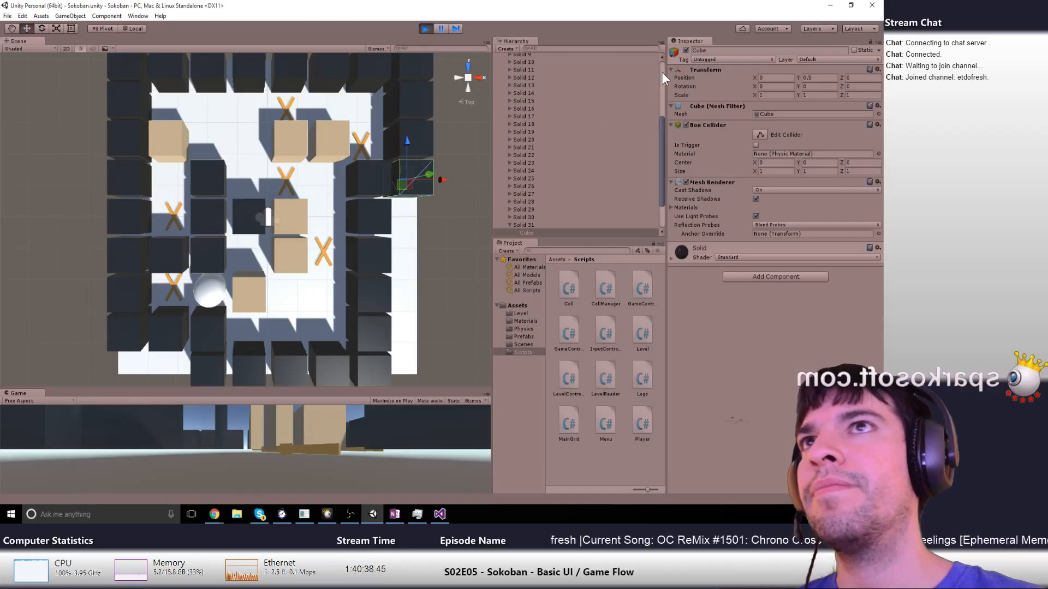
scroll(546, 137, up, 5)
click(532, 61)
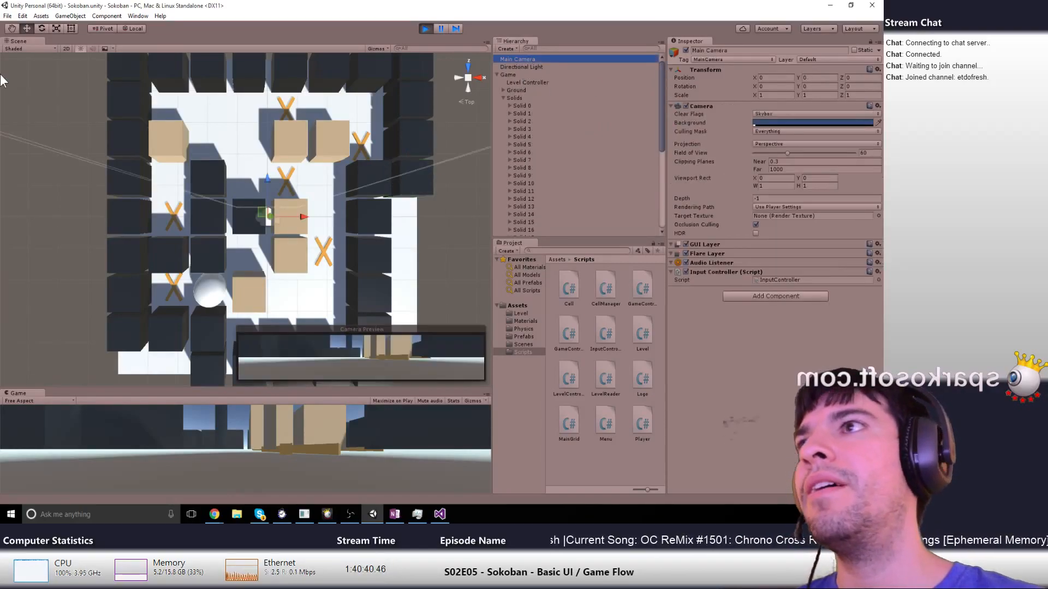
click(71, 16)
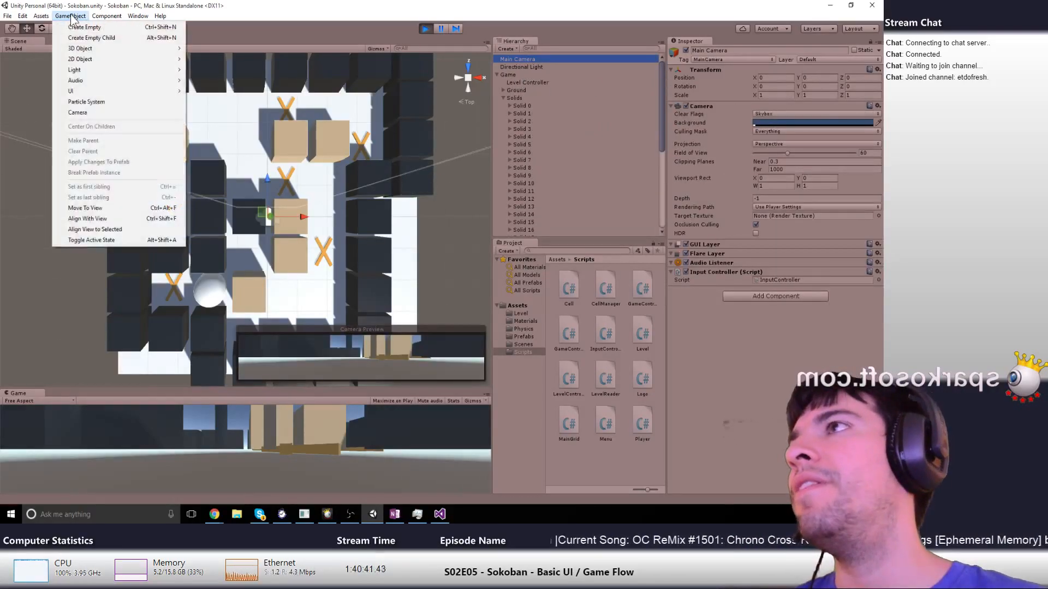
click(109, 219)
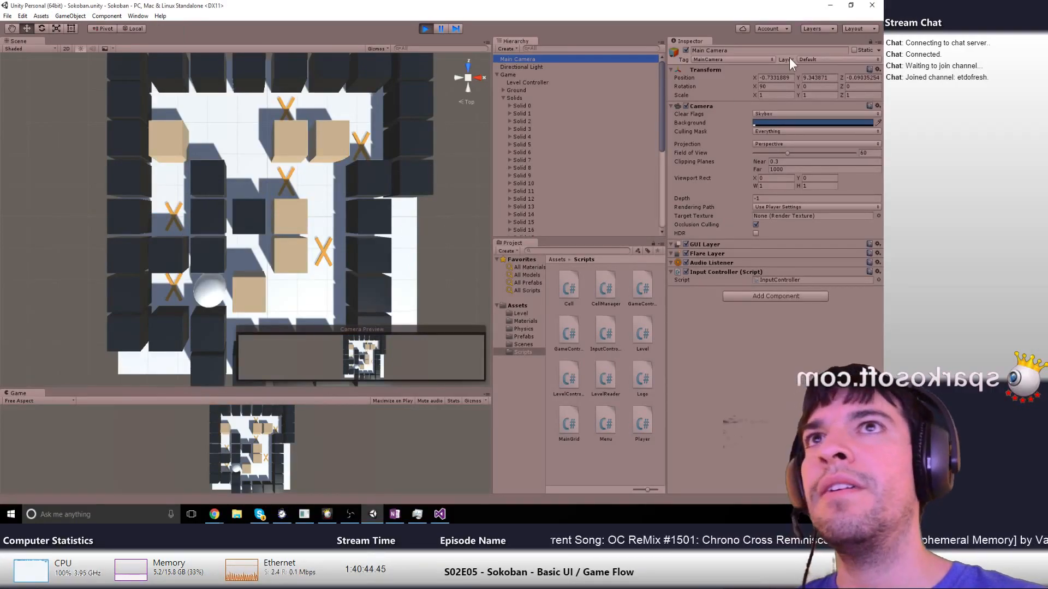
Set the Main Camera's position to X 0, Y 10, Z 0 during play, and stop the run
click(777, 77)
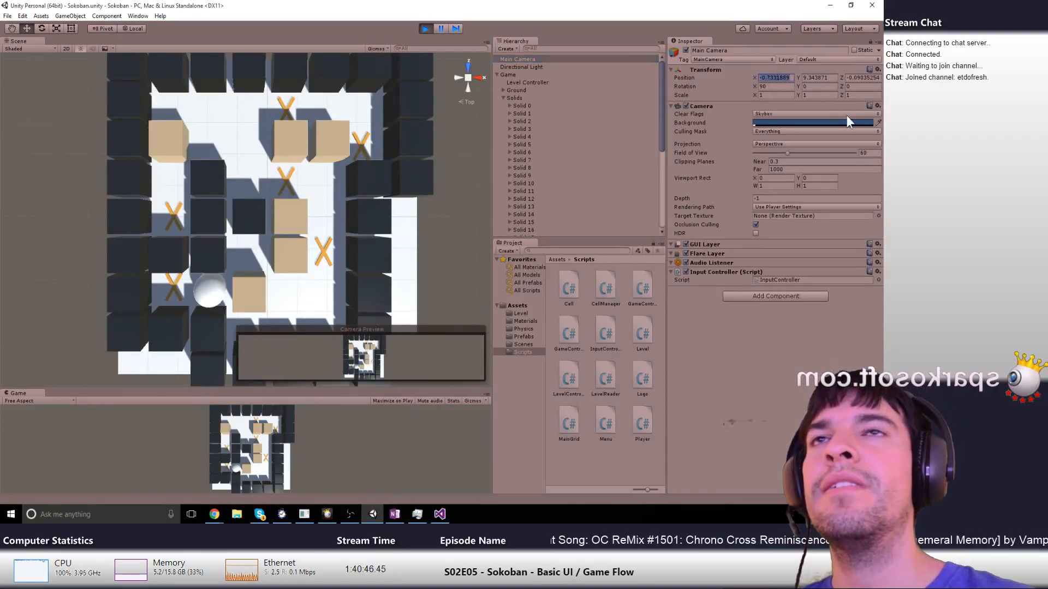
text(0)
key(Tab)
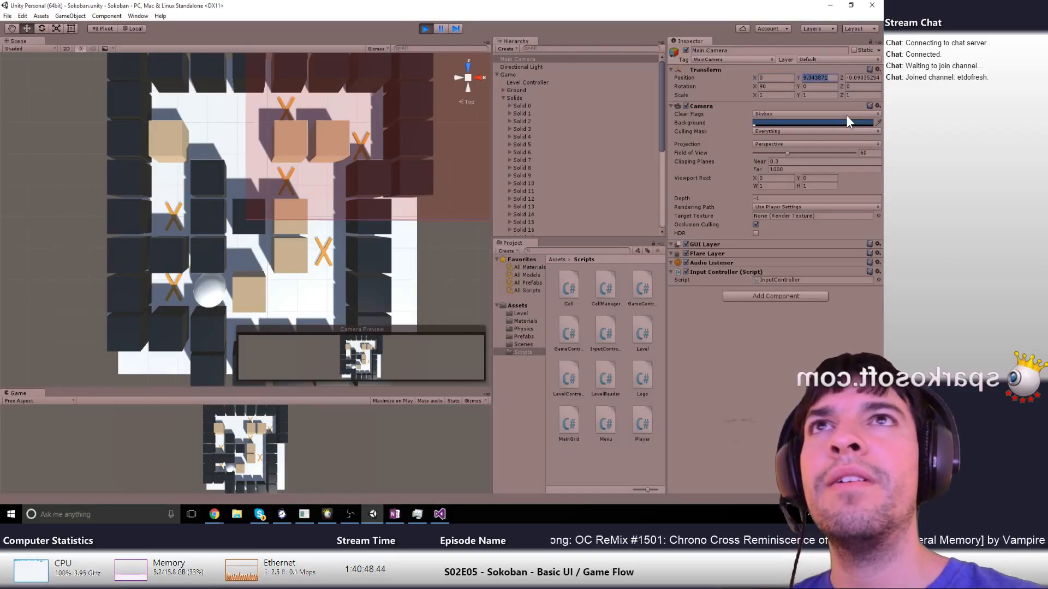
text(10)
key(Tab)
text(0)
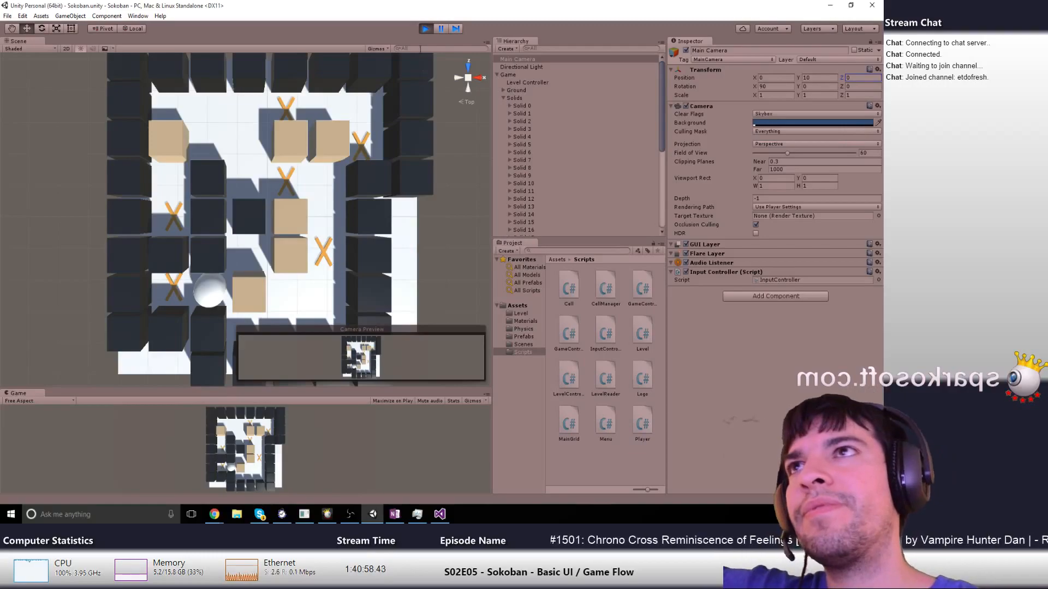
click(424, 29)
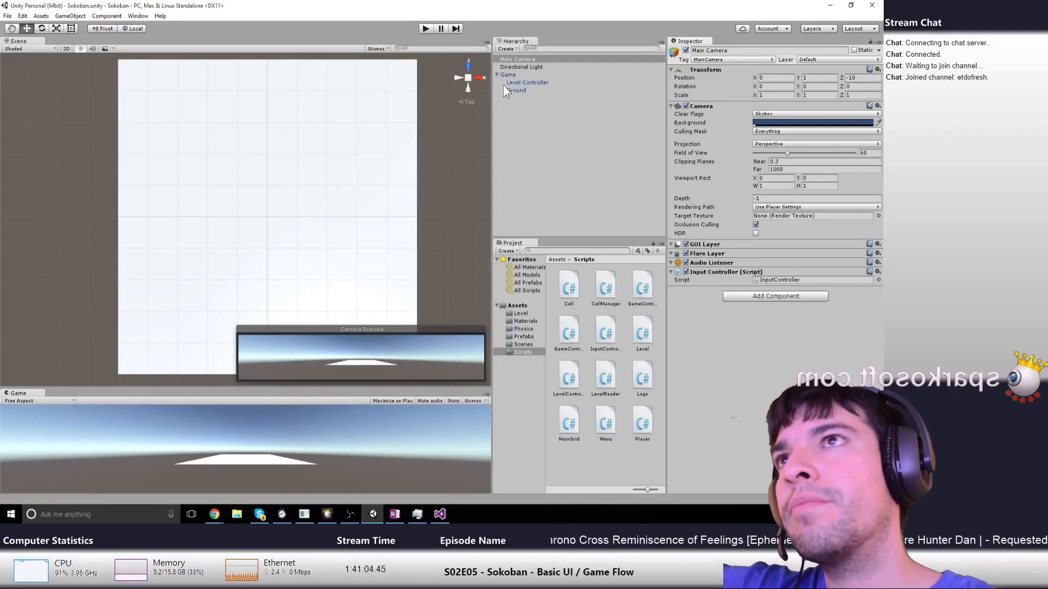
In Visual Studio, replace Vector3.zero in the camera's localPosition line with new Vector3(0, 10, 0);
click(445, 519)
drag(279, 217, 315, 216)
key(Up)
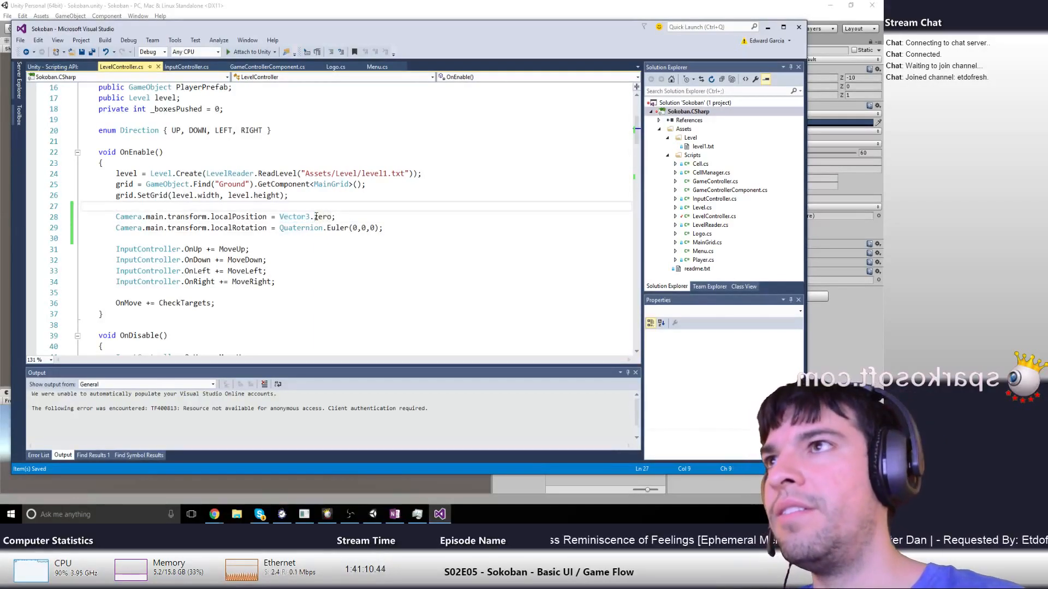
key(Down)
key(End)
key(ctrl+shift+Left)
key(ctrl+shift+Left)
key(ctrl+shift+Left)
key(ctrl+shift+Left)
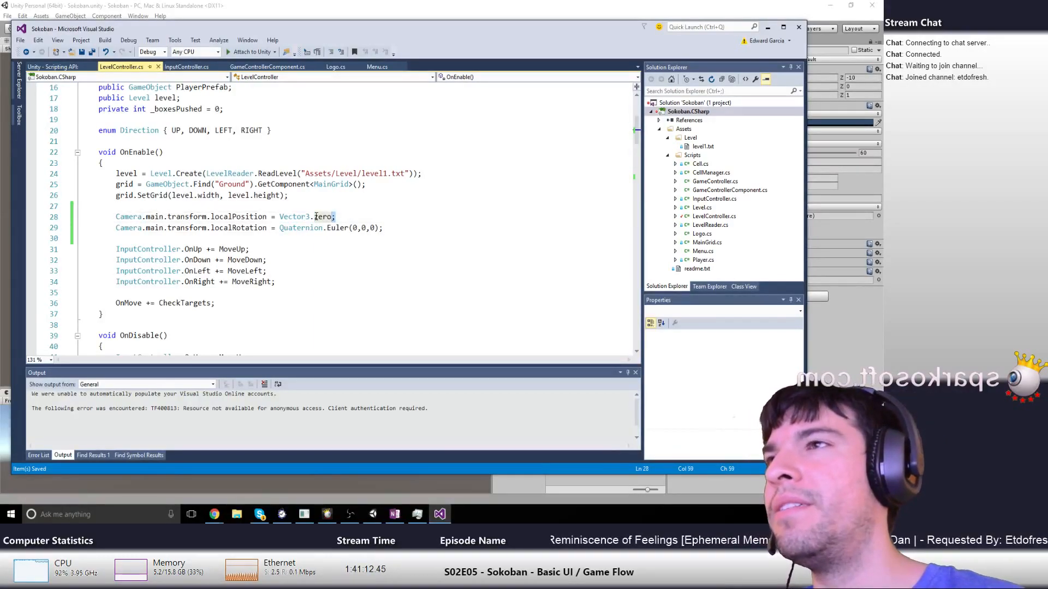
text(new V)
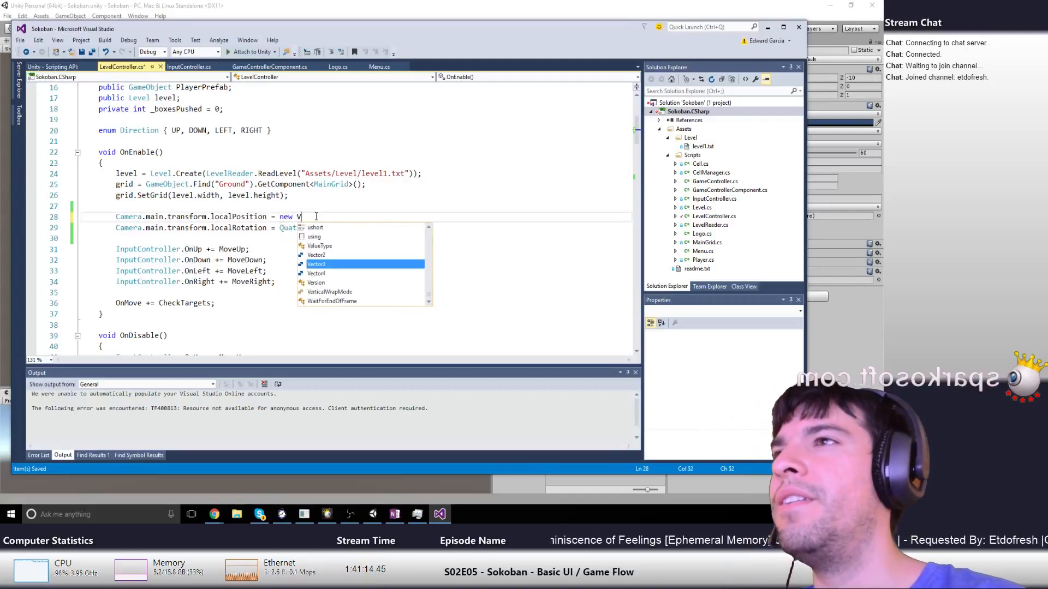
text(ector3(0, 10, 0))
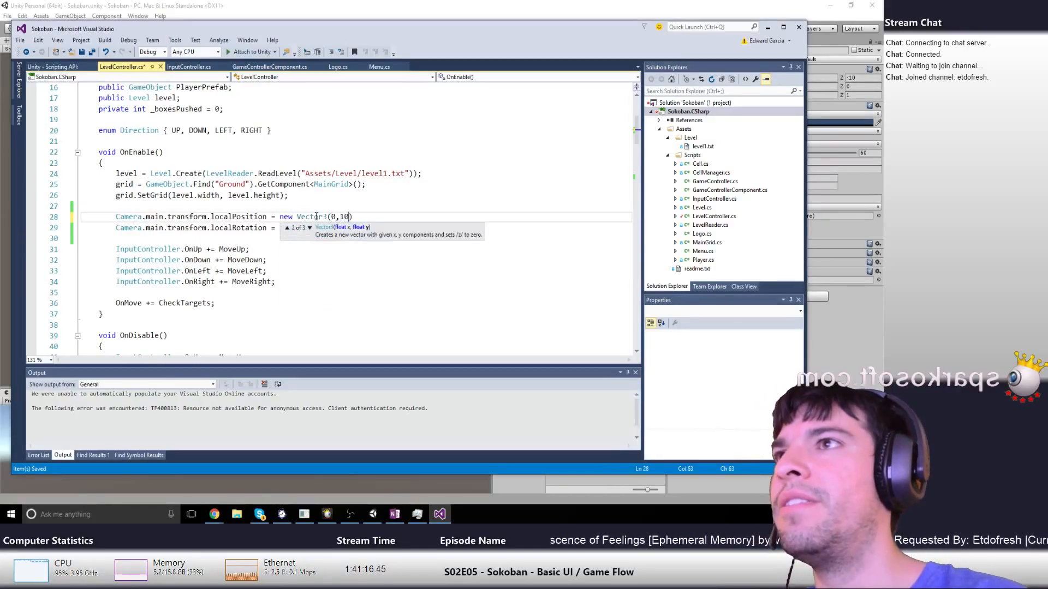
text(;)
Change the camera's localRotation arguments to Quaternion.Euler(90, 0, 0) and save the script
key(Down)
key(Left)
key(Left)
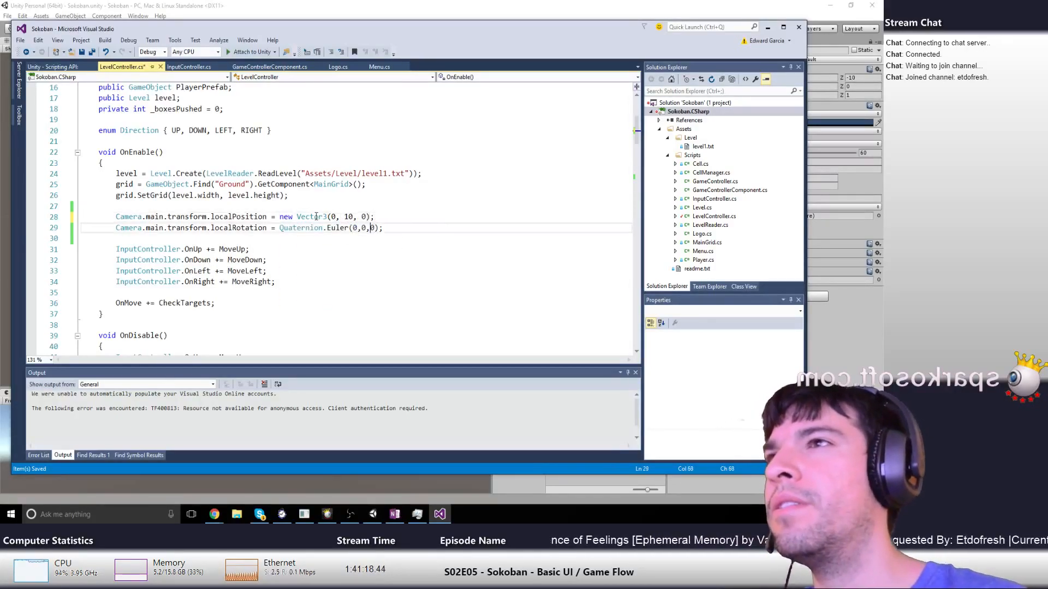
text(9)
key(ctrl+s)
key(BackSpace)
text(;)
key(ctrl+s)
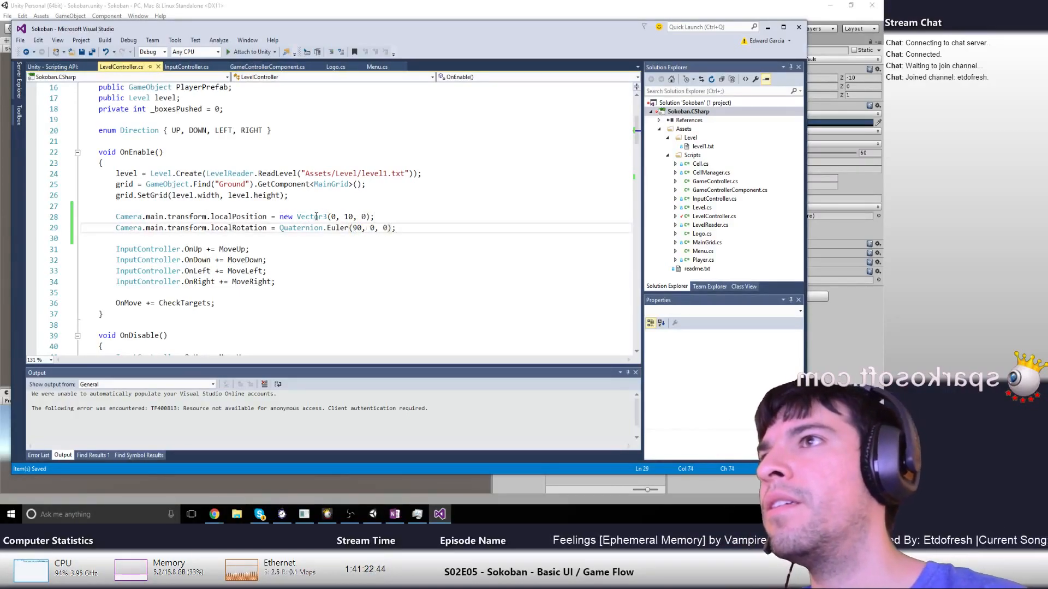
Switch to Unity and test-run the scene to check the camera placement, stopping the run at the end
key(alt+Tab)
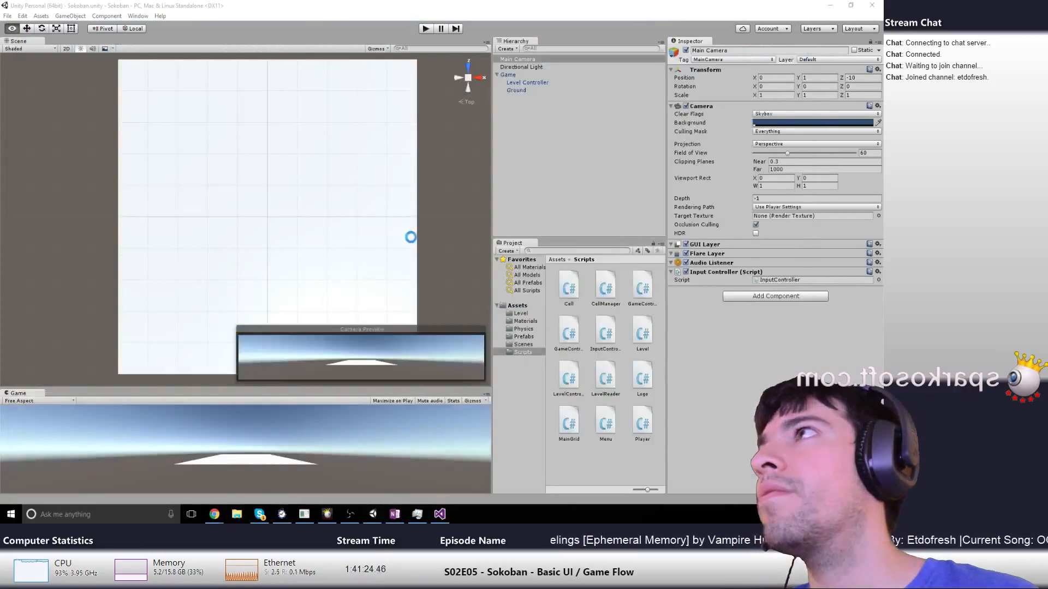
click(425, 28)
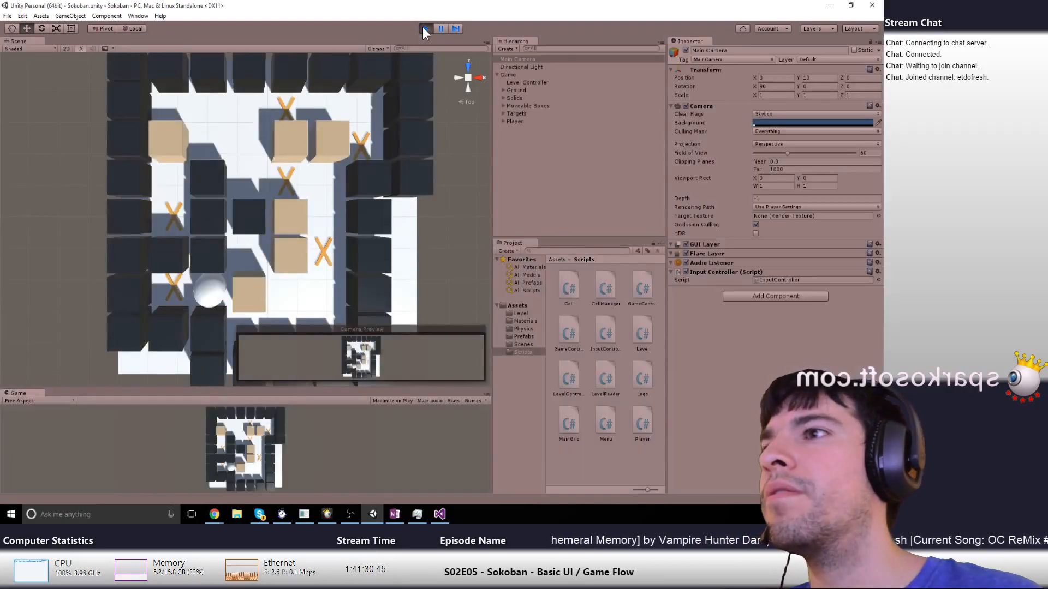
click(425, 29)
Run the scene with the Main Camera selected, play the level until every box sits on a target, and stop the run
alt+drag(429, 181, 433, 14)
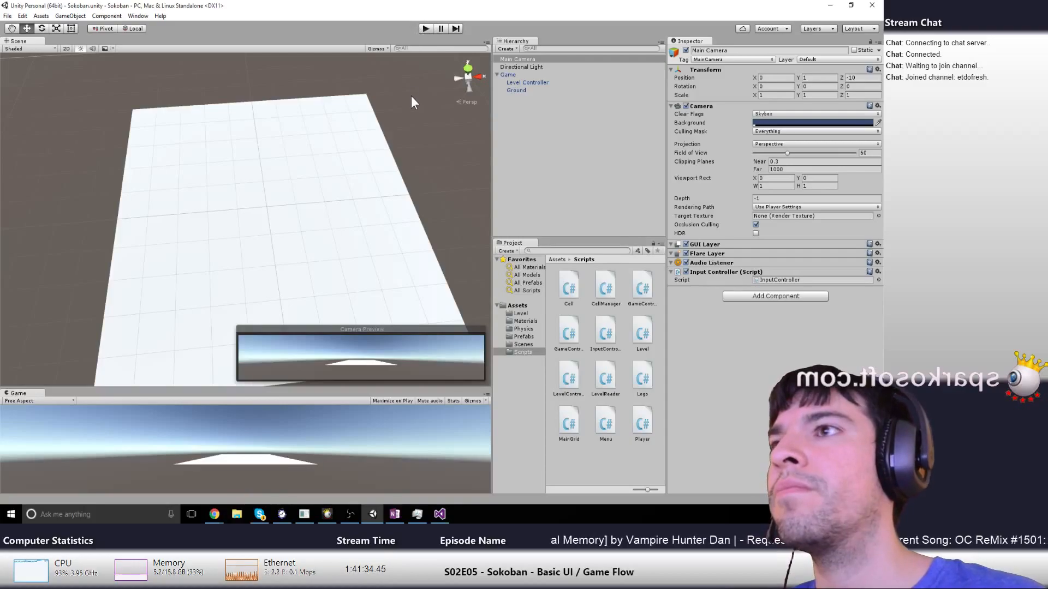
click(527, 59)
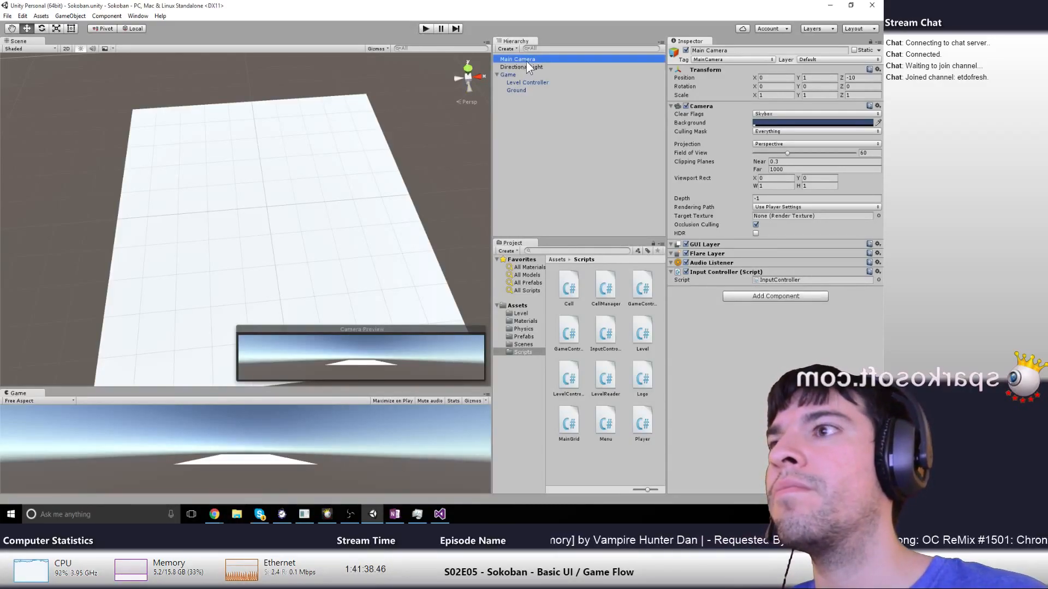
click(424, 28)
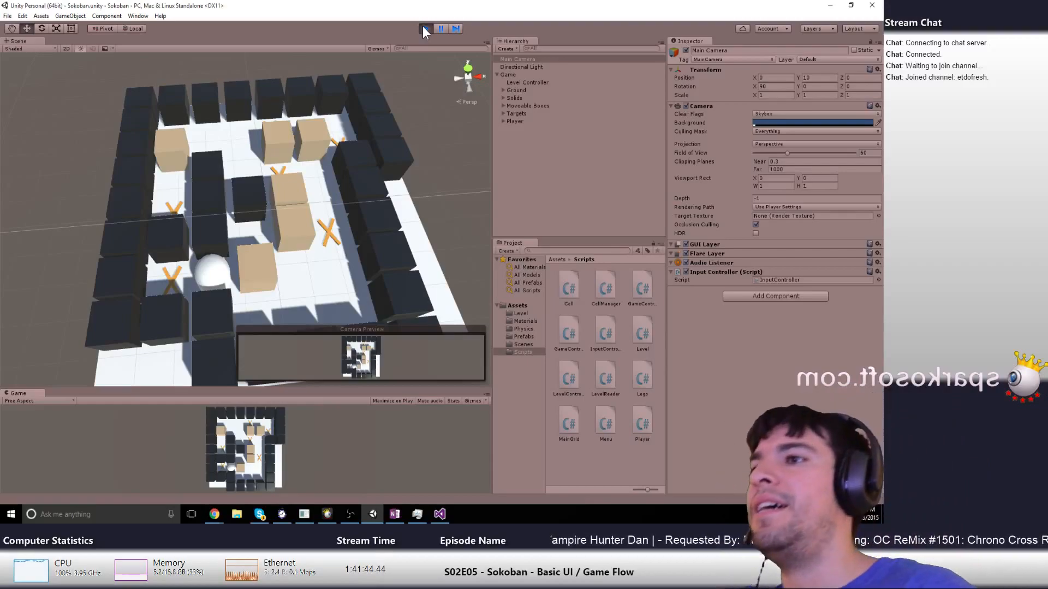
key(Right)
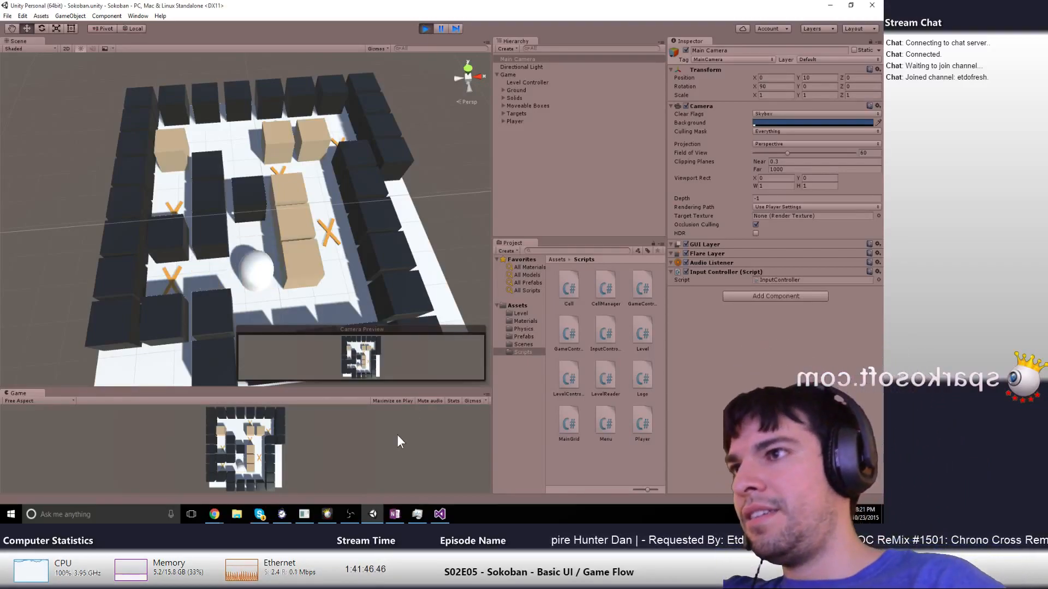
key(Down)
key(Right)
key(Right)
key(Up)
key(Left)
key(Left)
key(Left)
key(Right)
key(Right)
key(Right)
key(Up)
key(Up)
key(Left)
key(Up)
key(Right)
key(Left)
key(Left)
key(Left)
key(Left)
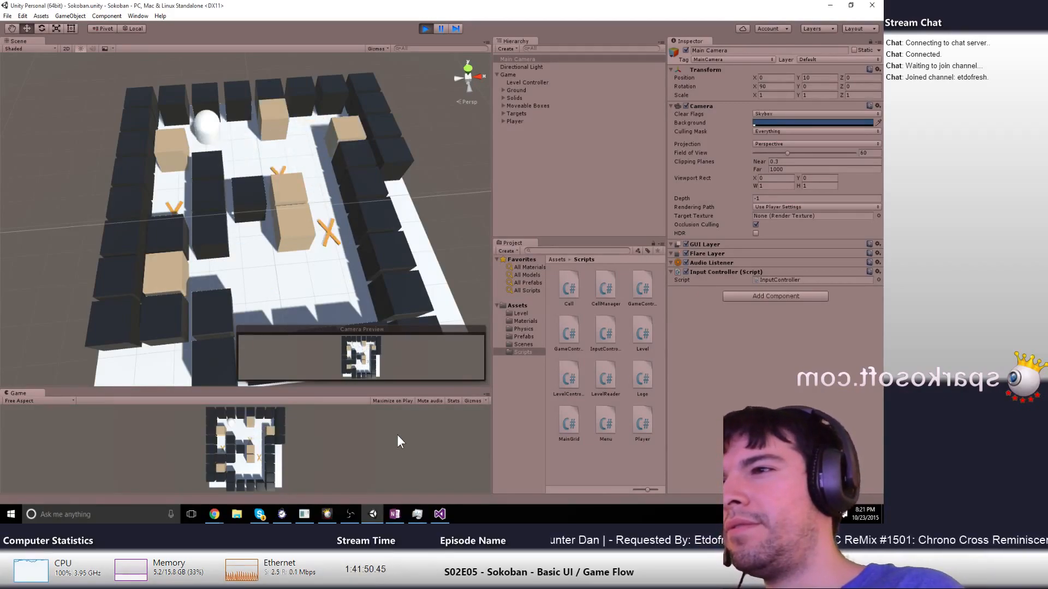
key(Down)
key(Up)
key(Right)
key(Up)
key(Right)
key(Right)
key(Right)
key(Down)
key(Down)
key(Down)
key(Left)
key(Left)
key(Up)
key(Right)
key(Up)
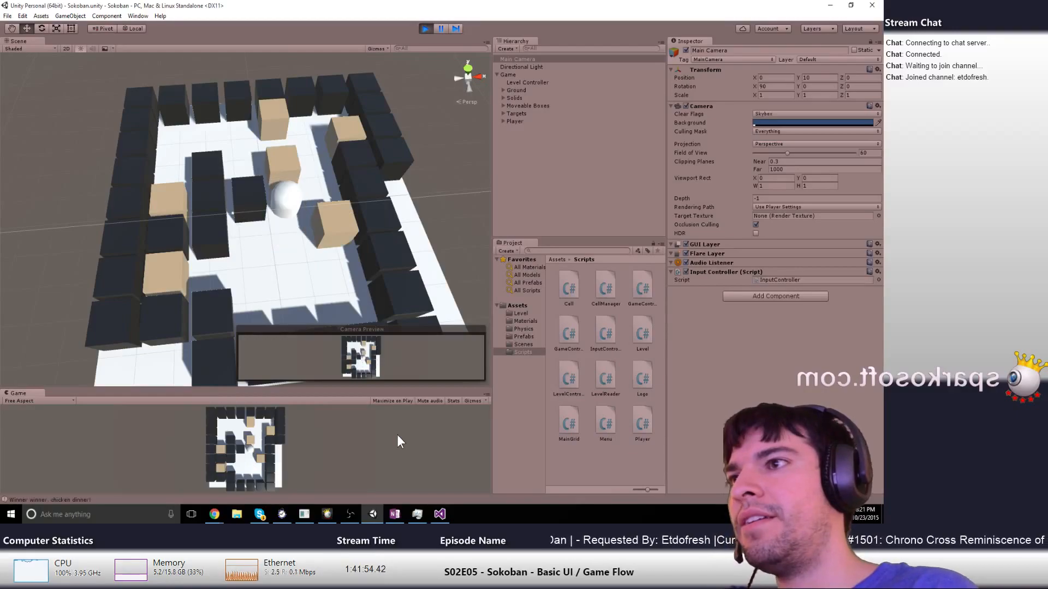
click(424, 28)
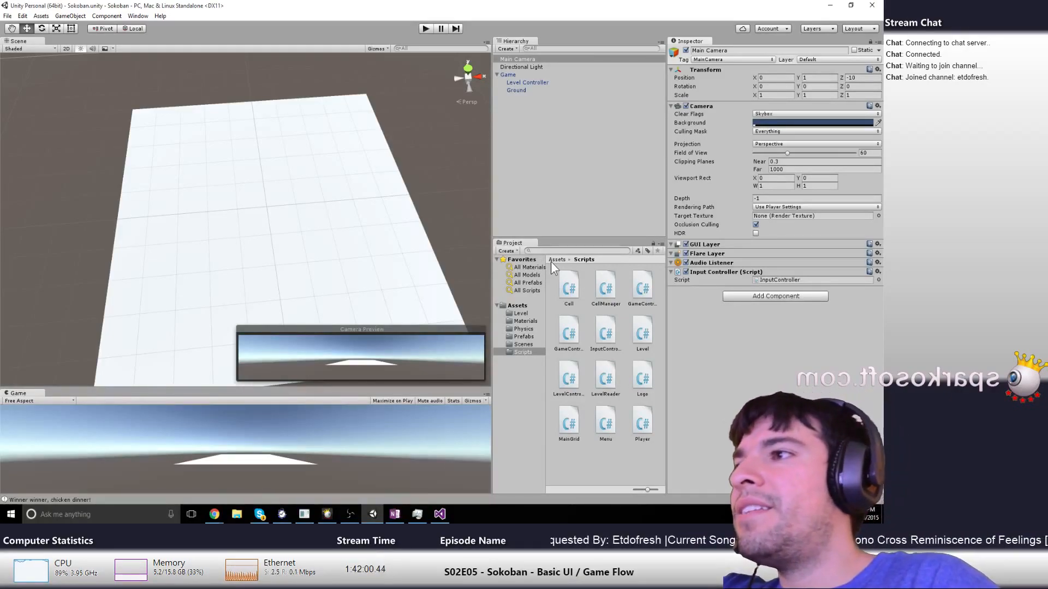
Replace Scenes/Sokoban.unity in the build's scene list with the Game scene after opening it, and close the build settings
click(8, 17)
click(33, 112)
click(82, 39)
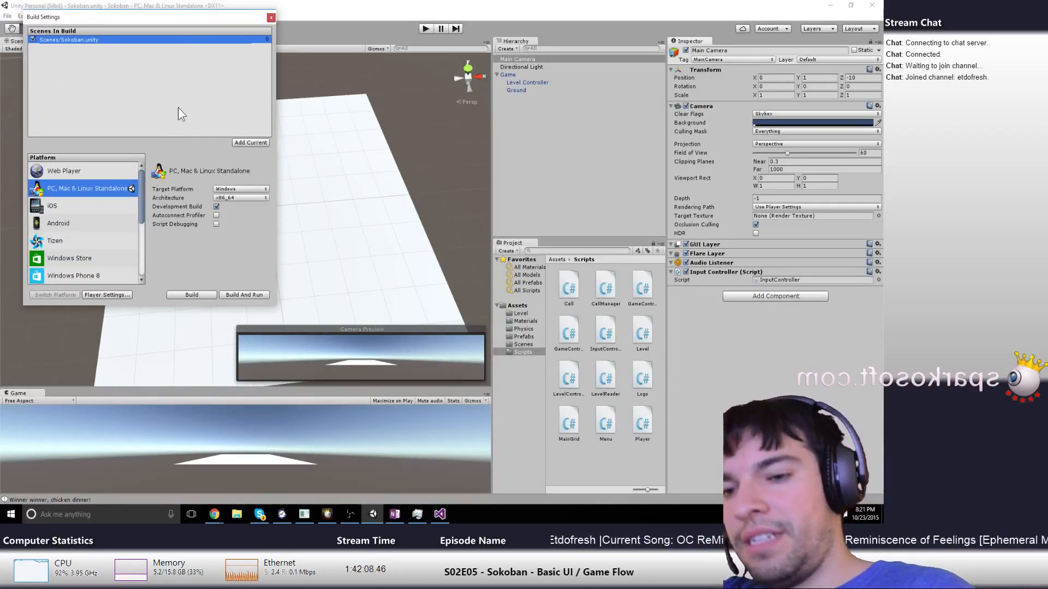
key(Delete)
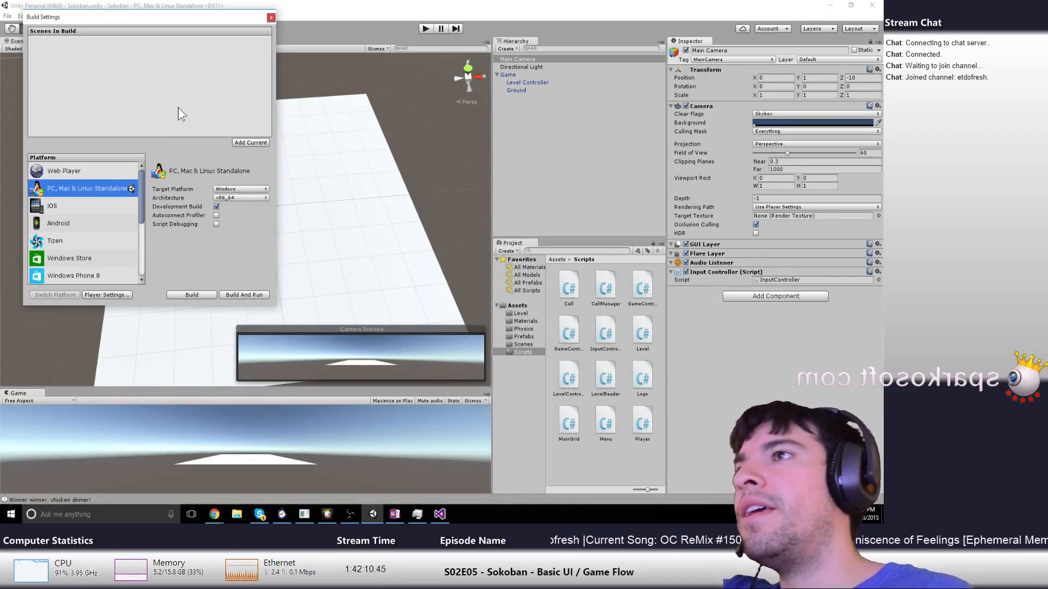
click(523, 344)
double_click(568, 286)
click(249, 142)
click(272, 19)
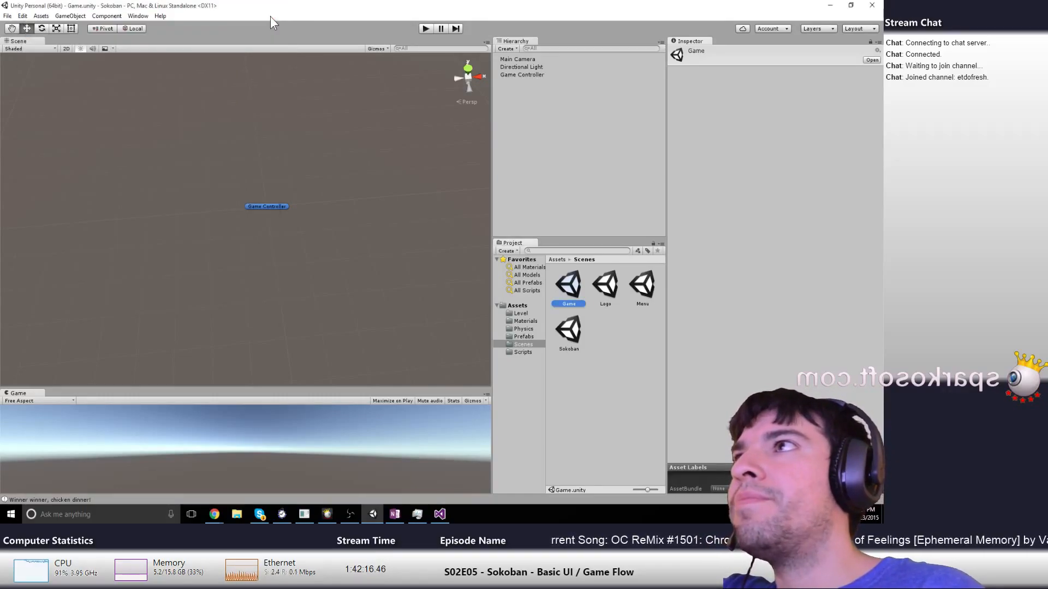
Run the Game scene and start the level from the game's menu to test the full flow
click(425, 28)
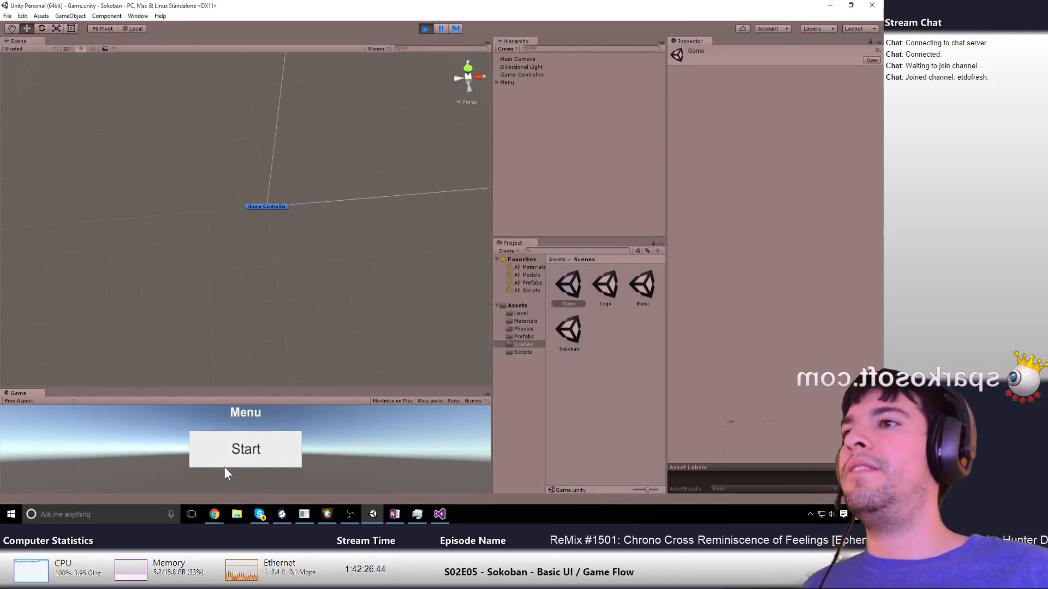
click(237, 451)
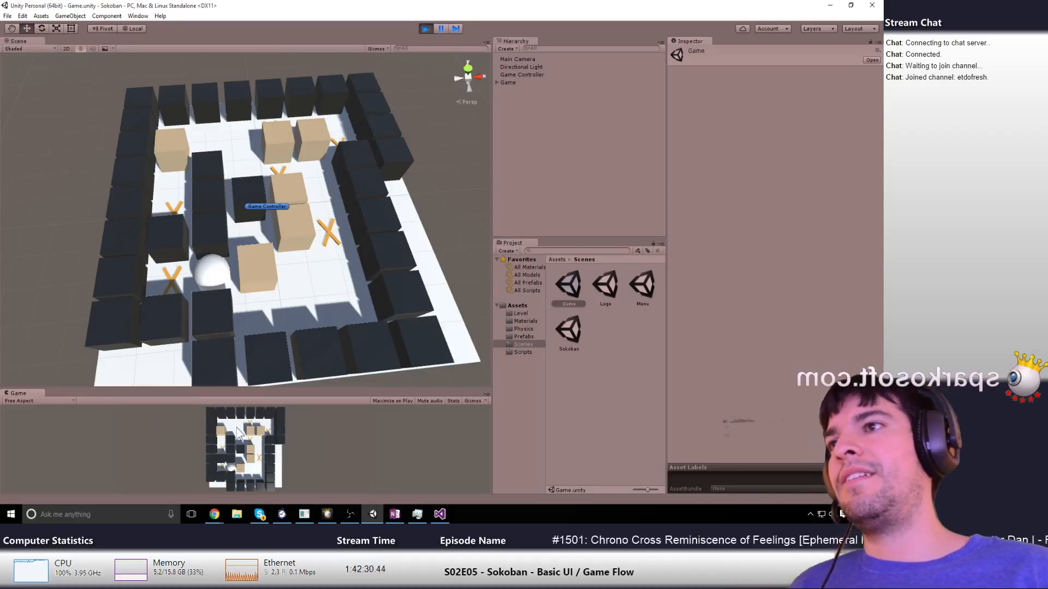
Enlarge the Game view to see more of the level, and stop the test run
drag(387, 387, 419, 343)
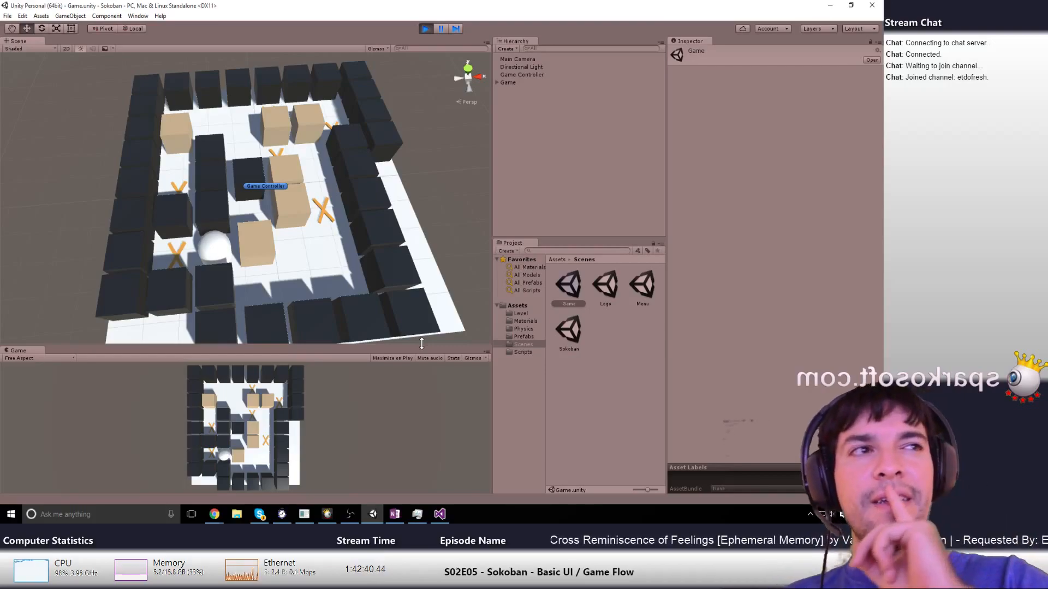
click(425, 29)
Build and run the standalone Sokoban player, launch it from its configuration window, and start the level from the game's menu
click(7, 16)
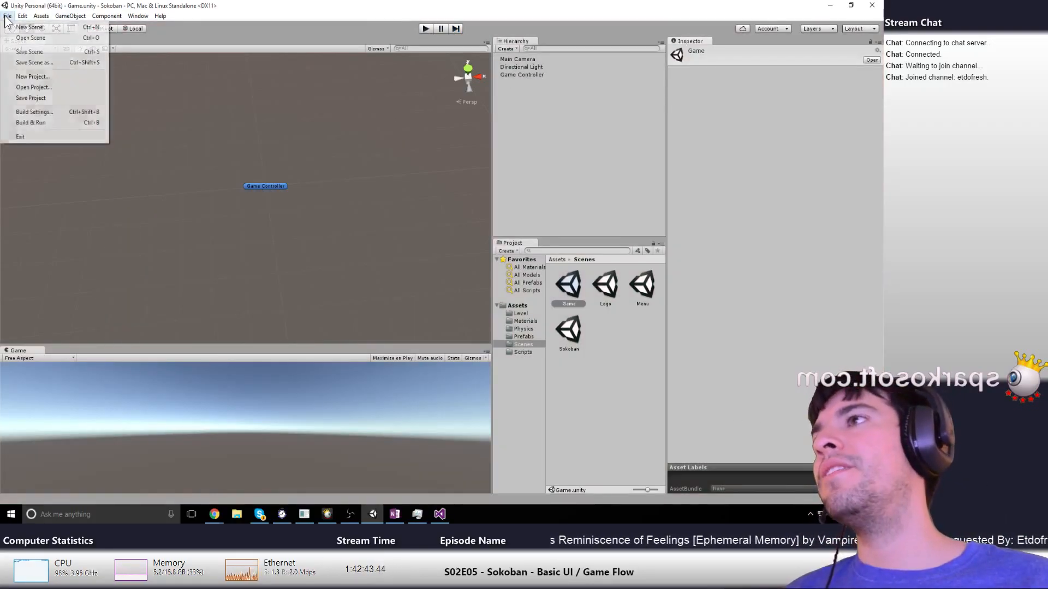
click(47, 119)
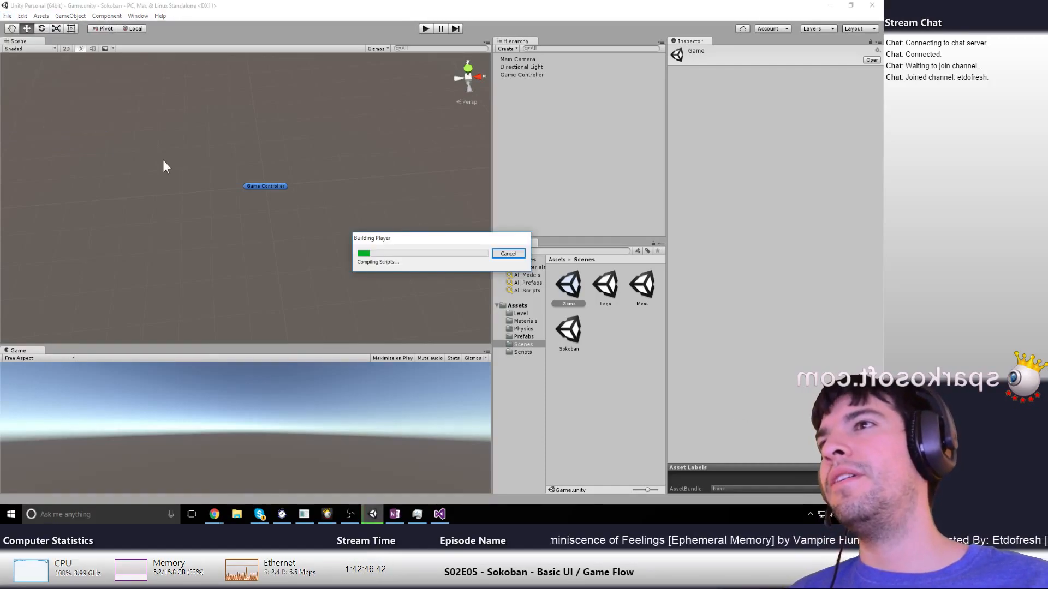
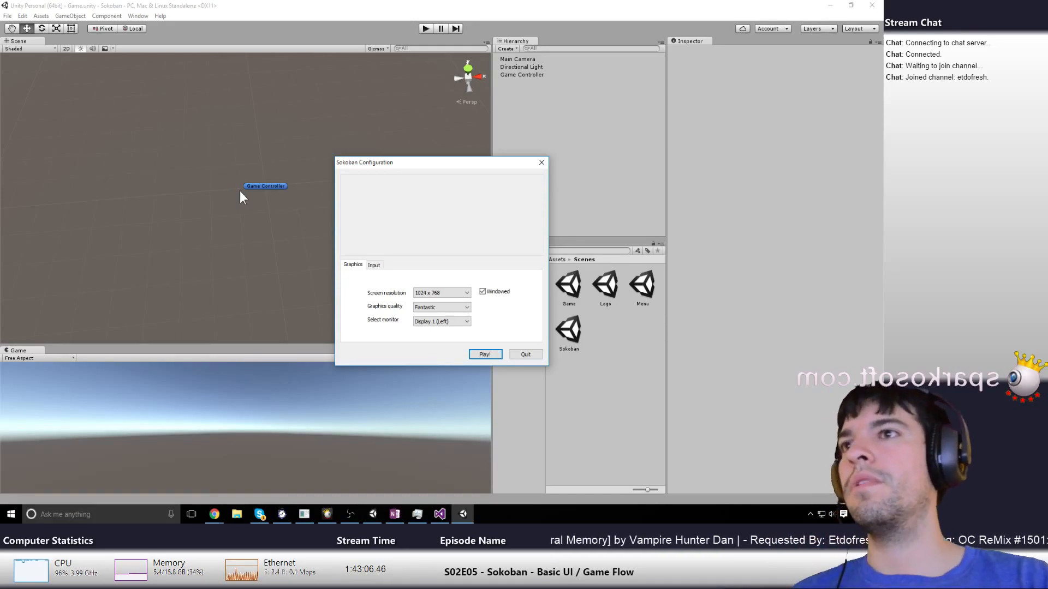
click(483, 353)
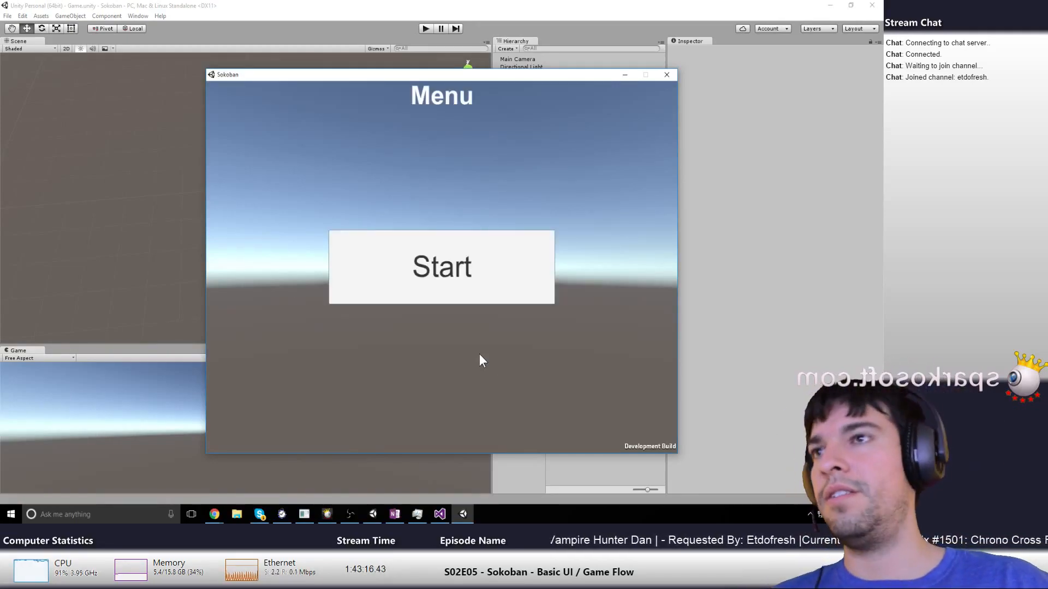
click(427, 250)
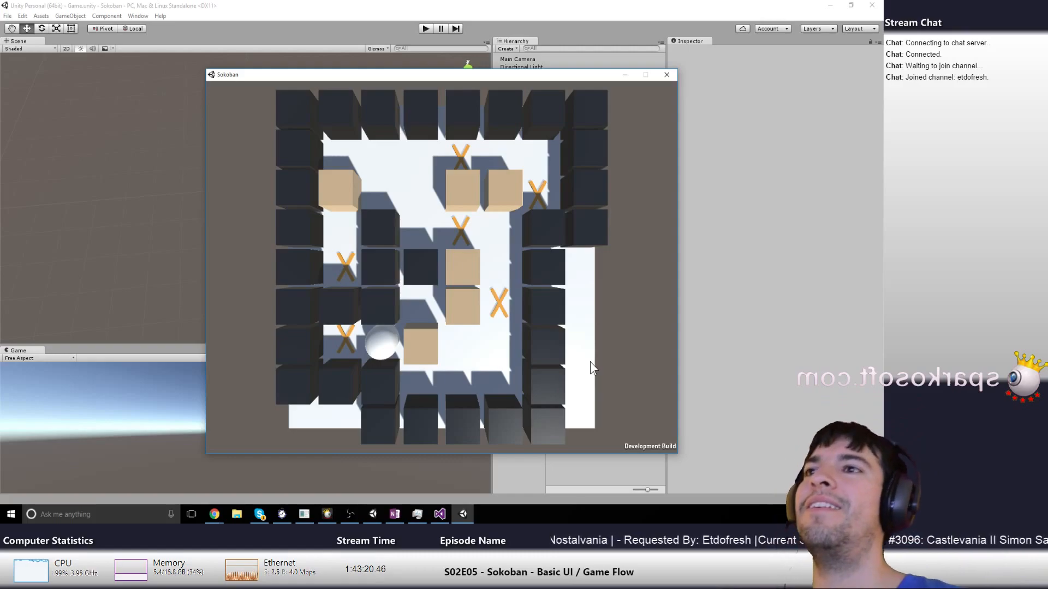
Play the level in the standalone build until every box sits on a target, and close the game window
key(Right)
key(Down)
key(Right)
key(Right)
key(Up)
key(Left)
key(Left)
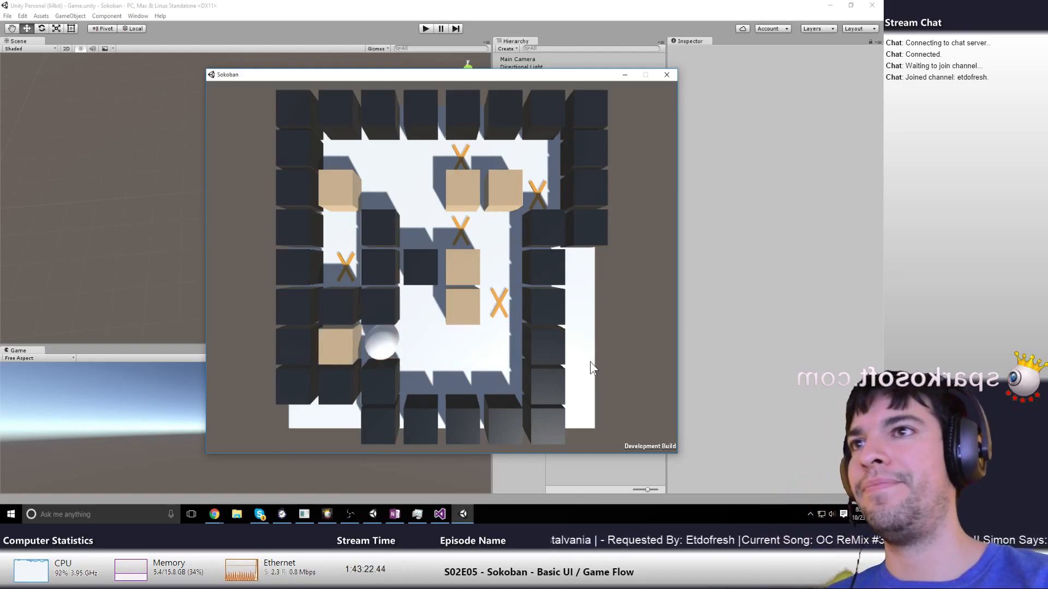
key(Right)
key(Right)
key(Right)
key(Up)
key(Up)
key(Up)
key(Left)
key(Up)
key(Right)
key(Left)
key(Left)
key(Up)
key(Left)
key(Left)
key(Down)
key(Down)
key(Up)
key(Right)
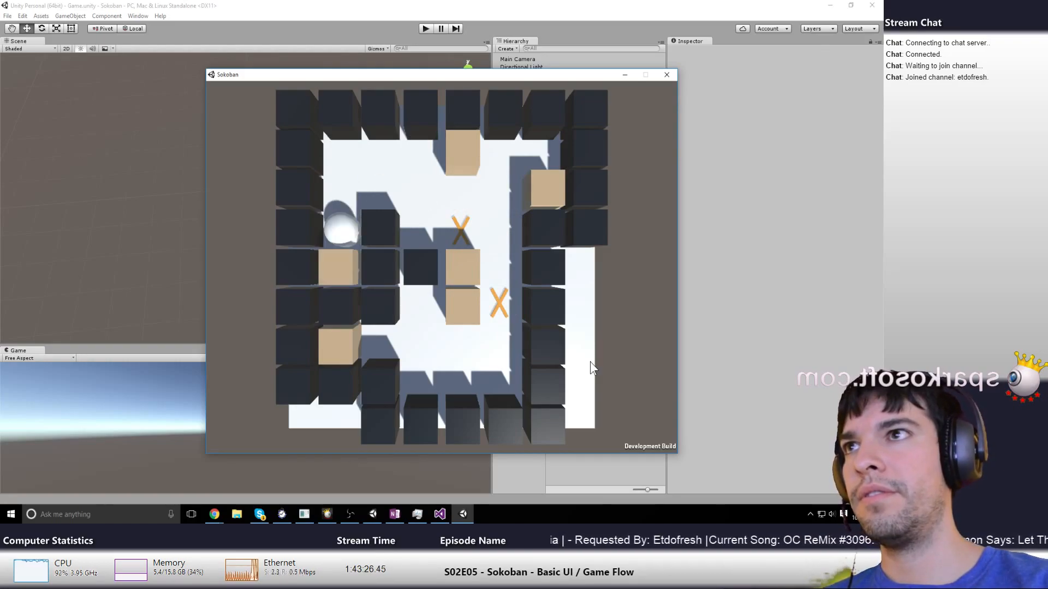
key(Right)
key(Right)
key(Right)
key(Down)
key(Down)
key(Down)
key(Down)
key(Left)
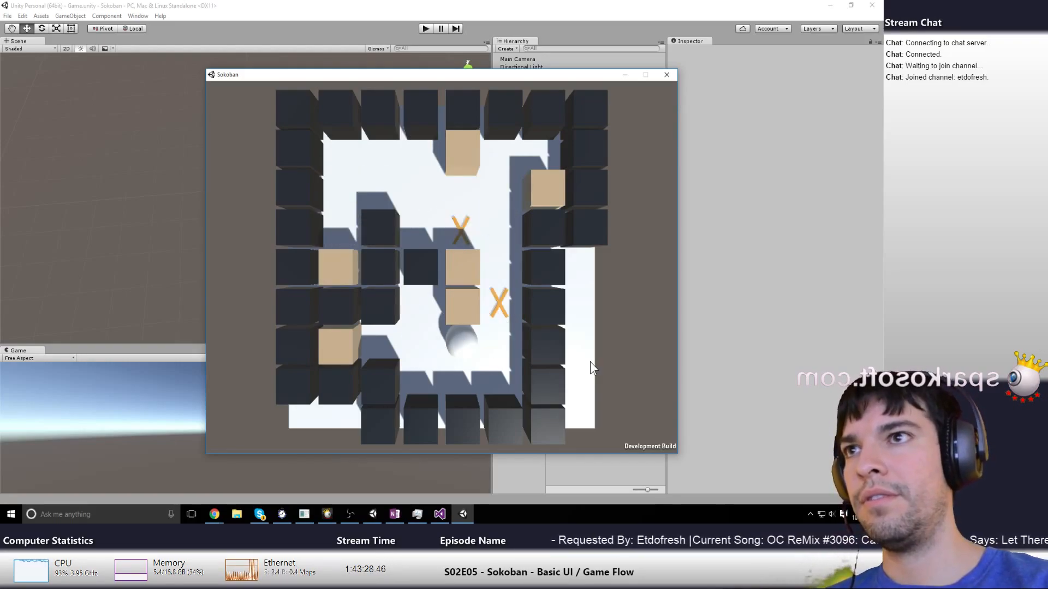
key(Left)
key(Up)
key(Right)
key(Up)
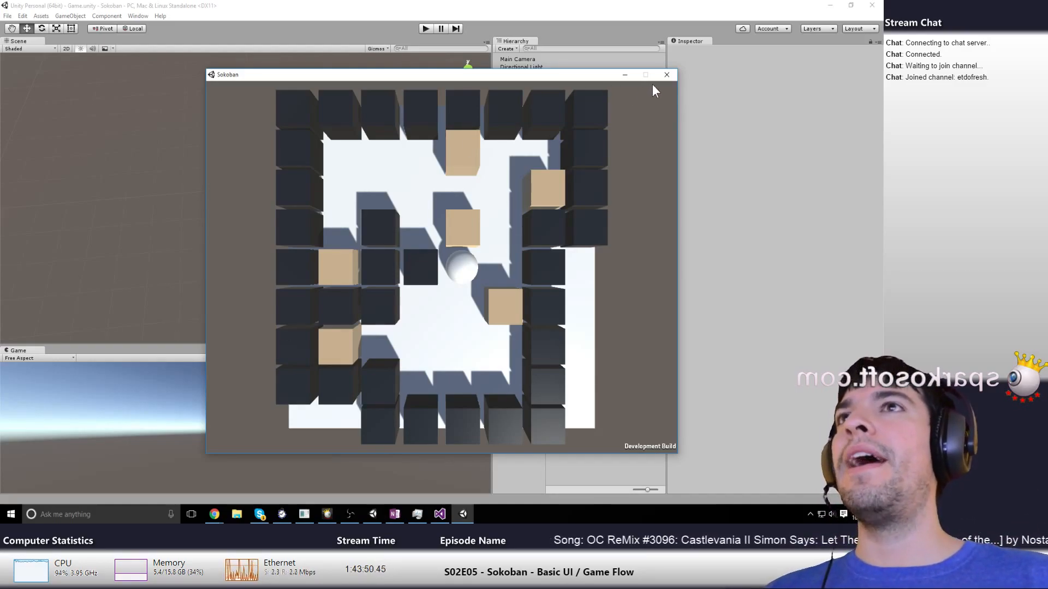
click(666, 75)
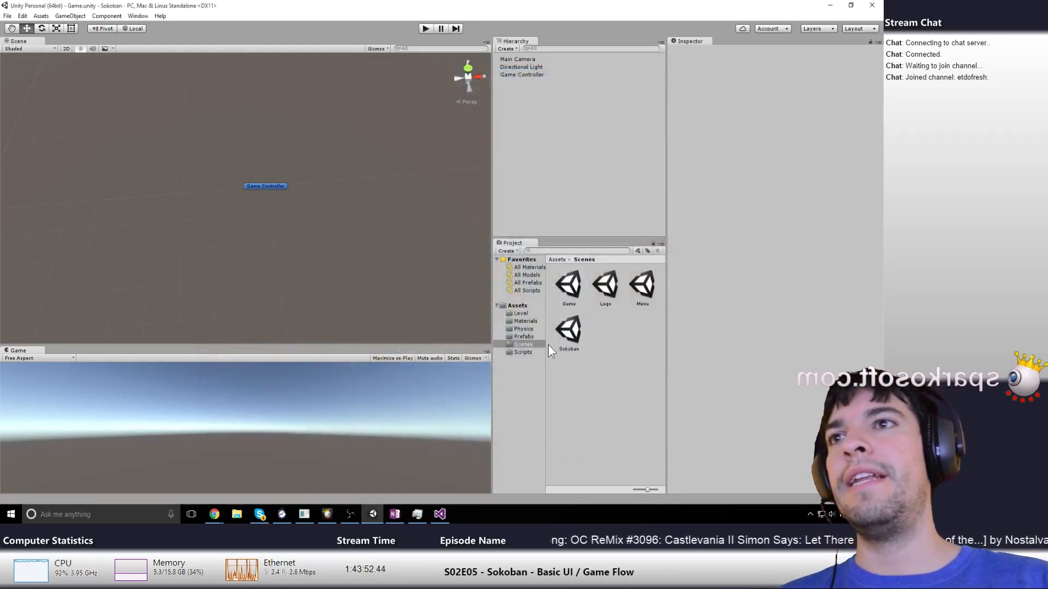
Open readme.txt from the project's root Assets folder in Visual Studio
click(518, 305)
click(565, 366)
double_click(564, 363)
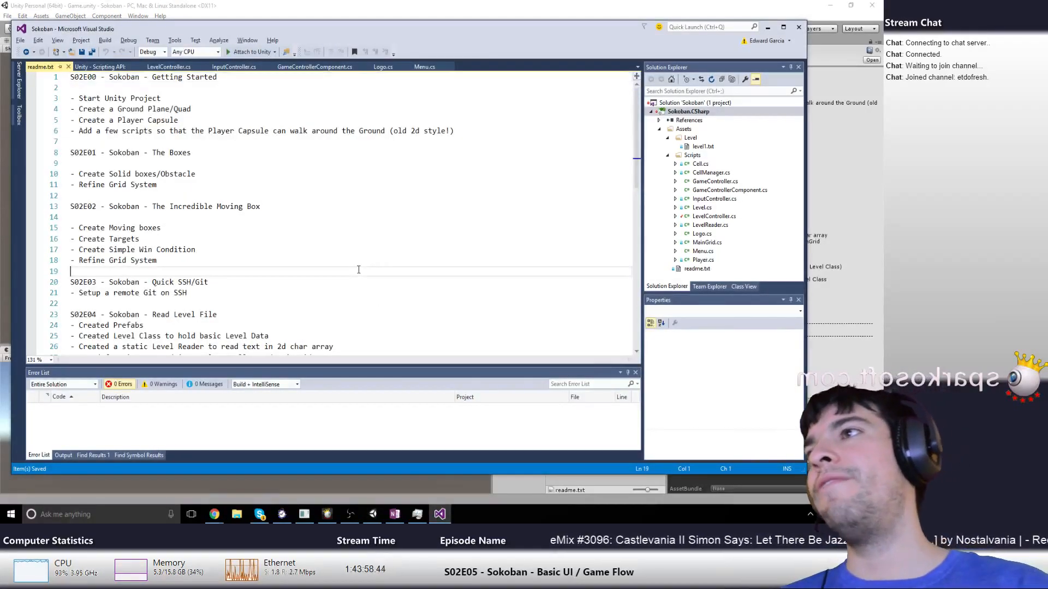
Extend the S02E05 heading in readme.txt so it reads "S02E05 - Sokoban - Basic UI / Game Flow"
key(Down)
key(Down)
key(Down)
key(Down)
key(Down)
key(Down)
key(Down)
key(Down)
key(Down)
key(Down)
key(Down)
key(Down)
key(Down)
key(Down)
key(Down)
key(Down)
key(Down)
key(Down)
key(Down)
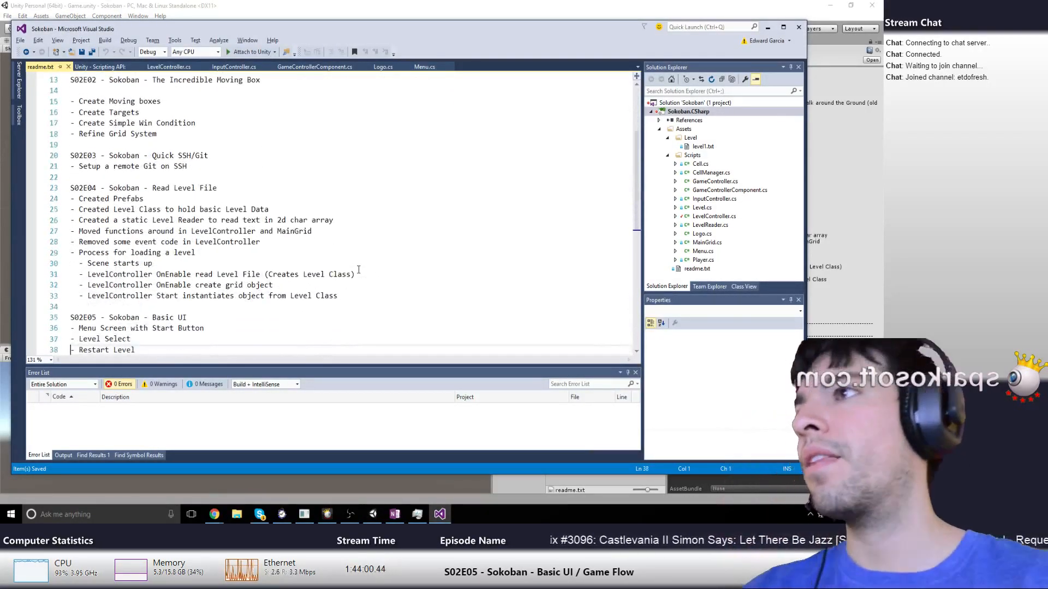
key(Down)
key(Down)
key(Down)
key(Up)
key(Up)
key(Up)
key(Up)
key(Up)
key(Up)
key(End)
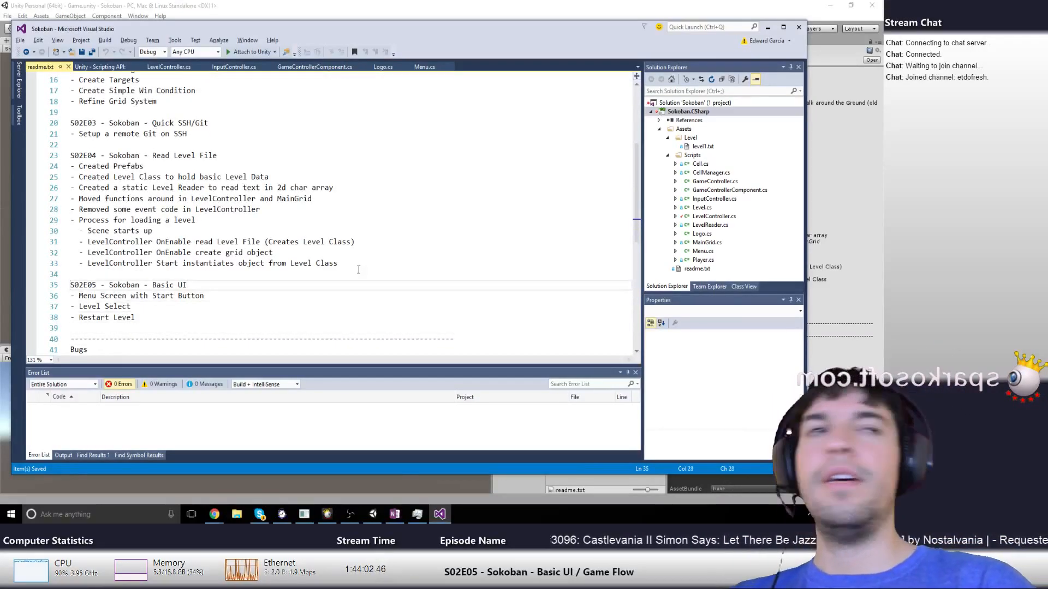
text(/ )
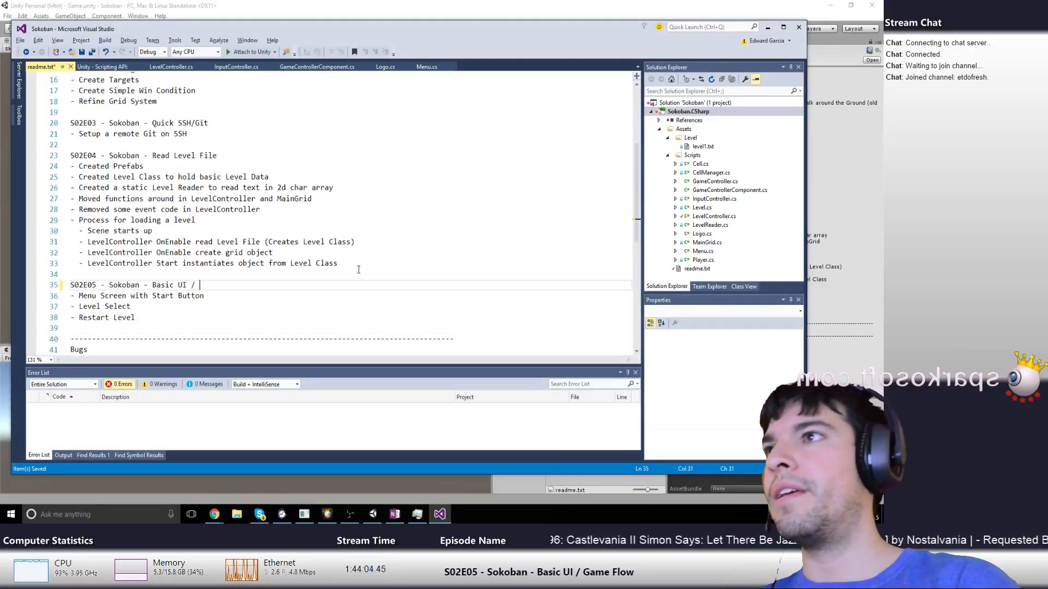
text(Game F)
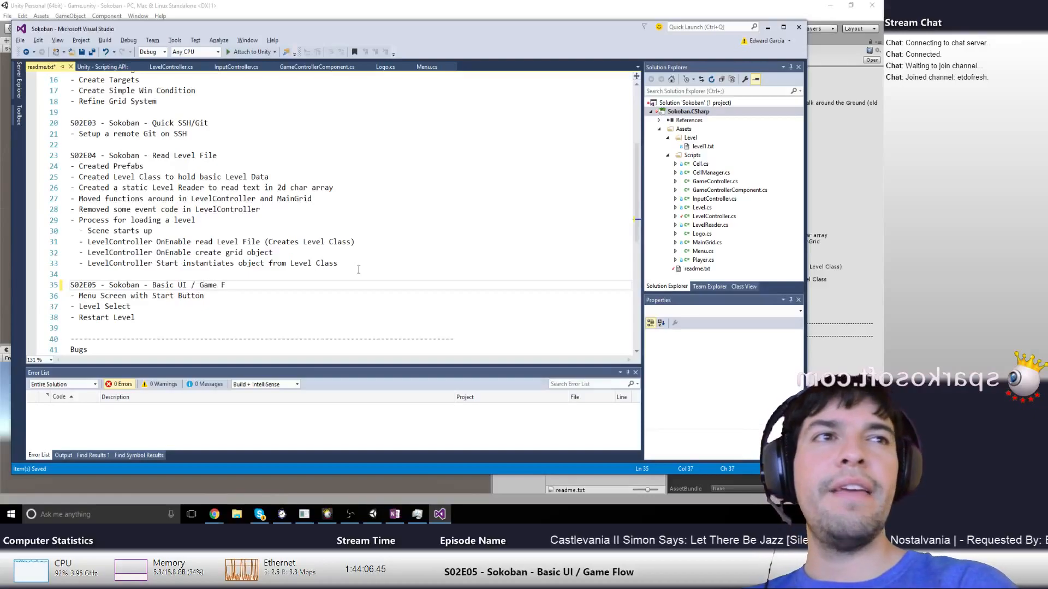
text(low)
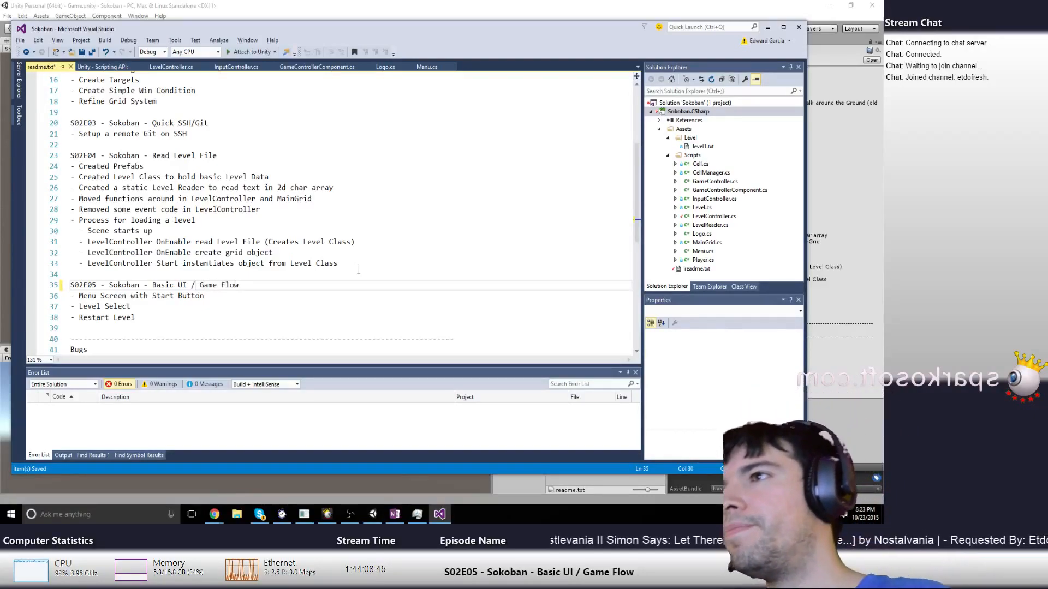
Move the "Restart Level" and "Level Select" lines below the blank line, with Restart Level first
key(Left)
key(Left)
key(Left)
key(Left)
key(Left)
key(Down)
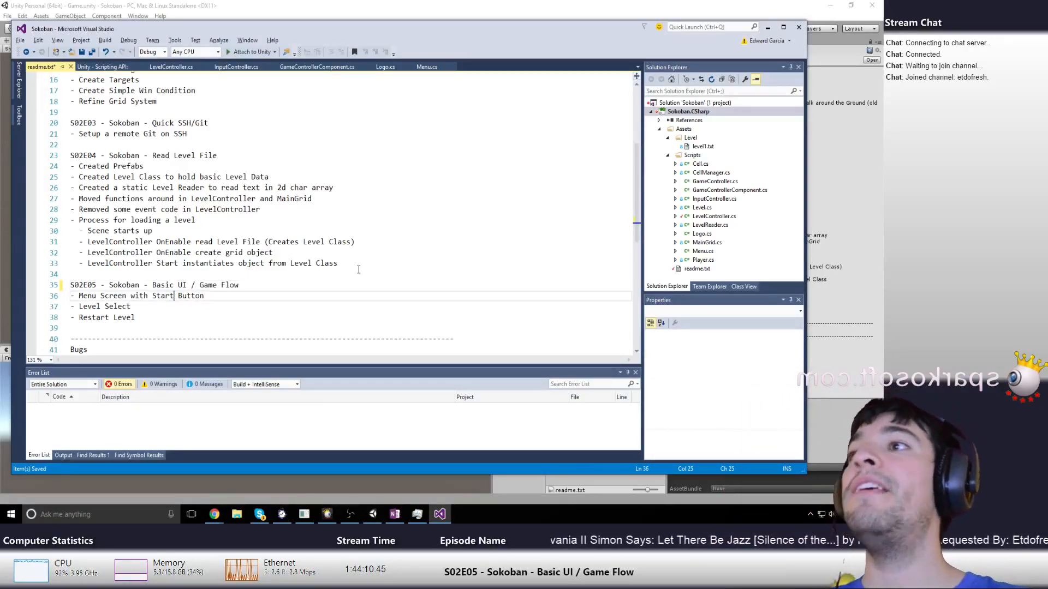
key(Down)
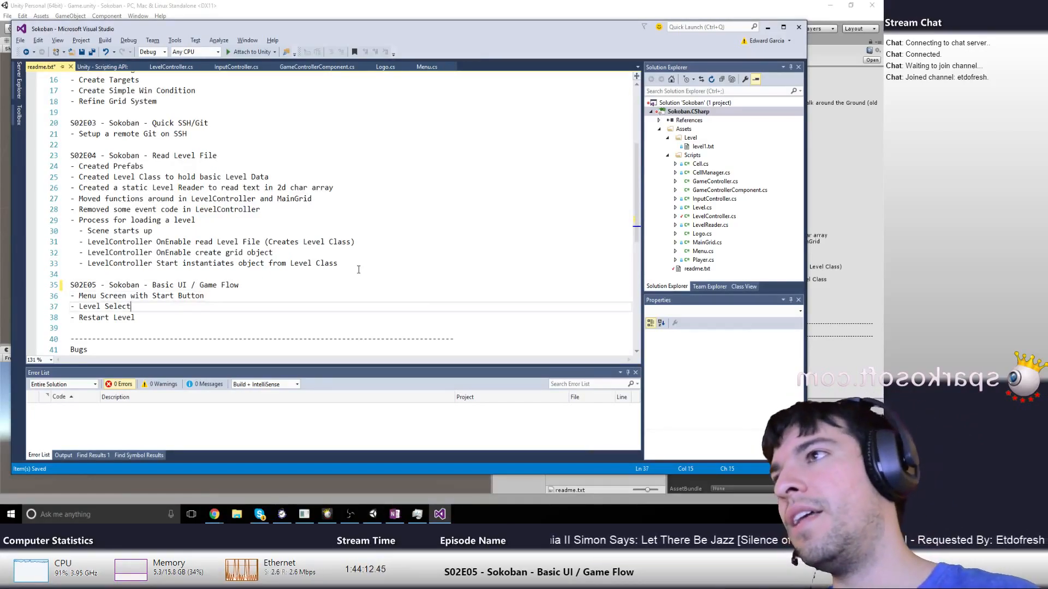
key(alt+Down)
key(alt+Down)
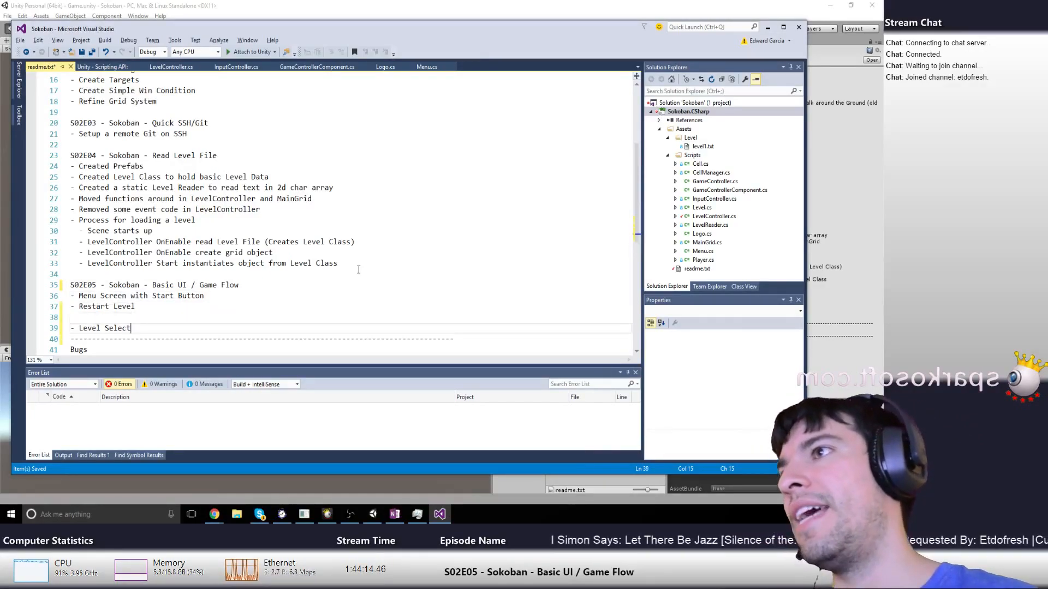
key(Up)
key(Up)
key(alt+Down)
key(Up)
key(Down)
key(Up)
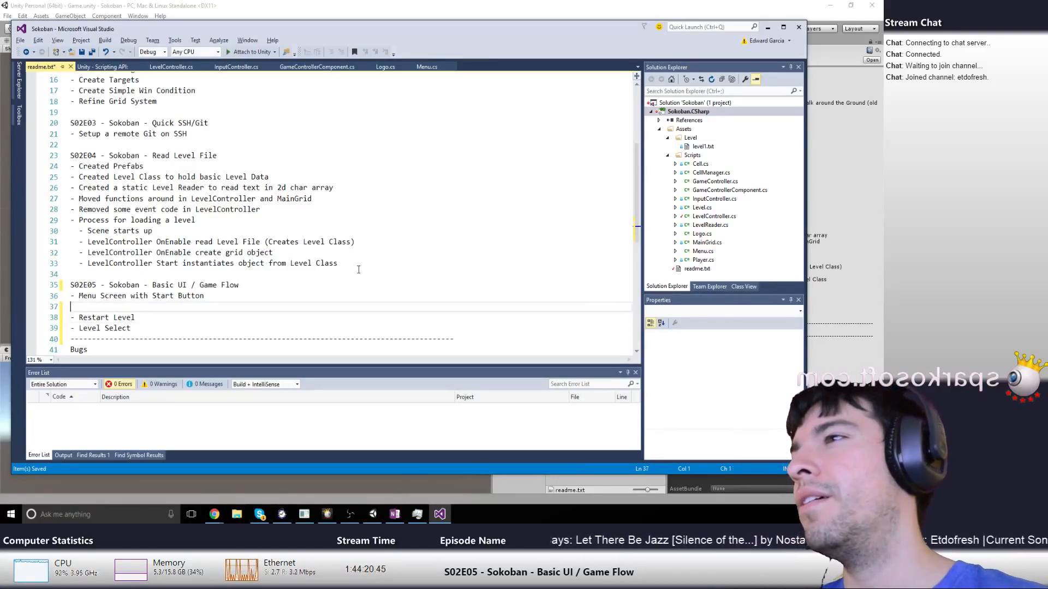
Add the entry "- Logo Screen" above the "Menu Screen with Start Button" line
key(Return)
key(Up)
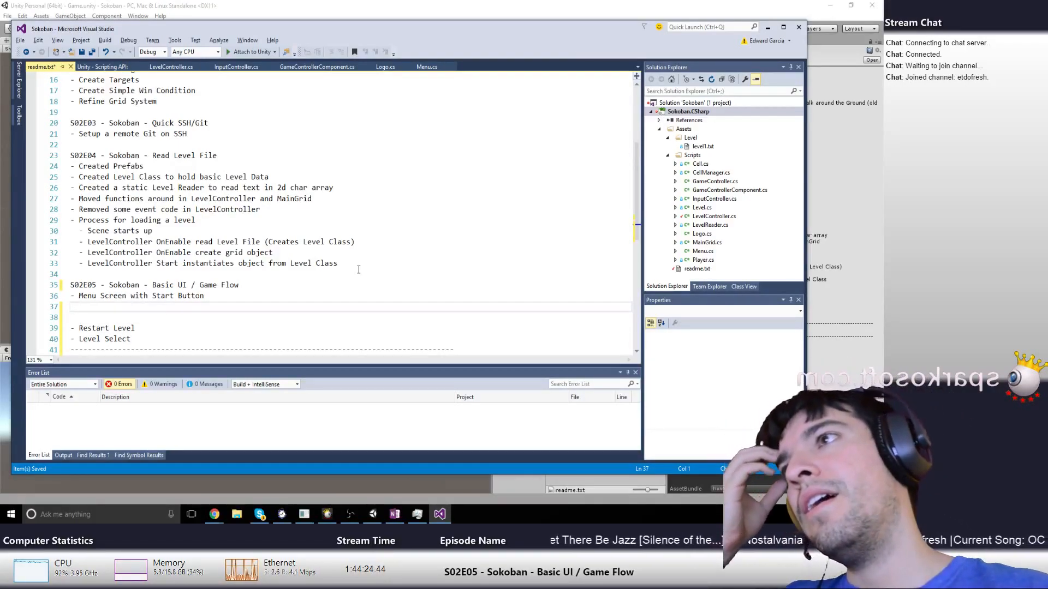
text(- Logo)
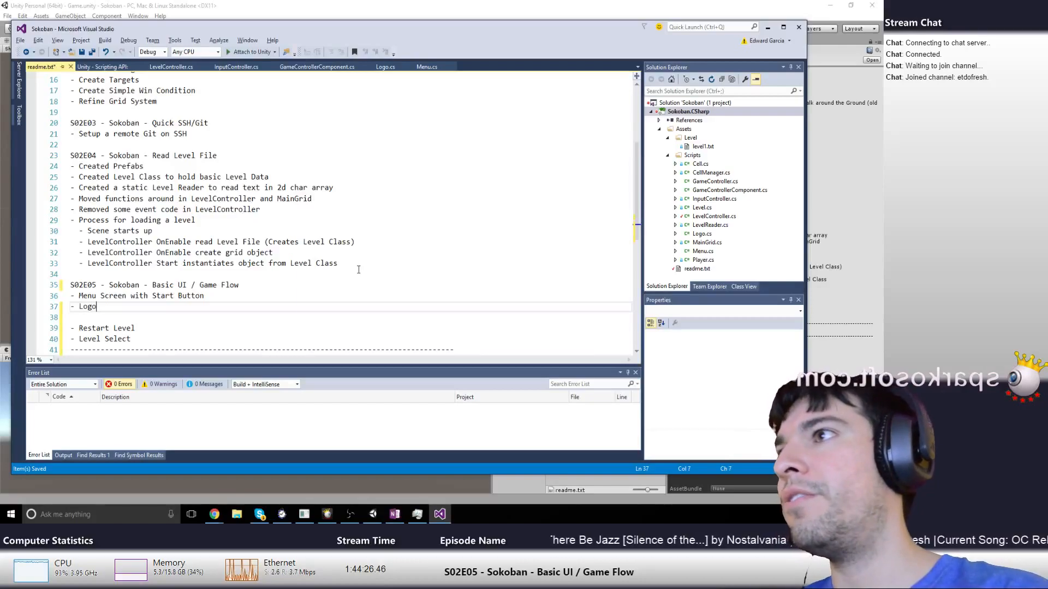
text( Screen)
key(alt+Up)
key(Down)
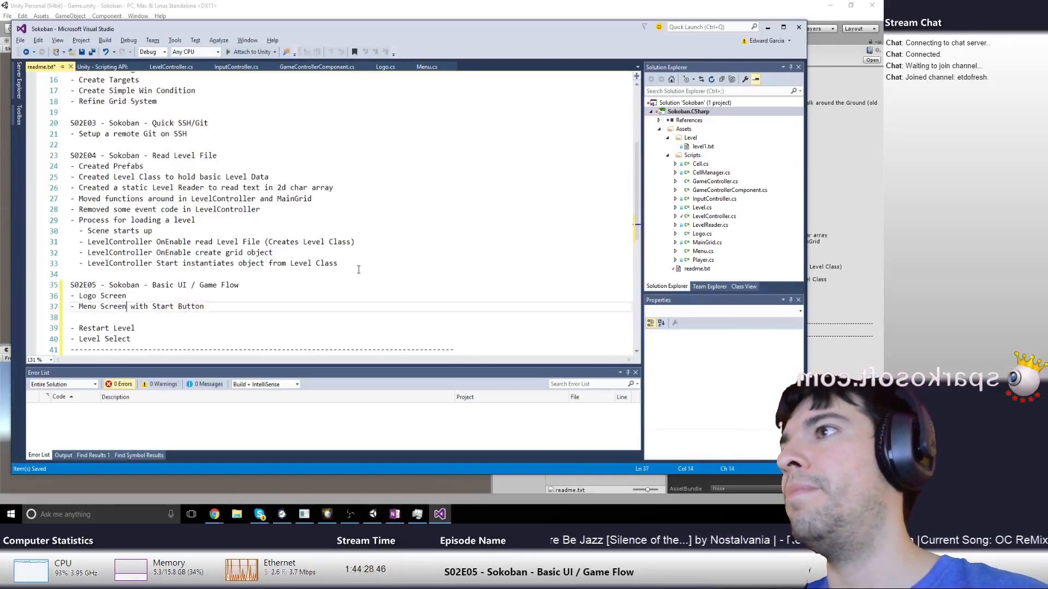
Add the entry "- Game Screen (what we've already done so far)" below the Menu Screen line
key(Return)
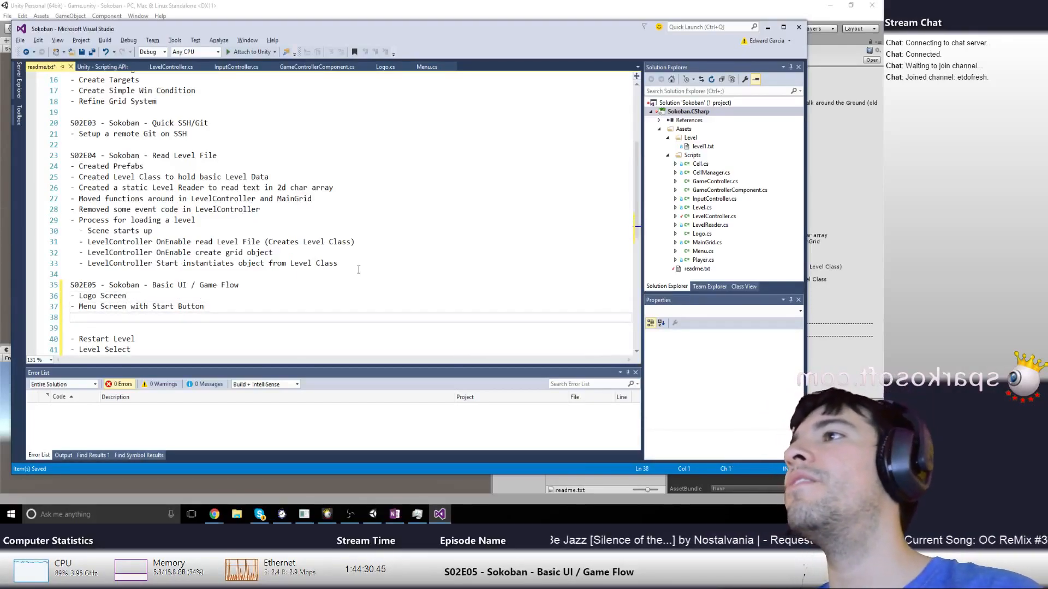
text(- Game Scr)
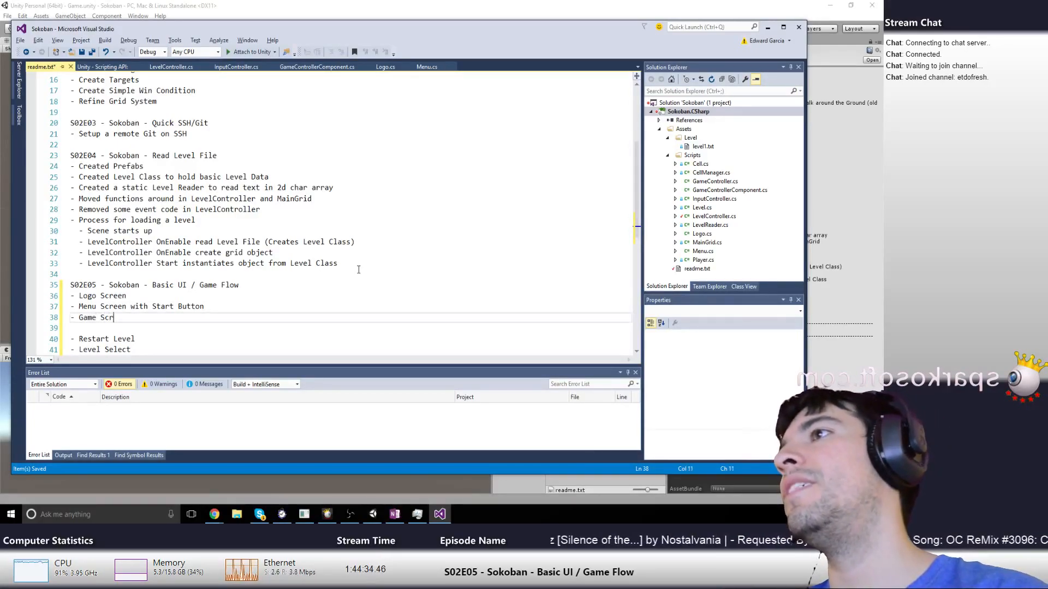
text(een ()
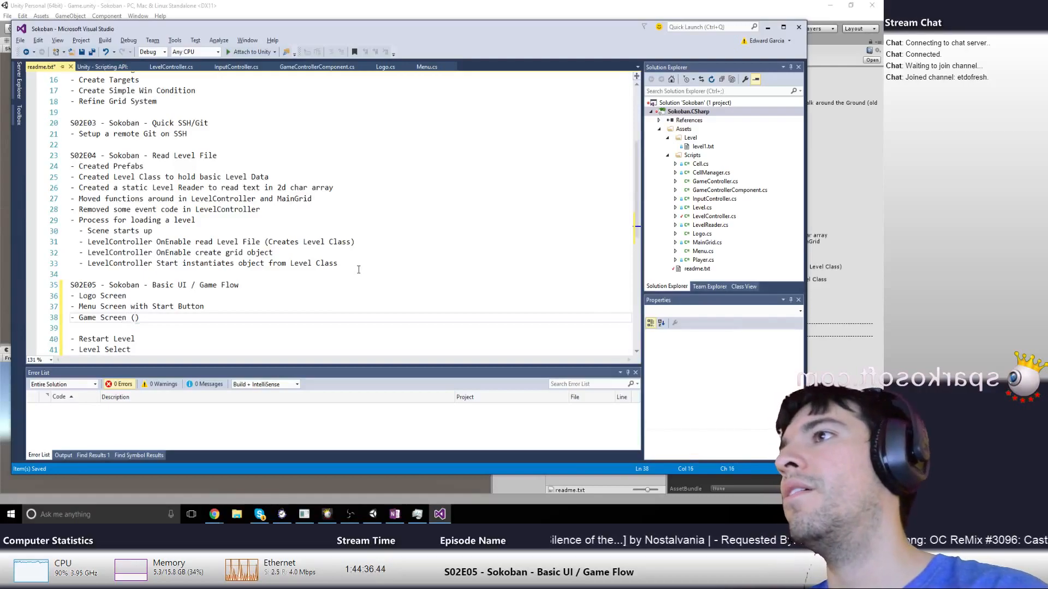
text(what w)
text(e've alread)
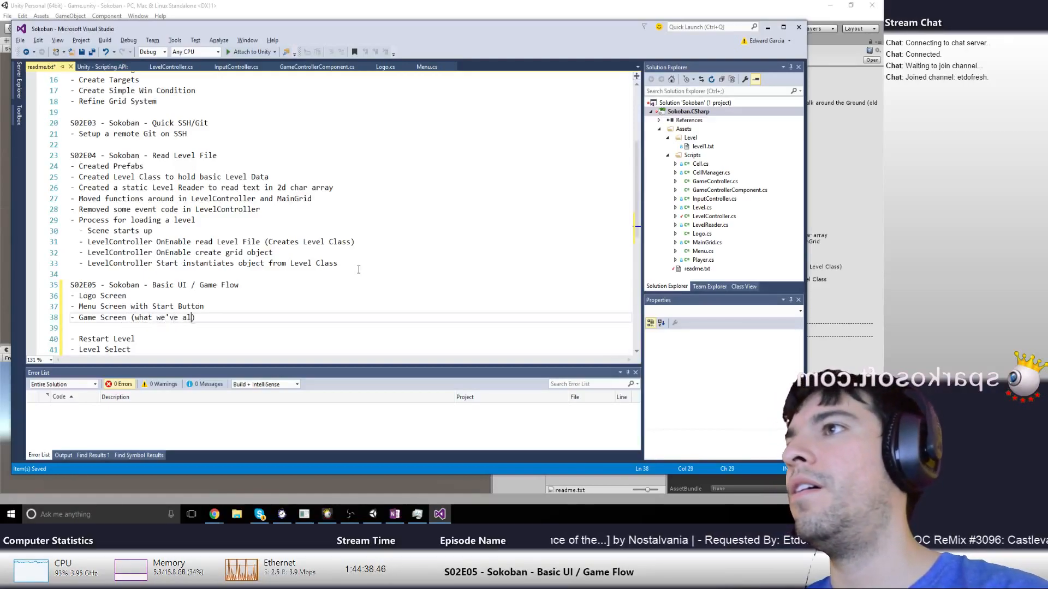
text(y done so far)
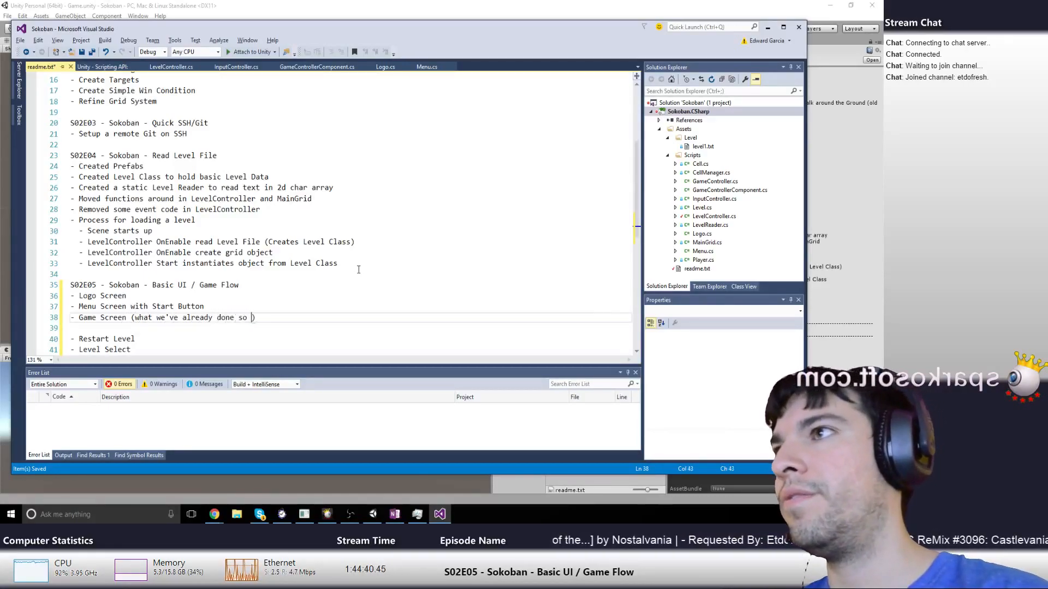
Add the entry "- Game Controller to mange the transitions between screens" below the Game Screen line and save readme.txt
key(Return)
text(- Game Controller to)
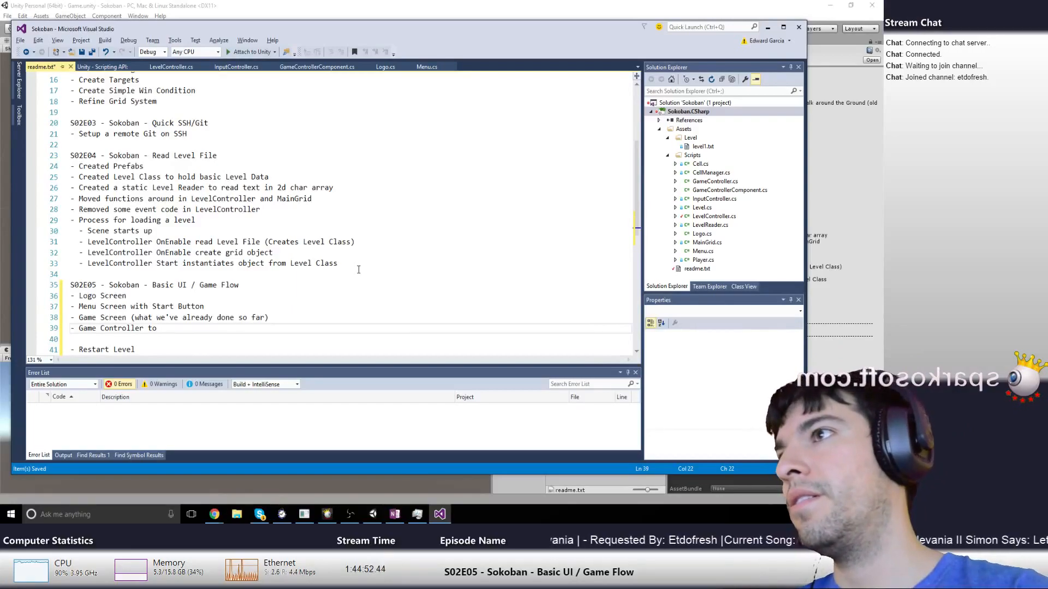
text(mange the transitions)
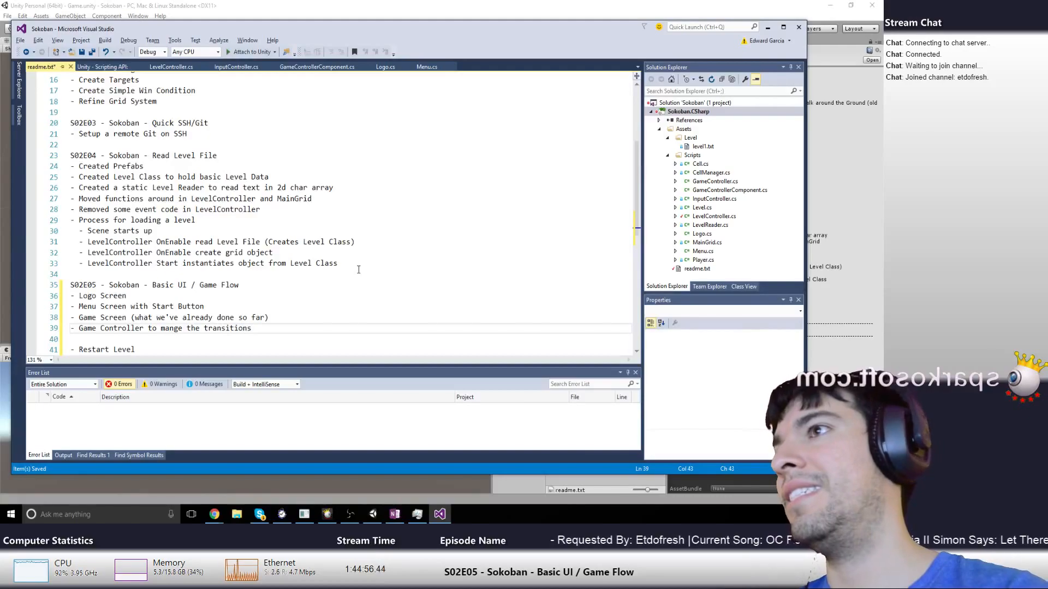
text( between screens)
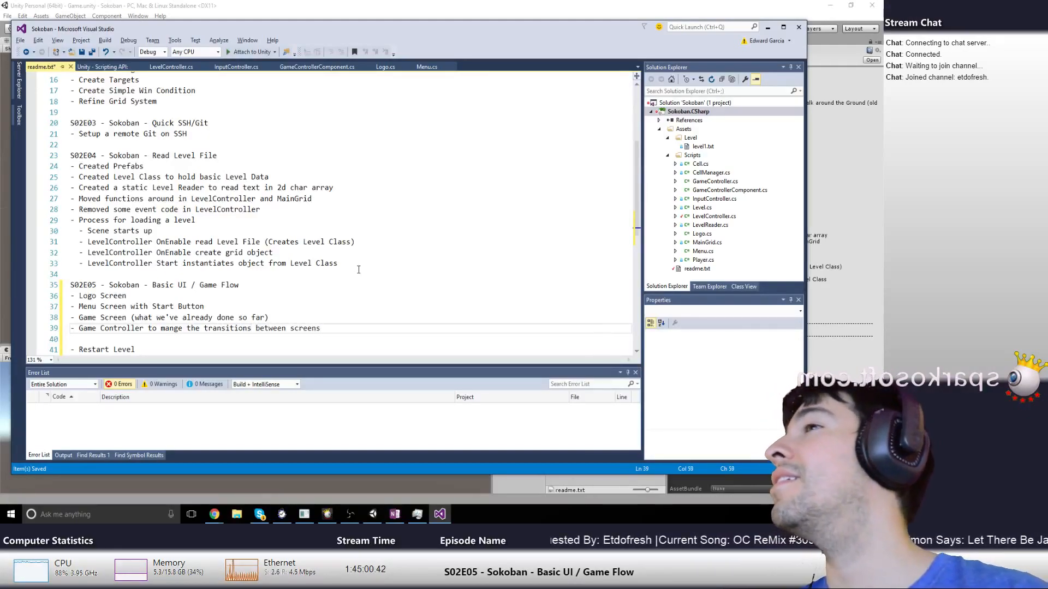
key(ctrl+s)
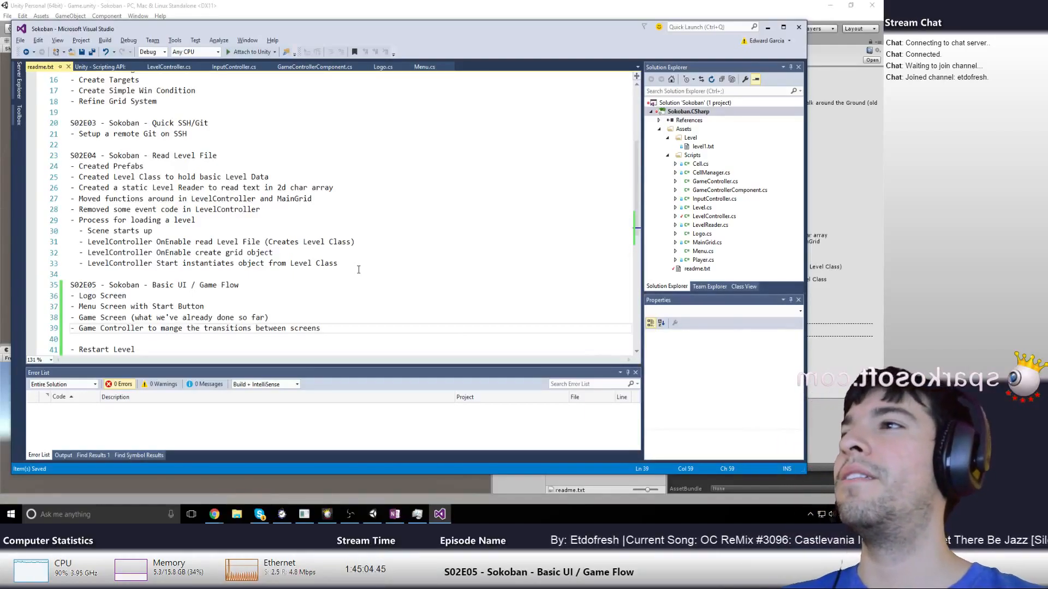
Add the entry "- Changed Camera on Sokoban Scene" below the Game Controller line in readme.txt
key(Return)
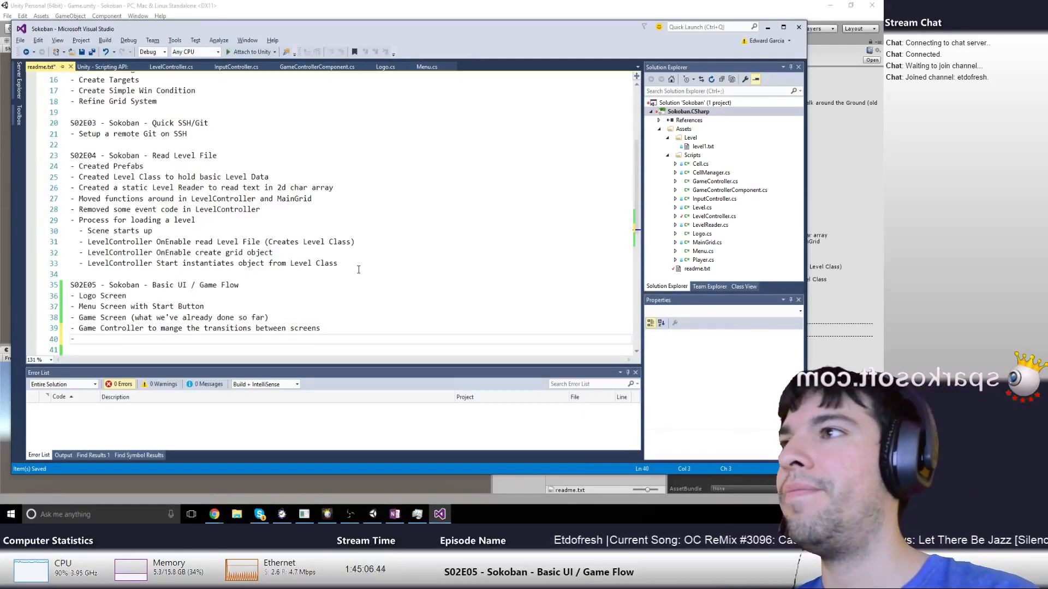
text(- Changed Camera on Sokoban Scr)
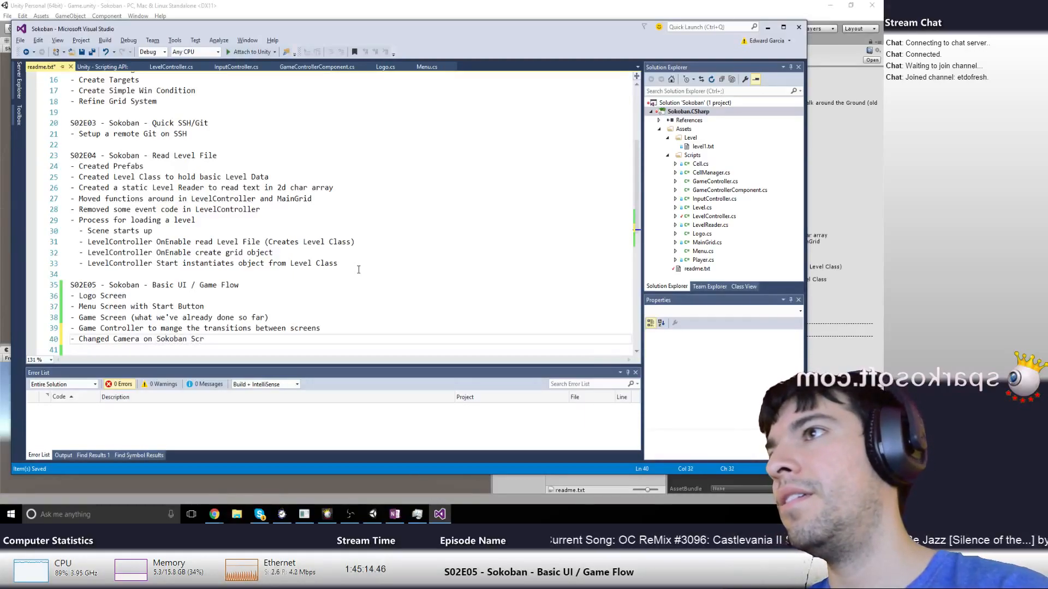
Replace "Screen" with "Scene" in the Logo, Menu and Game entries under the S02E05 heading
key(Up)
key(Up)
key(Up)
key(Up)
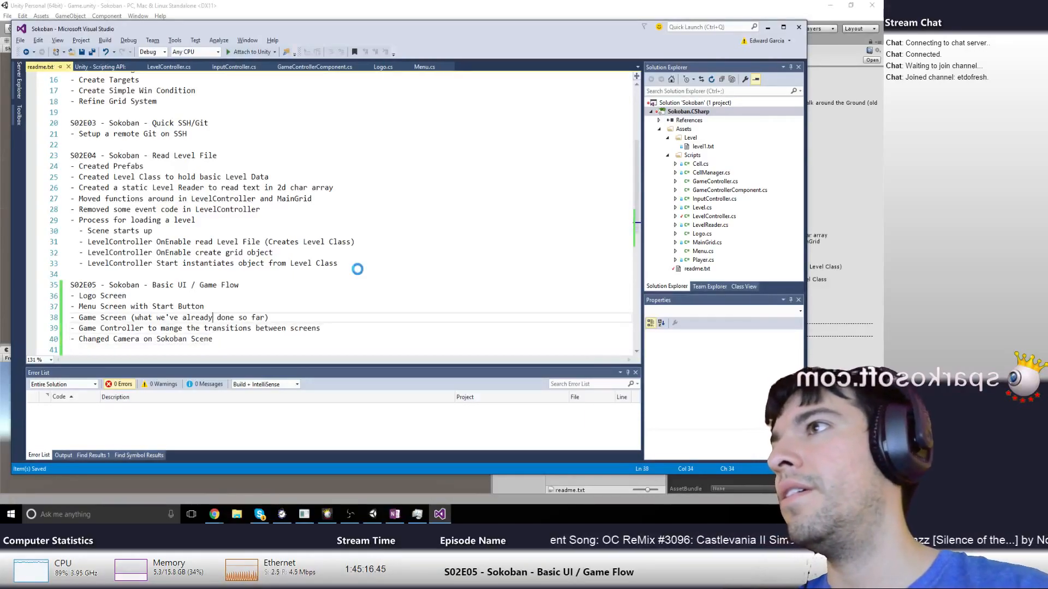
key(BackSpace)
key(BackSpace)
key(BackSpace)
key(BackSpace)
key(BackSpace)
key(Down)
key(Right)
key(BackSpace)
key(BackSpace)
key(BackSpace)
key(BackSpace)
key(BackSpace)
text(cene)
key(Down)
key(Right)
key(BackSpace)
key(BackSpace)
key(BackSpace)
key(BackSpace)
key(BackSpace)
text(cene)
key(Down)
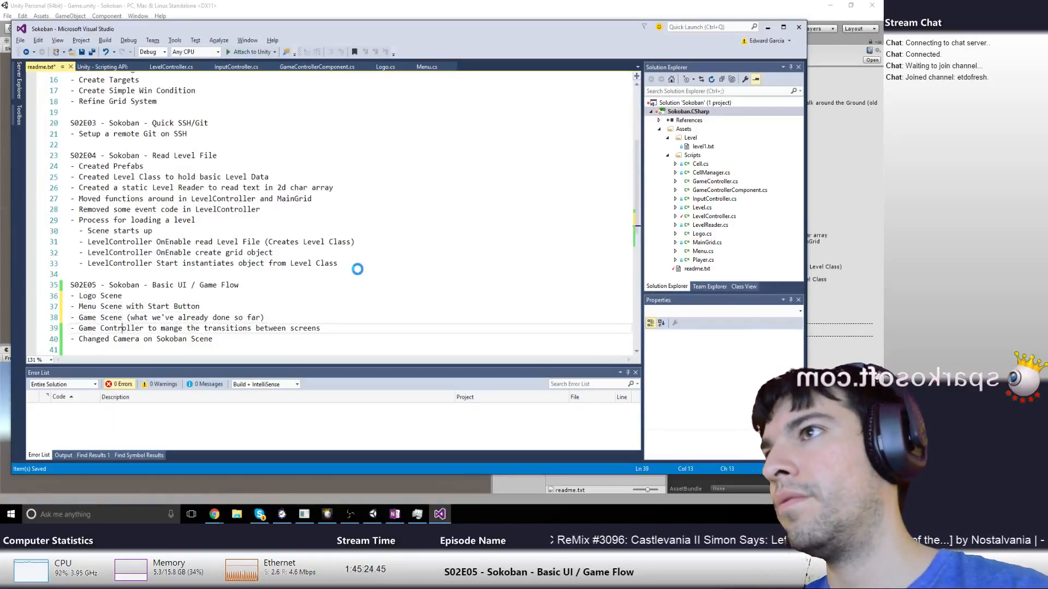
Change the end of the Game Controller entry to "Screens (Prefabs)" and save readme.txt
key(End)
key(BackSpace)
key(BackSpace)
key(BackSpace)
key(BackSpace)
key(BackSpace)
key(BackSpace)
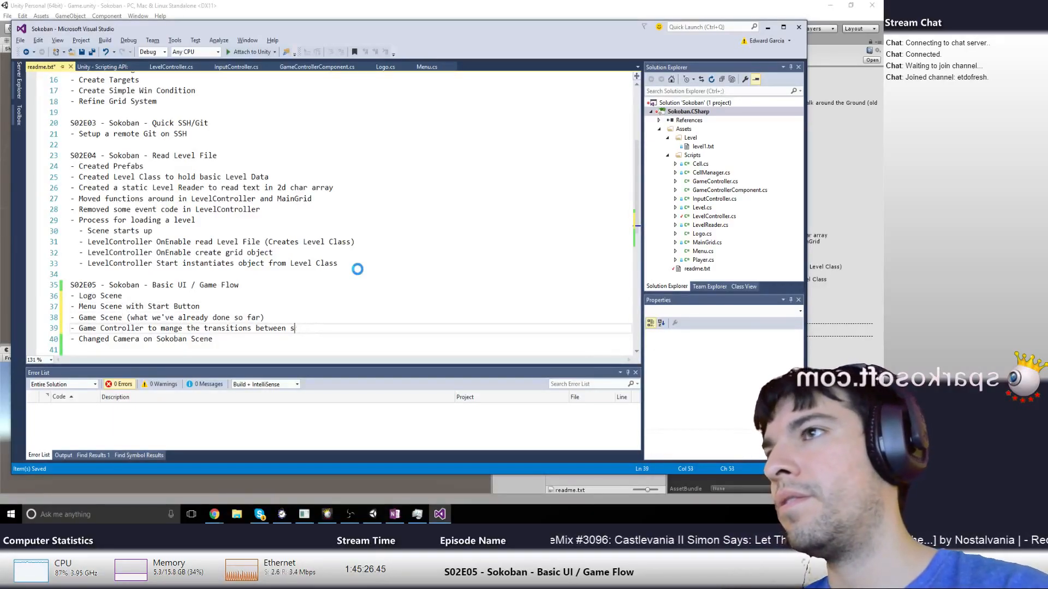
key(BackSpace)
text(Scr)
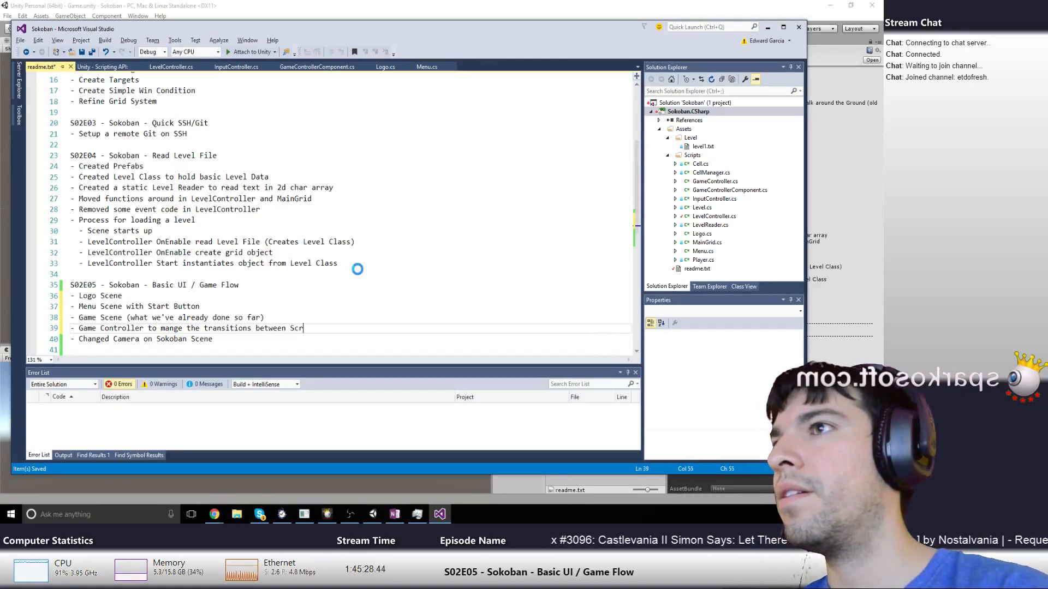
text(eens ())
key(Left)
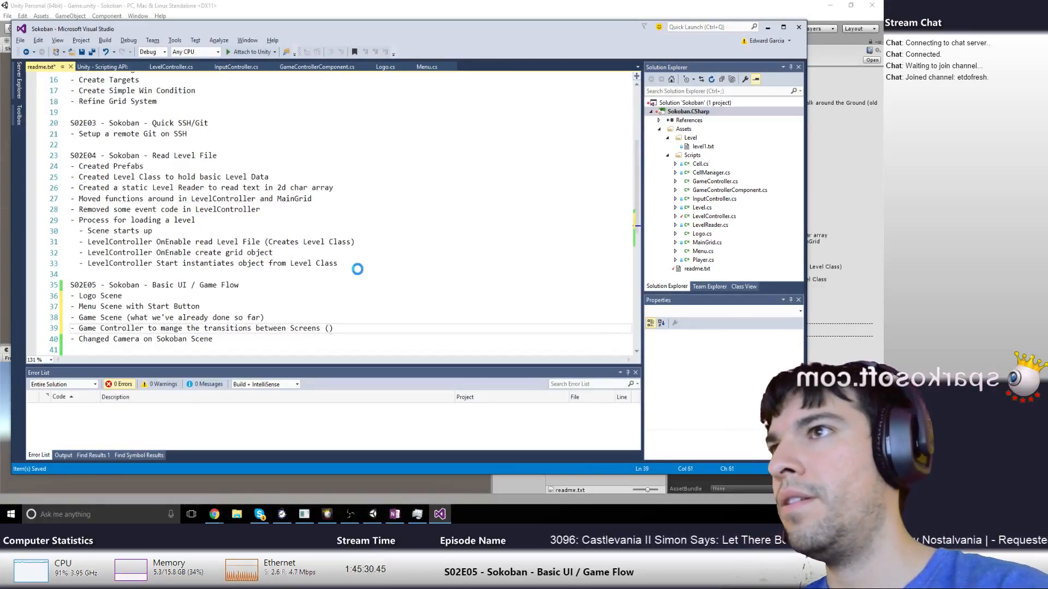
text(Prefabs)
key(ctrl+s)
key(Down)
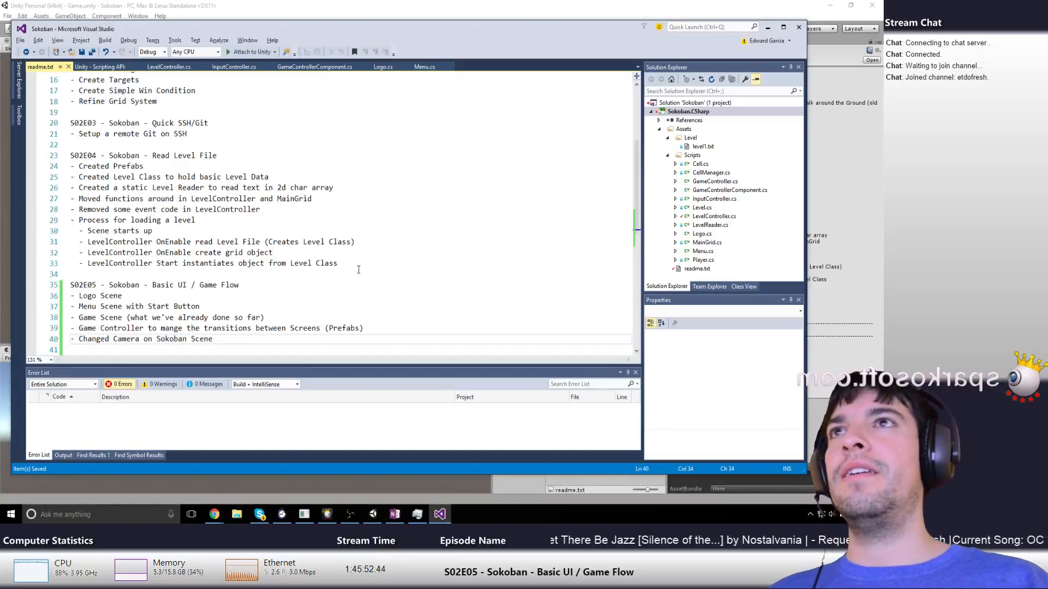
Switch to Unity, review the project's asset folders from Level through Scripts, and close the Unity editor
key(alt+Tab)
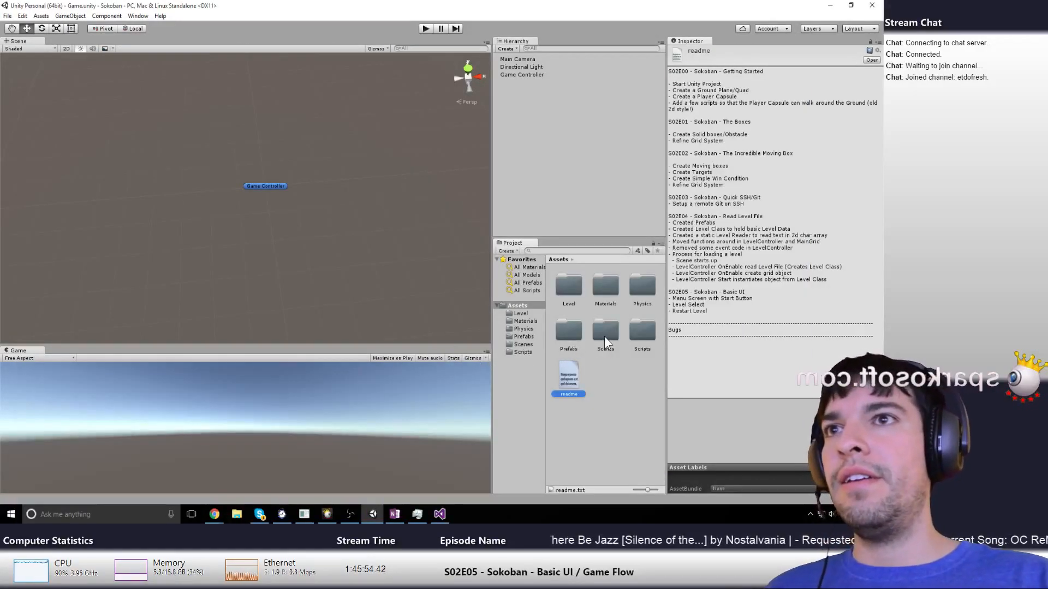
double_click(566, 296)
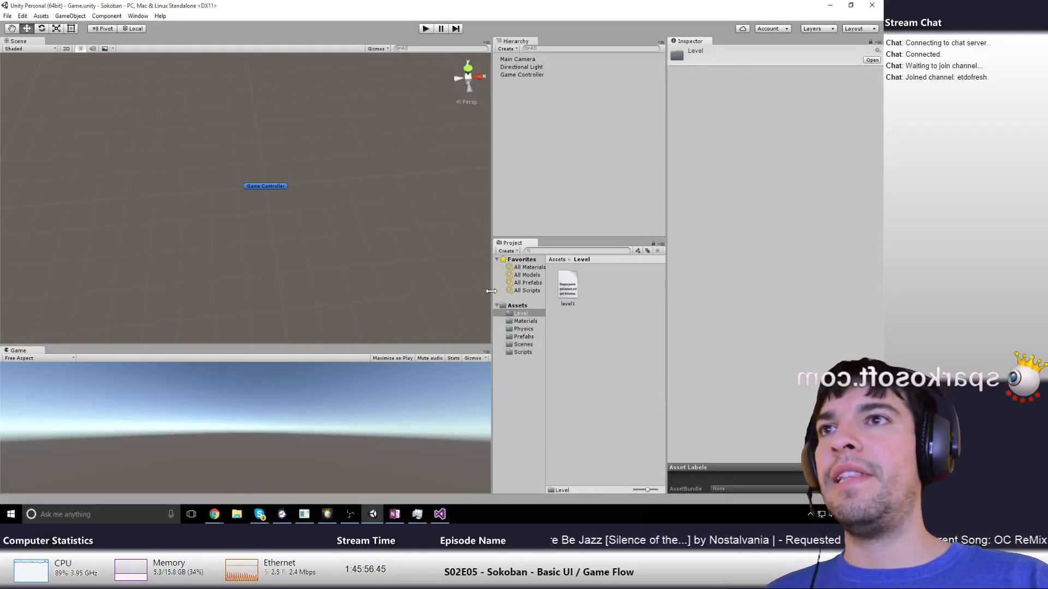
click(525, 321)
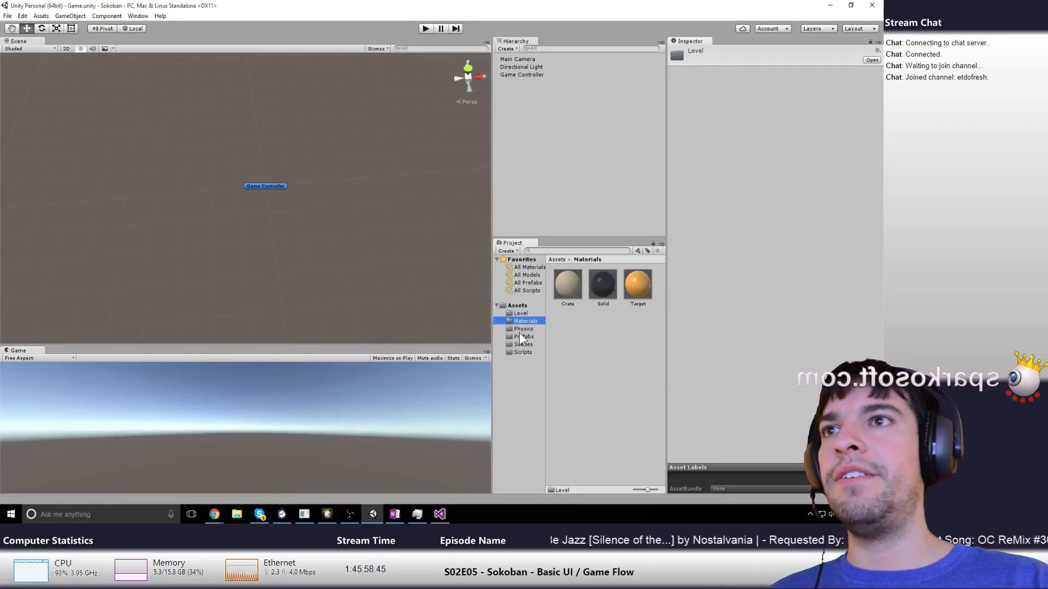
click(523, 329)
click(519, 336)
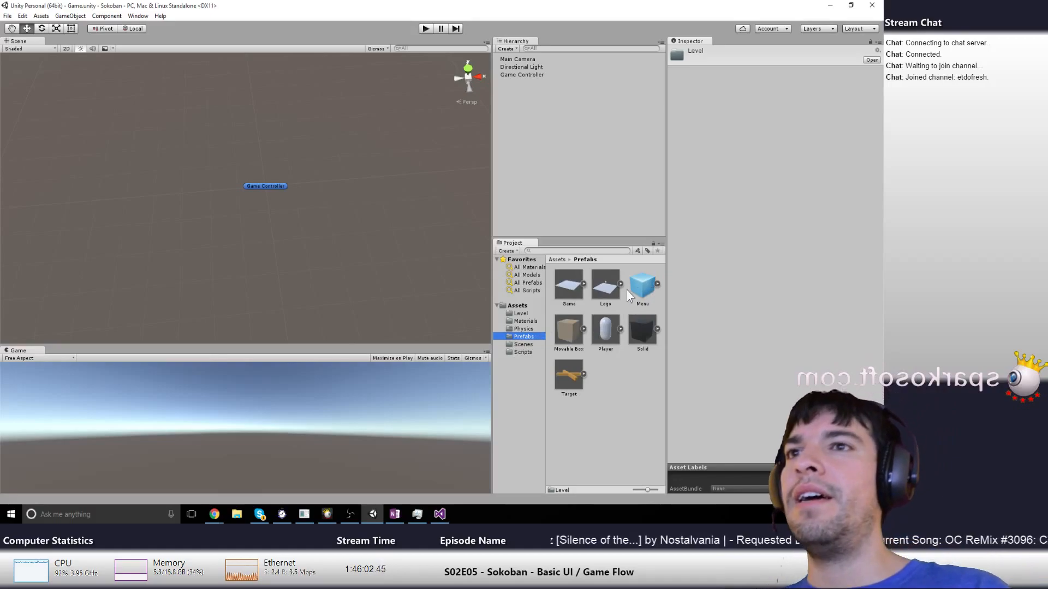
click(526, 345)
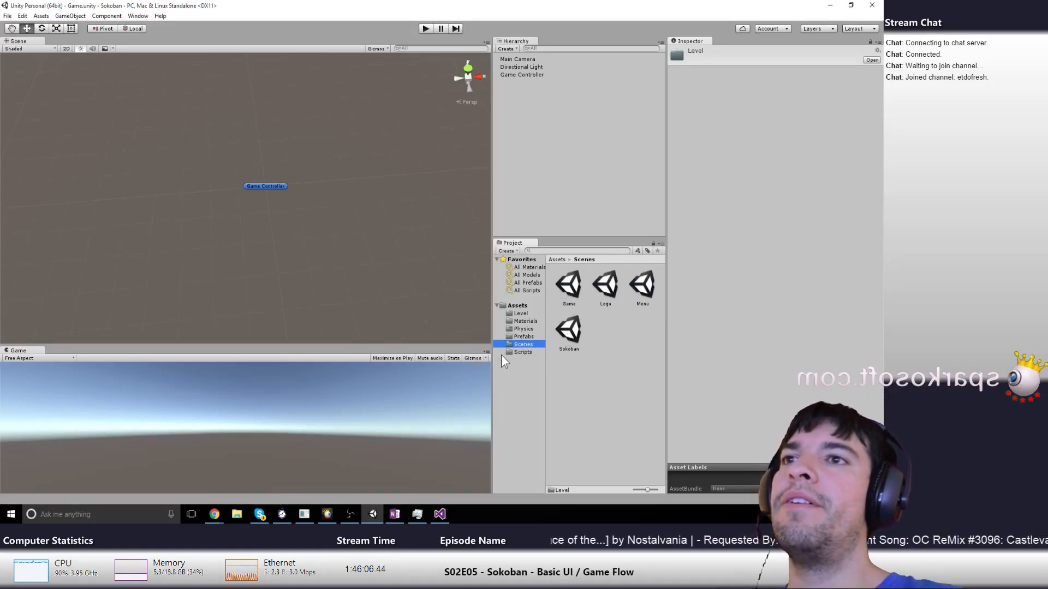
click(521, 352)
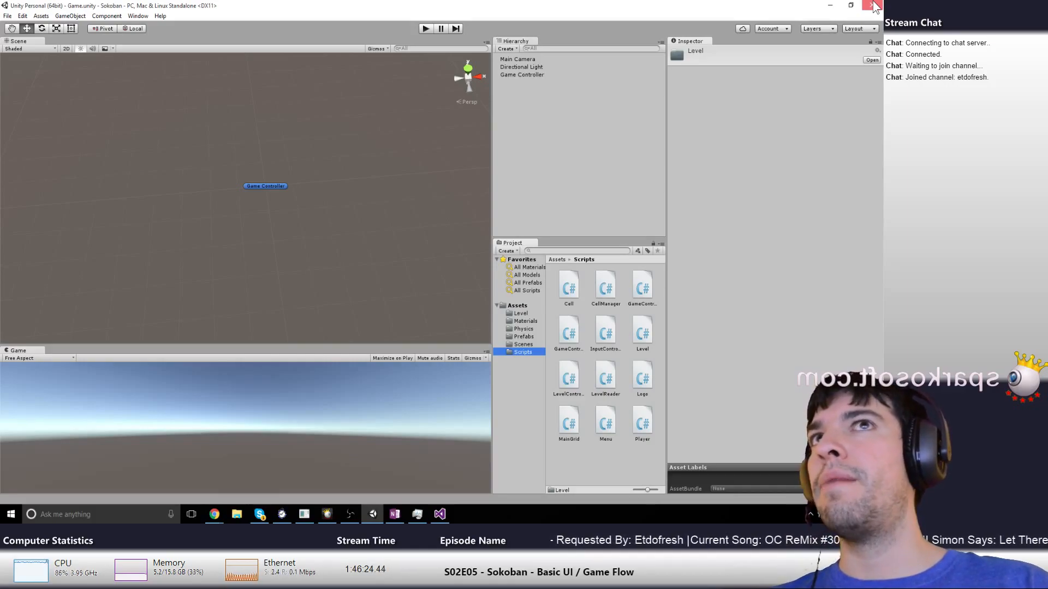
click(874, 7)
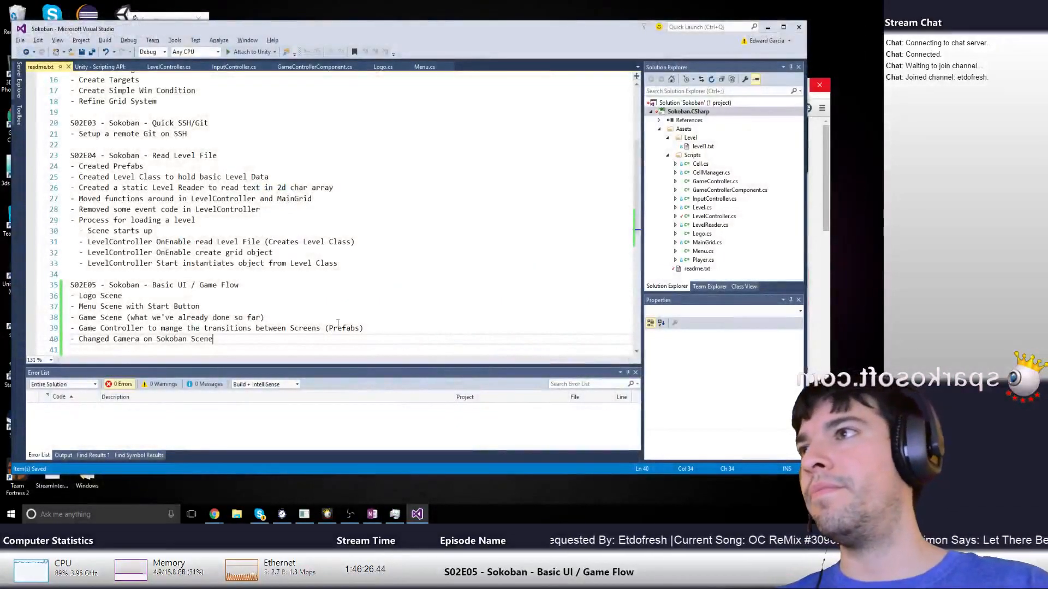
Insert the heading "S02E06 - Sokoban - More on Game Flow" above the Restart Level entry, separated from the S02E05 section by a blank line
scroll(338, 324, down, 3)
click(138, 256)
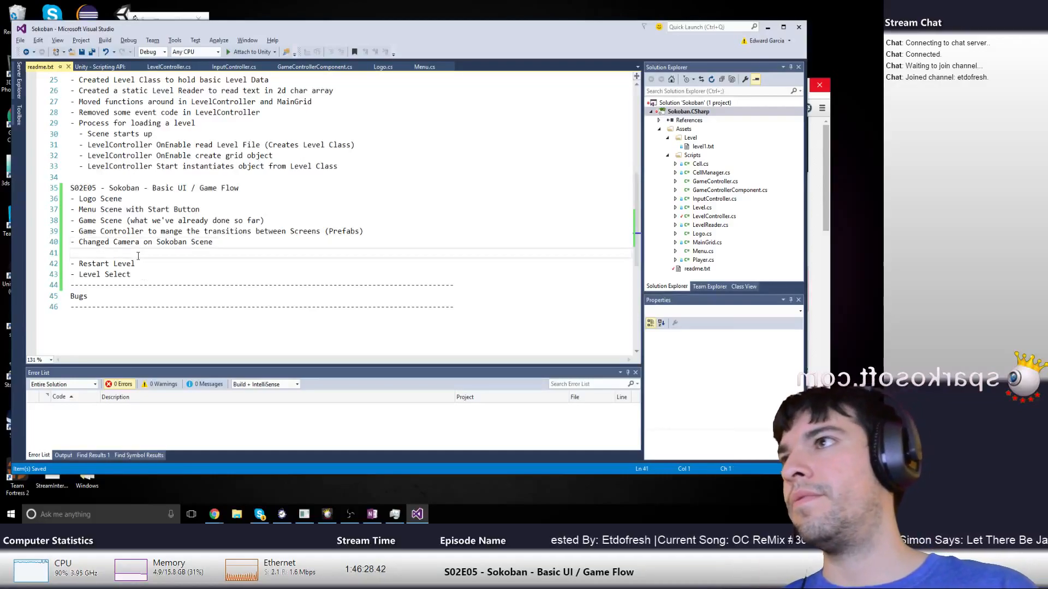
key(Return)
key(Return)
key(Up)
text(S02E06 - Sokoban -)
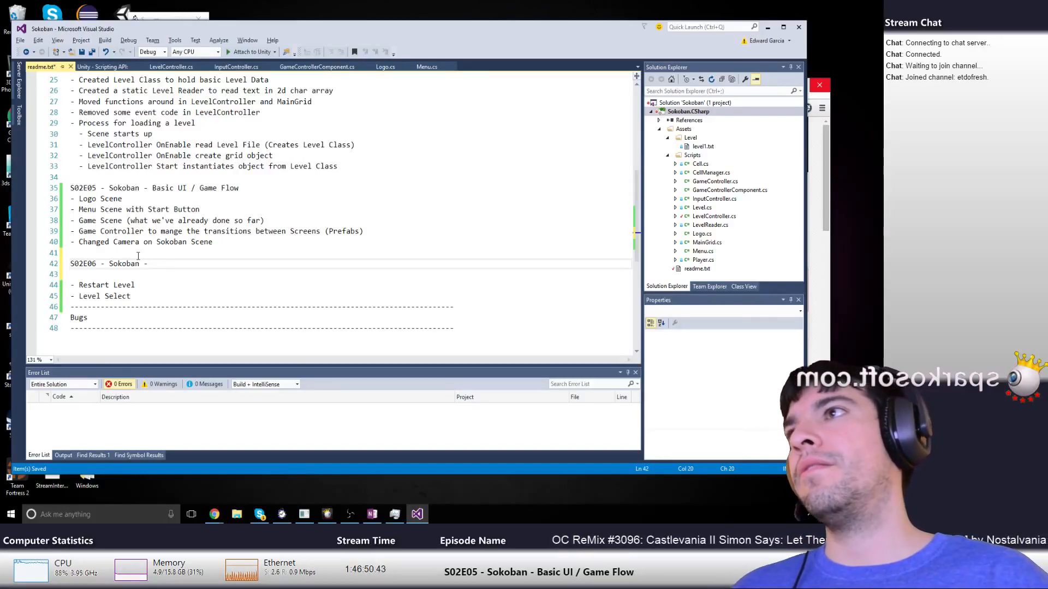
text(M)
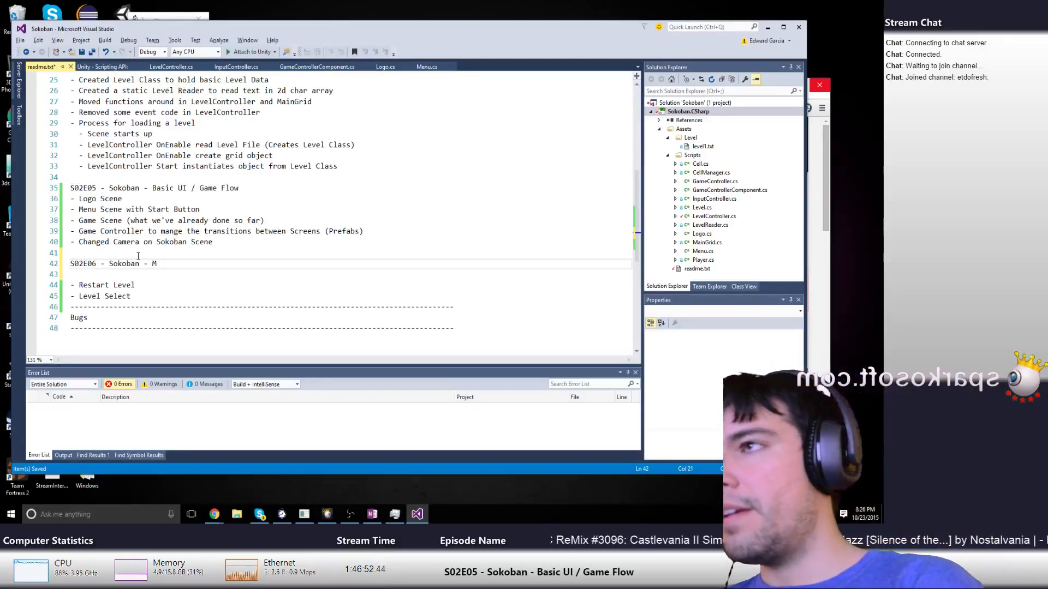
text(ore on Game Flow)
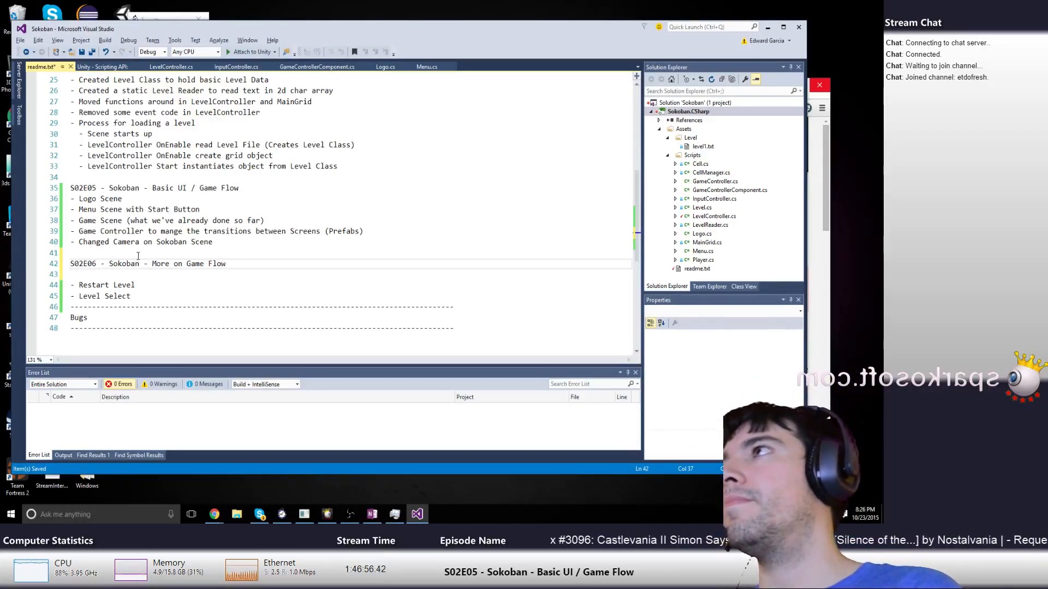
Remove the blank line between the S02E06 heading and the Restart Level entry, and save readme.txt
key(Down)
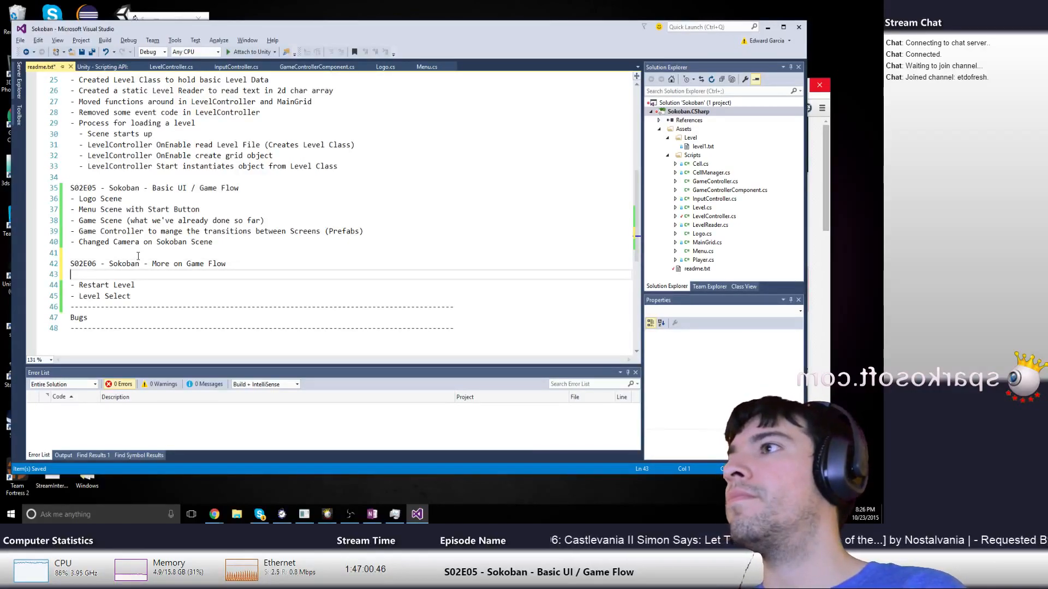
key(Delete)
key(Down)
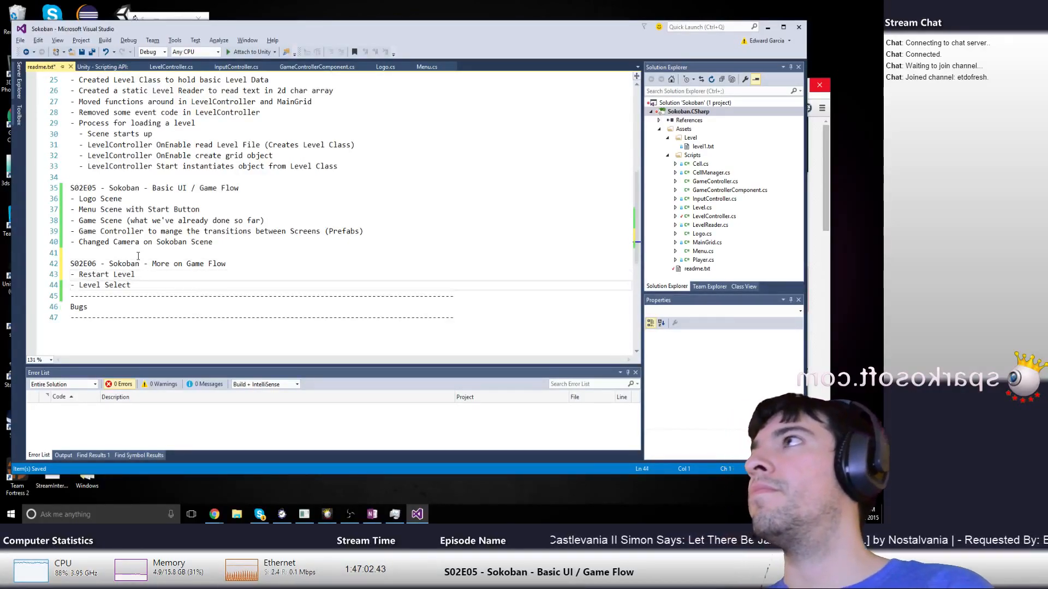
key(ctrl+s)
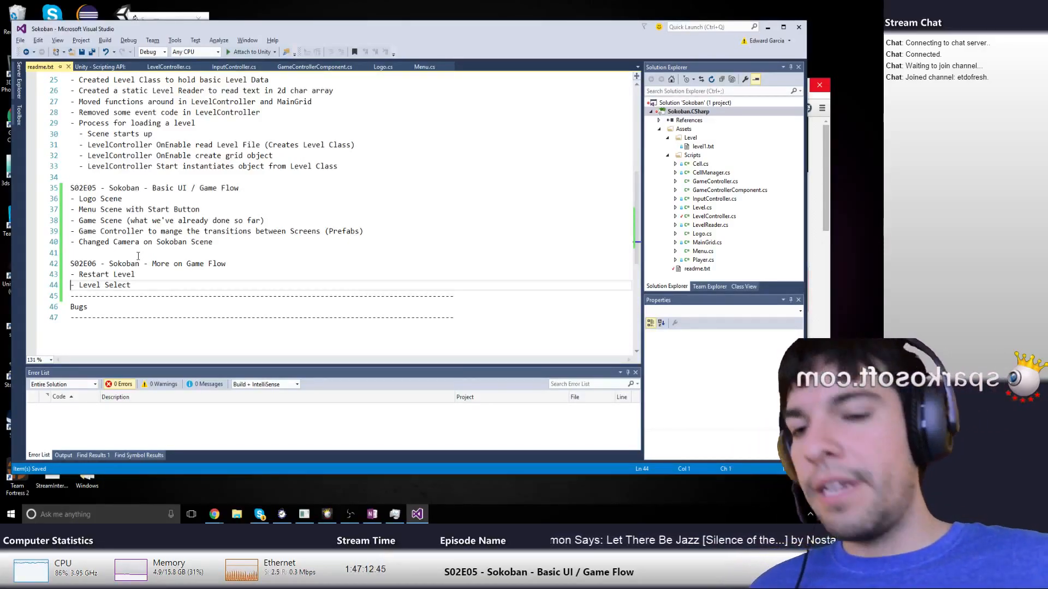
Add the entry "- More Levels!" and a blank line below Level Select, and save readme.txt
key(End)
key(Return)
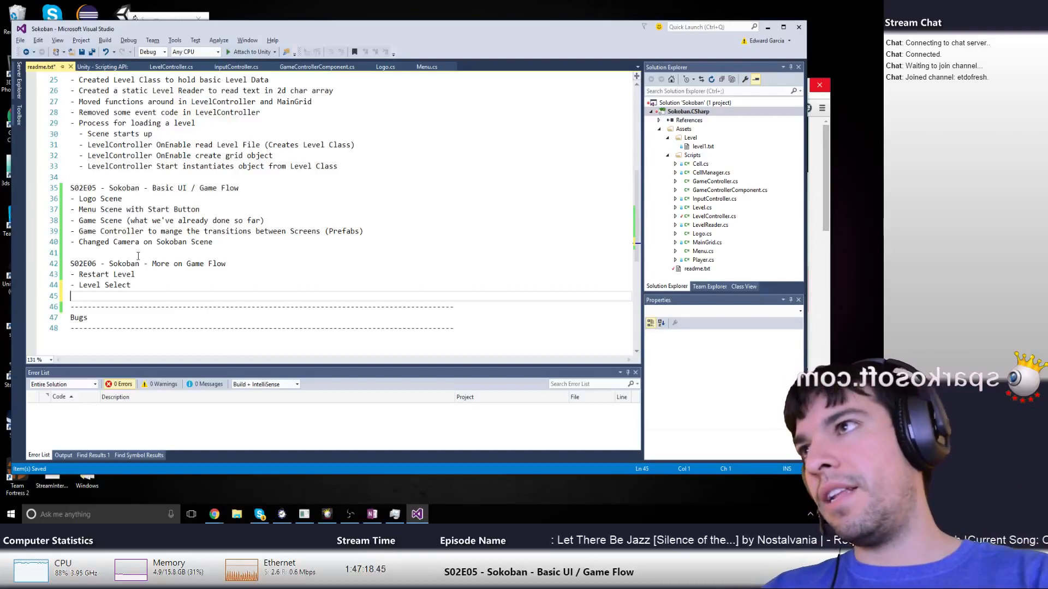
text(- M)
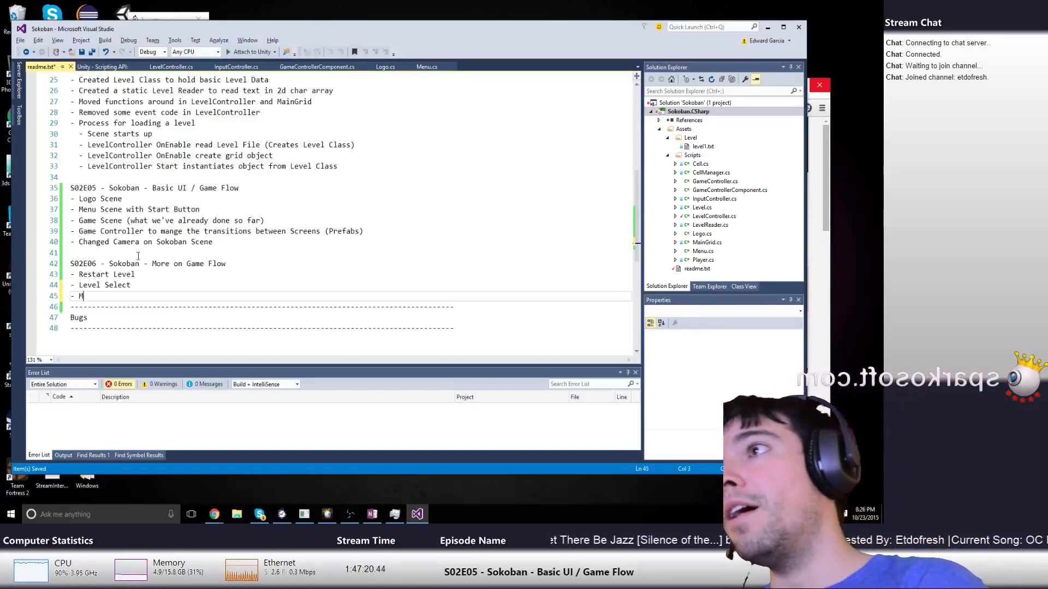
text(ore Levels!)
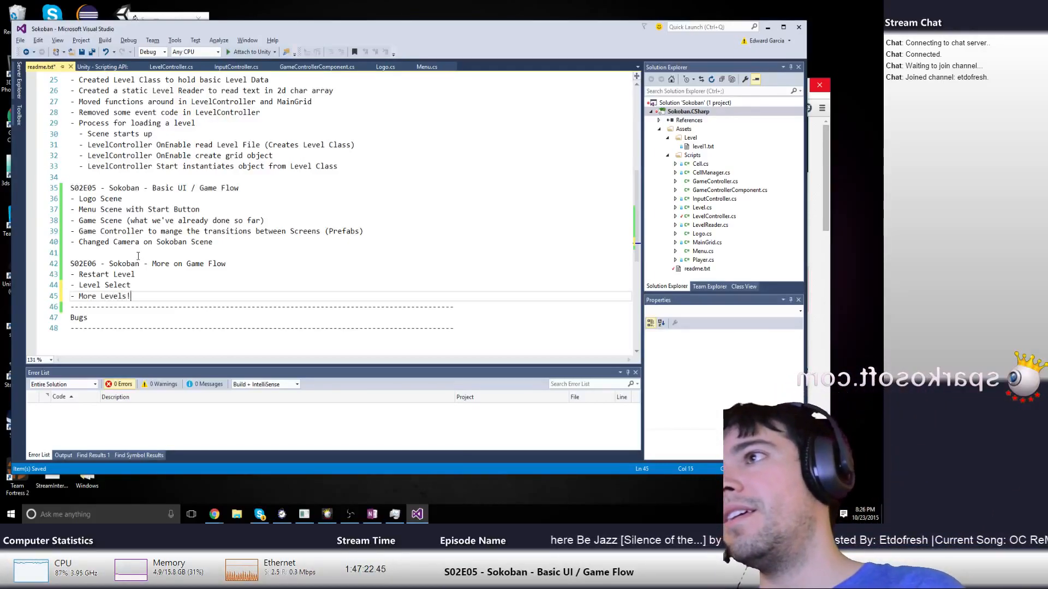
key(Return)
key(ctrl+s)
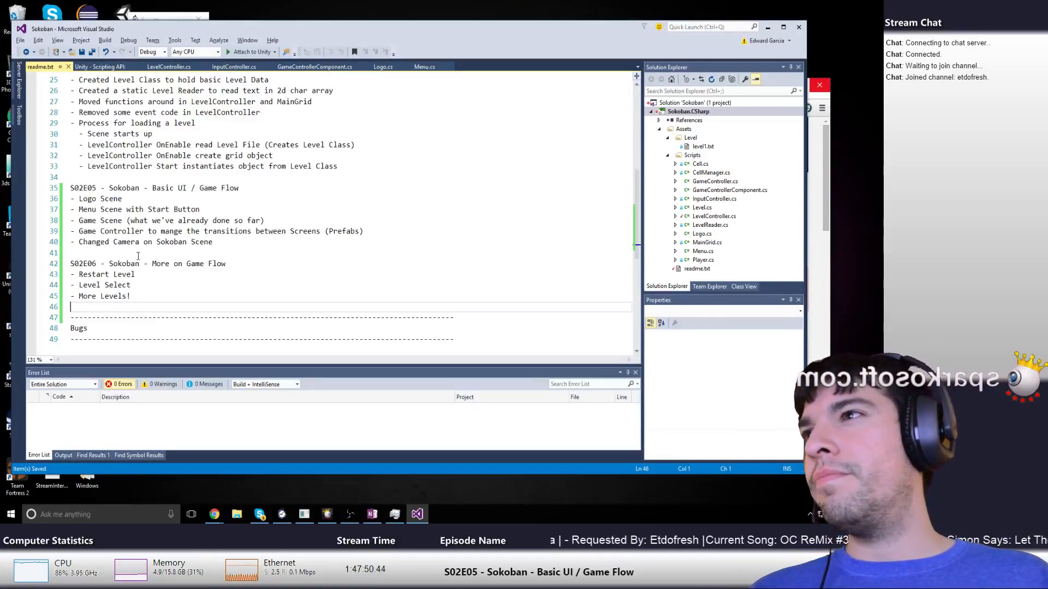
Close Visual Studio and open SourceTree
click(799, 27)
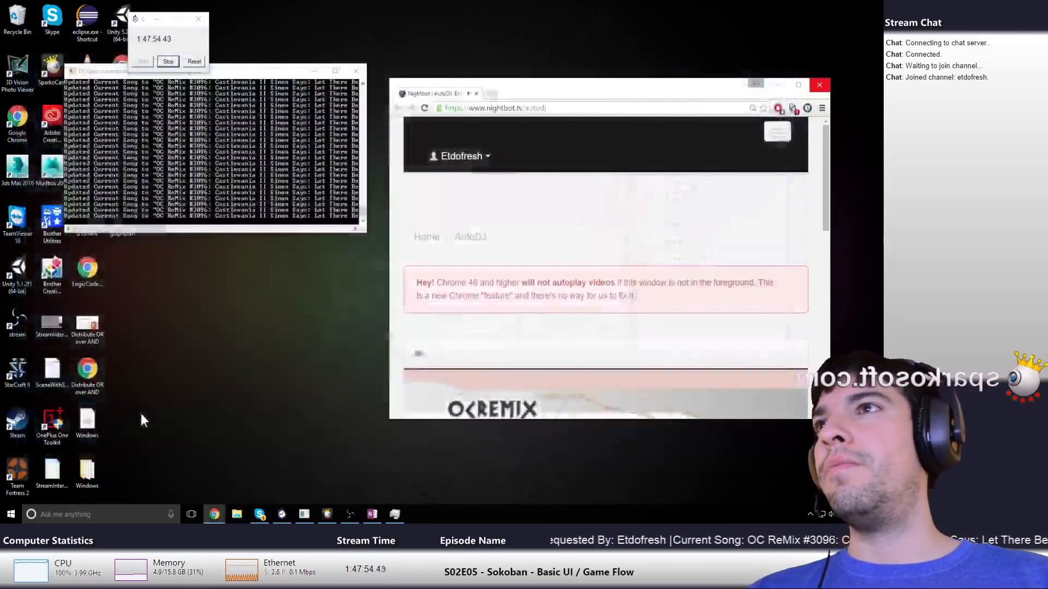
click(11, 523)
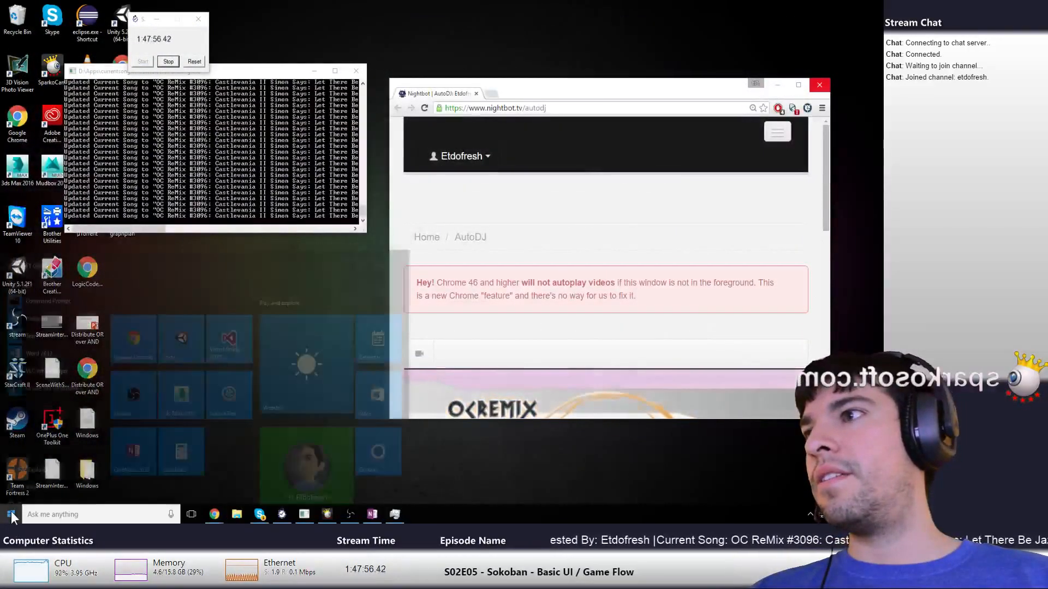
click(237, 318)
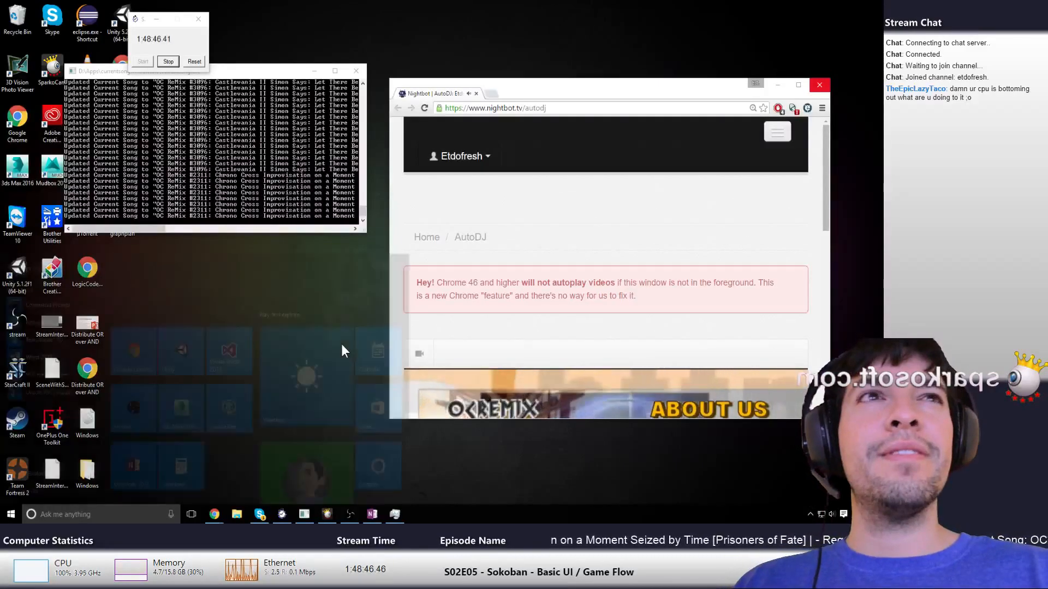
key(super)
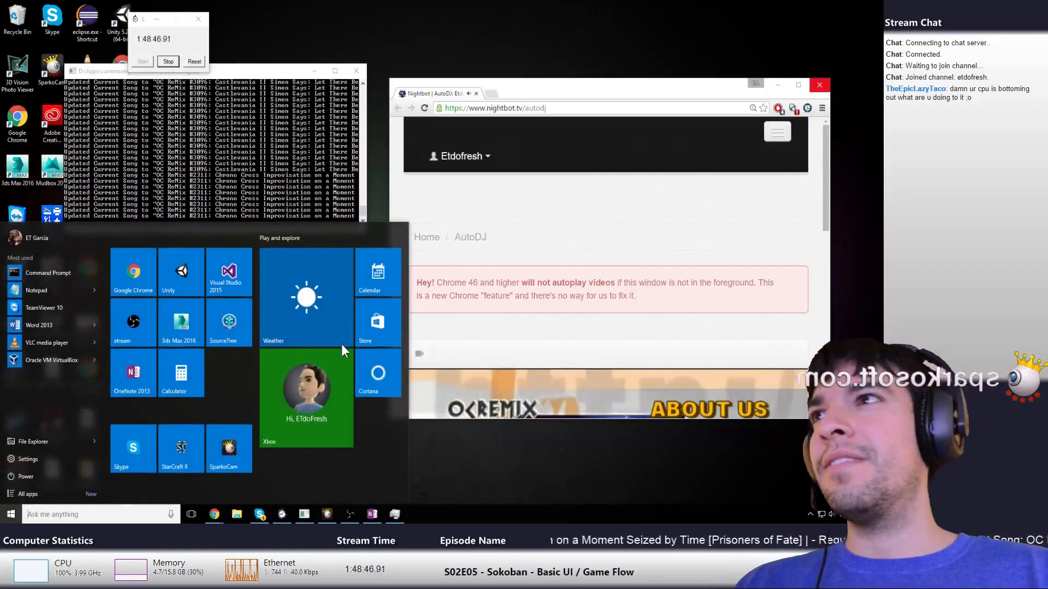
click(238, 330)
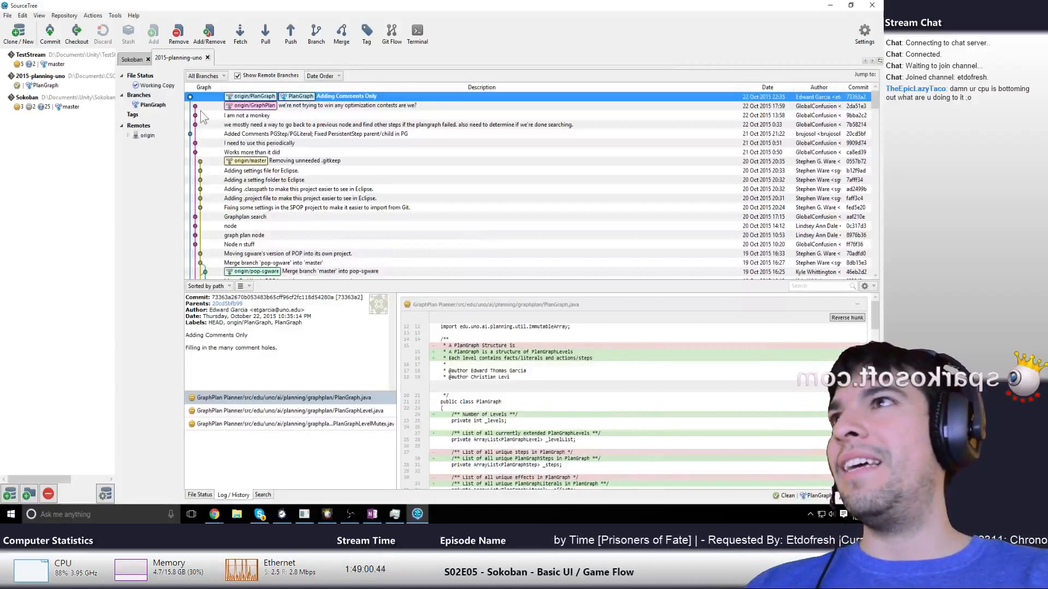
Open the Sokoban repository and copy the S02E05 notes, from the heading to the changed camera entry, out of the readme.txt diff
click(68, 64)
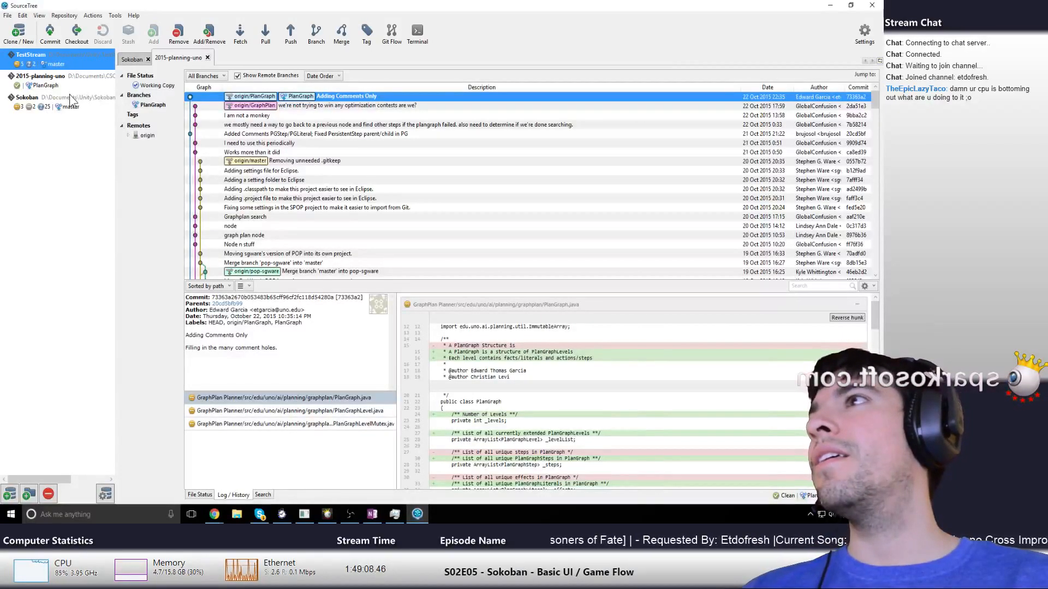
double_click(83, 98)
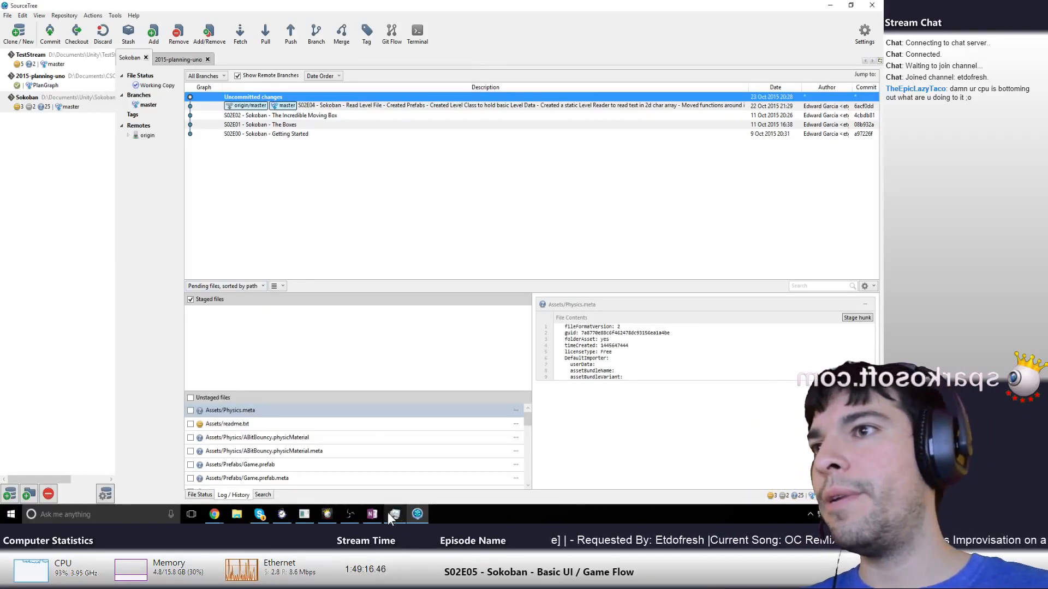
click(240, 425)
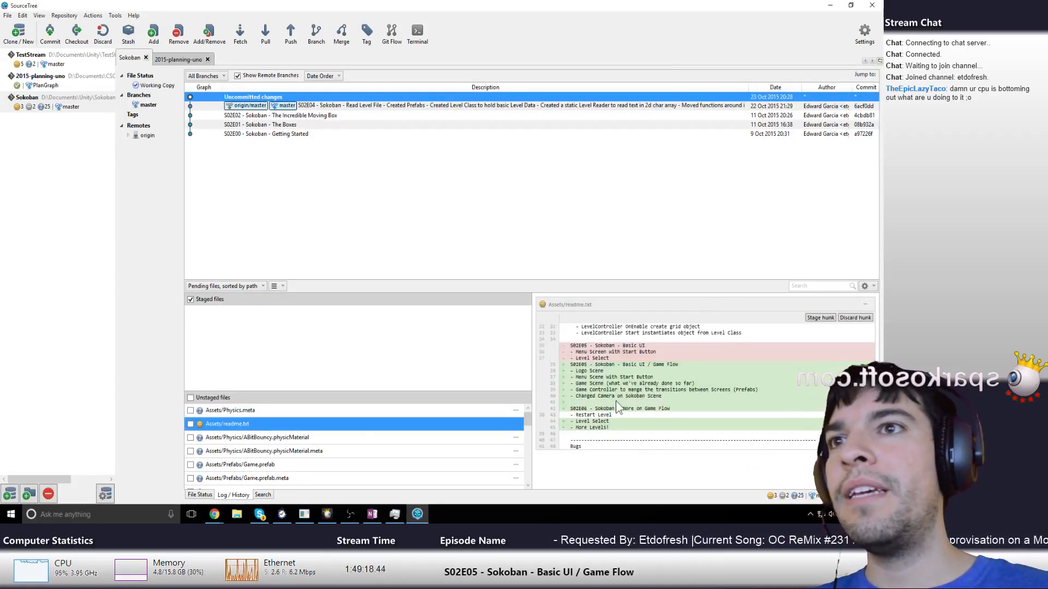
click(638, 365)
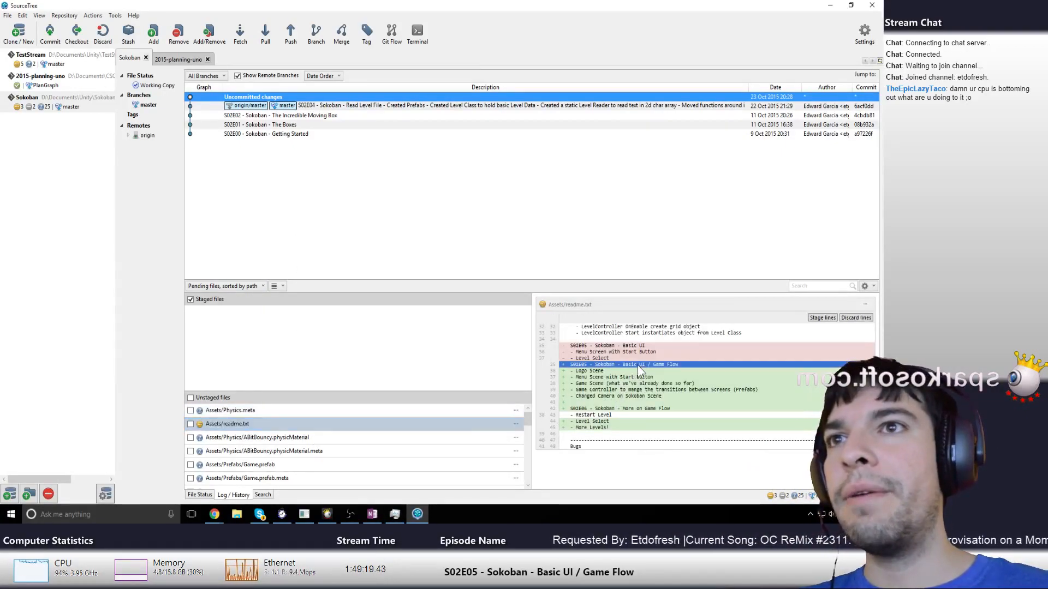
shift+click(608, 396)
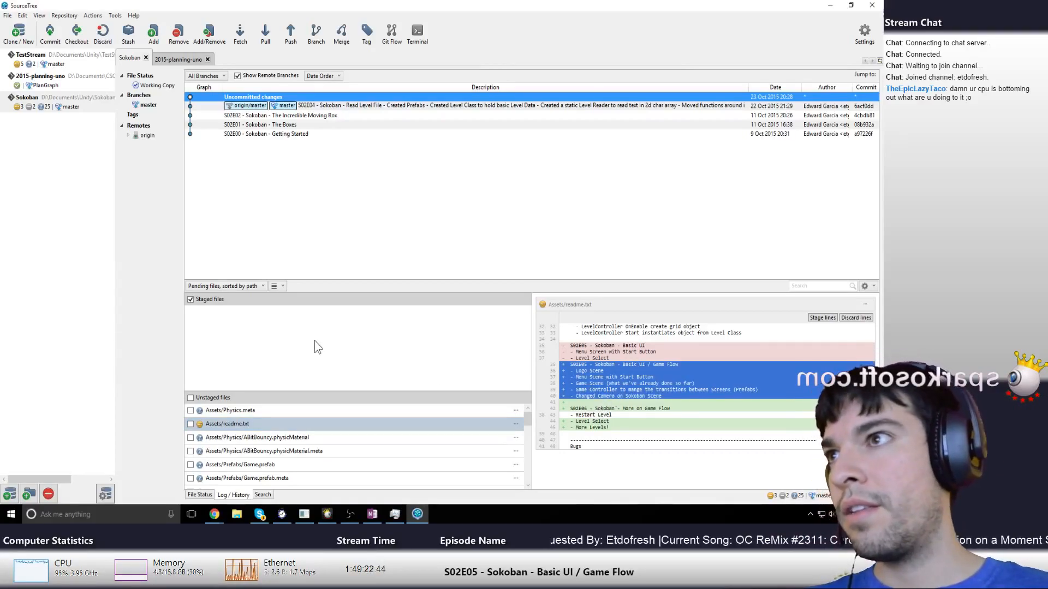
Stage all pending files and fill the commit message with the copied "S02E05 - Sokoban - Basic UI / Game Flow" heading and its five entries
click(191, 397)
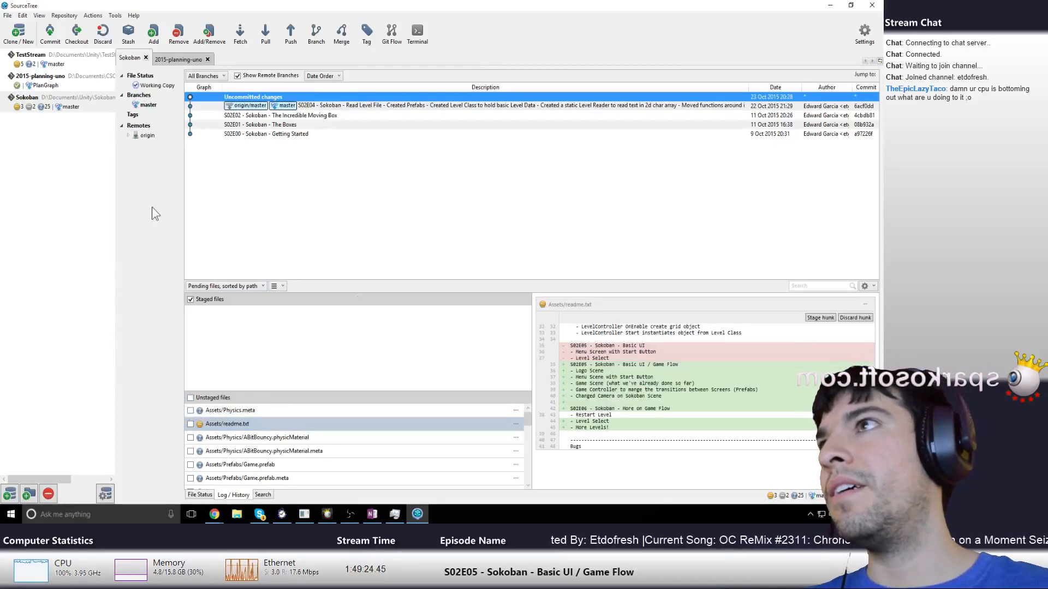
click(157, 86)
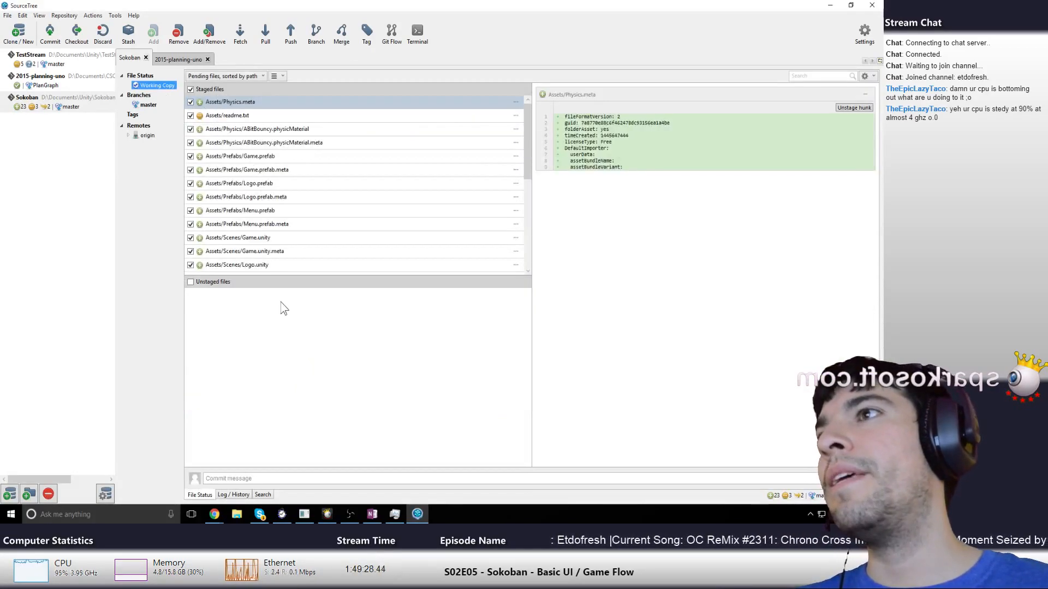
click(288, 478)
text(S02E05 - Sokoban - Basic UI / Game Flow - Logo Scene - Menu Scene with Start Button - Game Scene (what we've already done so far) - Game Controller to mange the transitions between Screens (Prefabs) - Changed Camera on Sokoban Scene)
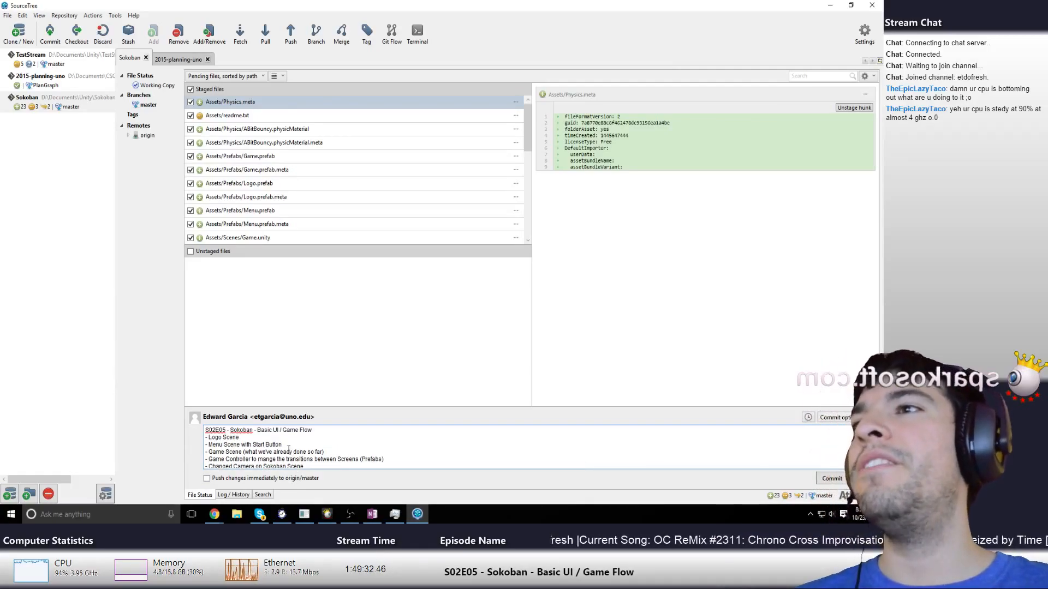
scroll(289, 450, down, 1)
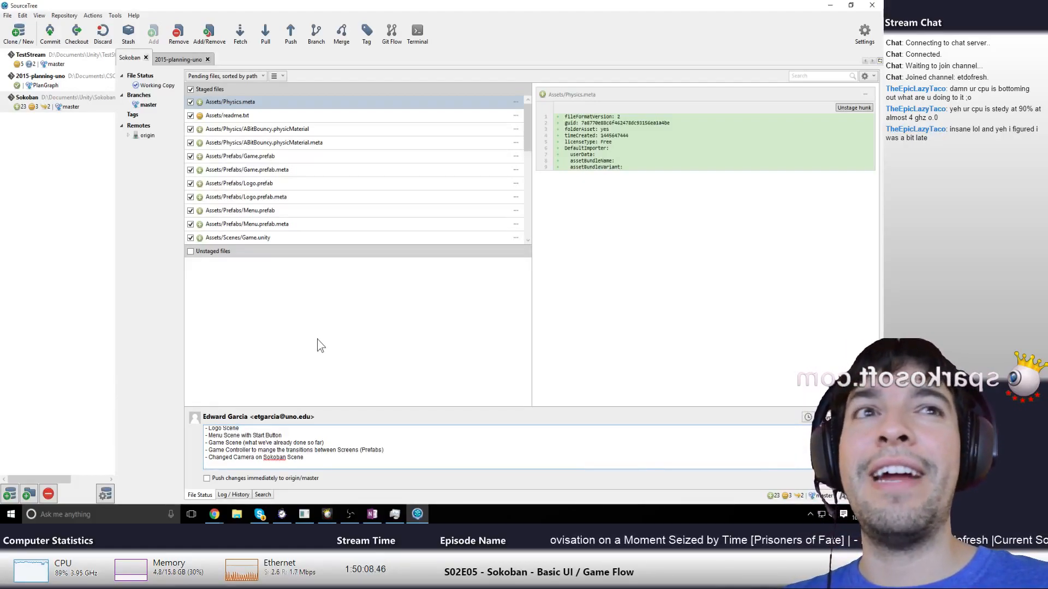
Review the staged diffs of readme.txt, the ABitBouncy physics material, and the Game, Logo and Menu prefabs
click(275, 116)
key(Down)
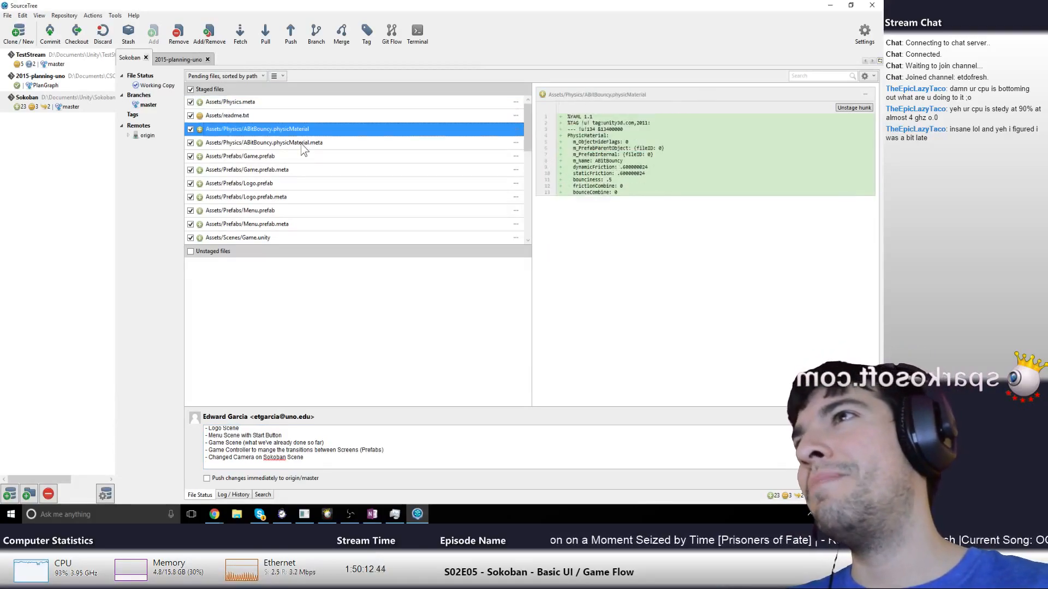
key(Down)
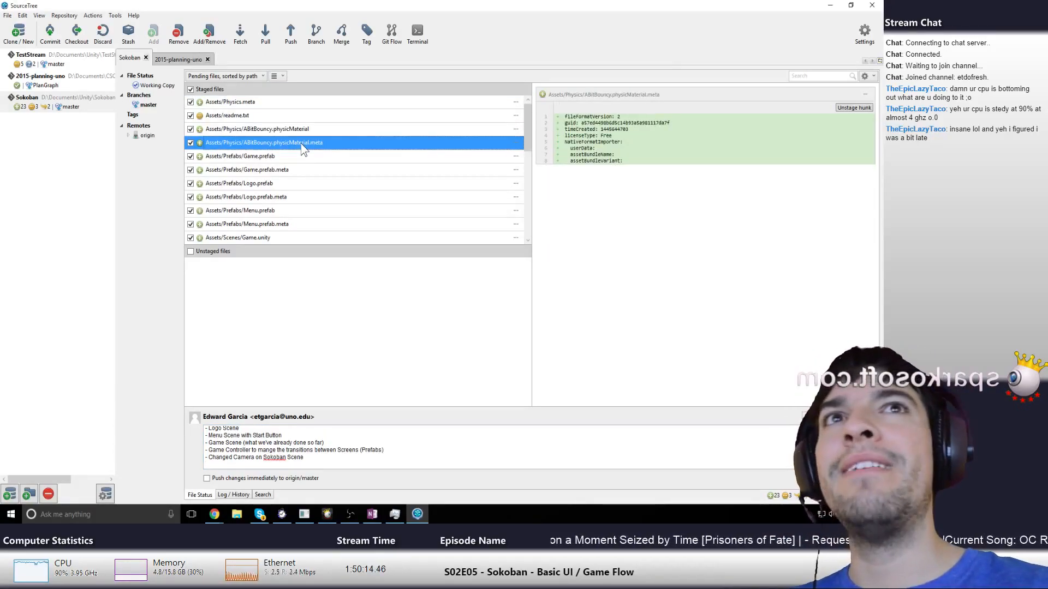
key(Down)
key(Down)
key(Up)
key(Down)
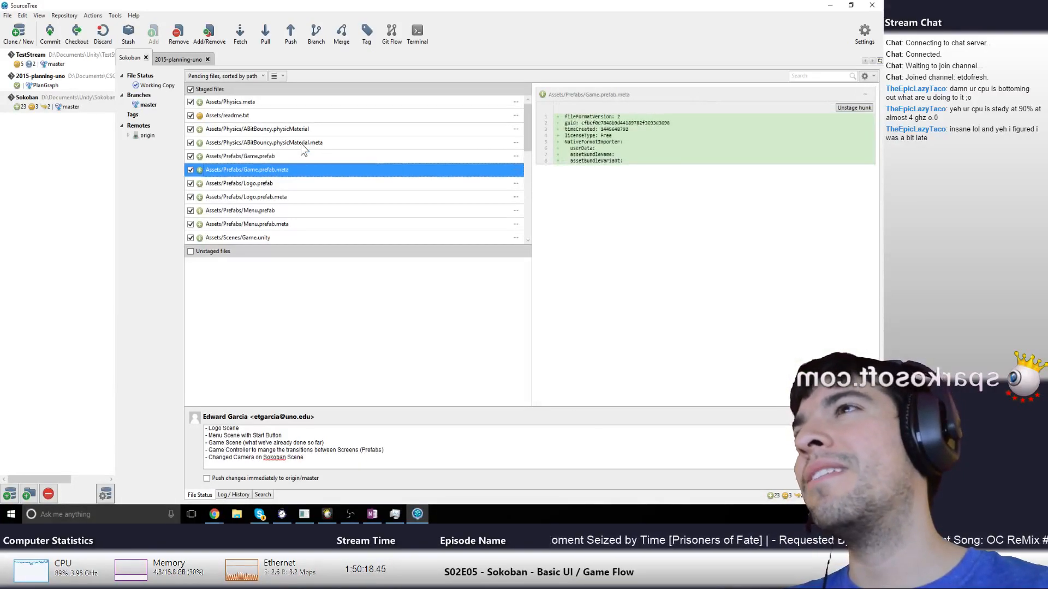
key(Up)
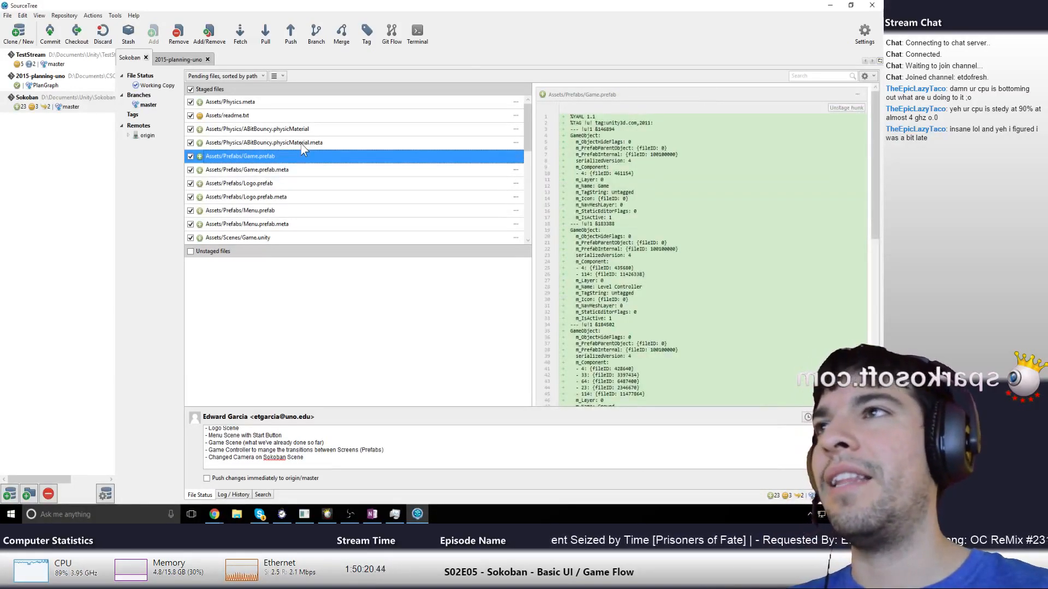
key(Down)
key(Down)
key(Down)
key(Down)
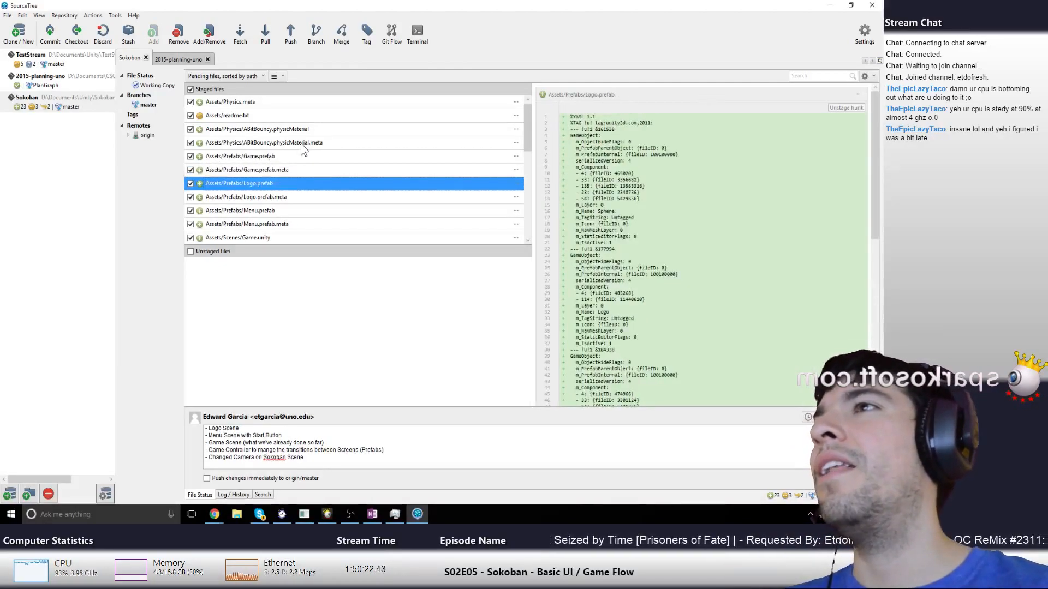
key(Down)
Review the staged diffs of the Game, Logo, Menu and Sokoban scenes and their meta files
key(Down)
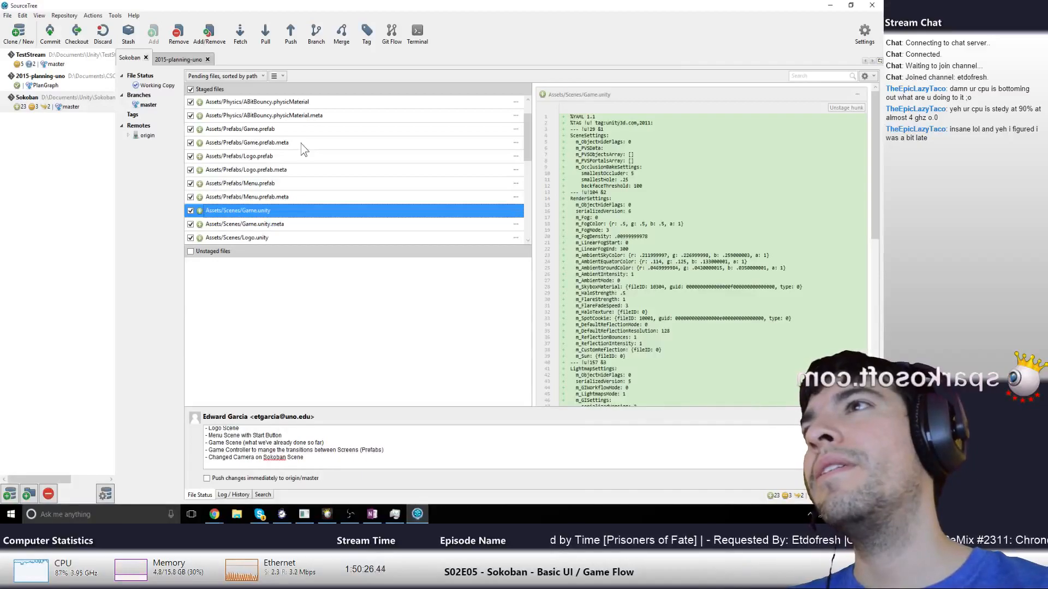
key(Down)
key(Down)
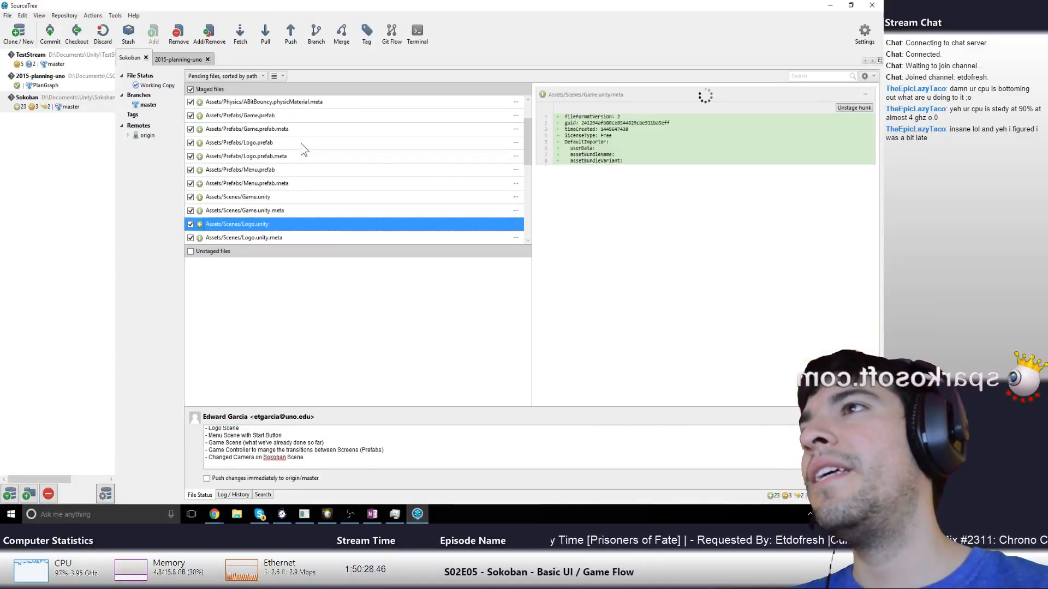
key(Up)
key(Up)
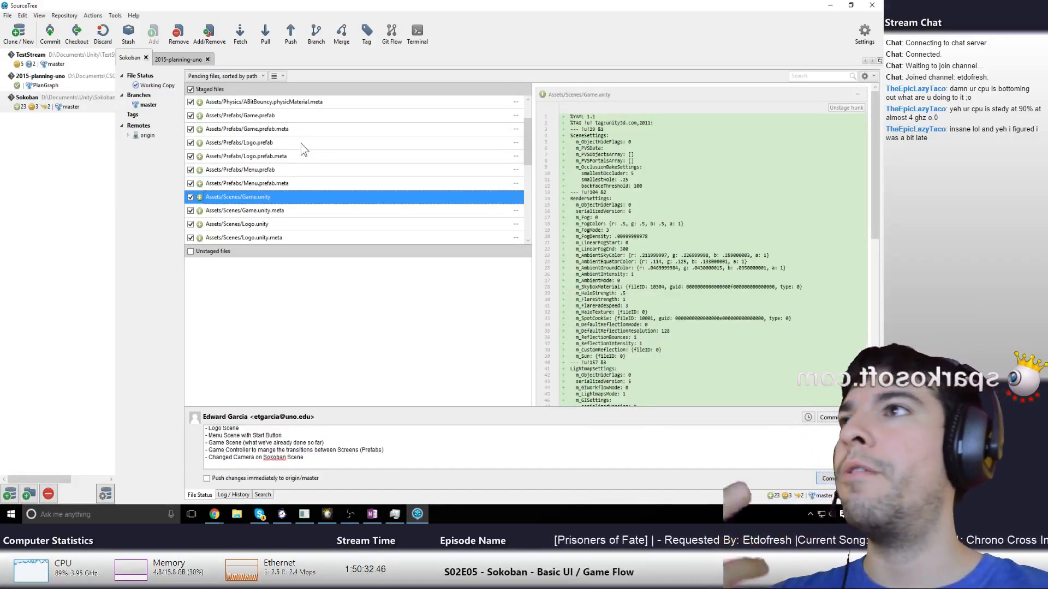
key(Down)
key(Down)
key(Down)
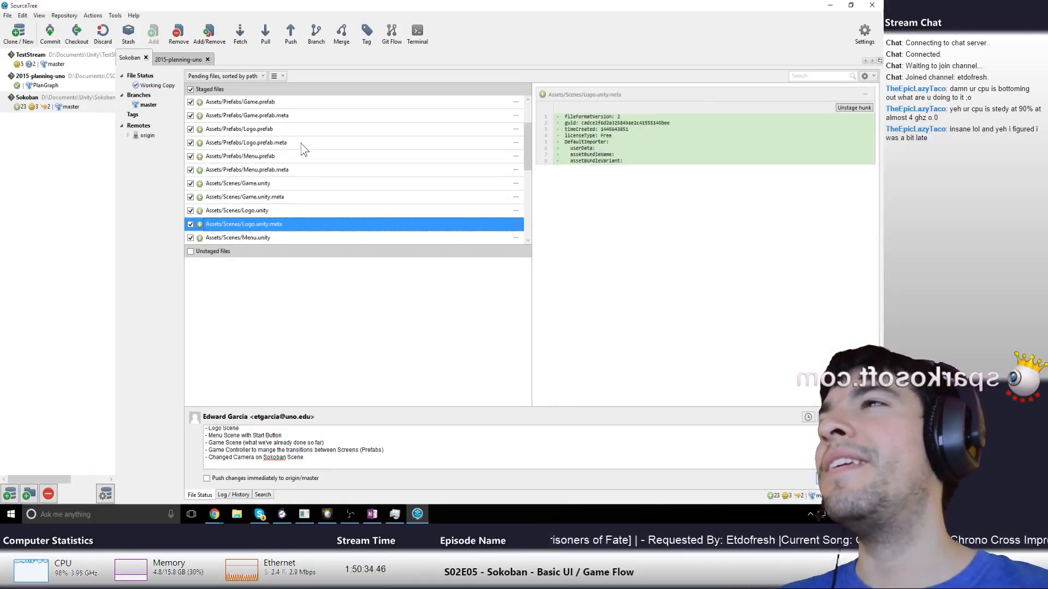
key(Up)
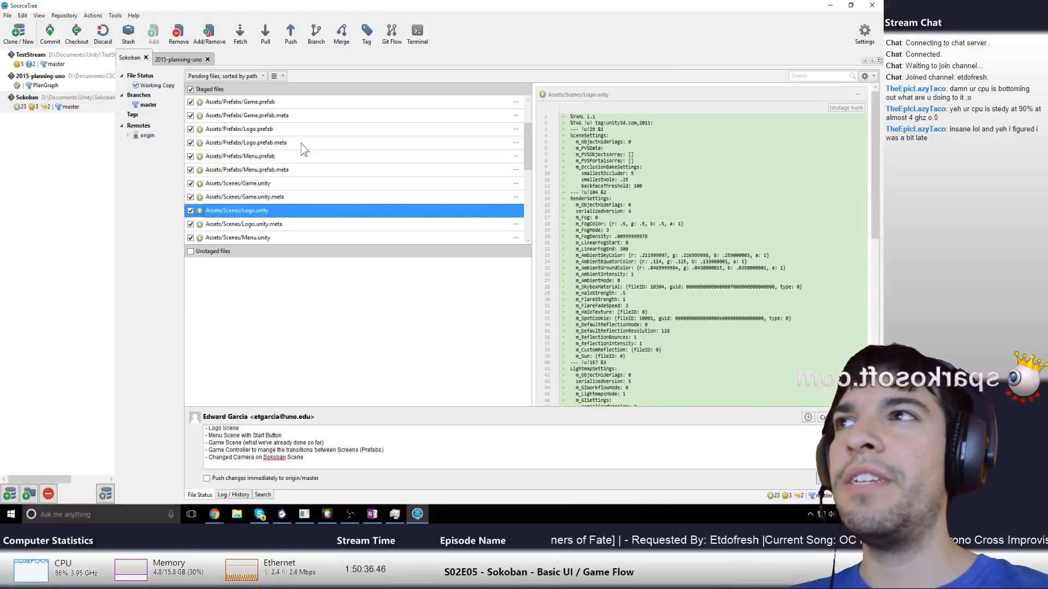
key(Down)
key(Down)
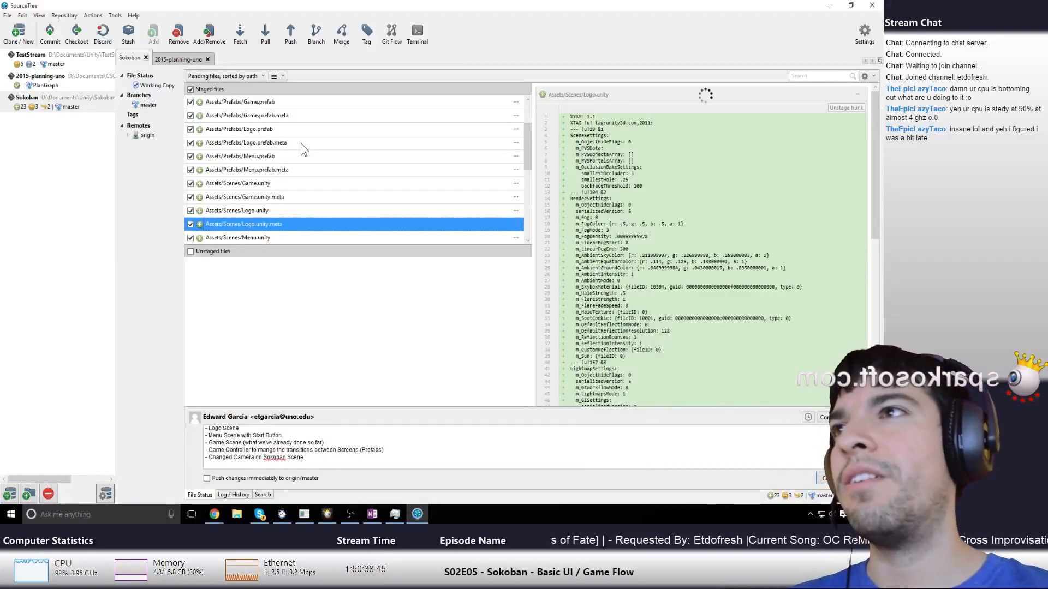
key(Down)
key(Down)
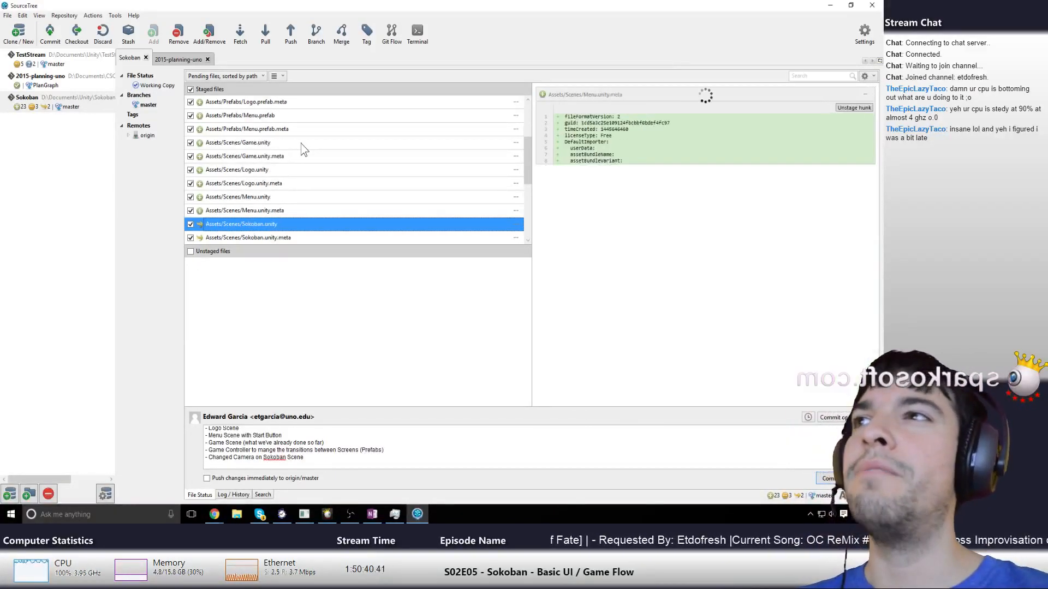
key(Down)
Review the staged diffs of the GameController and GameControllerComponent scripts
key(Down)
key(Down)
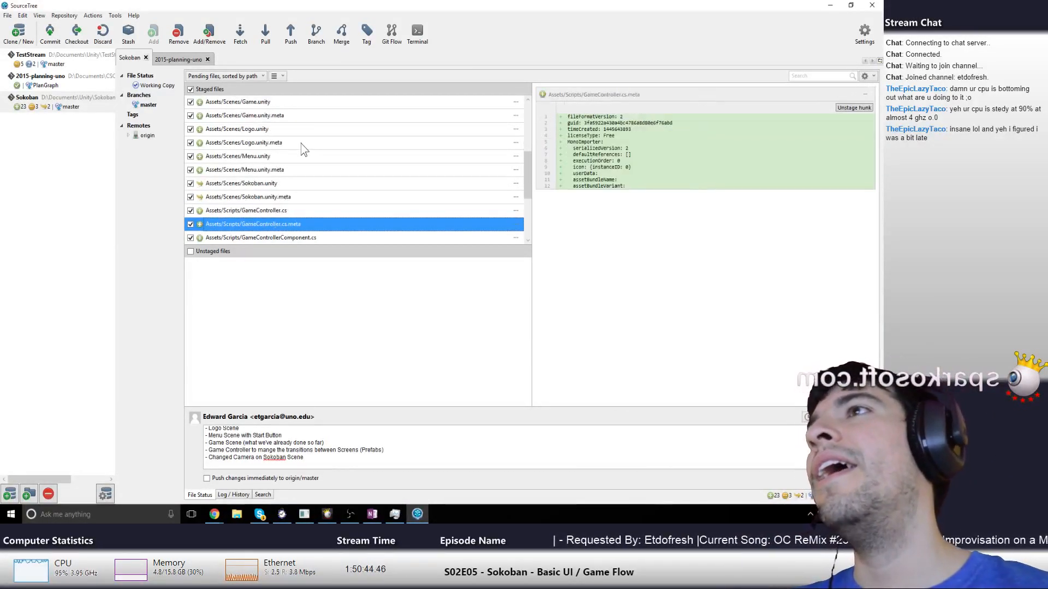
key(Up)
key(Down)
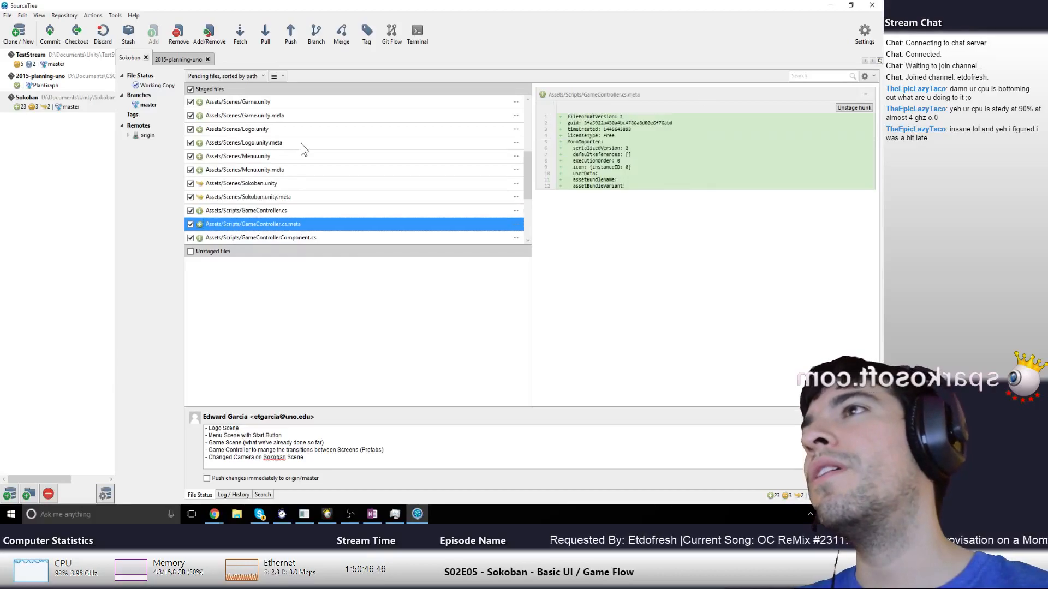
key(Down)
key(Down)
key(Down)
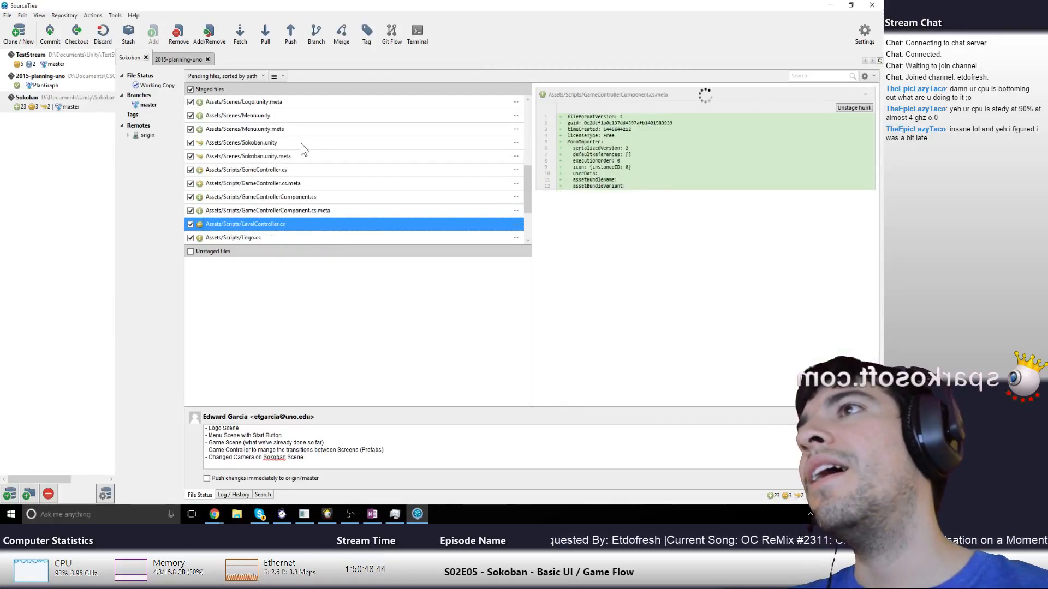
key(Up)
key(Up)
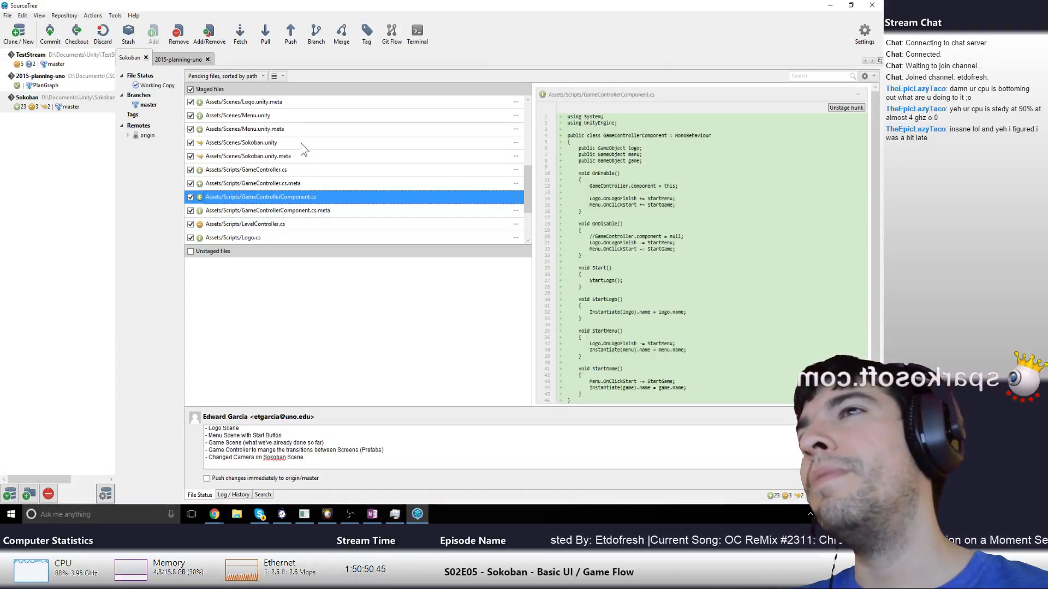
Review the staged diffs of the LevelController, Logo and Menu scripts and of EditorBuildSettings.asset
key(Down)
key(Down)
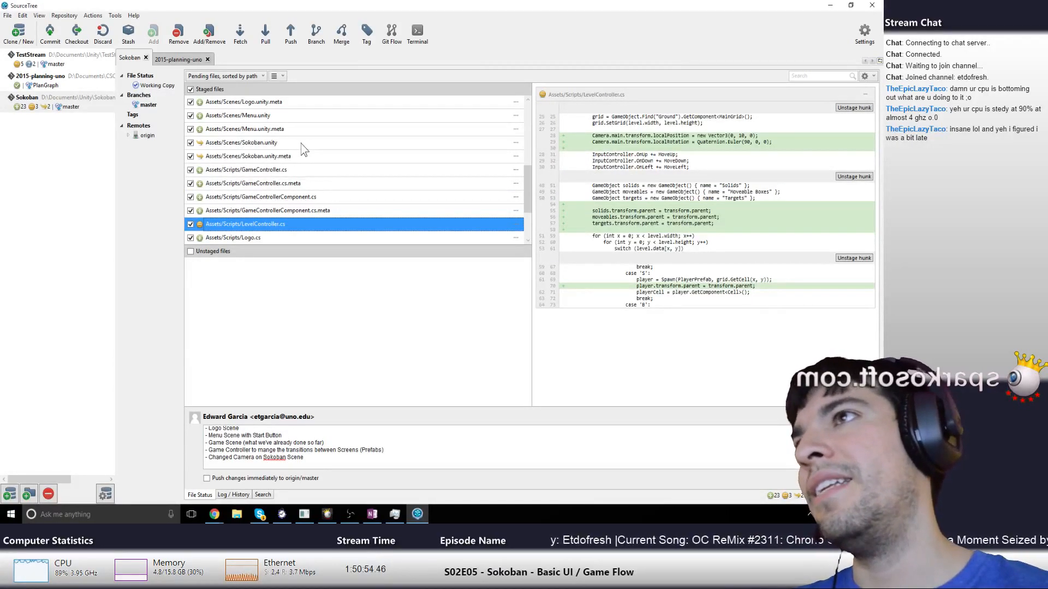
key(Up)
key(Down)
key(Down)
key(Up)
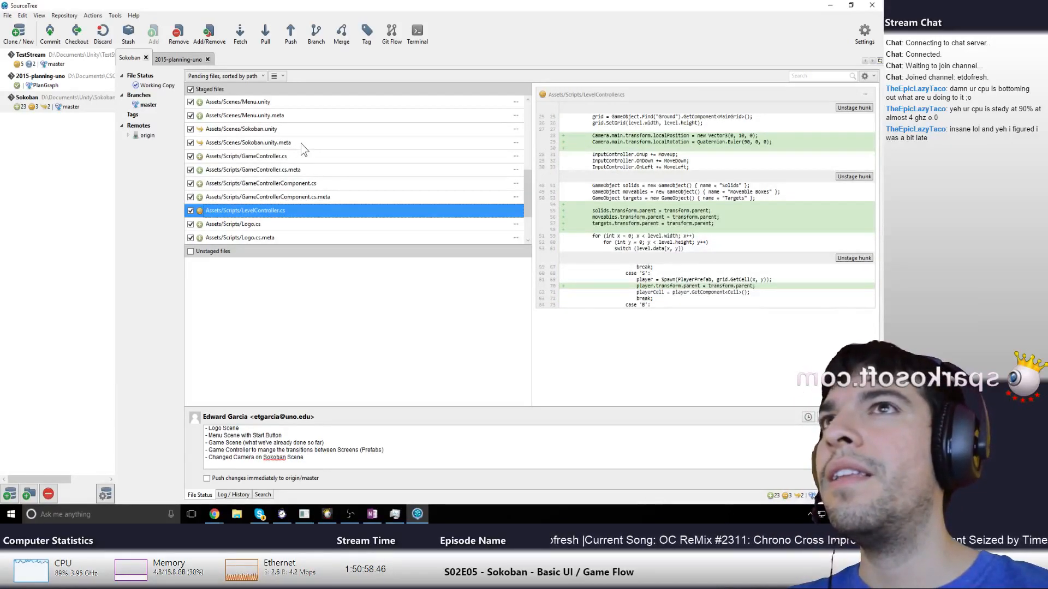
key(Down)
key(Down)
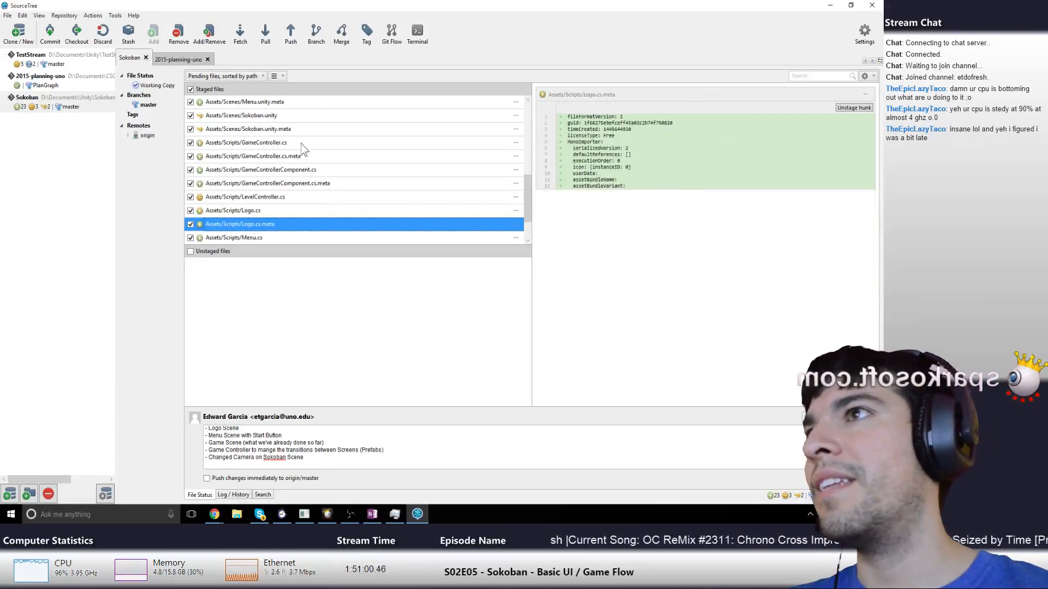
key(Up)
key(Down)
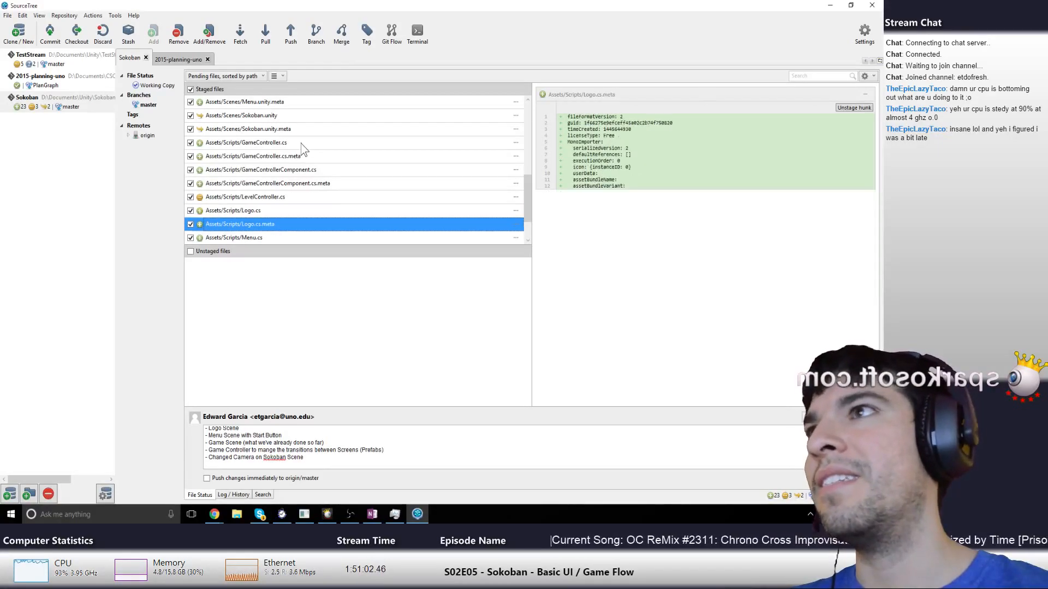
key(Down)
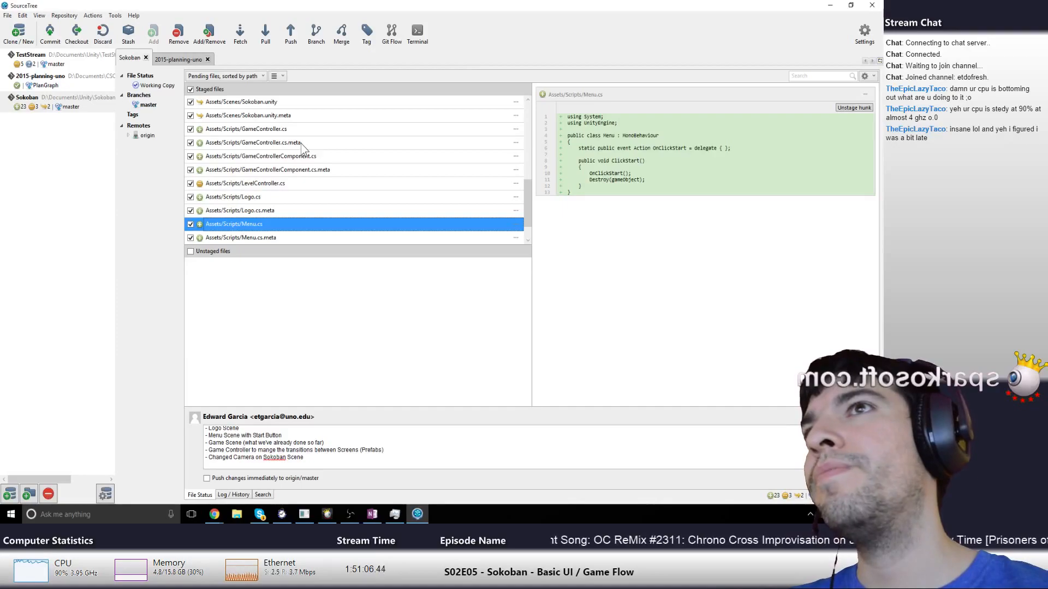
key(Down)
key(Down)
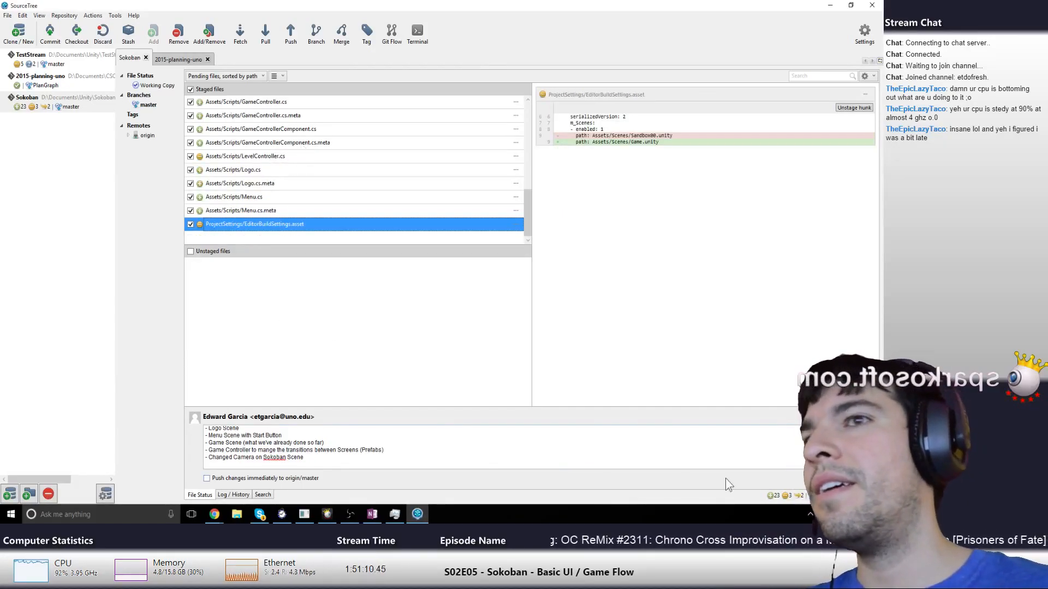
Commit the staged files with immediate push to origin/master, and close SourceTree
click(207, 478)
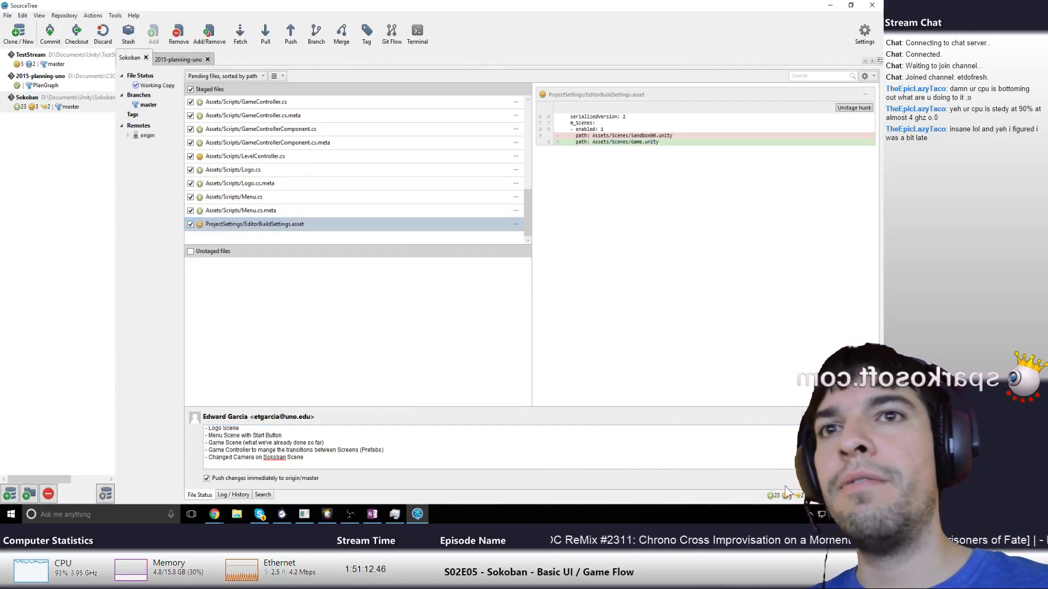
click(832, 478)
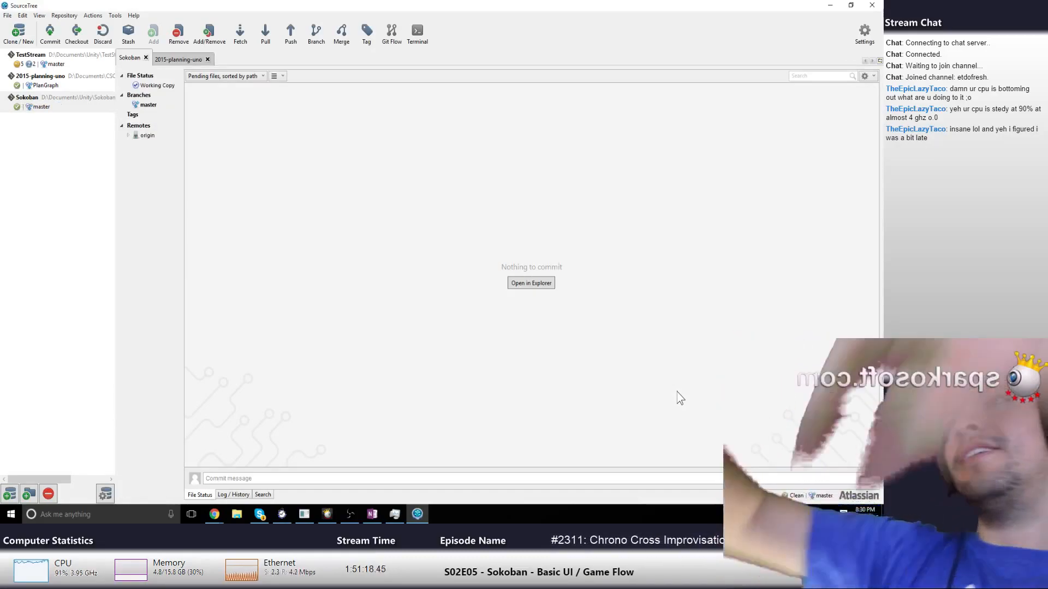
click(875, 11)
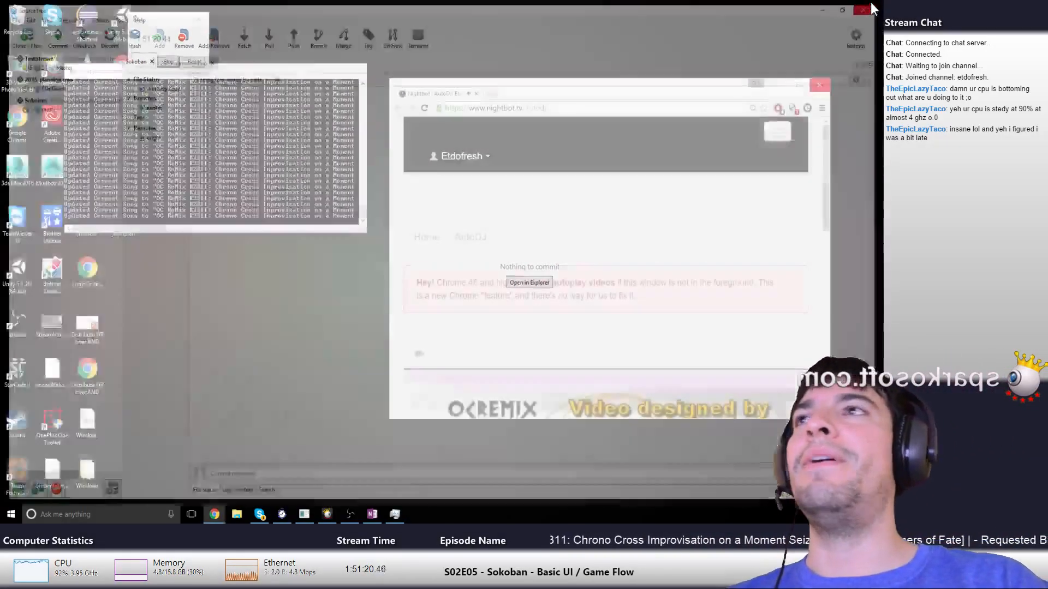